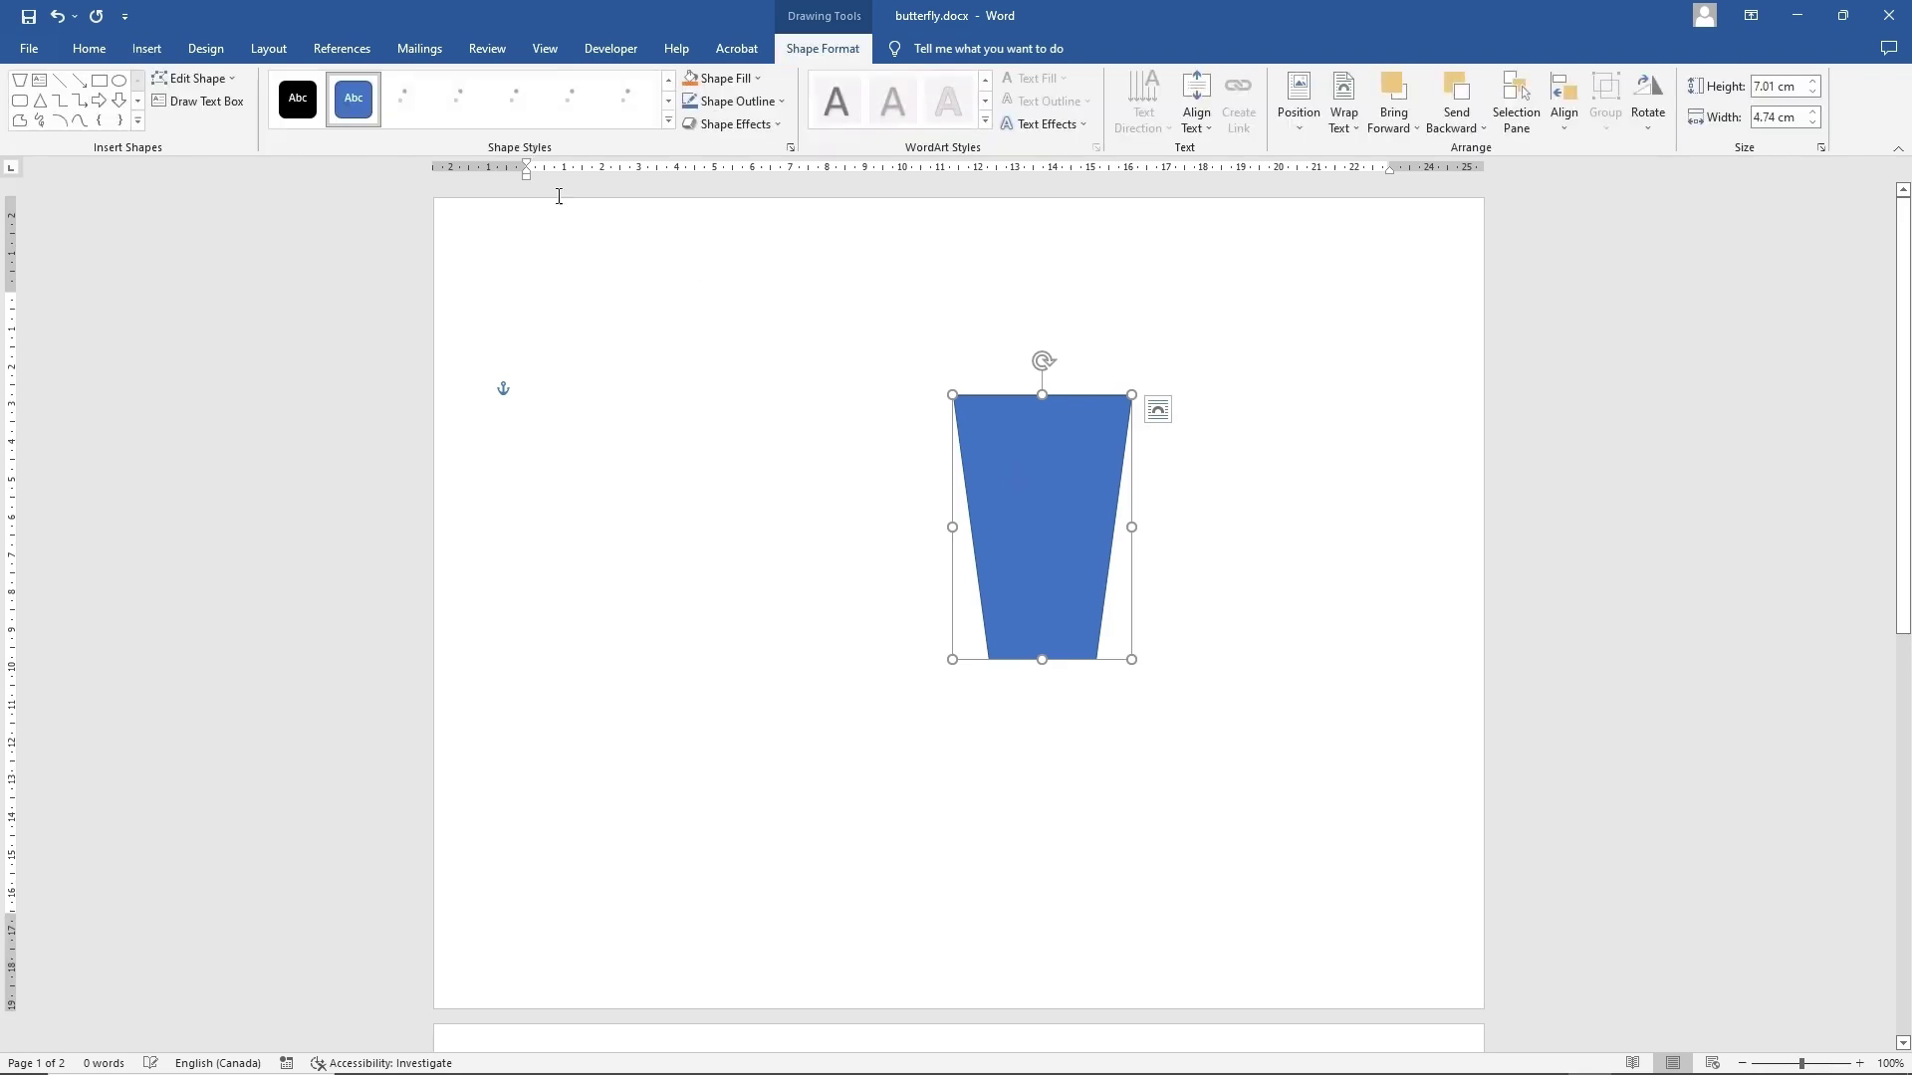
- Apply the solid black shape style to the trapezoid and rotate it so the narrow end points up with a slight tilt
left_click(304, 111)
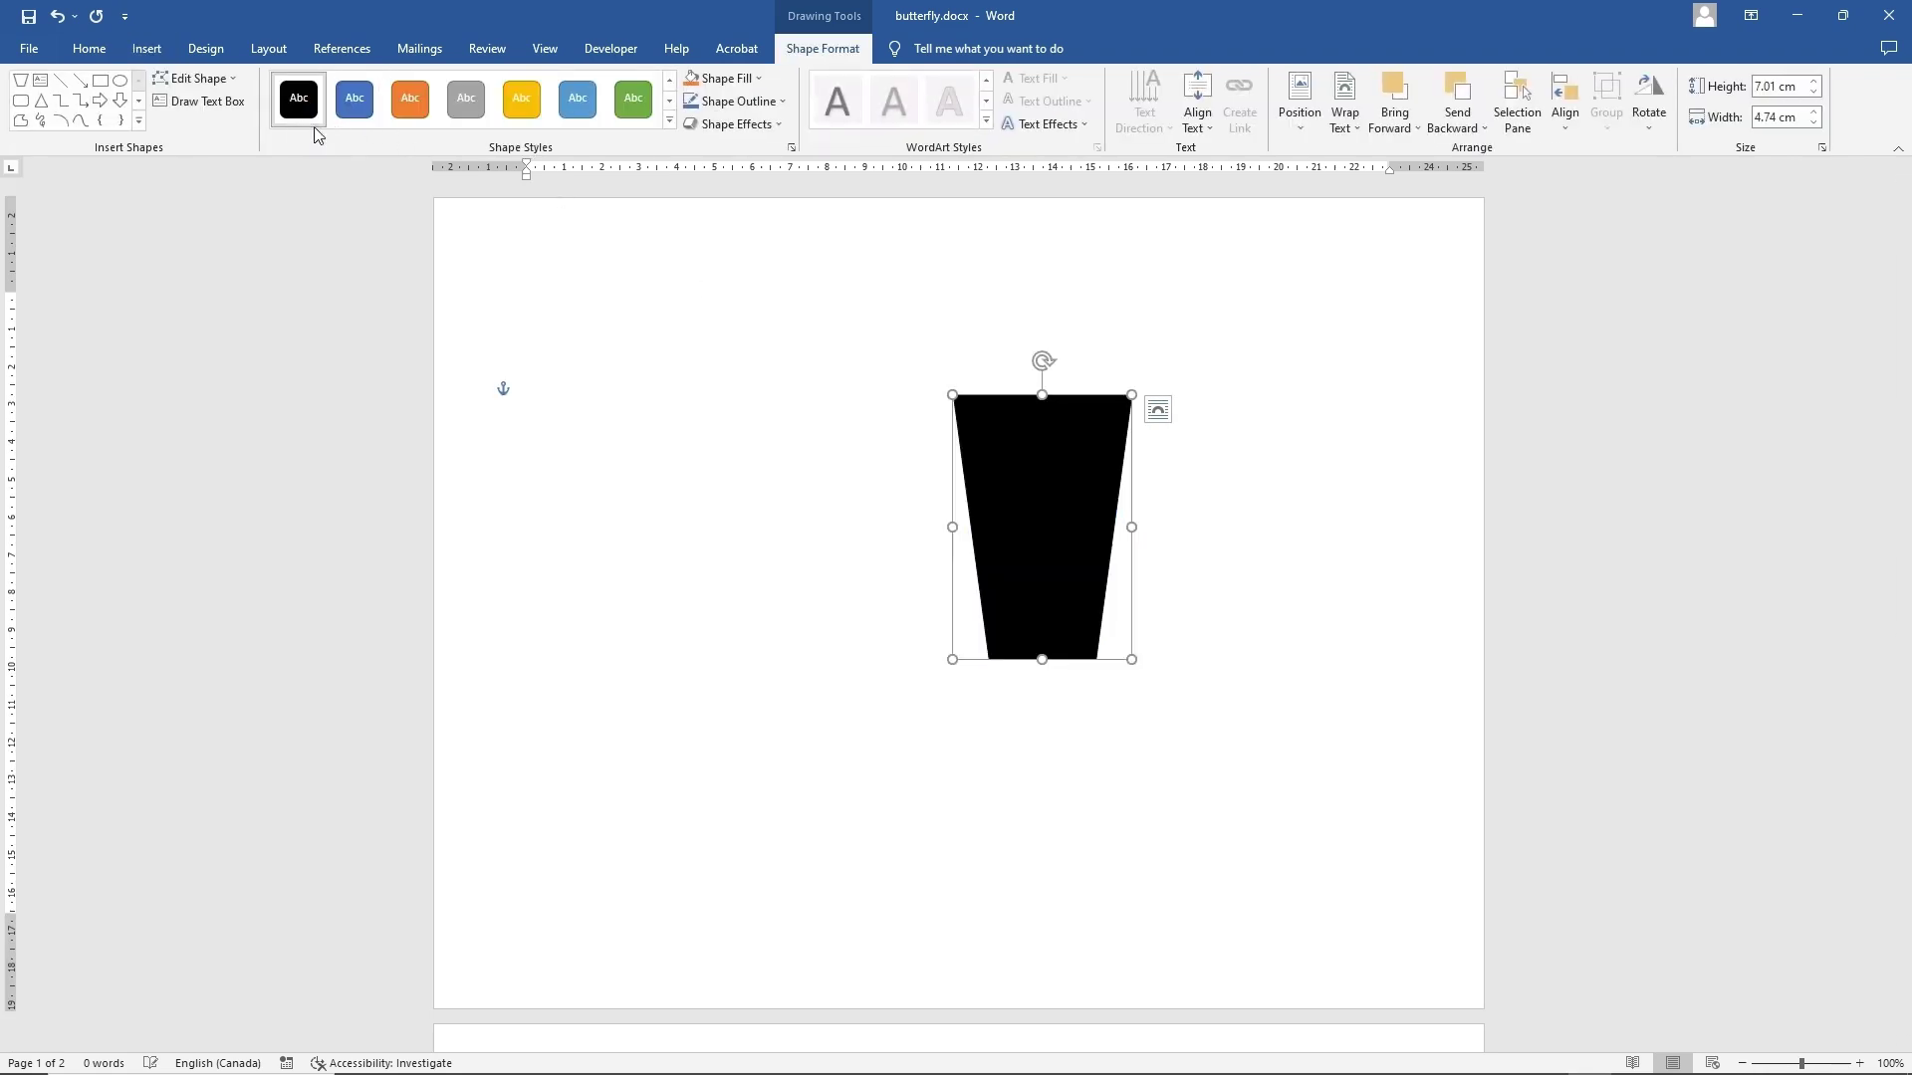
left_click_drag(1042, 365, 1076, 725)
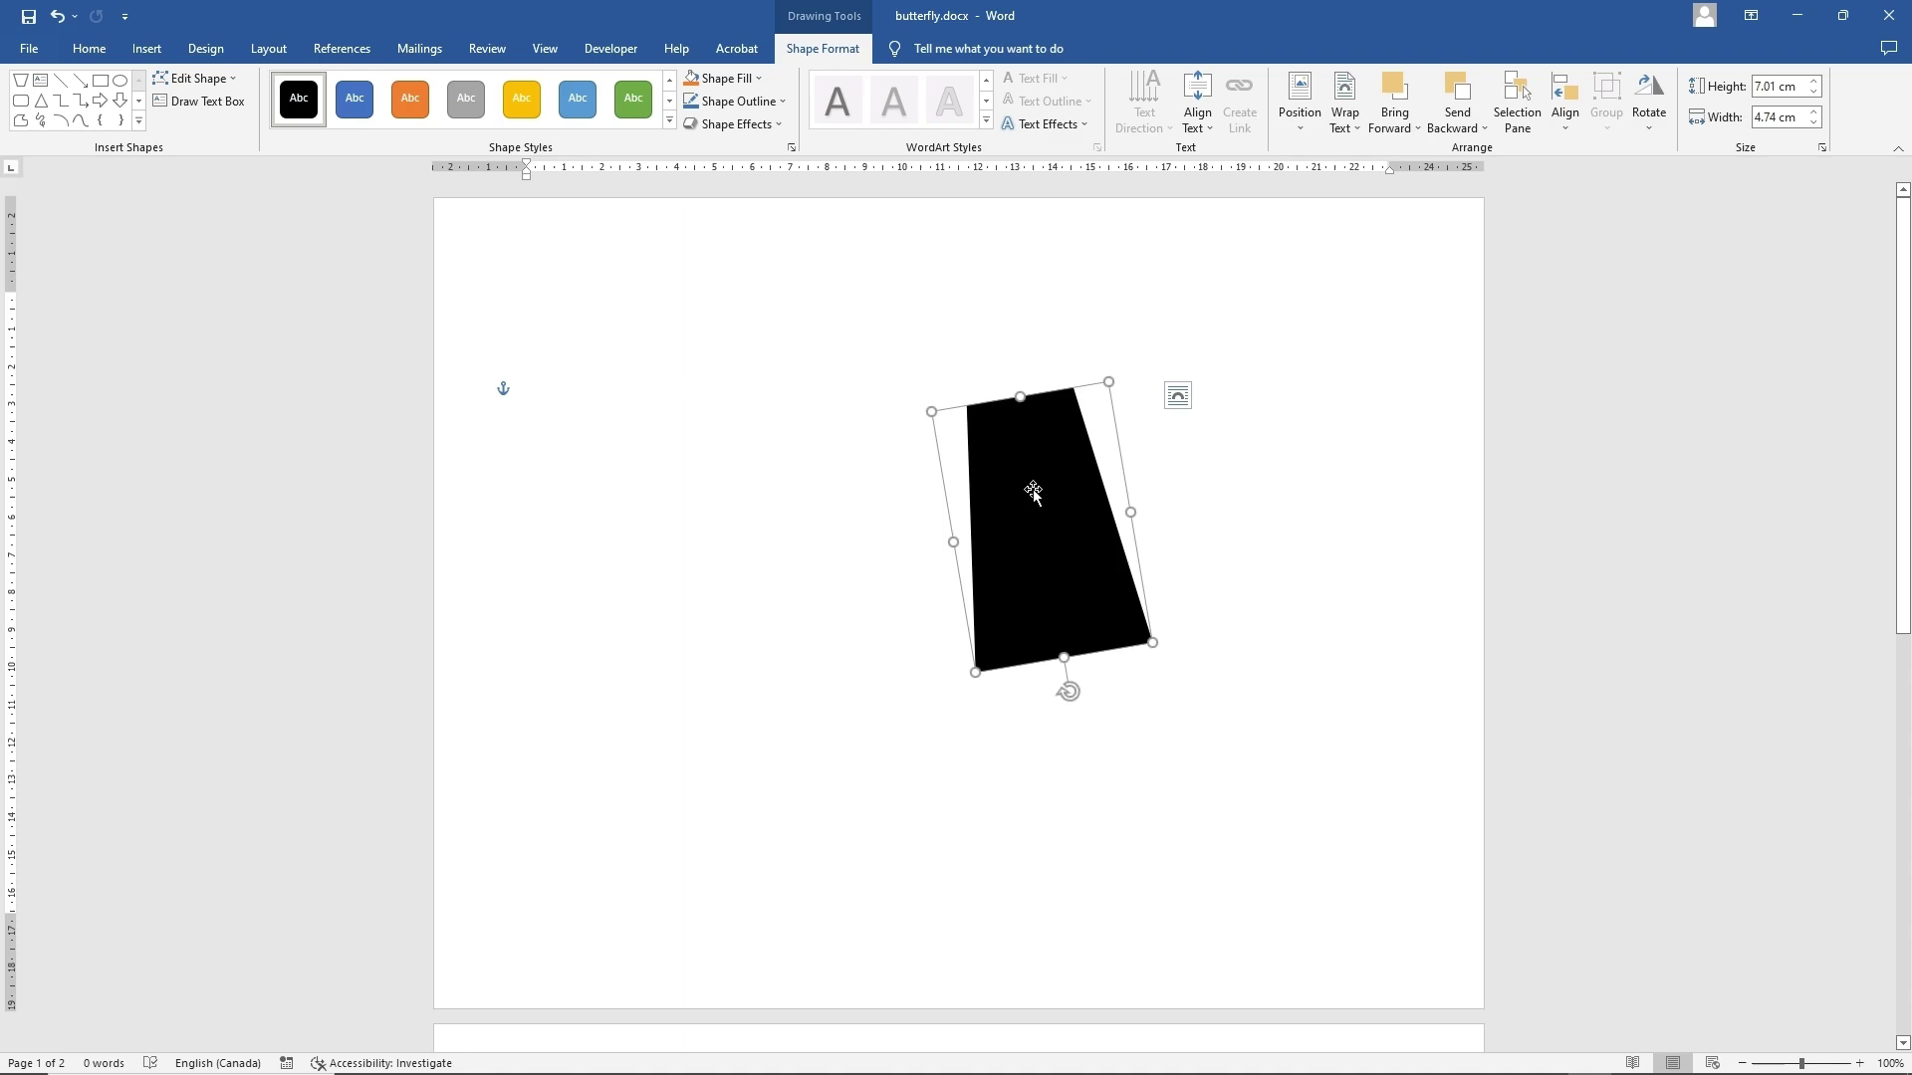
left_click(1175, 410)
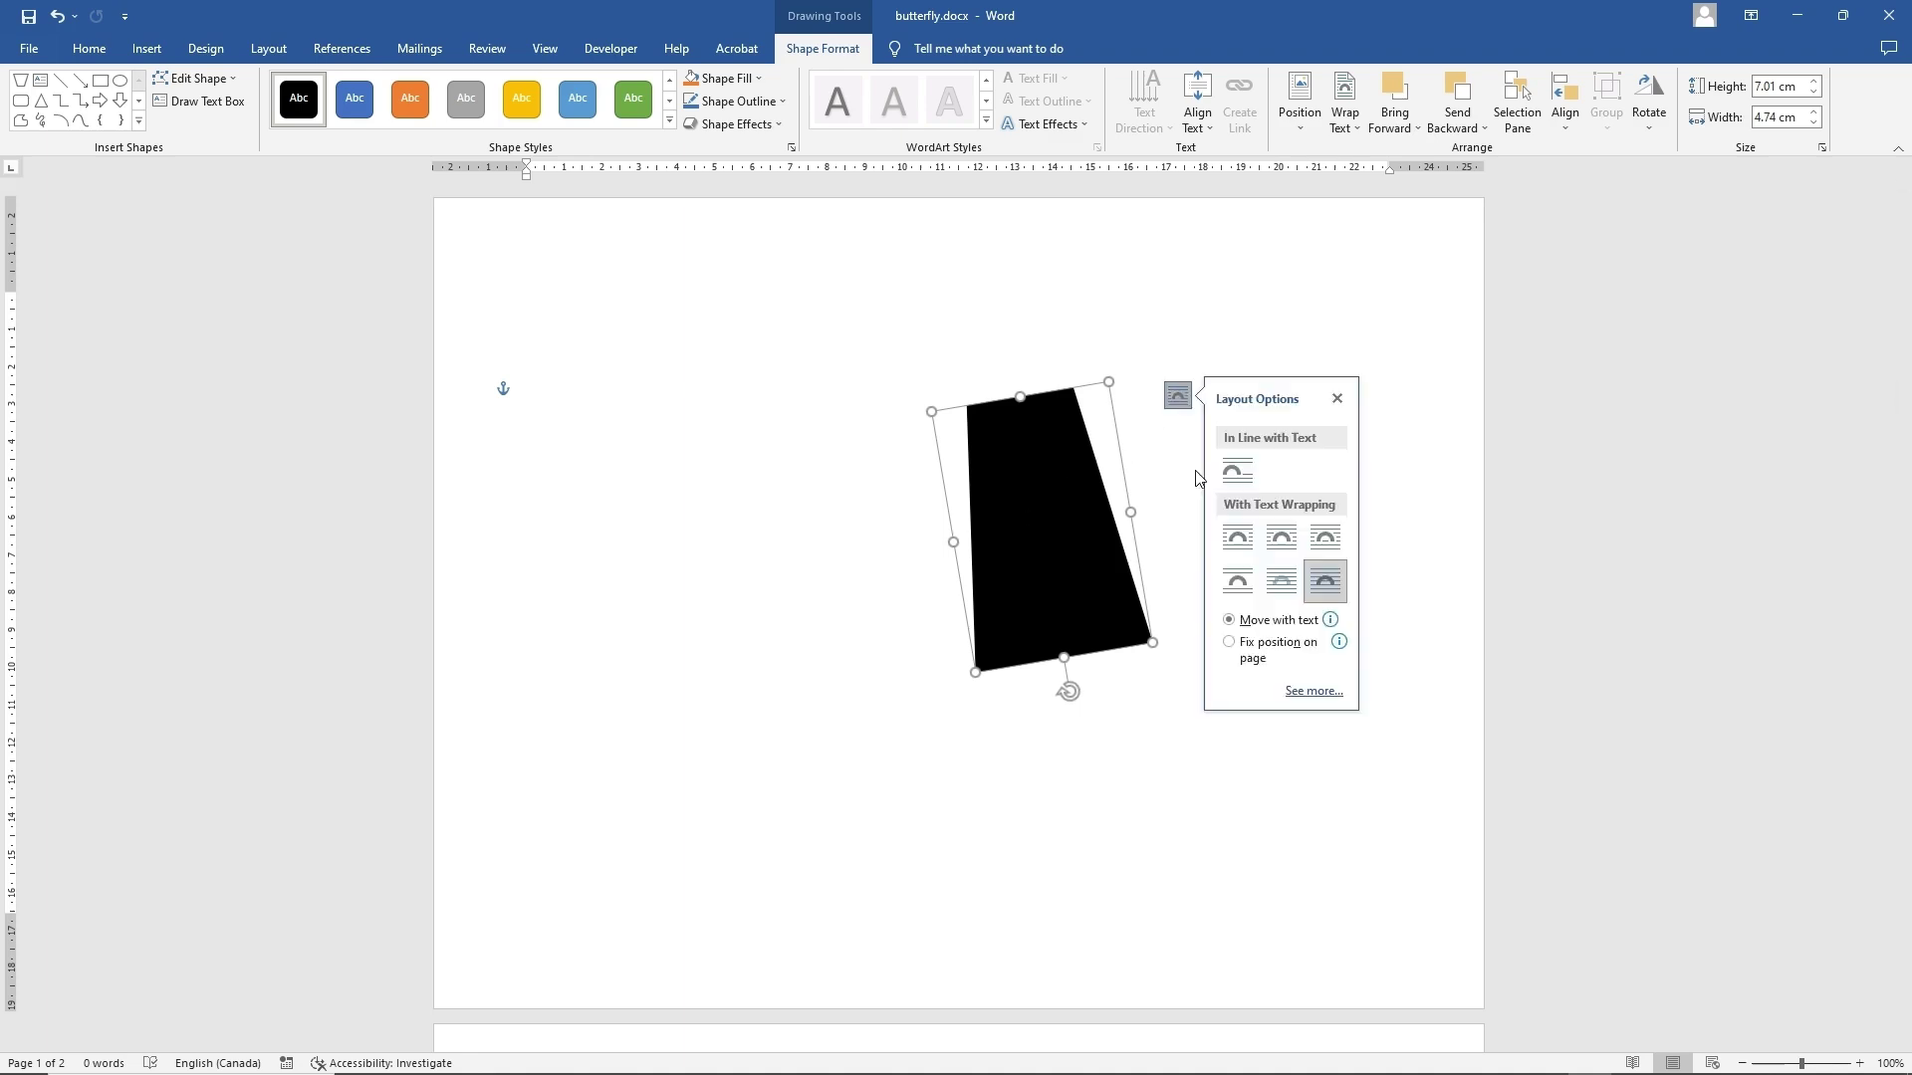
left_click(1155, 749)
- Move the black trapezoid slightly up and to the right on the page
left_click(1068, 598)
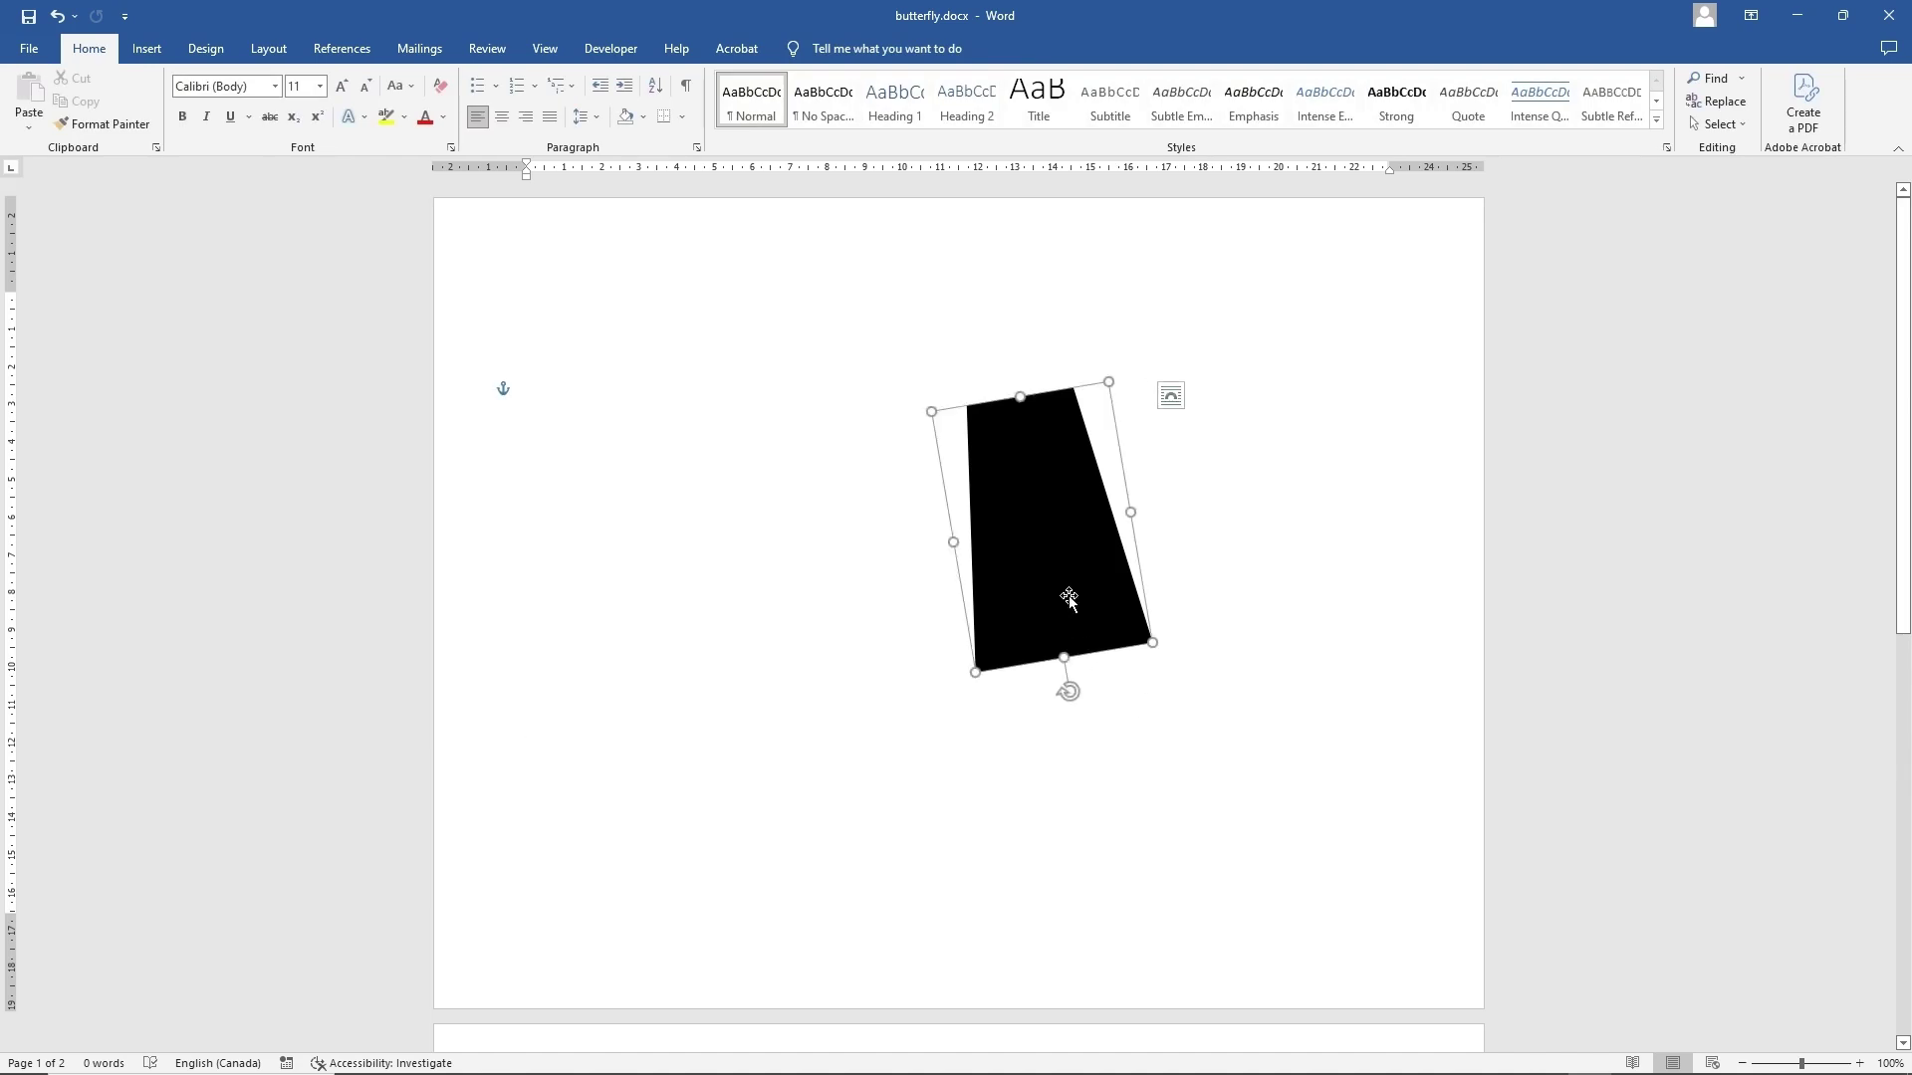
right_click(1069, 597)
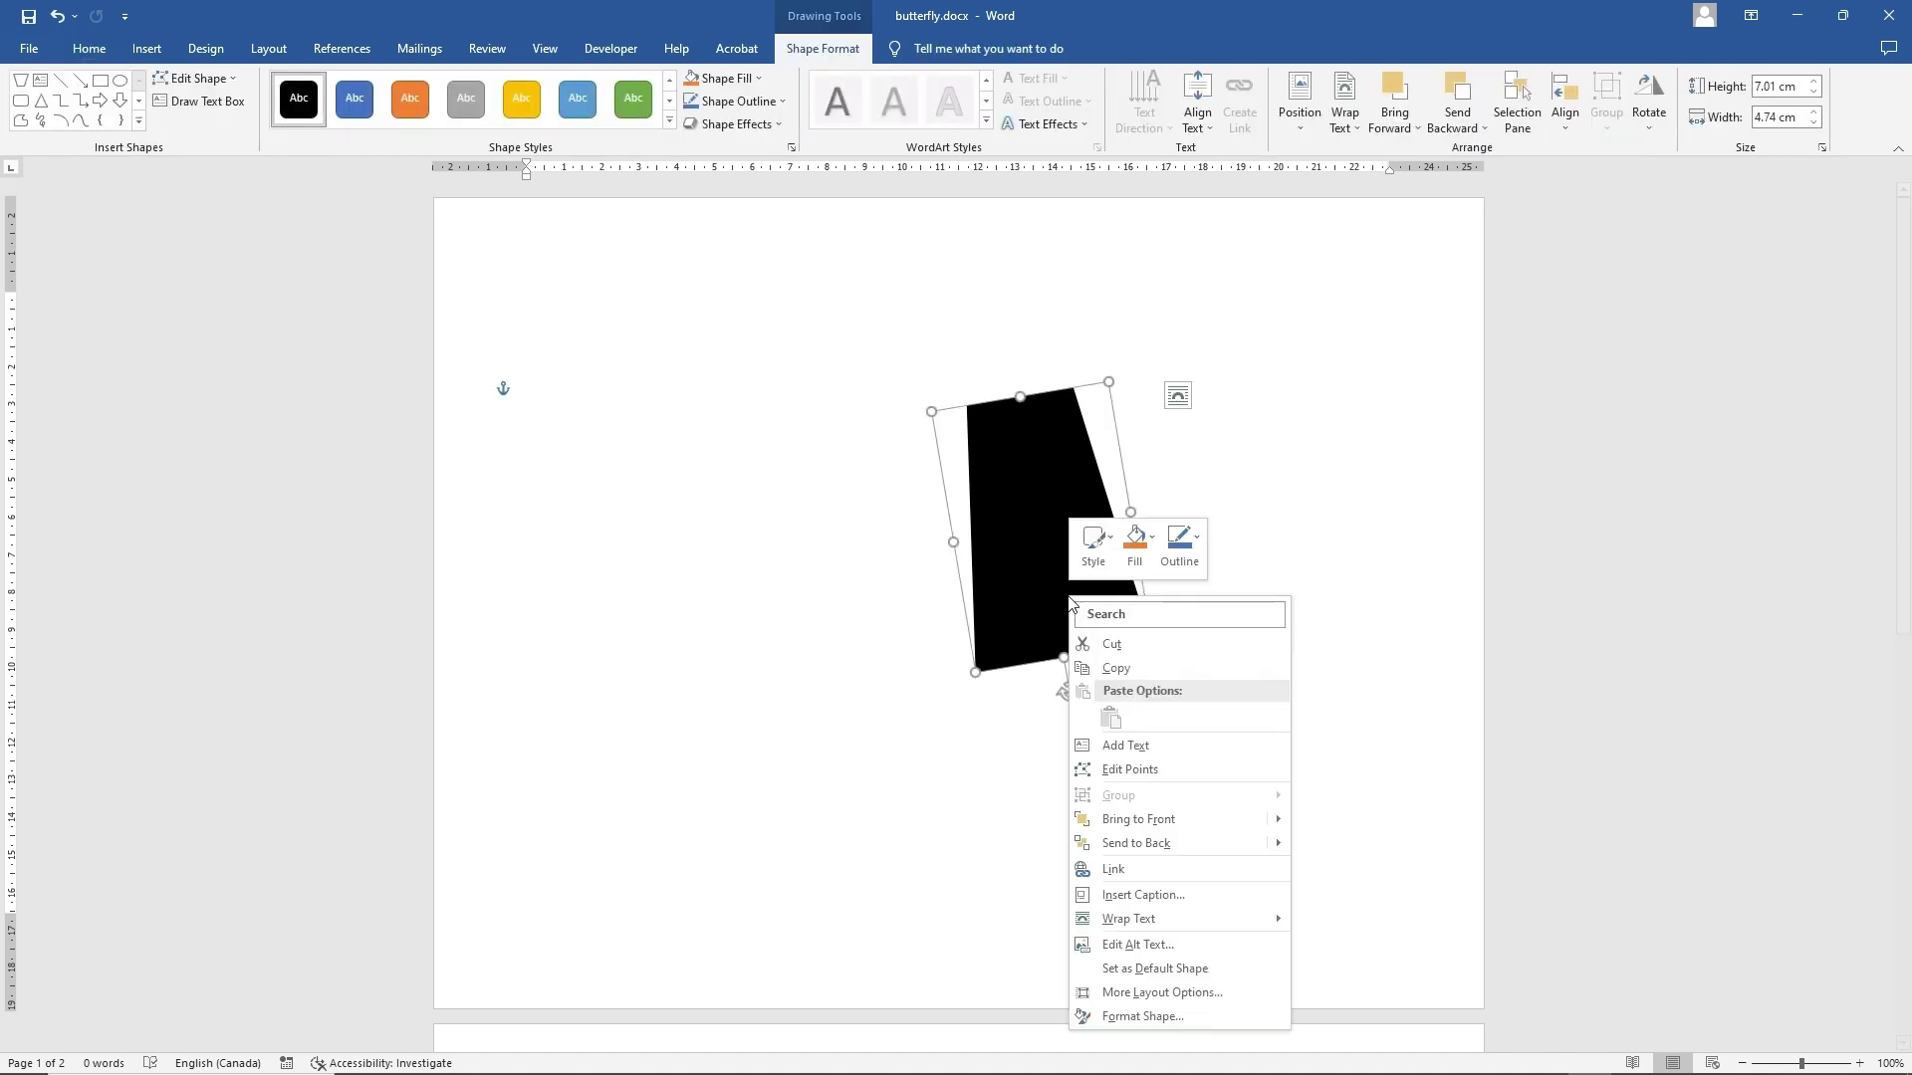
left_click(1130, 770)
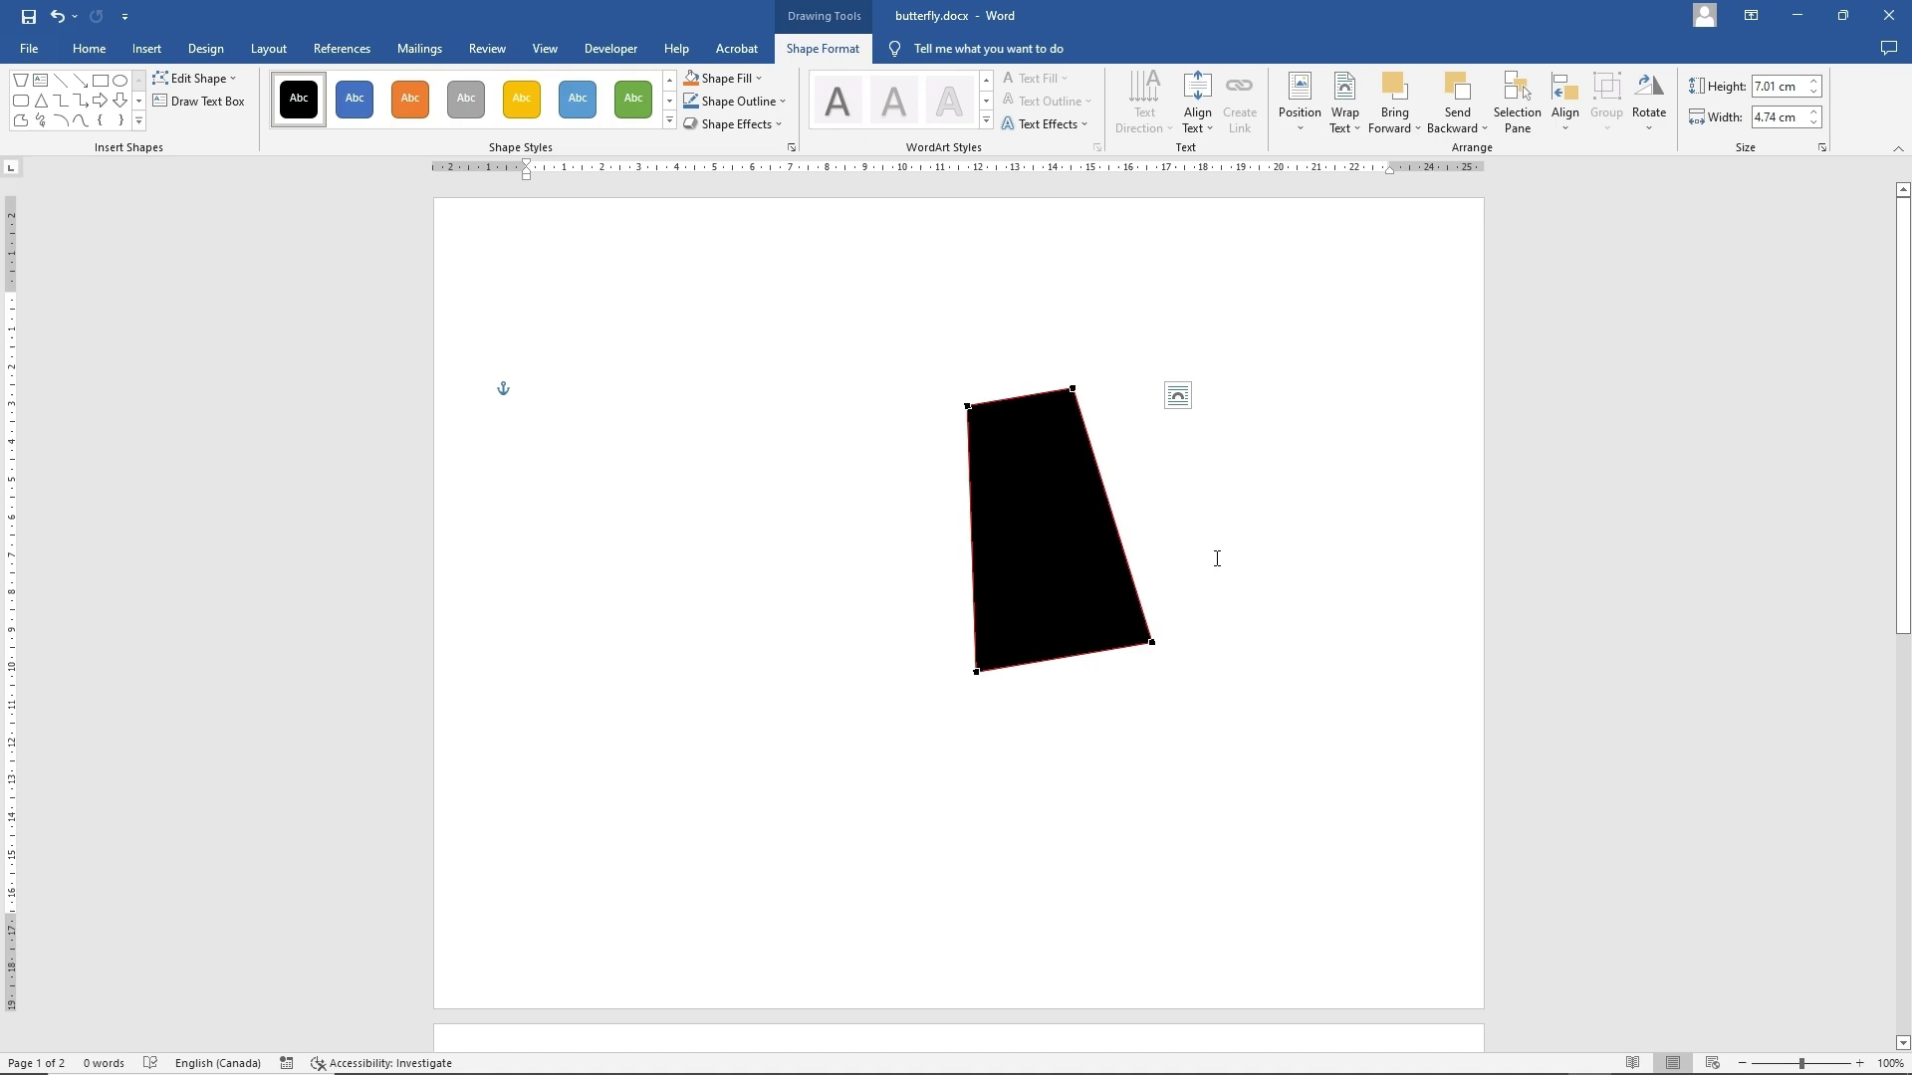
left_click_drag(1045, 538, 1077, 499)
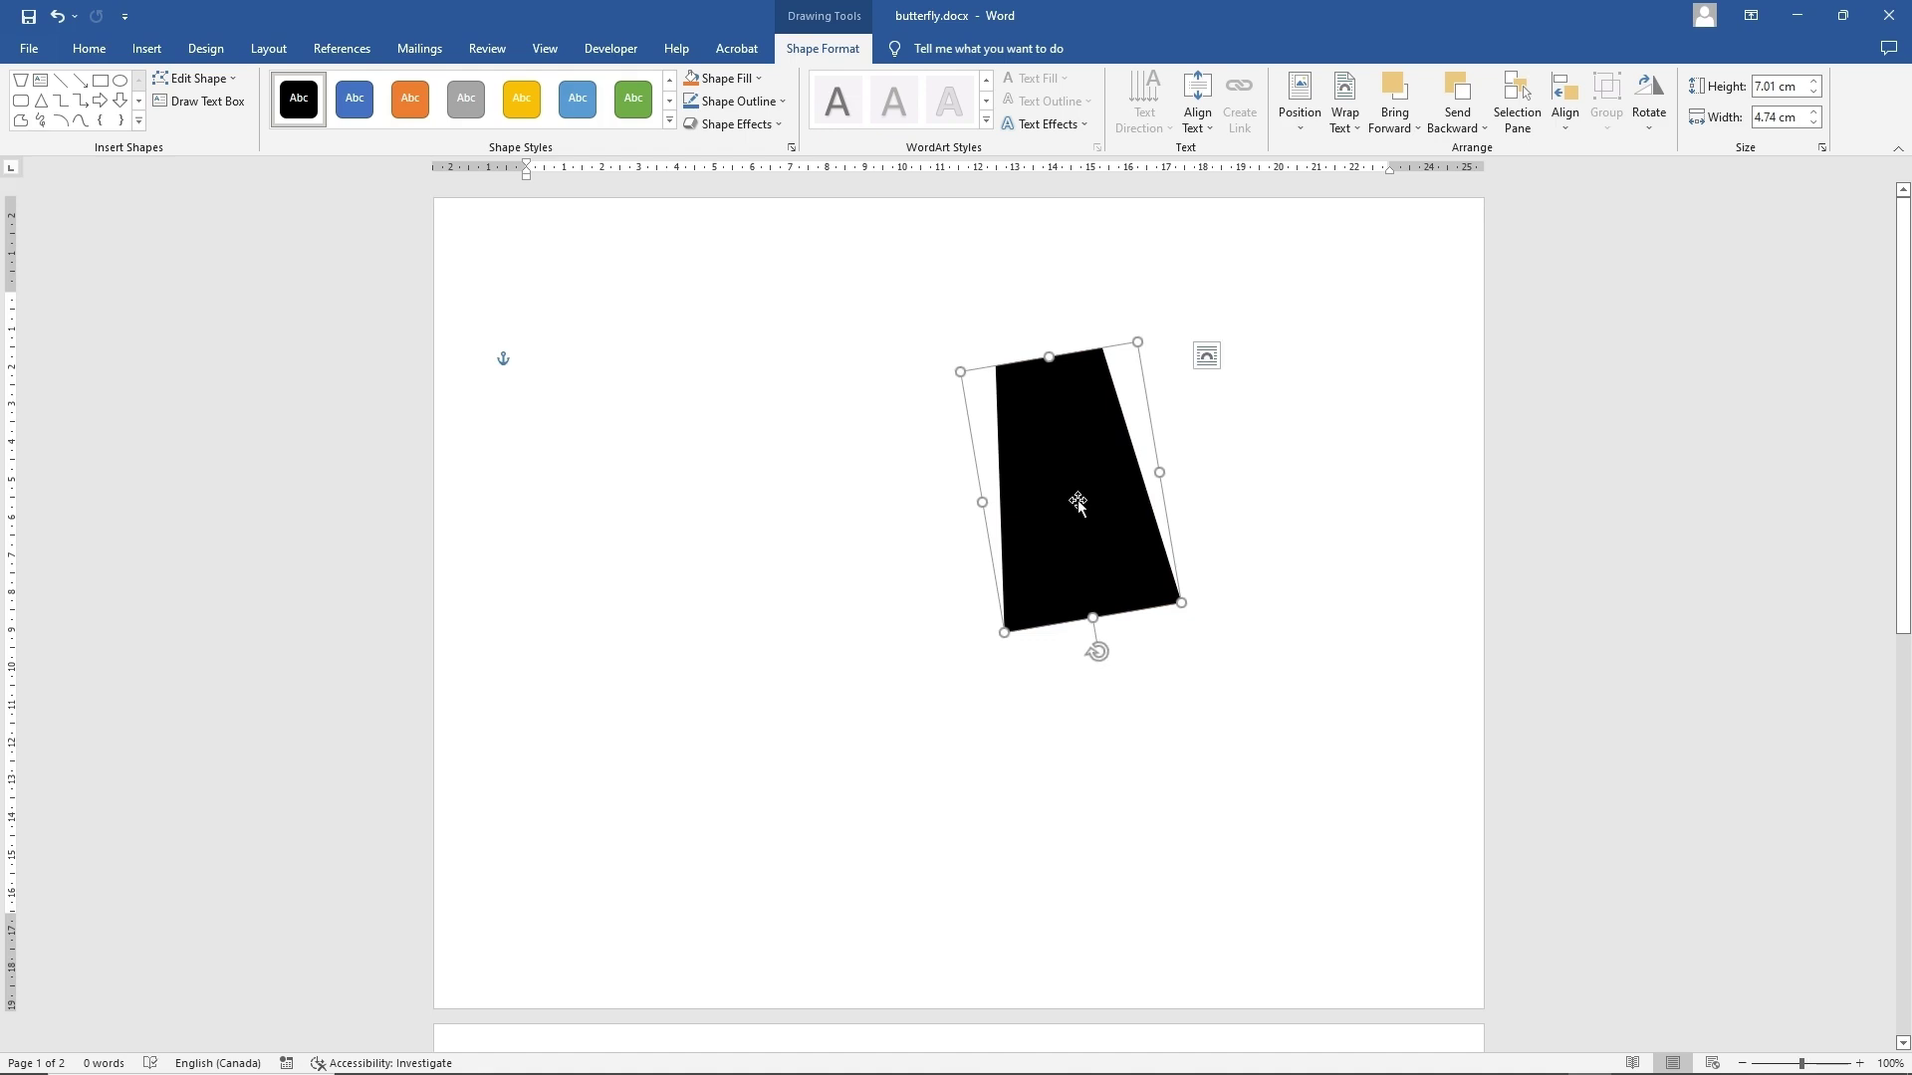
- Edit the shape's points and add two new points along its bottom edge
right_click(1117, 616)
left_click(1187, 786)
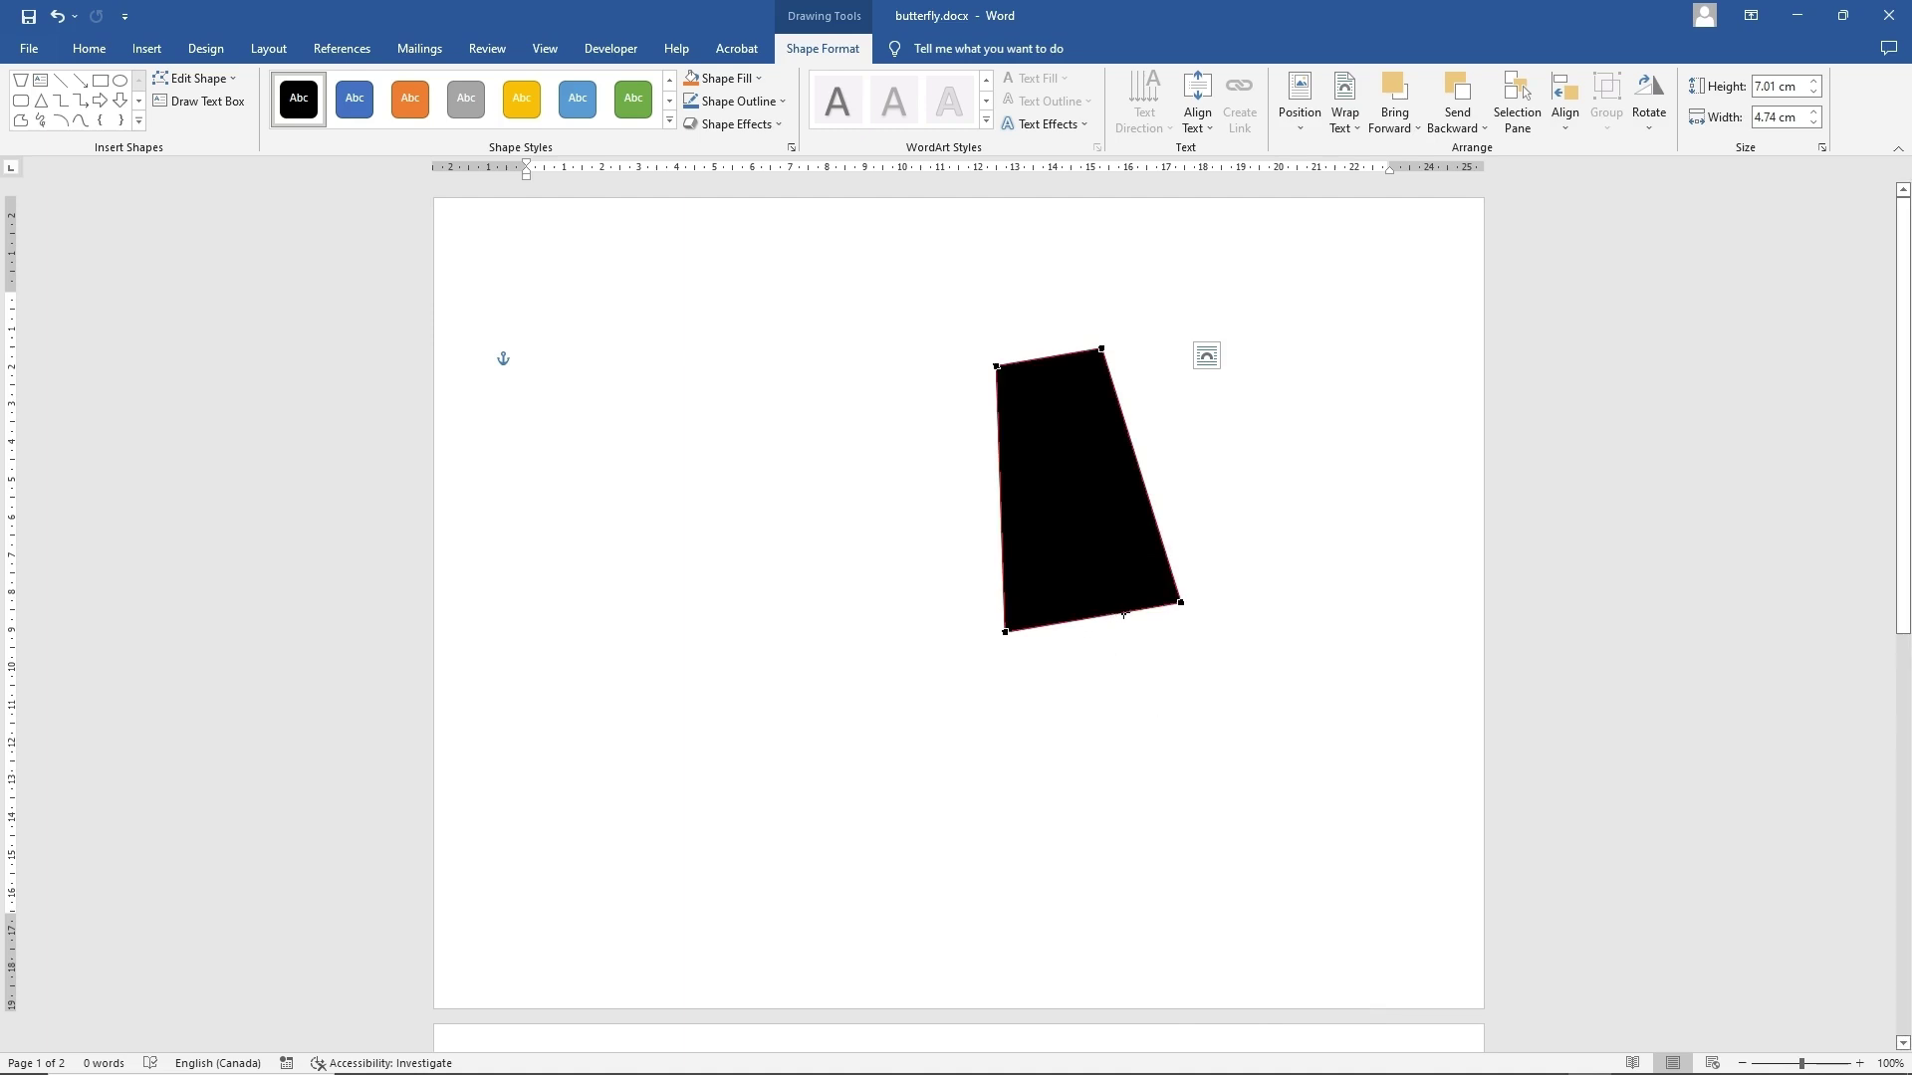
right_click(1123, 614)
left_click(1180, 635)
right_click(1050, 623)
left_click(1099, 635)
- Convert the two added bottom-edge points and both bottom corners of the shape to smooth points
right_click(1050, 624)
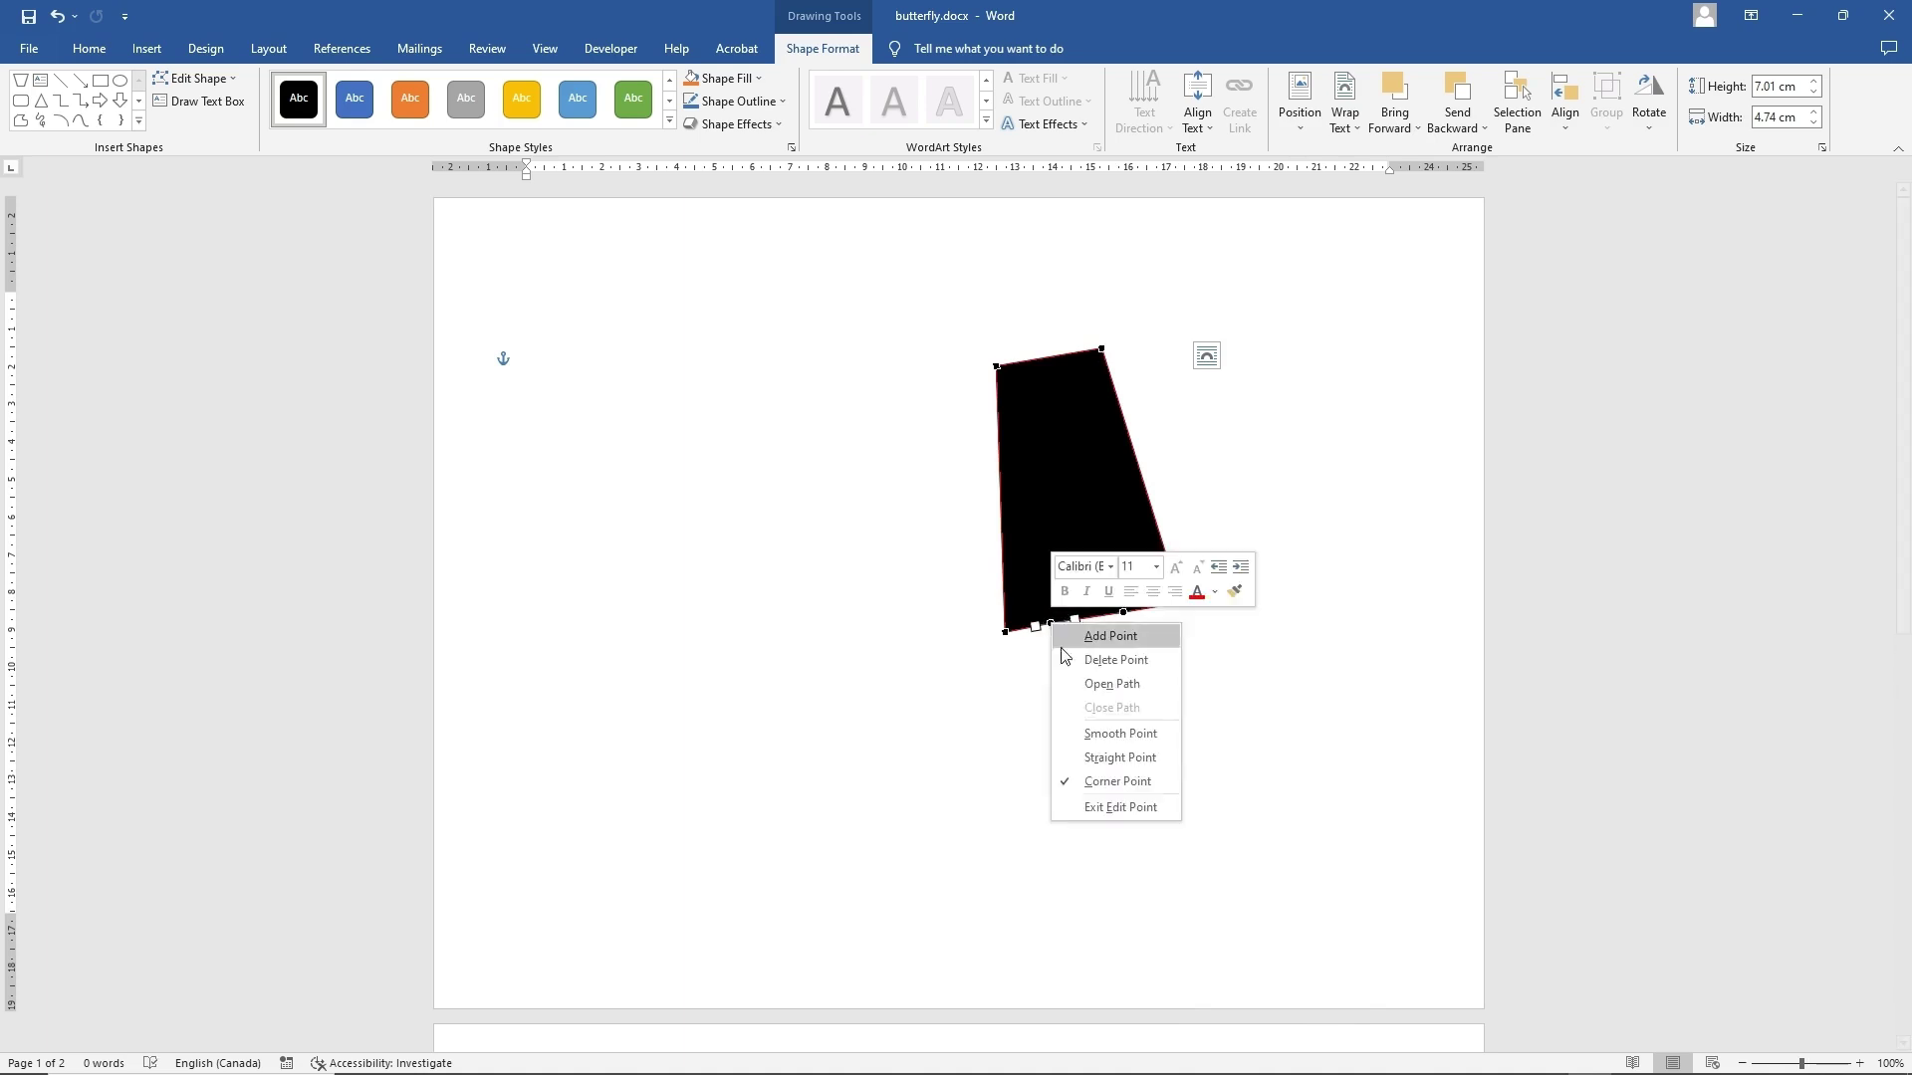
left_click(1123, 734)
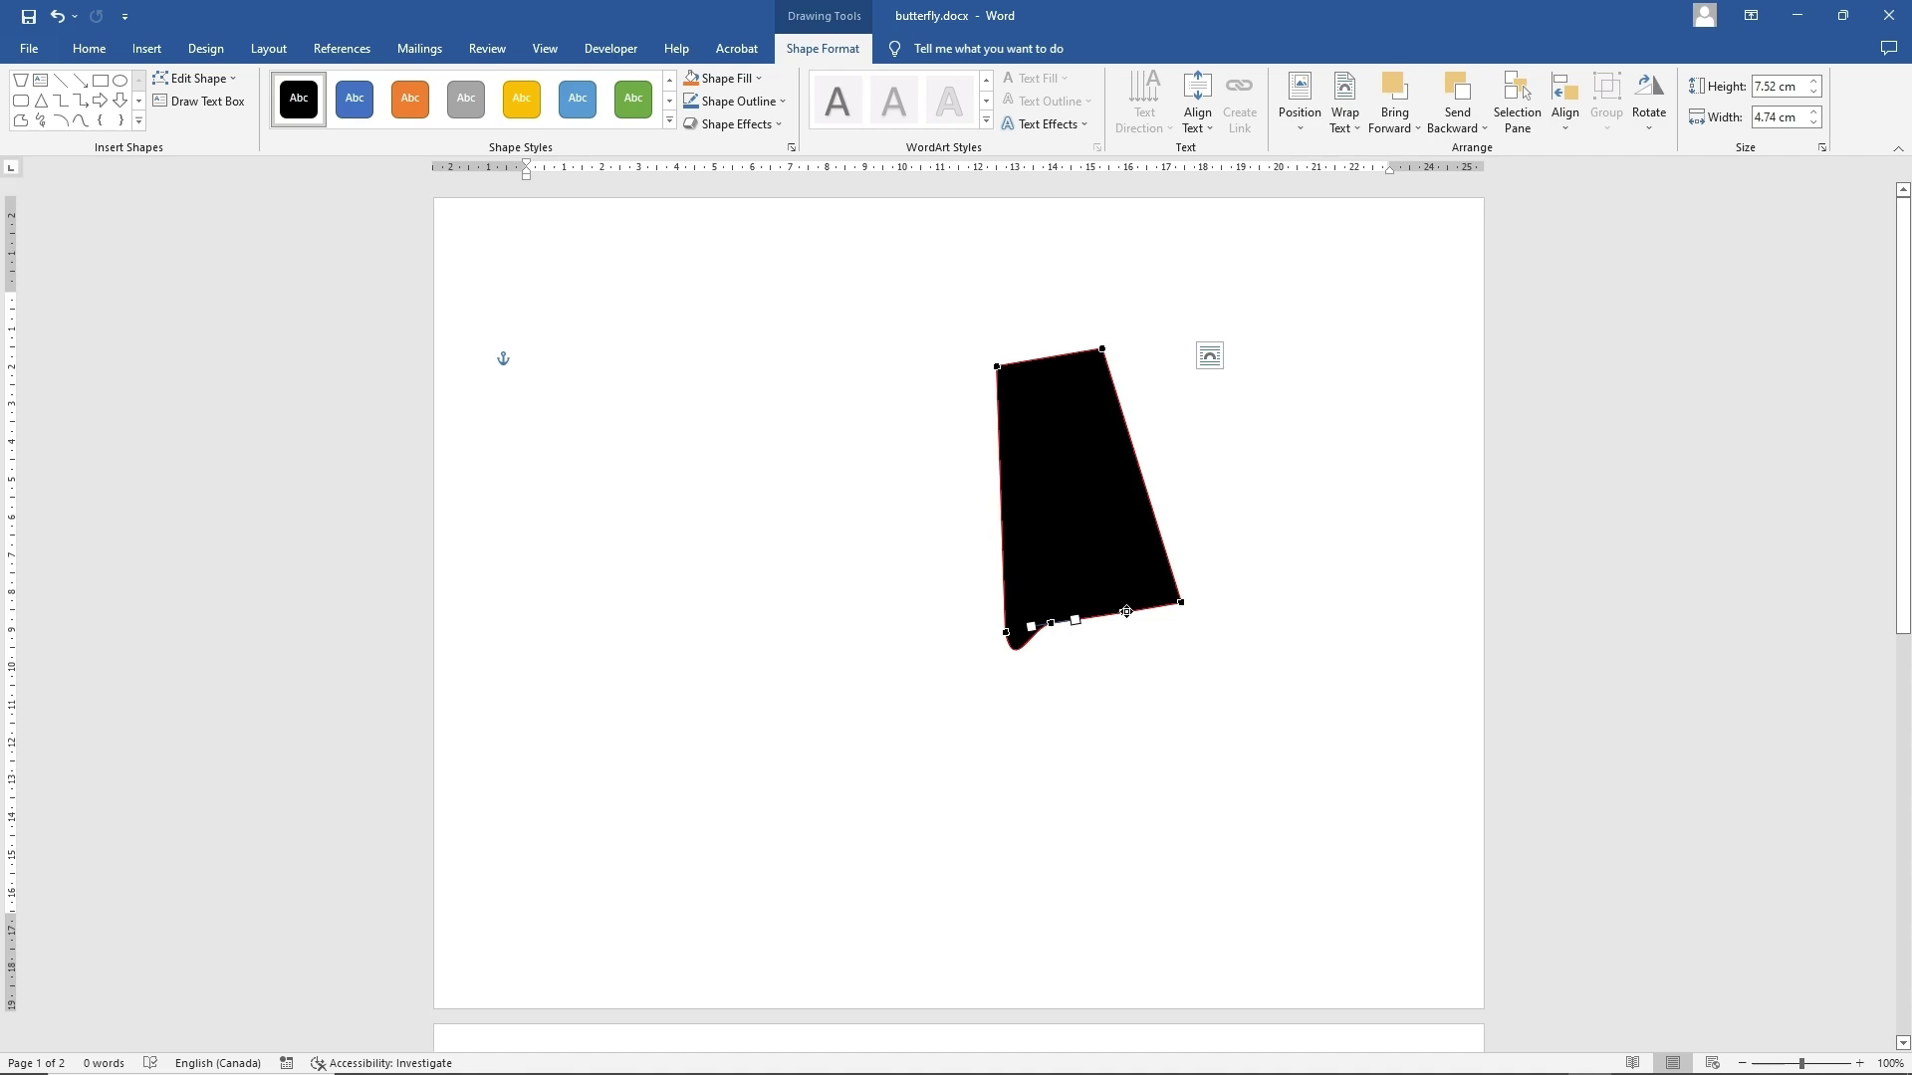
right_click(1126, 611)
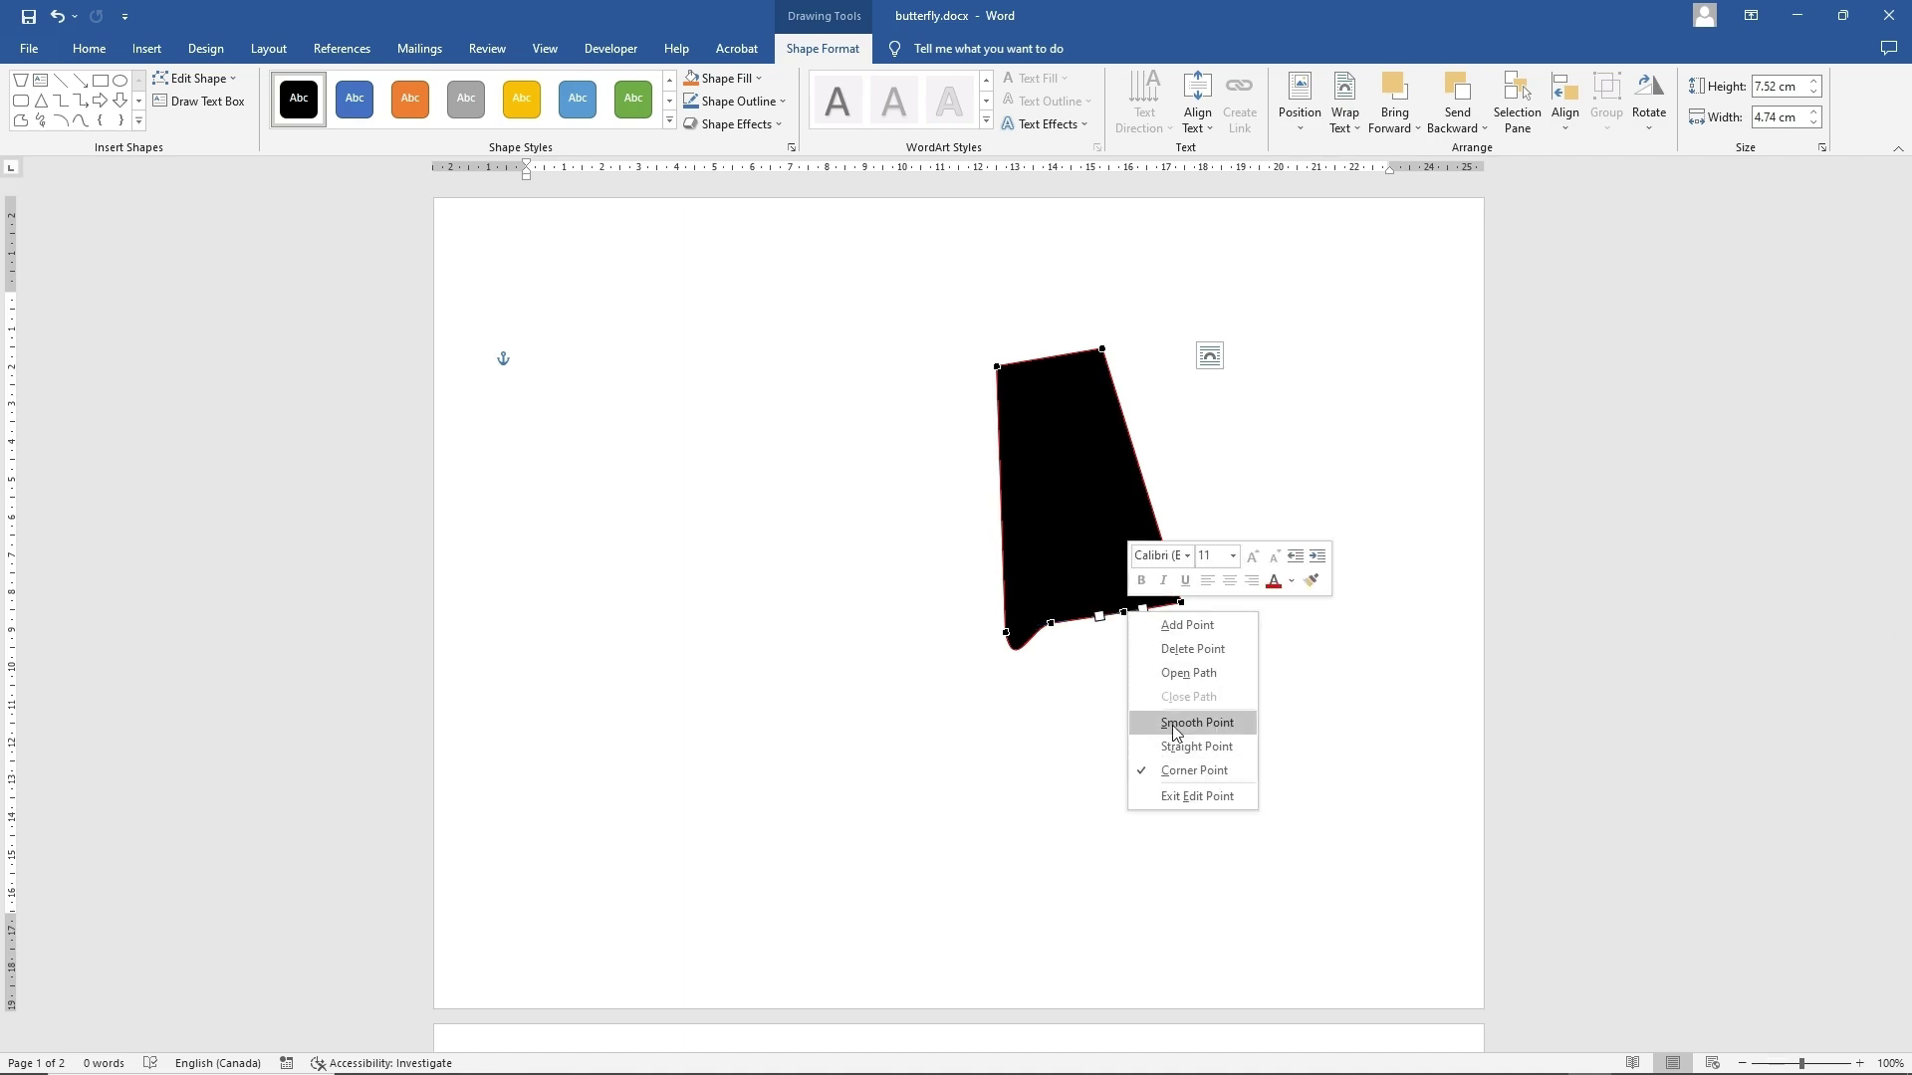
left_click(1167, 739)
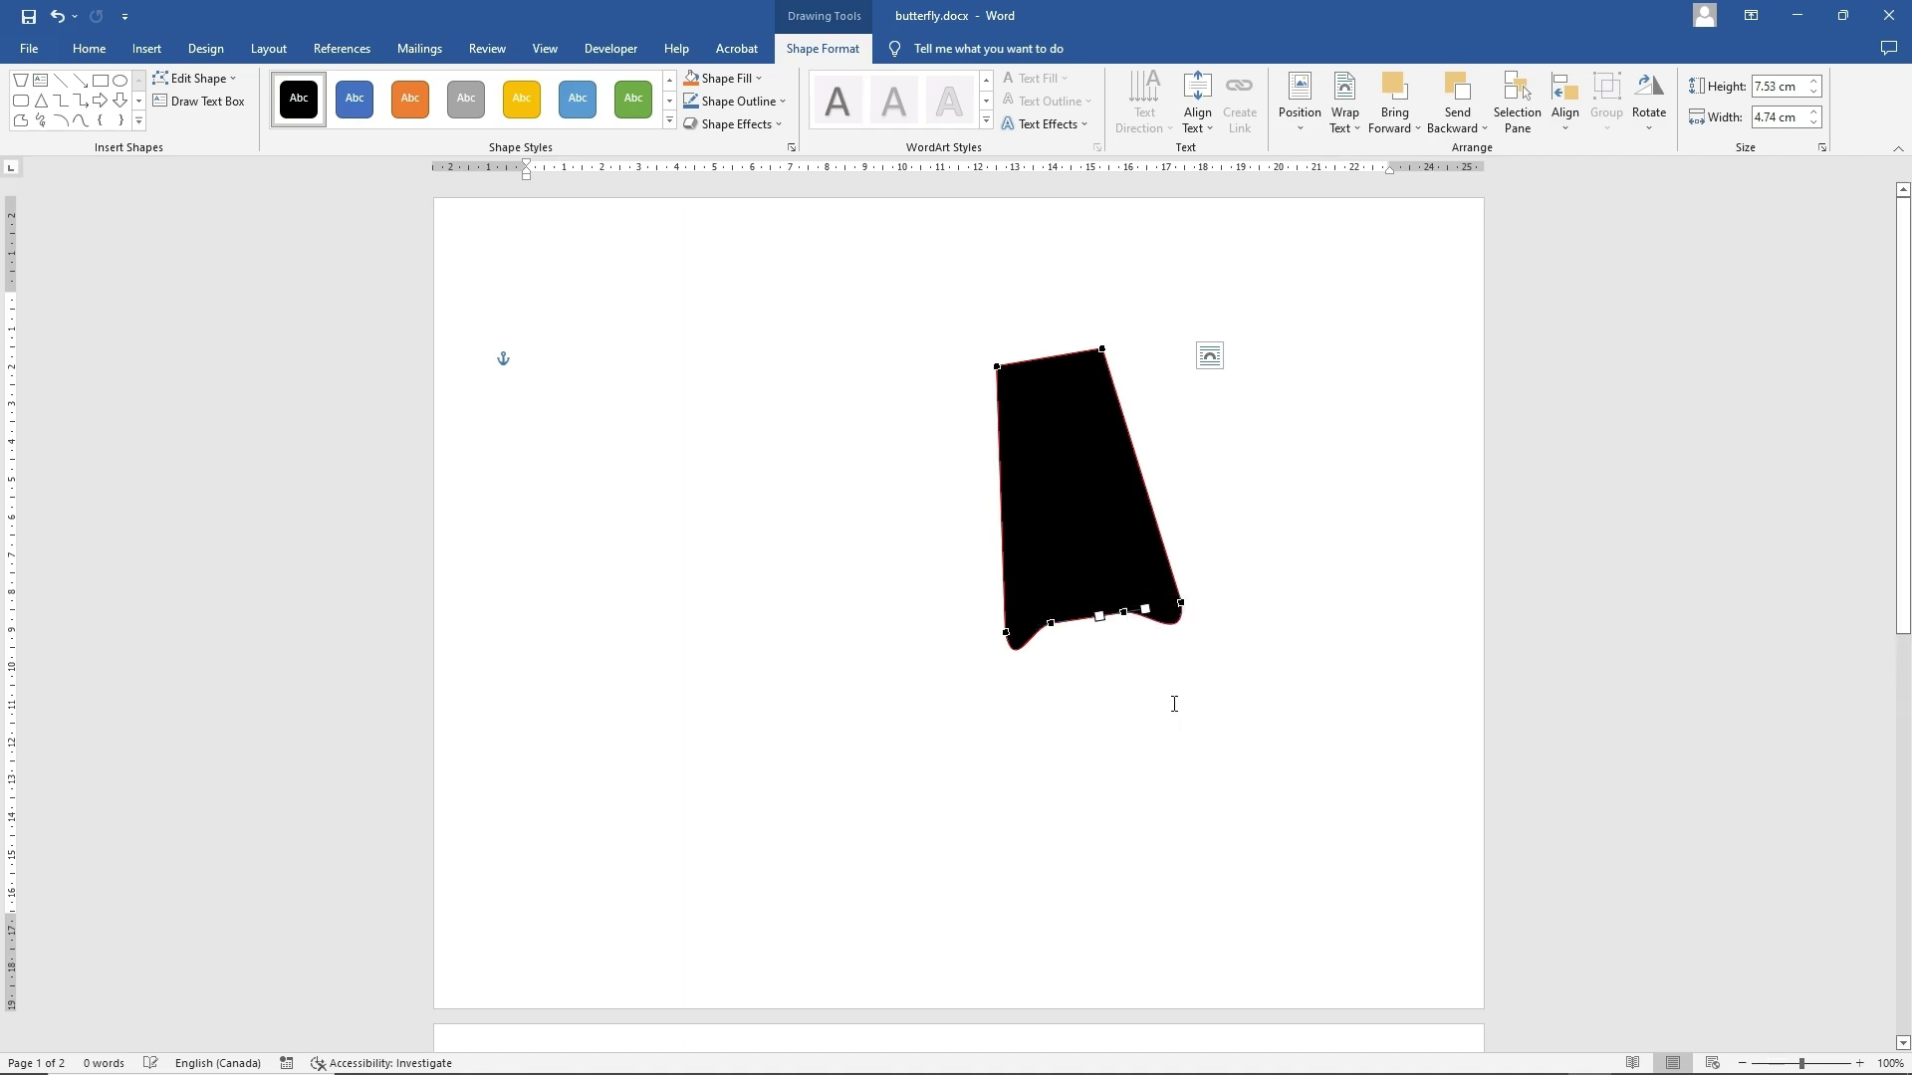
right_click(1182, 602)
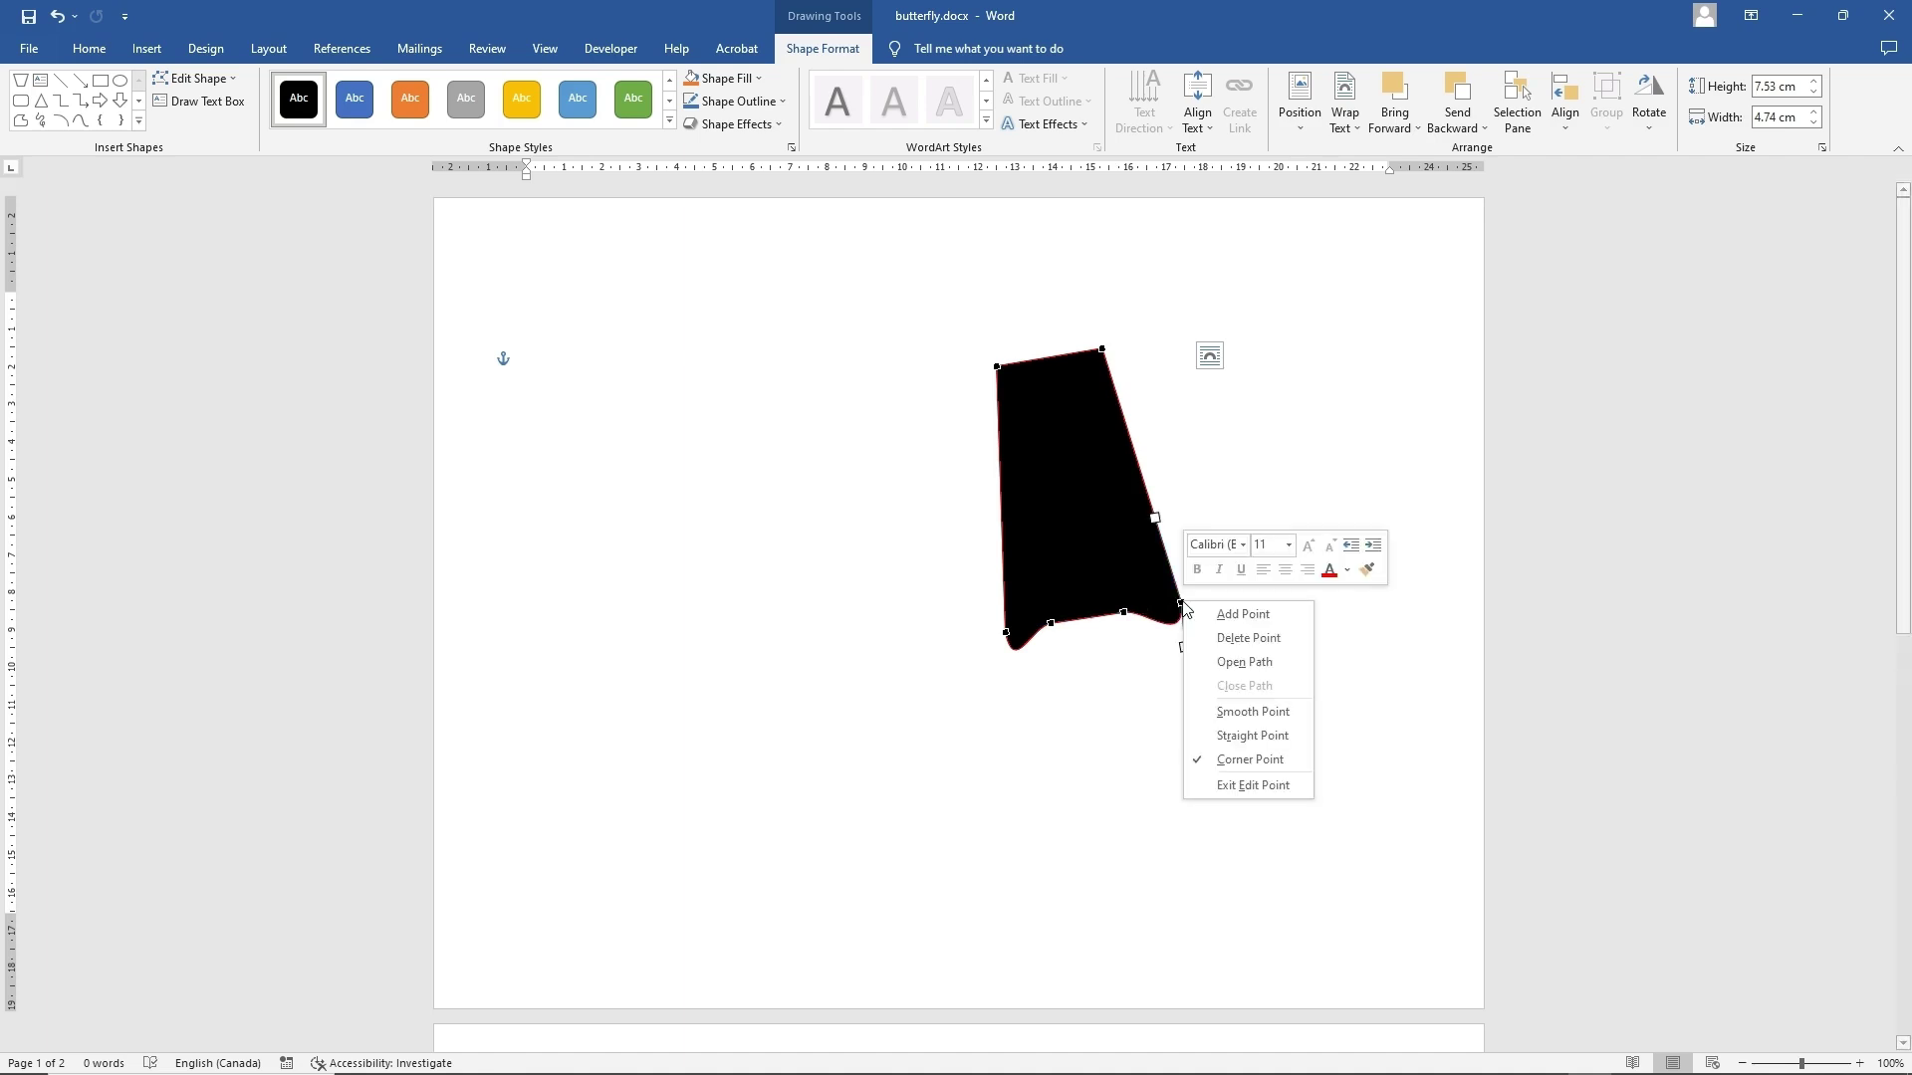
left_click(1233, 710)
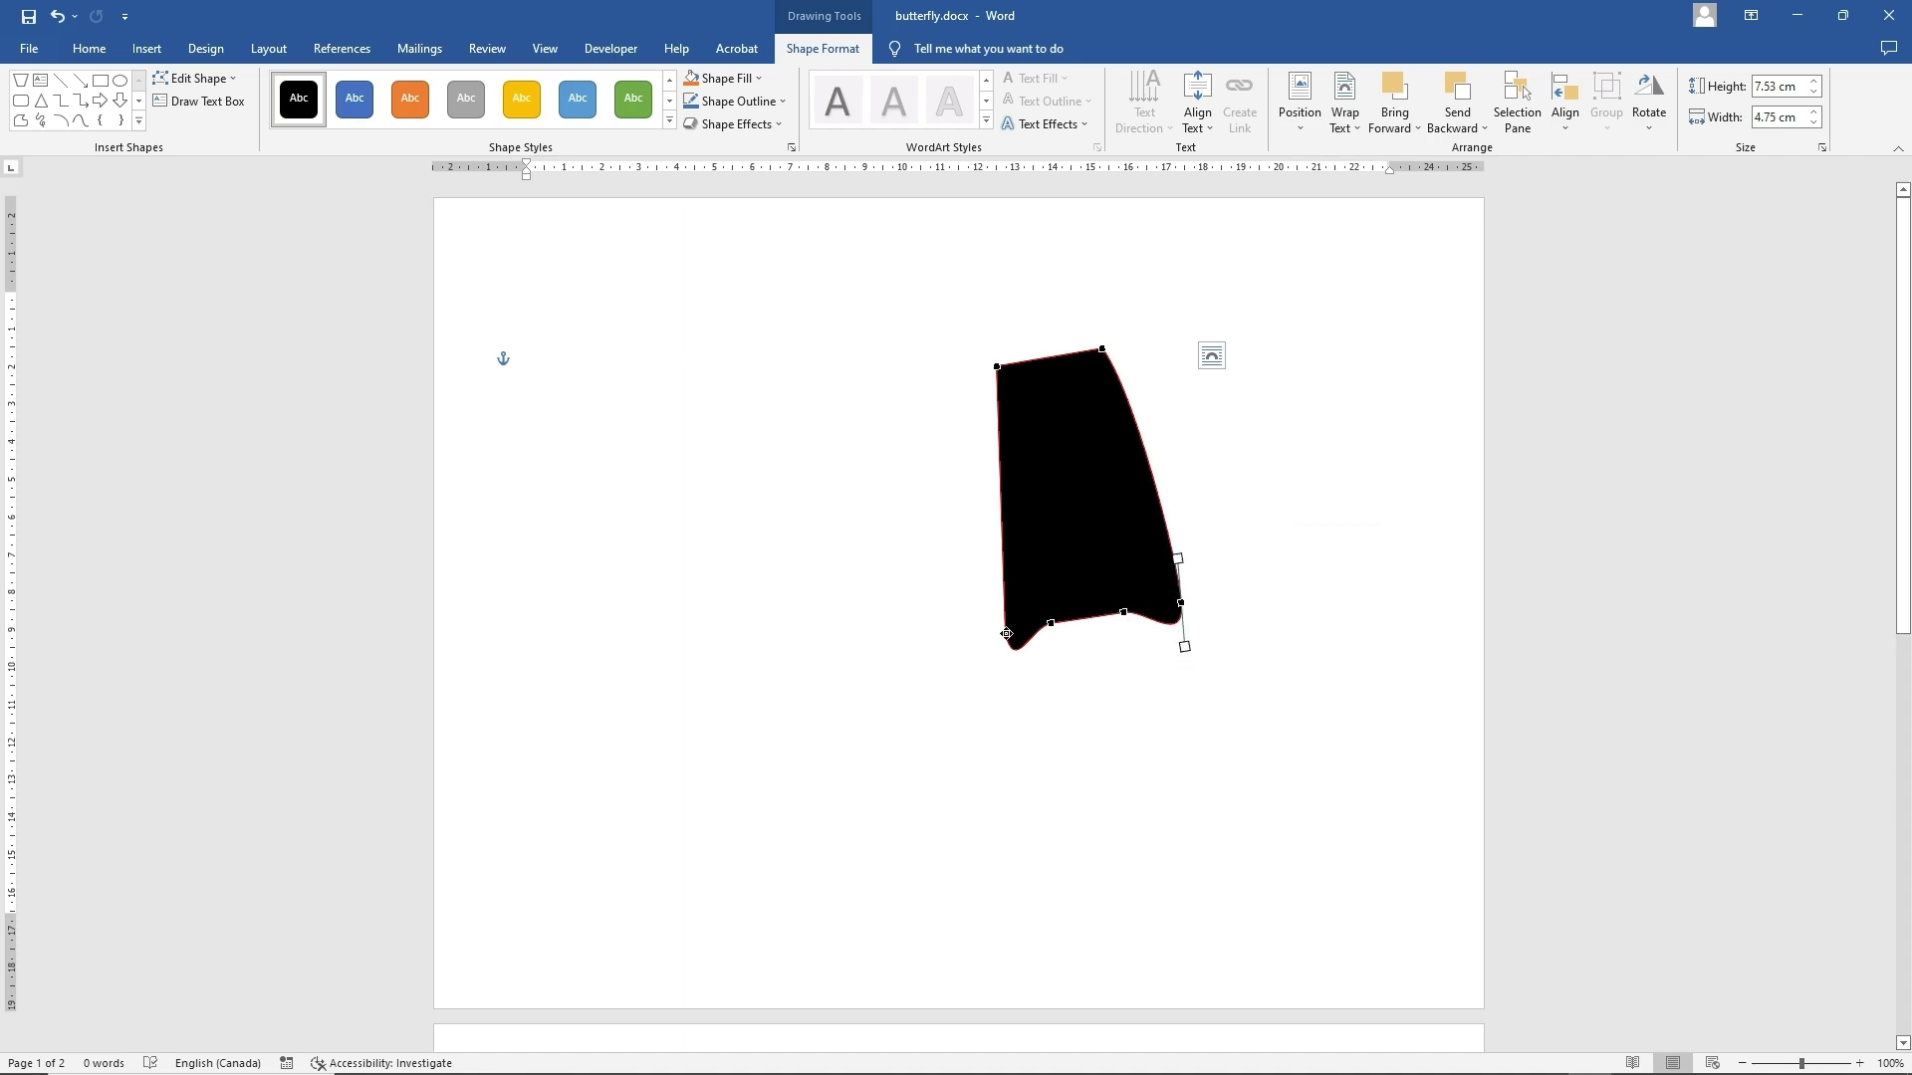
right_click(1007, 633)
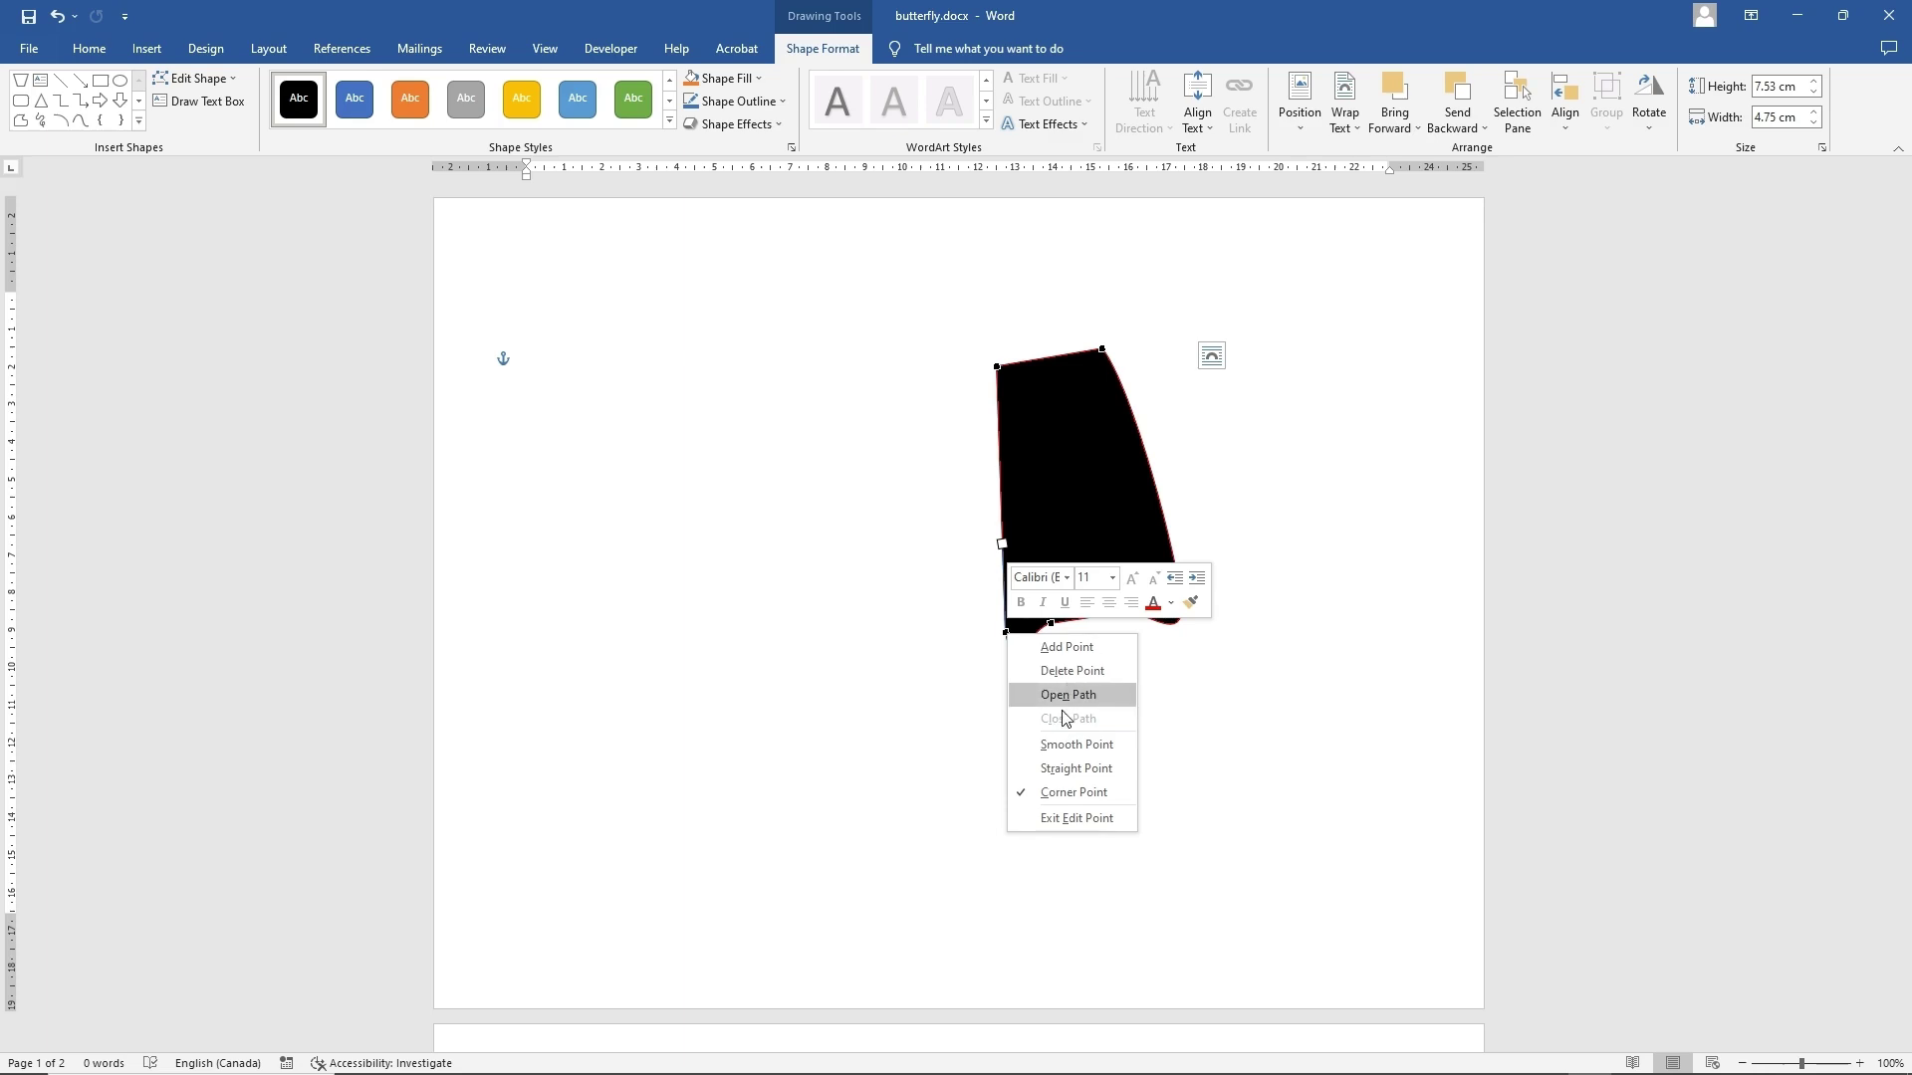
left_click(1071, 747)
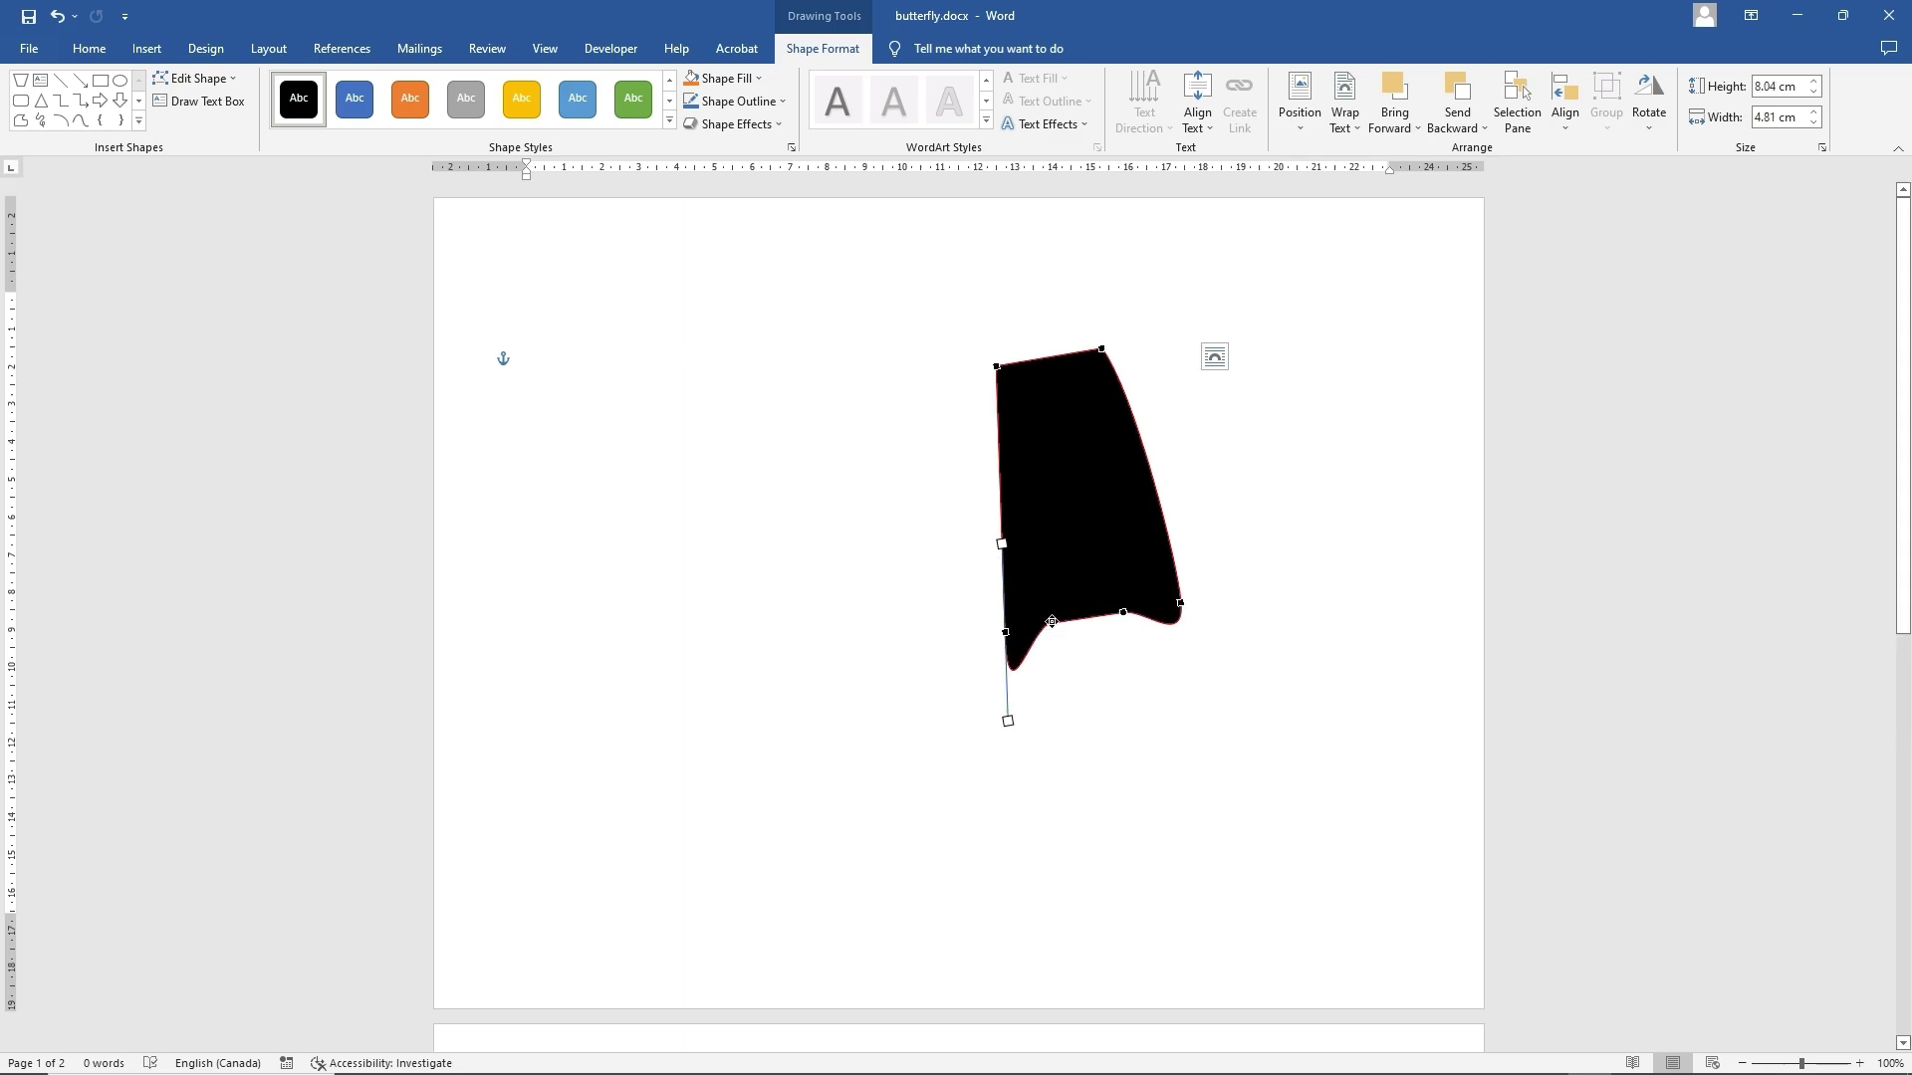
- Pull the two bottom-edge points down to round the base, and bring the upper-right corner close to the upper-left one
left_click_drag(1050, 622, 1111, 675)
left_click(1136, 669)
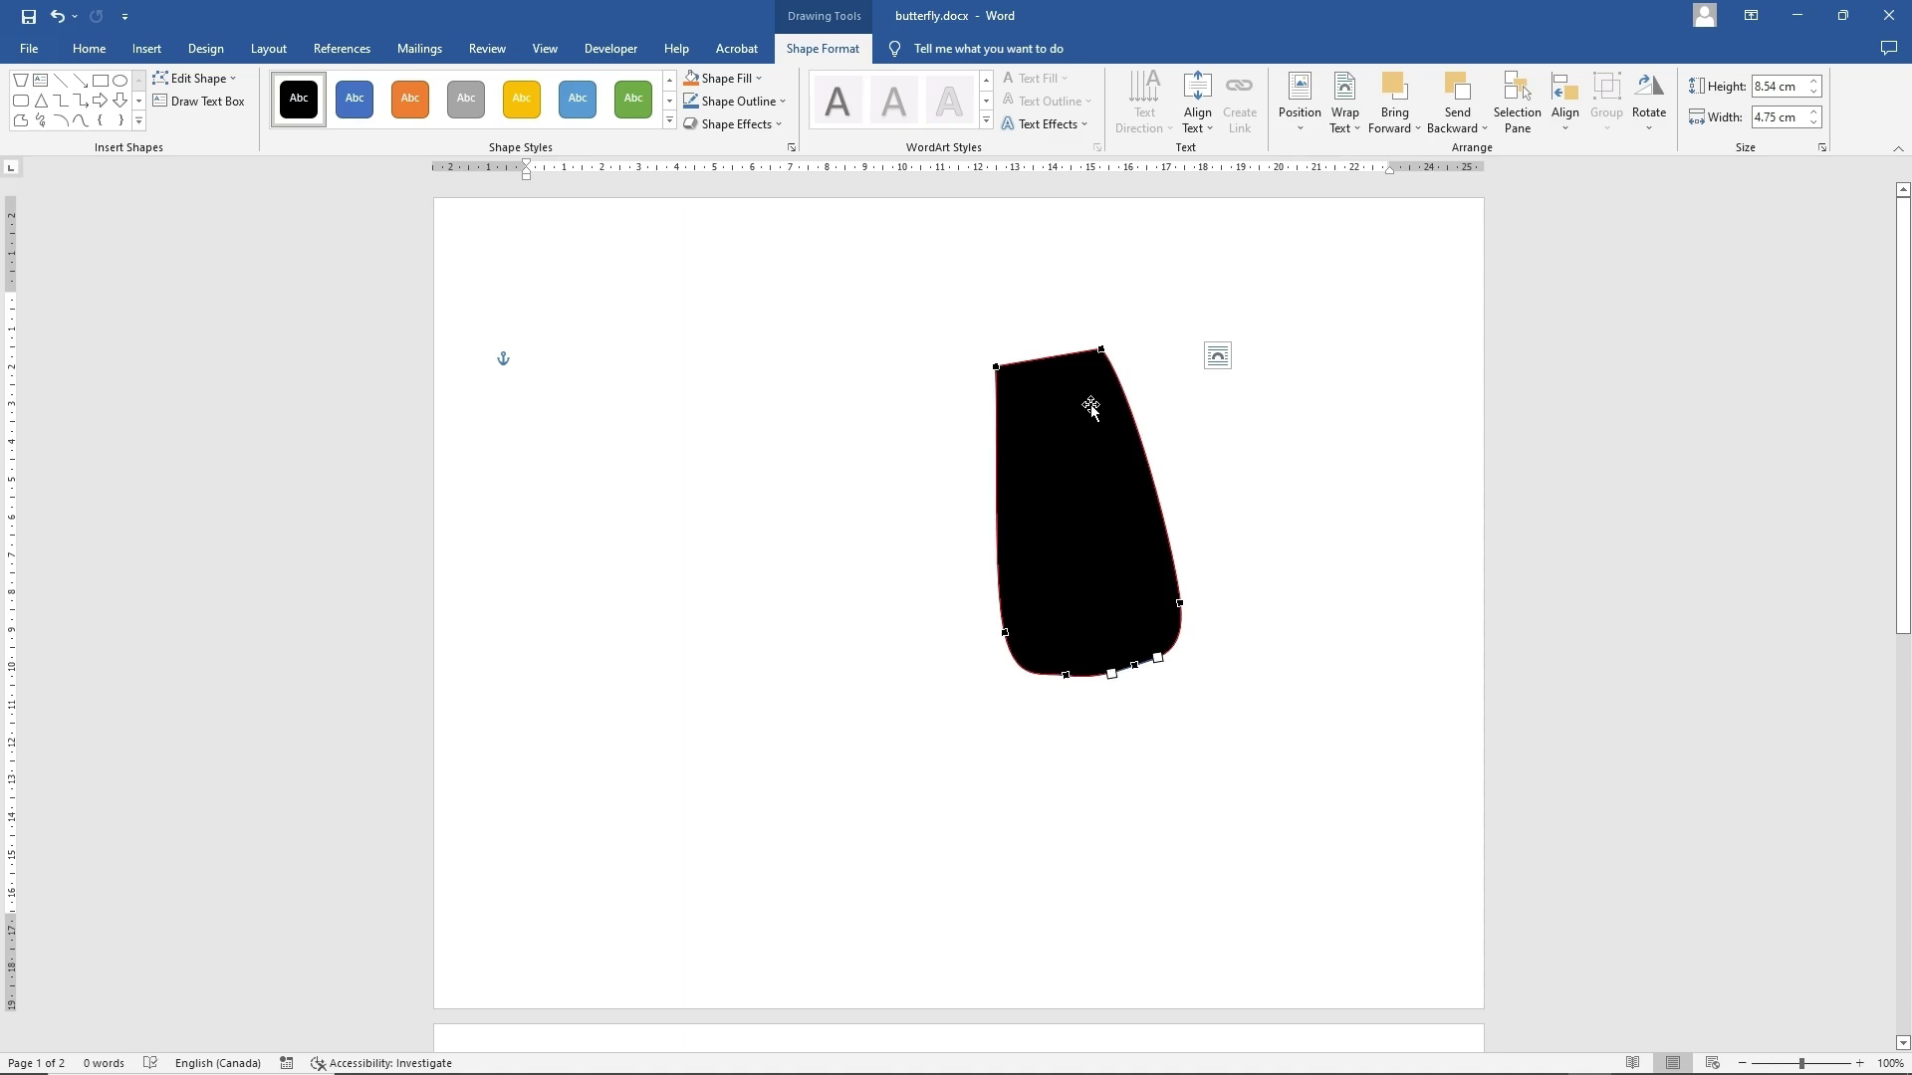
left_click_drag(1101, 349, 1018, 362)
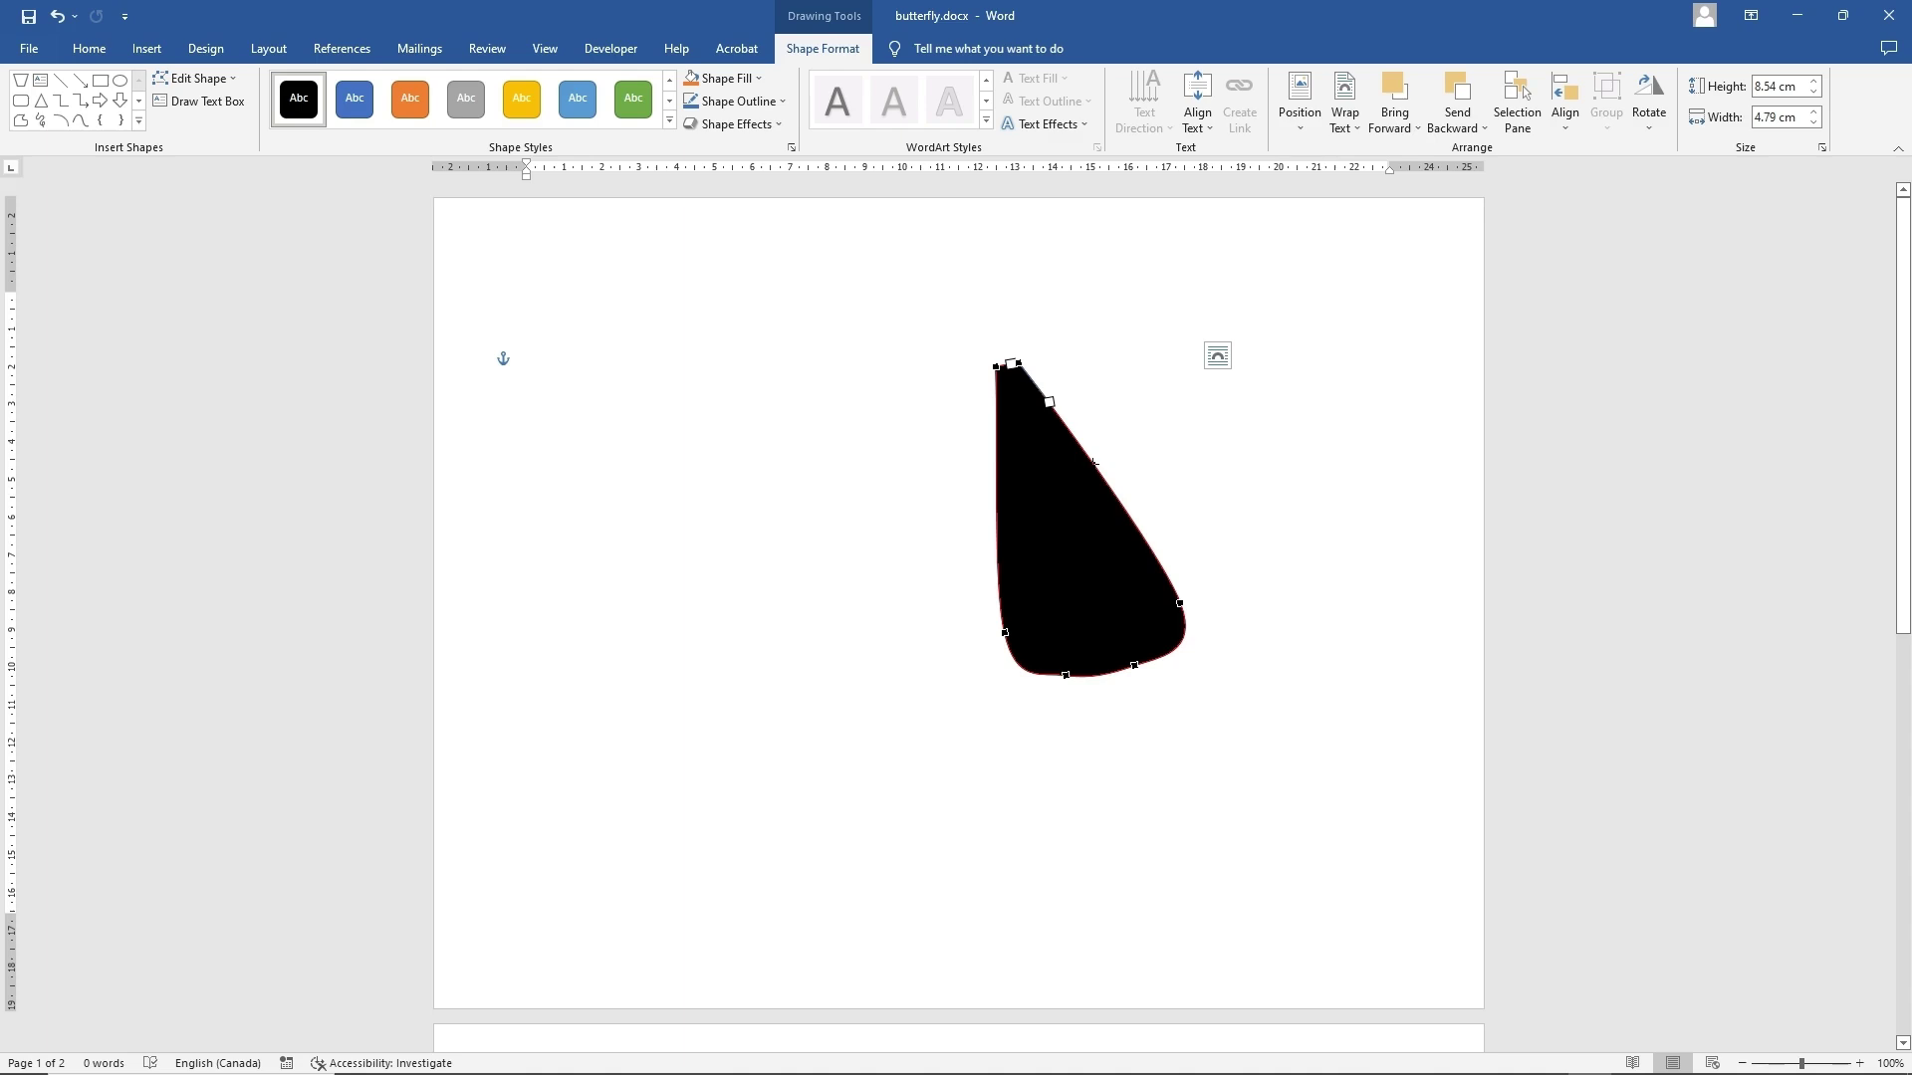
- Add two points along the shape's slanted right edge, one near the middle and one lower down
right_click(1094, 463)
left_click(1135, 480)
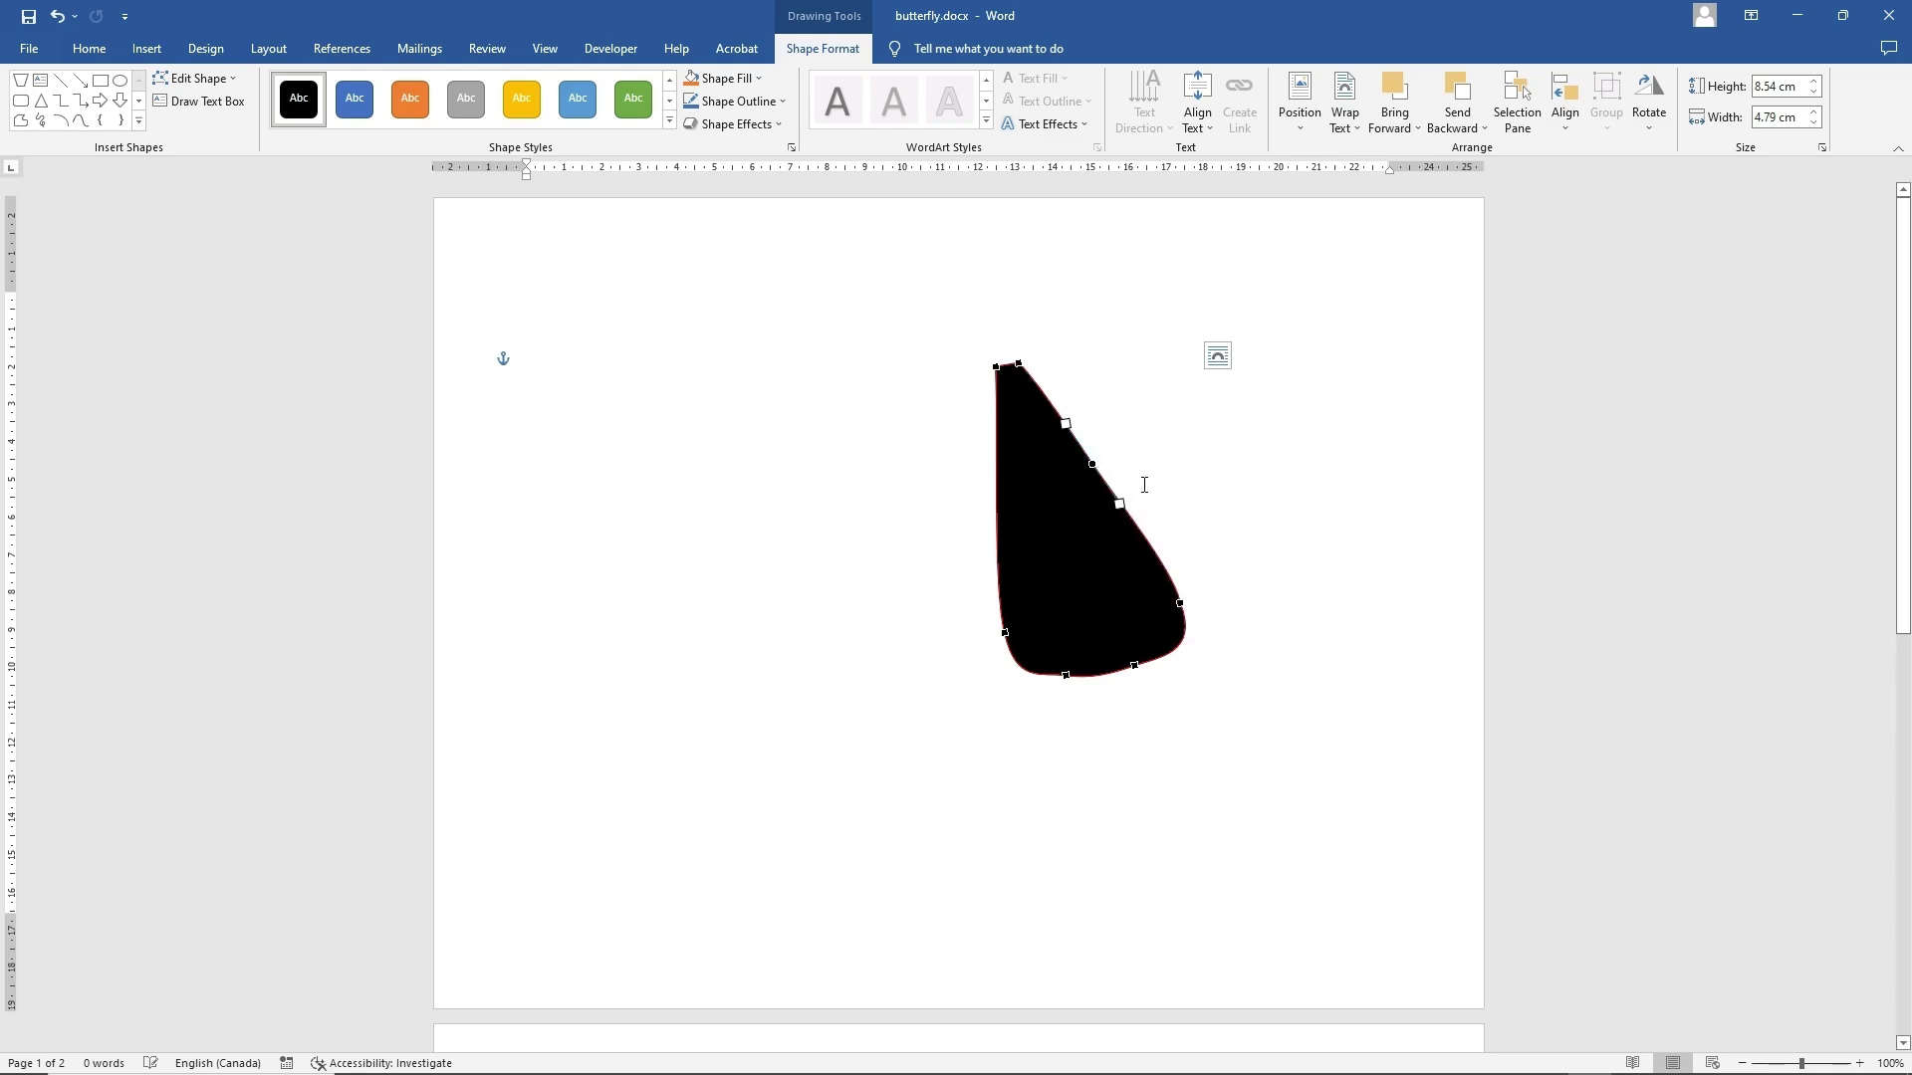
right_click(1148, 538)
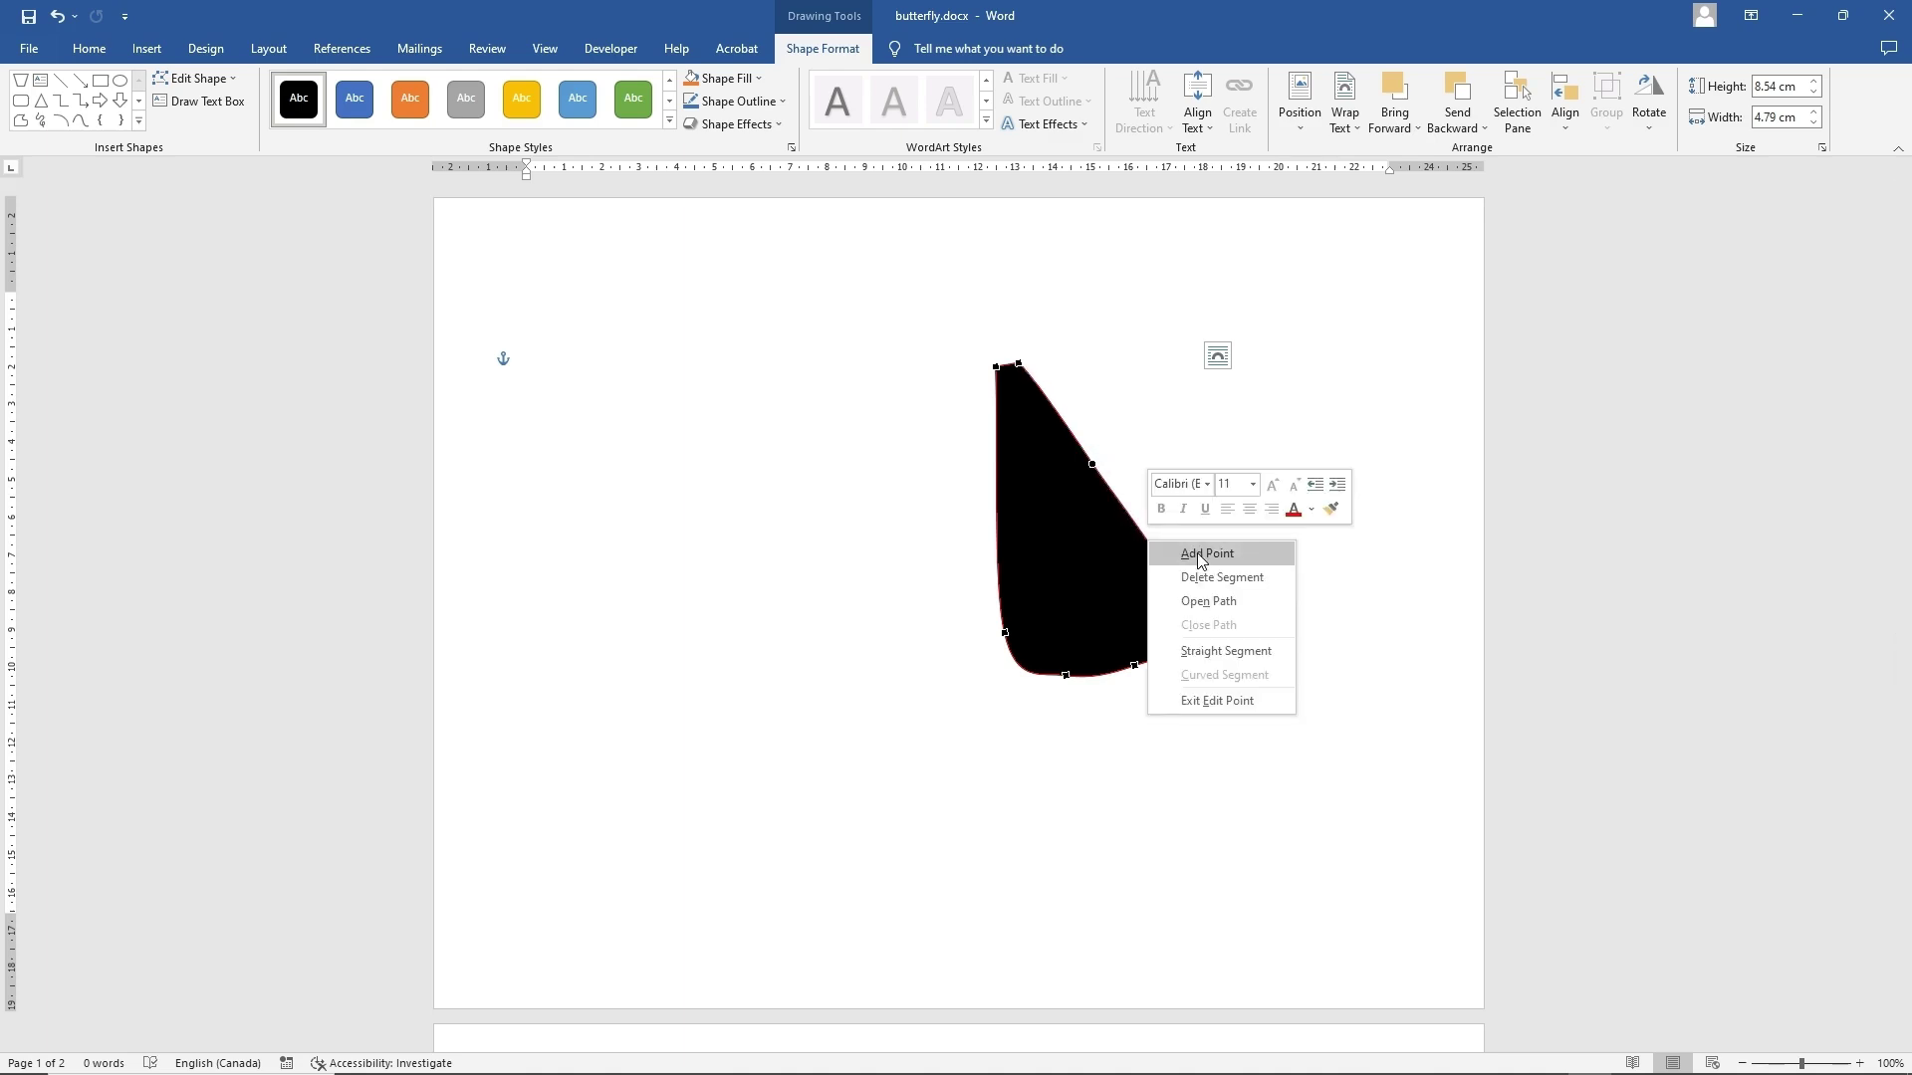
left_click(1187, 554)
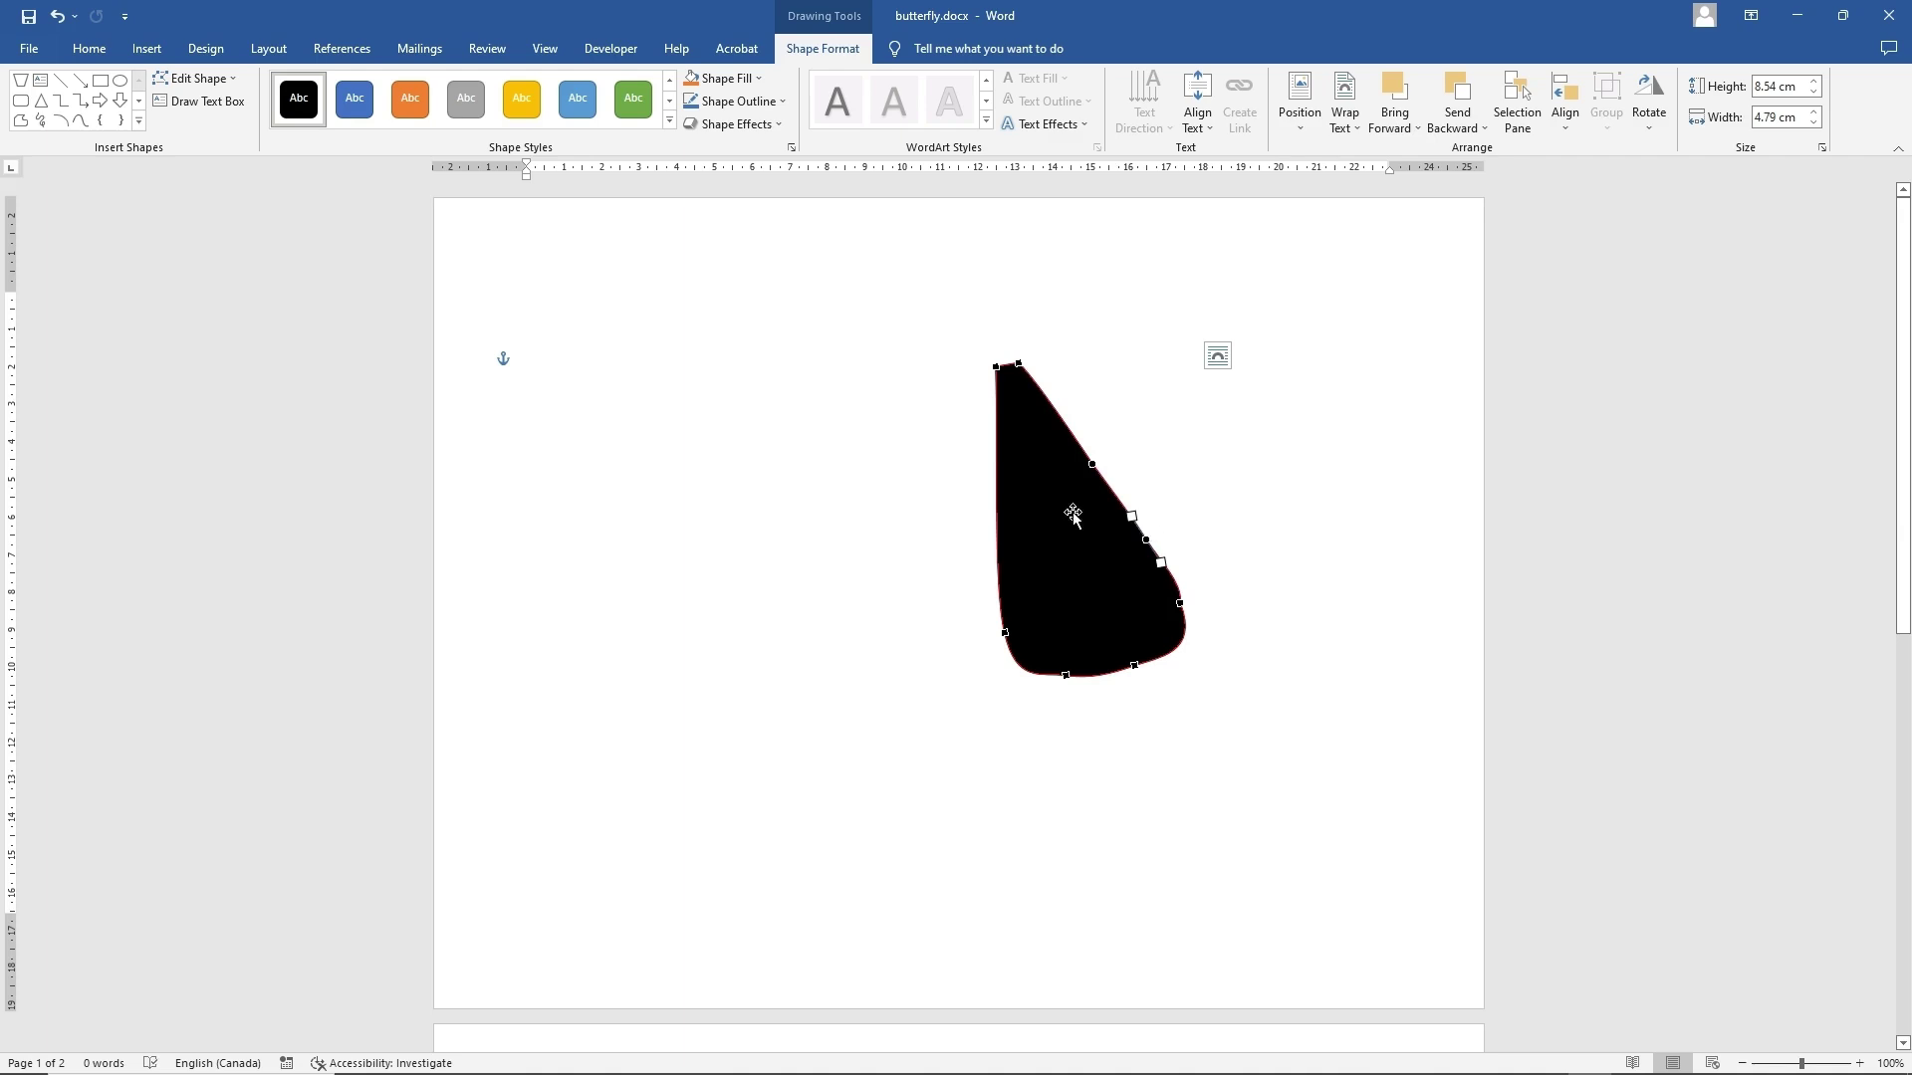
- Shift the two right-edge points slightly outward to give the wing's side a gentle curve, and finish point editing
left_click(1092, 465)
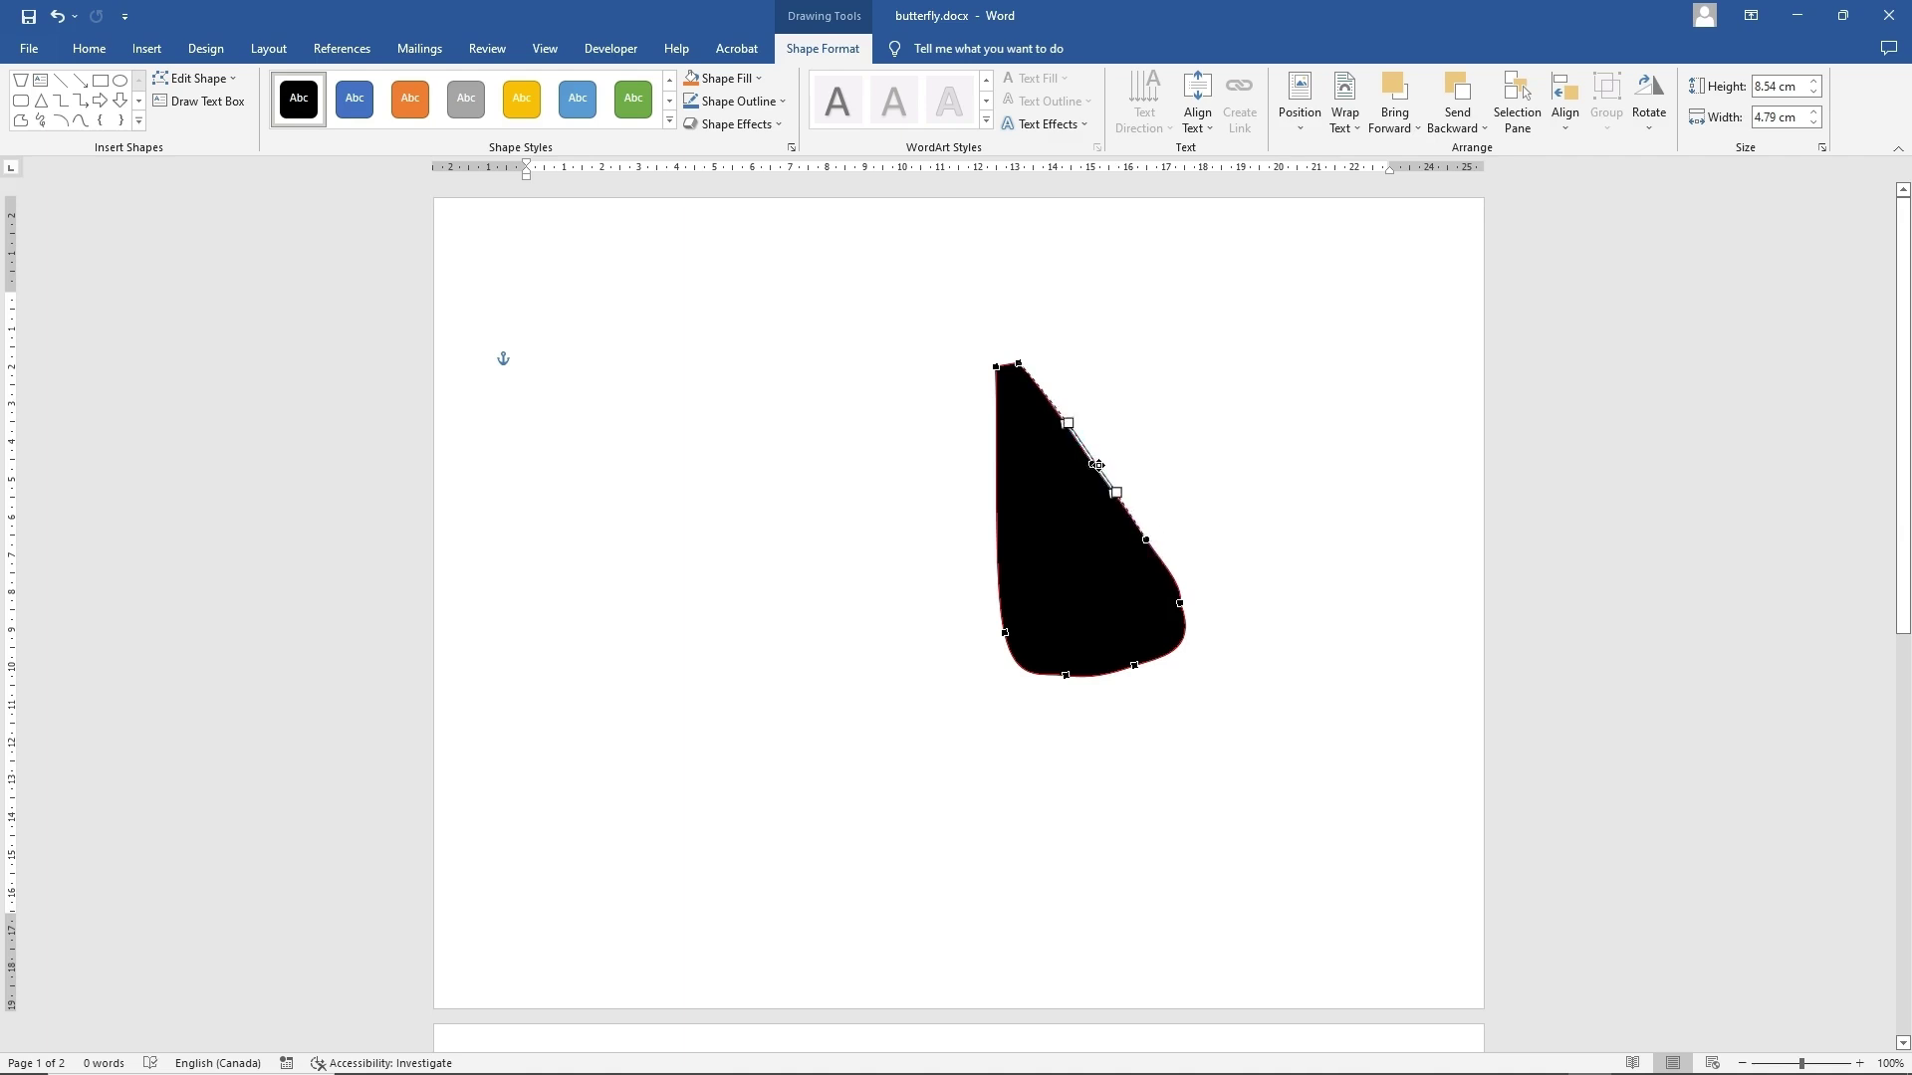
left_click_drag(1146, 539, 1155, 535)
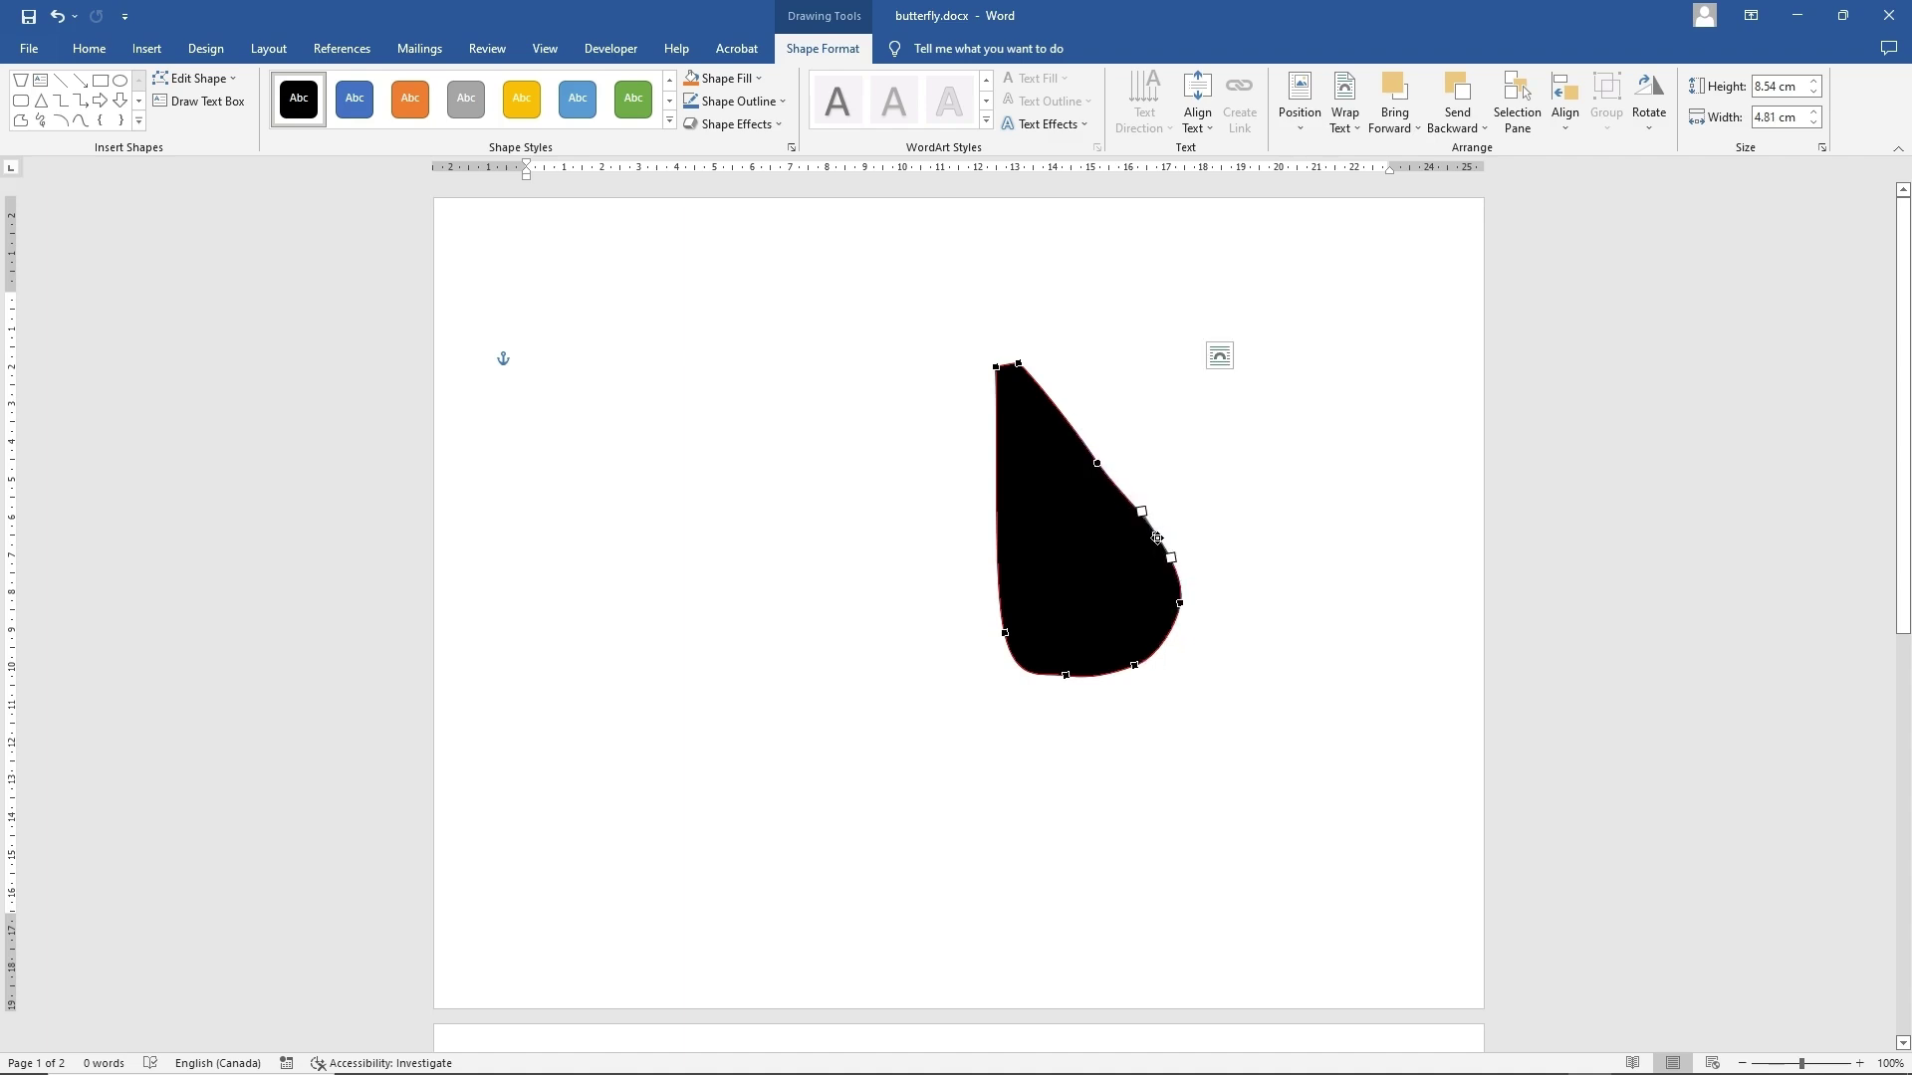
left_click_drag(1156, 537, 1154, 541)
left_click_drag(1095, 465, 1101, 465)
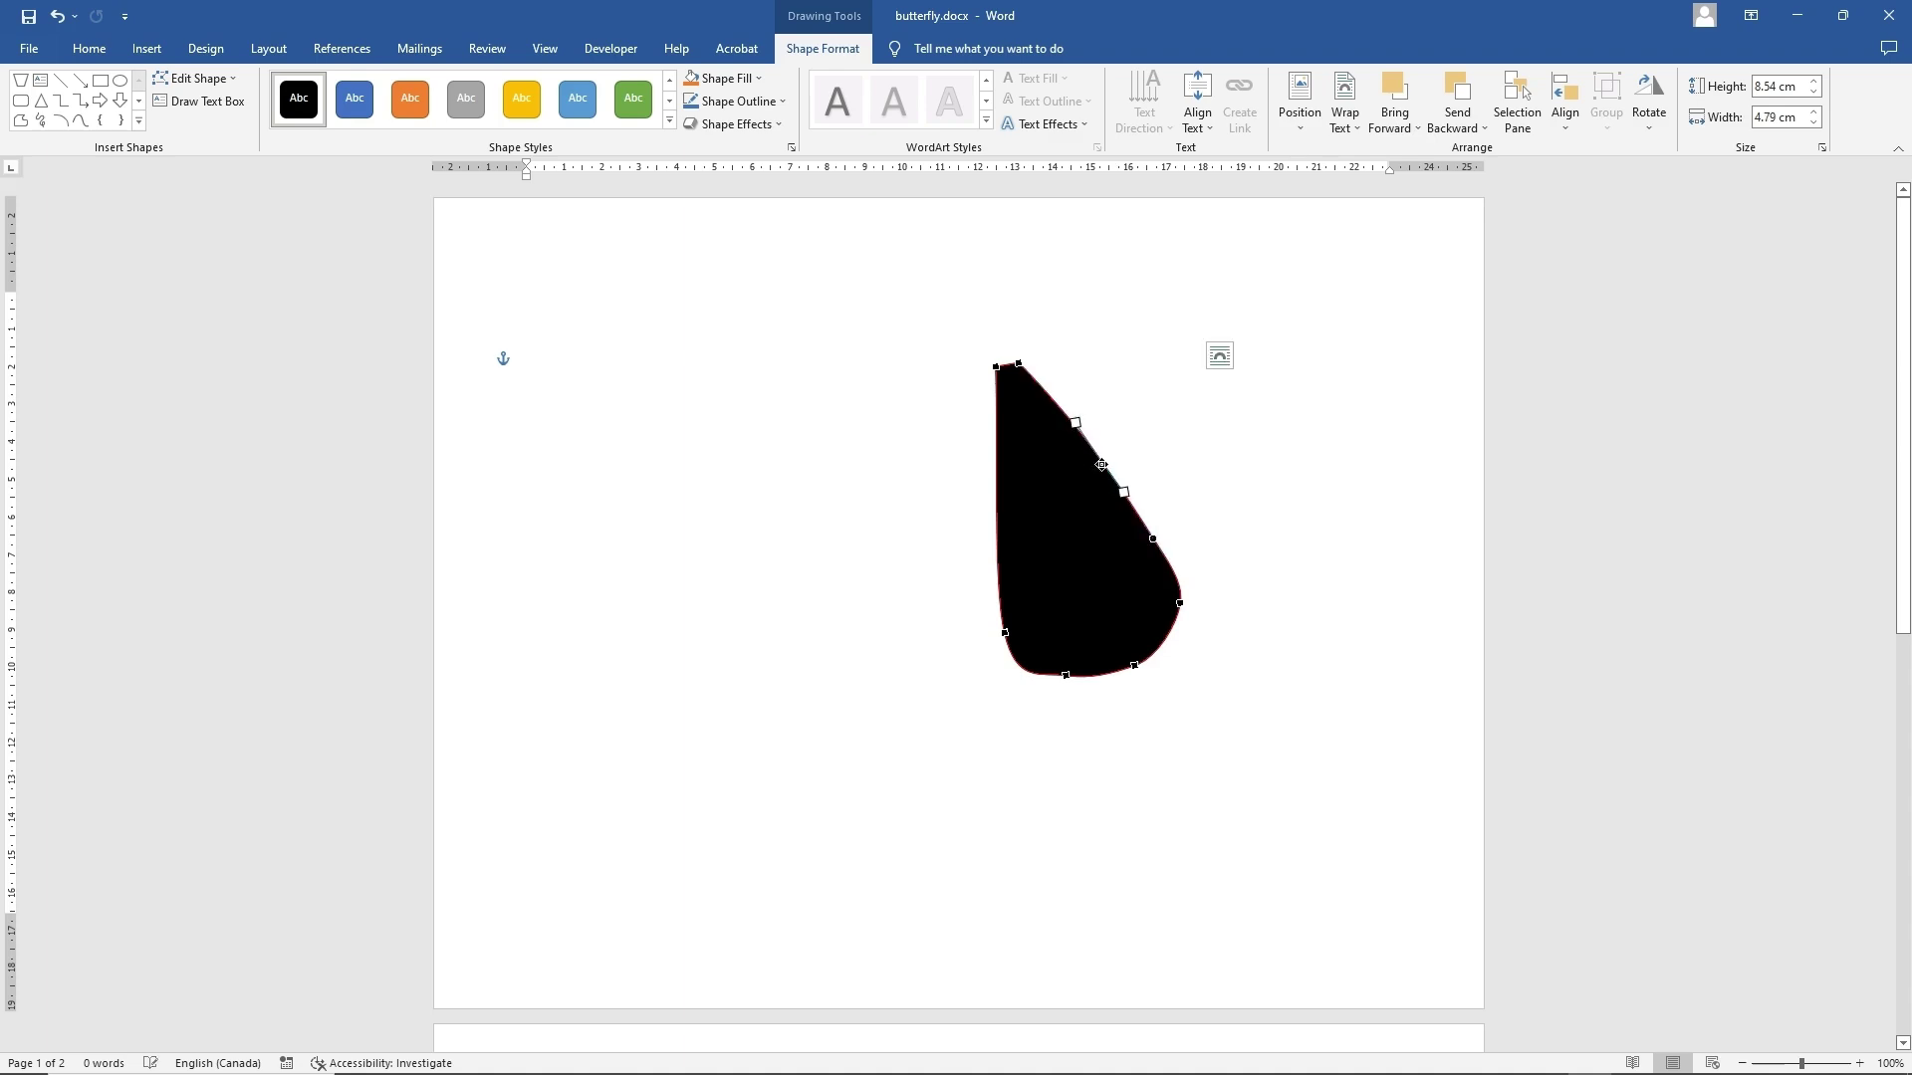
left_click(1184, 517)
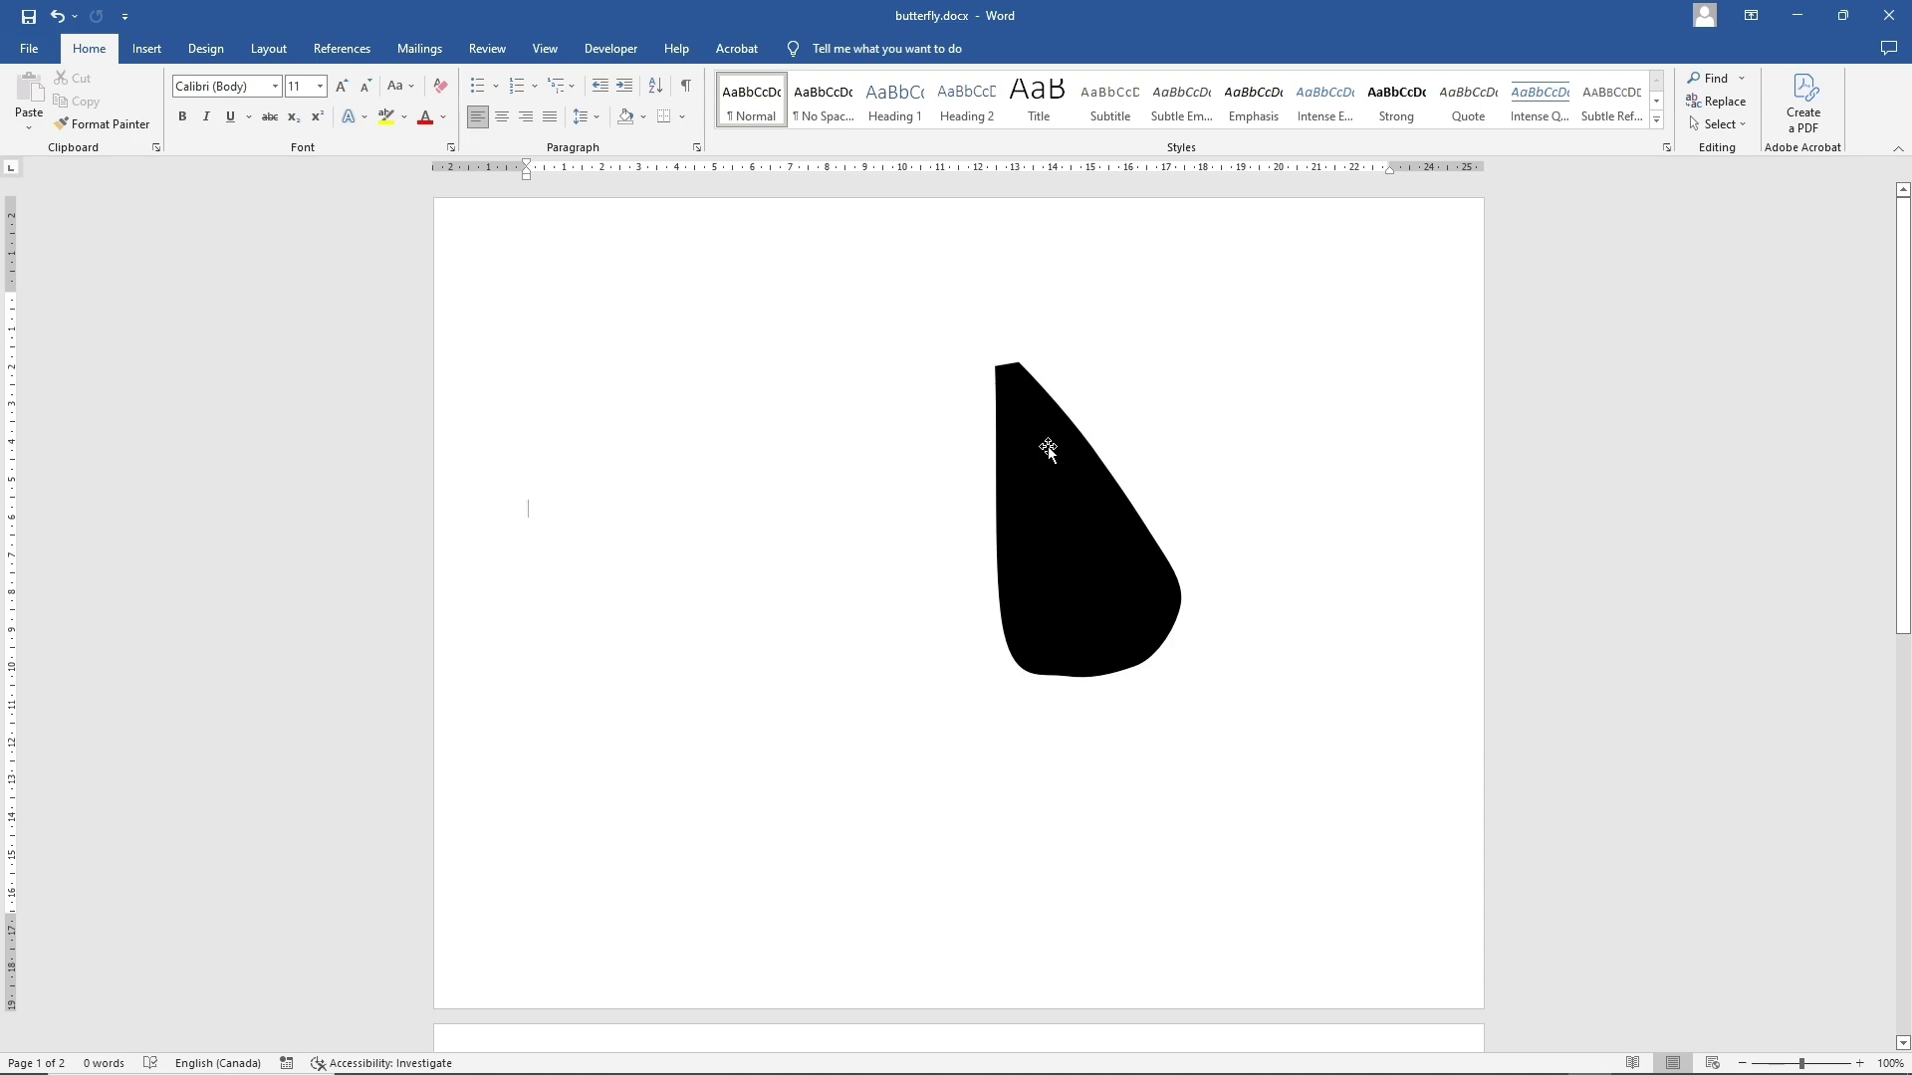
- Convert both top corners of the wing to smooth points
right_click(1012, 380)
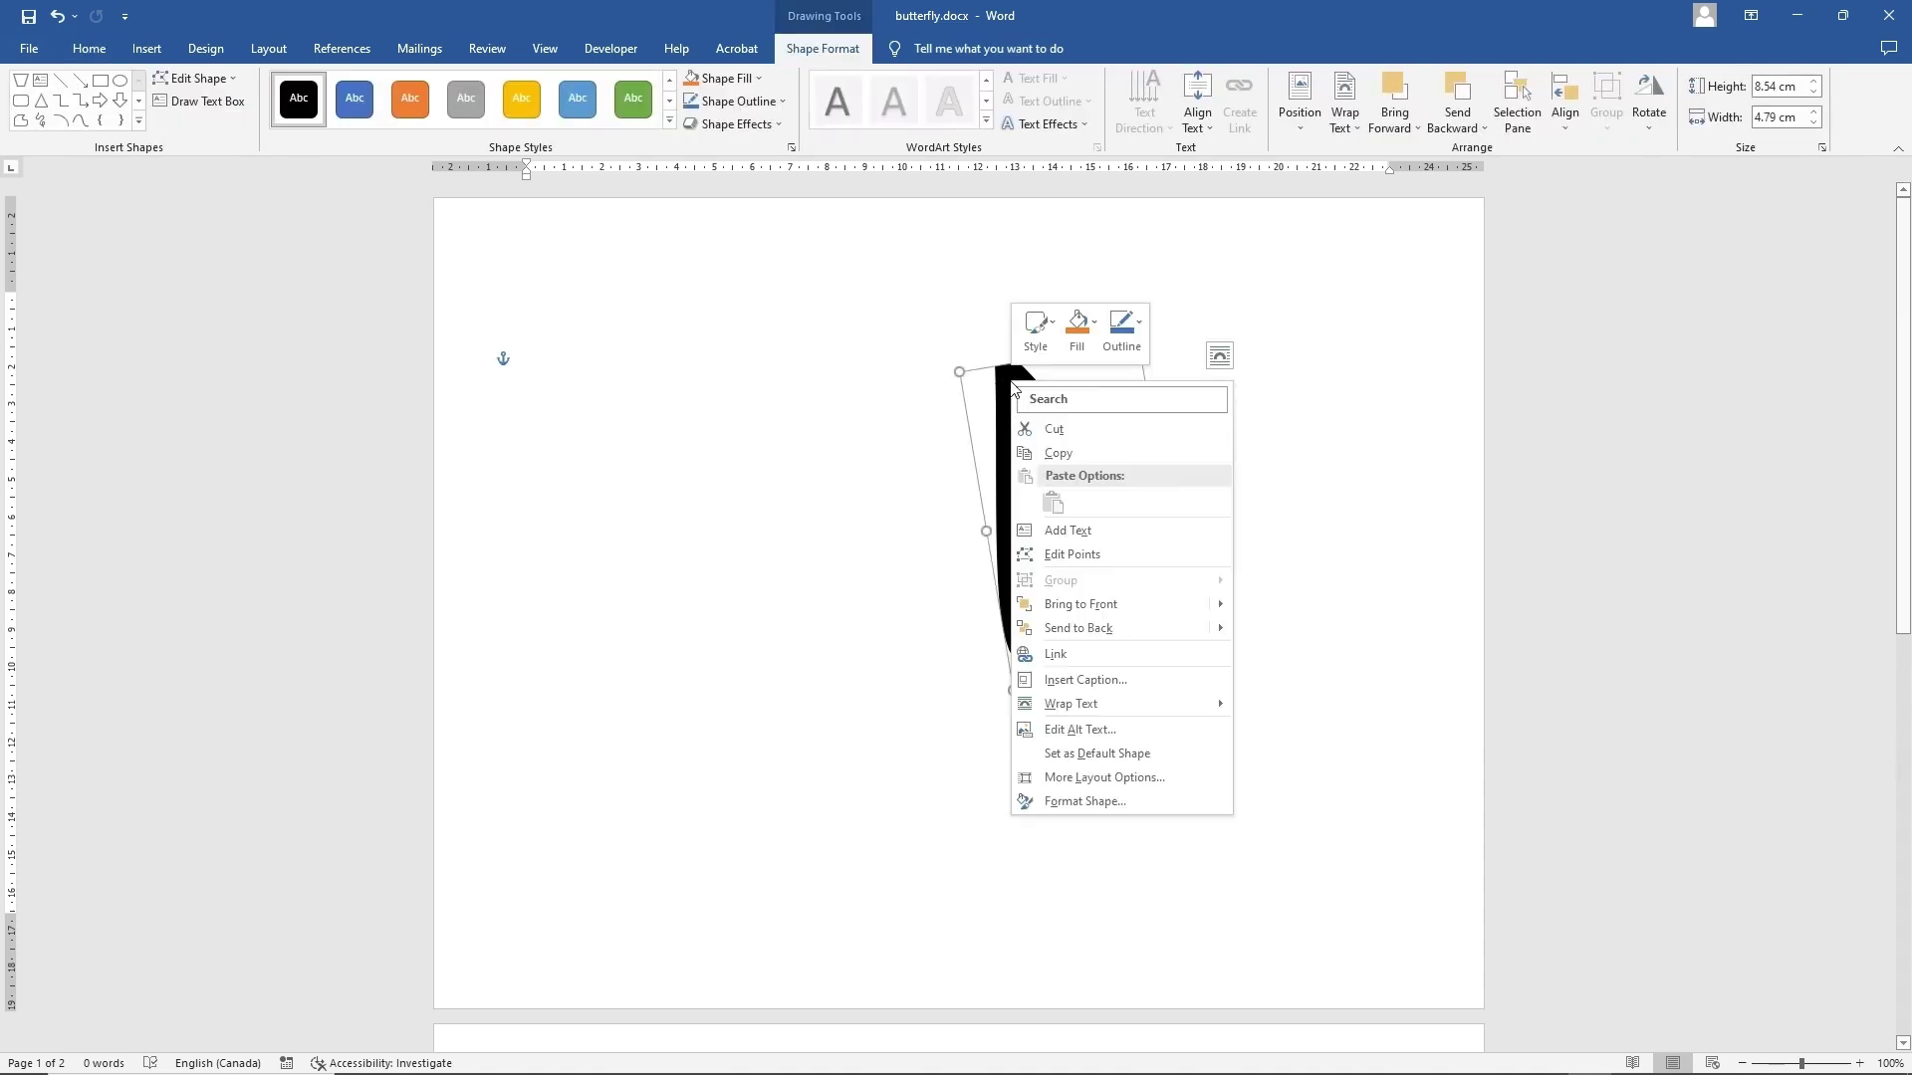
left_click(1070, 553)
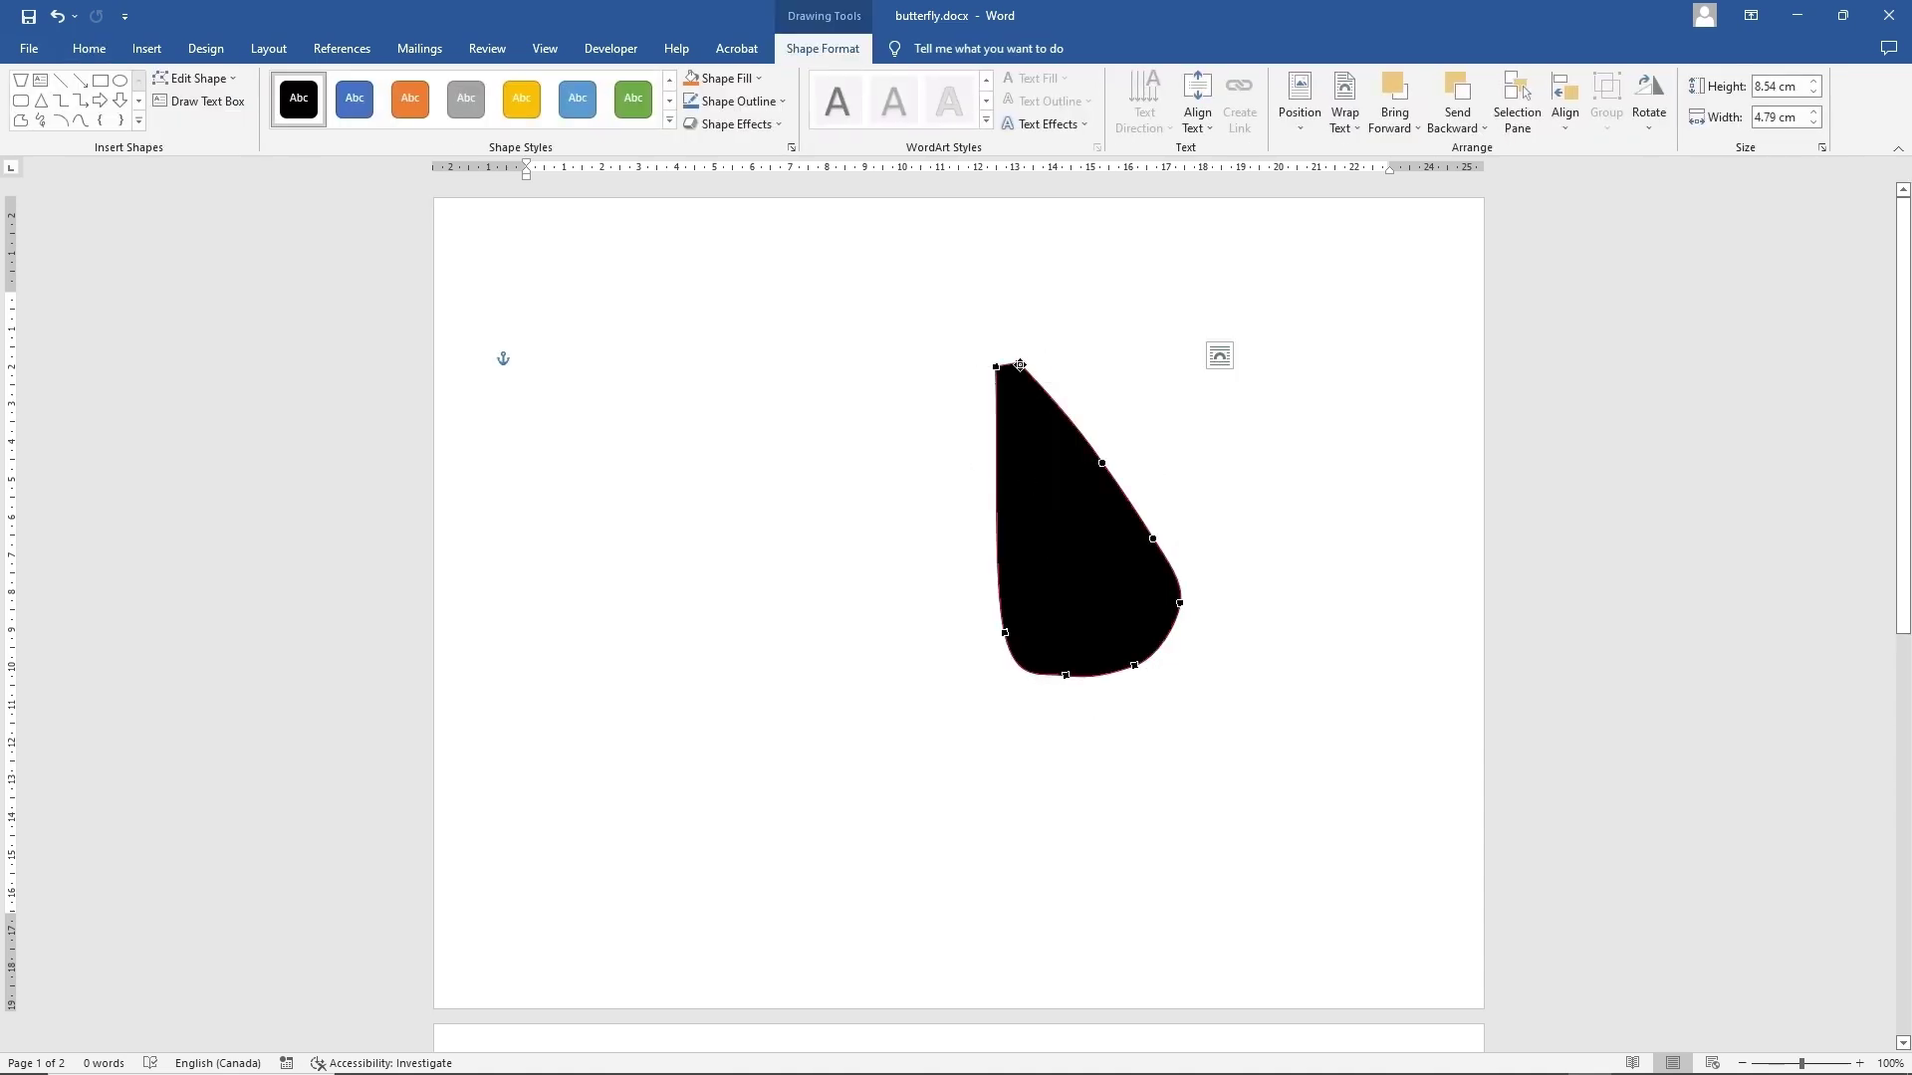
right_click(1020, 365)
left_click(1062, 473)
right_click(993, 367)
left_click(1051, 484)
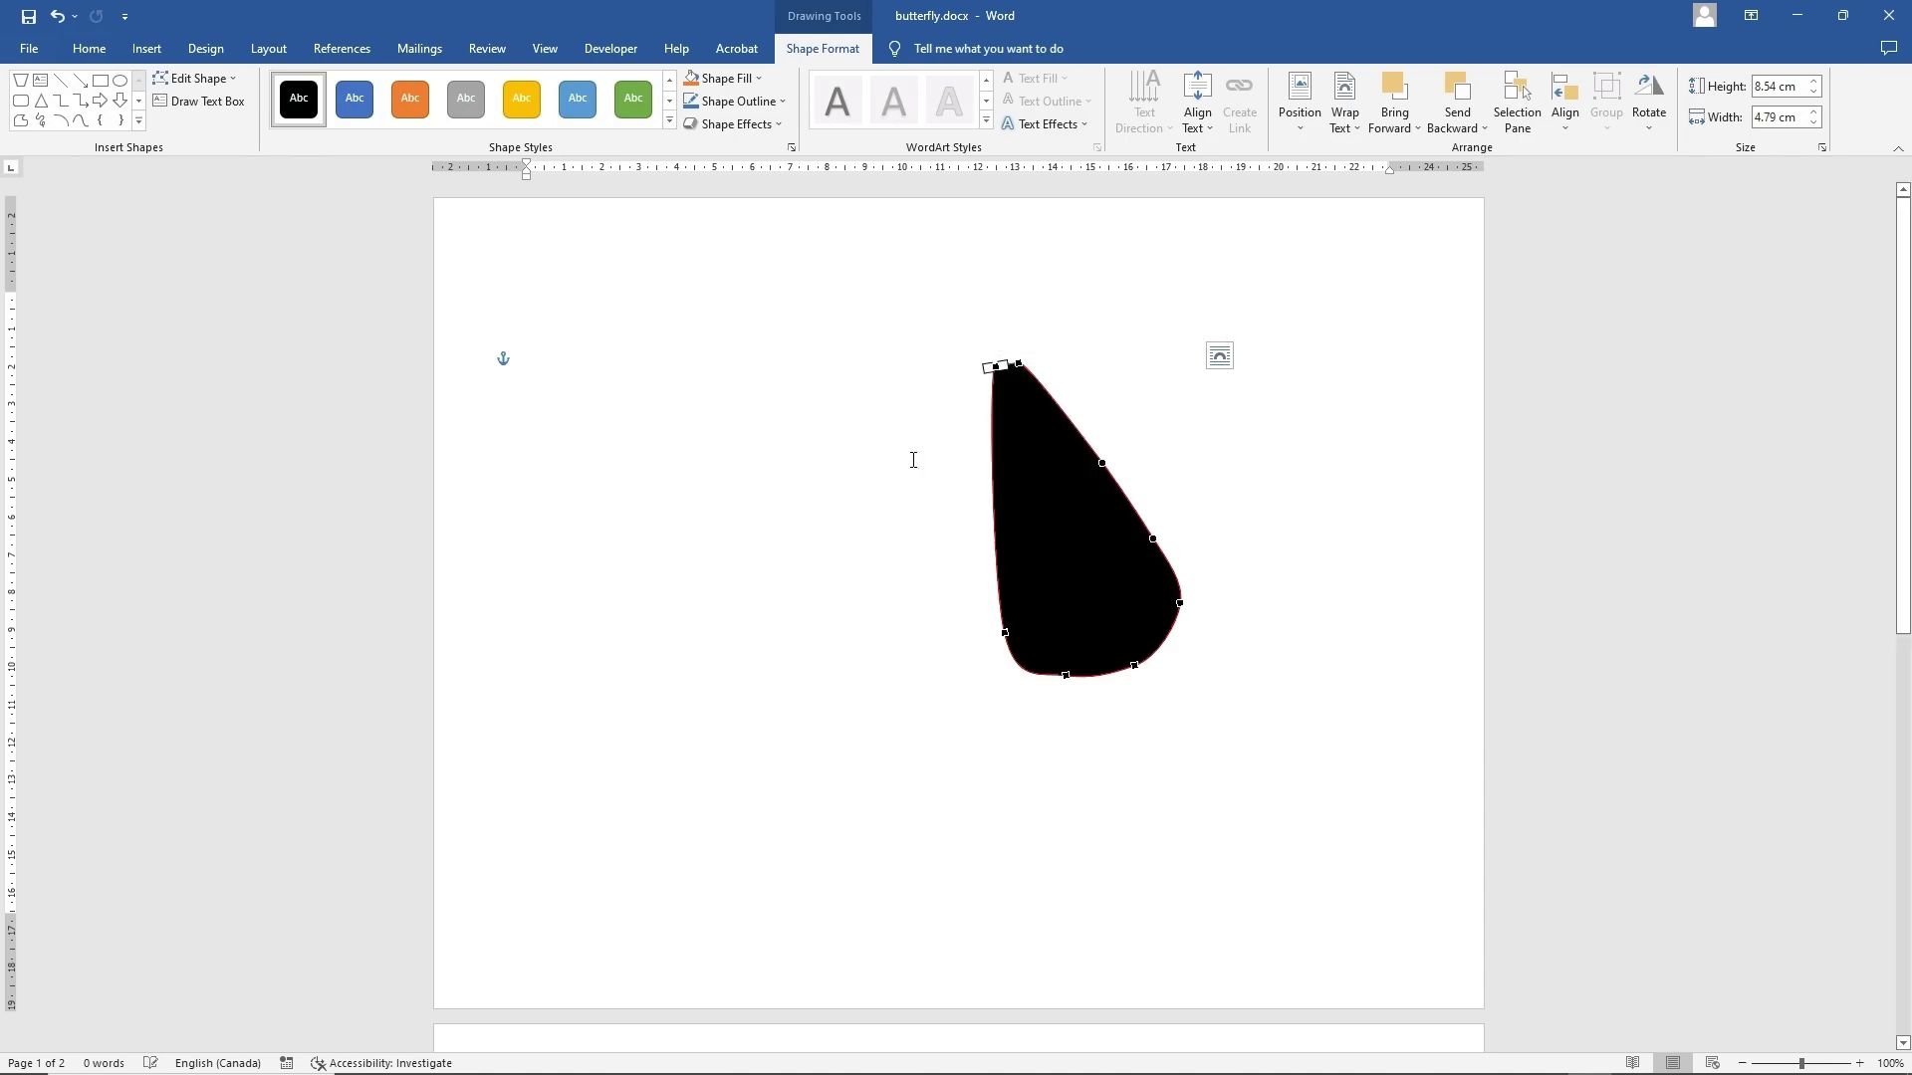
left_click(911, 459)
left_click(1051, 474)
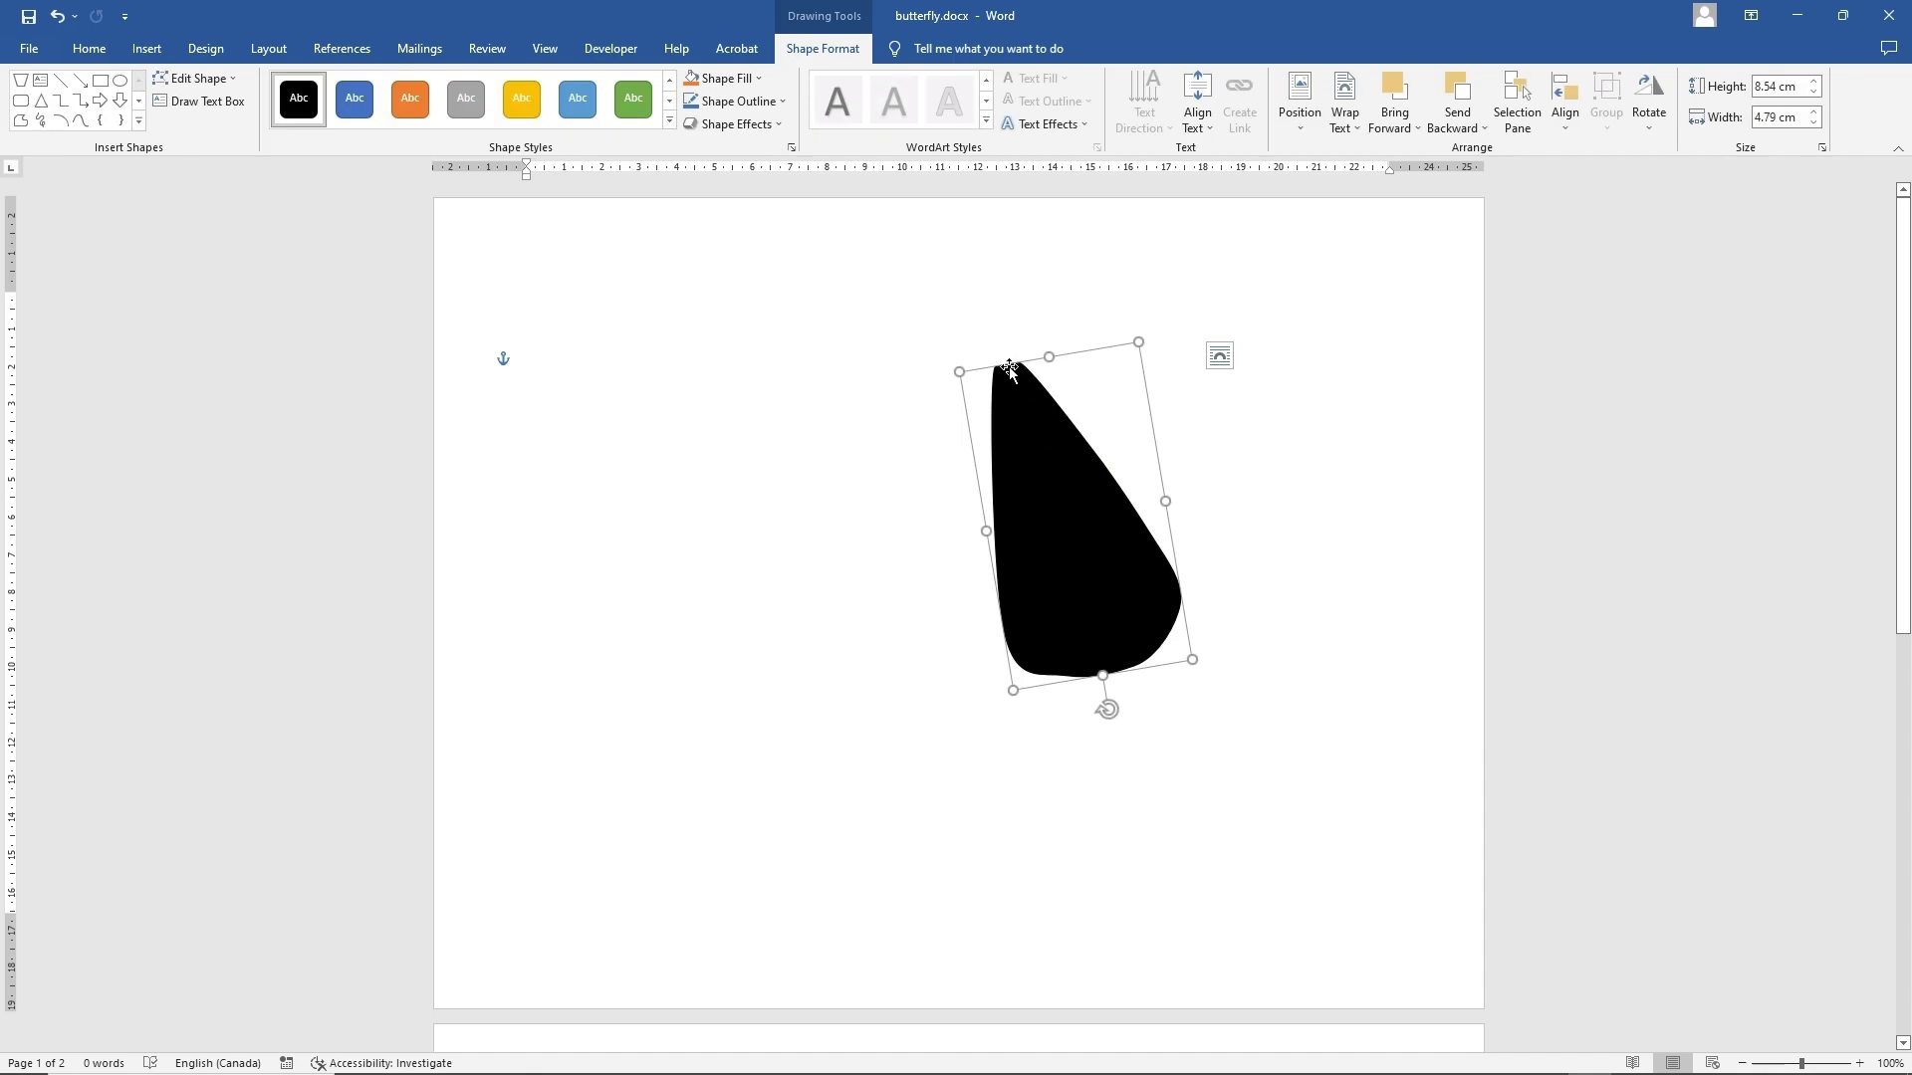
- Add a point on the short top edge and reshape the top into a narrower tip, making the wing about 8.98 cm tall
right_click(1023, 411)
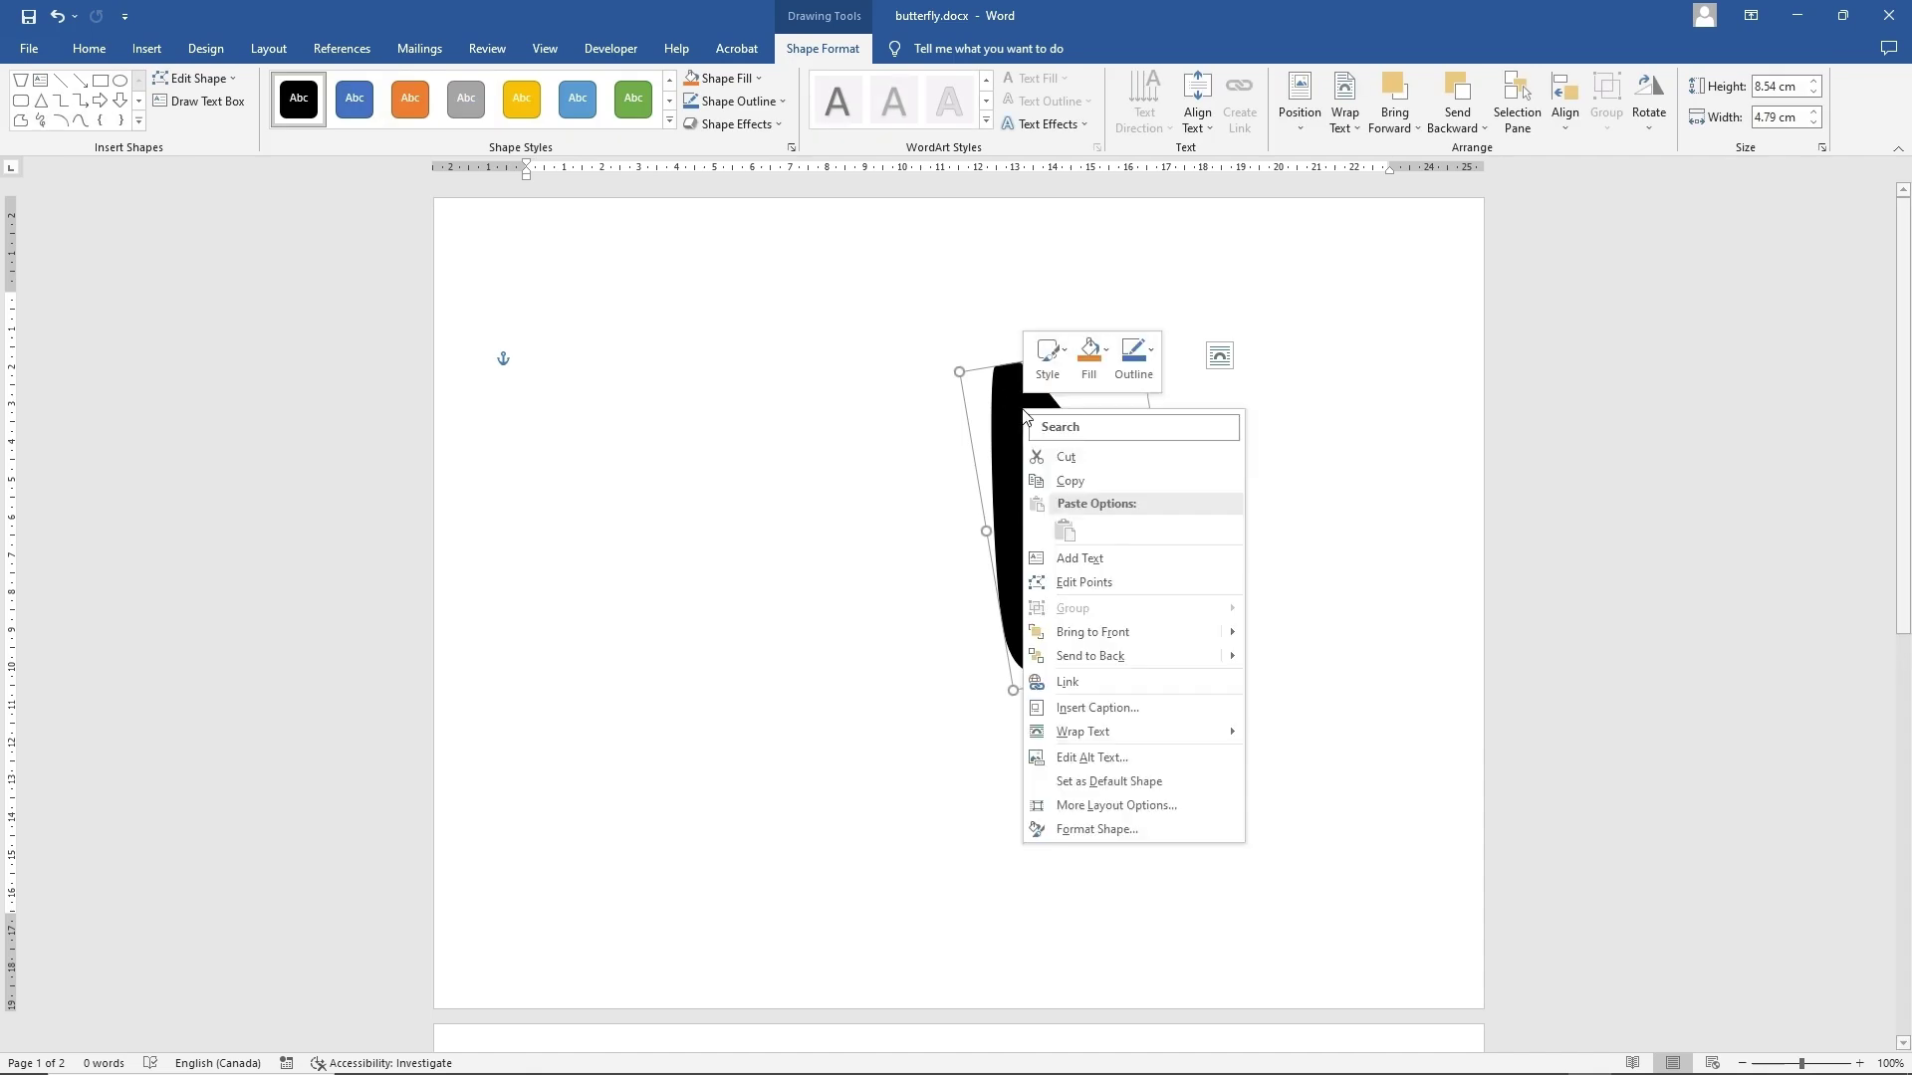
left_click(1077, 577)
right_click(1008, 365)
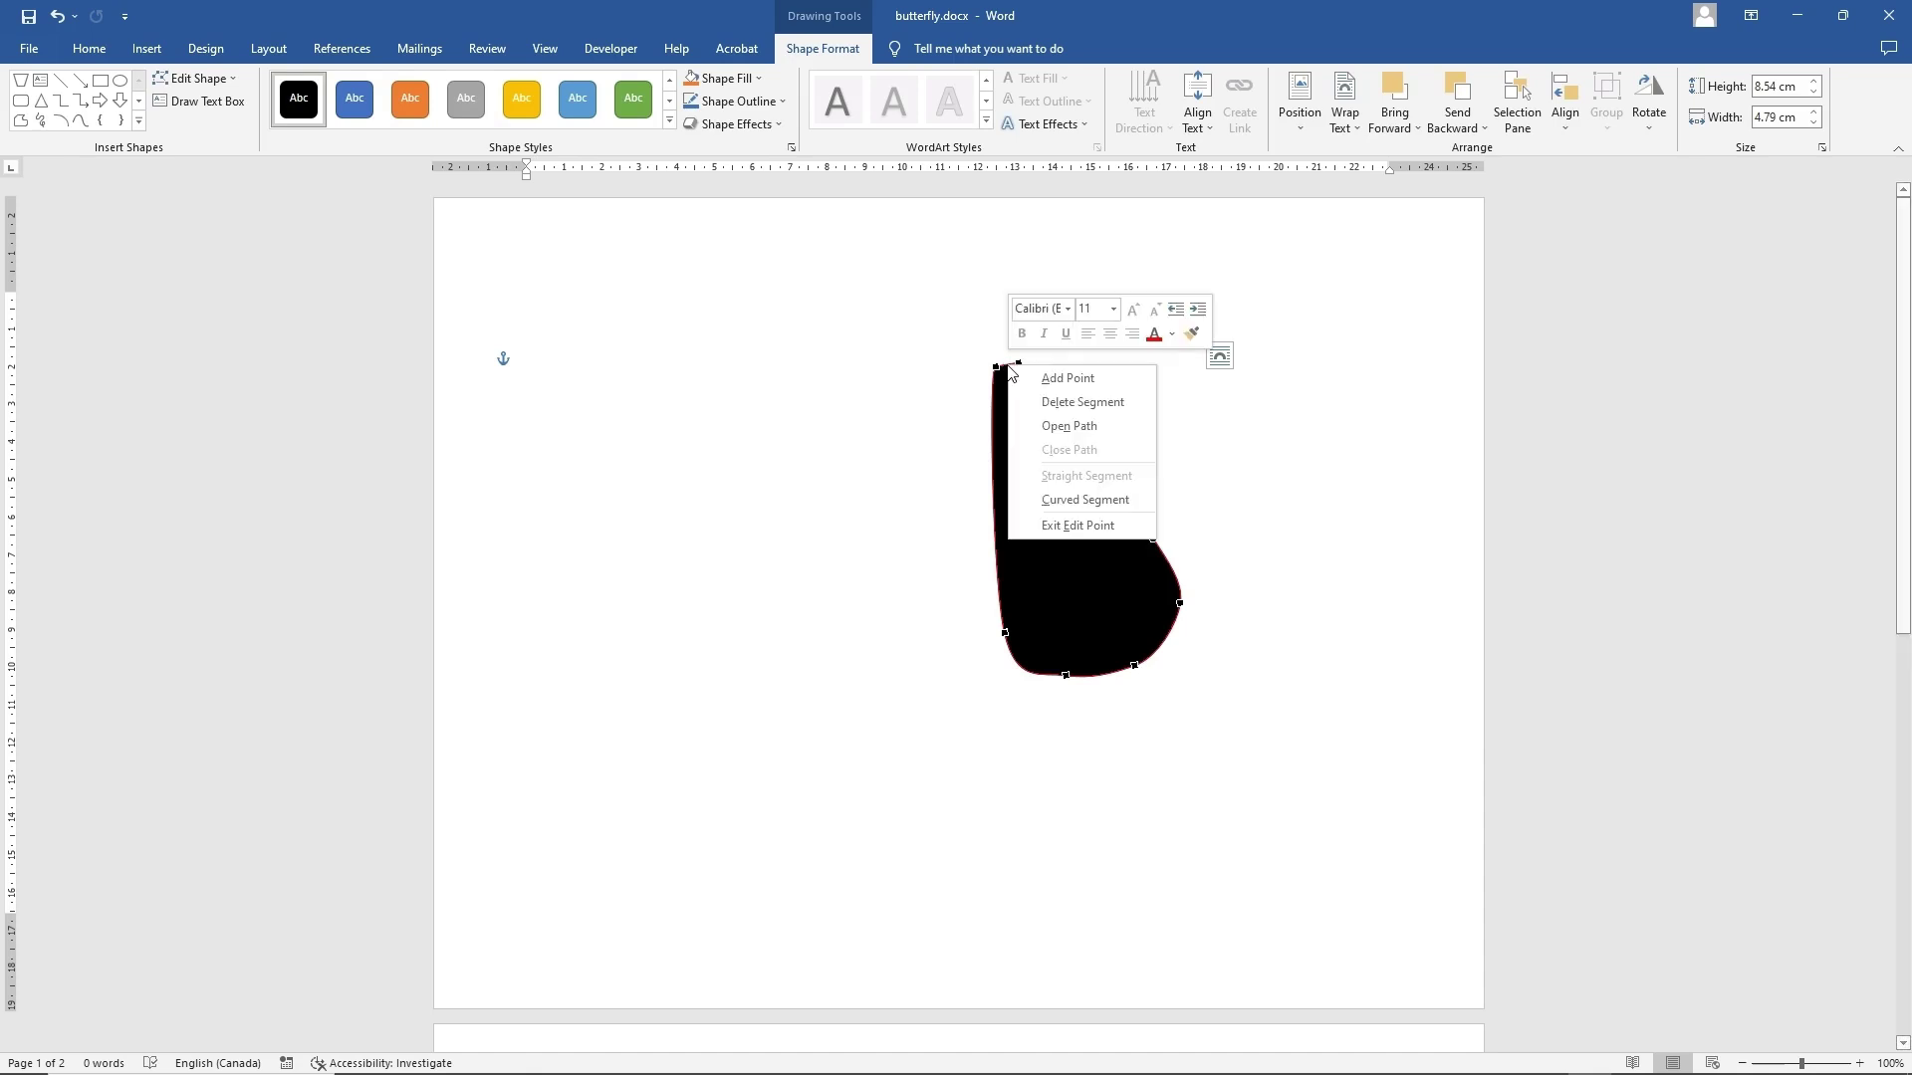
left_click(1035, 378)
left_click(1029, 360)
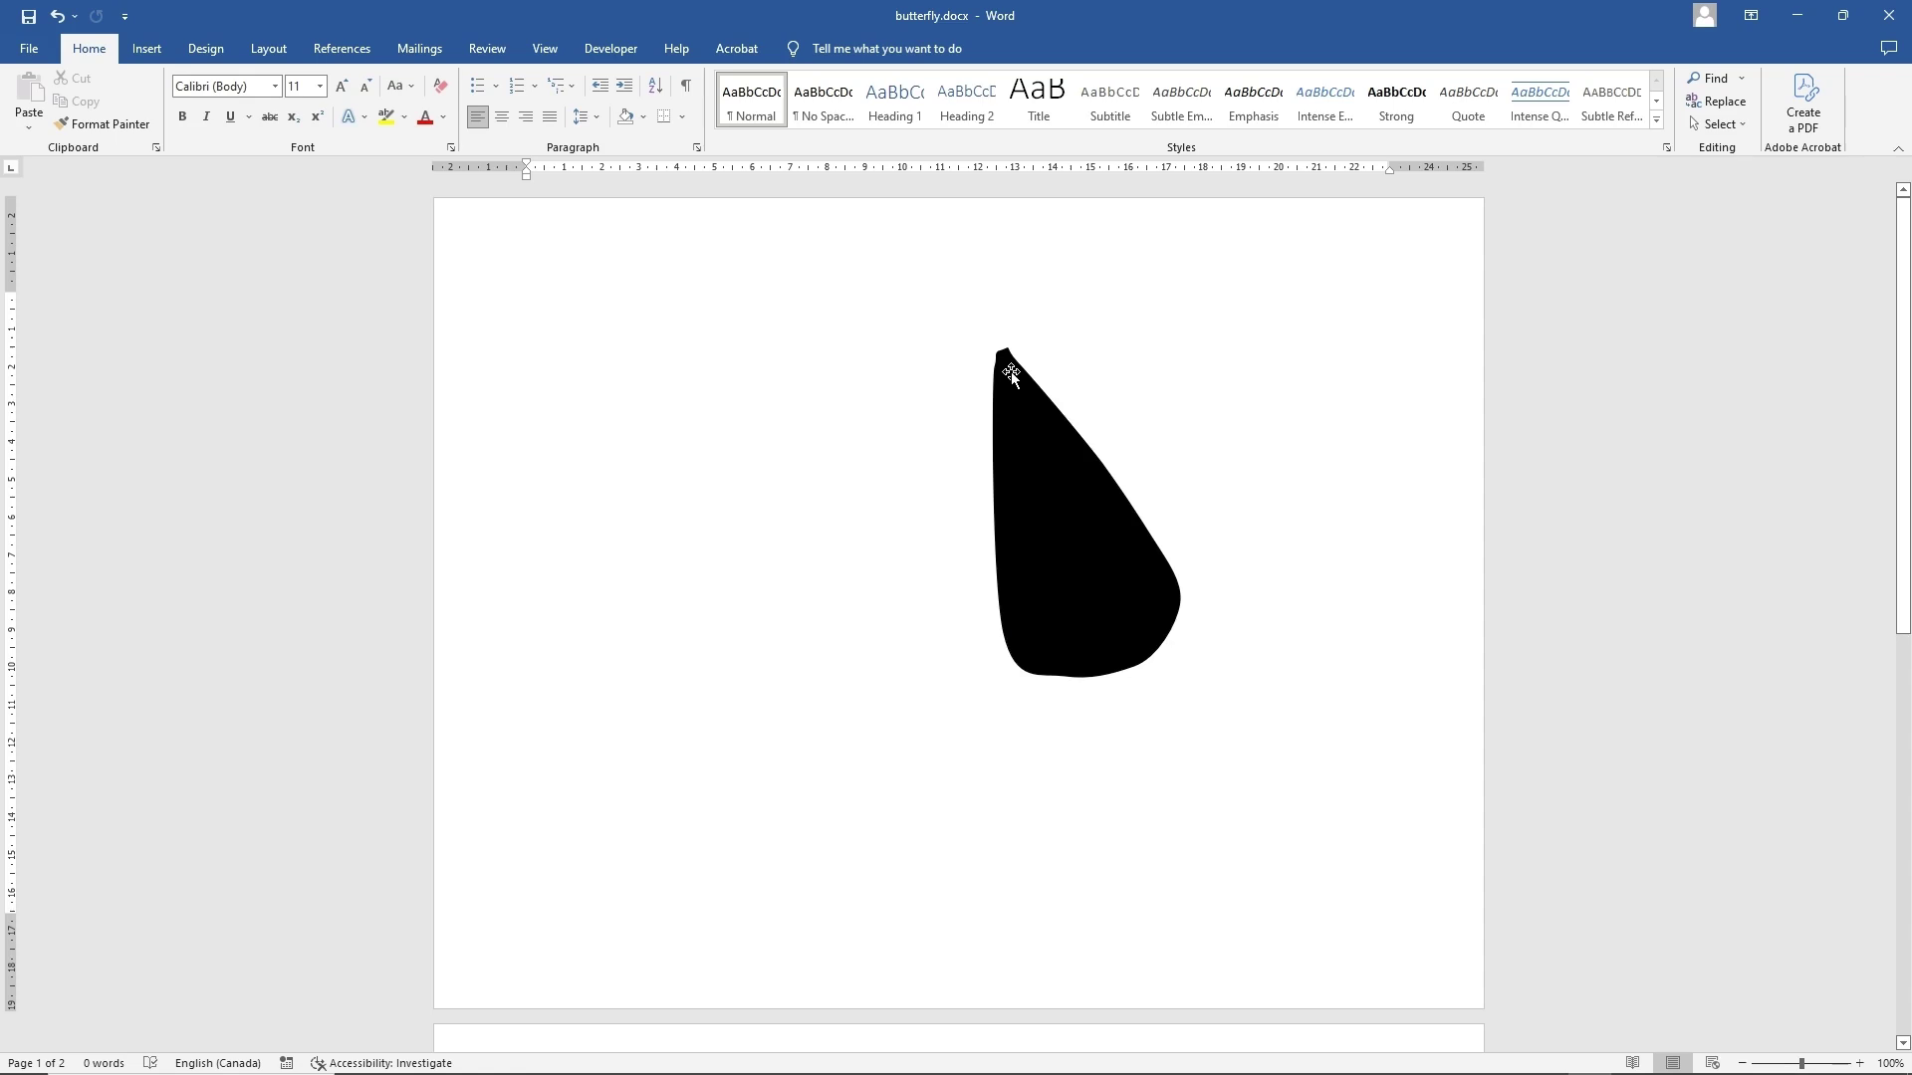
left_click(1011, 373)
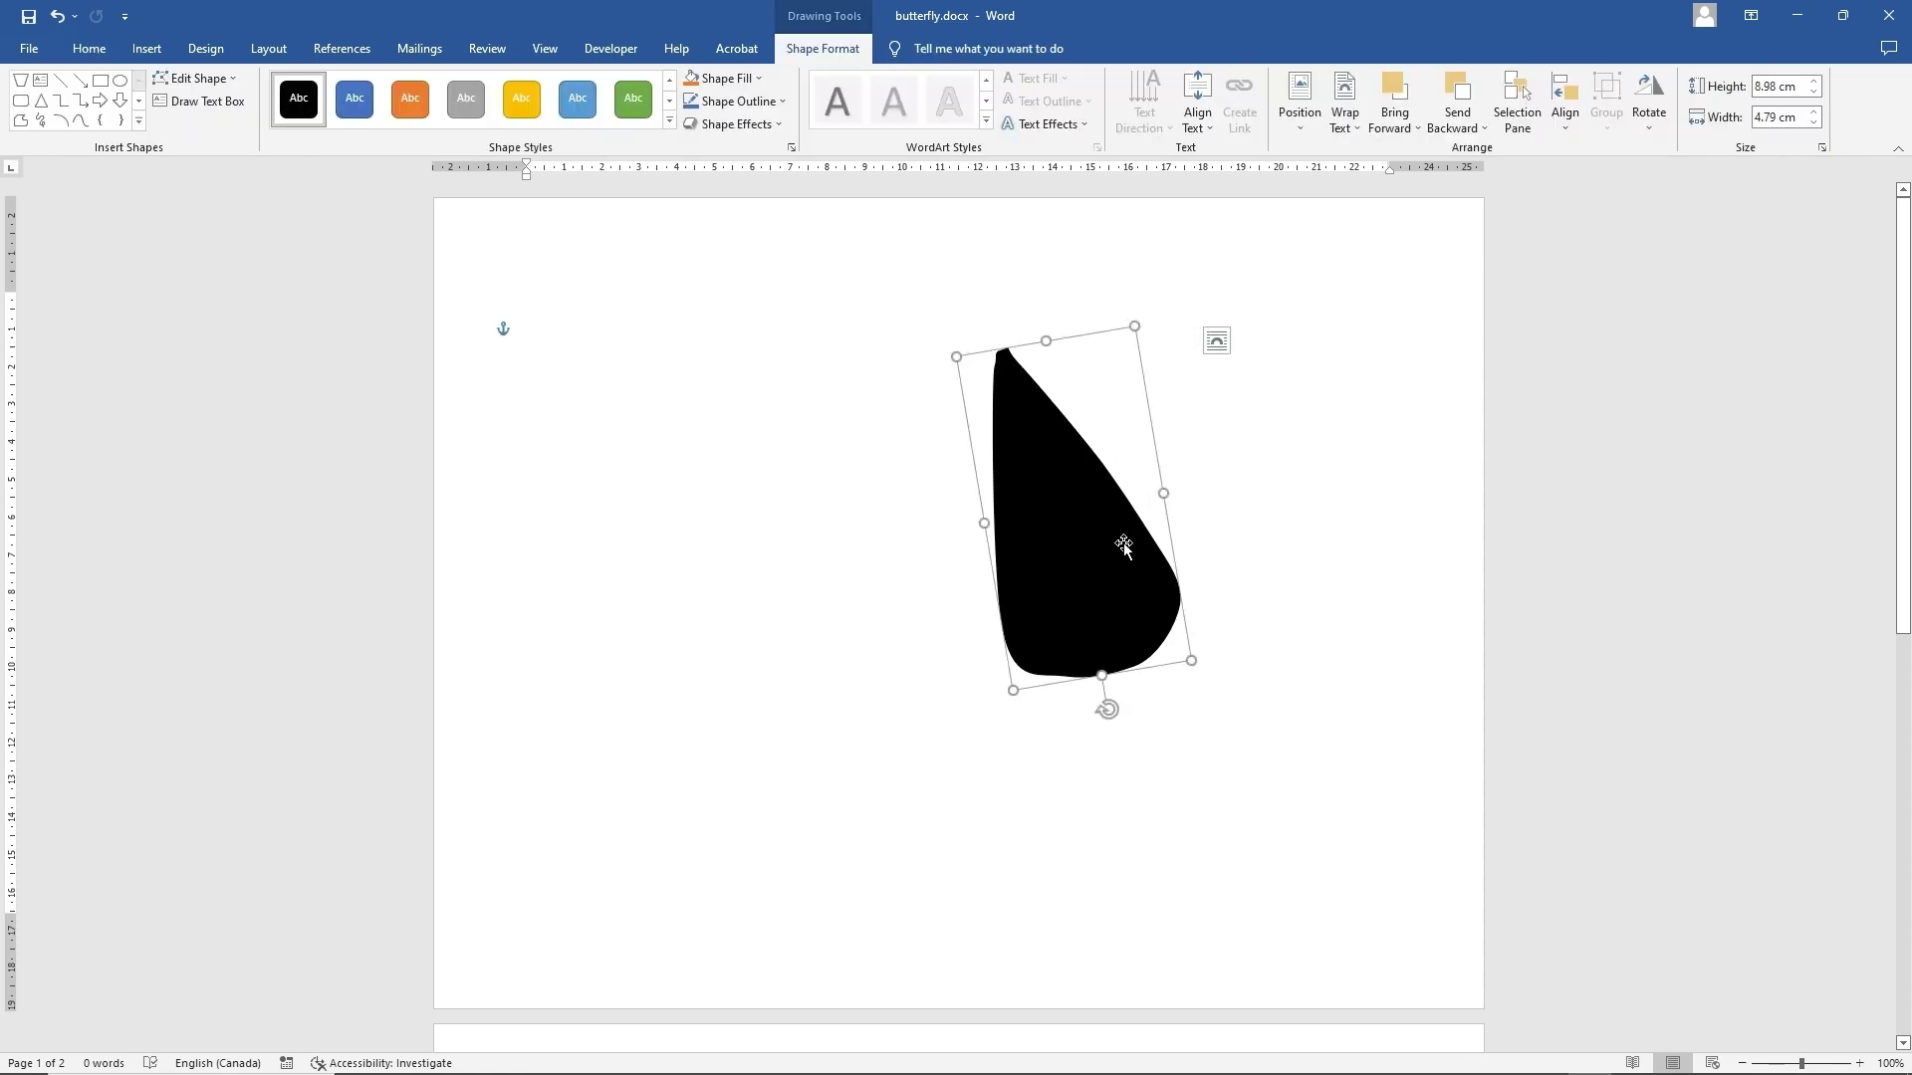
- Rotate the wing further so it slants down to the right, and shorten it to about 7.13 cm high
left_click_drag(1107, 710, 1163, 677)
left_click_drag(995, 357, 1024, 422)
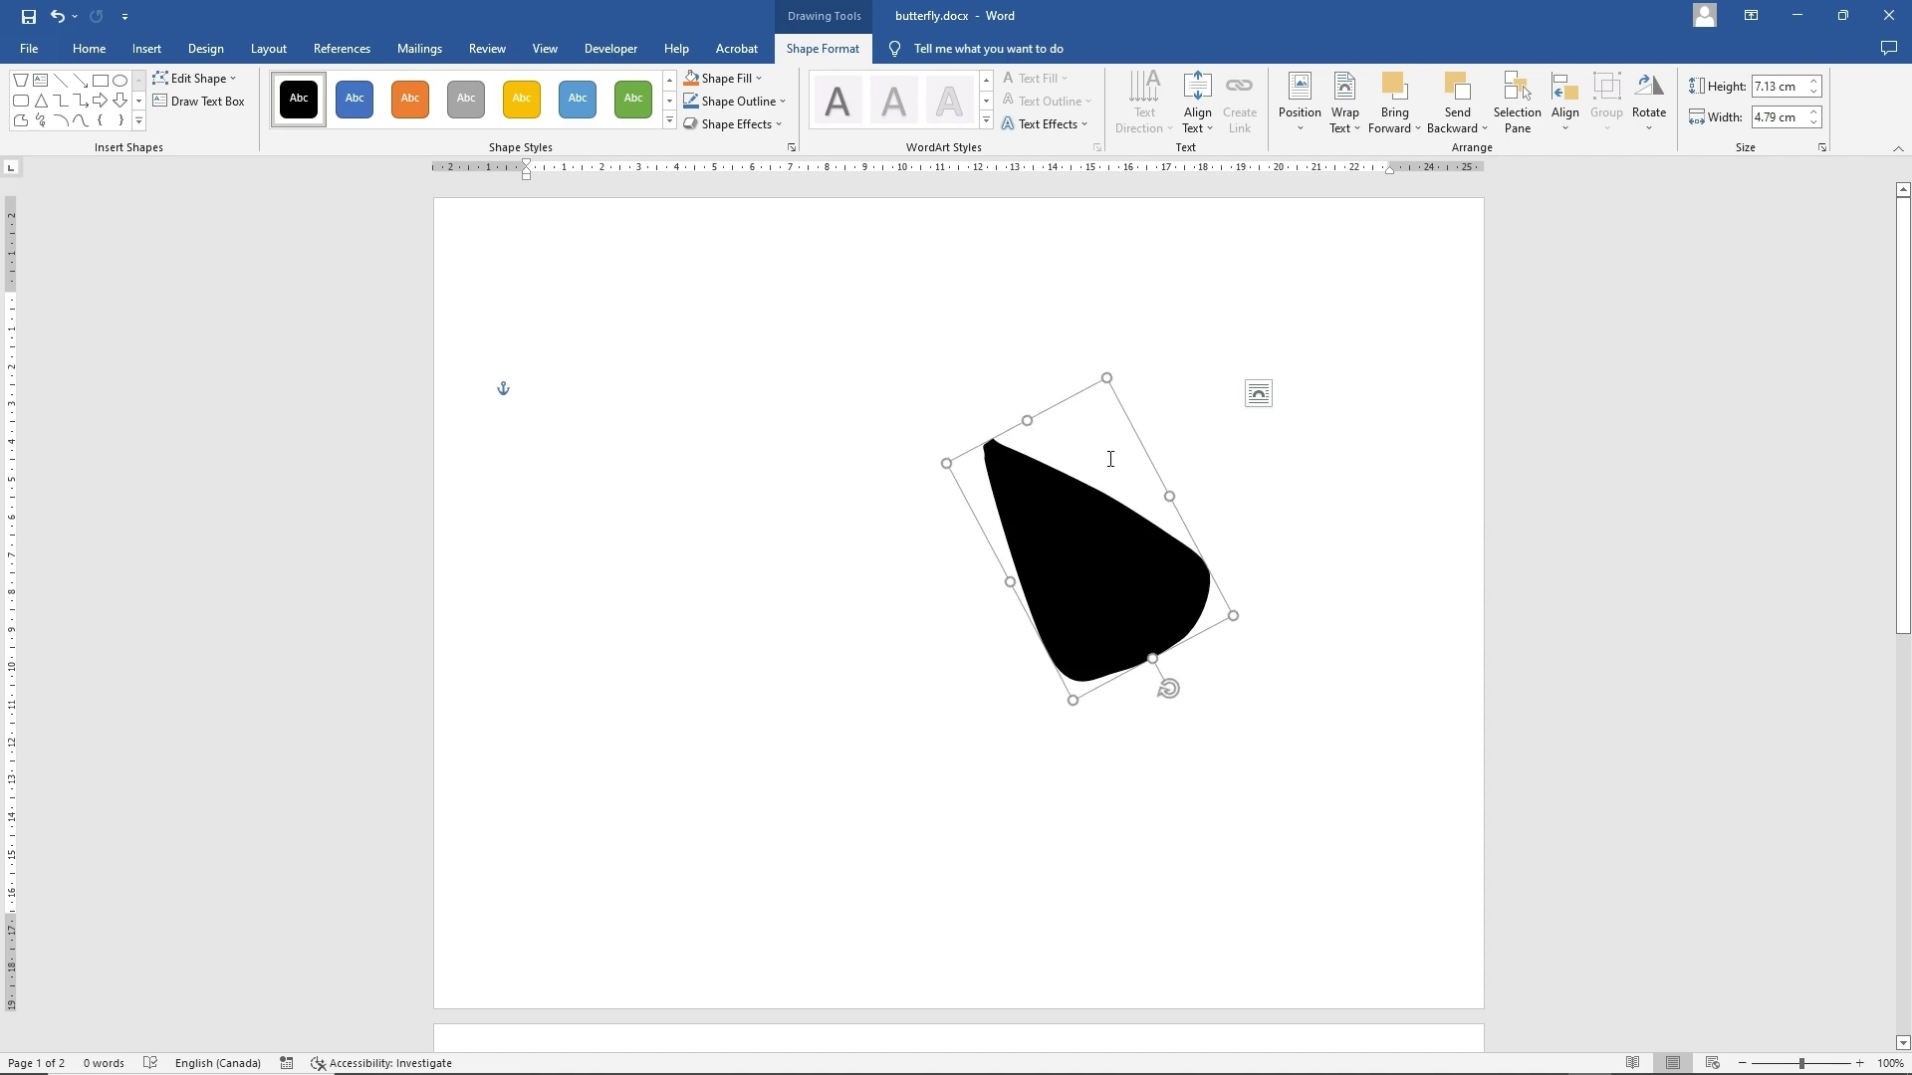
left_click(695, 304)
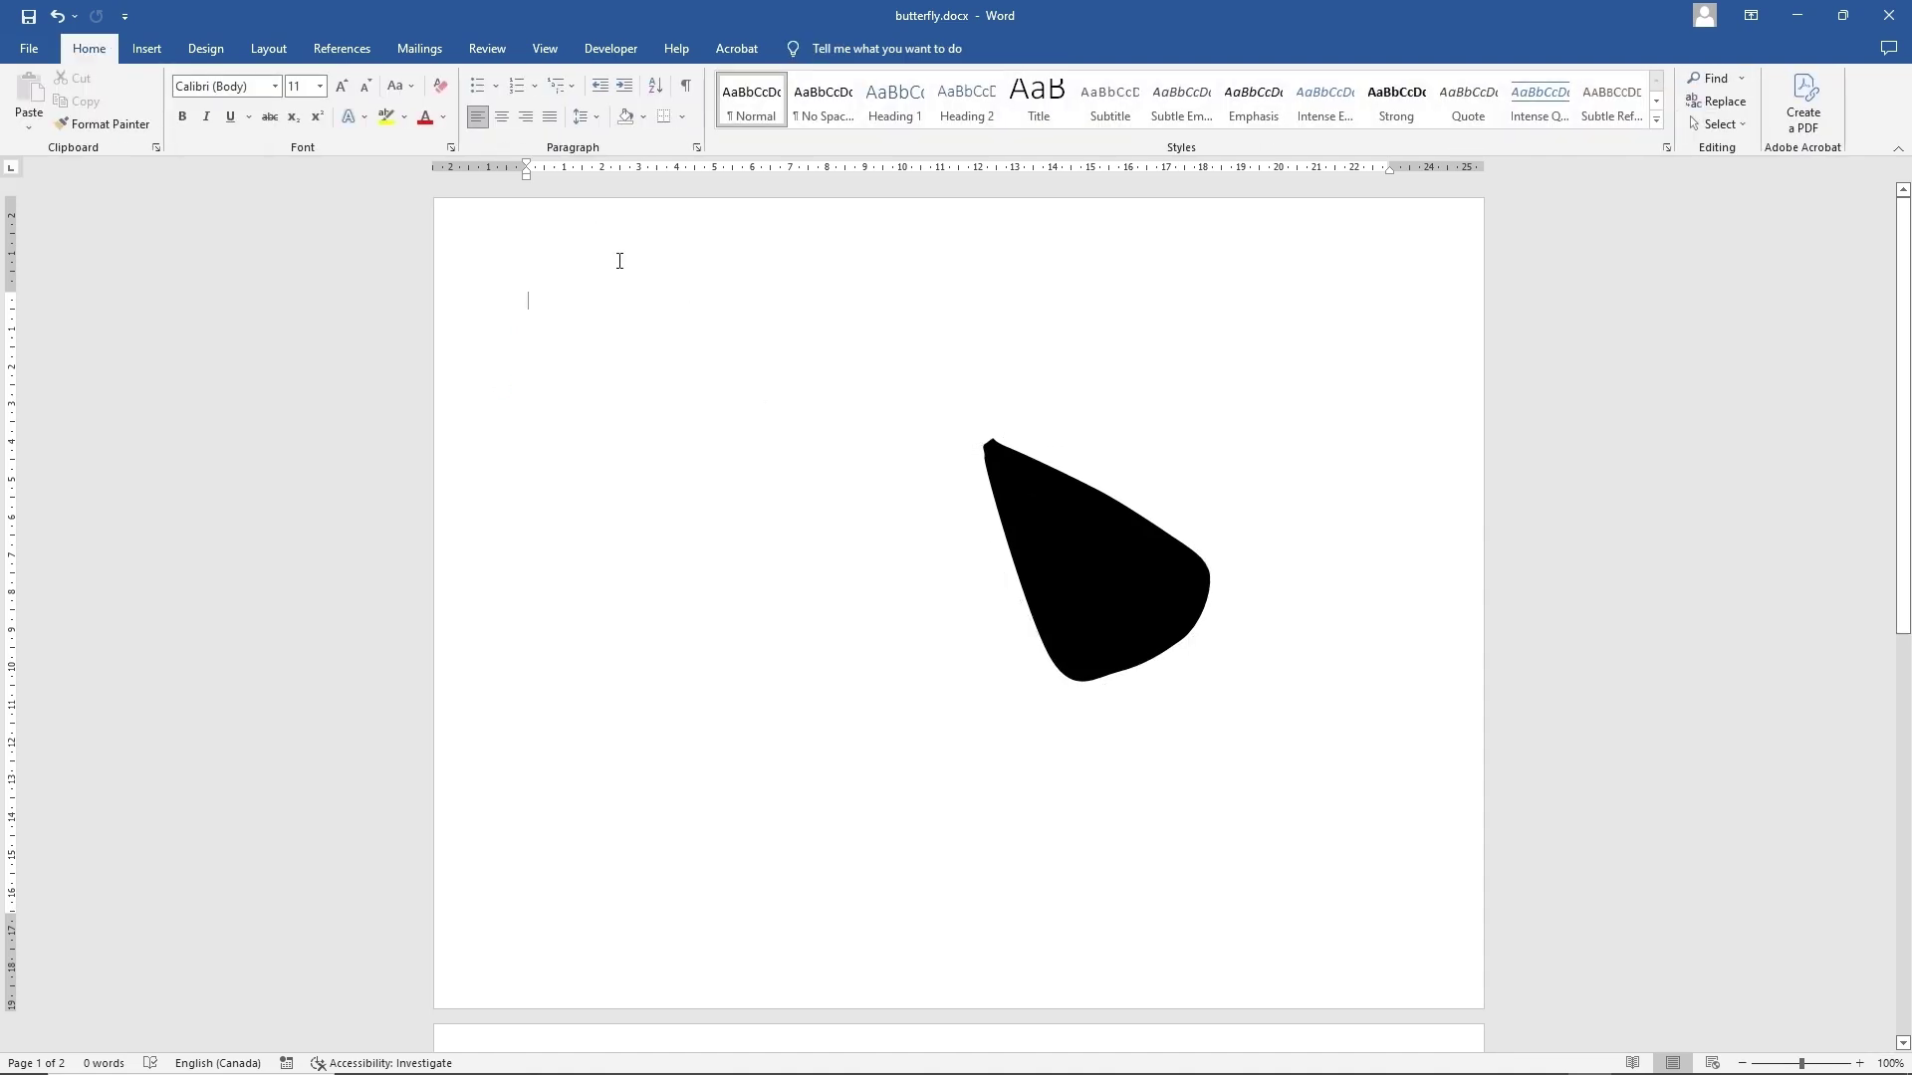
- Draw a rounded rectangle about 4.95 cm high and 1.67 cm wide in the empty area beside the black wing
left_click(164, 52)
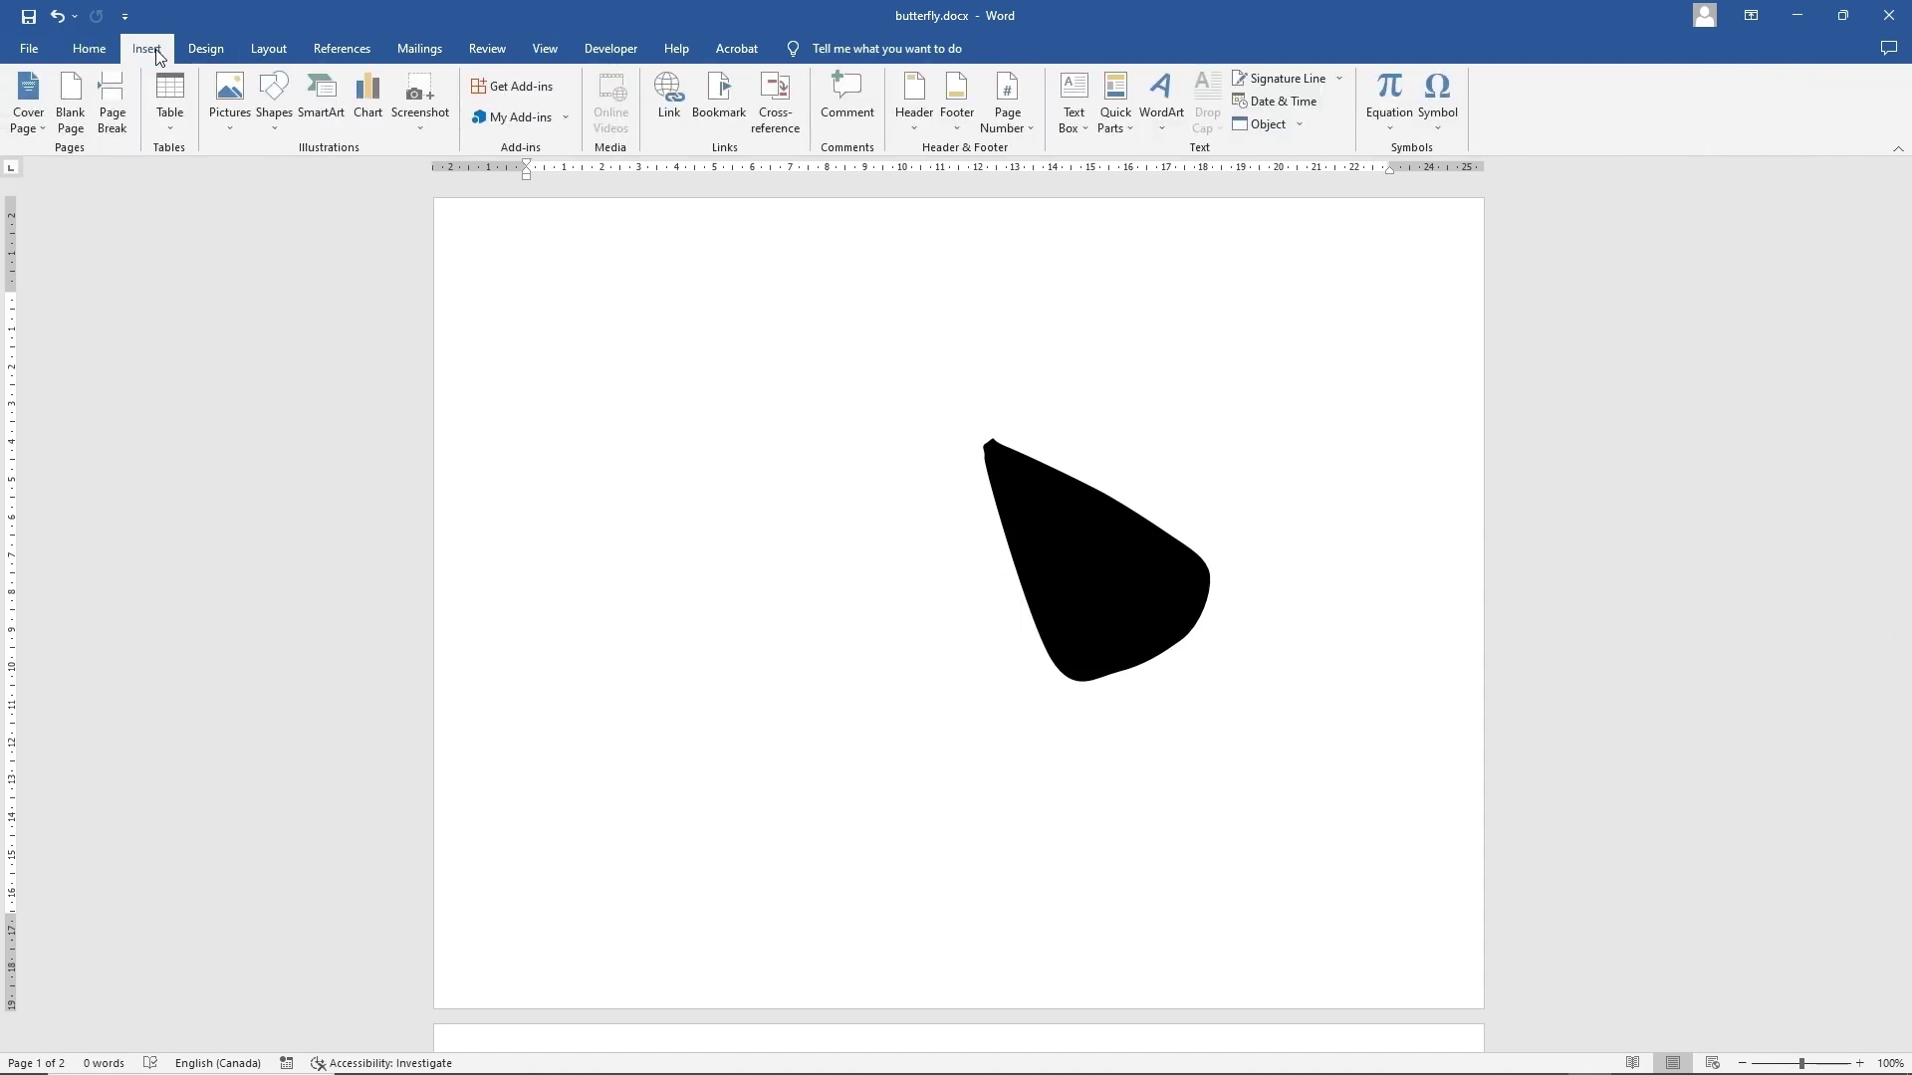
left_click(284, 103)
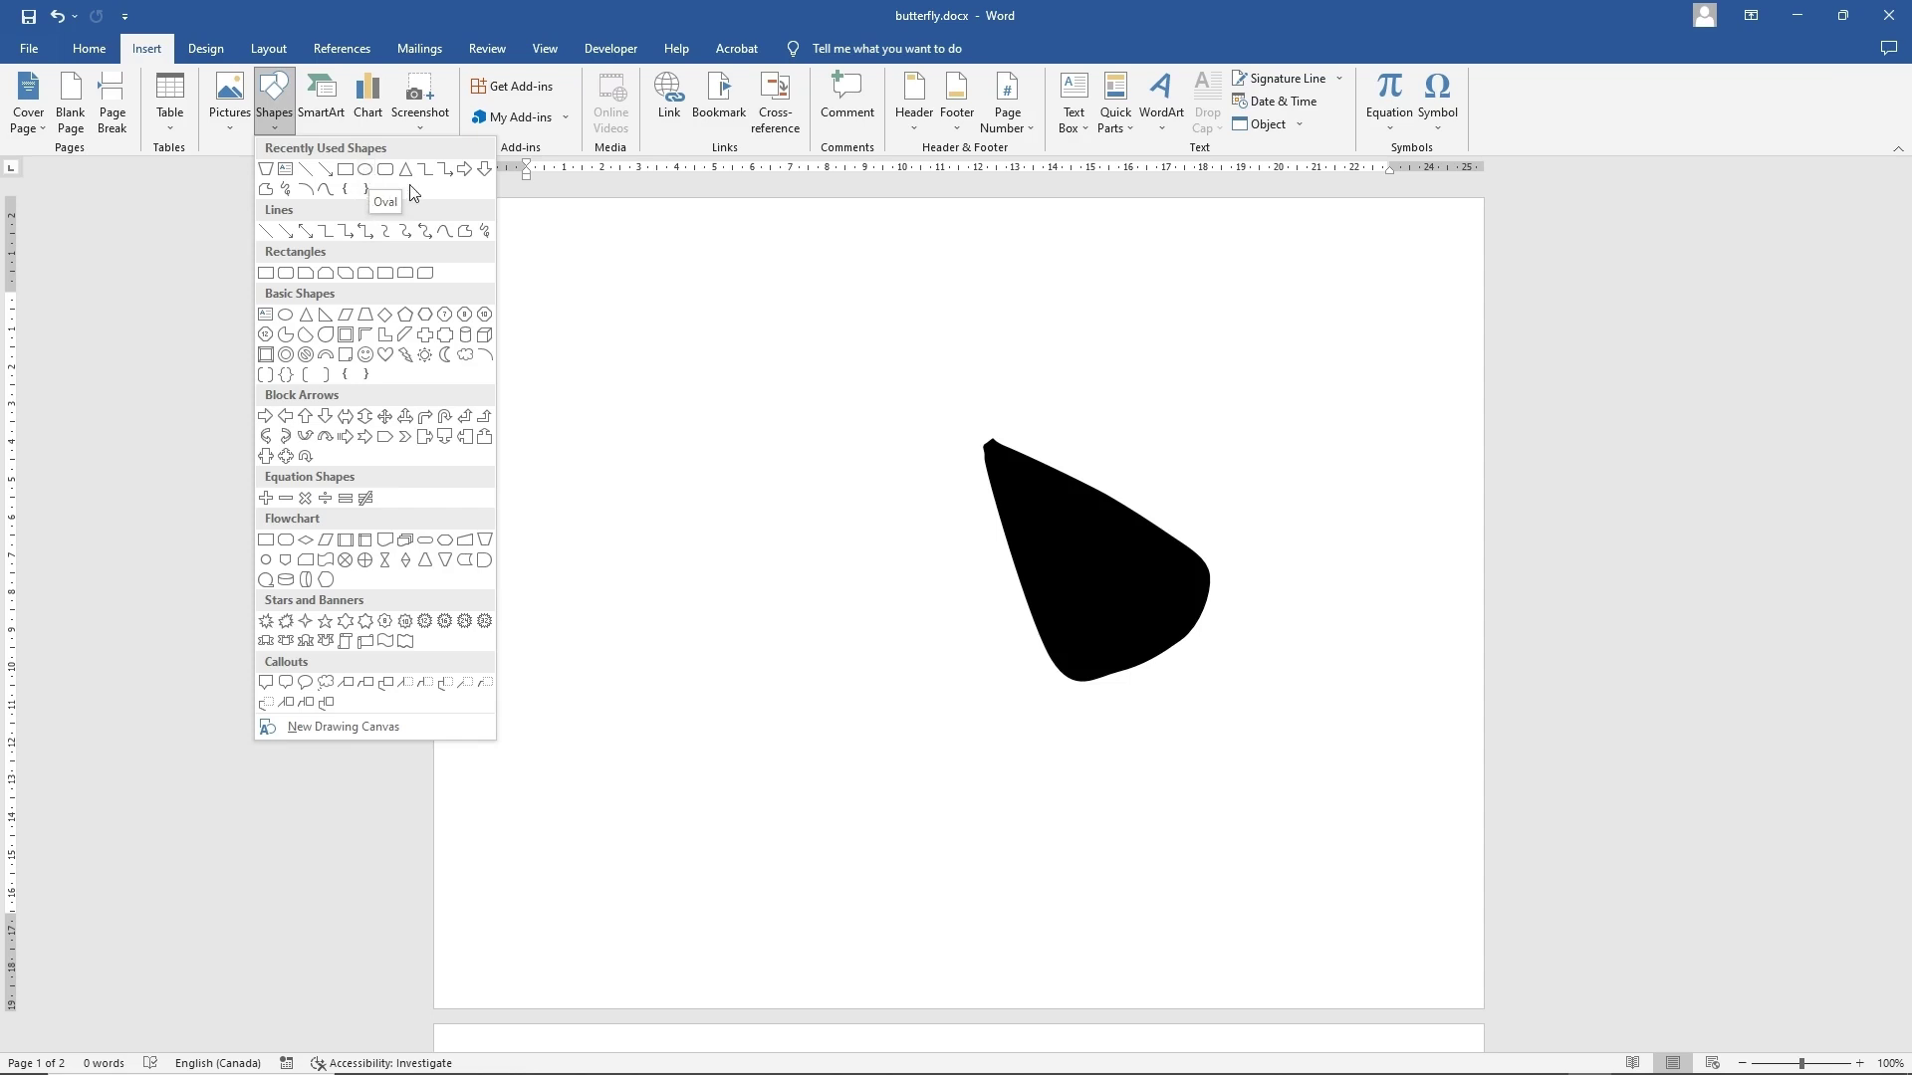
left_click(384, 172)
mouse_move(710, 409)
left_mouse_down()
mouse_move(774, 614)
mouse_move(775, 591)
left_mouse_up()
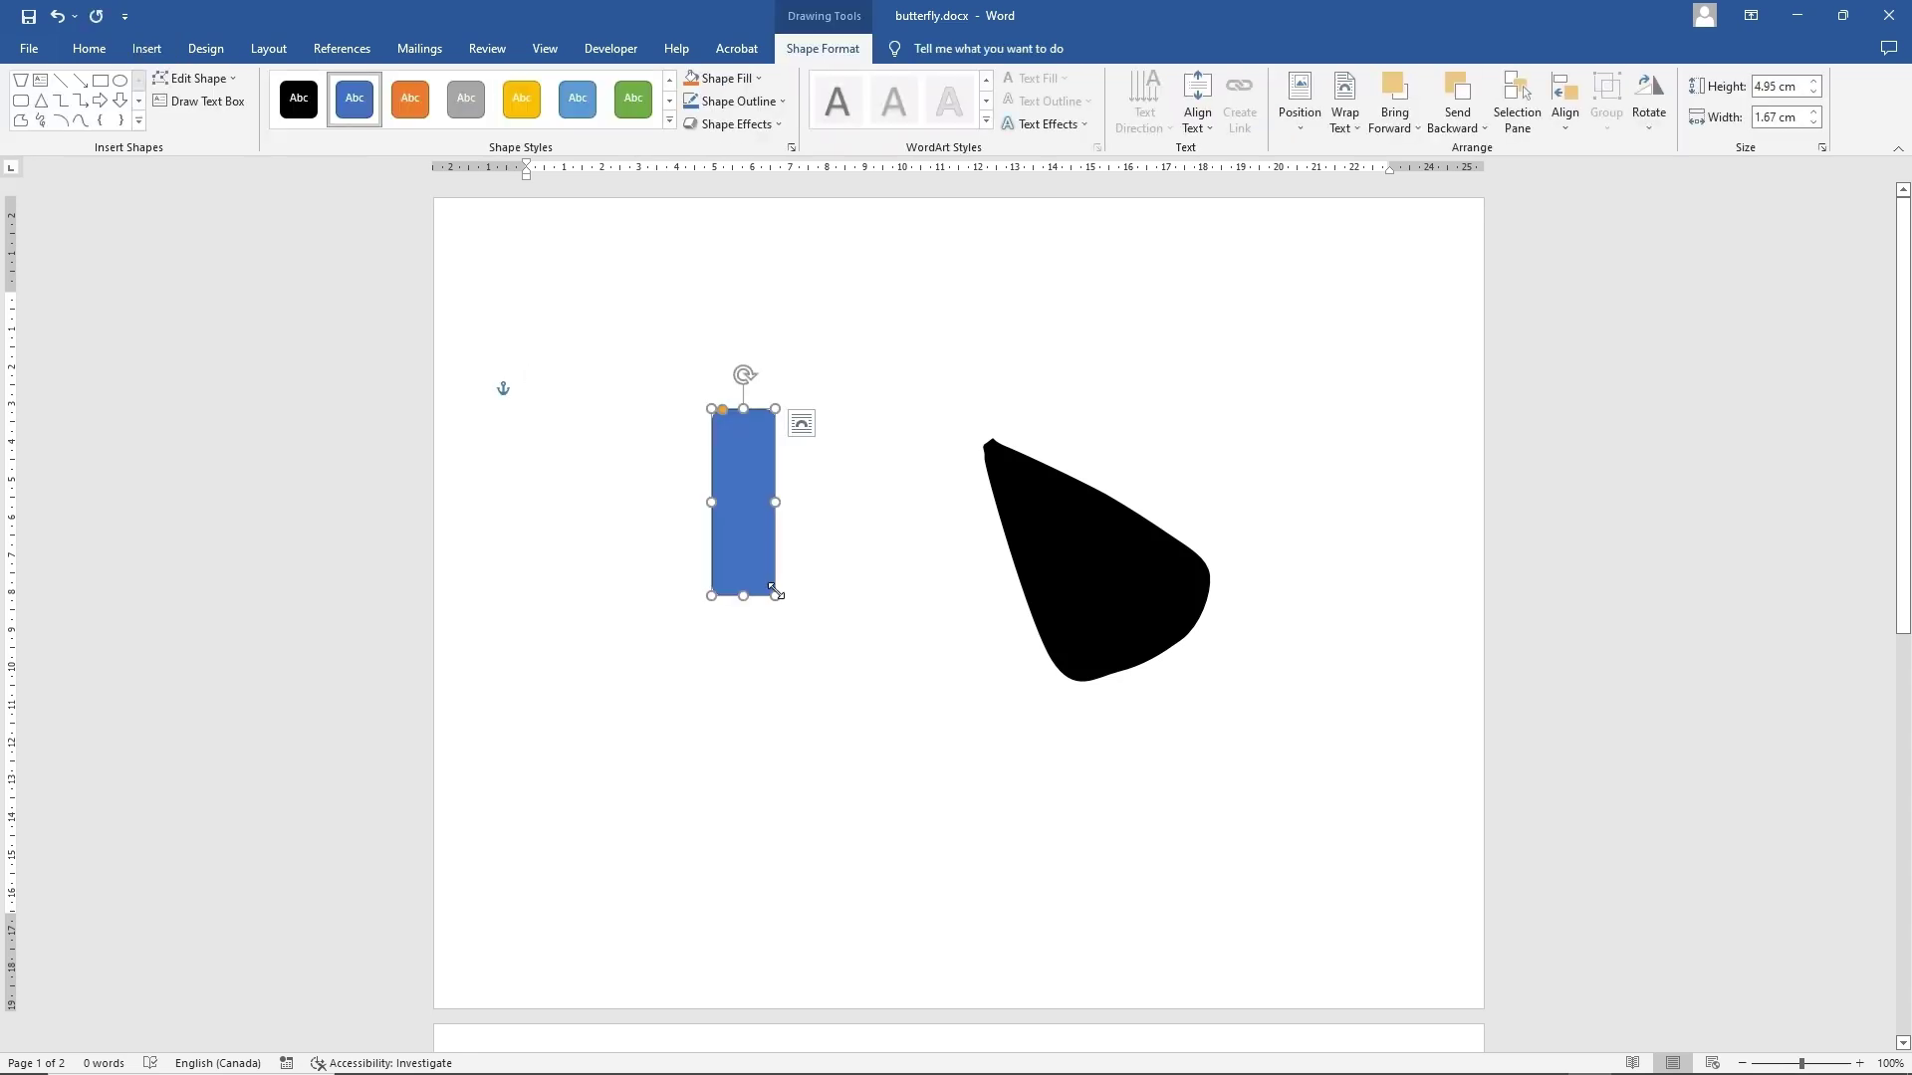
- Fill the rounded rectangle with orange and a dark gradient variation shaded toward its upper-right corner, and remove its outline
left_click(721, 80)
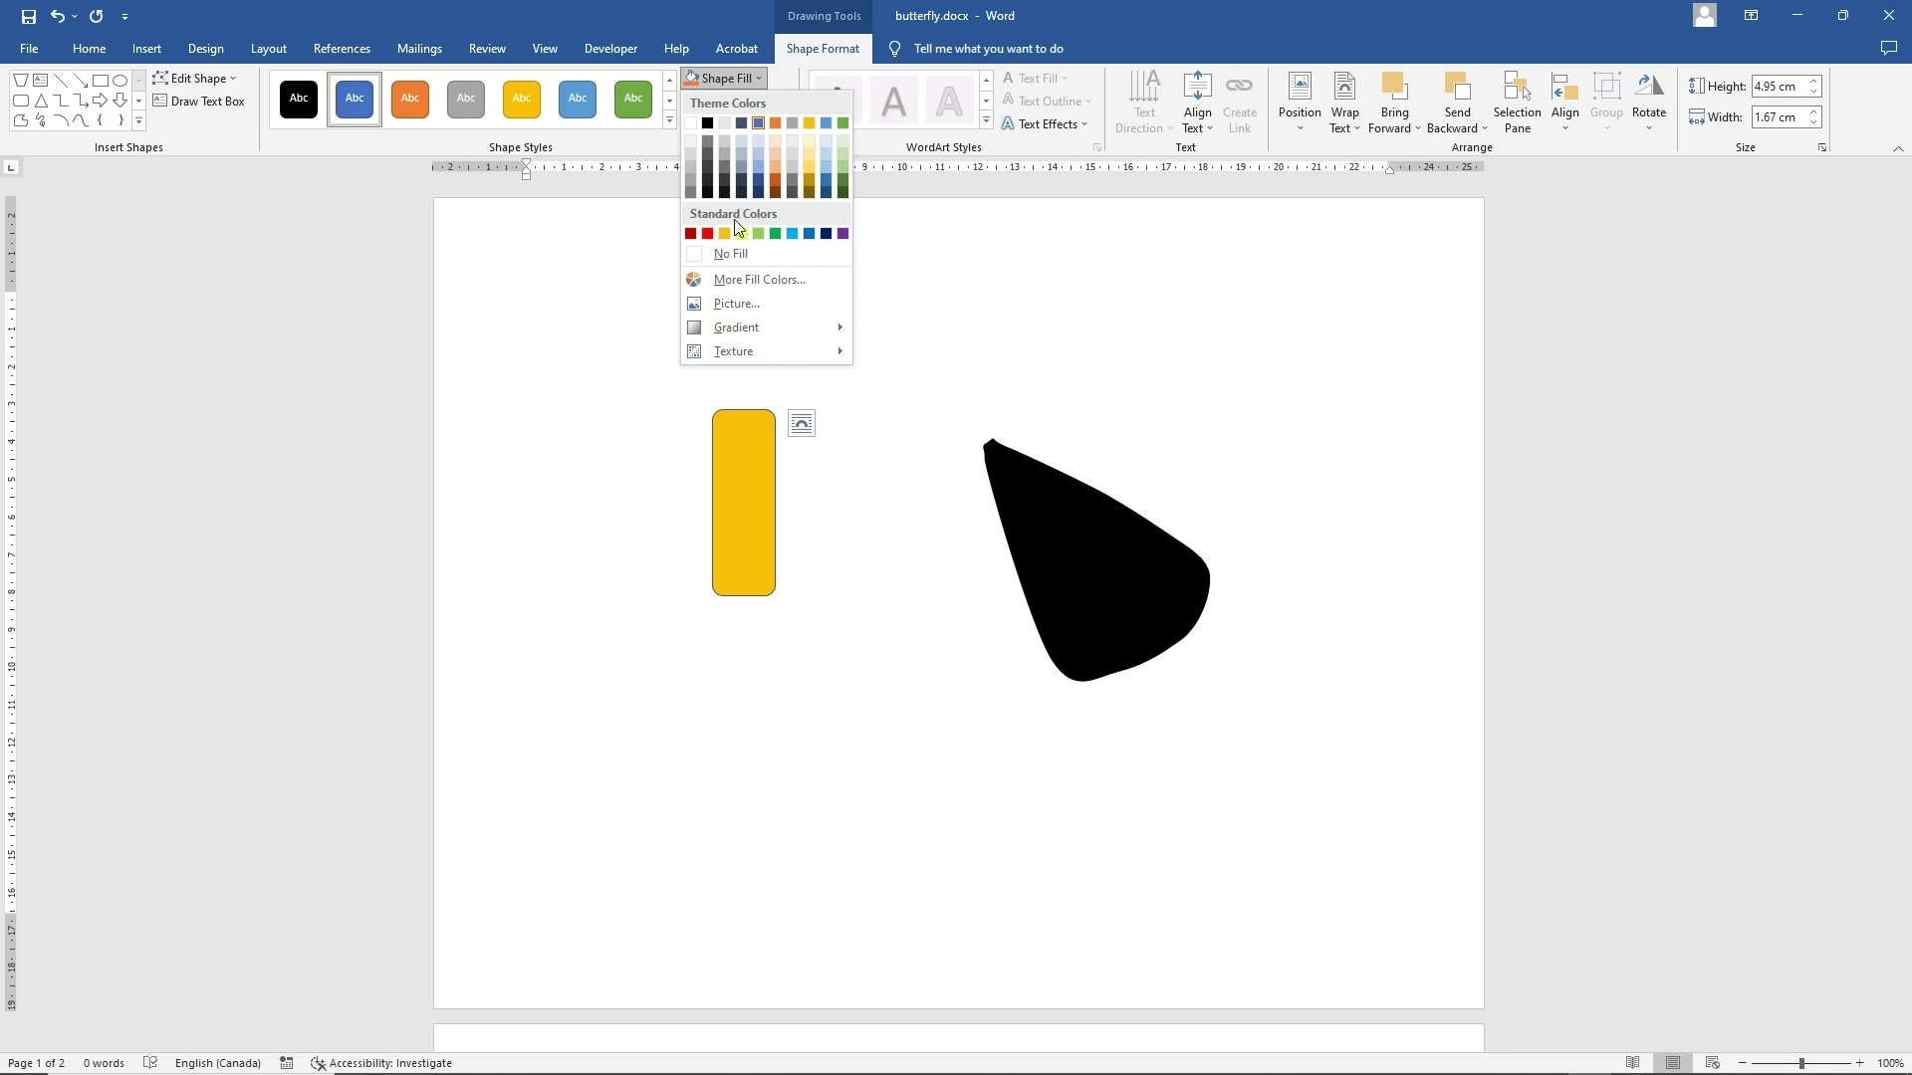
left_click(781, 179)
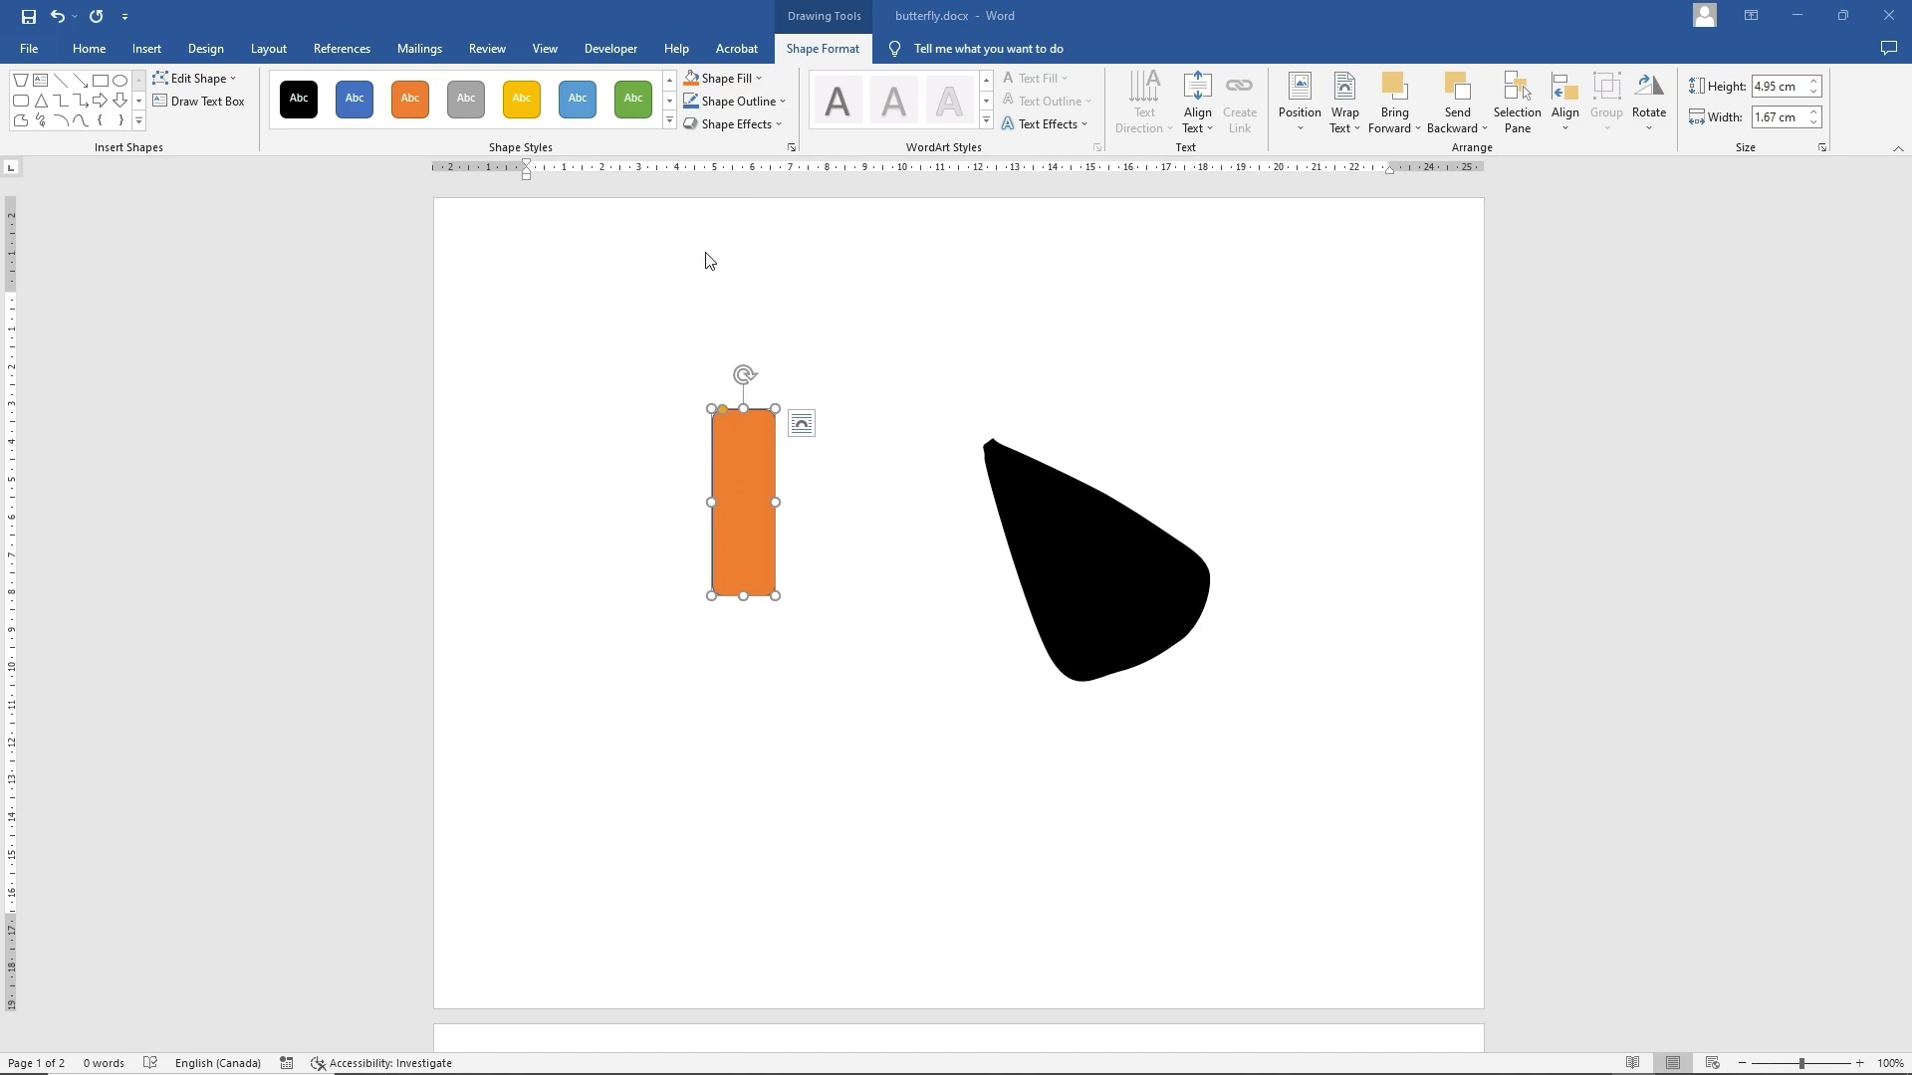
left_click(722, 83)
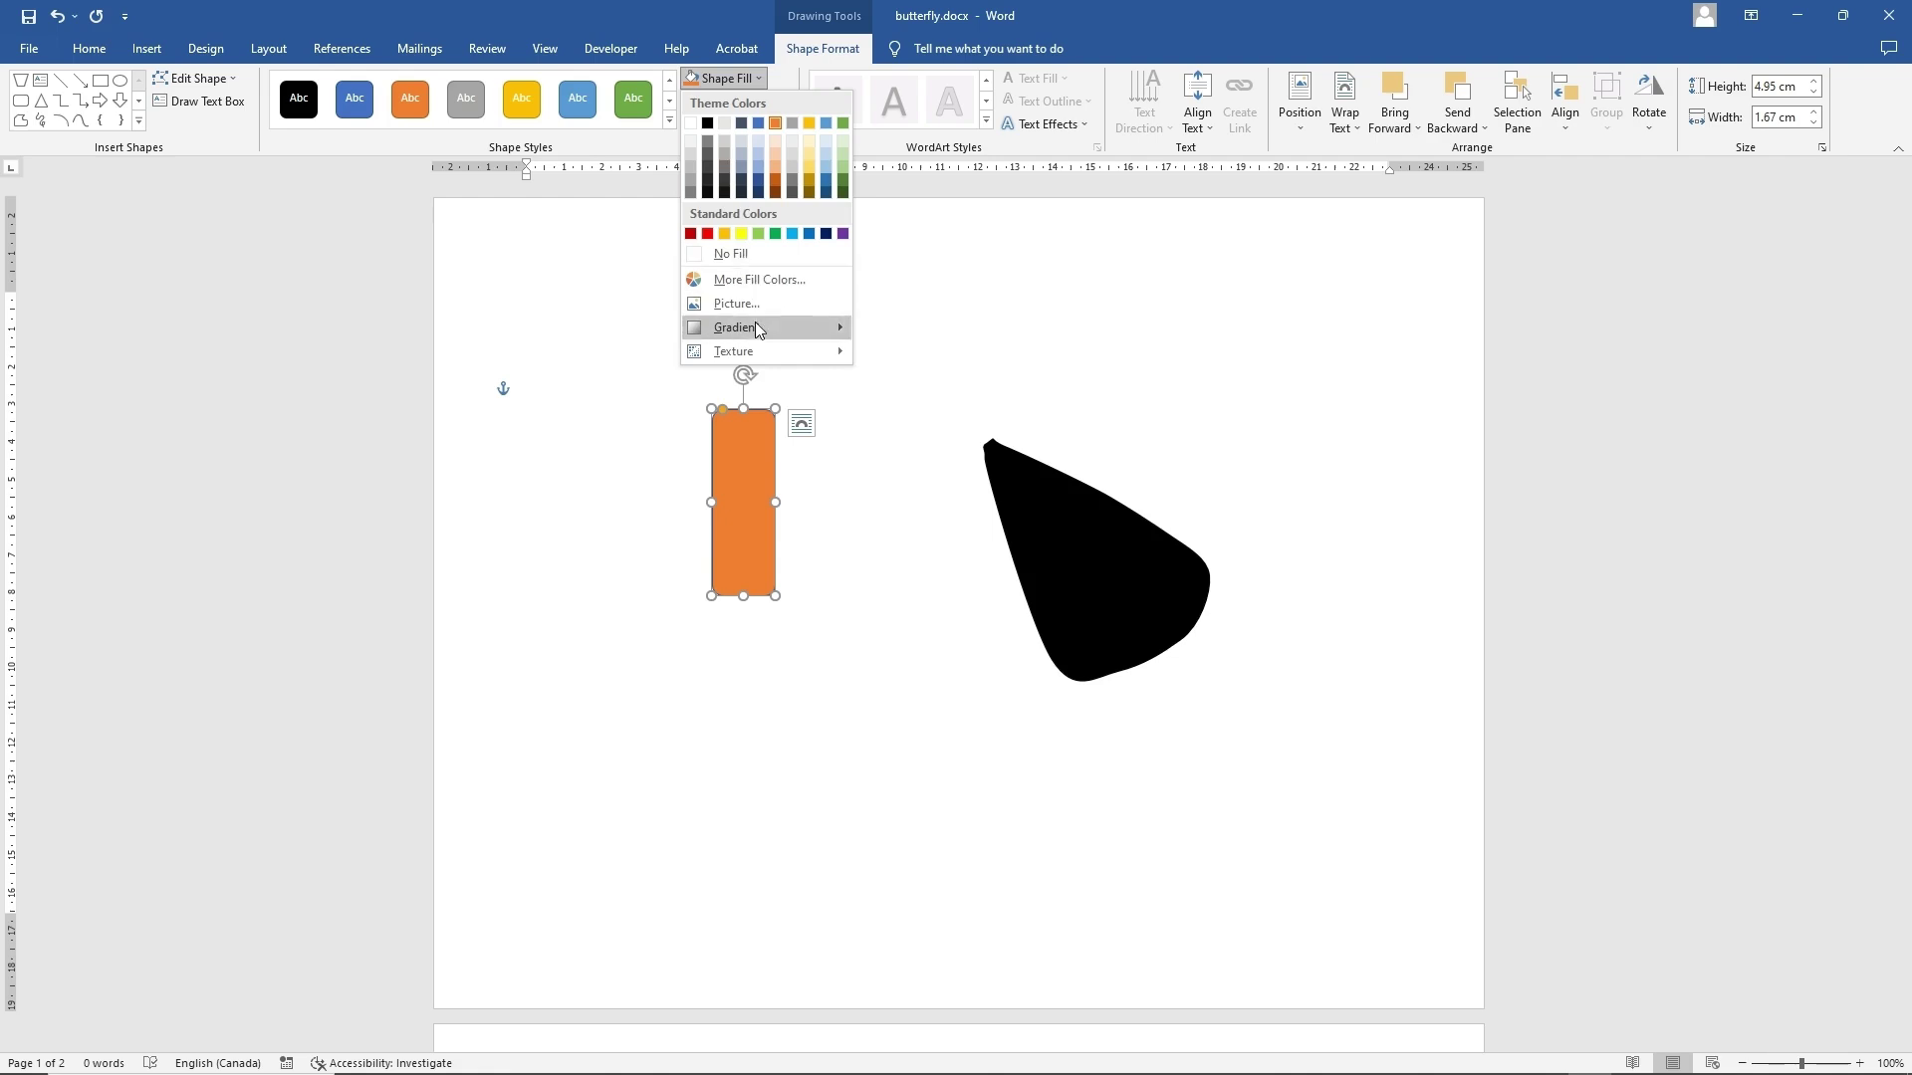
mouse_move(754, 326)
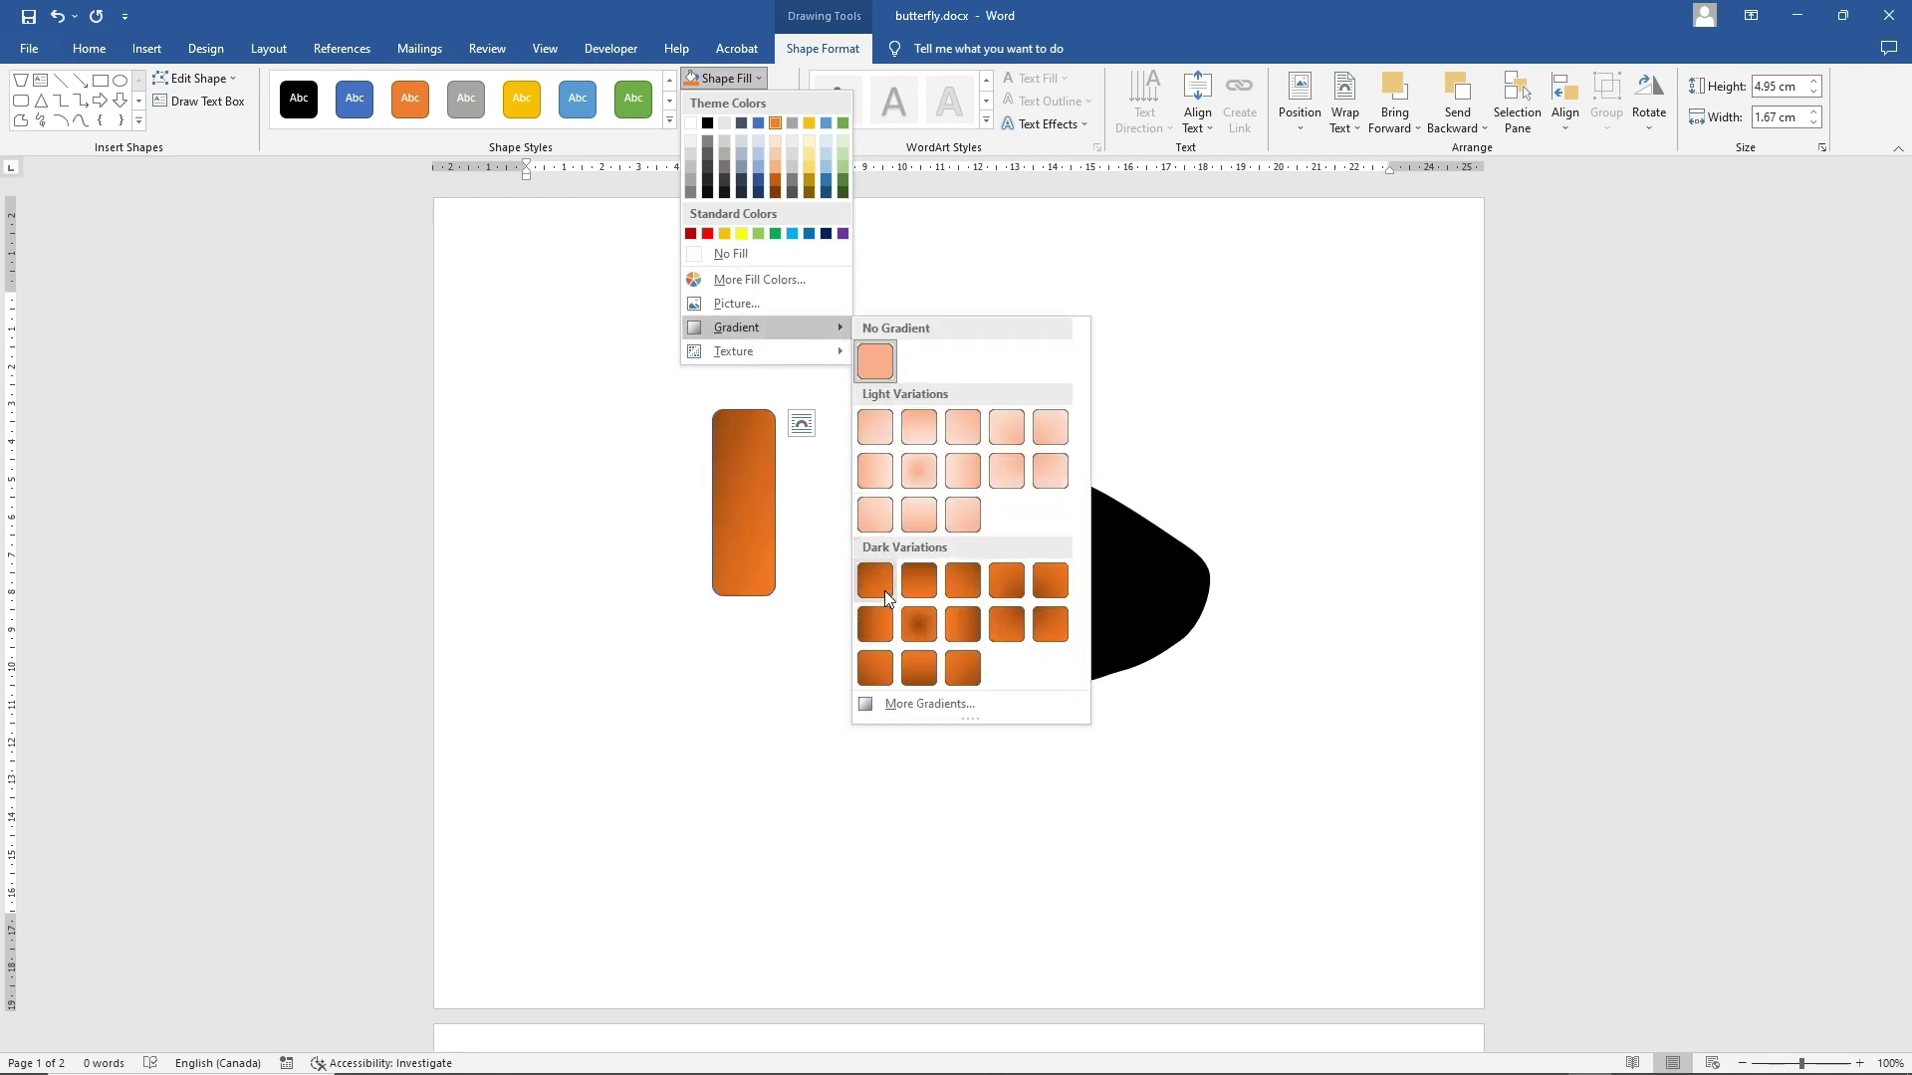
left_click(962, 585)
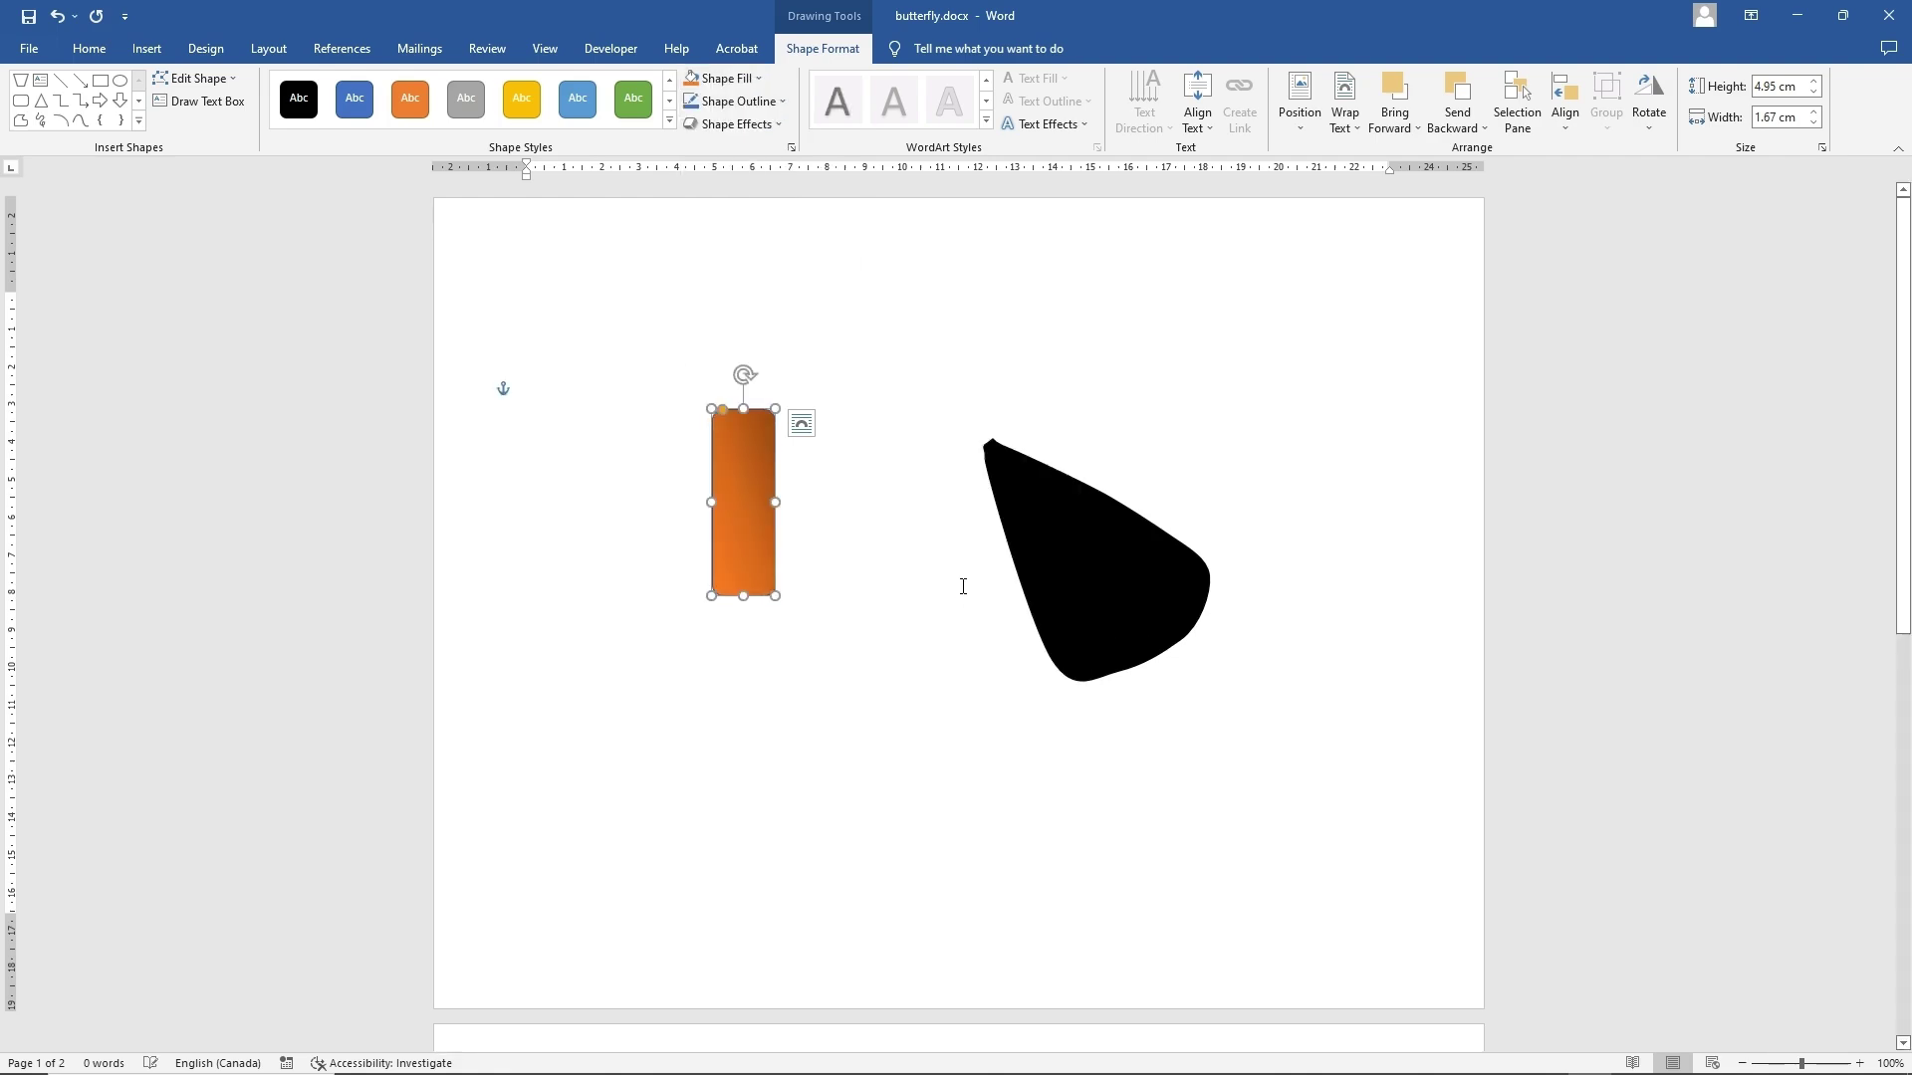
left_click(737, 101)
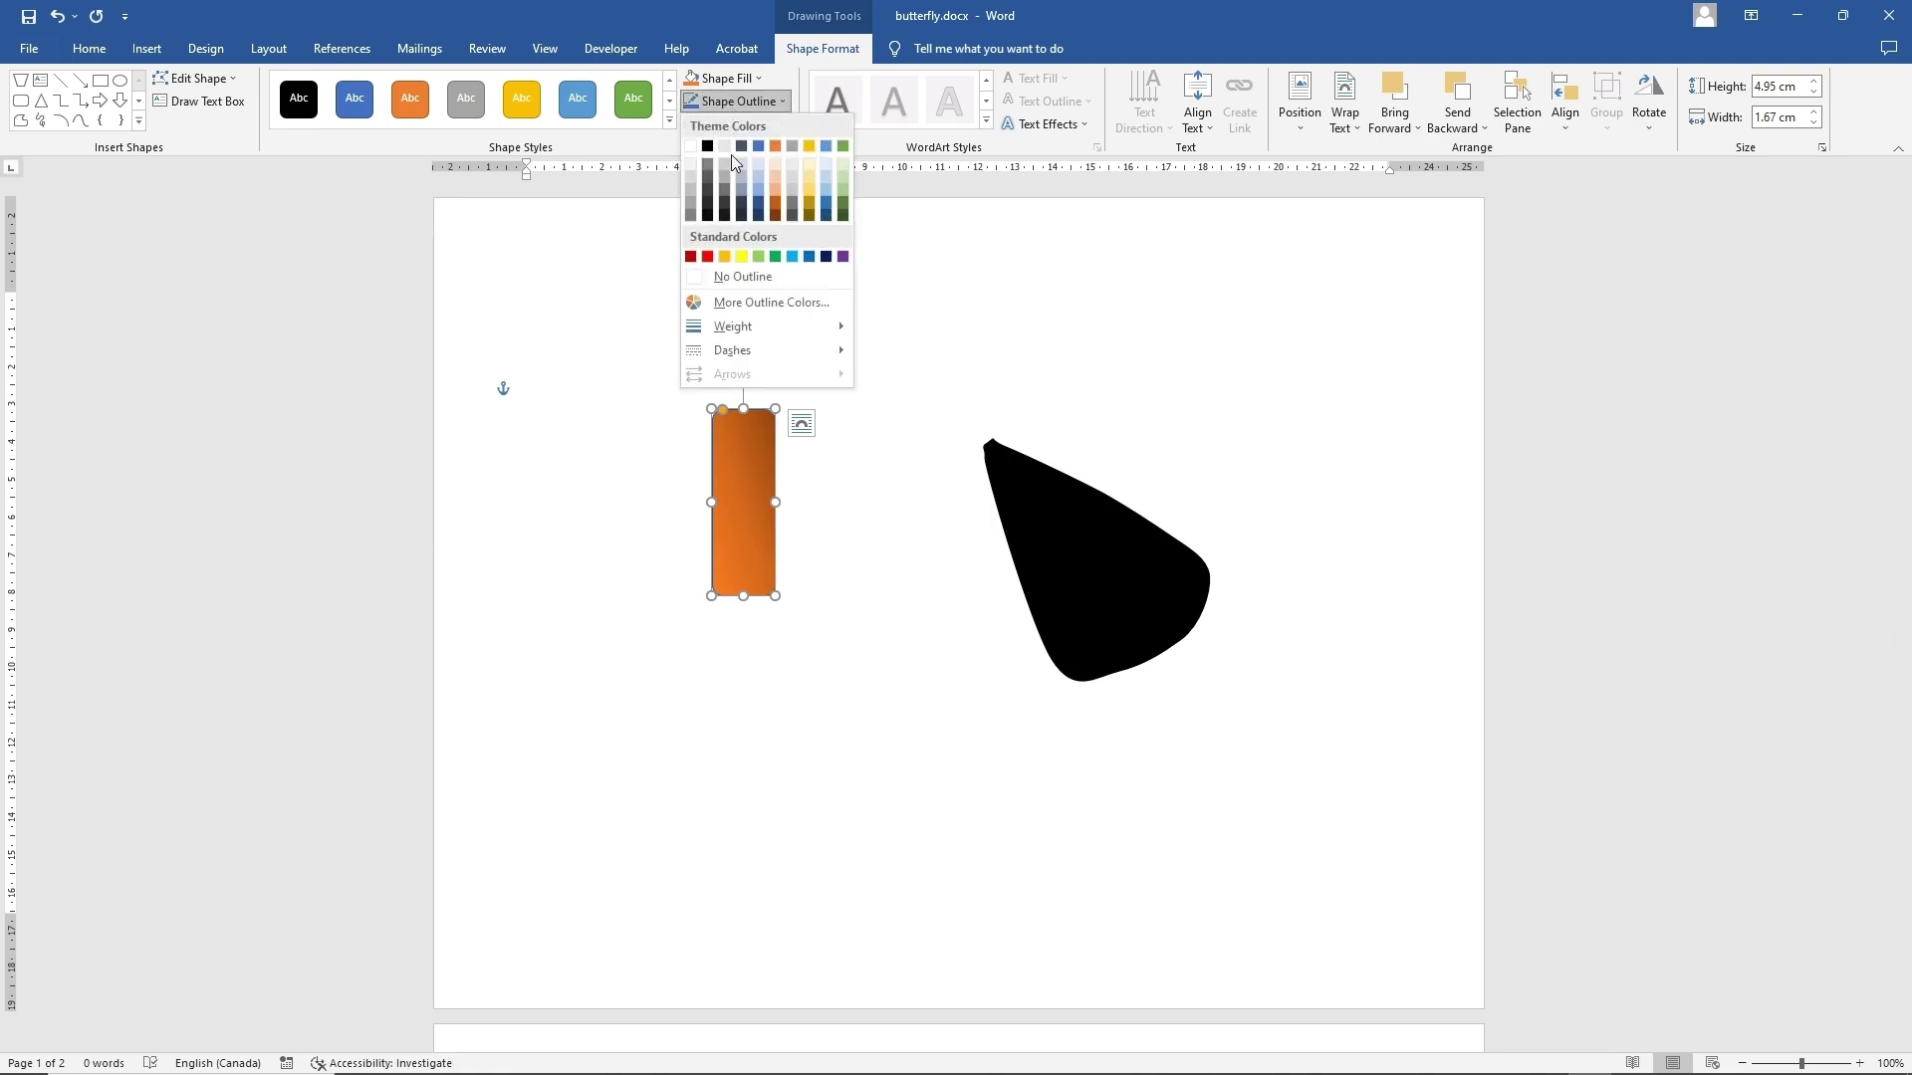
left_click(744, 277)
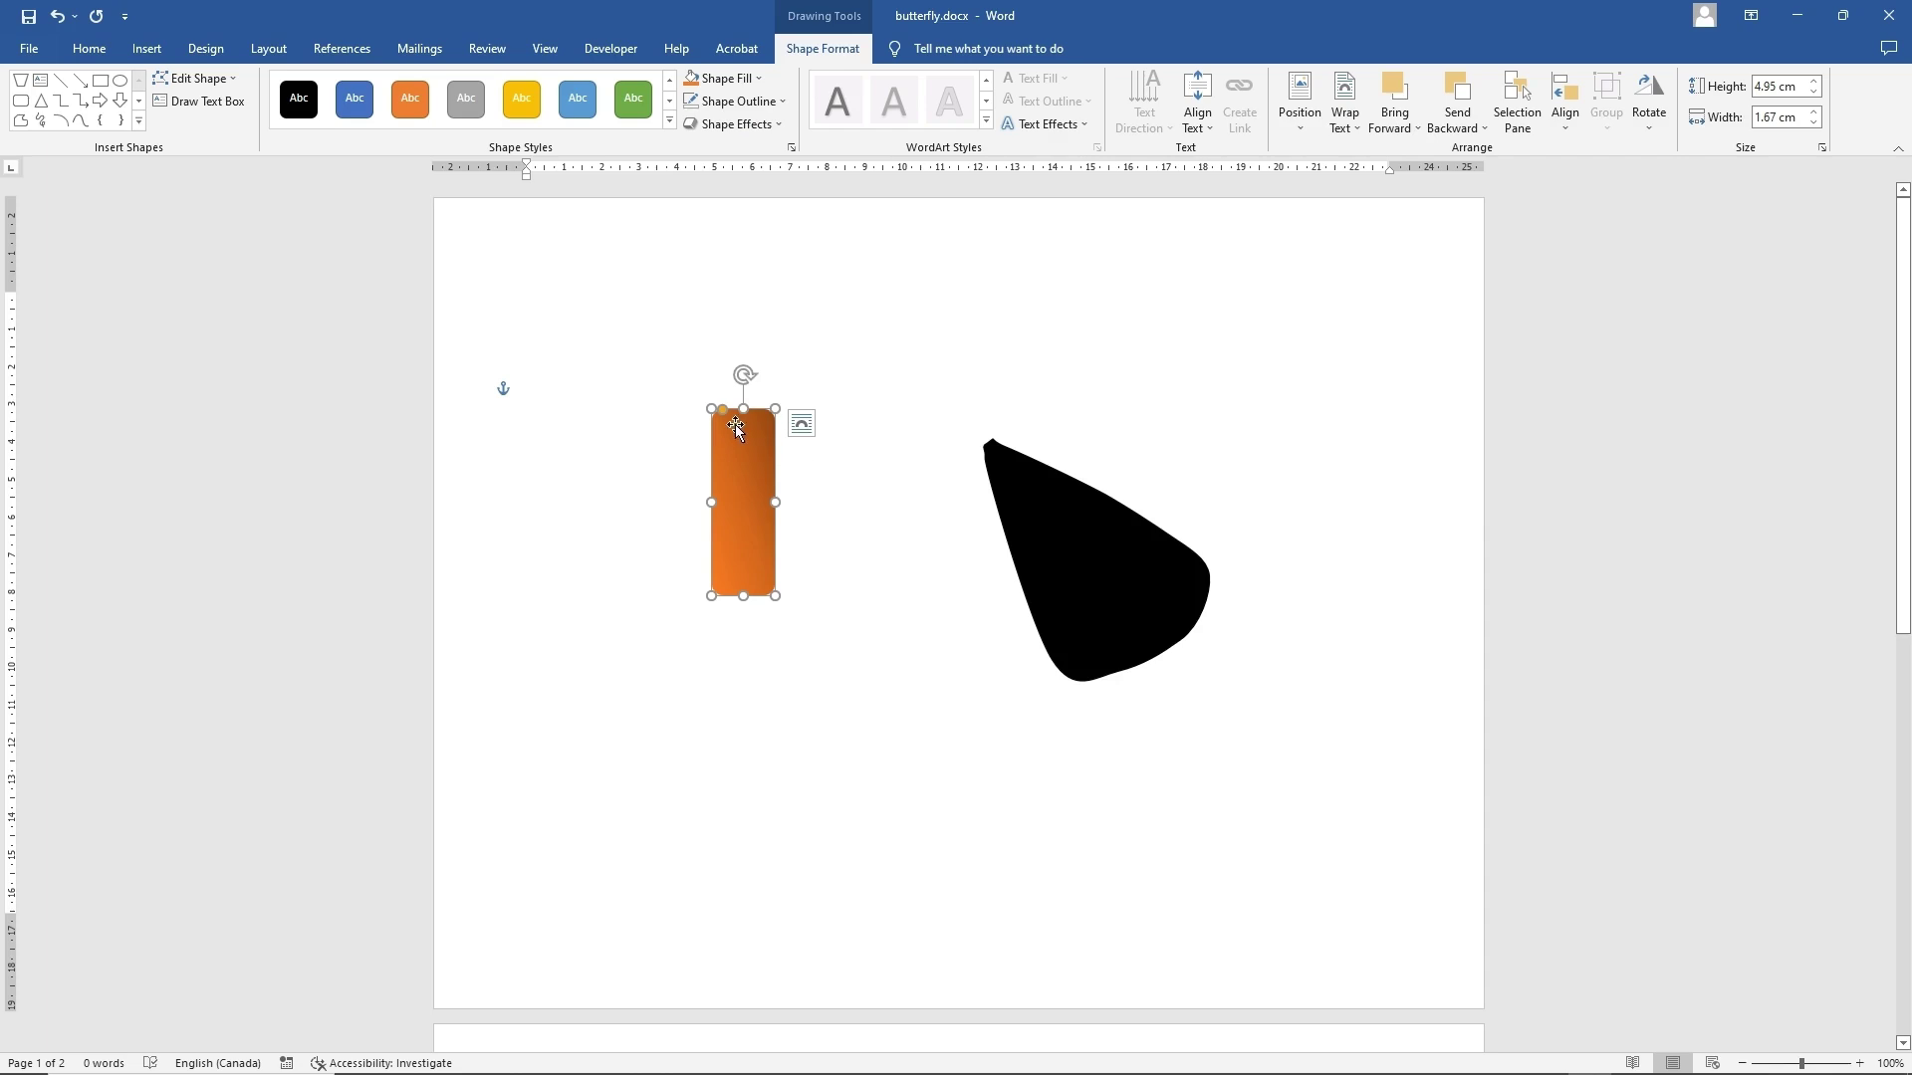
- Tilt the orange rectangle counterclockwise, apply the third soft-edge variation, and move it closer to the black wing
left_click_drag(743, 375, 694, 385)
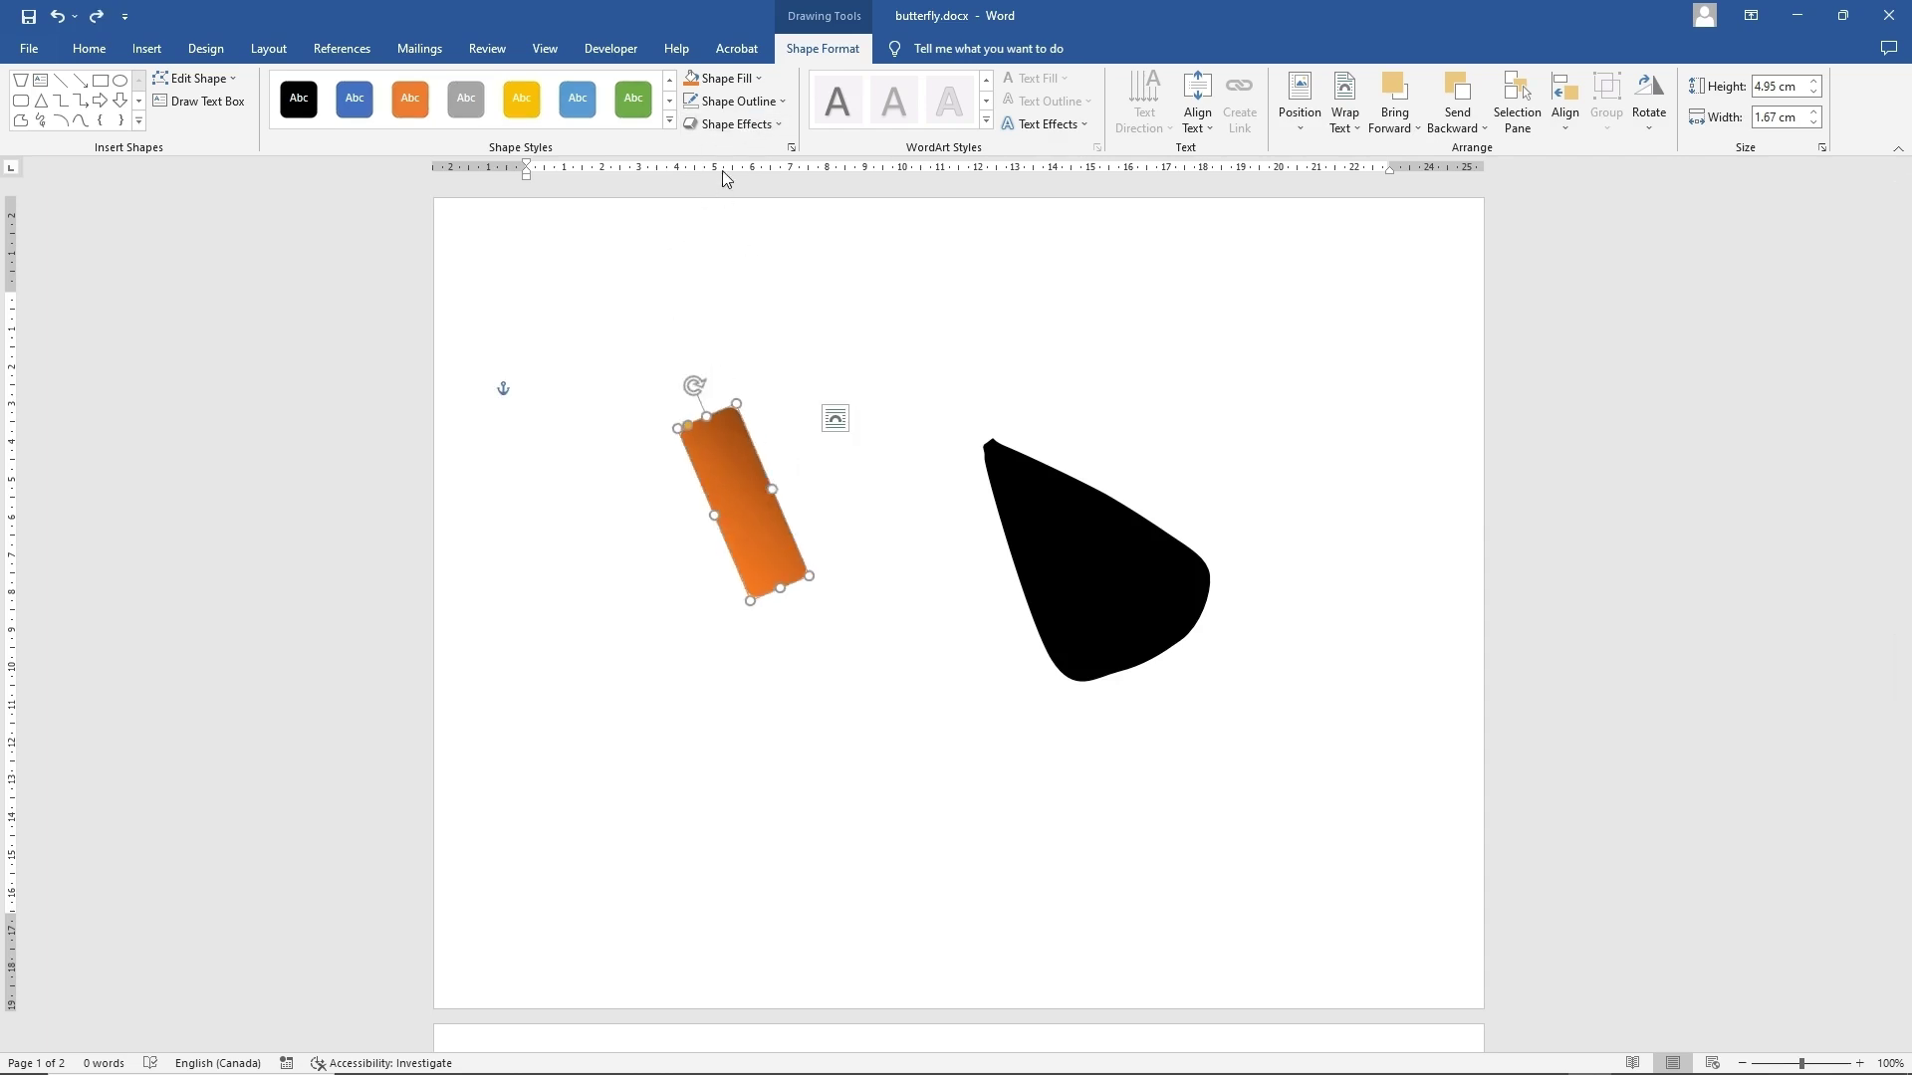
left_click(729, 123)
mouse_move(754, 316)
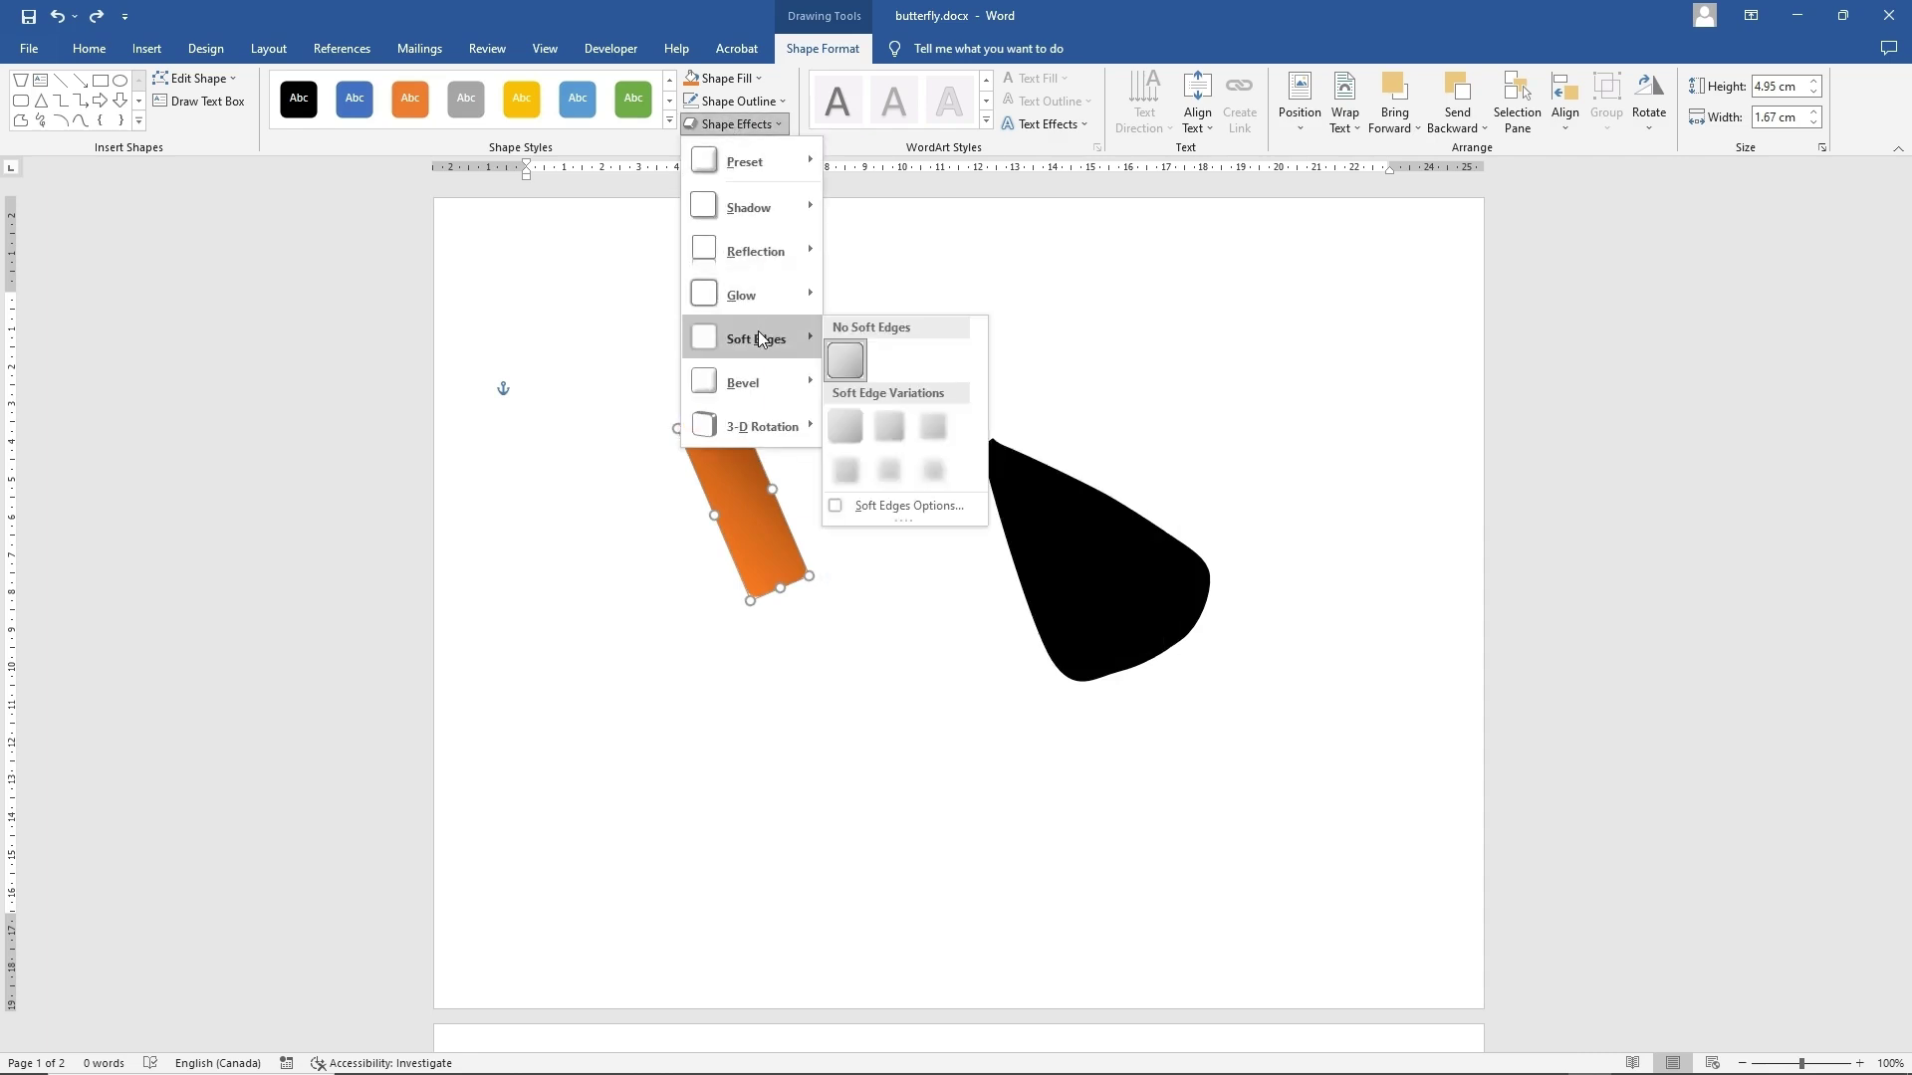
left_click(930, 428)
left_click_drag(765, 536, 903, 607)
left_click_drag(902, 606, 873, 607)
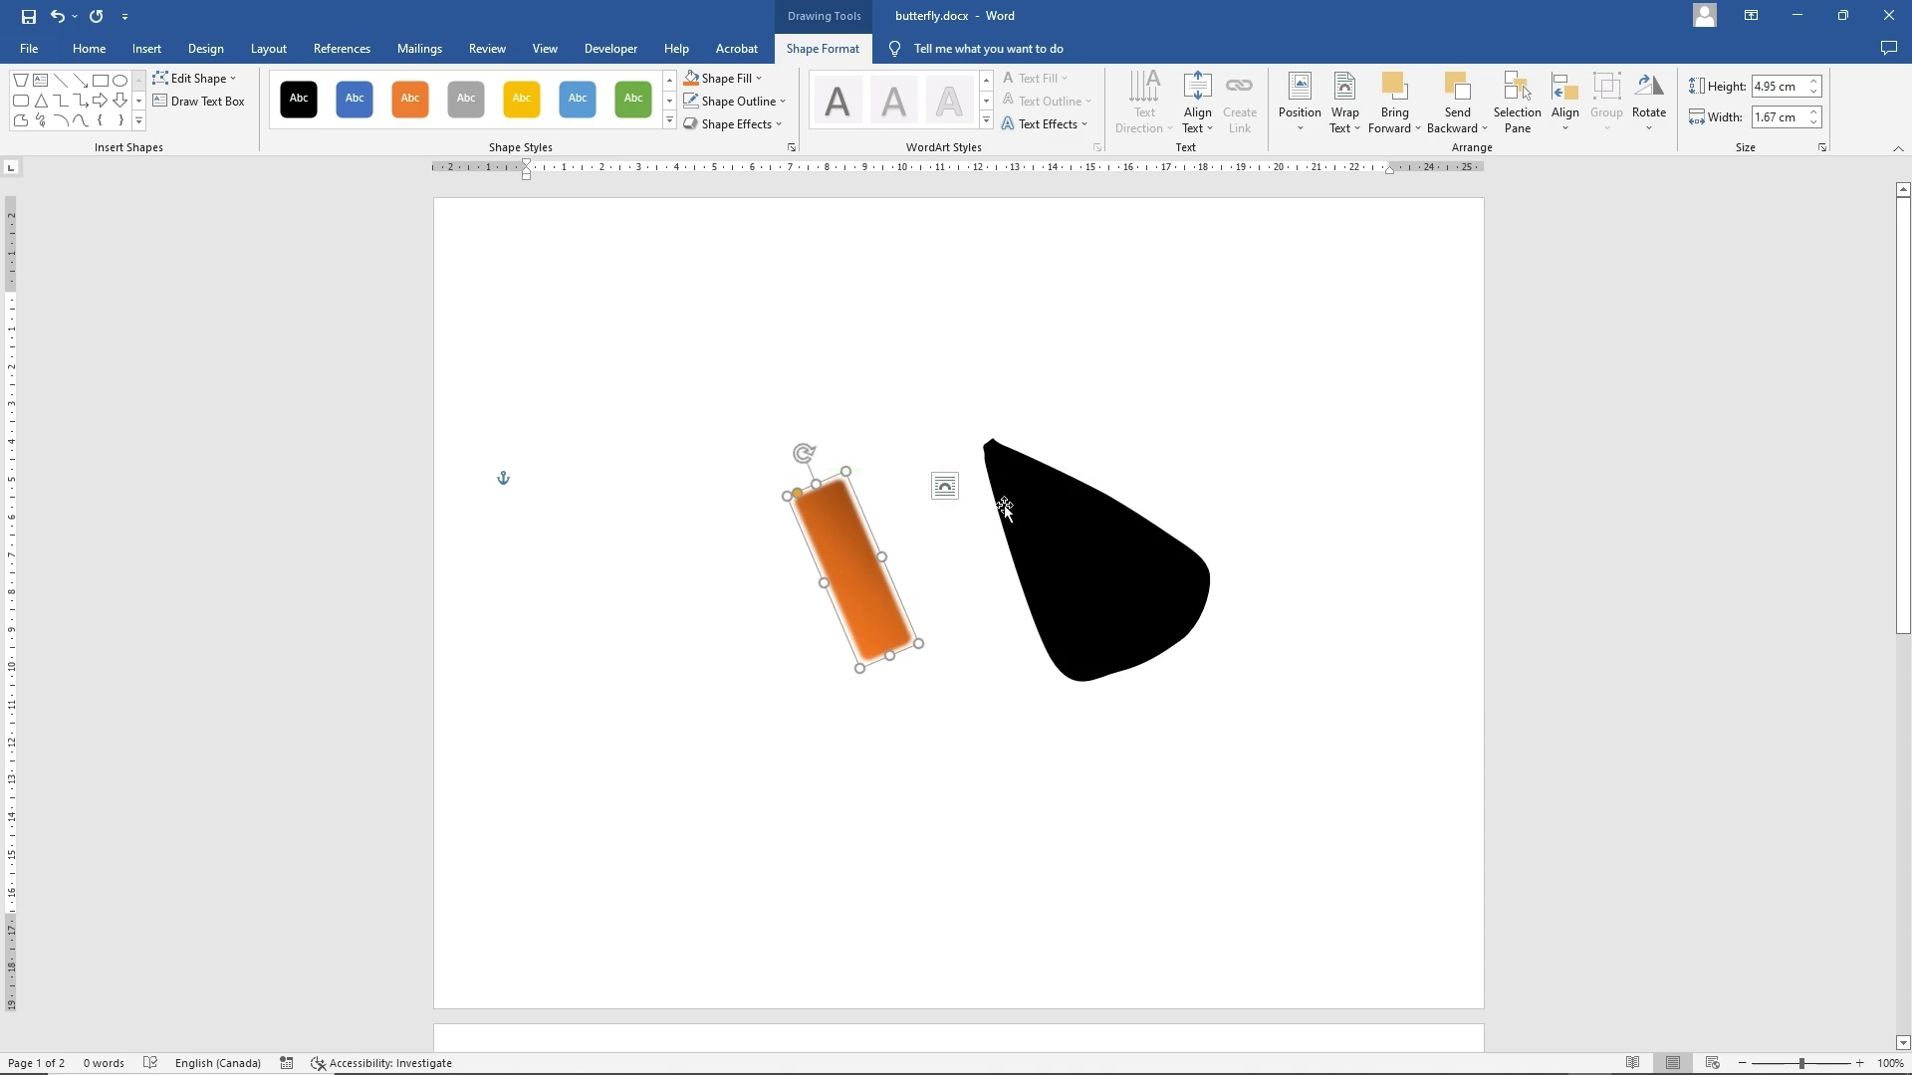
- Rotate the black wing clockwise so its tip points up, and turn the orange rectangle back to vertical
left_click(1033, 510)
left_click_drag(1178, 697, 1089, 713)
left_click(839, 578)
left_click_drag(802, 448, 854, 445)
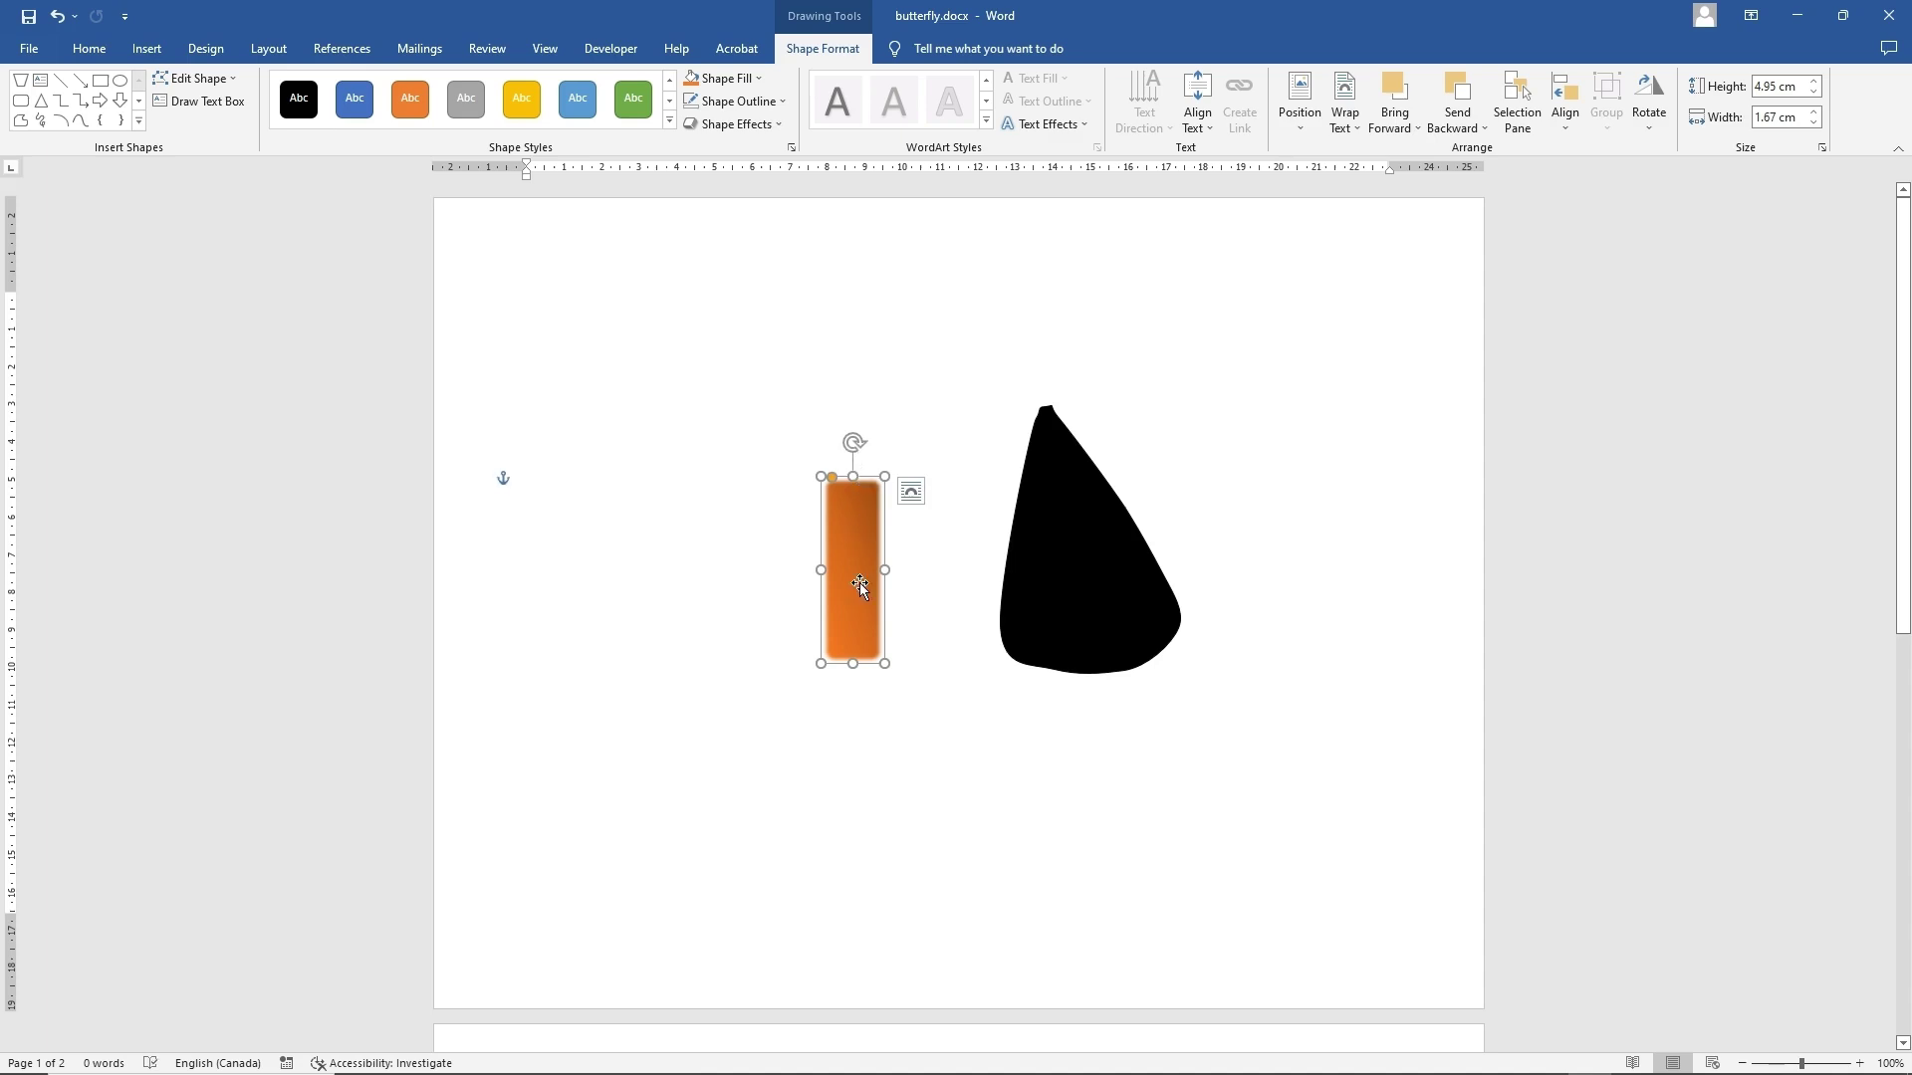
- Start editing the orange rectangle's points and pull its top-right corner inward to narrow the top
right_click(860, 587)
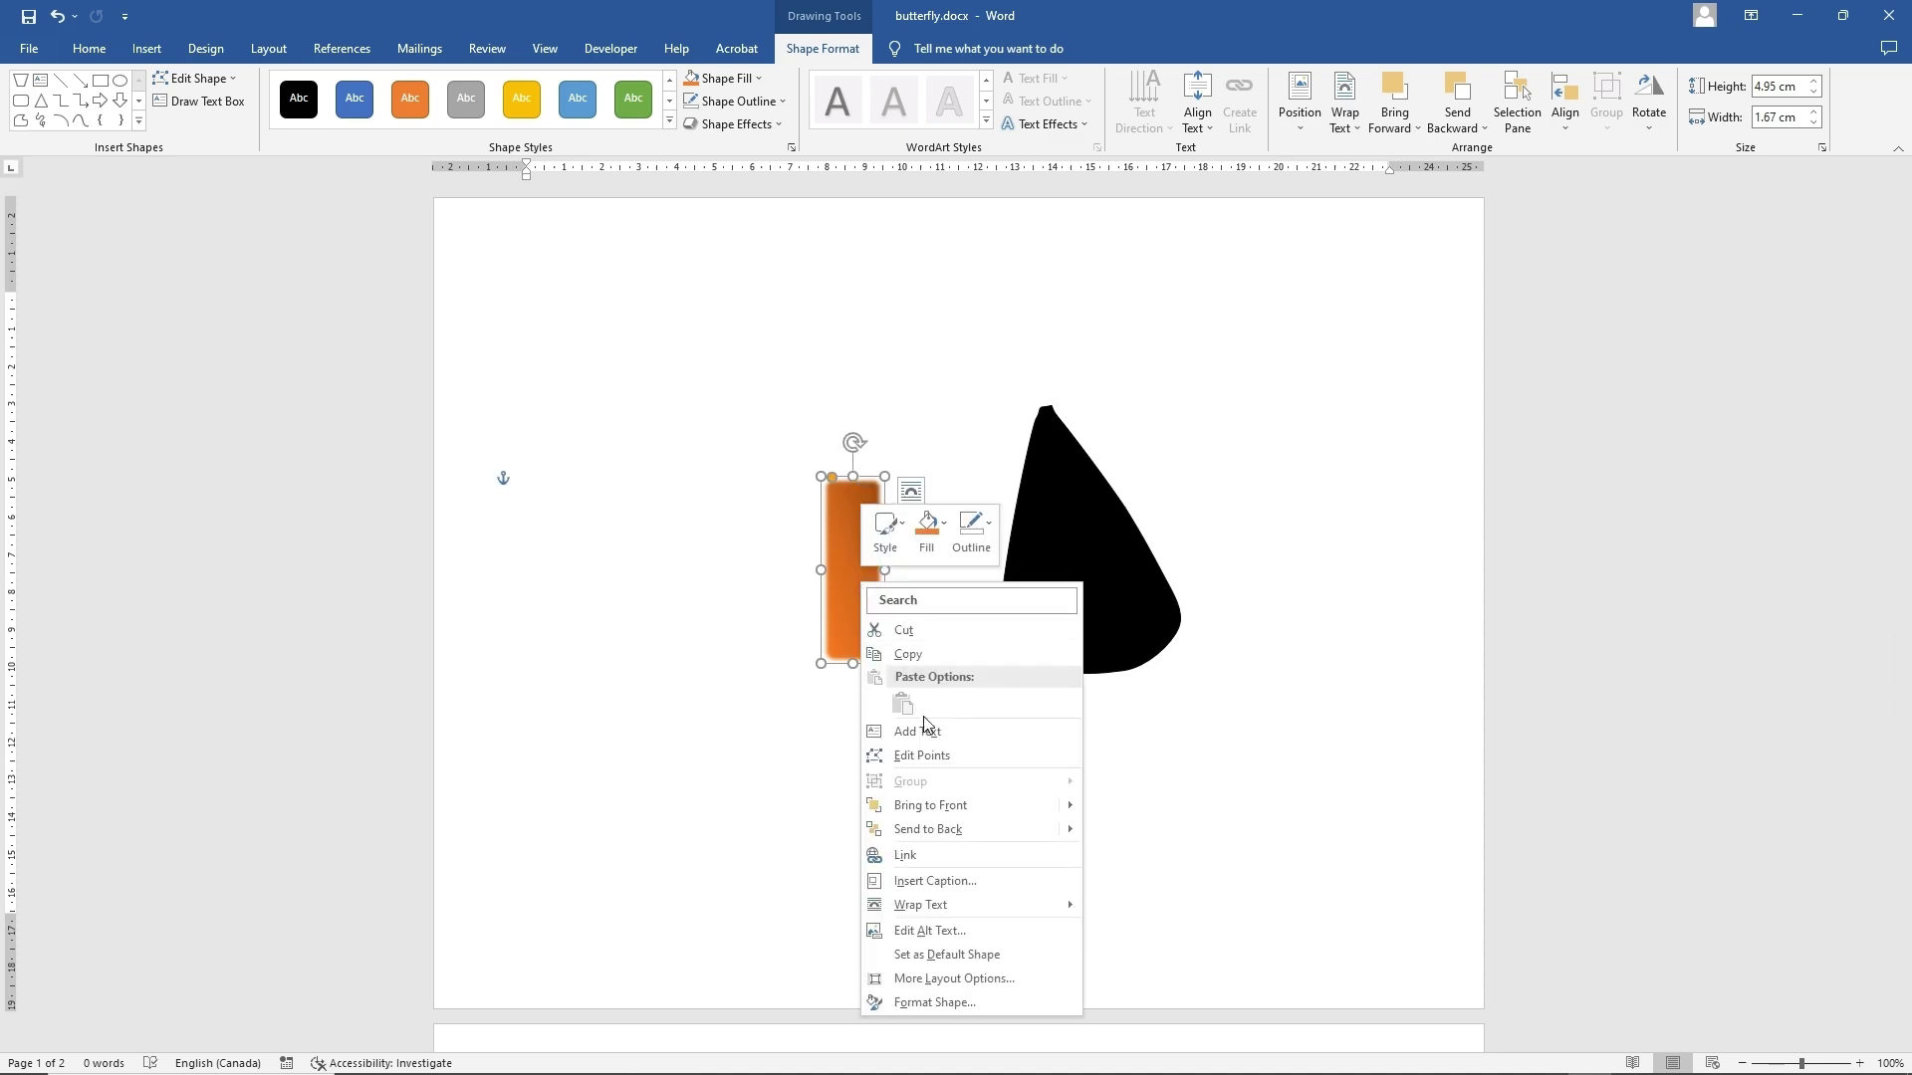
left_click(926, 755)
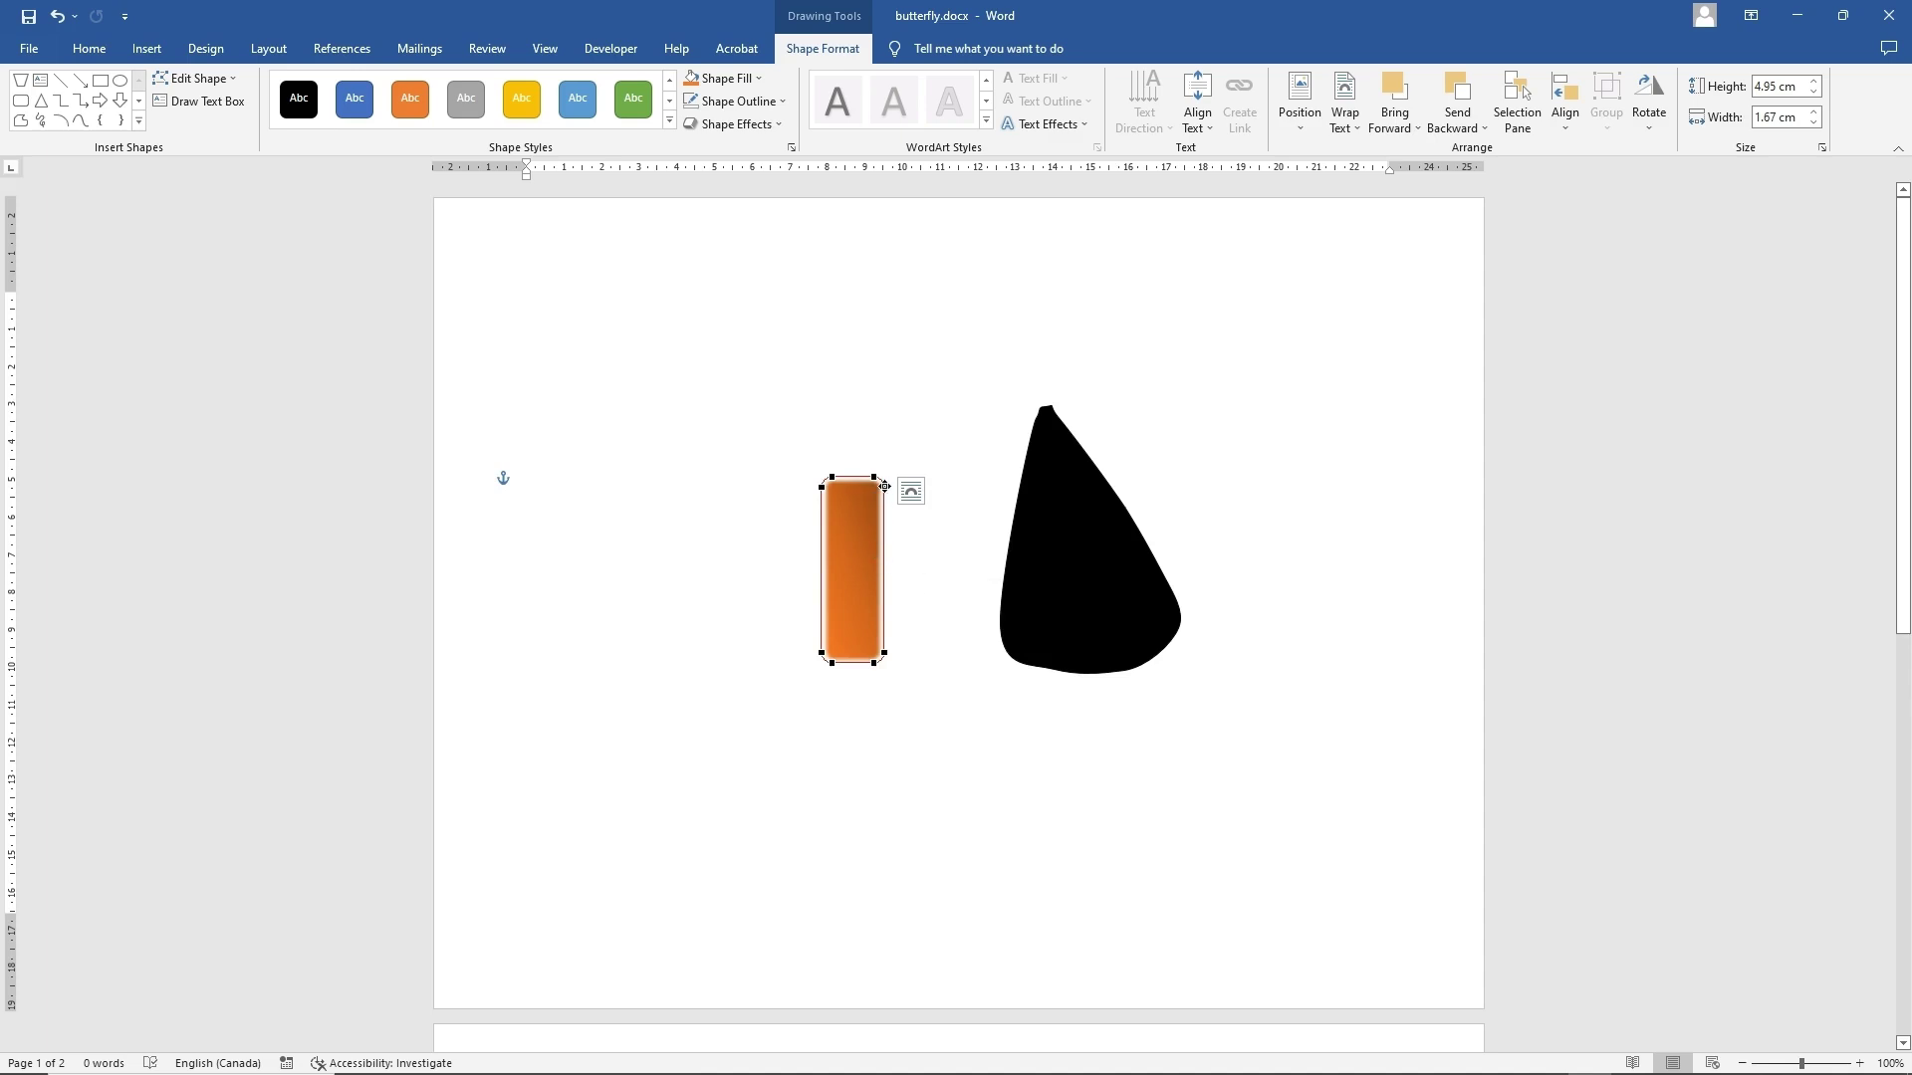
left_click_drag(883, 487, 848, 481)
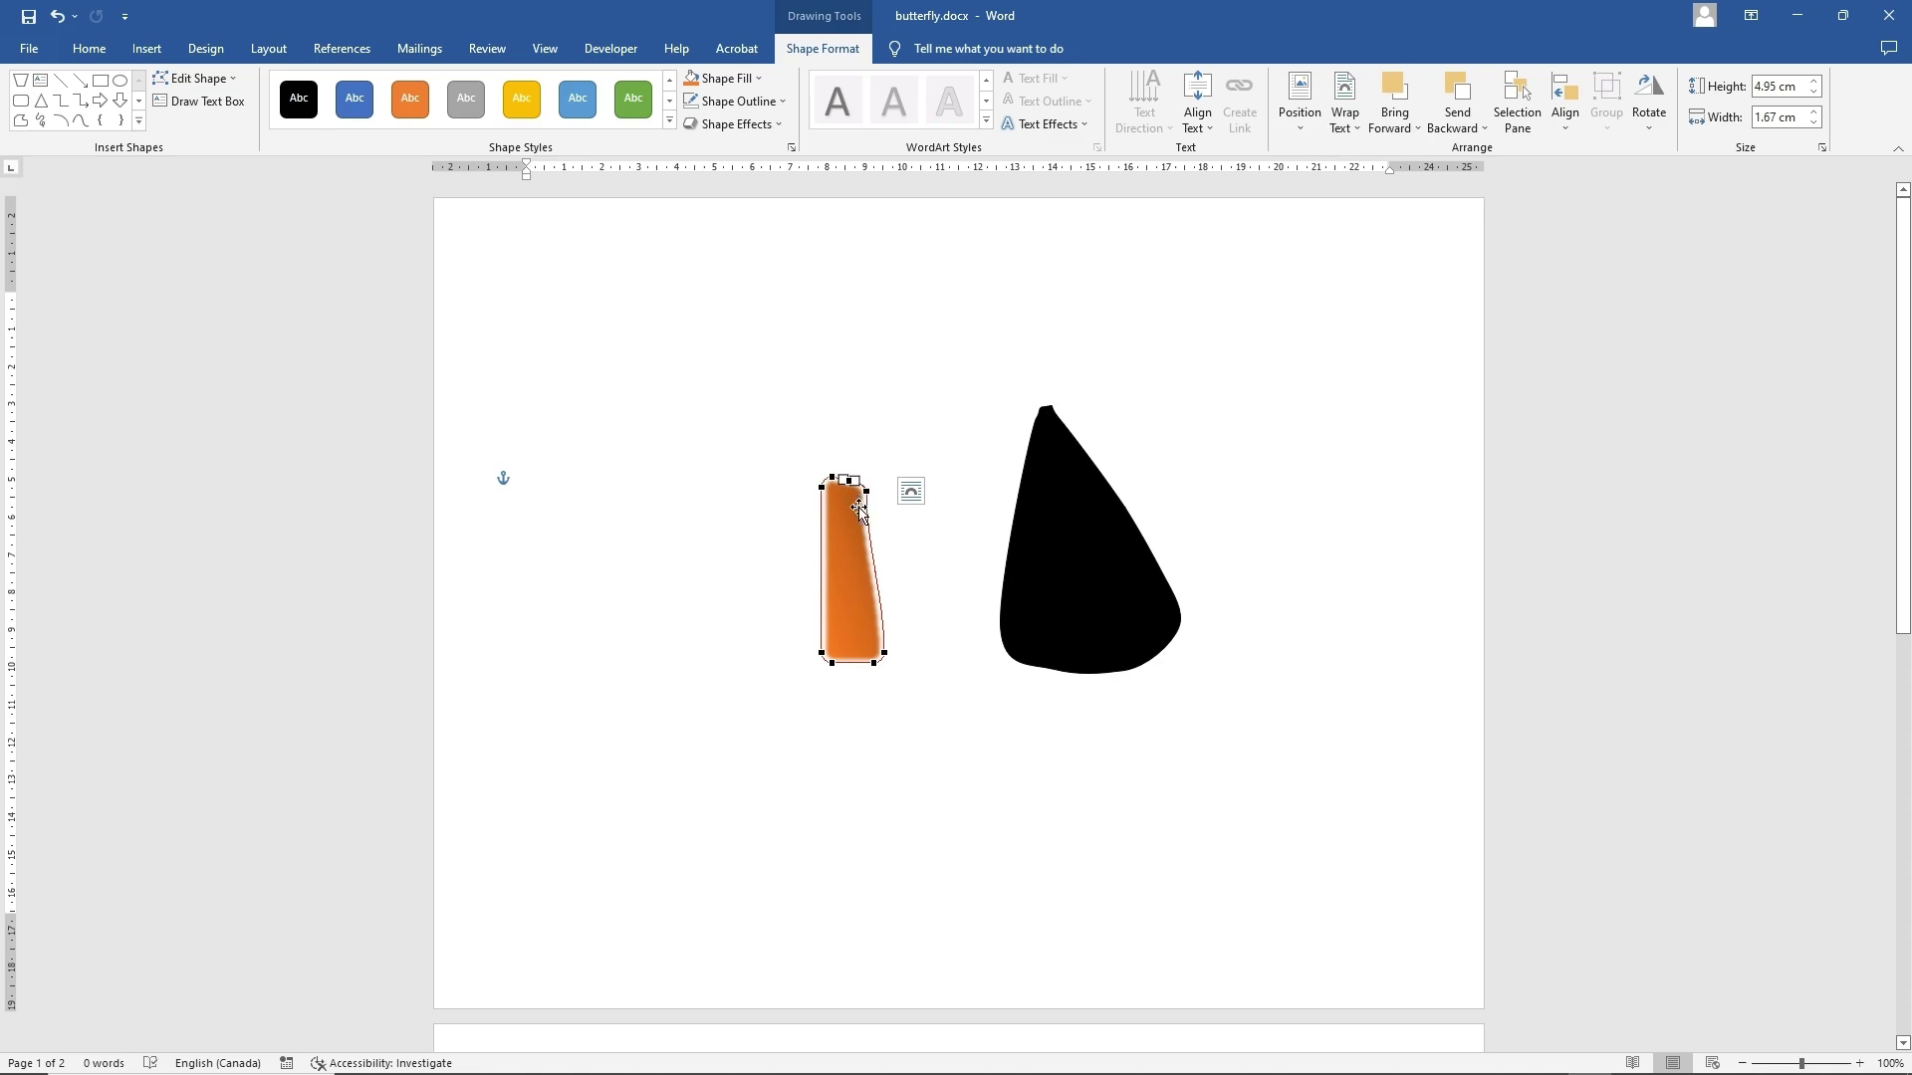
- Convert the two points at the orange shape's top-left corner to smooth points
right_click(824, 487)
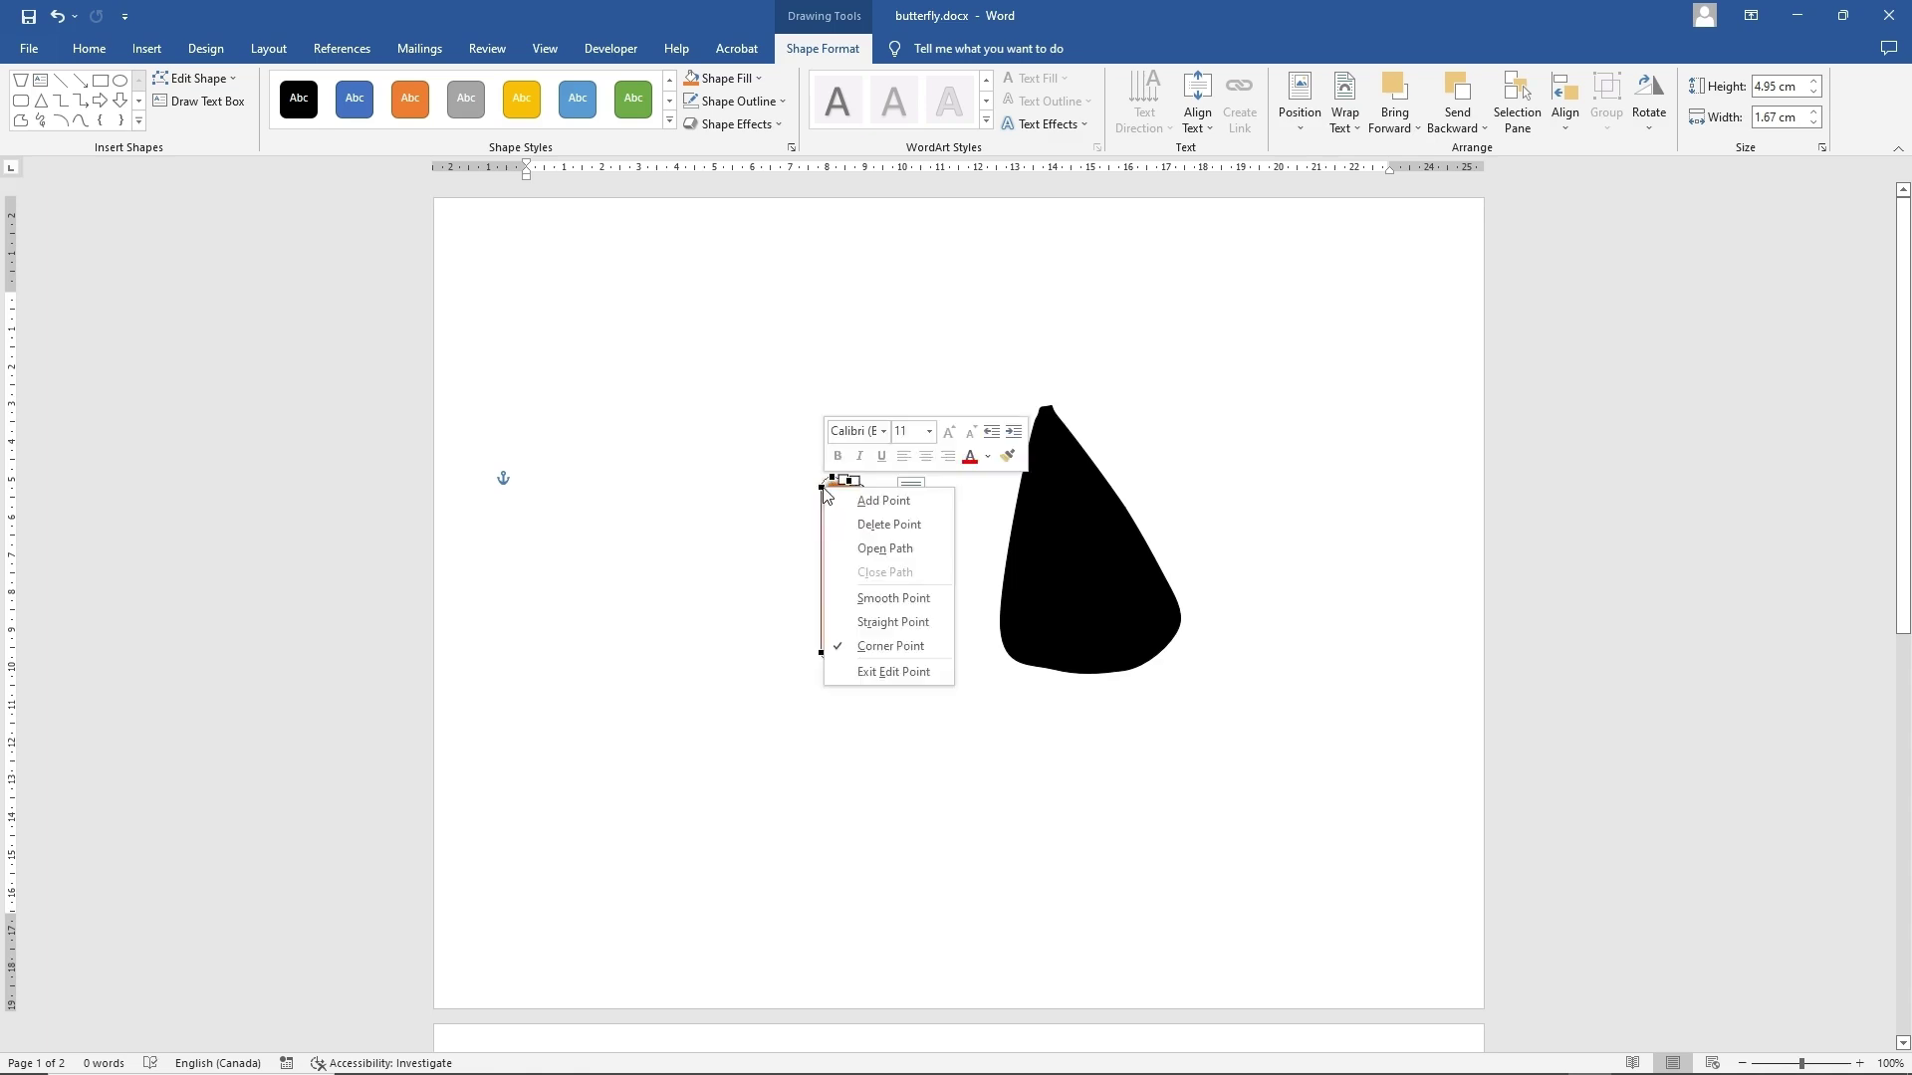
left_click(883, 610)
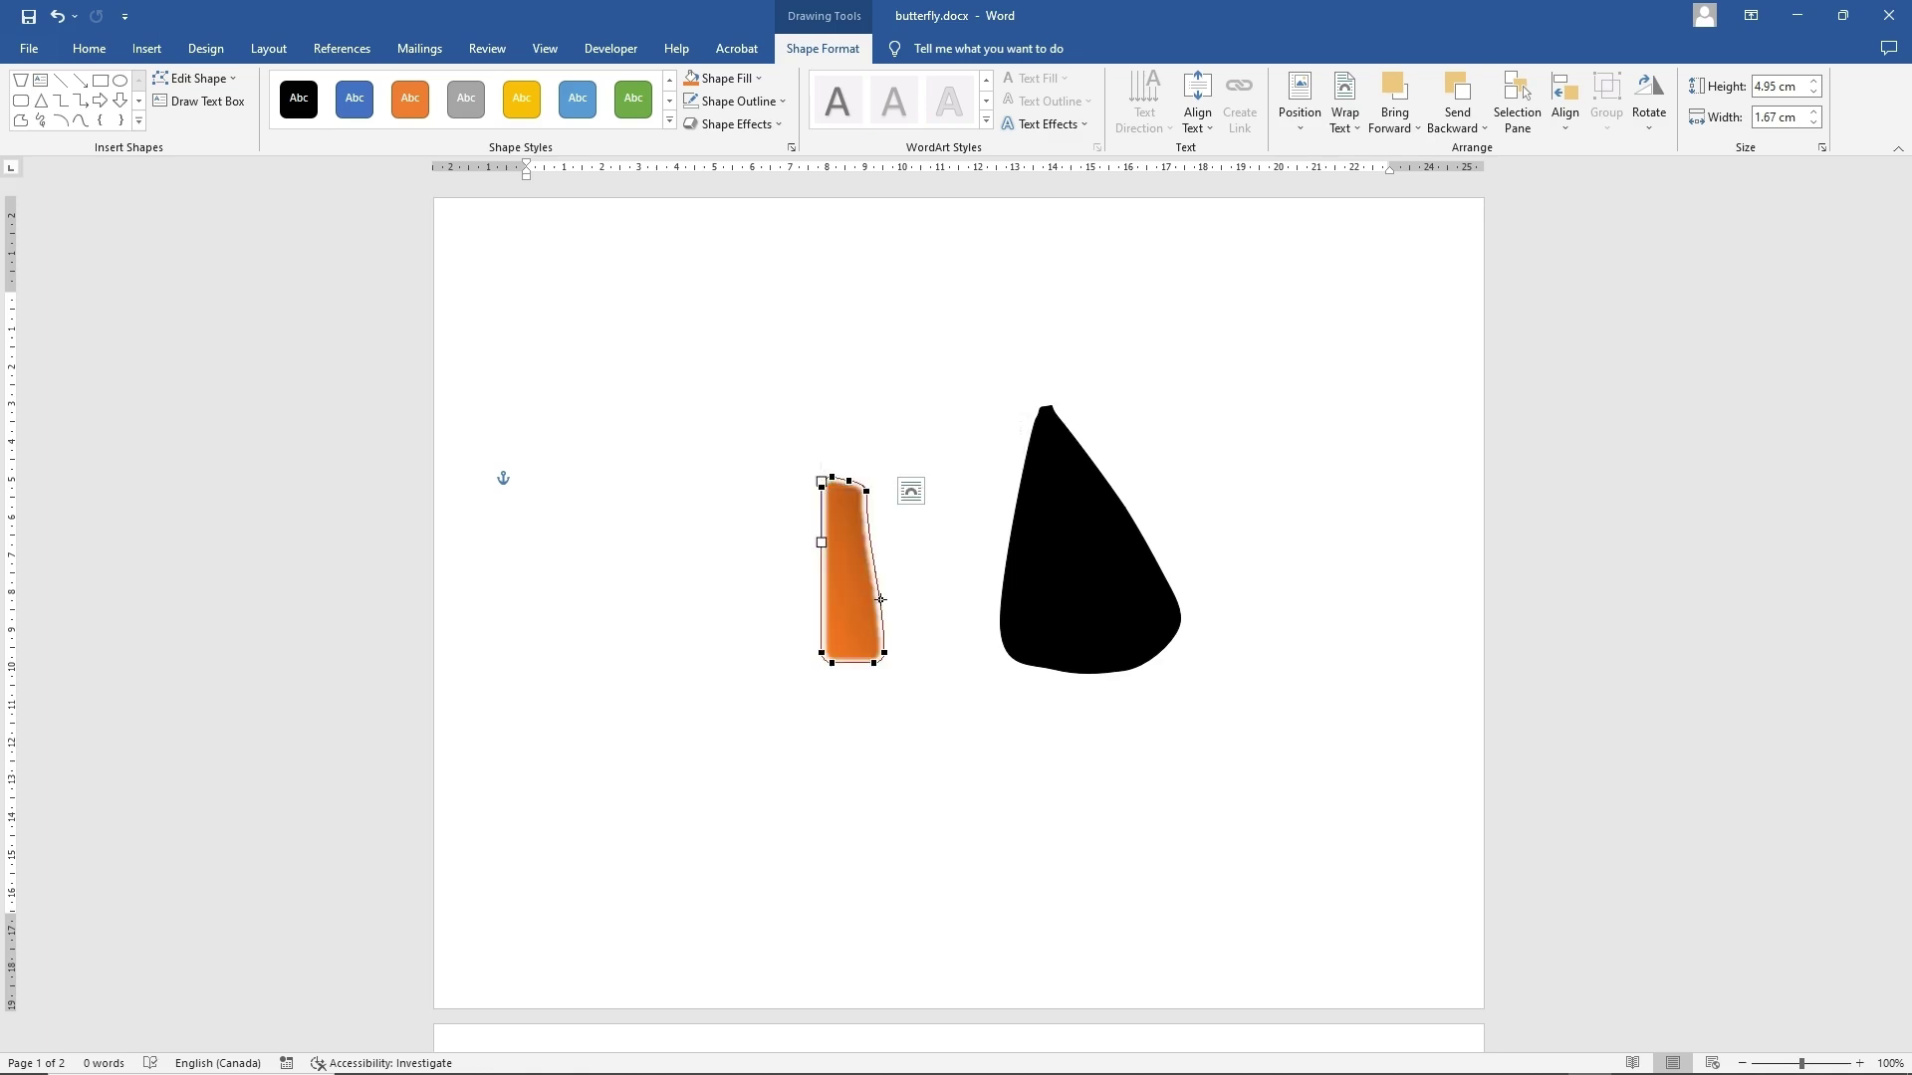
right_click(834, 475)
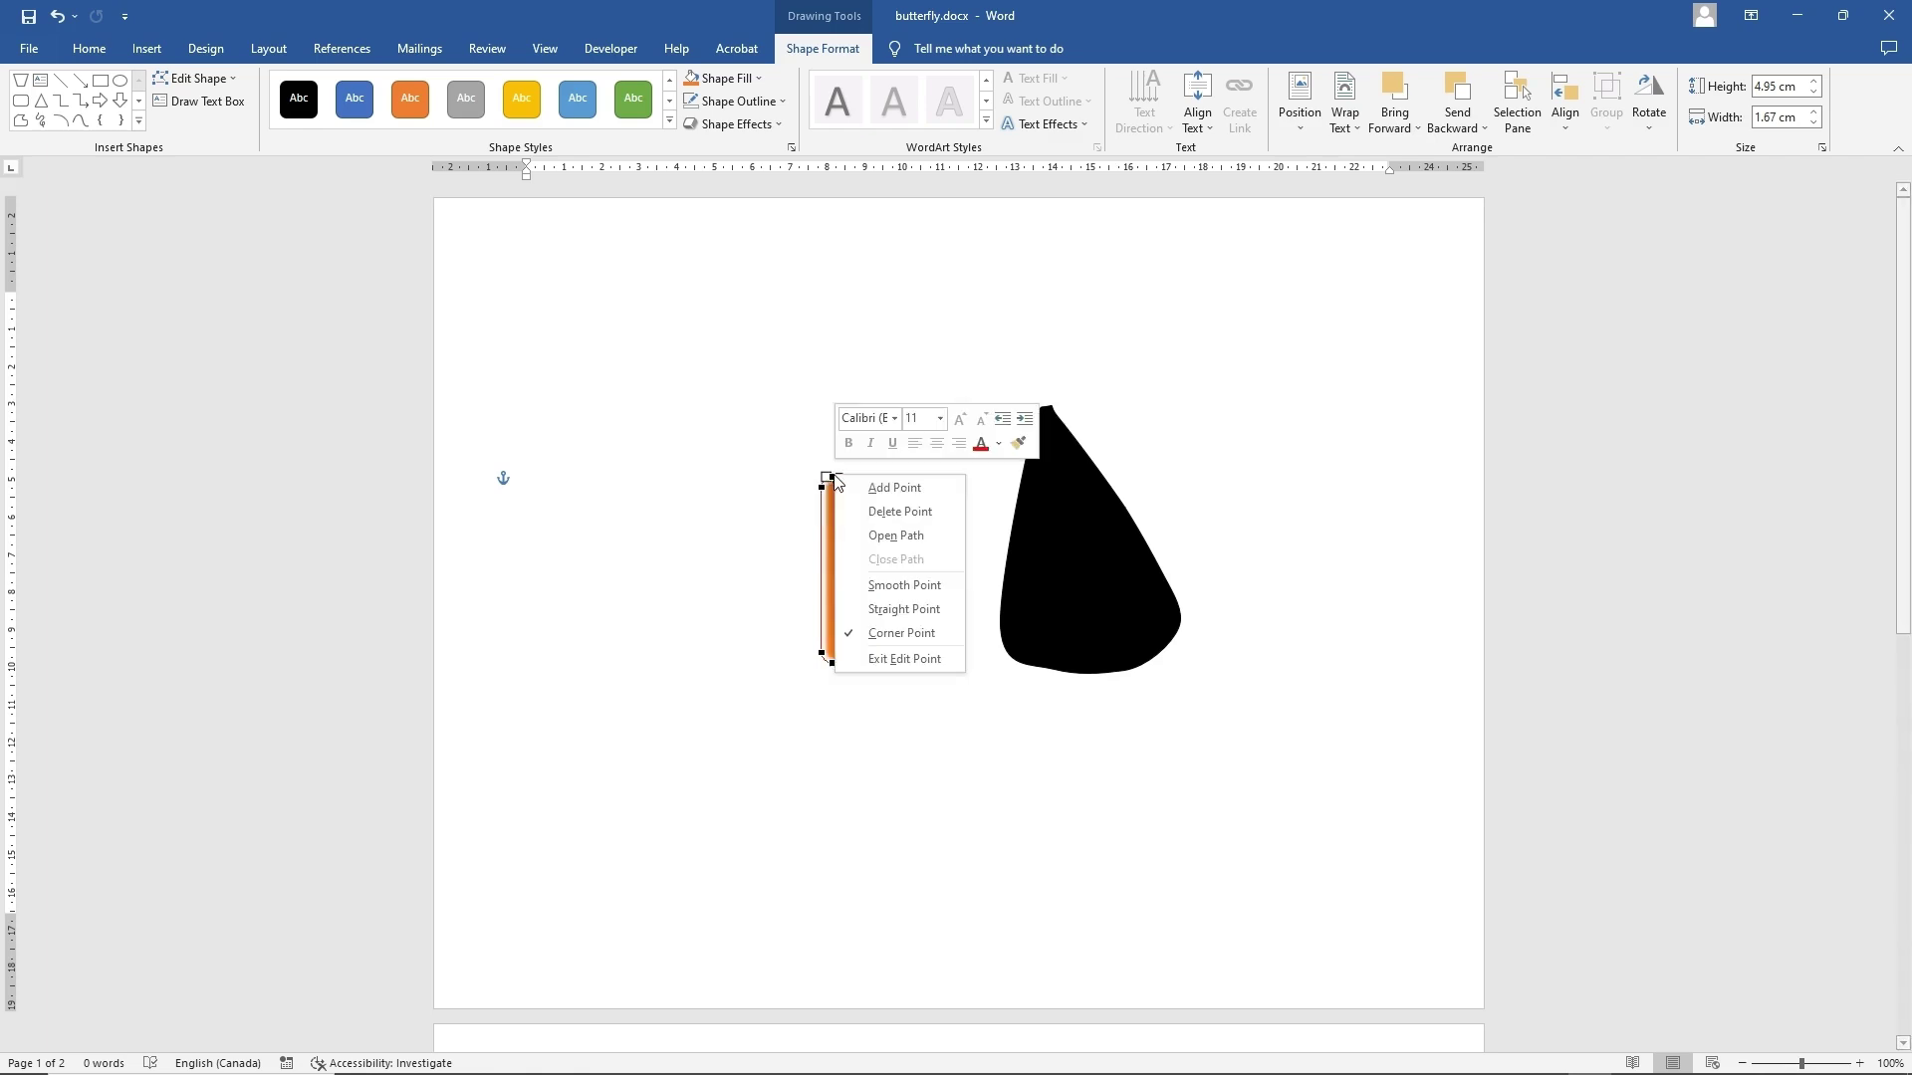
left_click(882, 585)
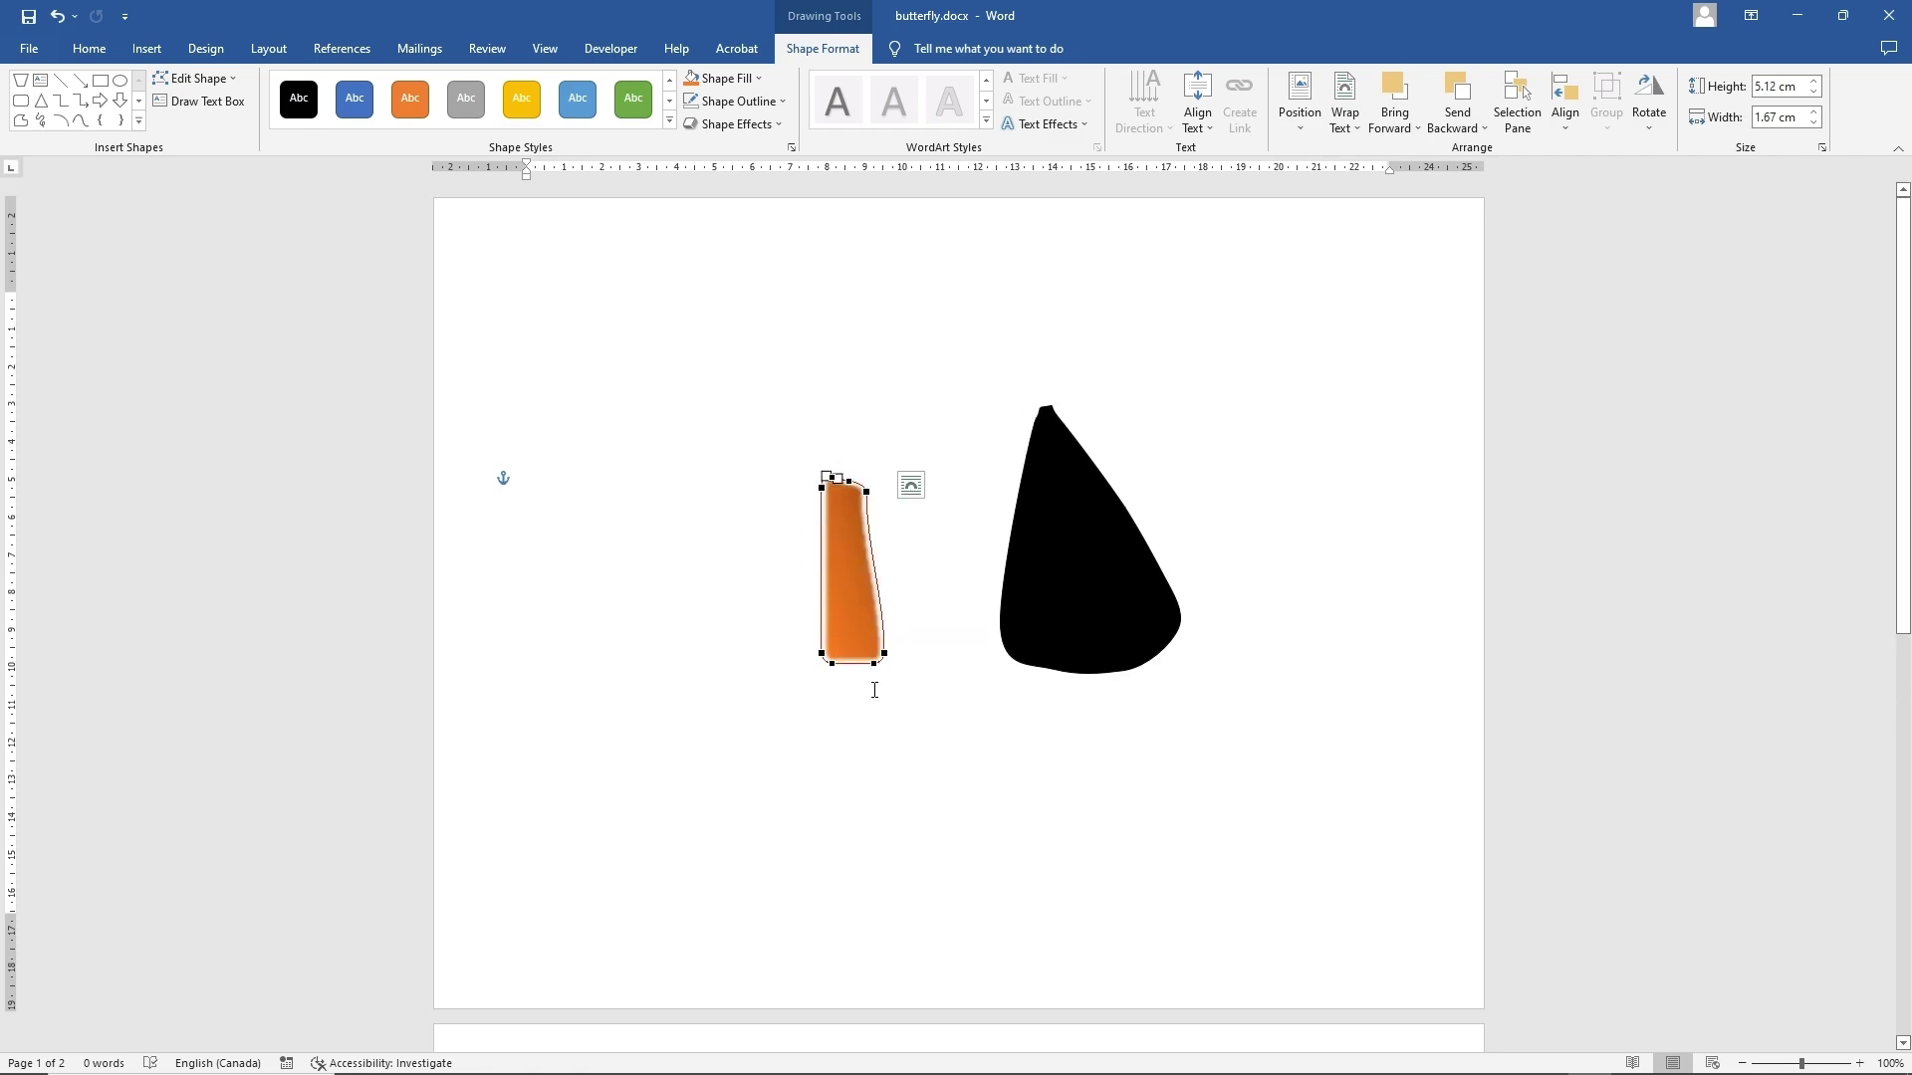
- Convert the two bottom-right corner points of the orange shape to smooth points and shift the lower one slightly inward
right_click(887, 652)
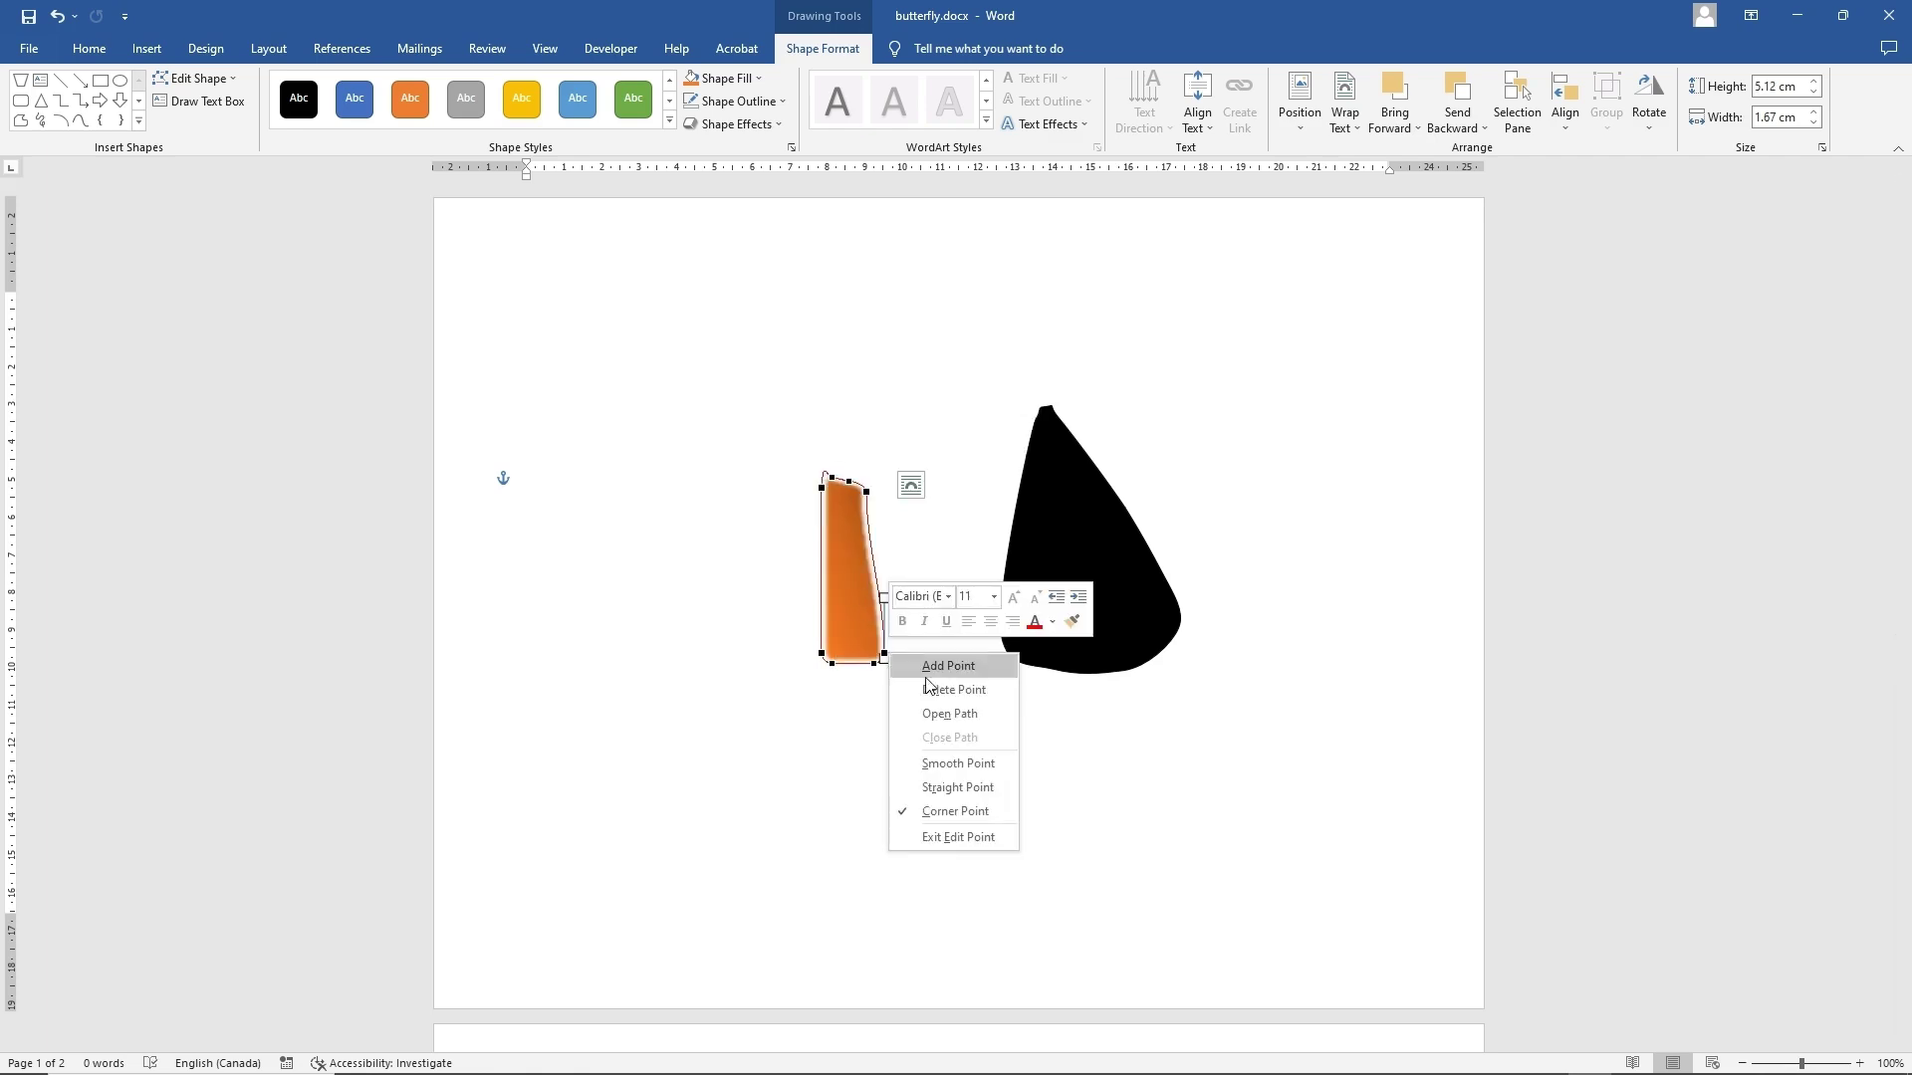
left_click(946, 762)
right_click(876, 664)
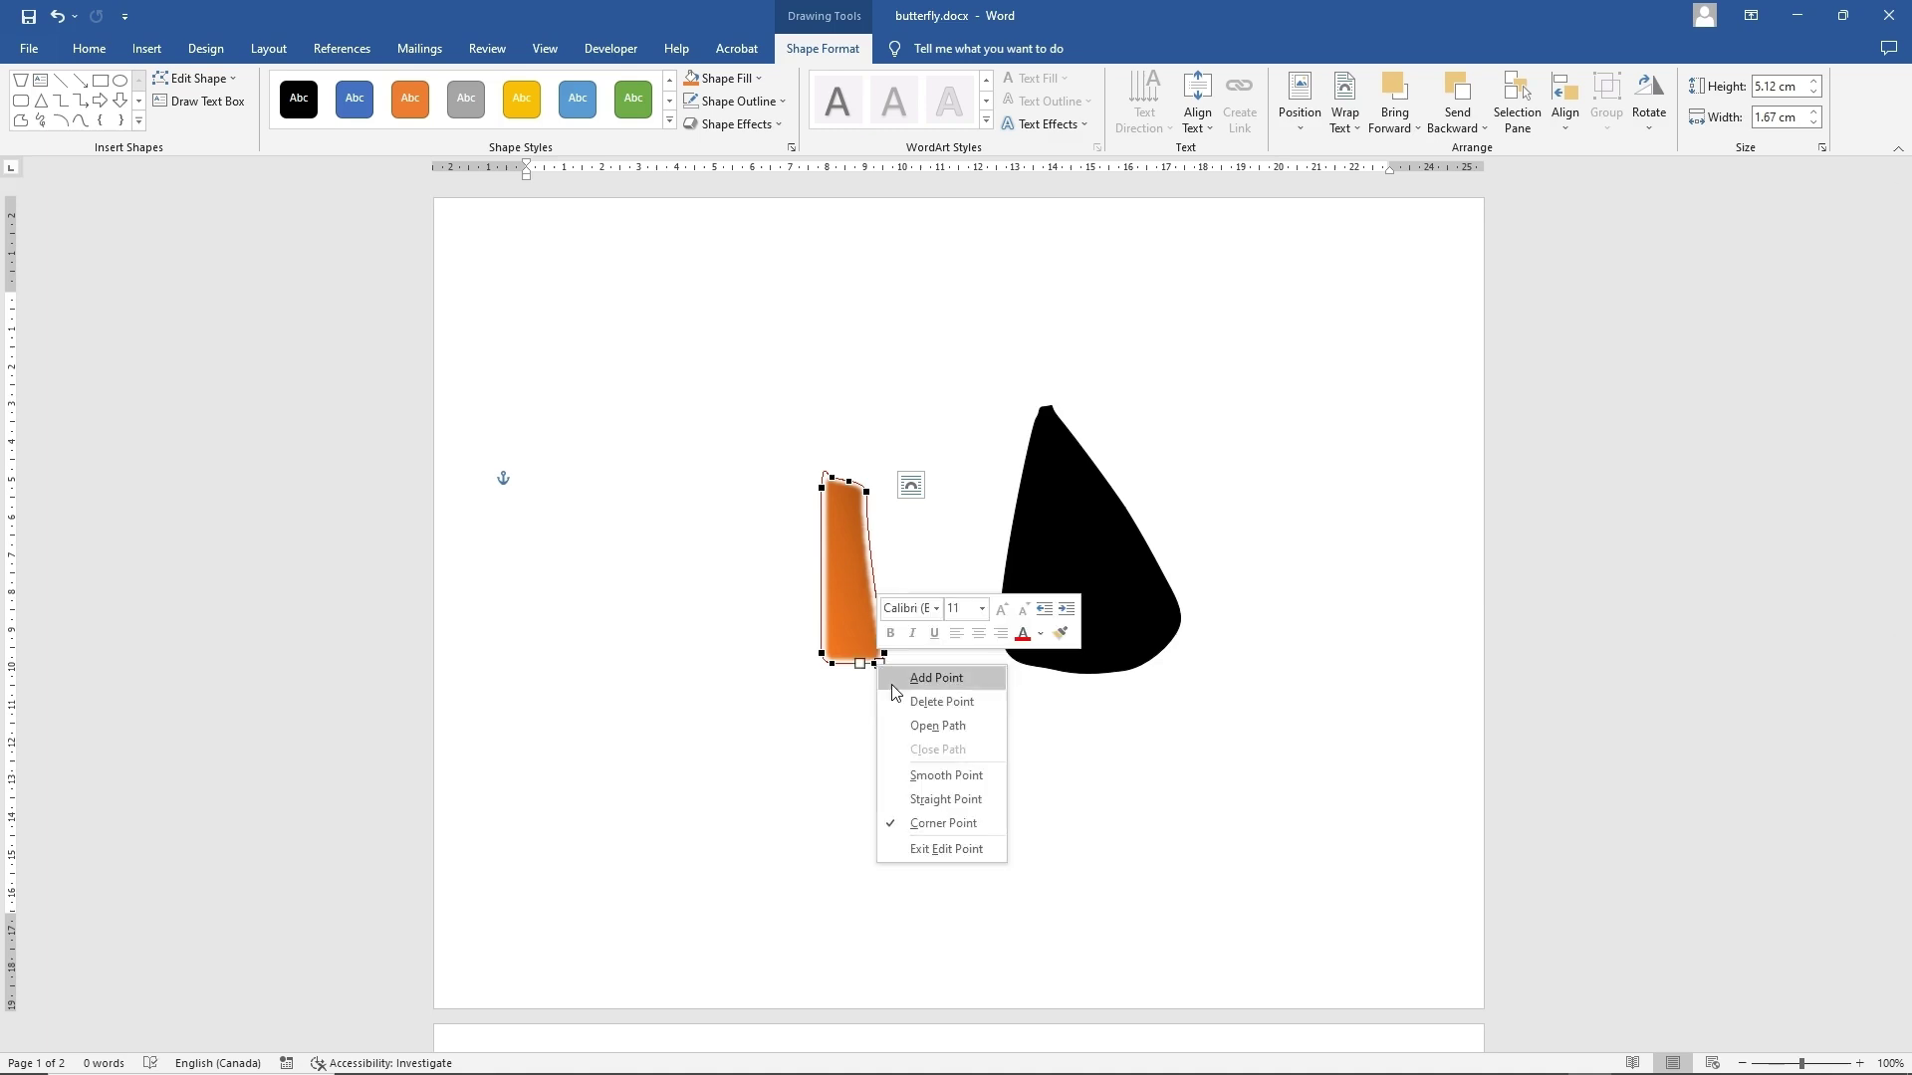
left_click(939, 774)
left_click_drag(876, 664, 864, 662)
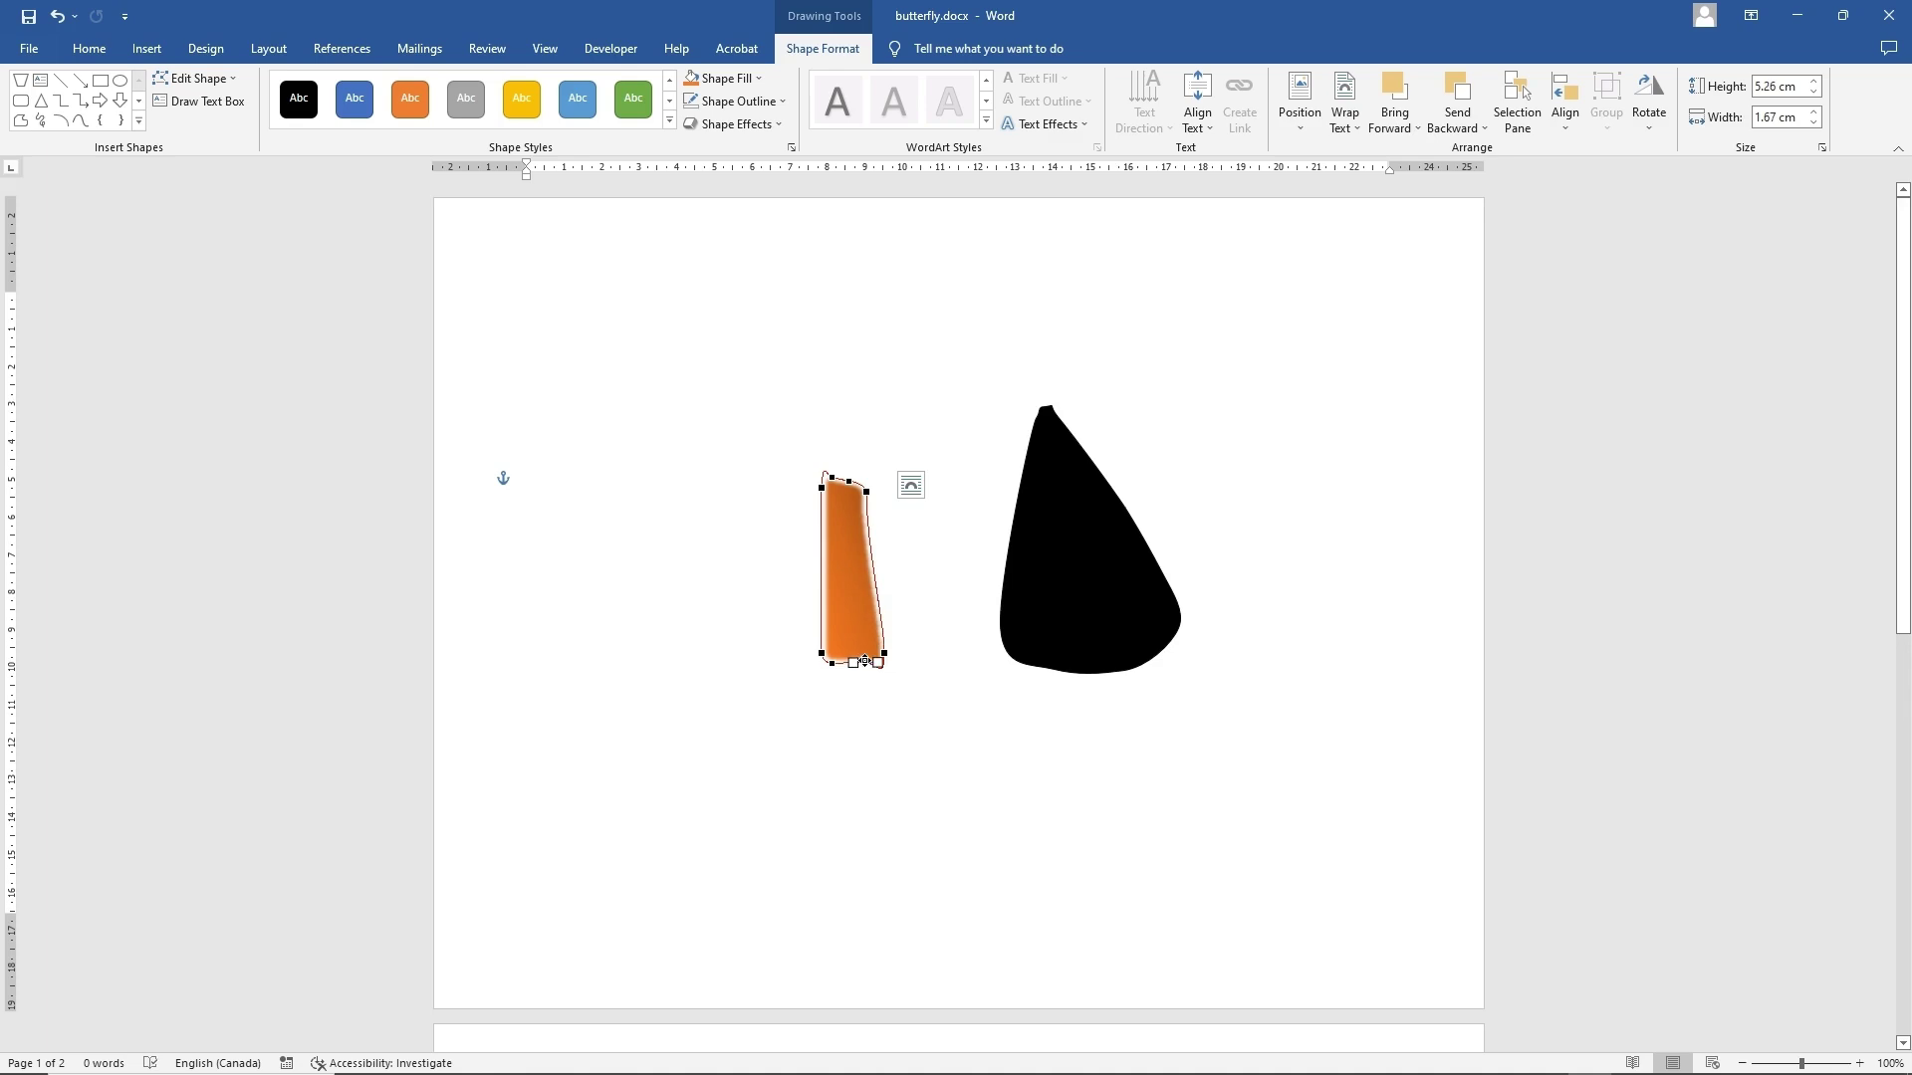
- Add a point on the orange shape's right edge, narrow the top further, and bow that edge slightly outward
right_click(873, 565)
left_click(898, 573)
left_click_drag(869, 564, 840, 481)
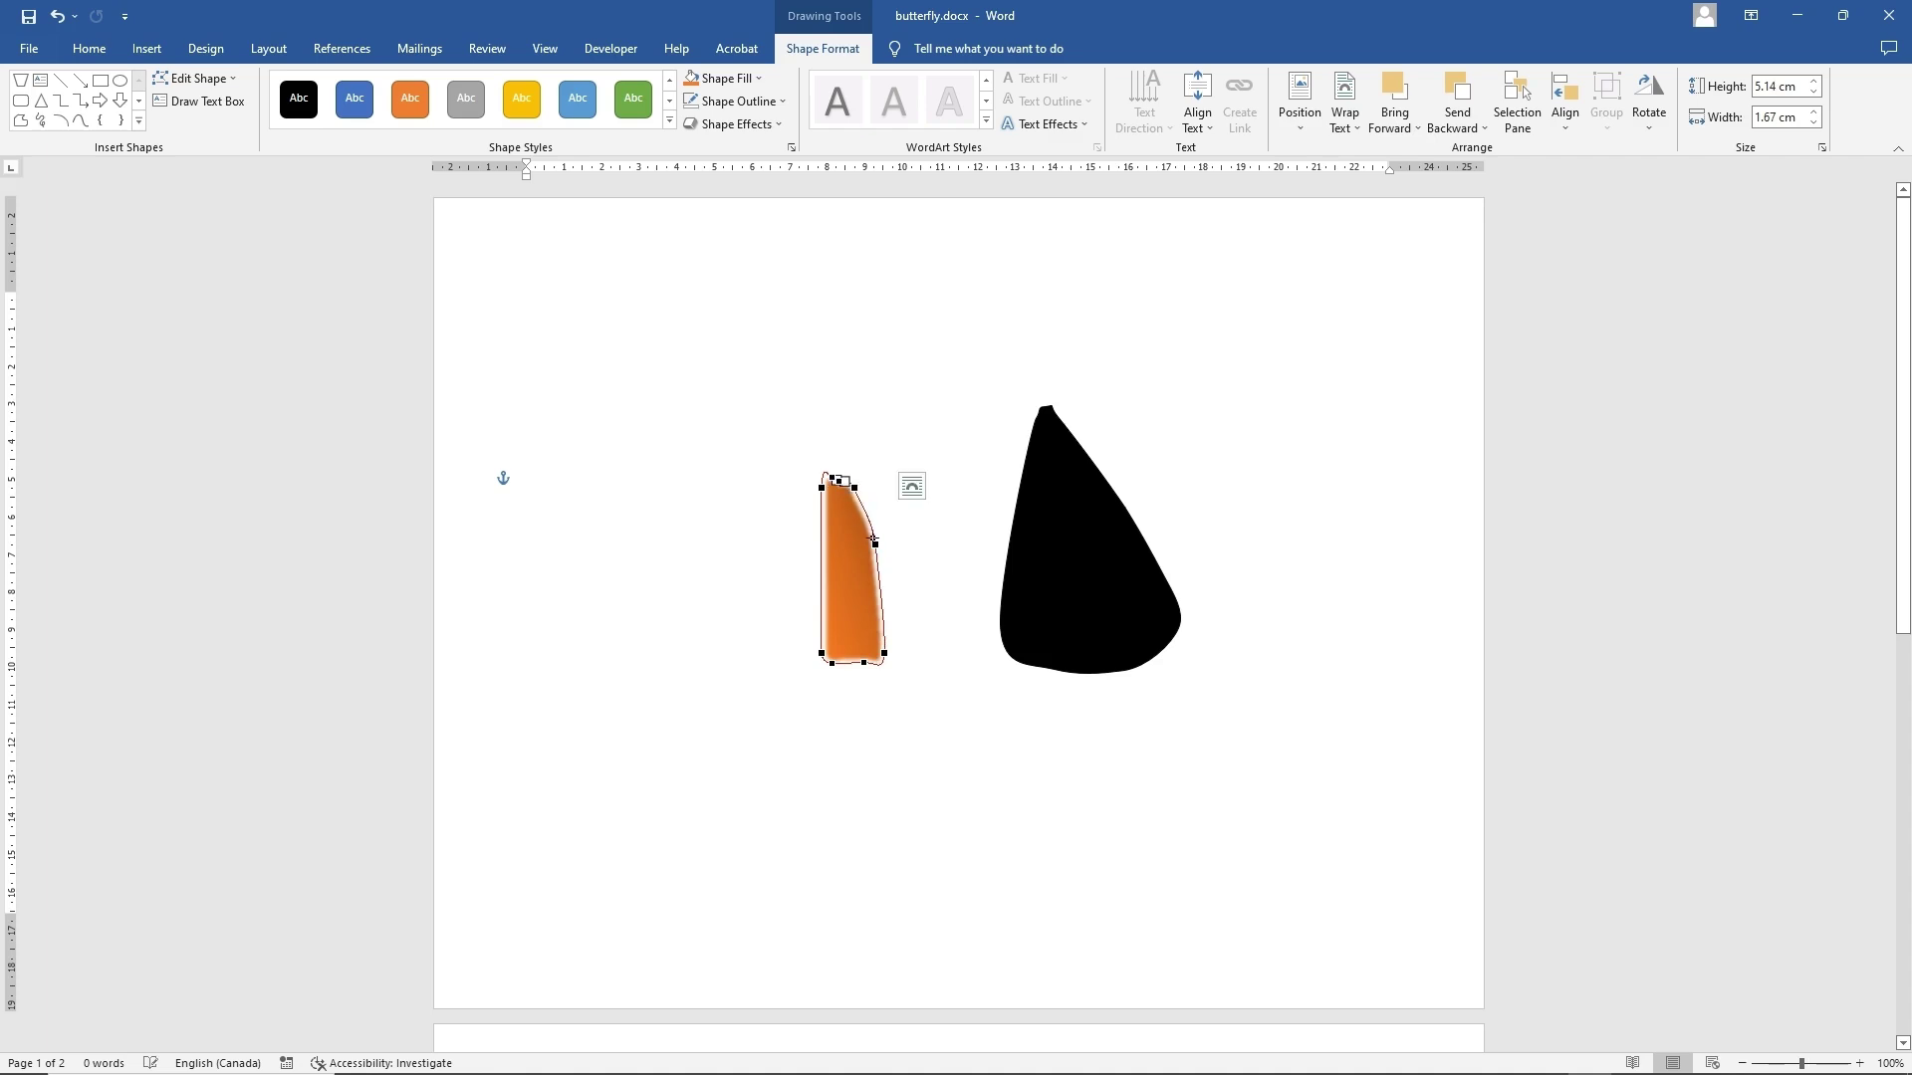
left_click_drag(873, 546, 866, 558)
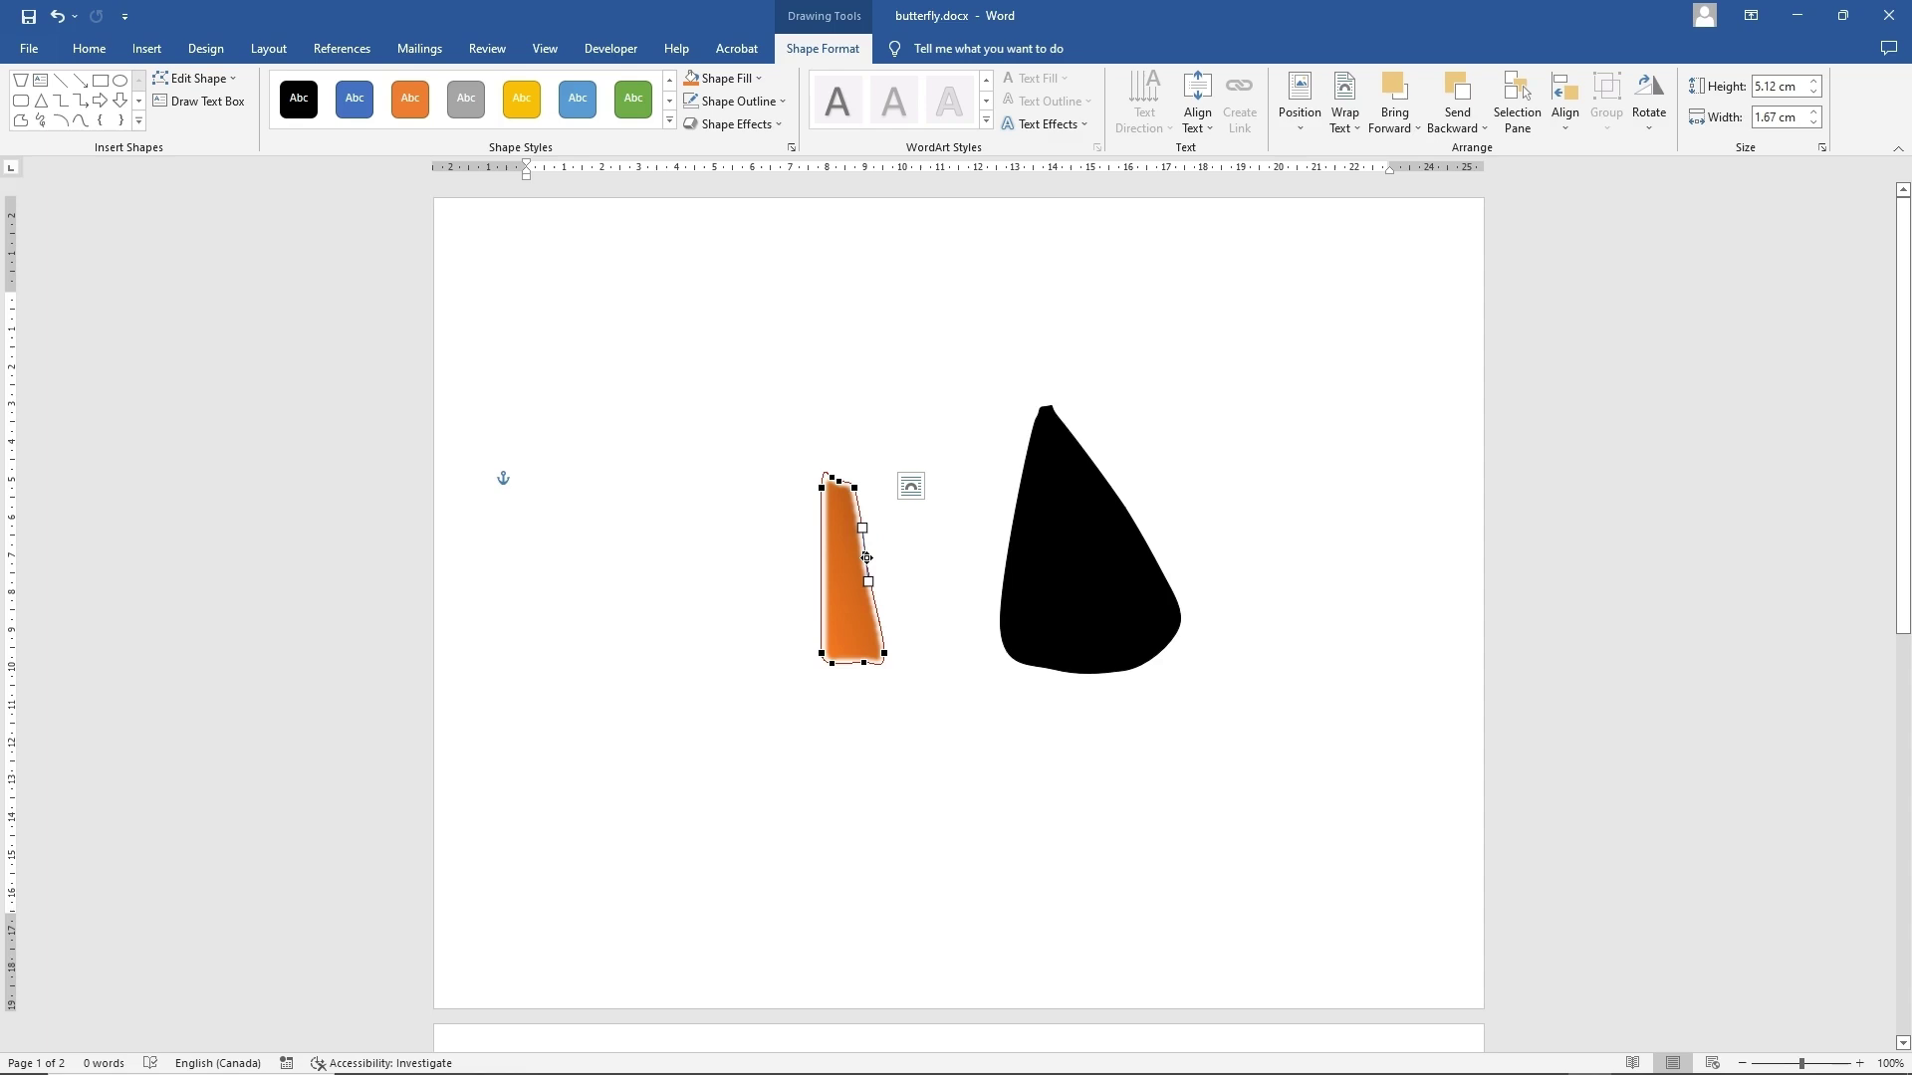
left_click_drag(866, 557, 873, 554)
- Delete the point at the orange shape's lower-right corner and pull the remaining bottom and side points inward to about 1.19 cm wide
left_click(884, 655)
right_click(884, 655)
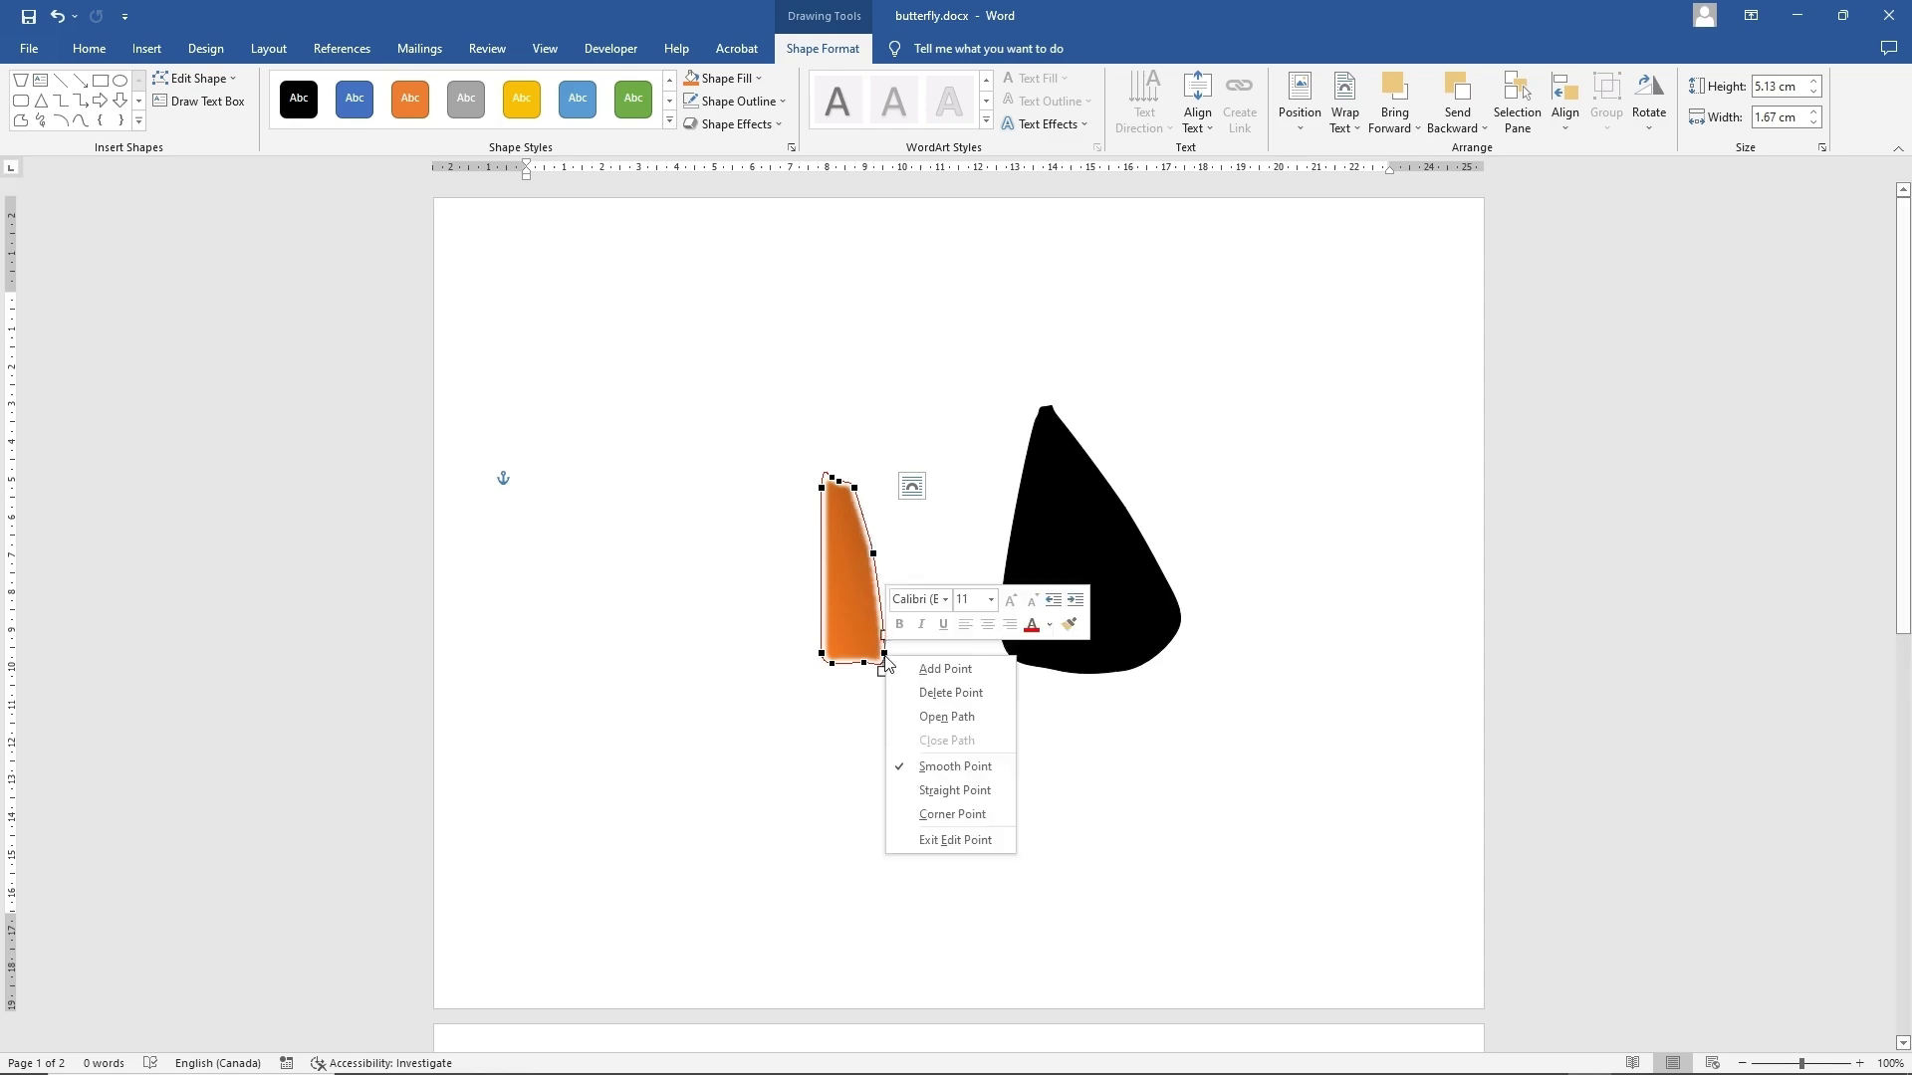
left_click(930, 688)
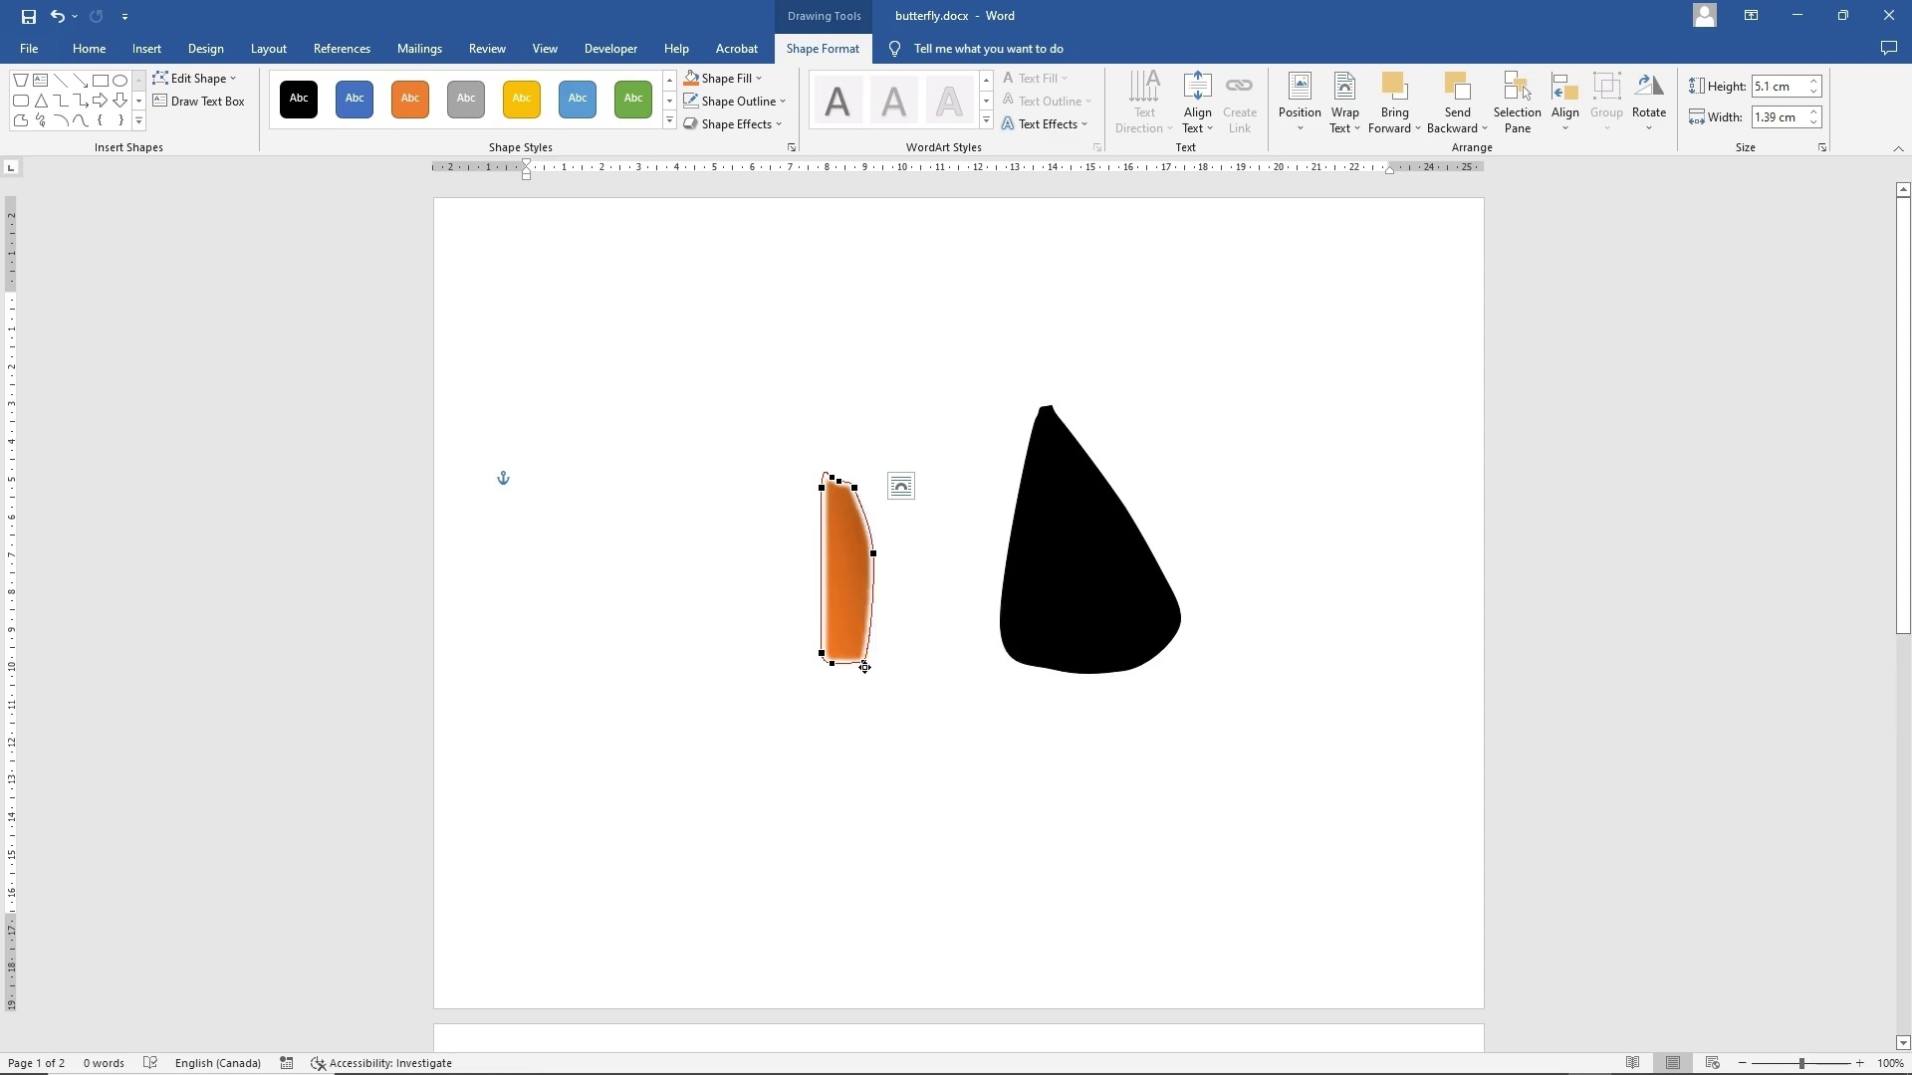
left_click_drag(864, 664, 850, 665)
left_click_drag(874, 553, 866, 559)
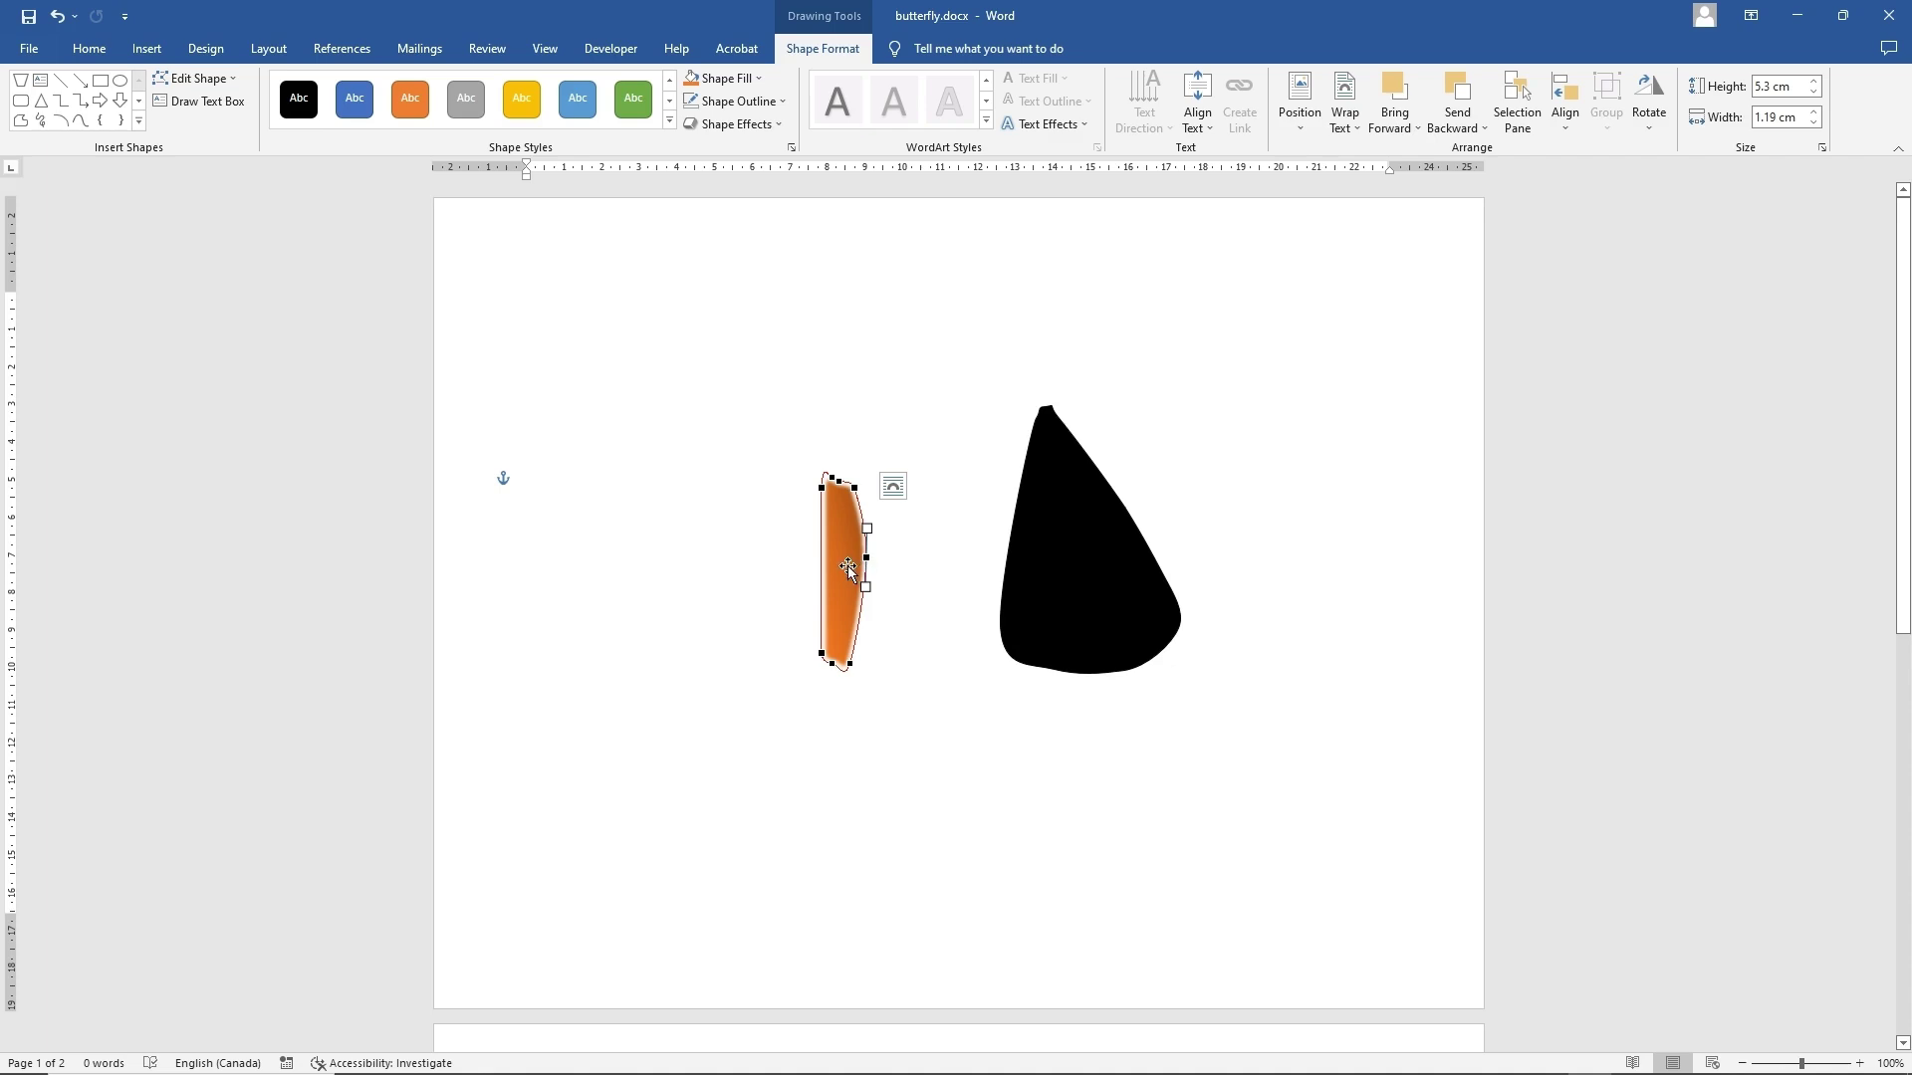
- Copy the orange shape and paste a duplicate into the document
right_click(847, 565)
left_click(842, 636)
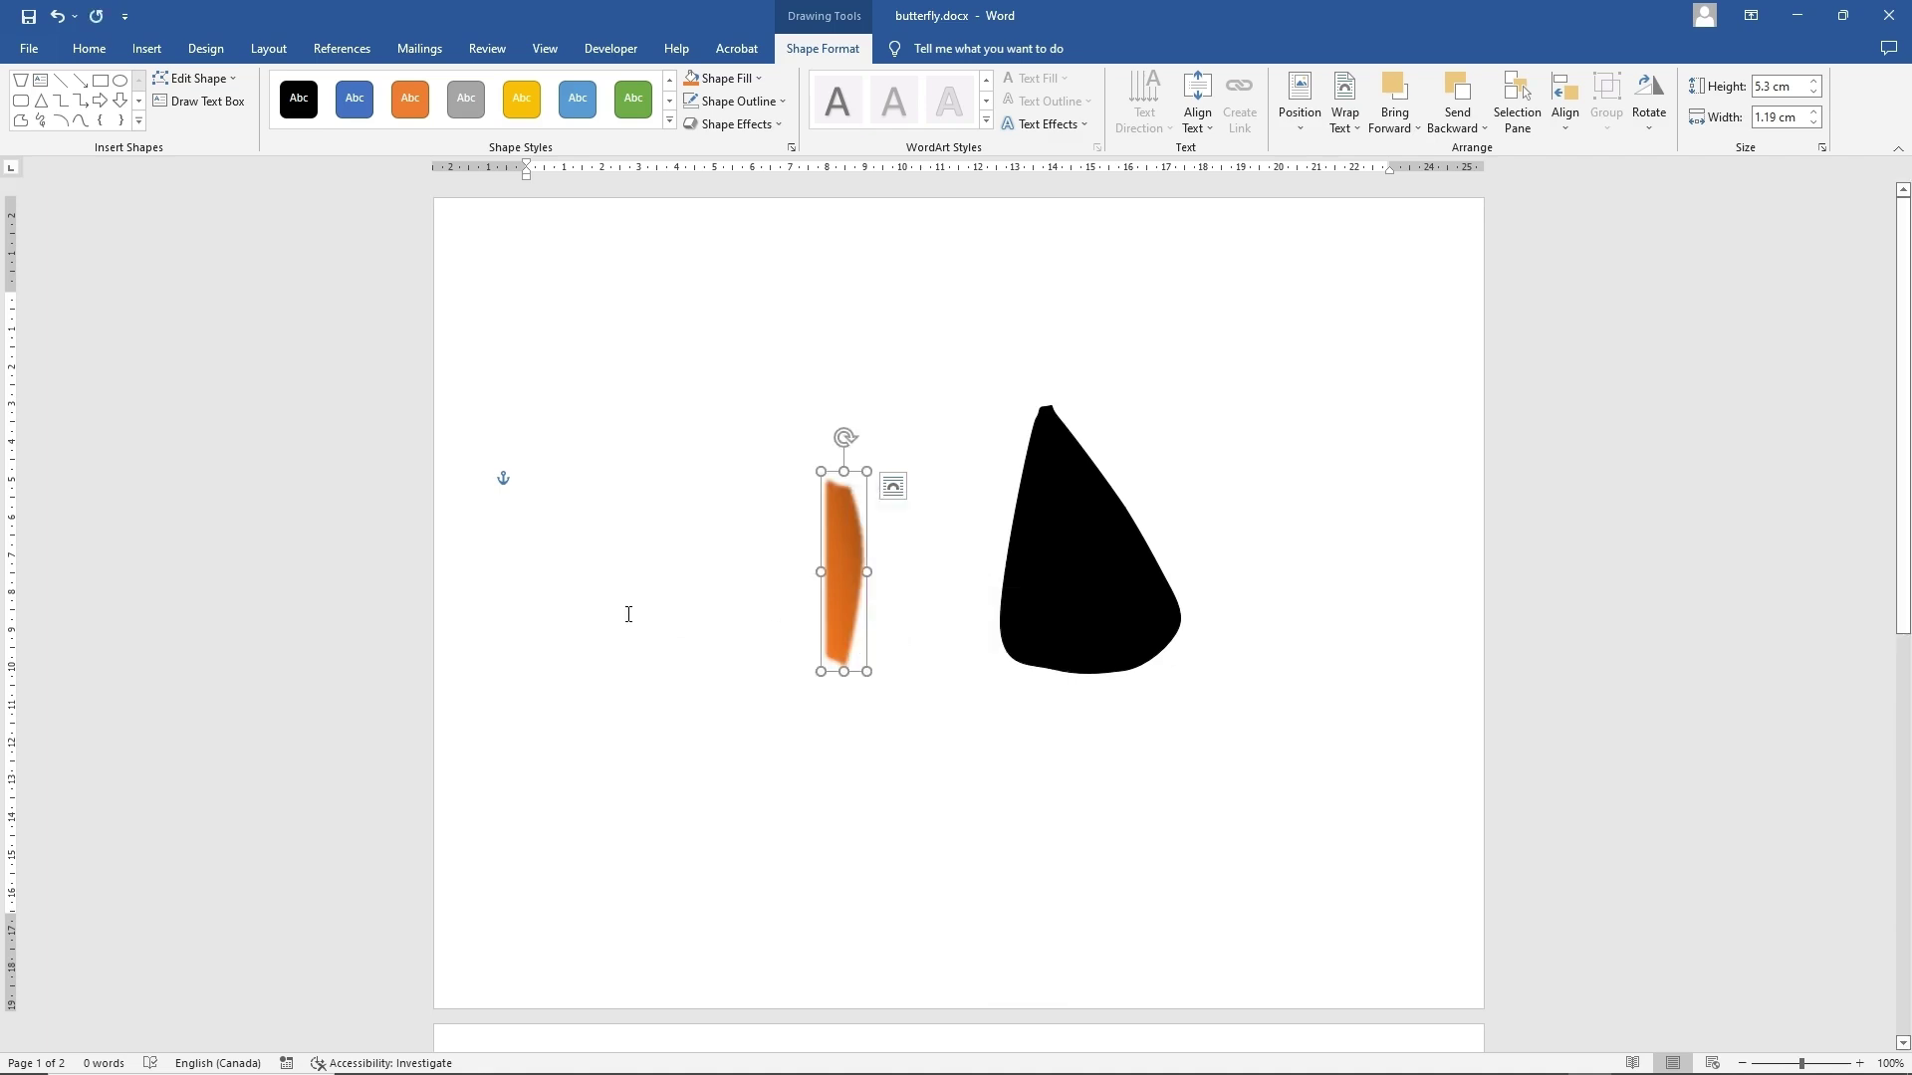
right_click(600, 622)
left_click(641, 734)
- Place the original orange shape along the black wing's left edge and rotate it slightly clockwise to follow that edge
left_click(840, 577)
left_click_drag(840, 577, 1037, 587)
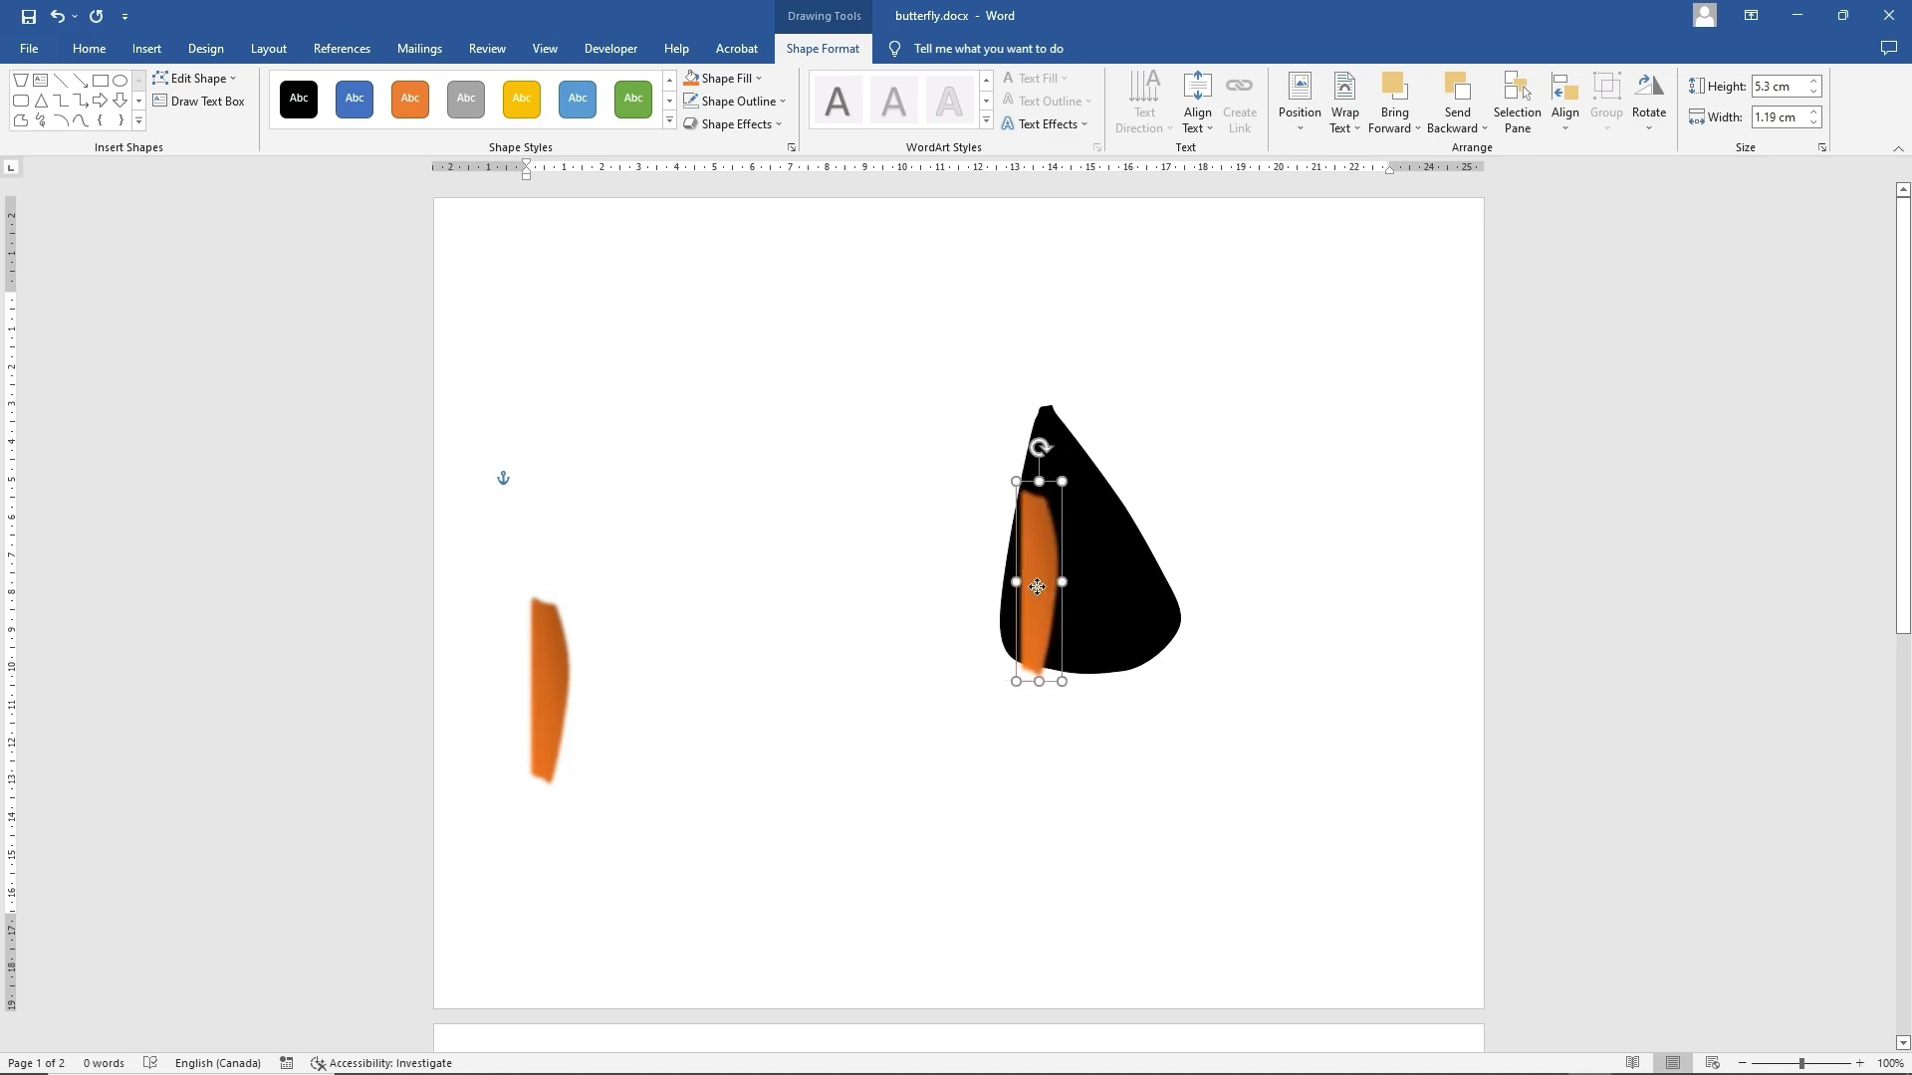
left_click_drag(1040, 447, 1056, 452)
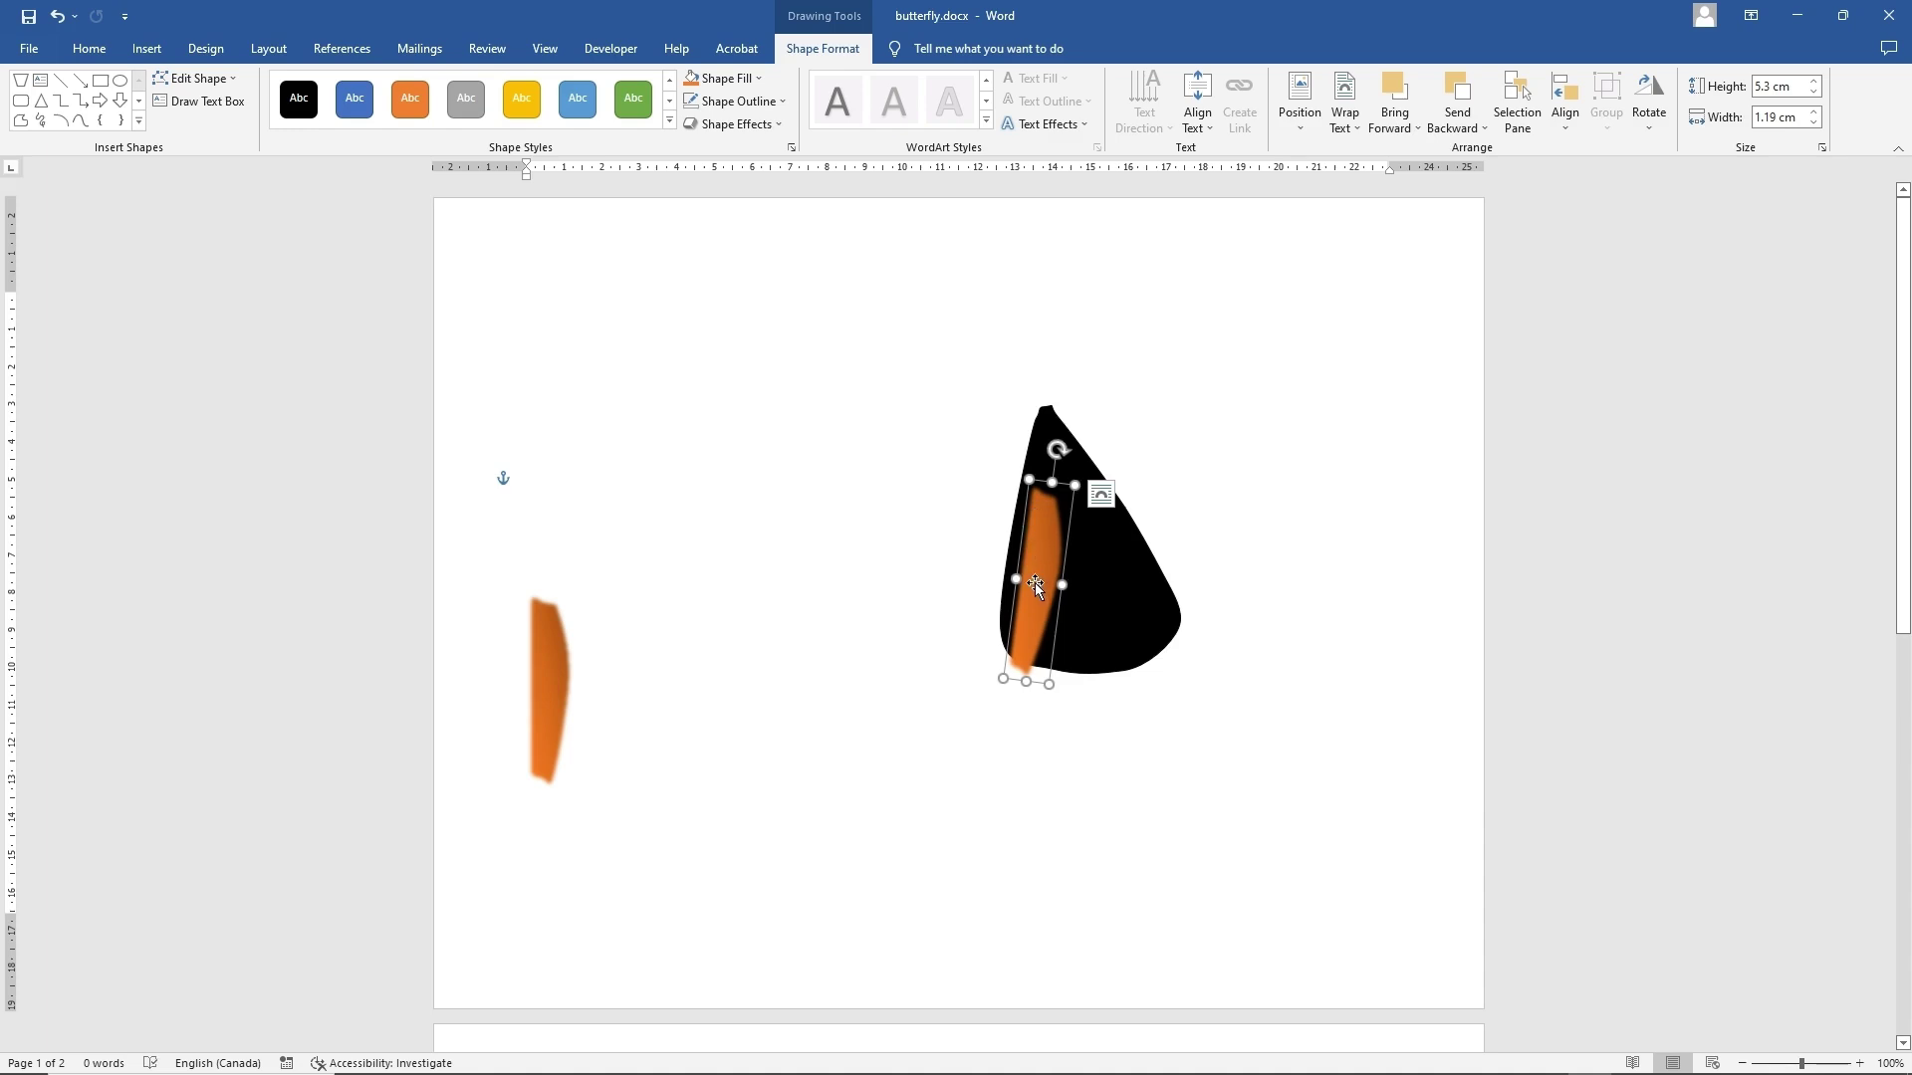
left_click_drag(1026, 588, 1029, 548)
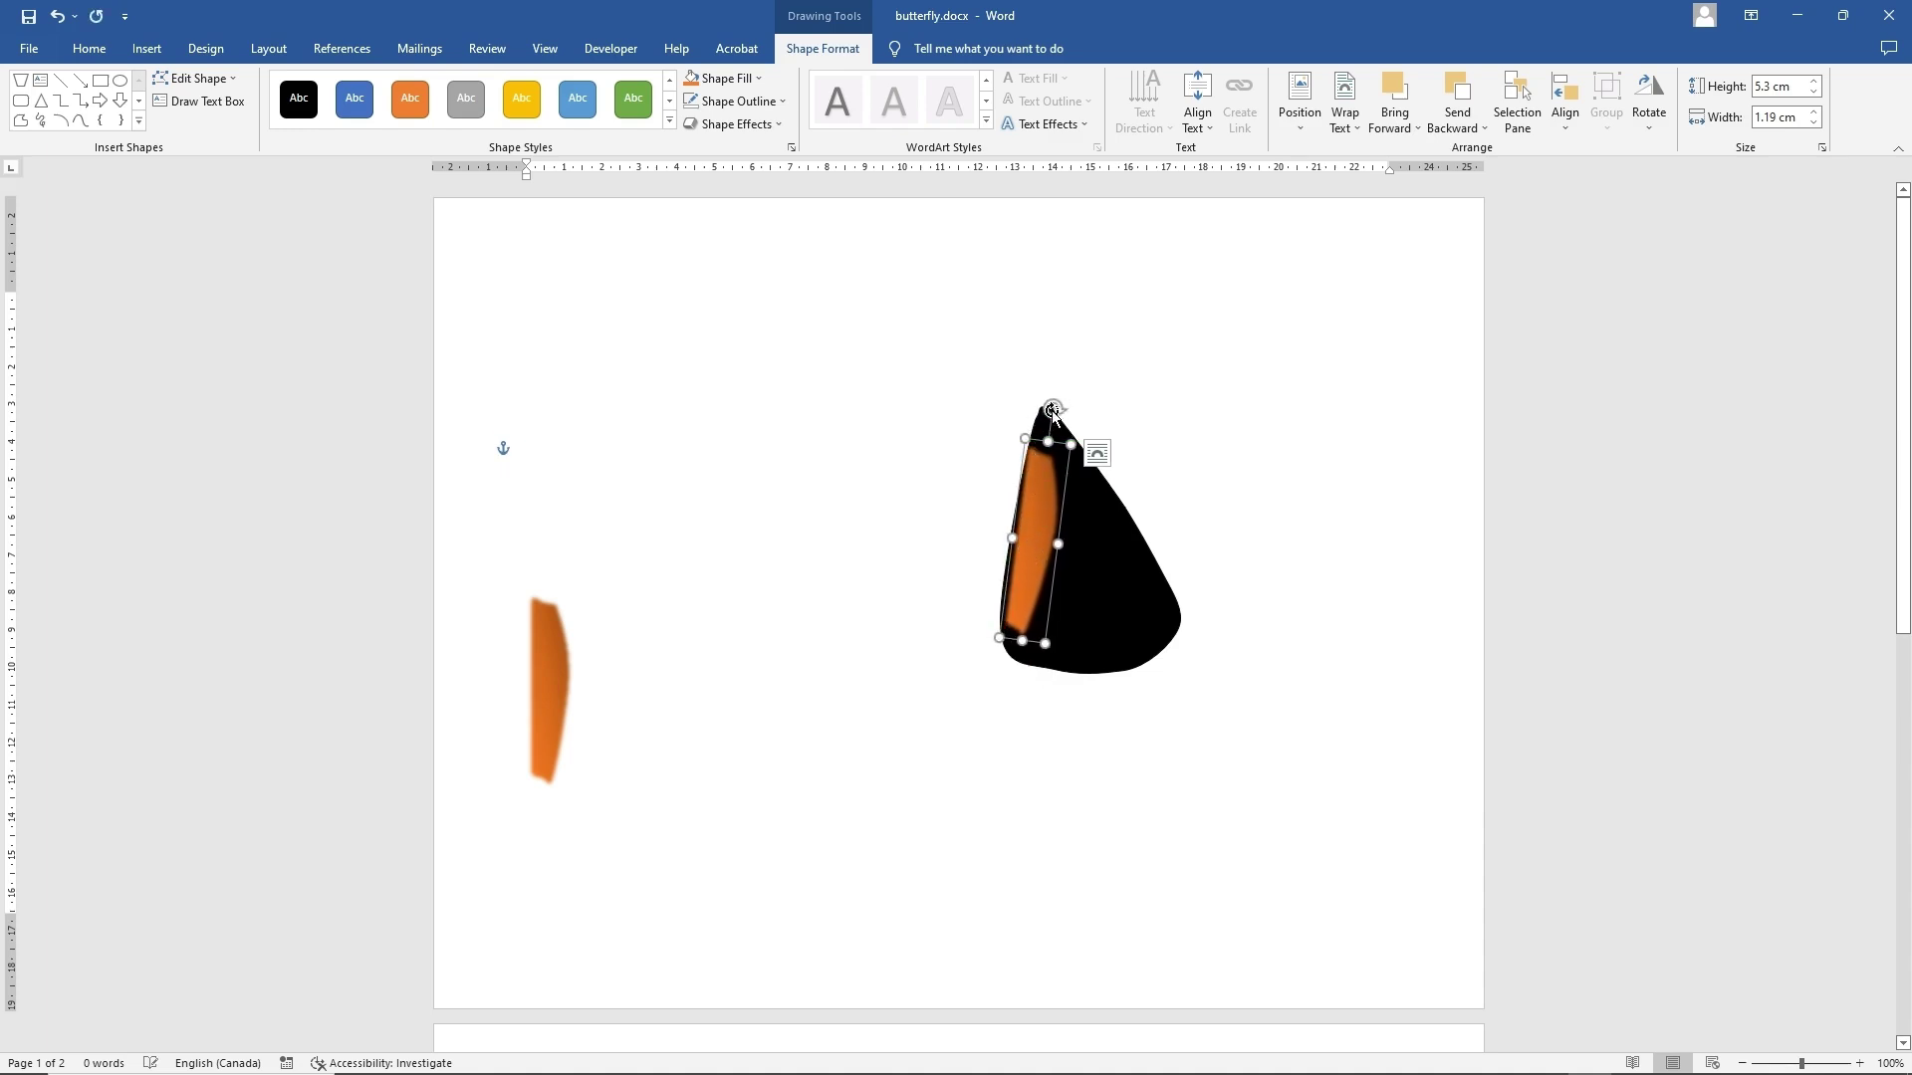
left_click_drag(1060, 408, 1063, 408)
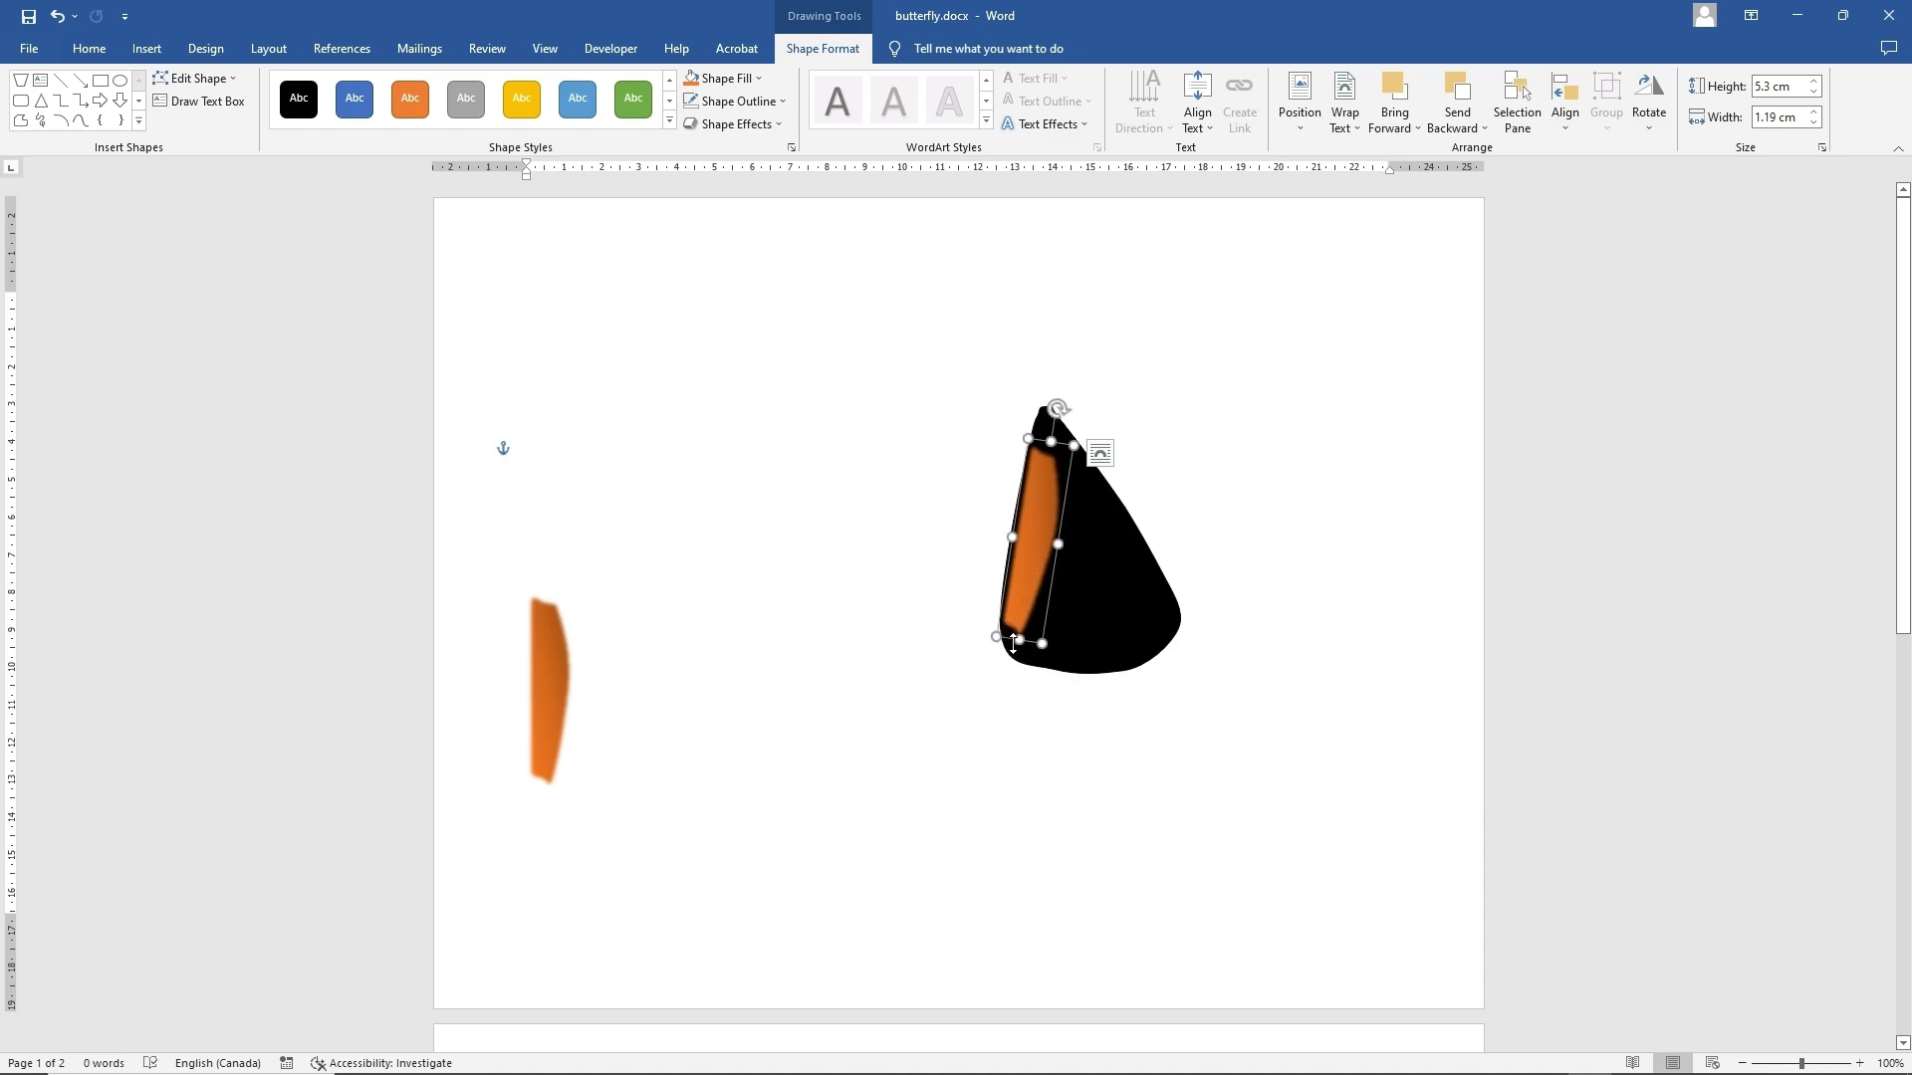
- Move the spare orange segment toward the page centre, copy it, paste a stack of duplicates, and shorten the moved segment to about half height
left_click_drag(550, 697, 759, 685)
right_click(759, 685)
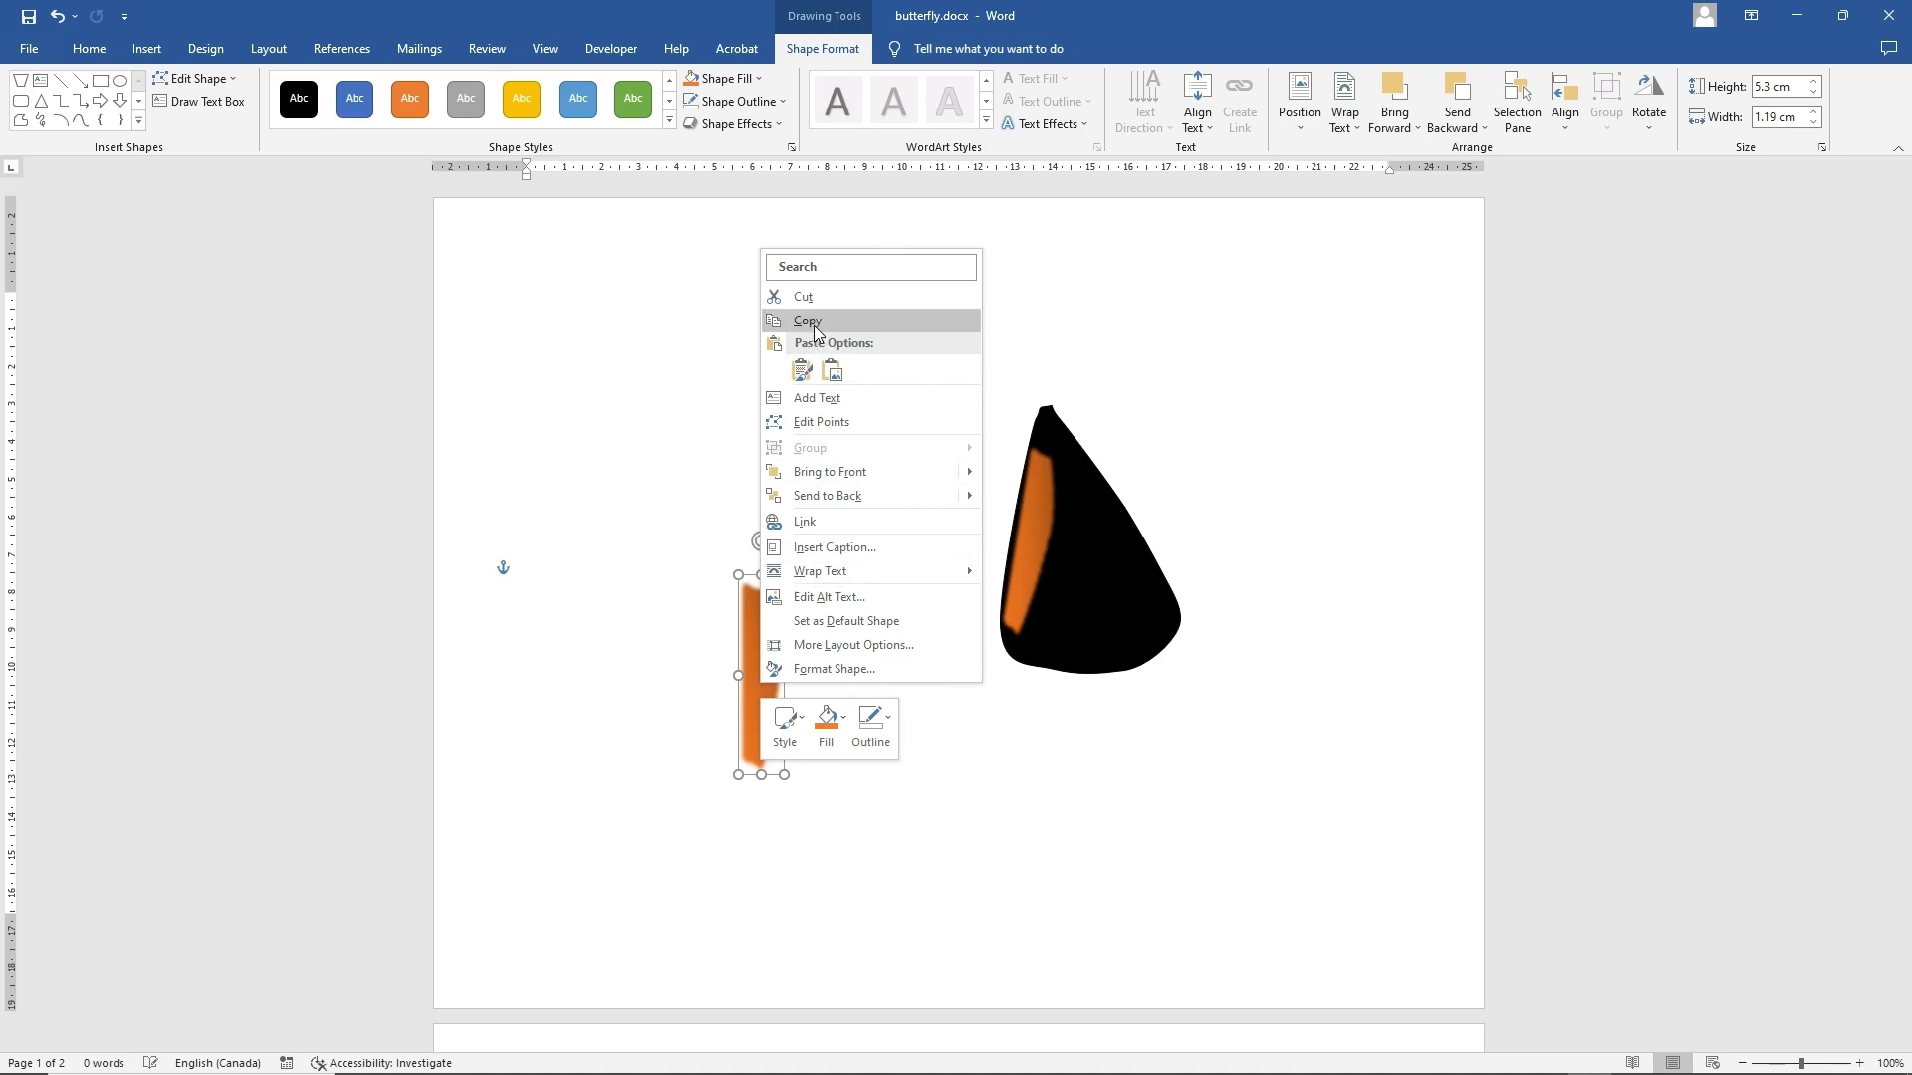
left_click(648, 664)
right_click(582, 659)
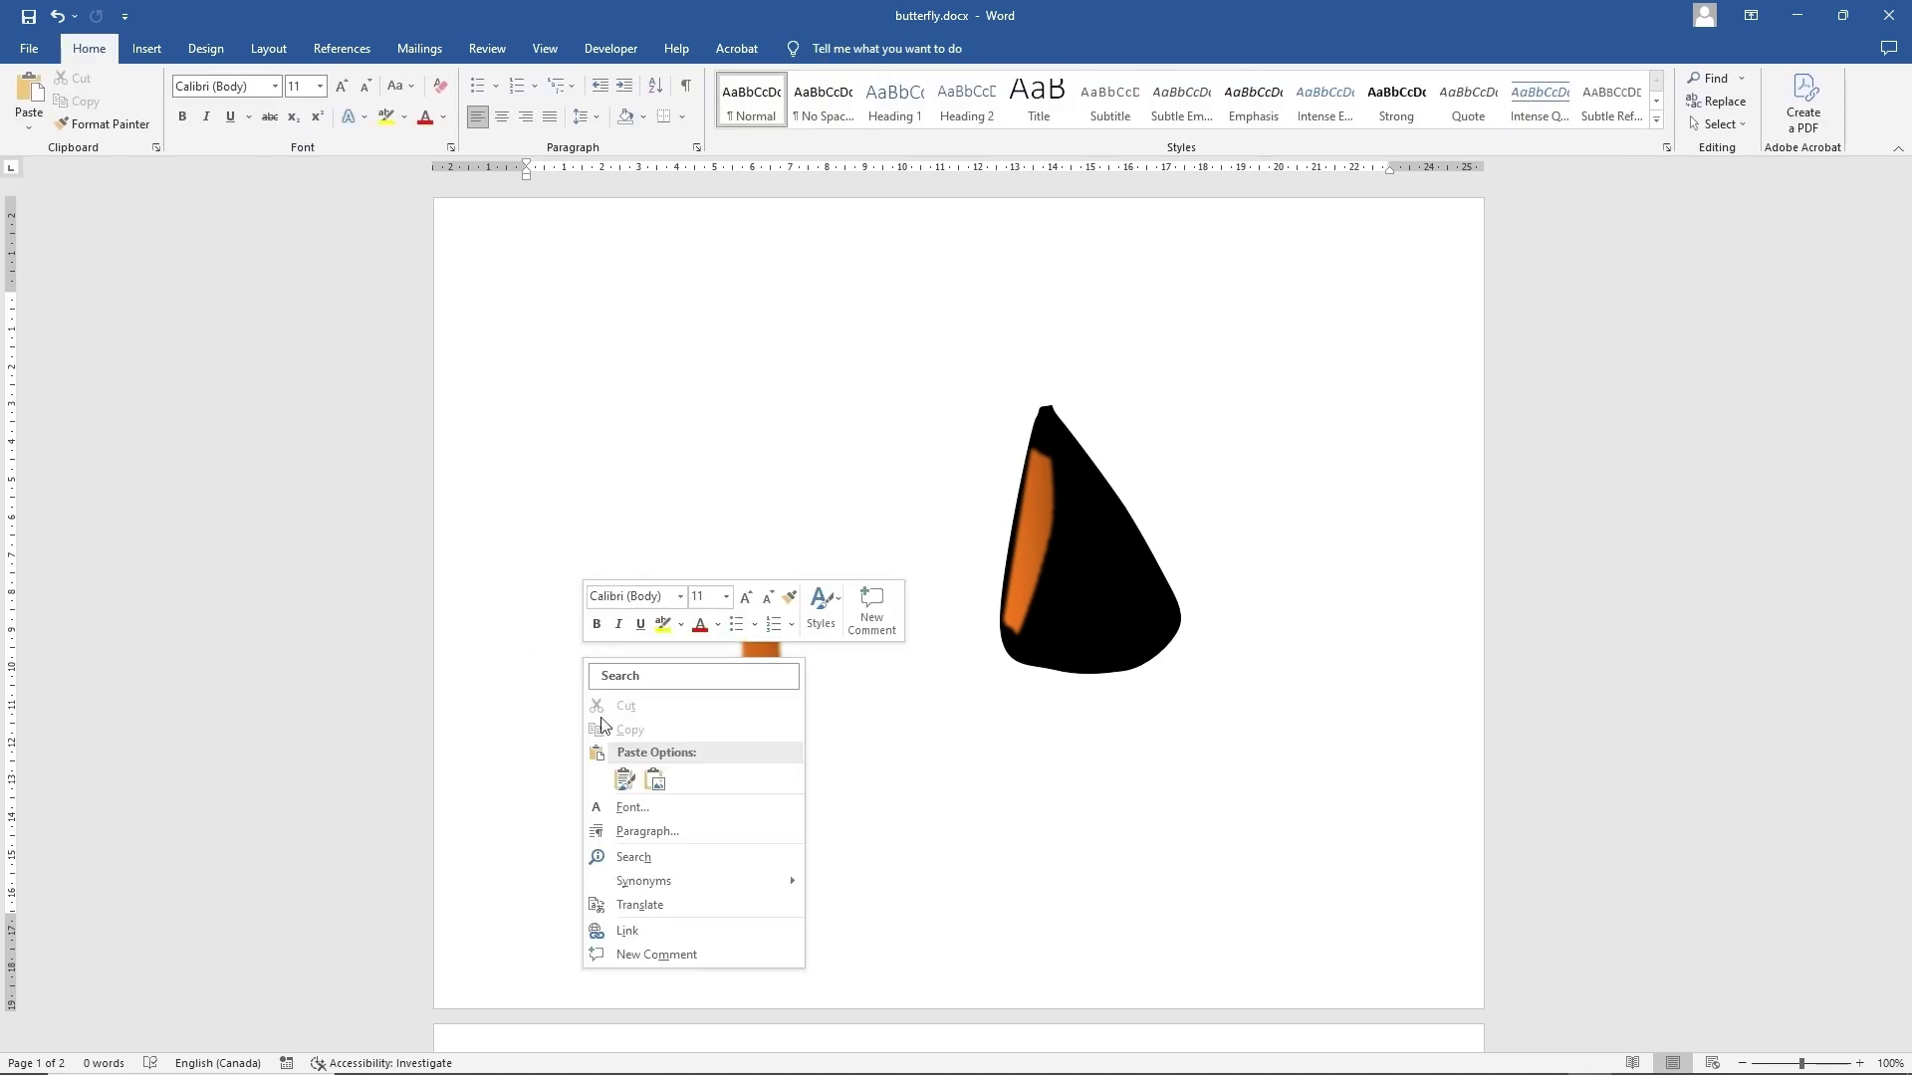
left_click(631, 782)
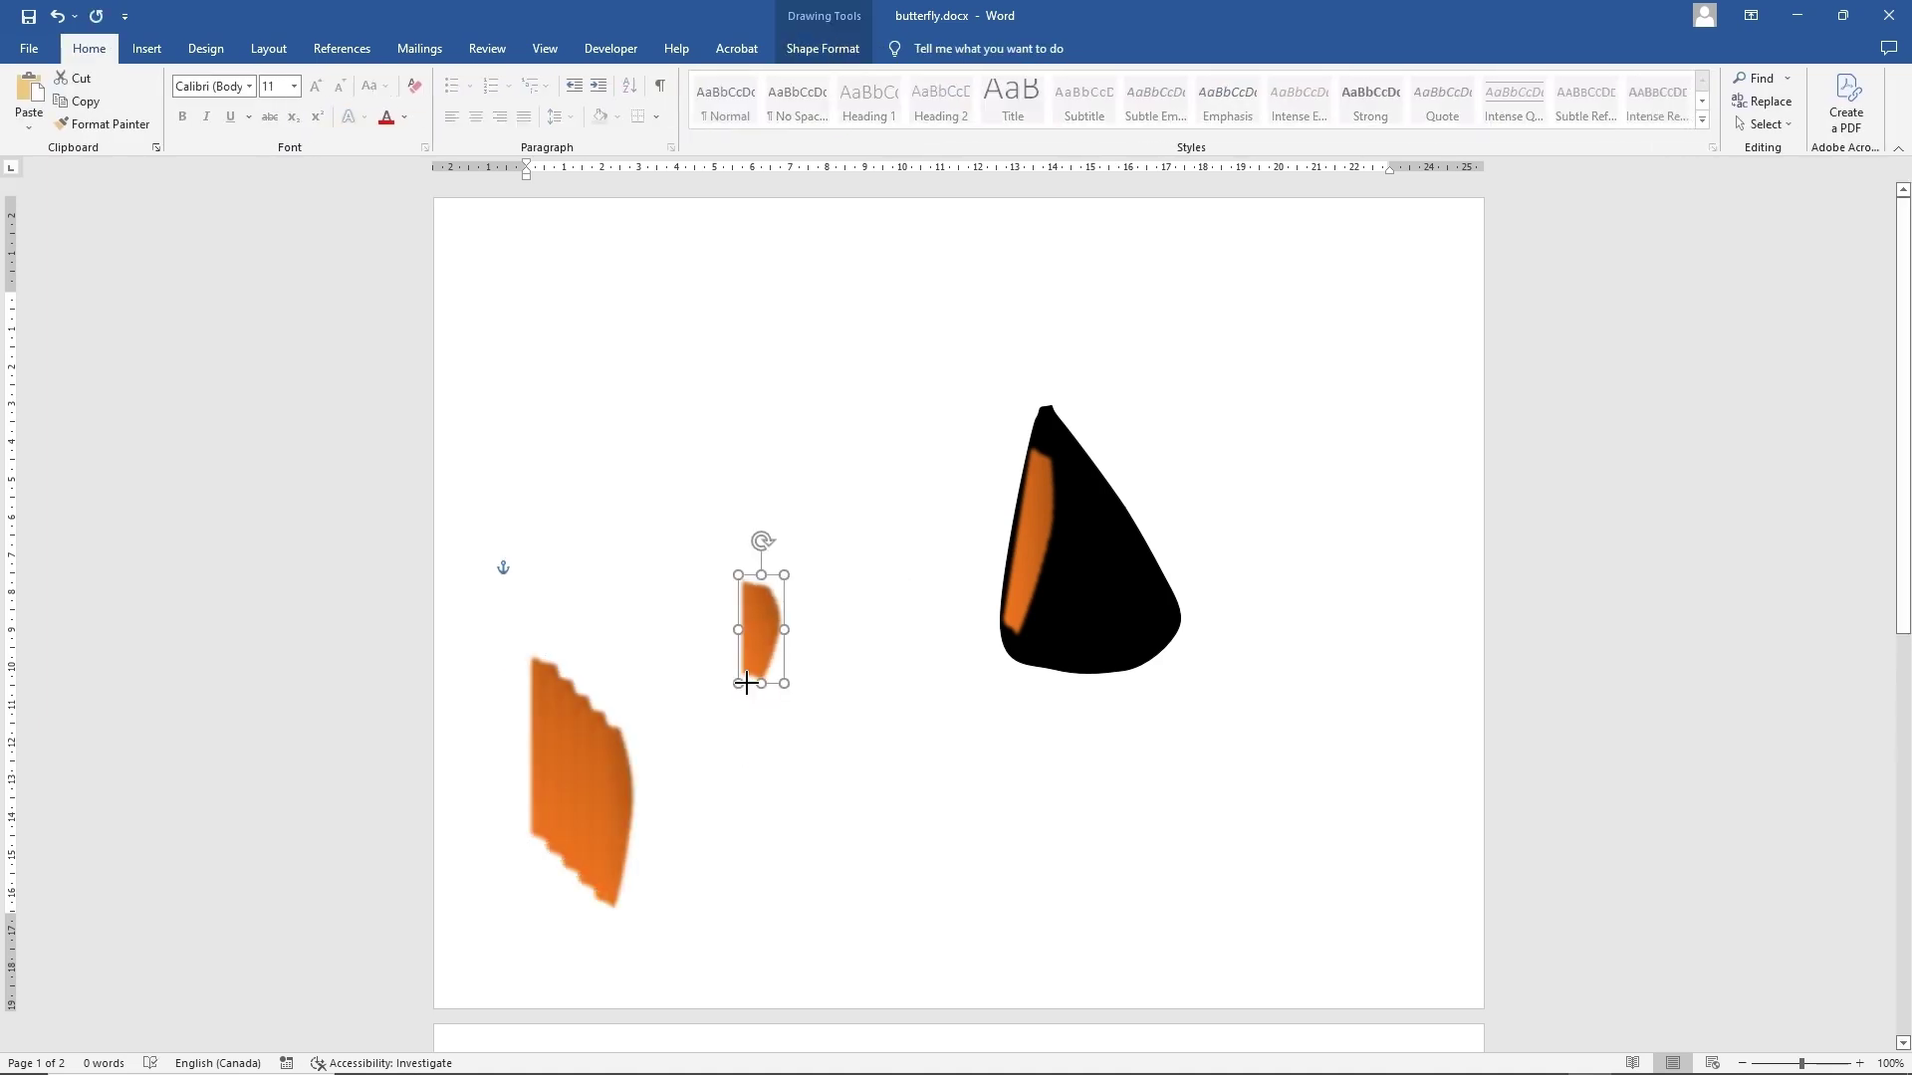
- Raise the shortened segment's top points with Edit Points, and rotate it almost upside down so its curved side faces left
right_click(765, 630)
left_click(811, 795)
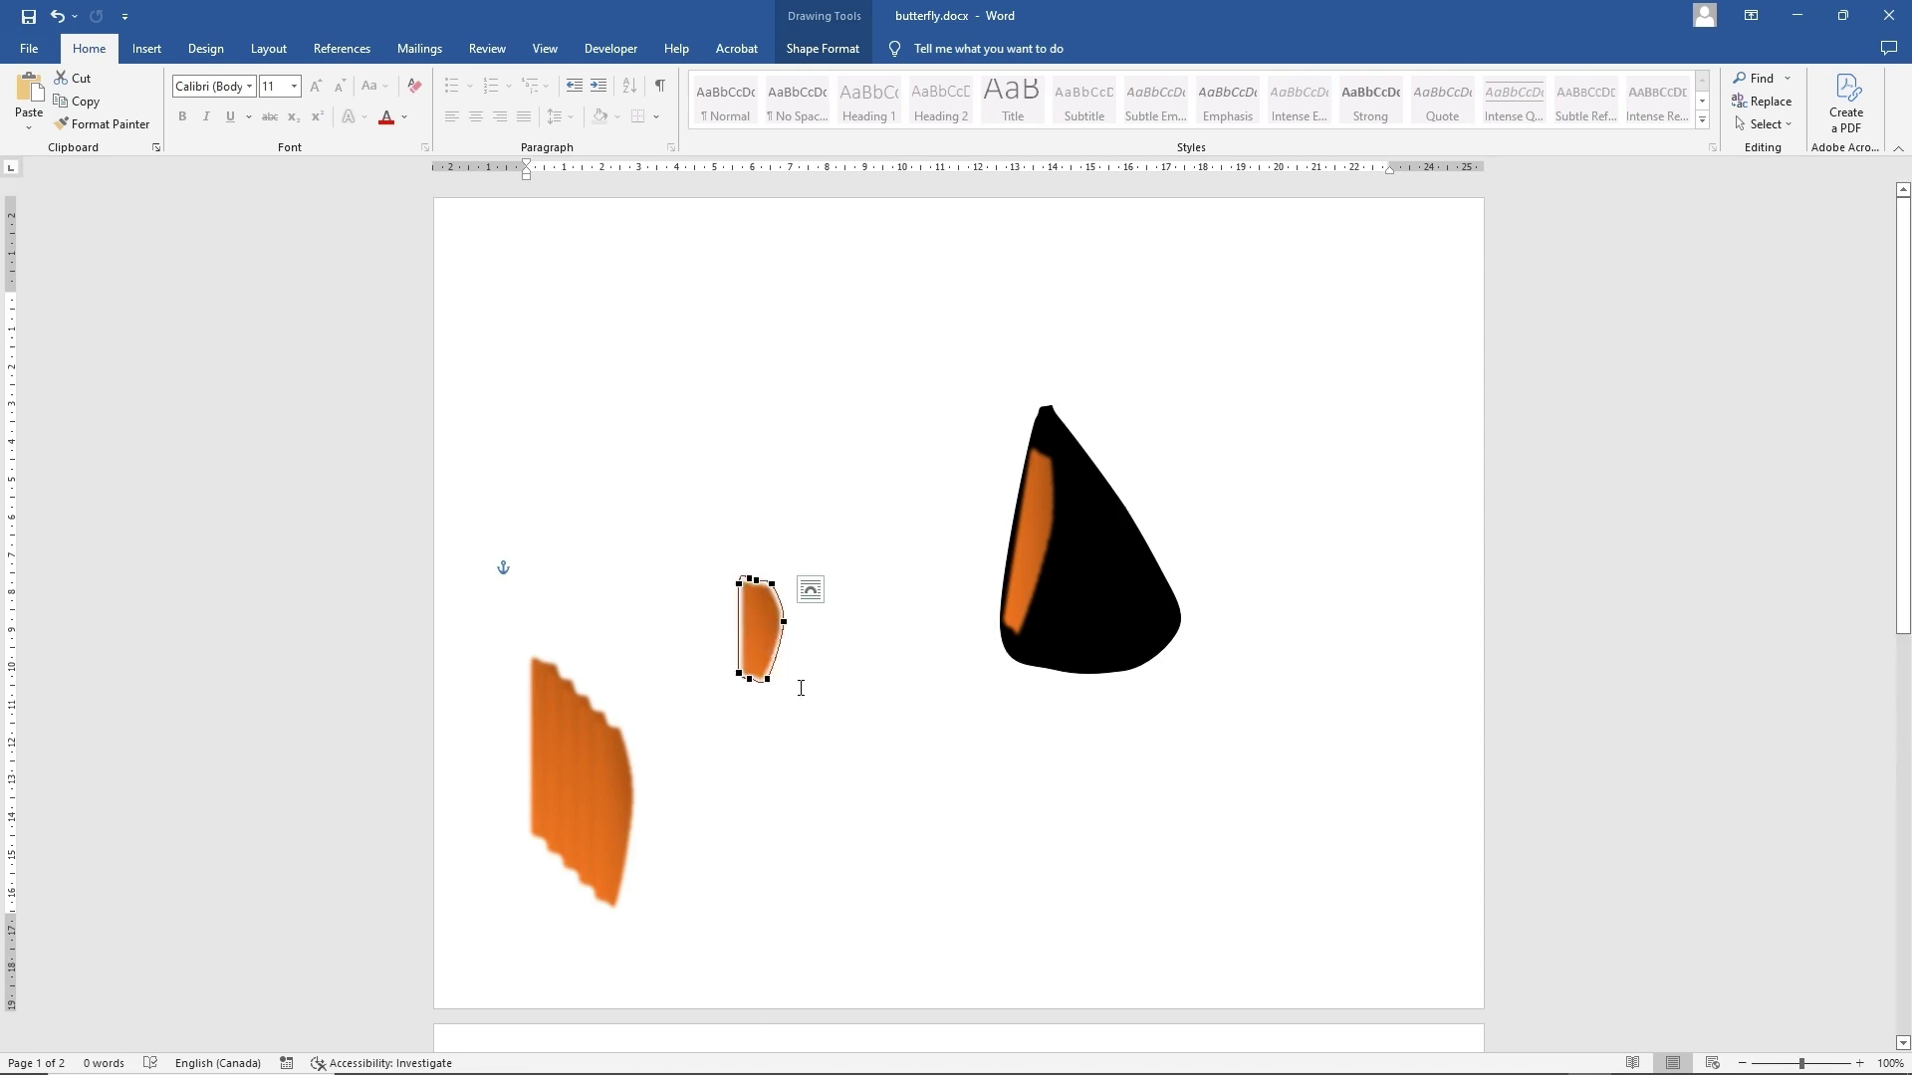
left_click_drag(755, 577, 742, 566)
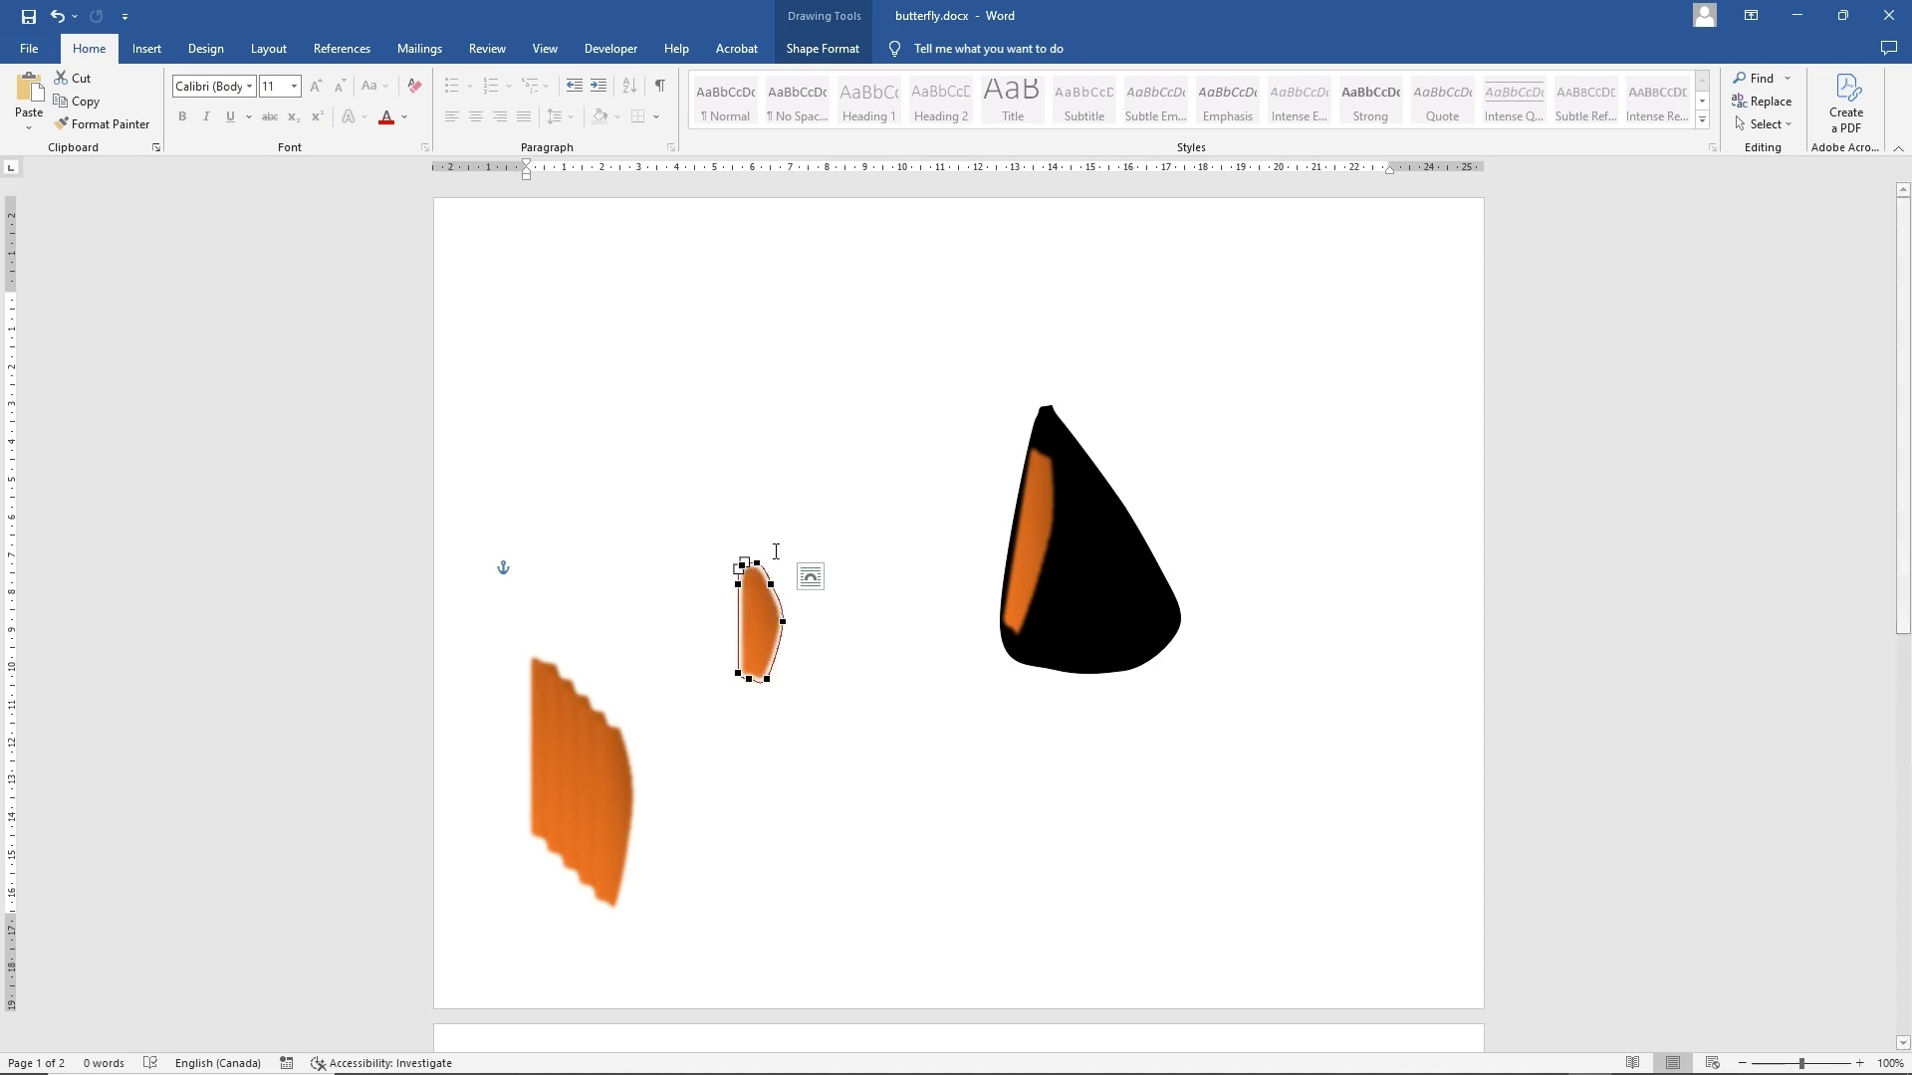
left_click(761, 653)
left_click_drag(761, 529, 765, 724)
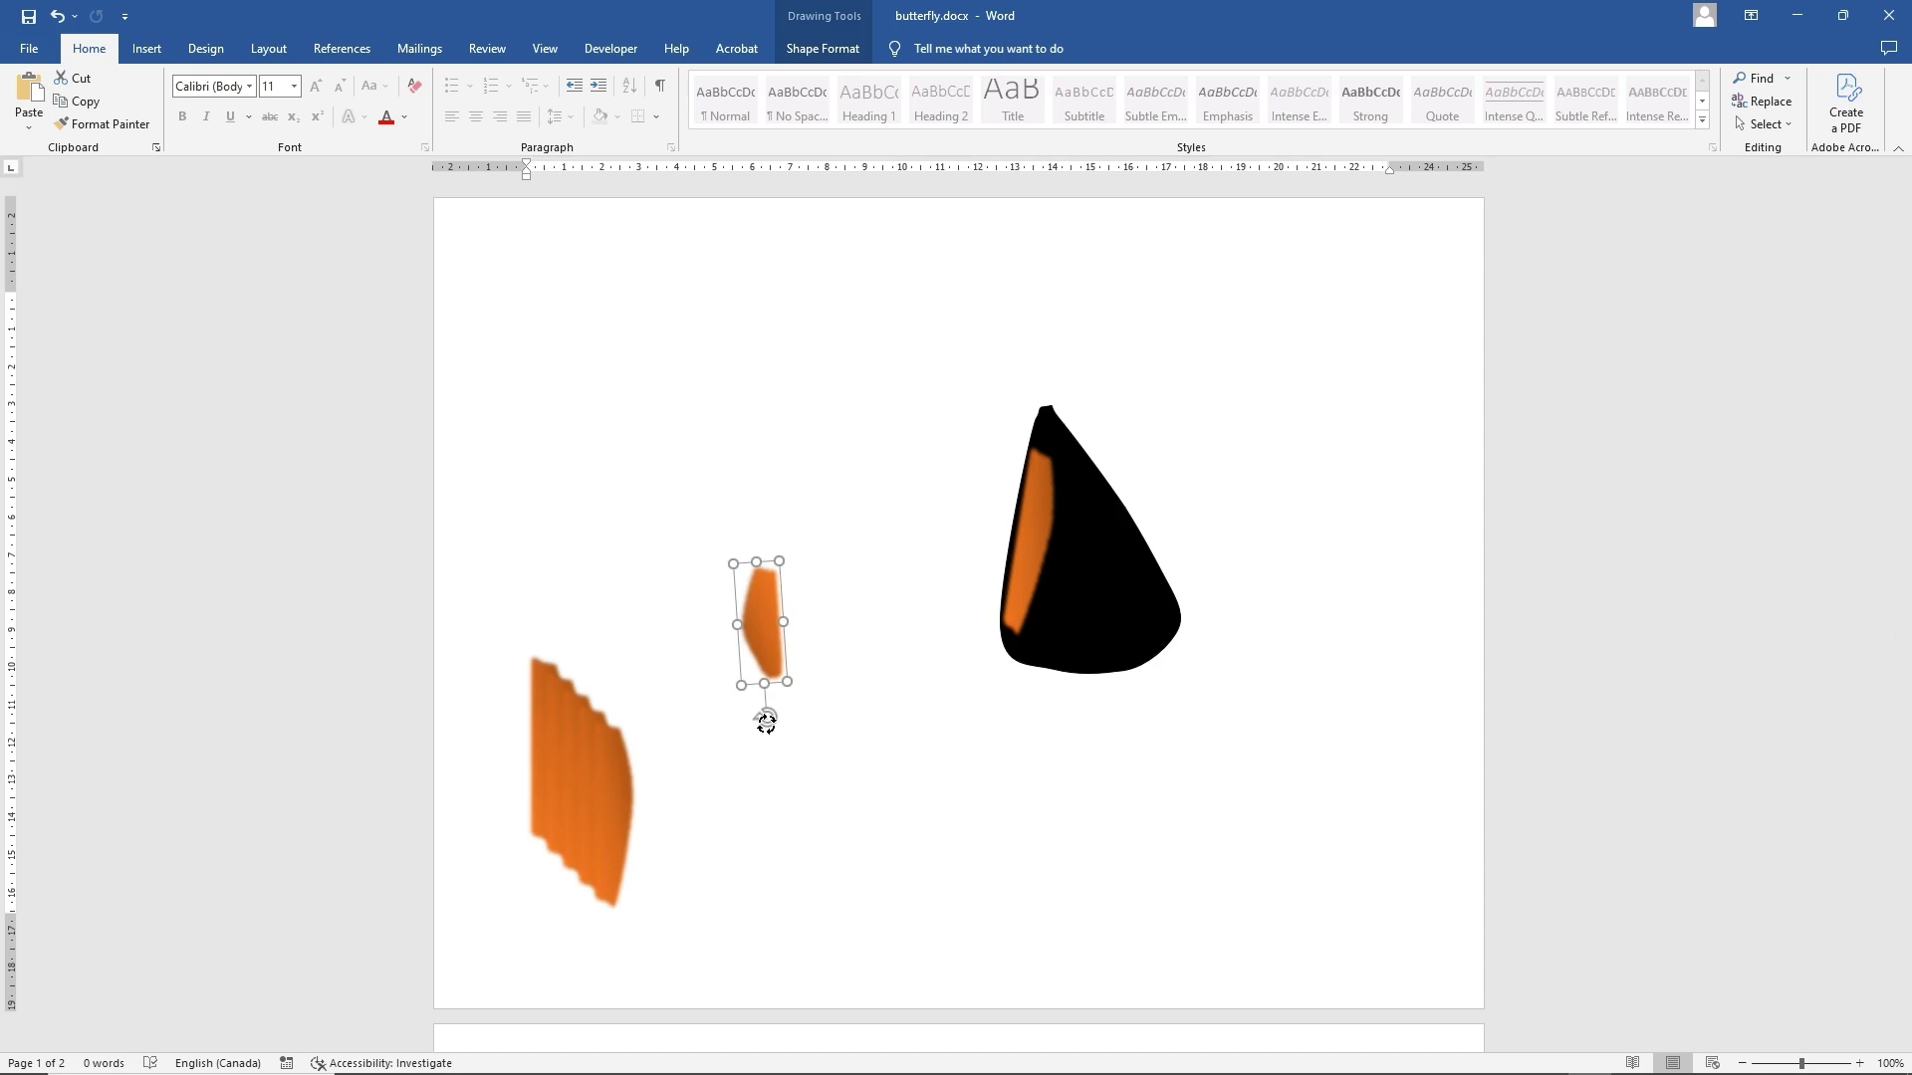
left_click_drag(766, 724, 766, 718)
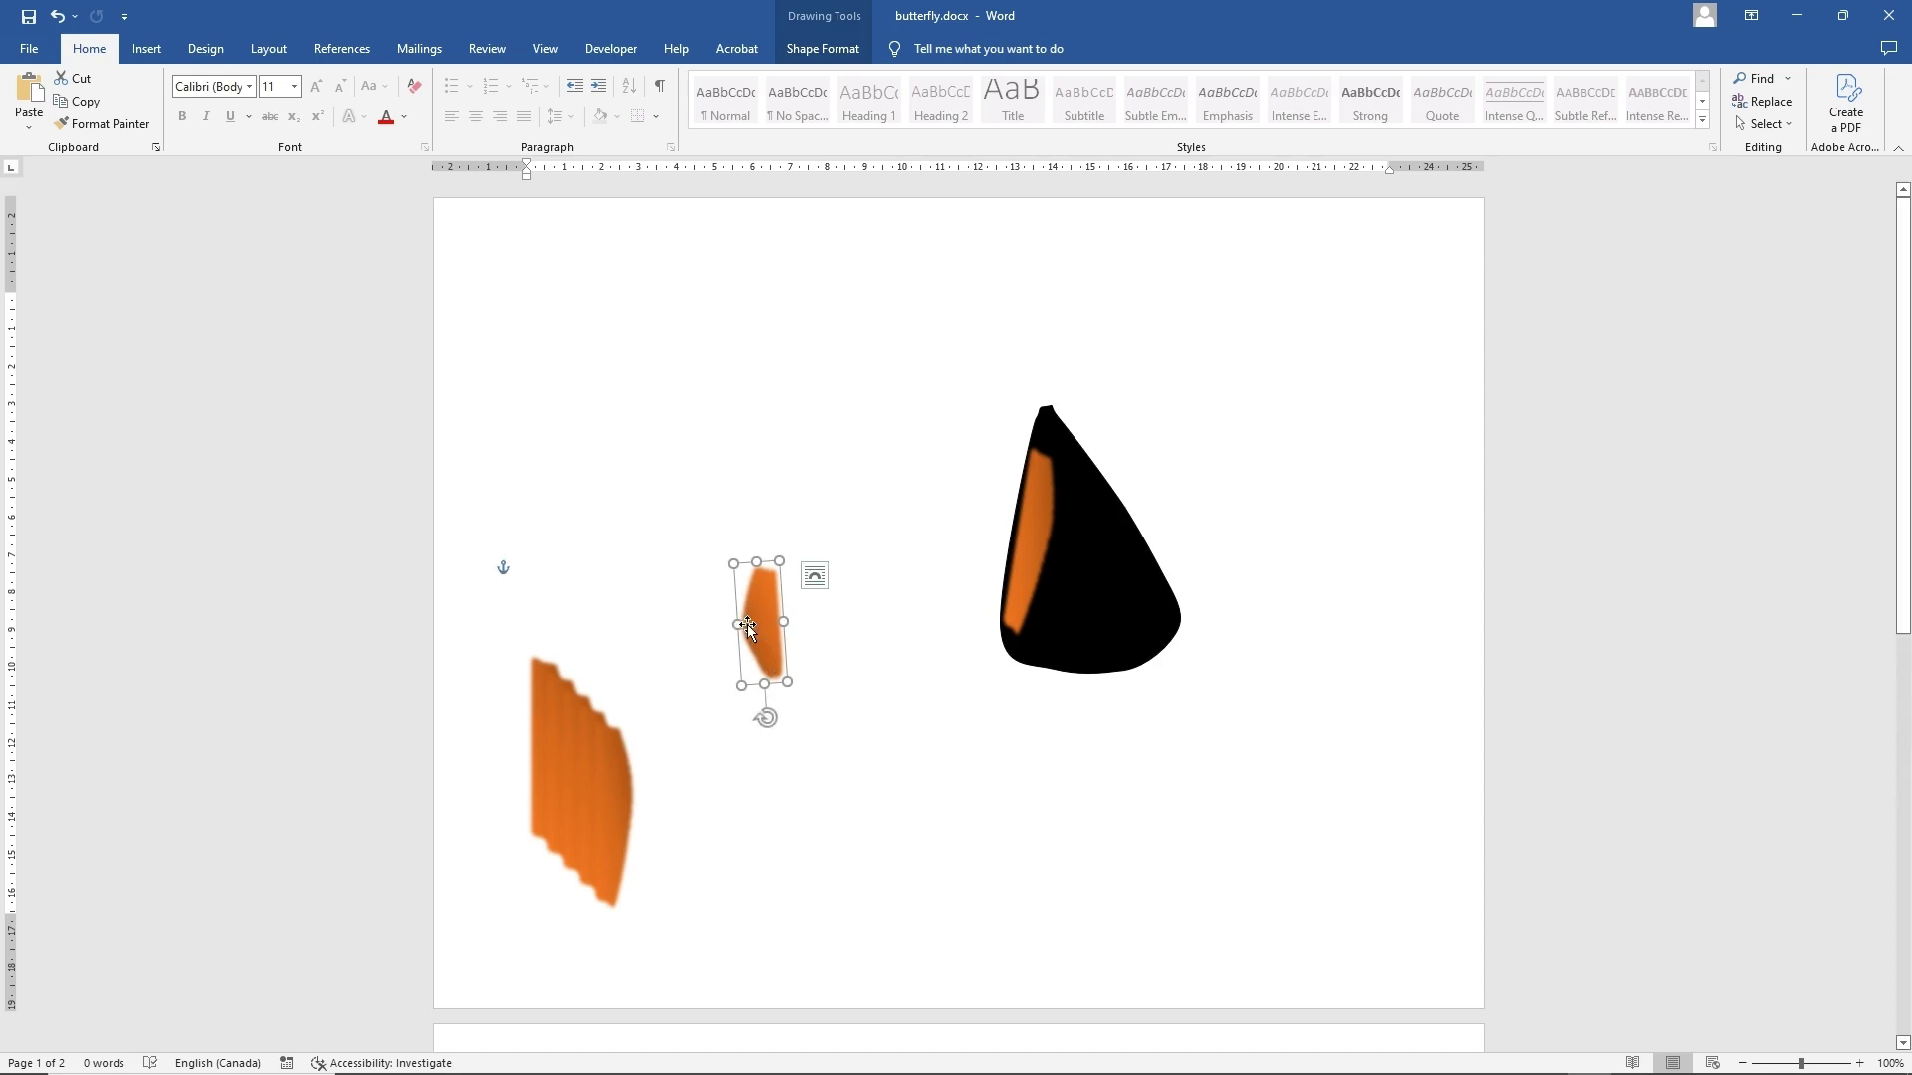
- Bow the small segment's right edge outward with Edit Points and delete its upper-right point to taper the top into a raised tip
left_click_drag(739, 623, 749, 626)
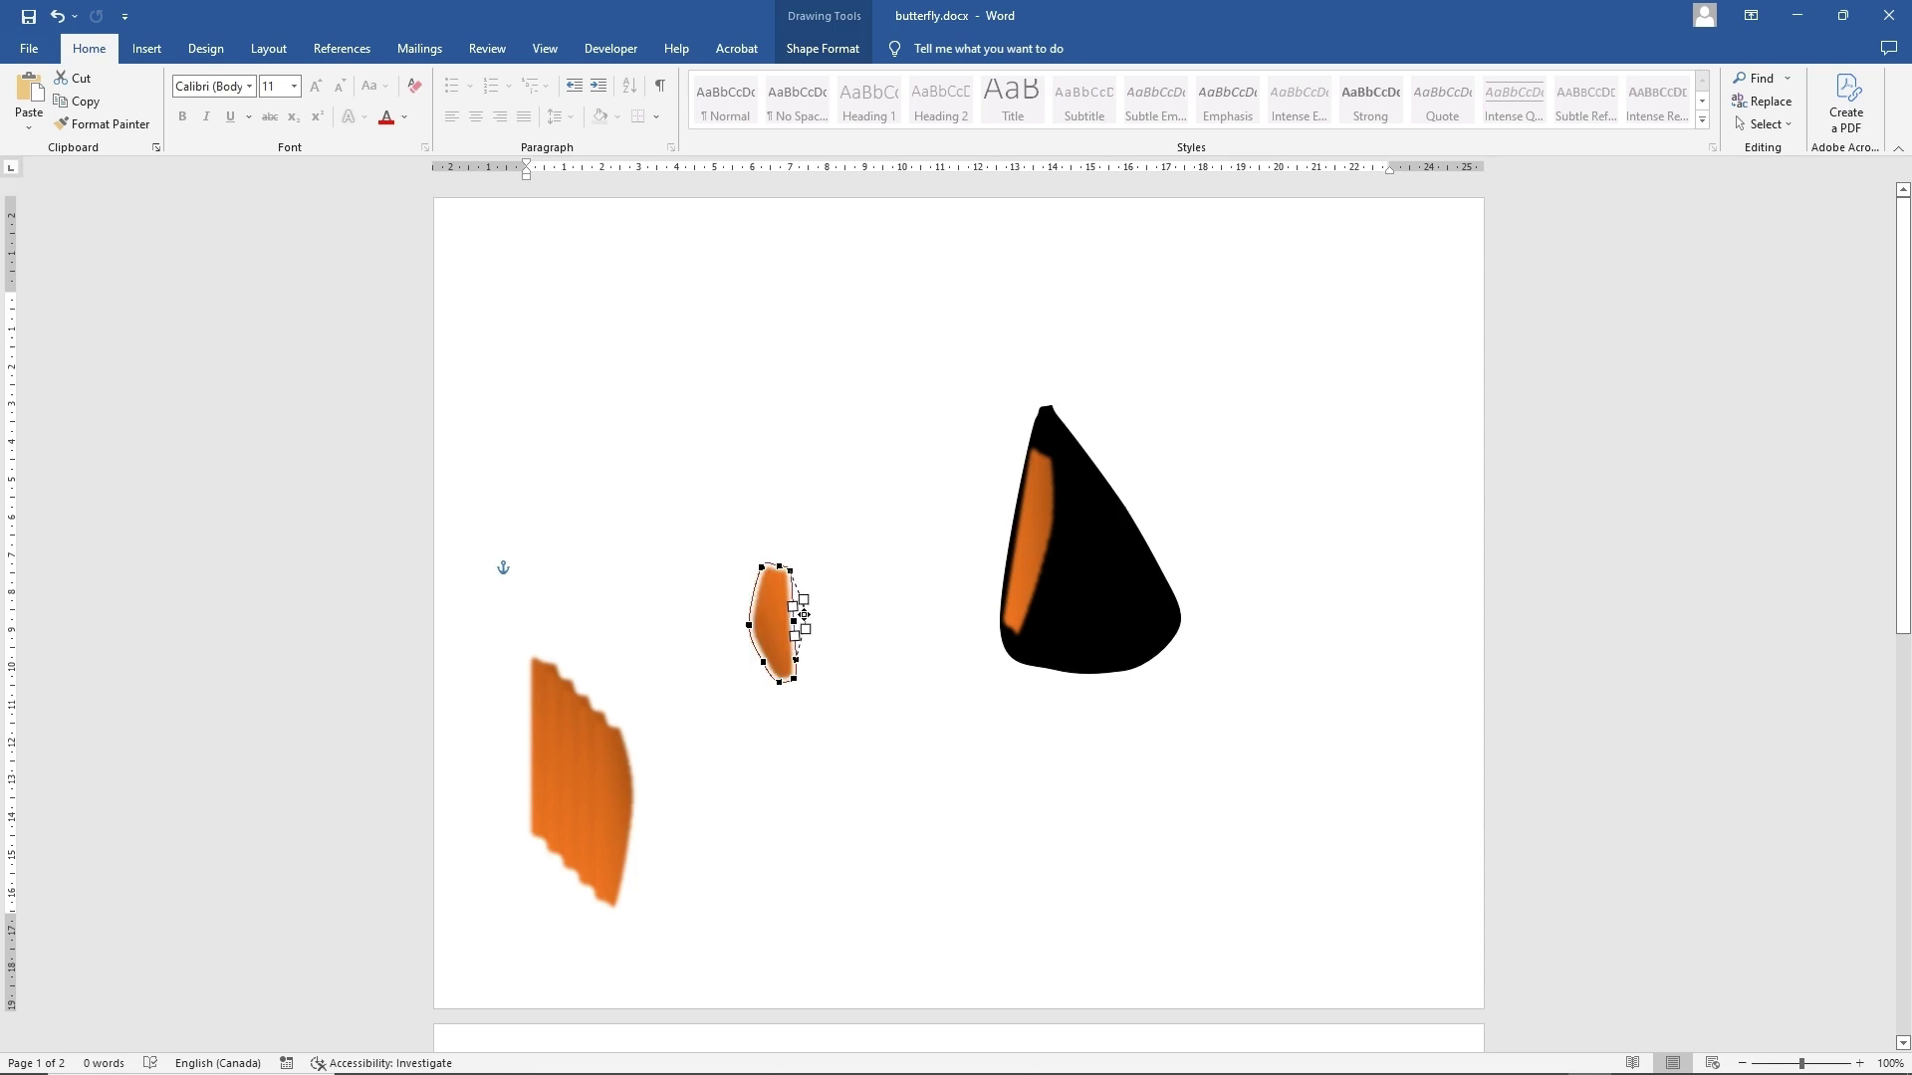
left_click_drag(795, 615, 803, 615)
left_click_drag(794, 660, 801, 661)
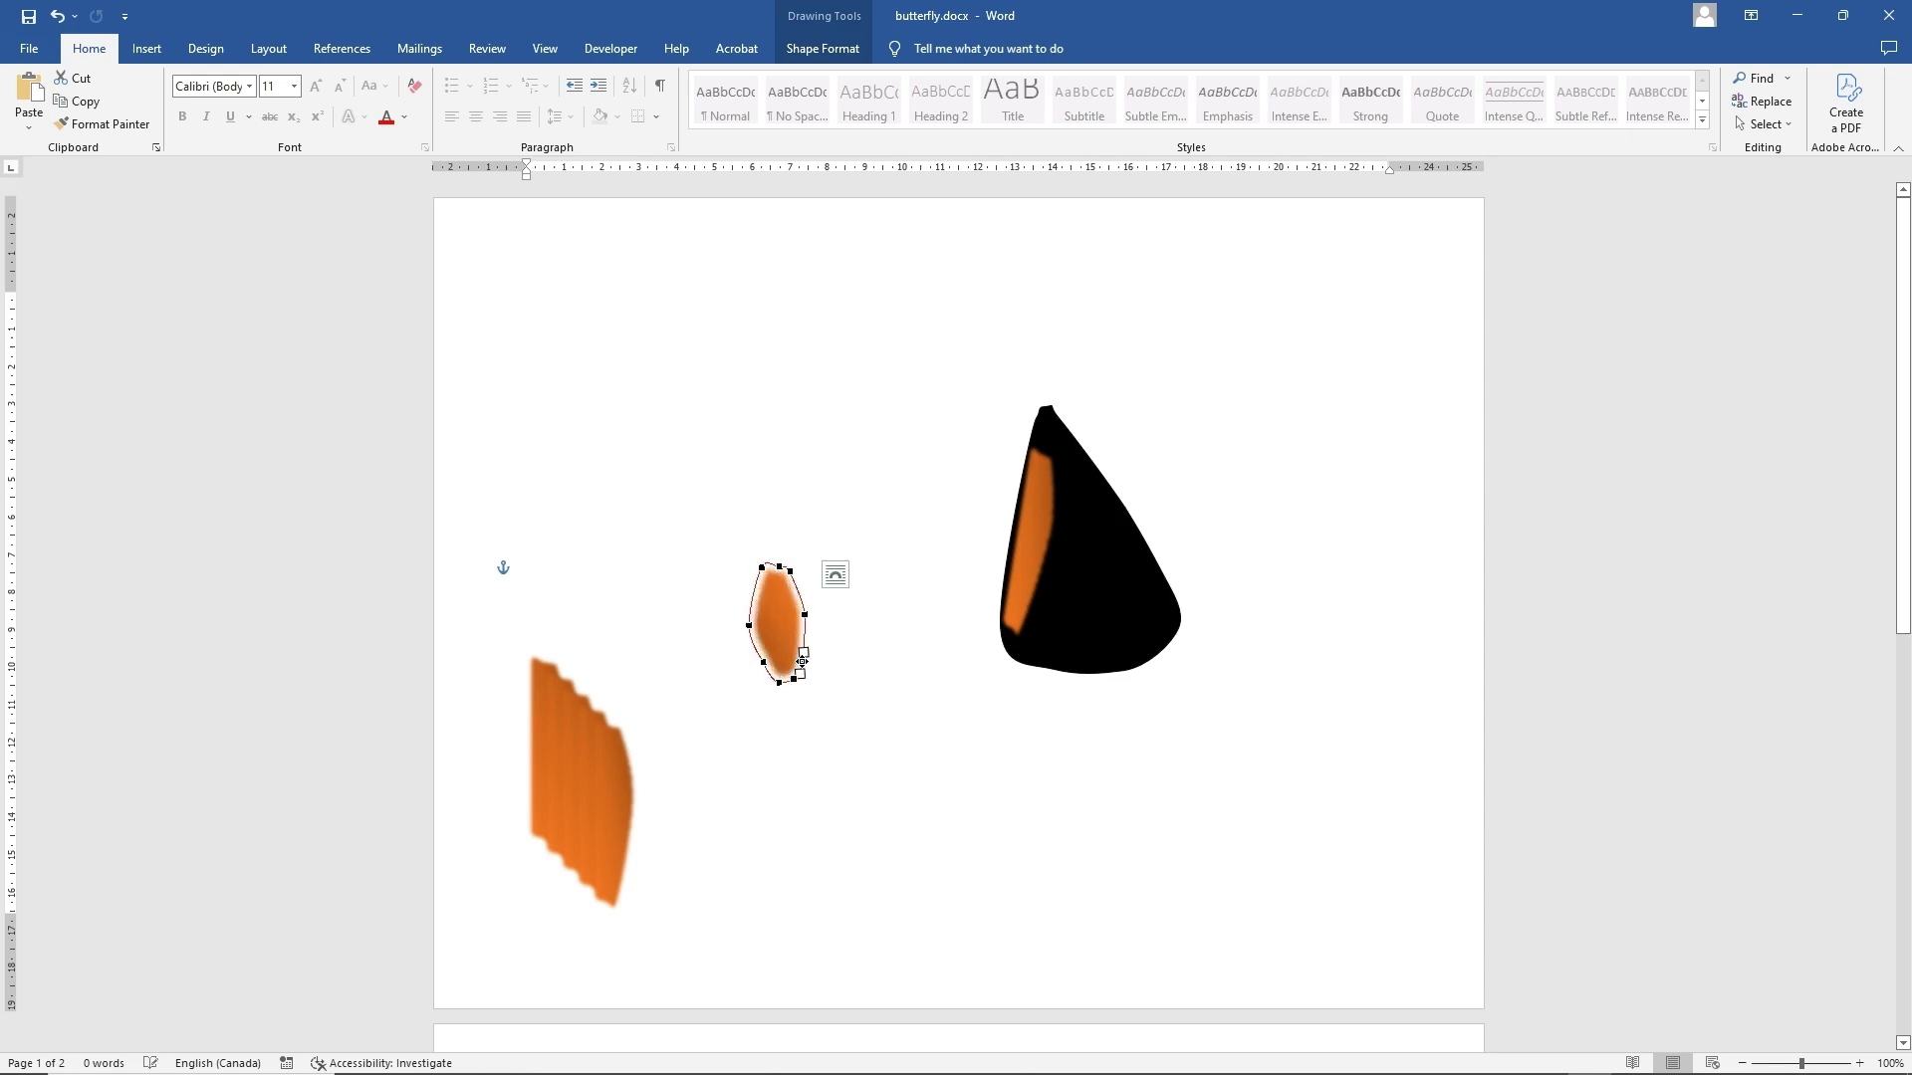
right_click(791, 571)
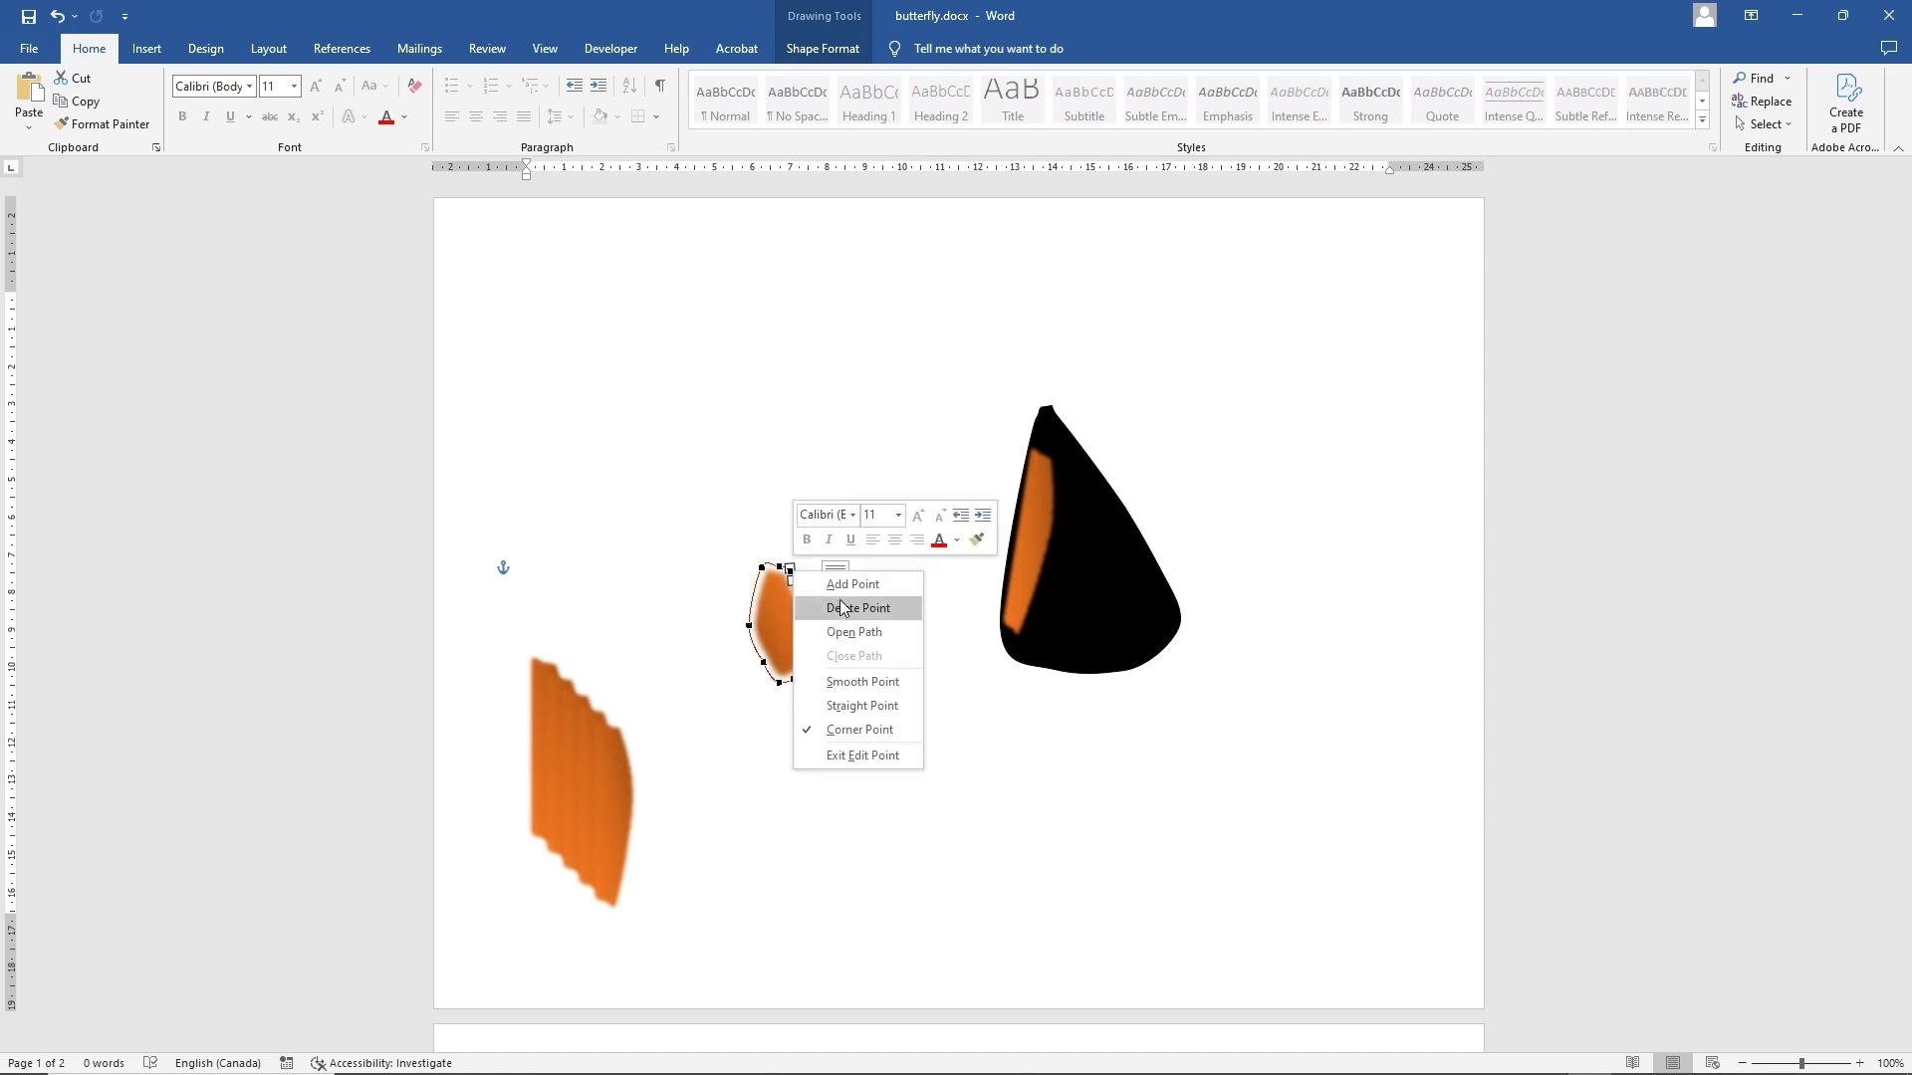
left_click(843, 606)
mouse_move(781, 572)
left_mouse_down()
mouse_move(788, 594)
mouse_move(765, 546)
left_mouse_up()
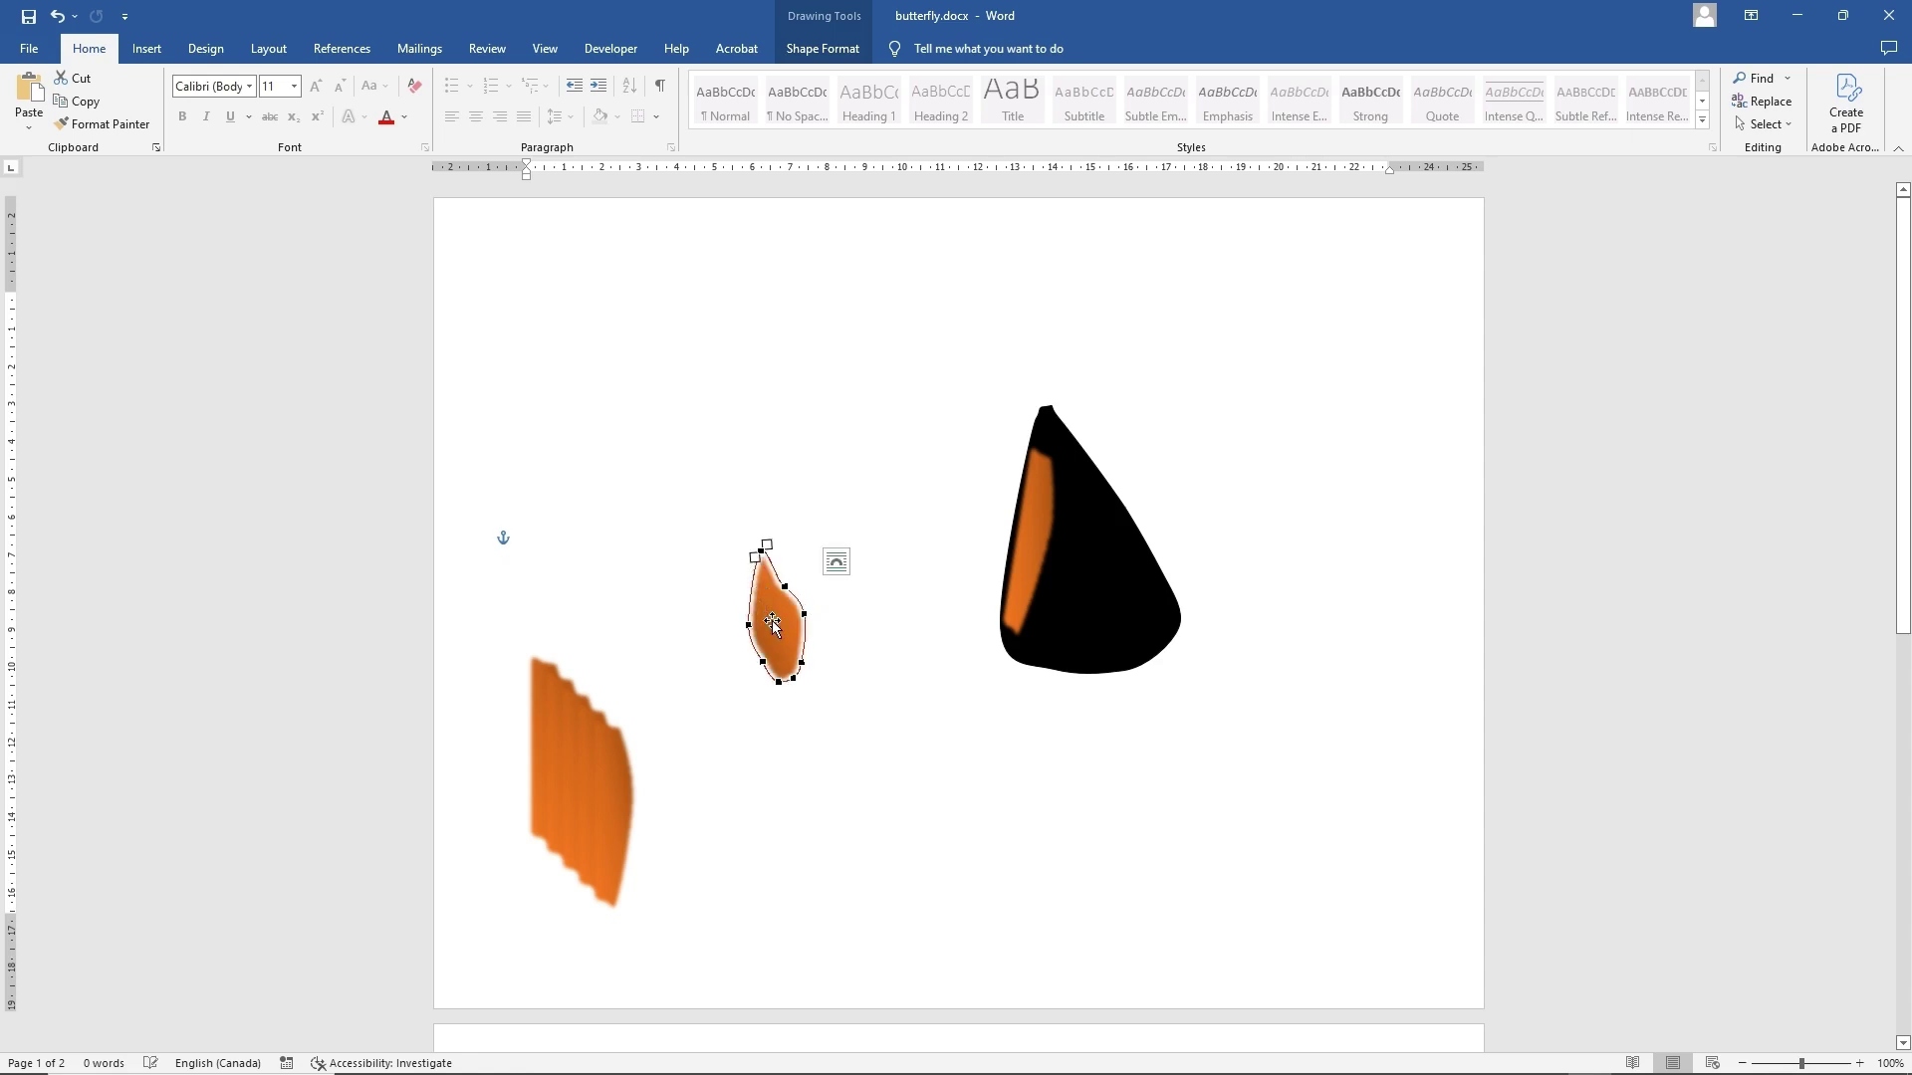
- Place the tapered segment in the black wing's upper part beside the first orange segment, tilted along the wing's right edge
left_click(801, 627)
left_click_drag(801, 627, 1086, 530)
left_click(786, 588)
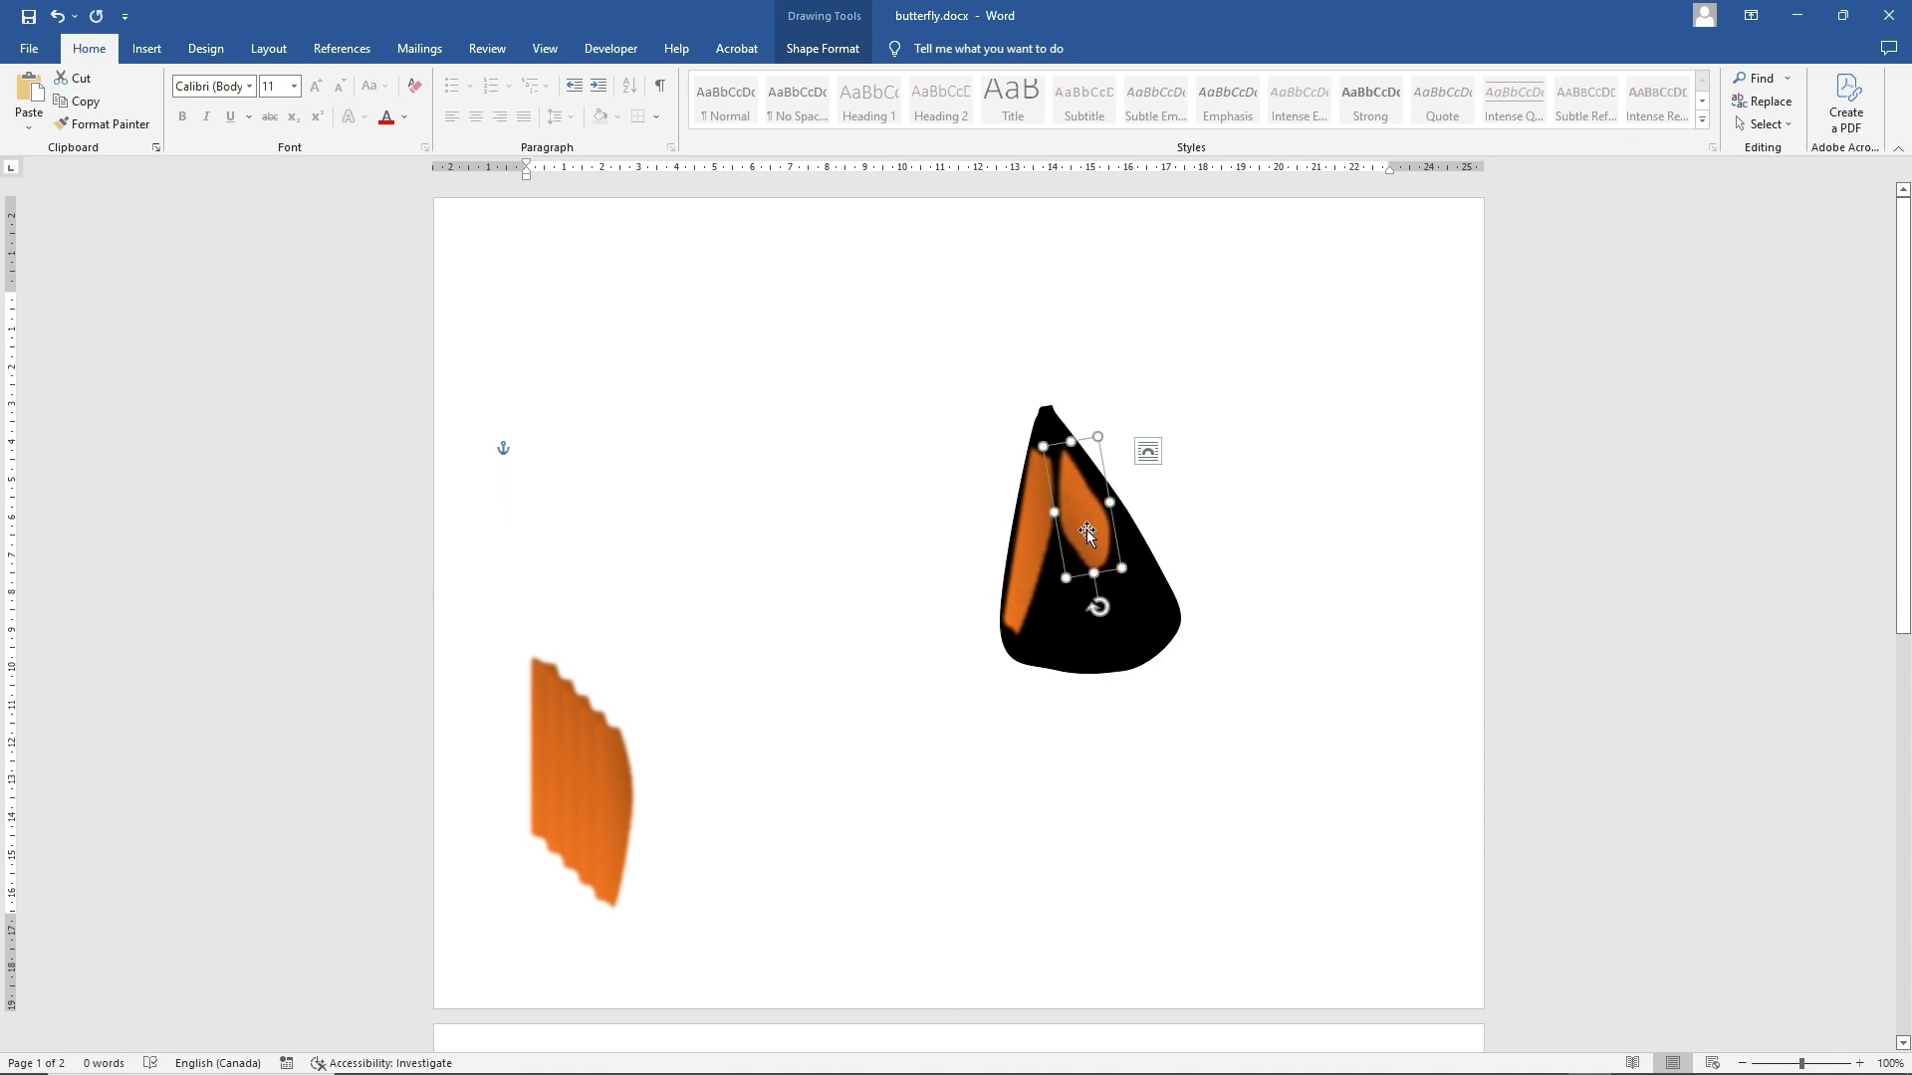
- Move one duplicate from the orange stack below the wing, tilt it clockwise, and shorten it to roughly half its length
left_click_drag(600, 769, 934, 760)
left_click_drag(982, 683, 997, 707)
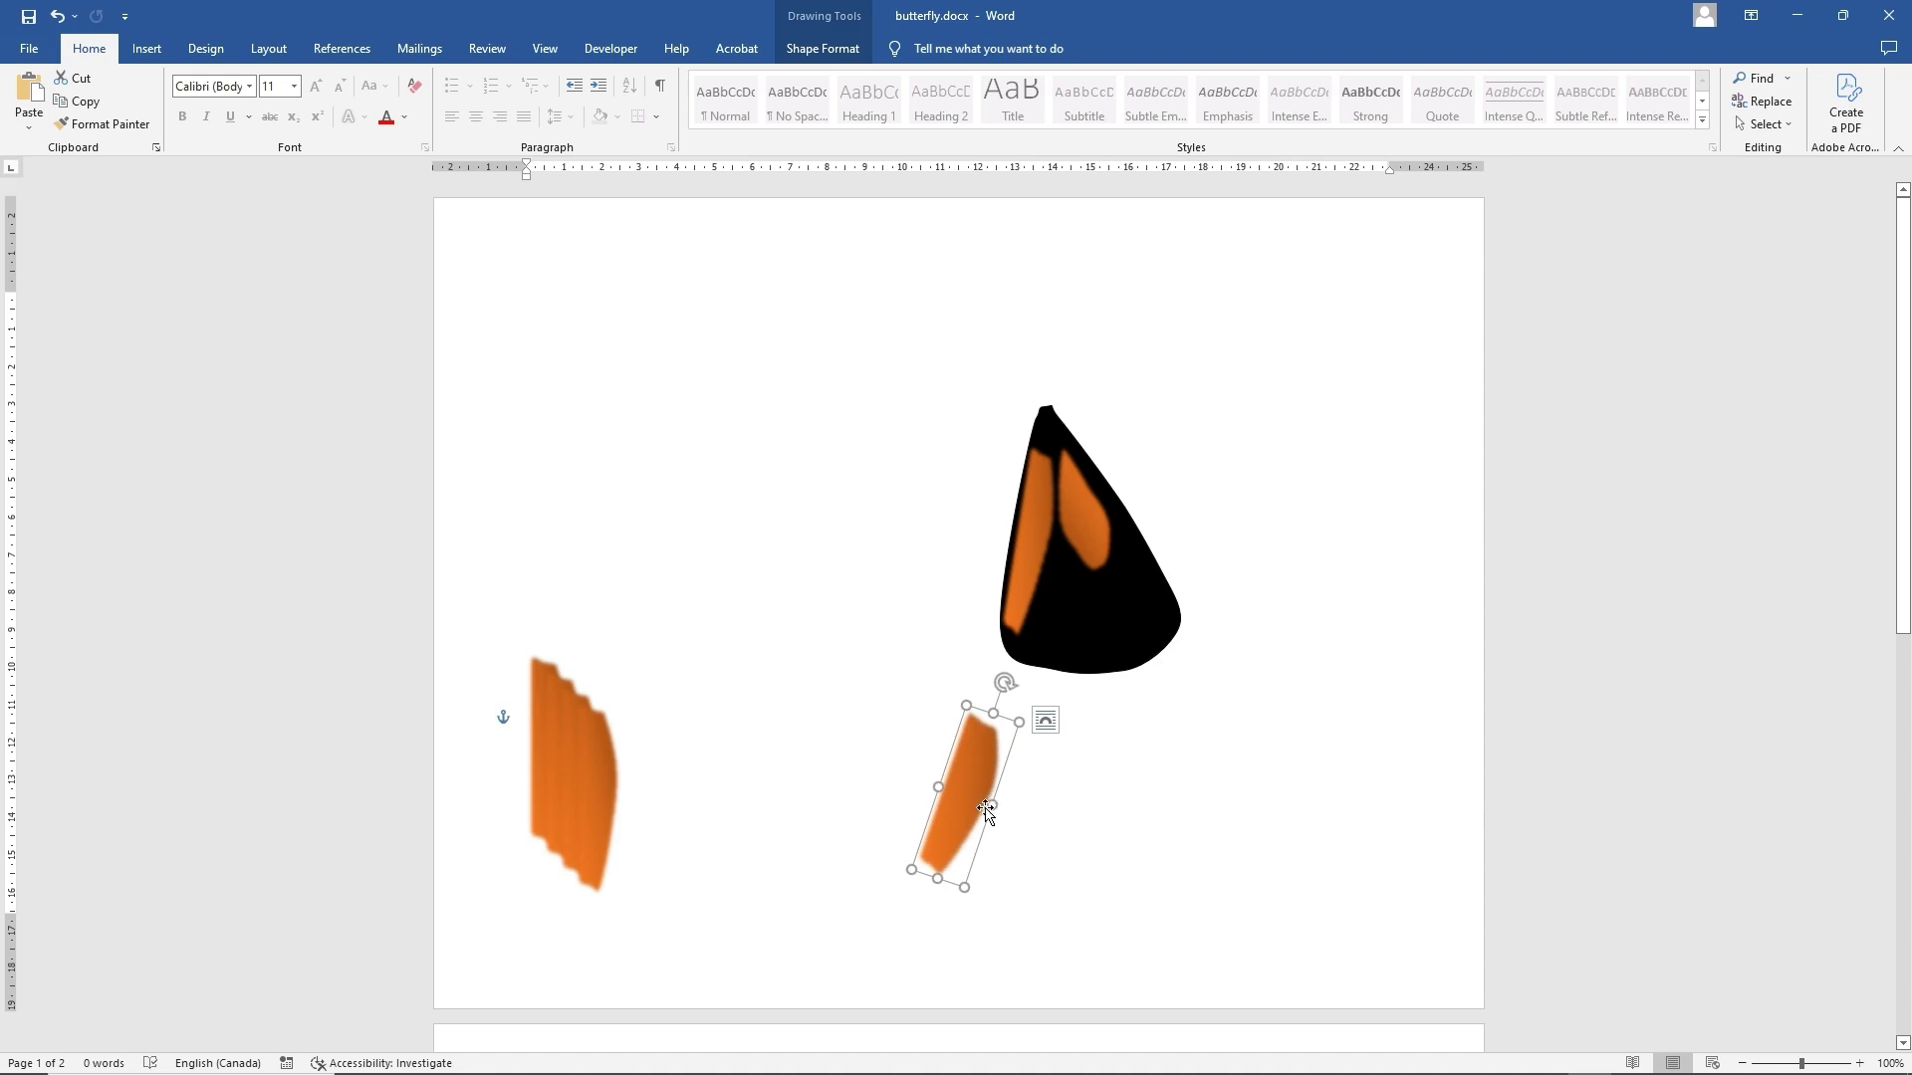
left_click_drag(938, 879, 964, 803)
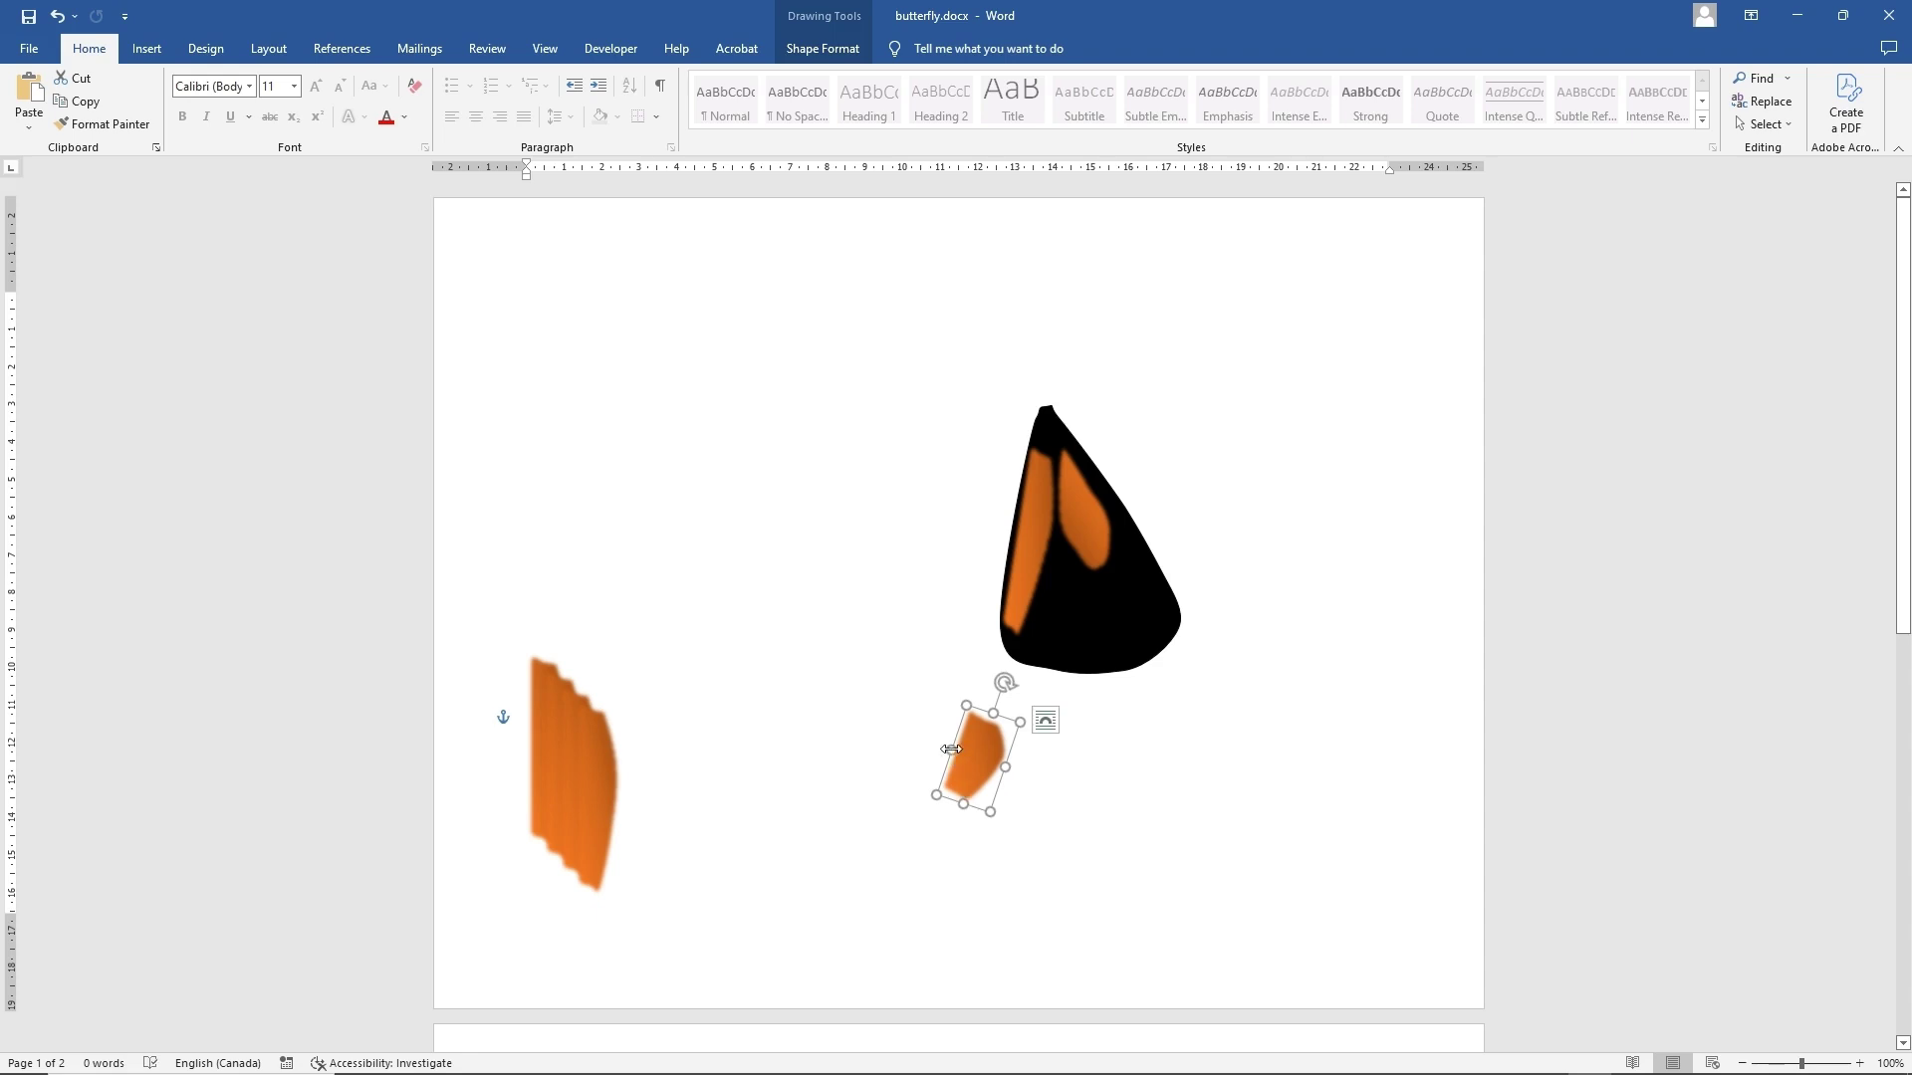
- Add a point on the shortened segment's left edge, pull it inward, and narrow the top to a tip before moving it below the wing's right half
right_click(978, 757)
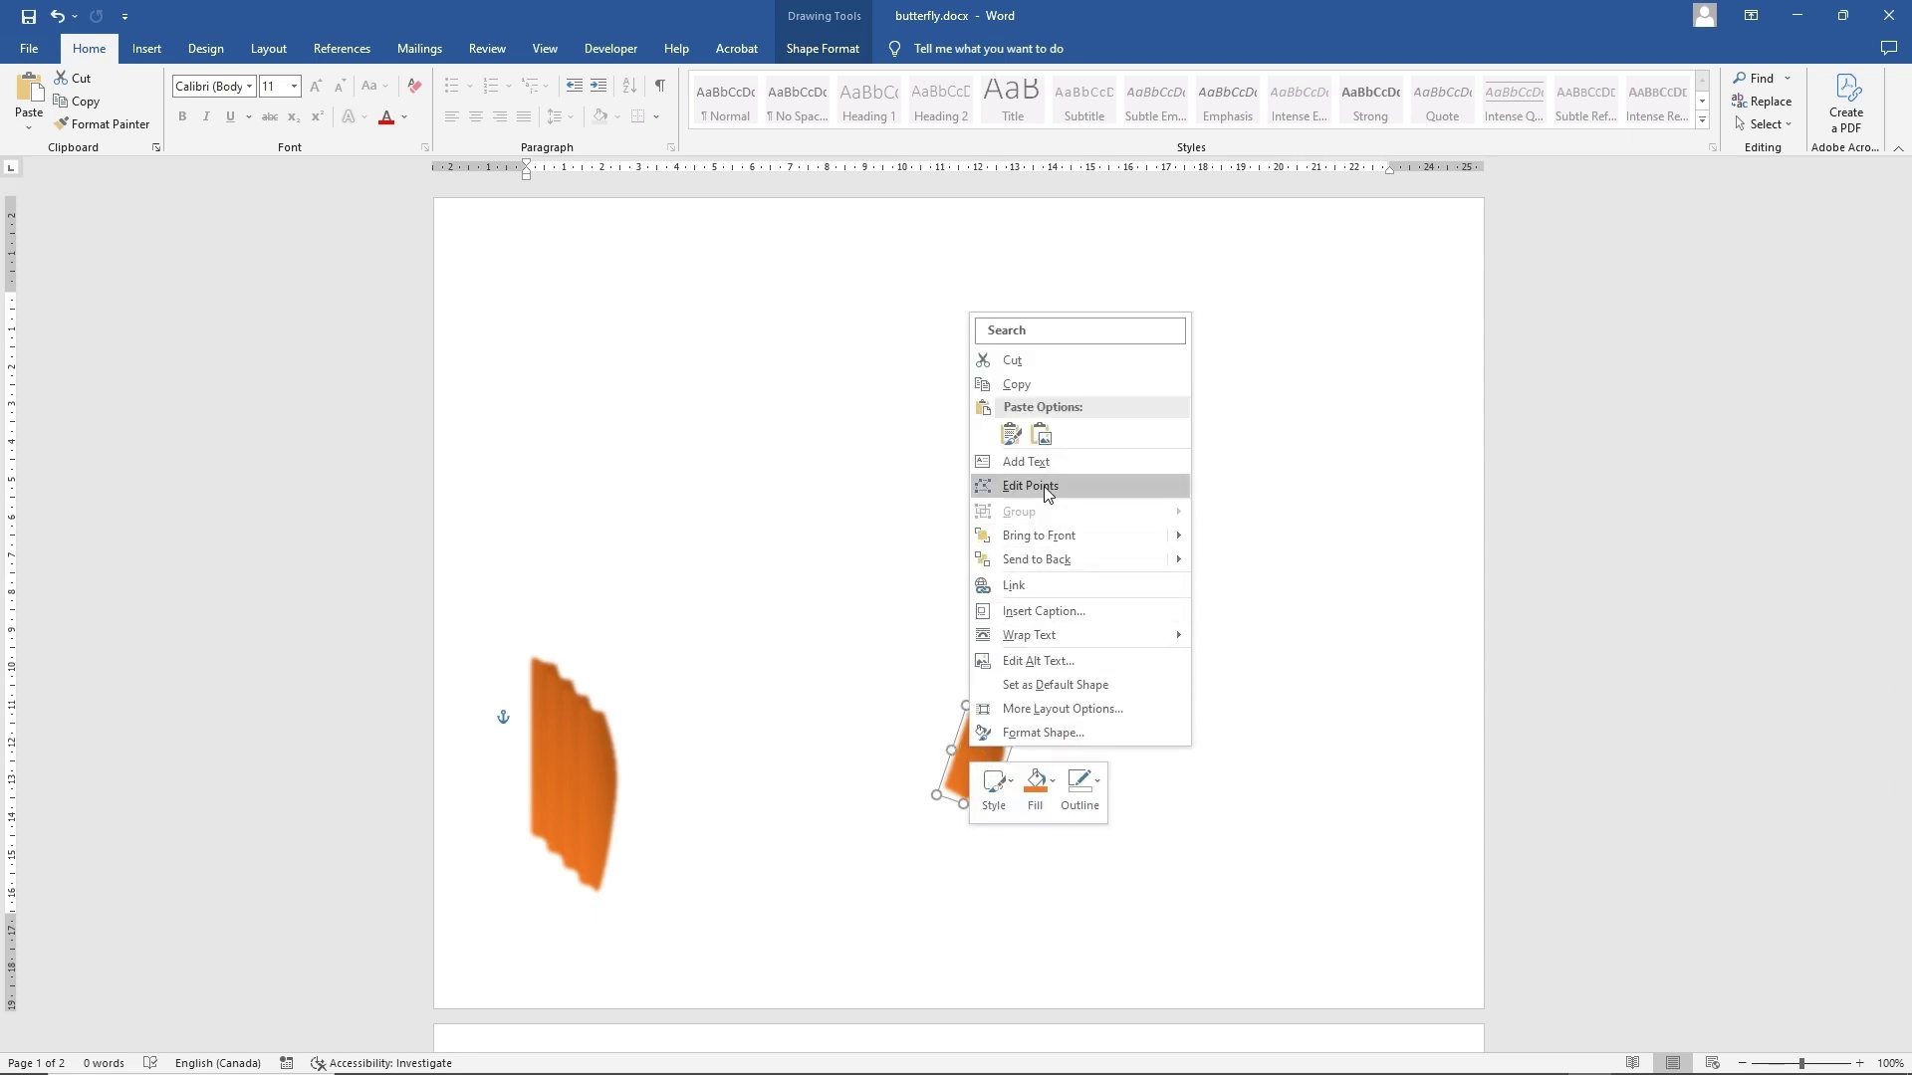
left_click(1029, 485)
right_click(953, 750)
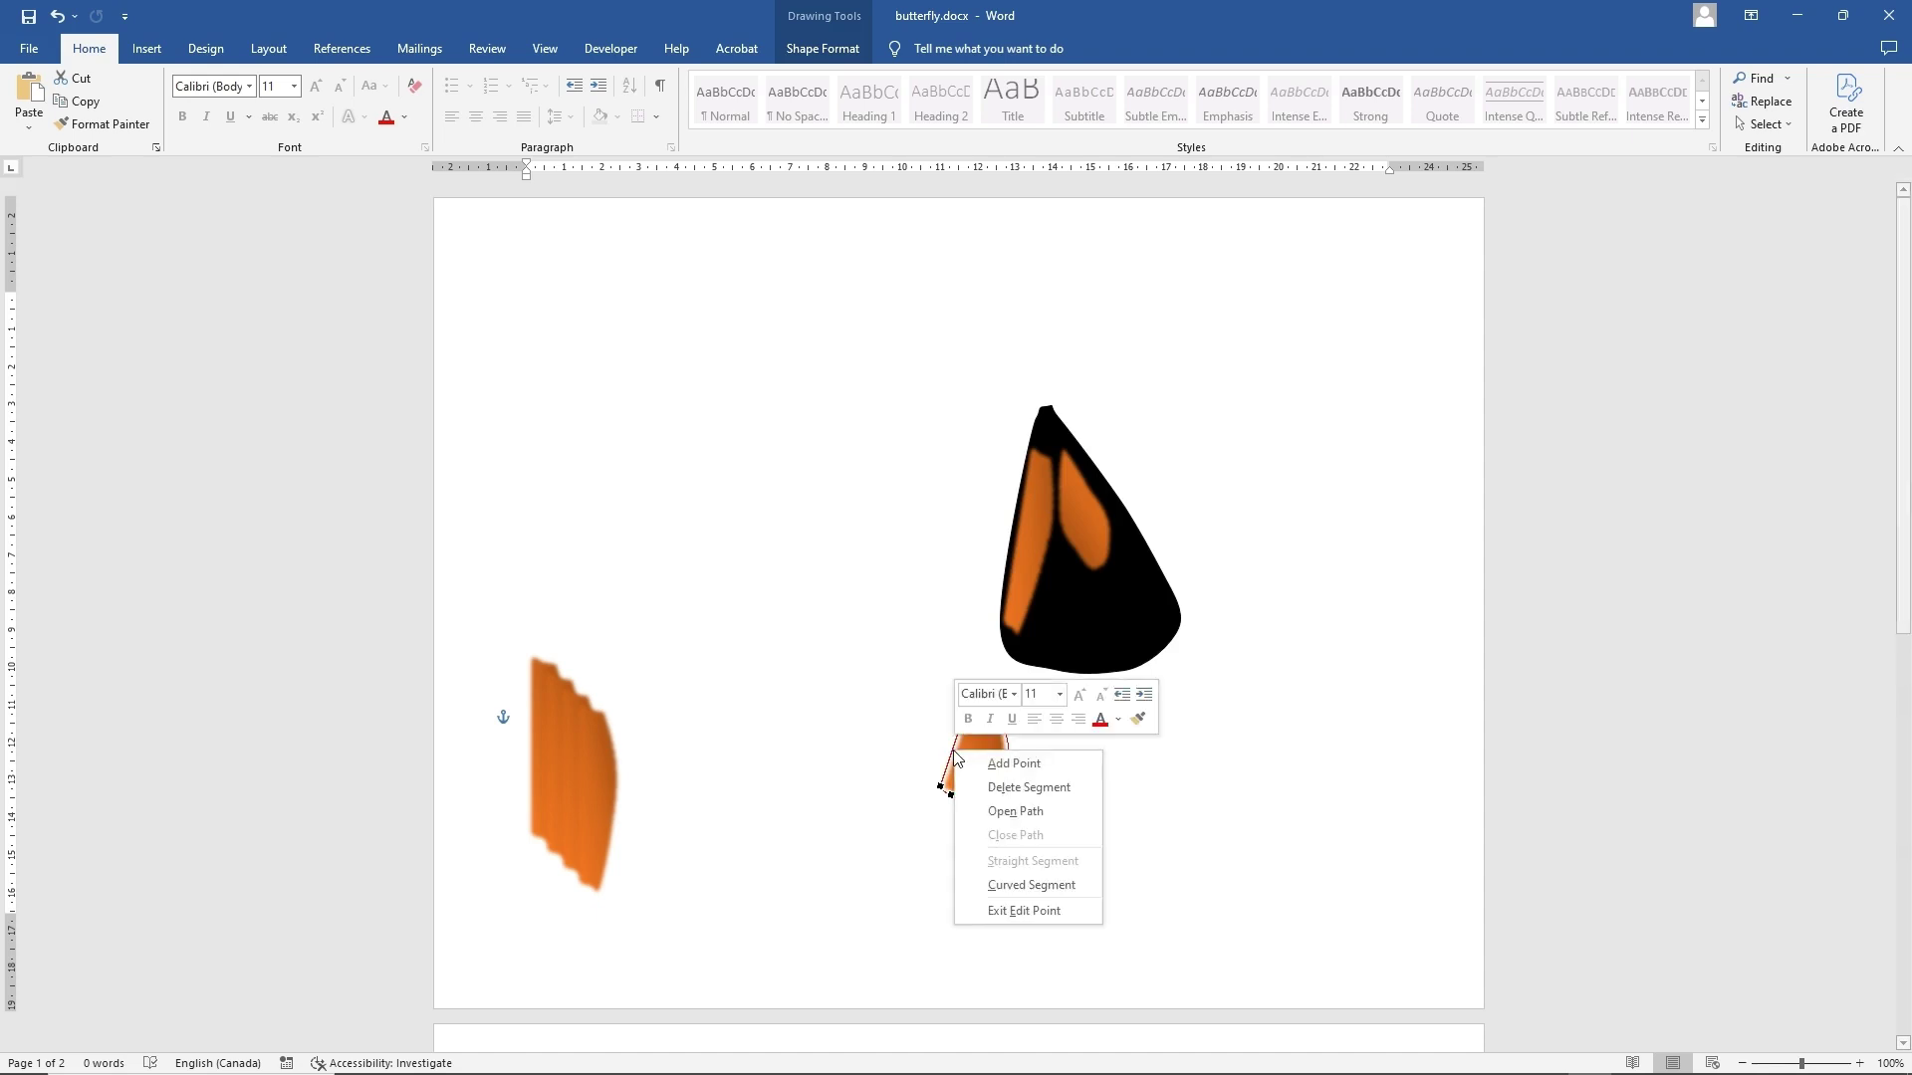
left_click(1006, 761)
left_click_drag(954, 749, 962, 751)
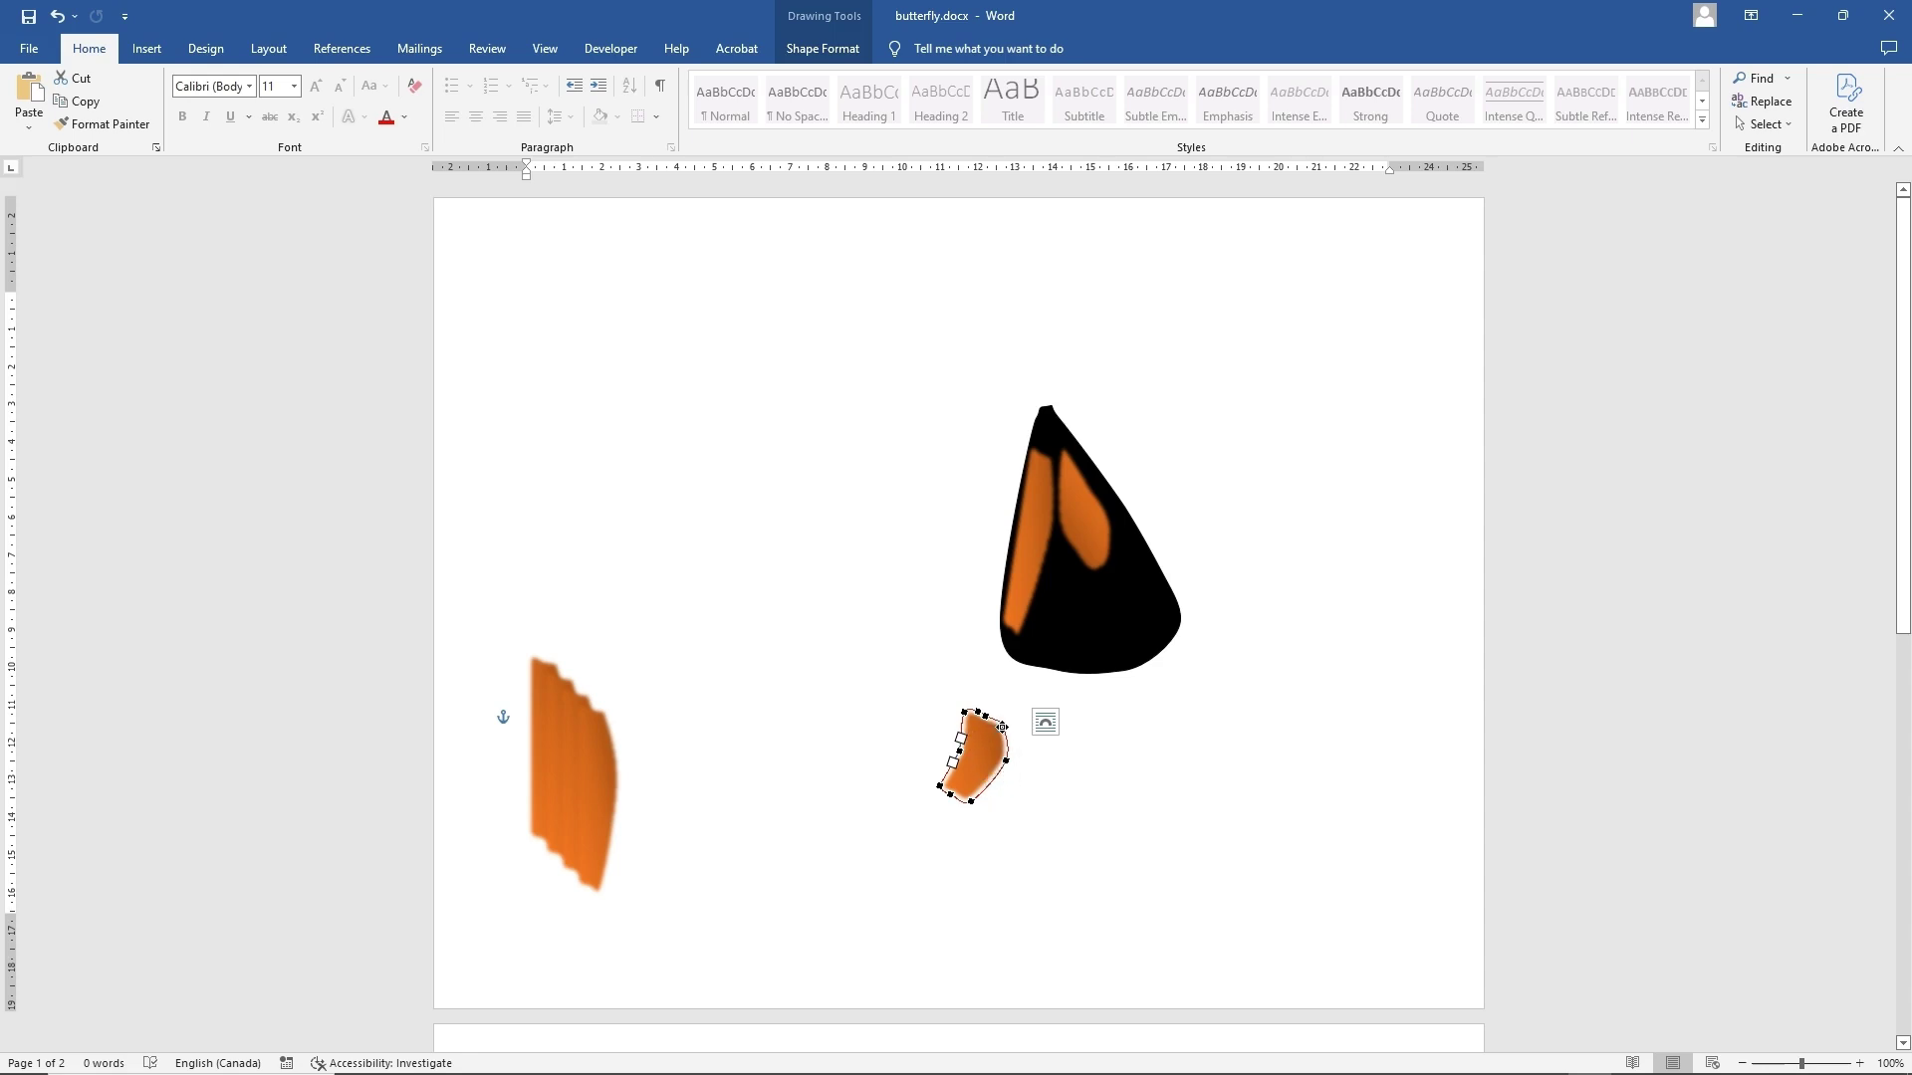
left_click_drag(1003, 727, 1115, 717)
- Copy the small curved segment, paste a duplicate, and place it to the lower left of the wing, stretched longer
right_click(1117, 787)
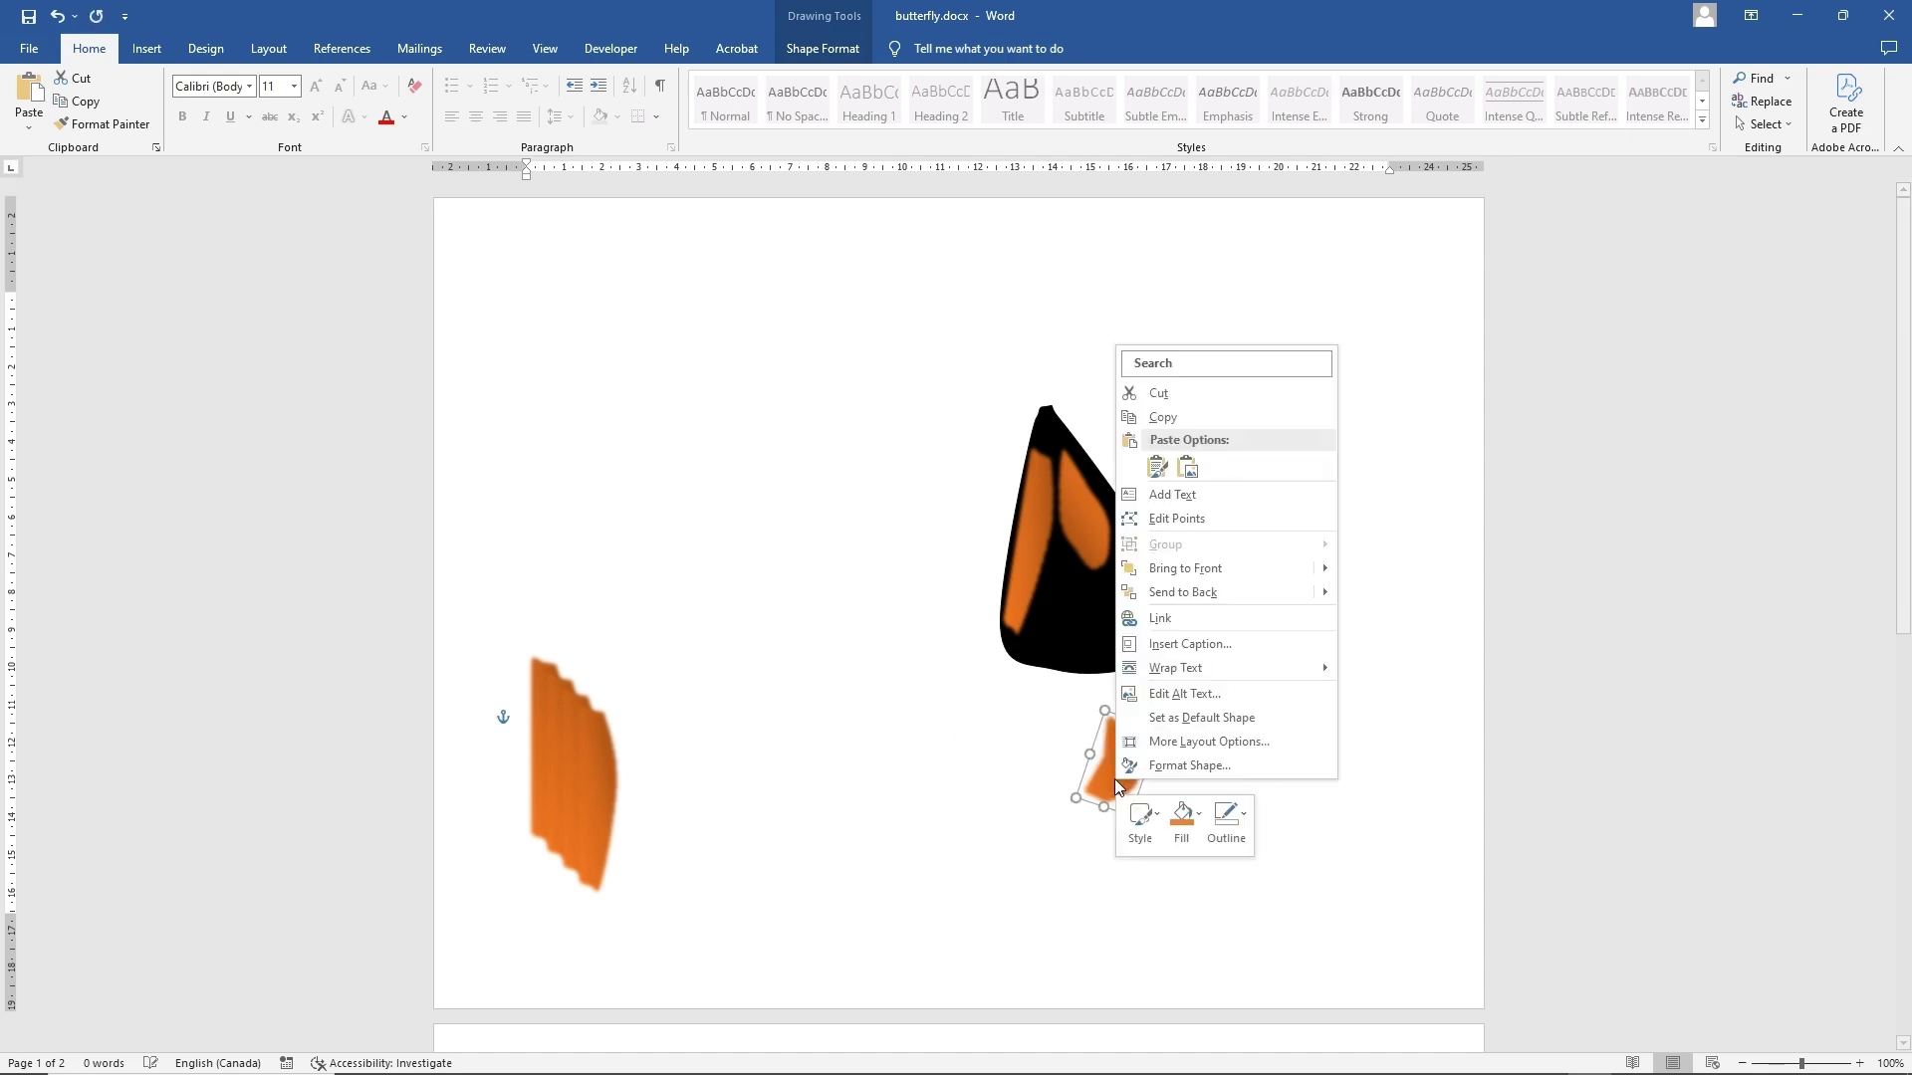
left_click(1160, 419)
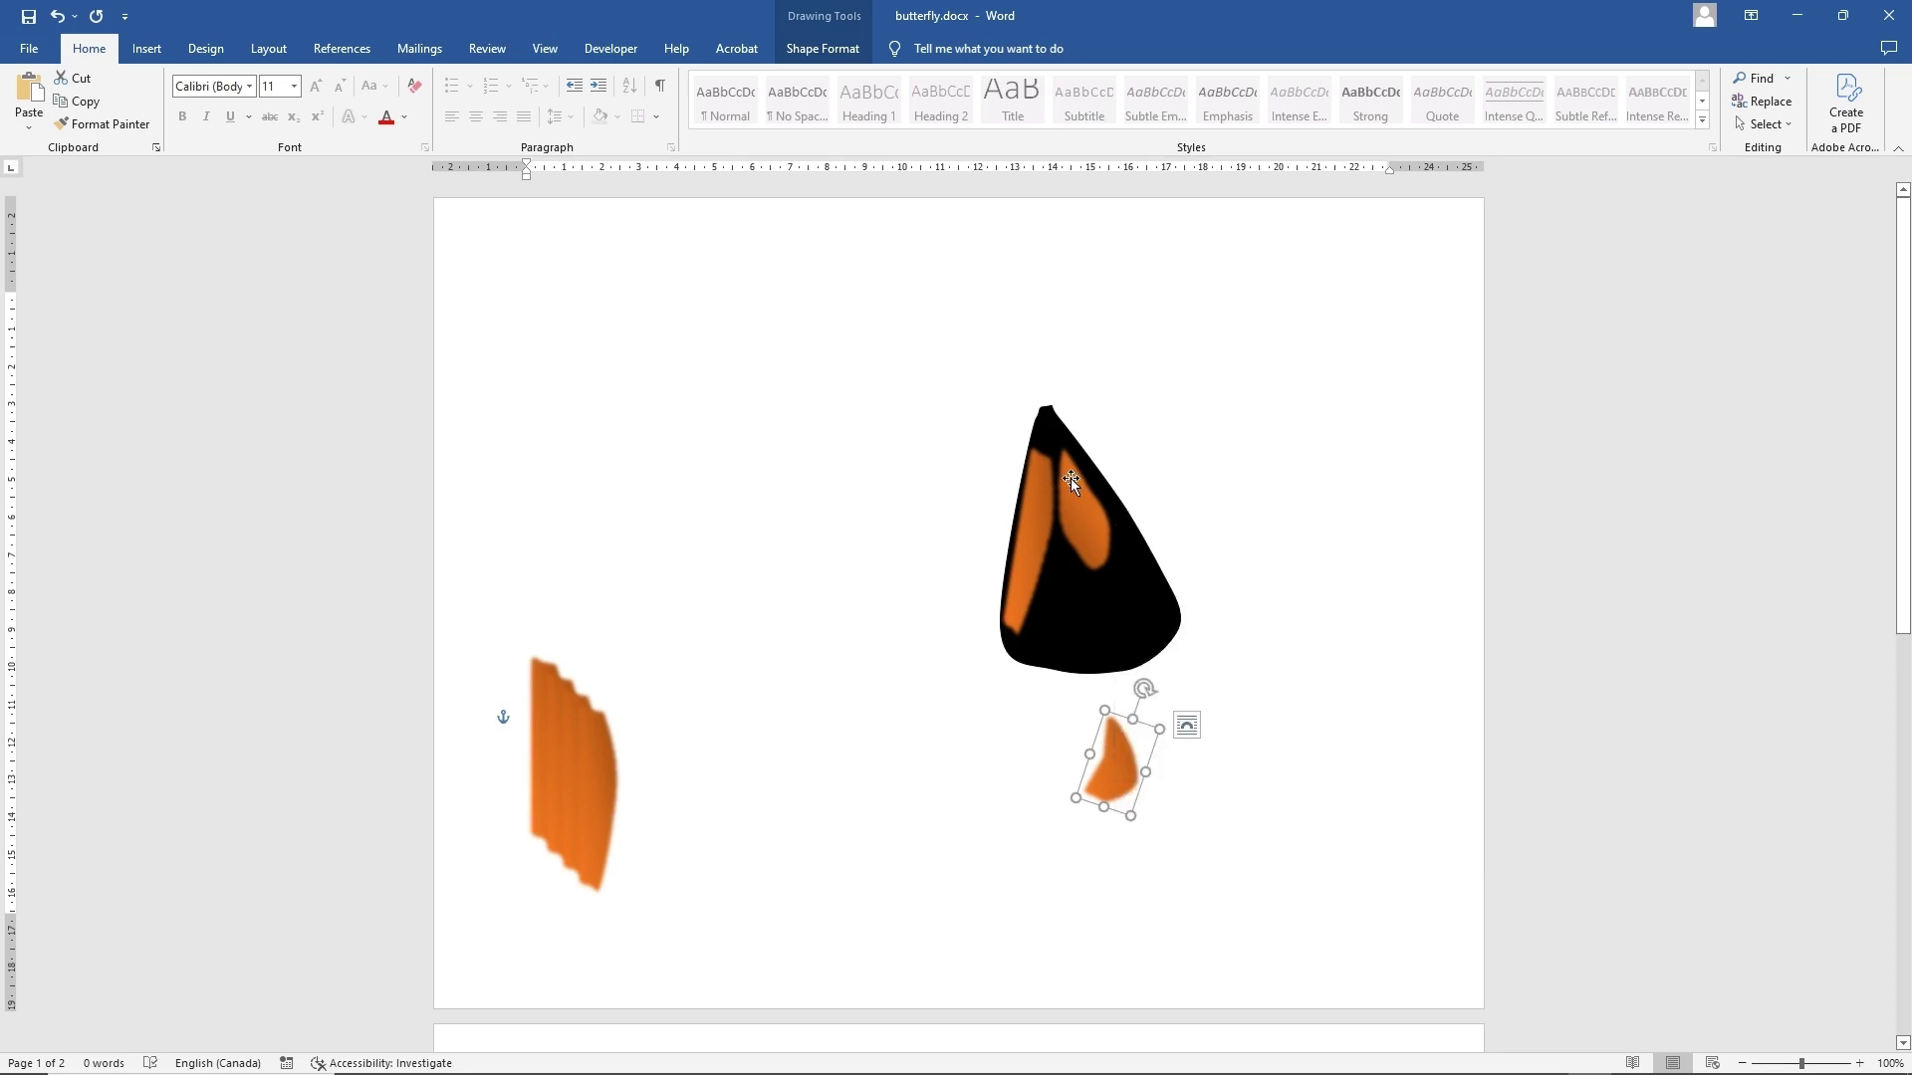
right_click(864, 655)
left_click(908, 772)
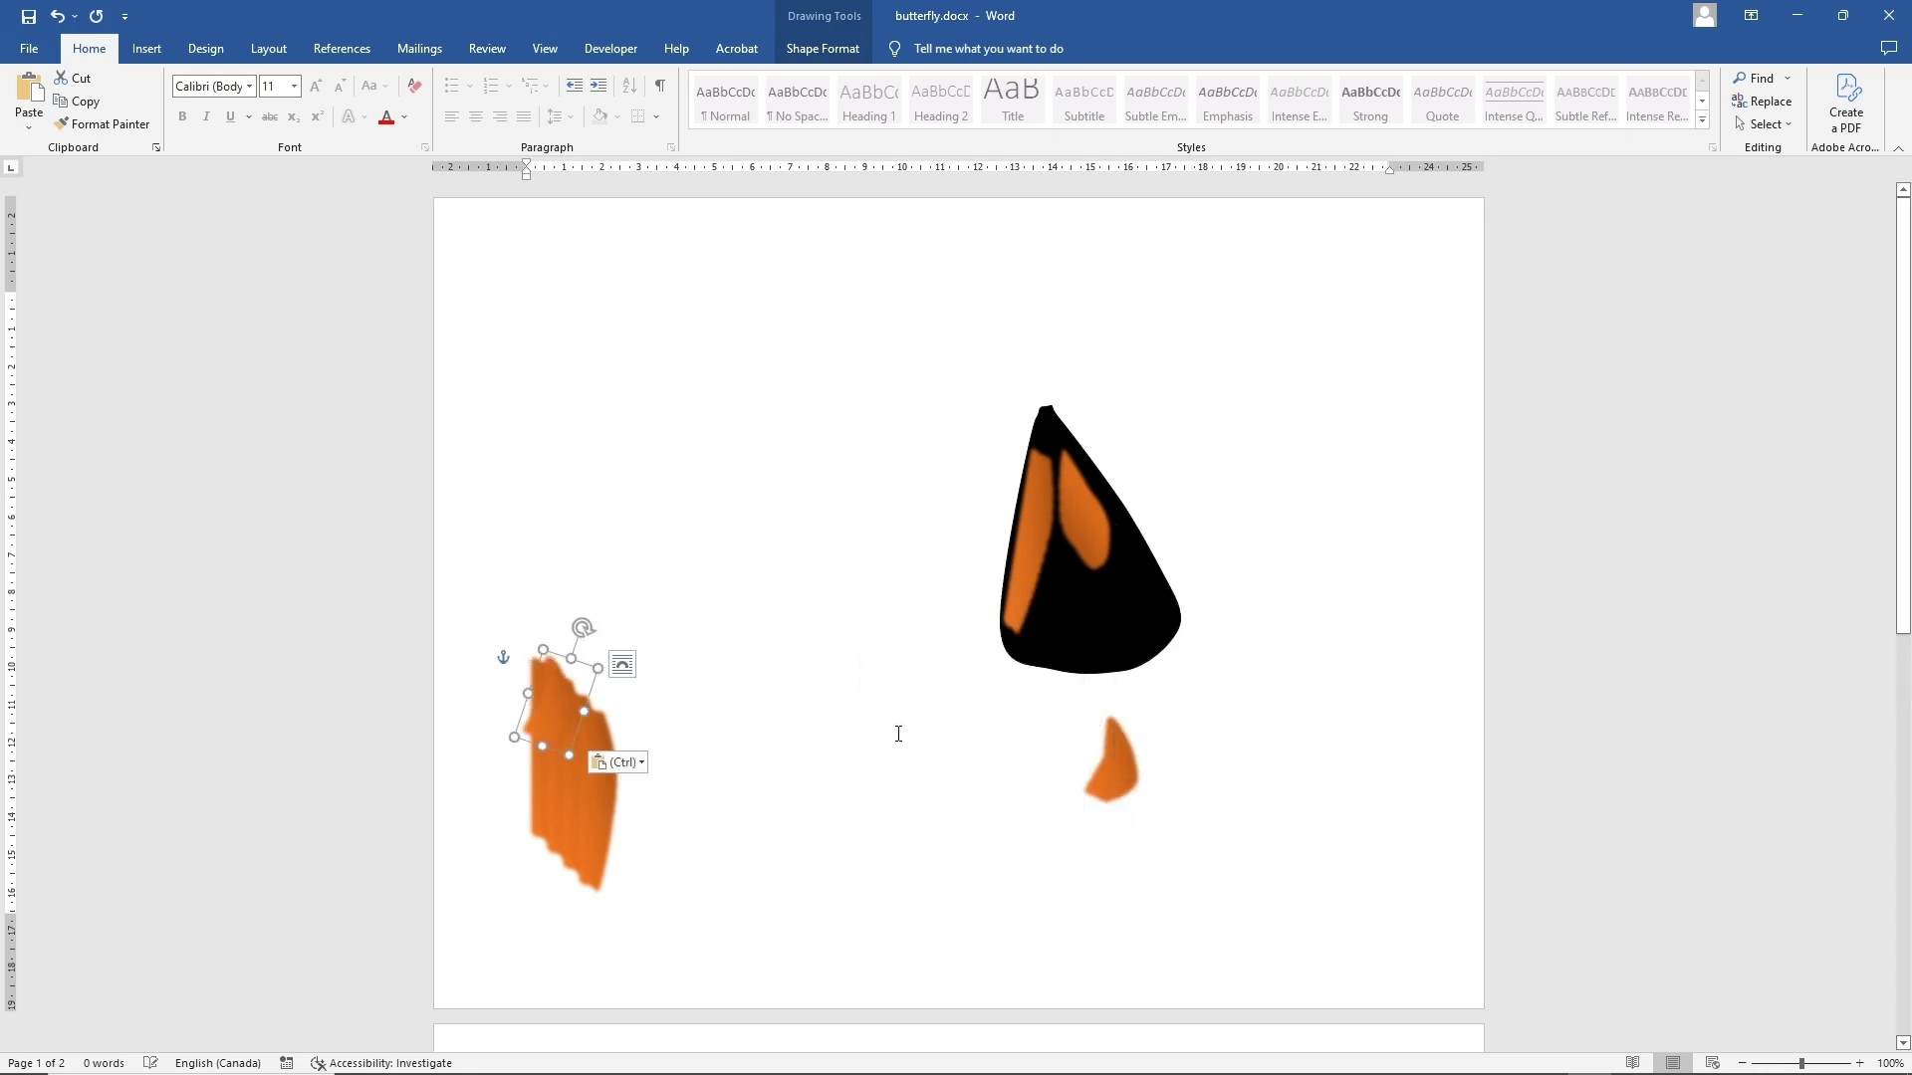
left_click_drag(565, 683, 947, 703)
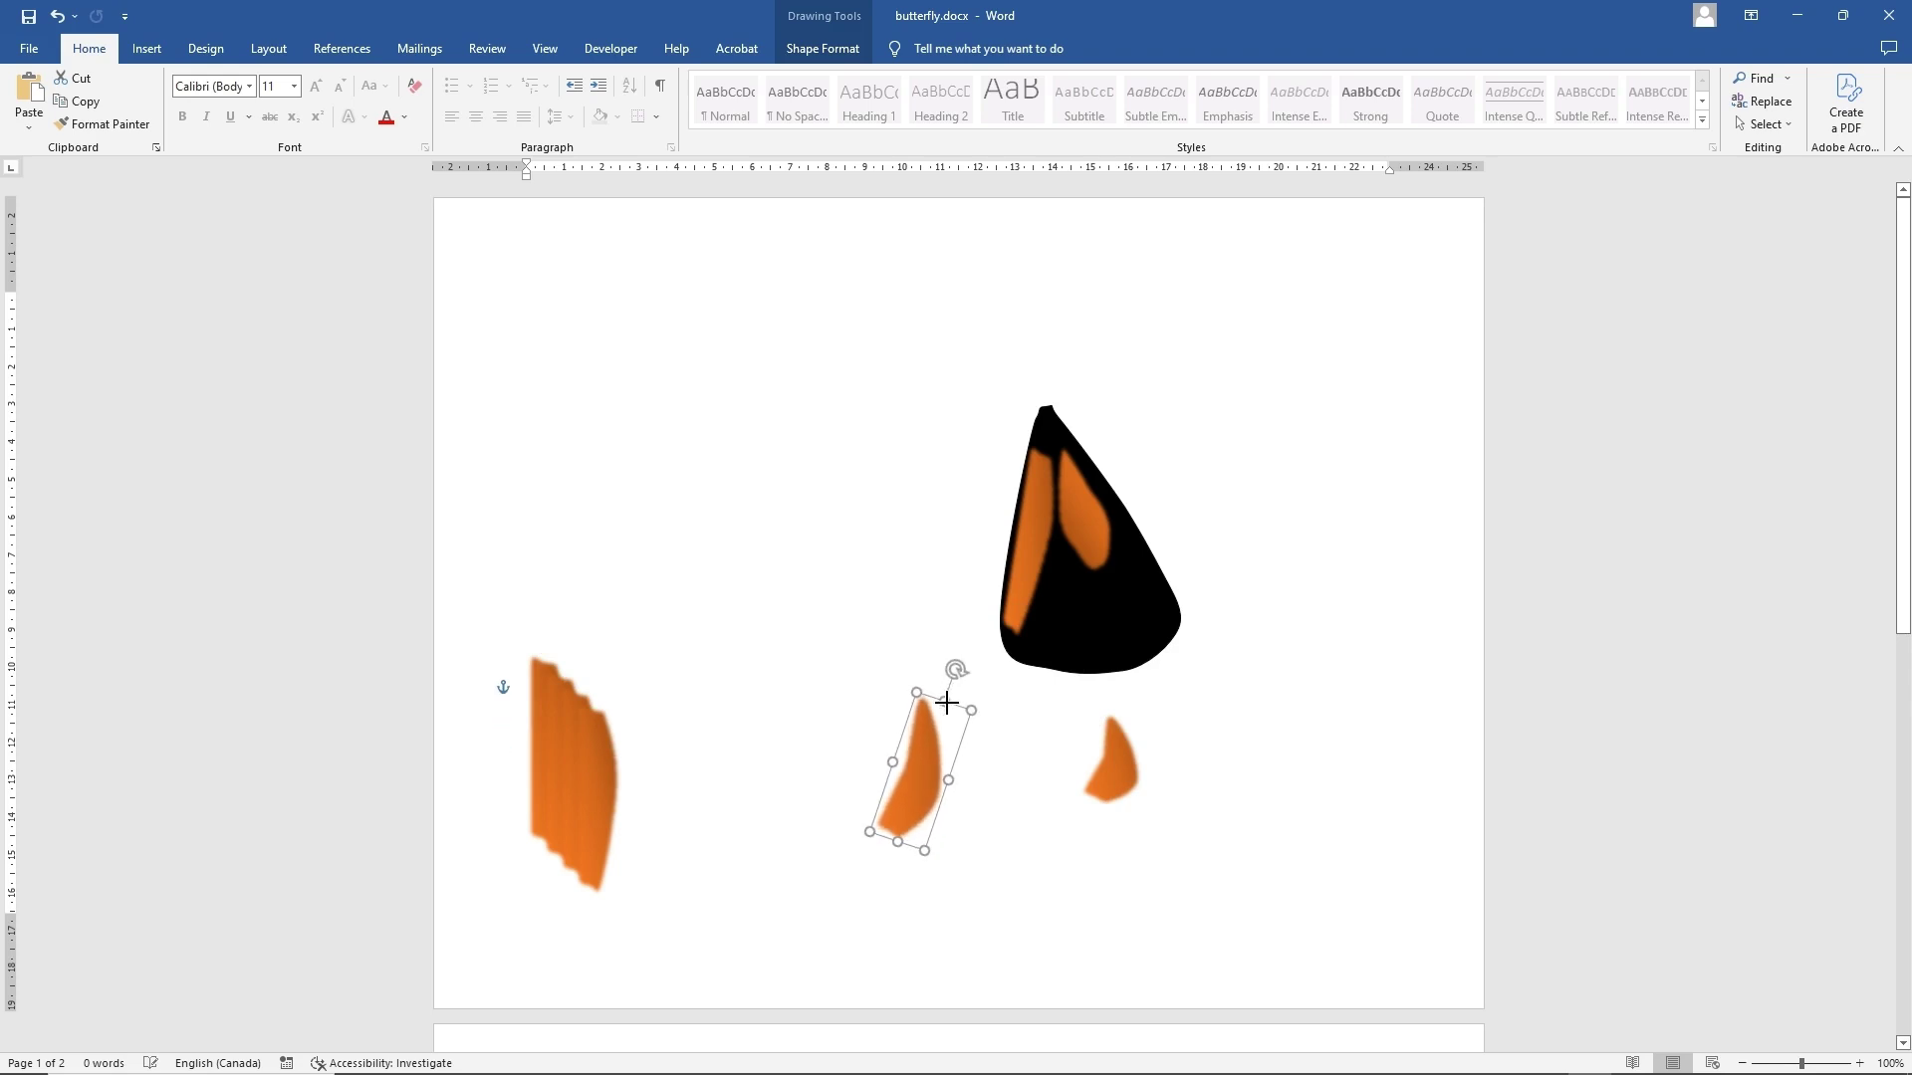
- Slim the stretched duplicate with Edit Points by moving its upper-right point slightly outward and its lower-right point inward
right_click(929, 742)
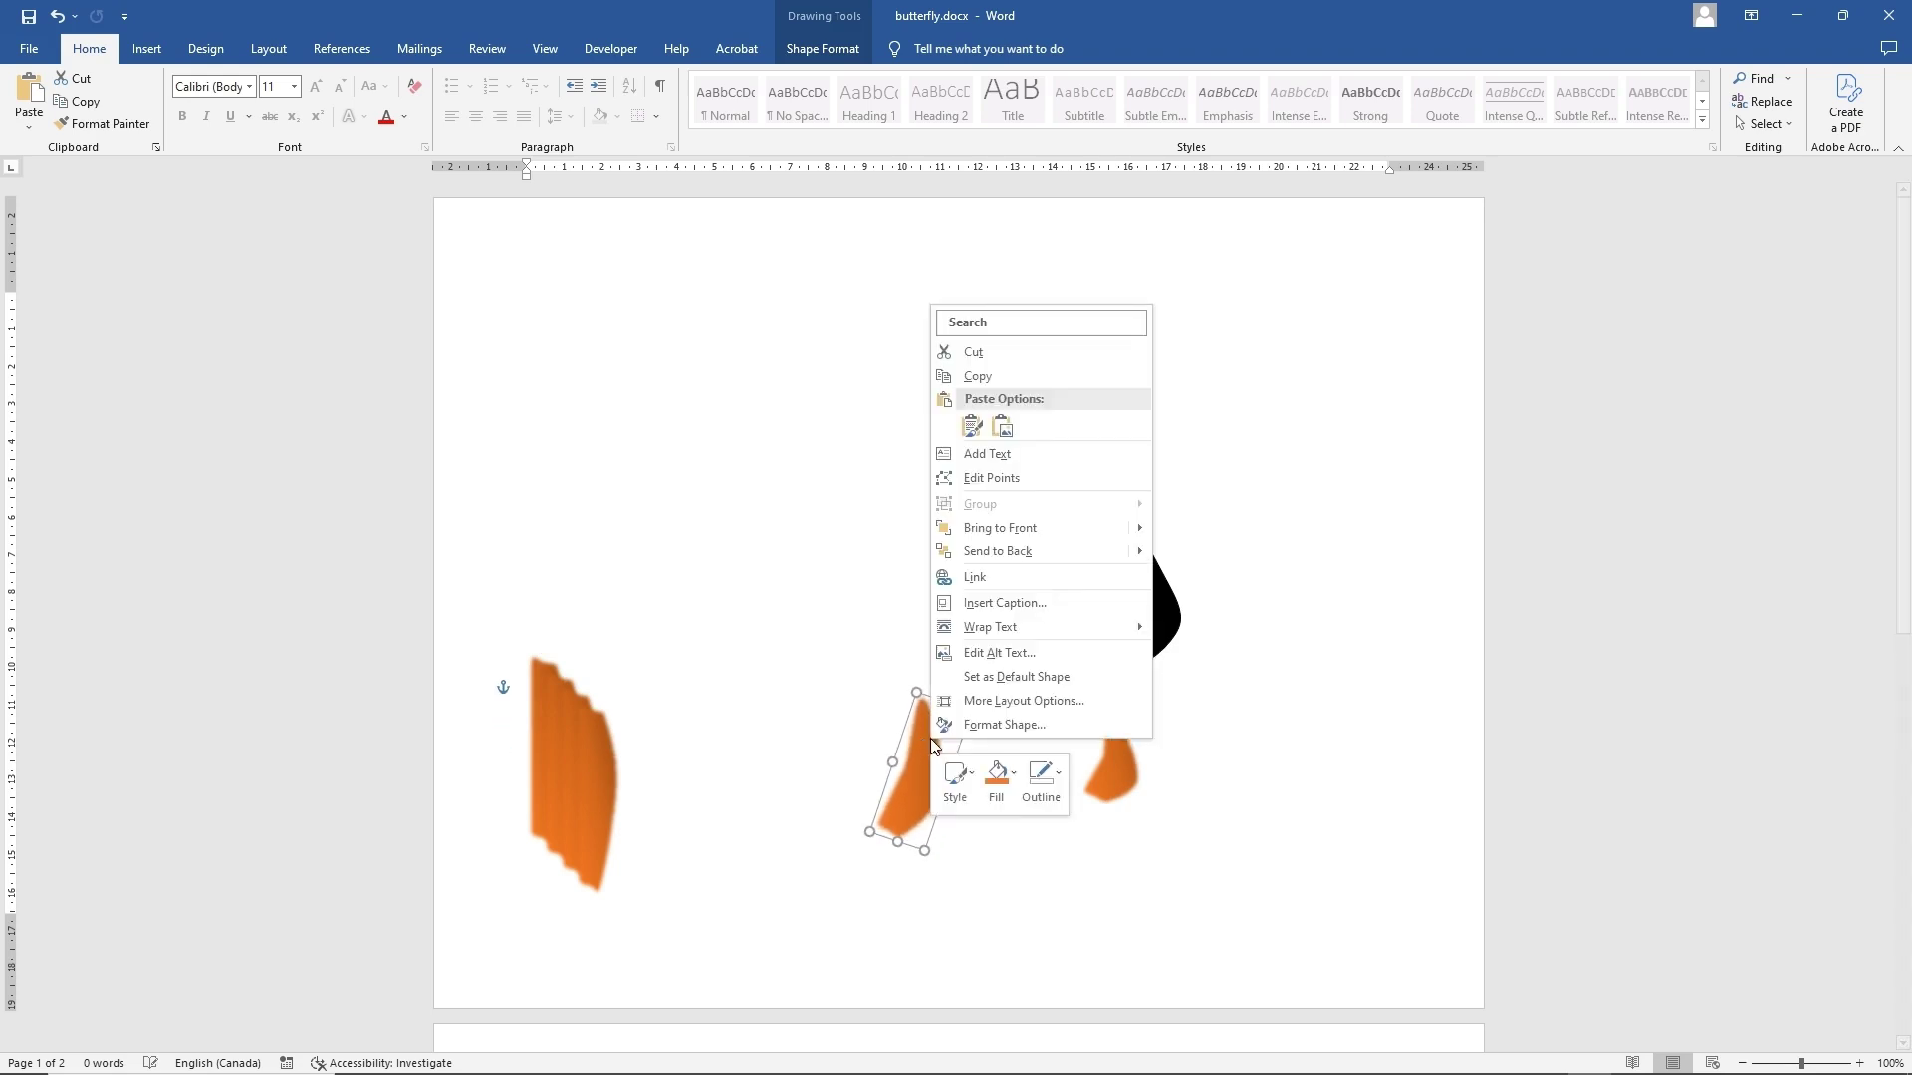
left_click(982, 485)
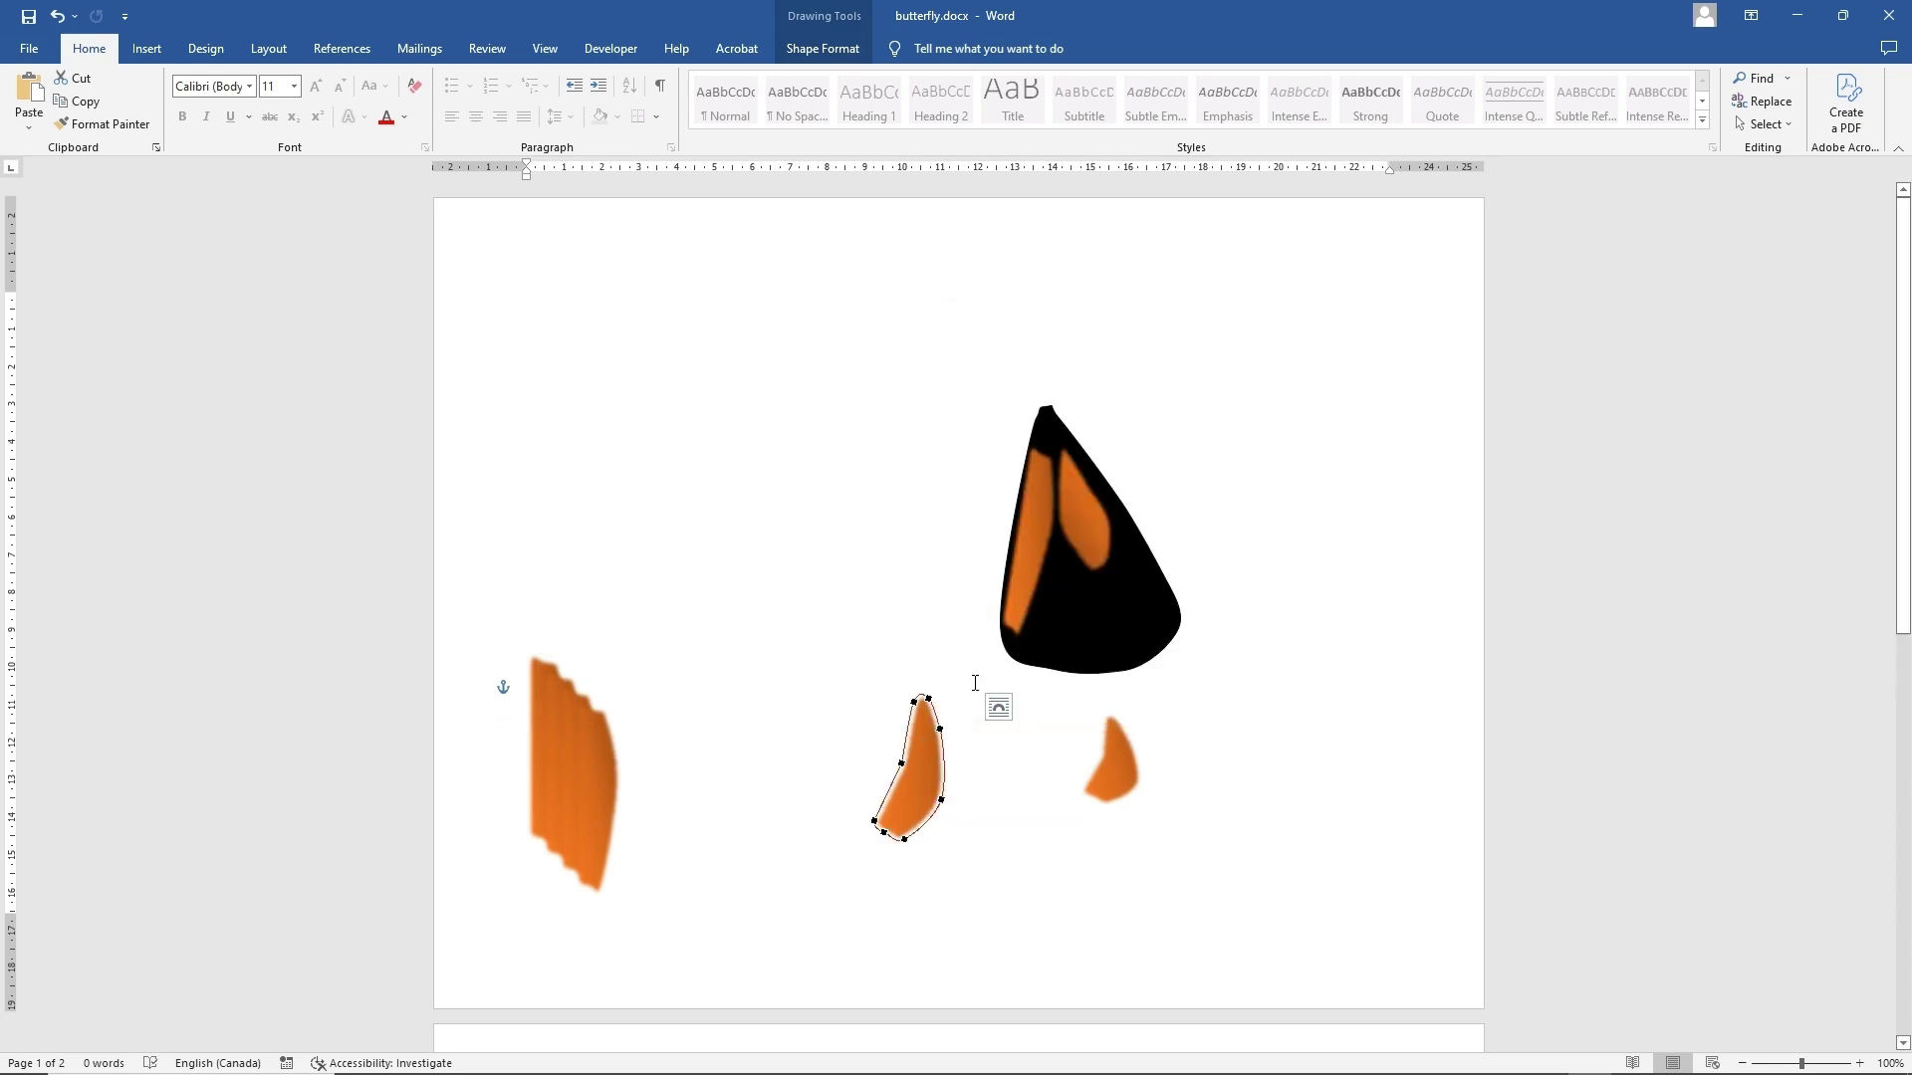
right_click(939, 733)
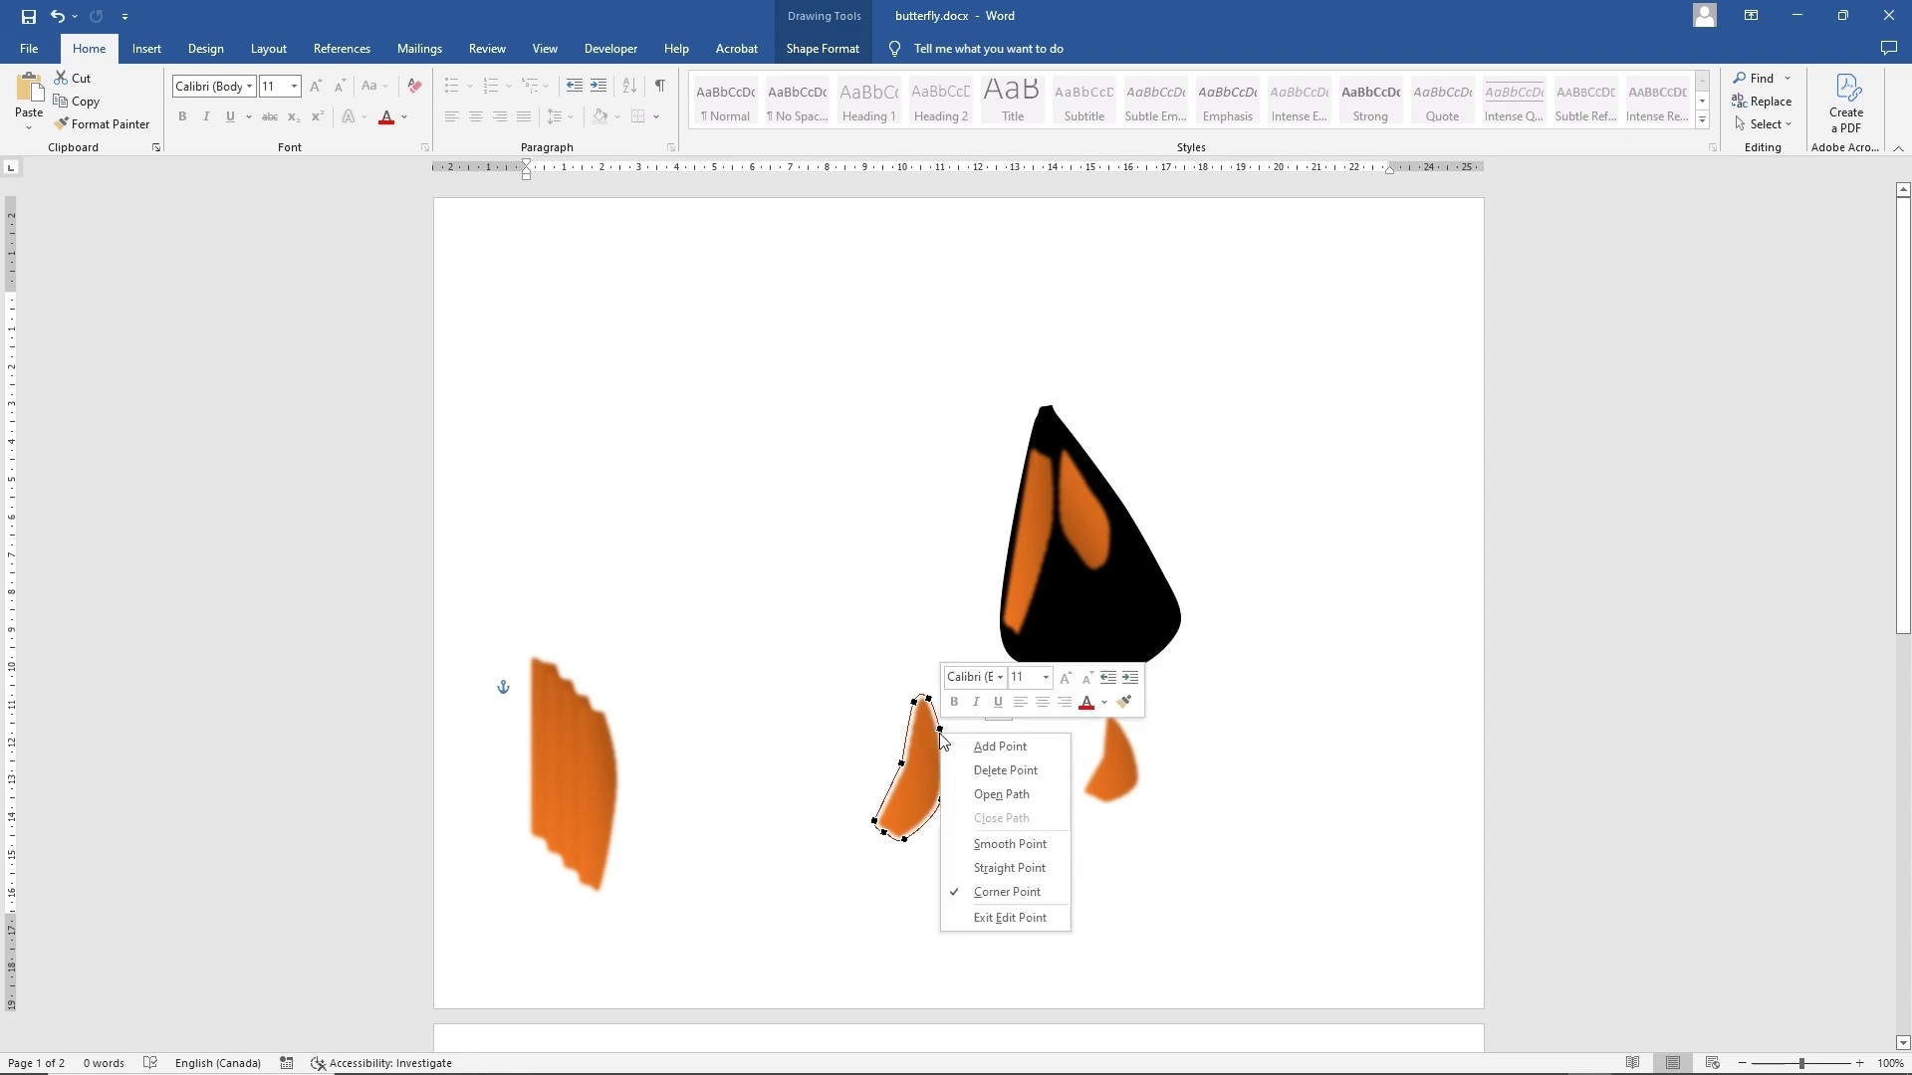
left_click(933, 746)
left_click_drag(939, 730, 944, 724)
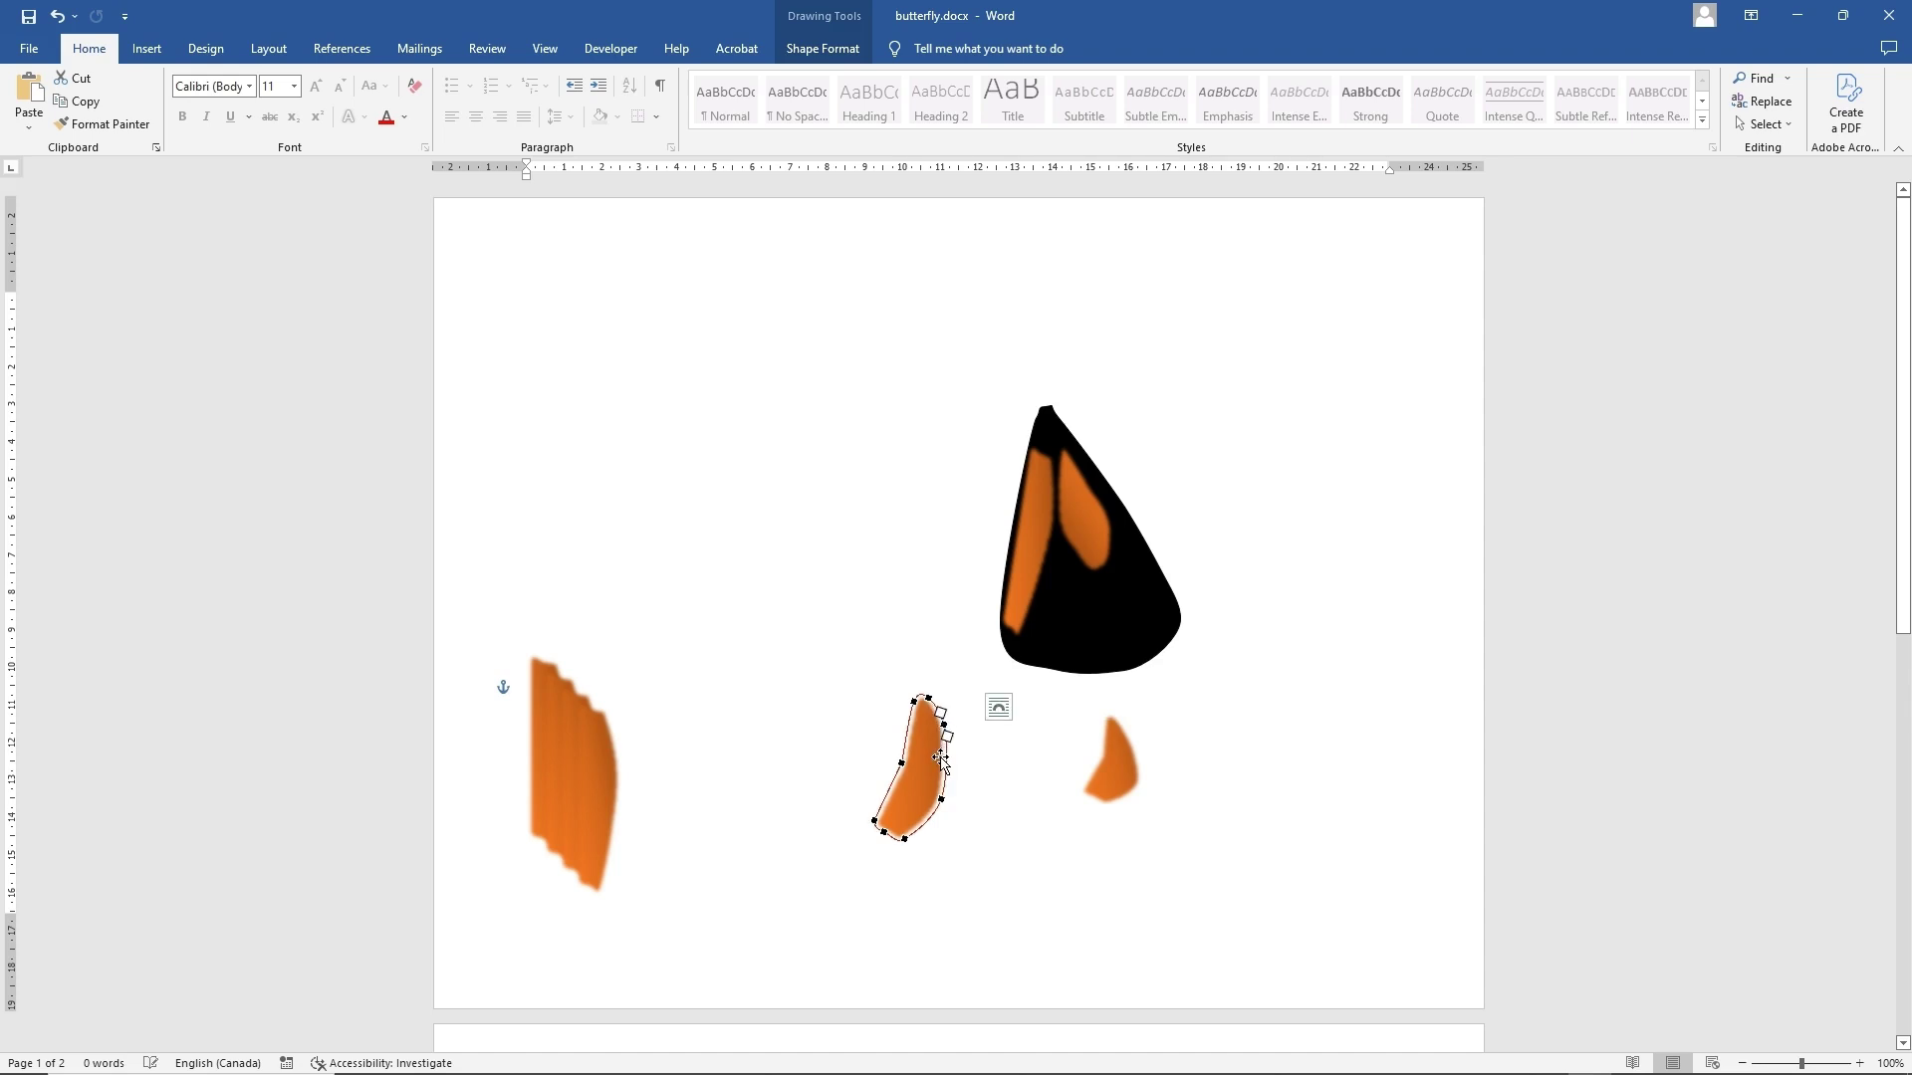
left_click_drag(938, 801, 927, 798)
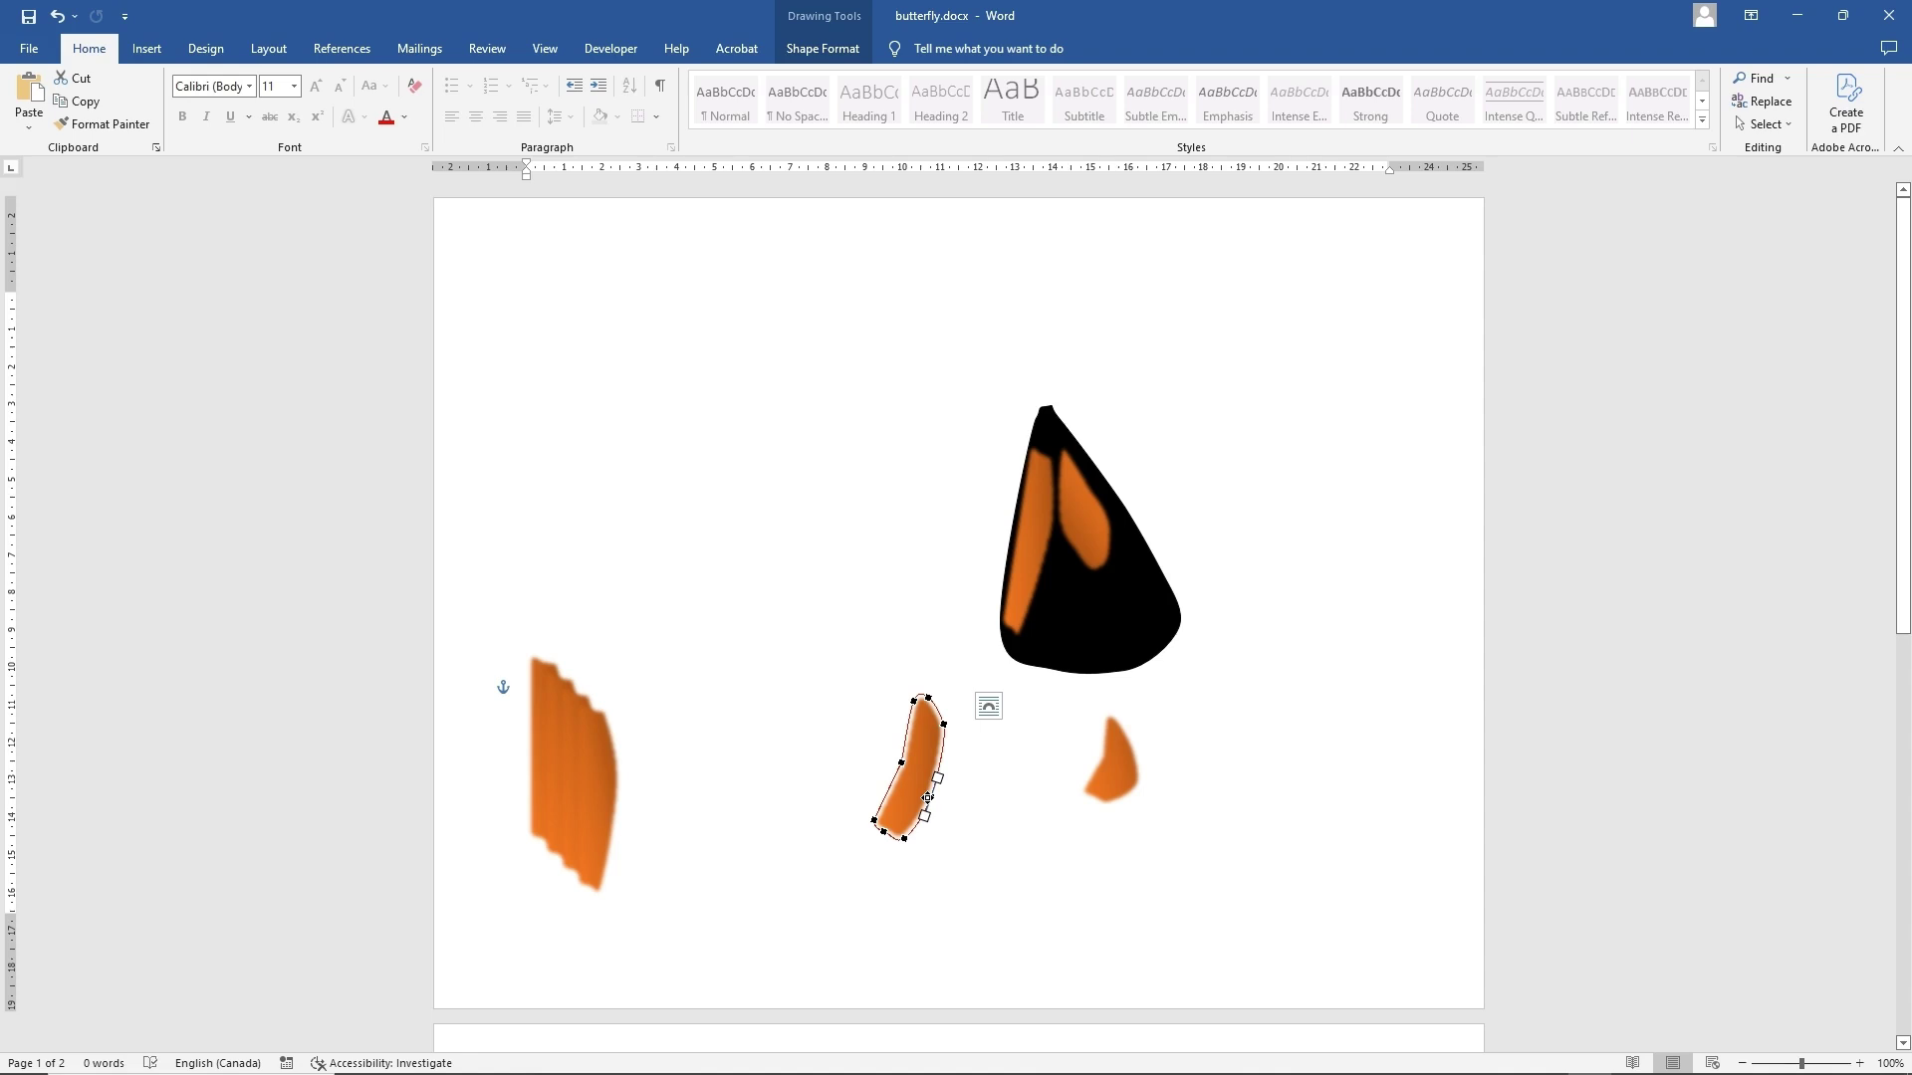
- Add two points on the slim segment's left edge, nudge them inward to smooth the curve, and move the segment below the wing's left side
right_click(887, 793)
left_click(931, 799)
left_click_drag(887, 791, 892, 795)
right_click(904, 736)
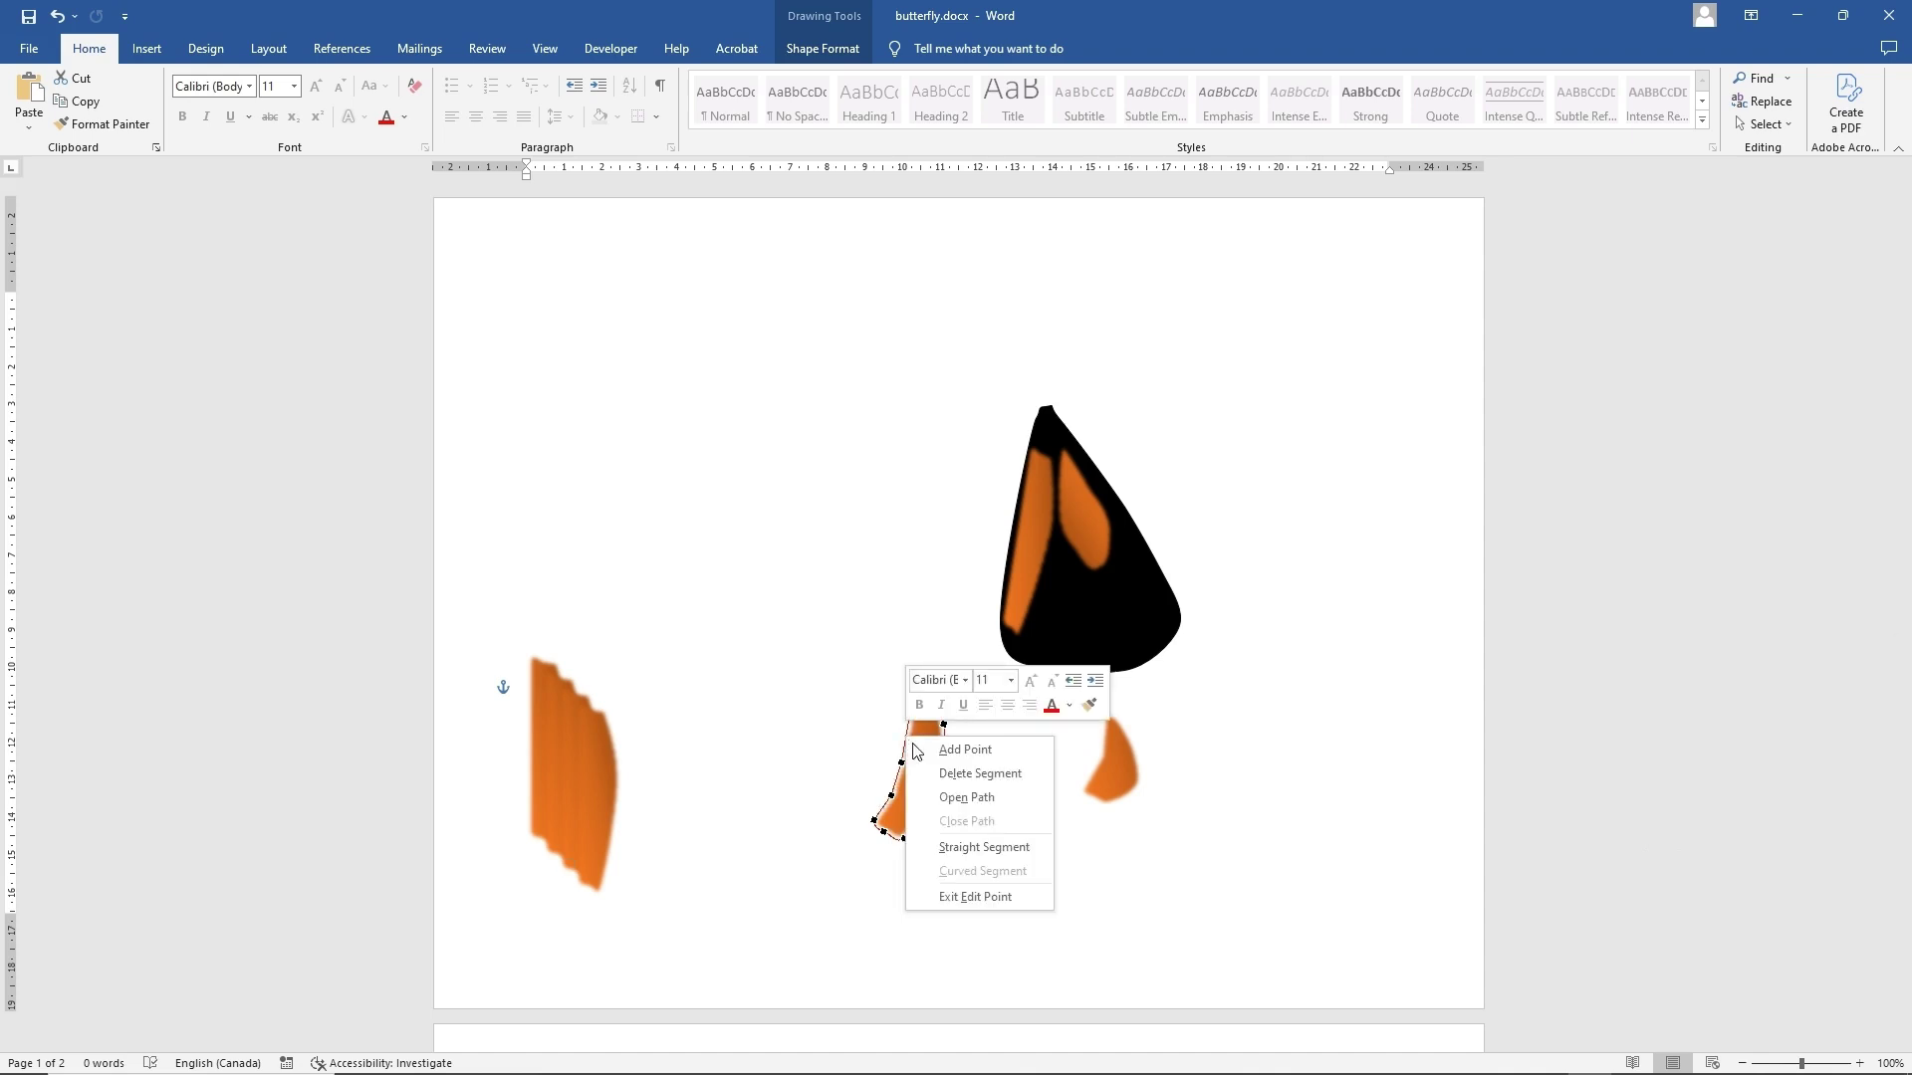
left_click(963, 750)
left_click_drag(905, 737, 908, 742)
left_click(916, 775)
left_click_drag(893, 841, 1022, 785)
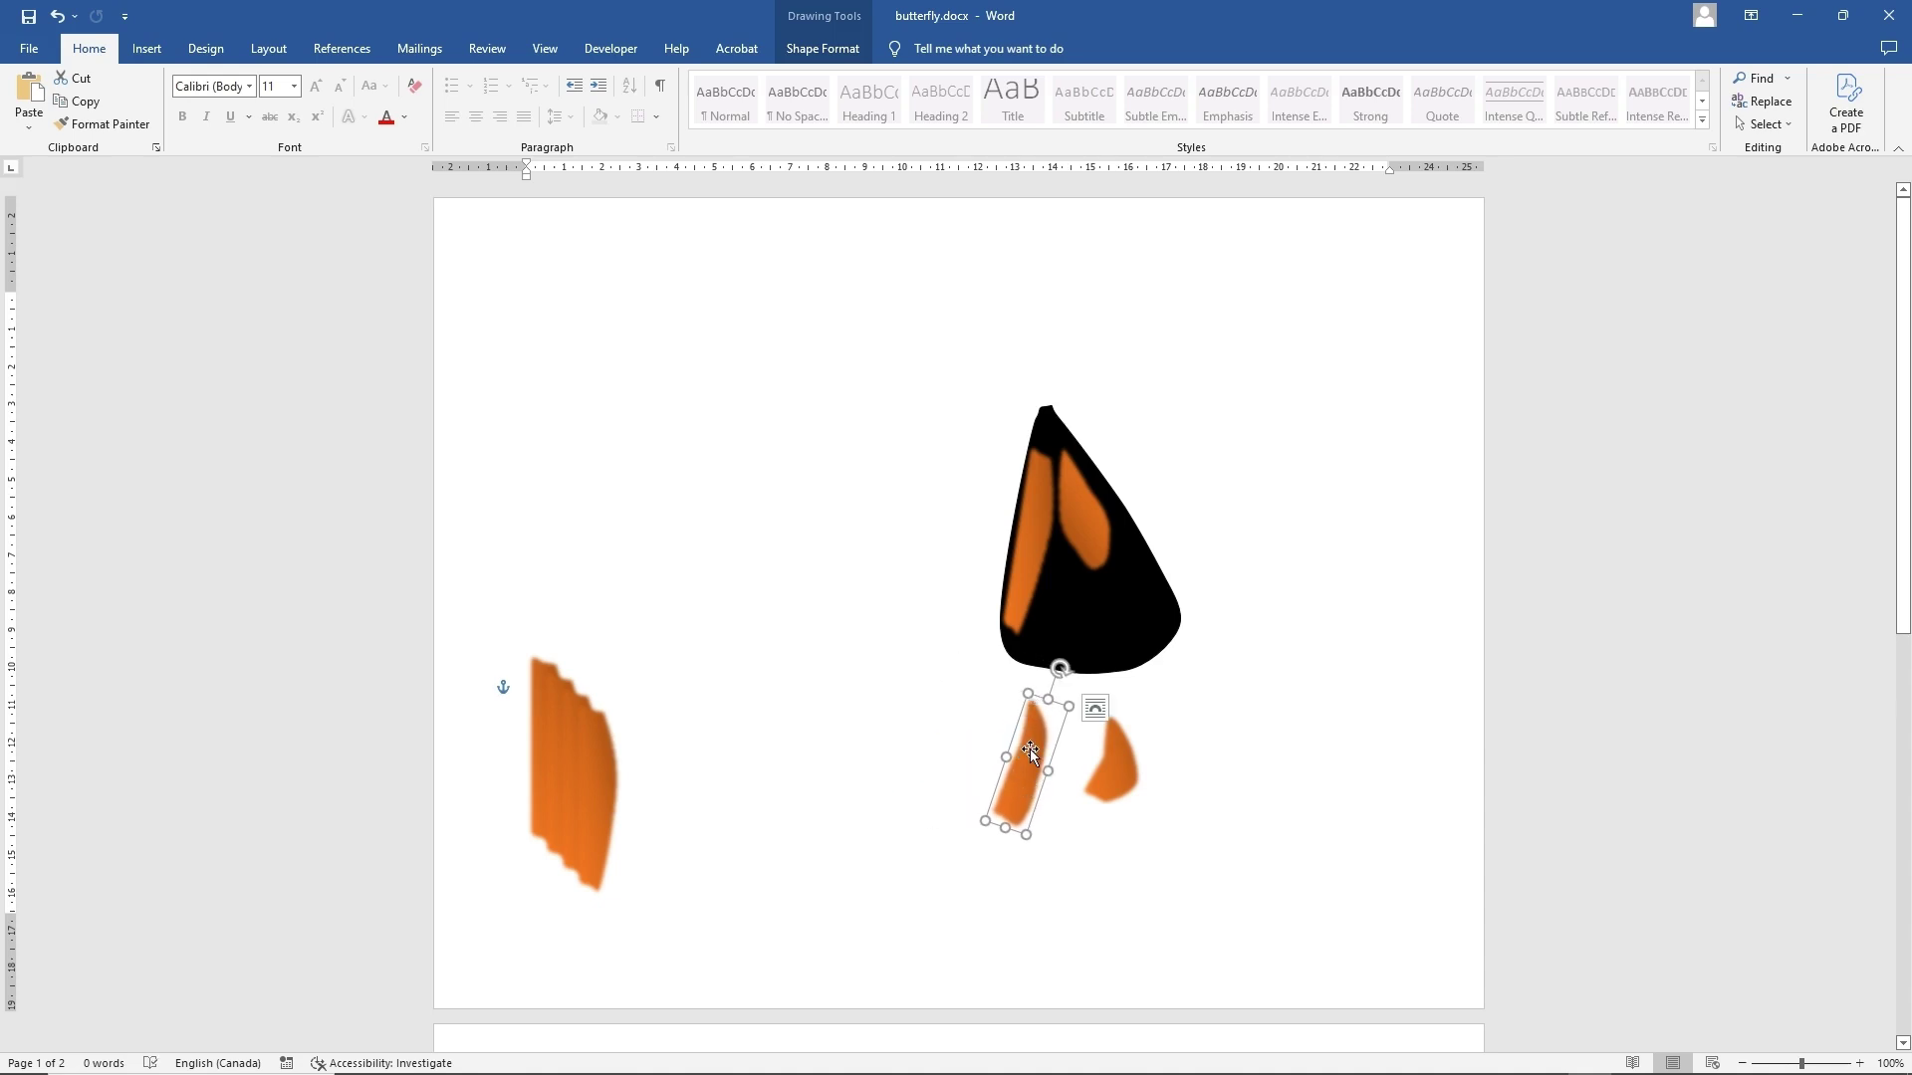
- Adjust the top point of the slim segment below the wing with Edit Points
right_click(1026, 747)
left_click(1071, 488)
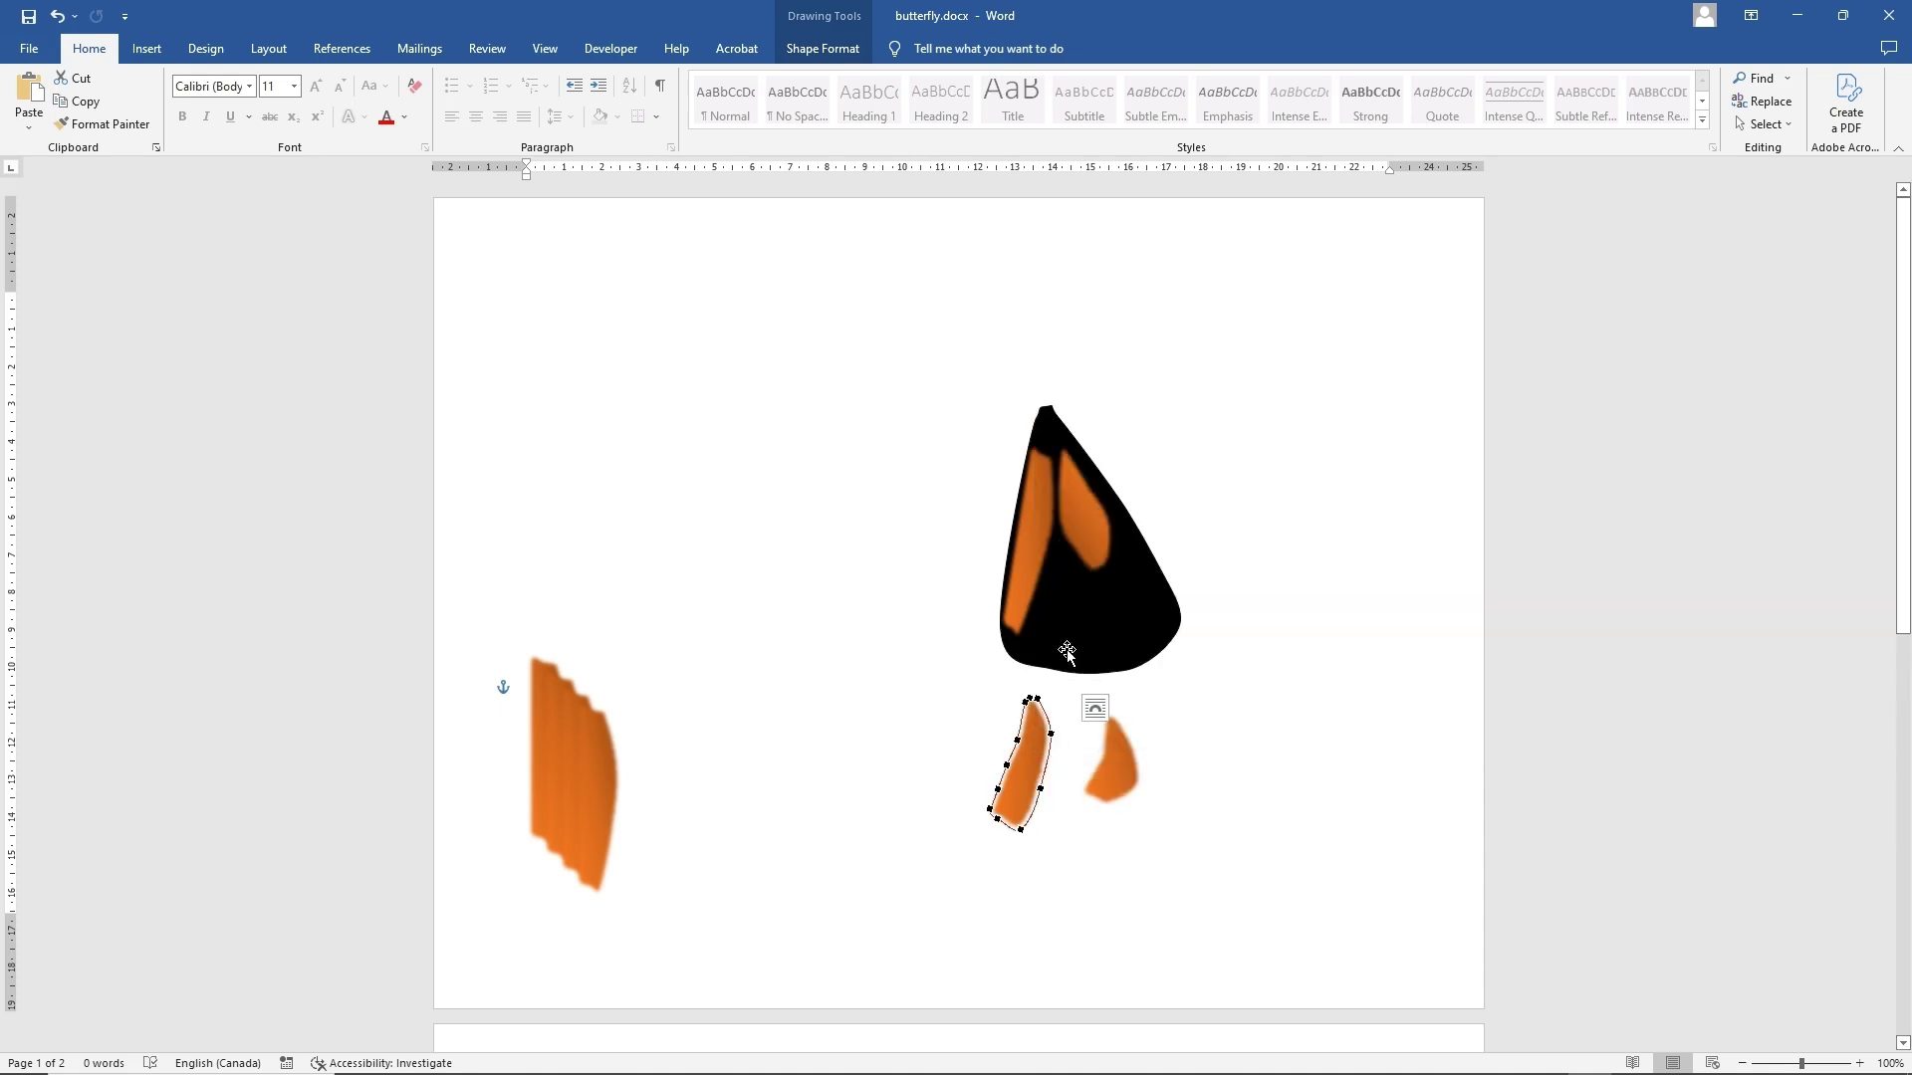
left_click(1028, 698)
- Copy the slim orange segment and paste a duplicate into the document
right_click(1024, 795)
left_click(1080, 436)
right_click(843, 695)
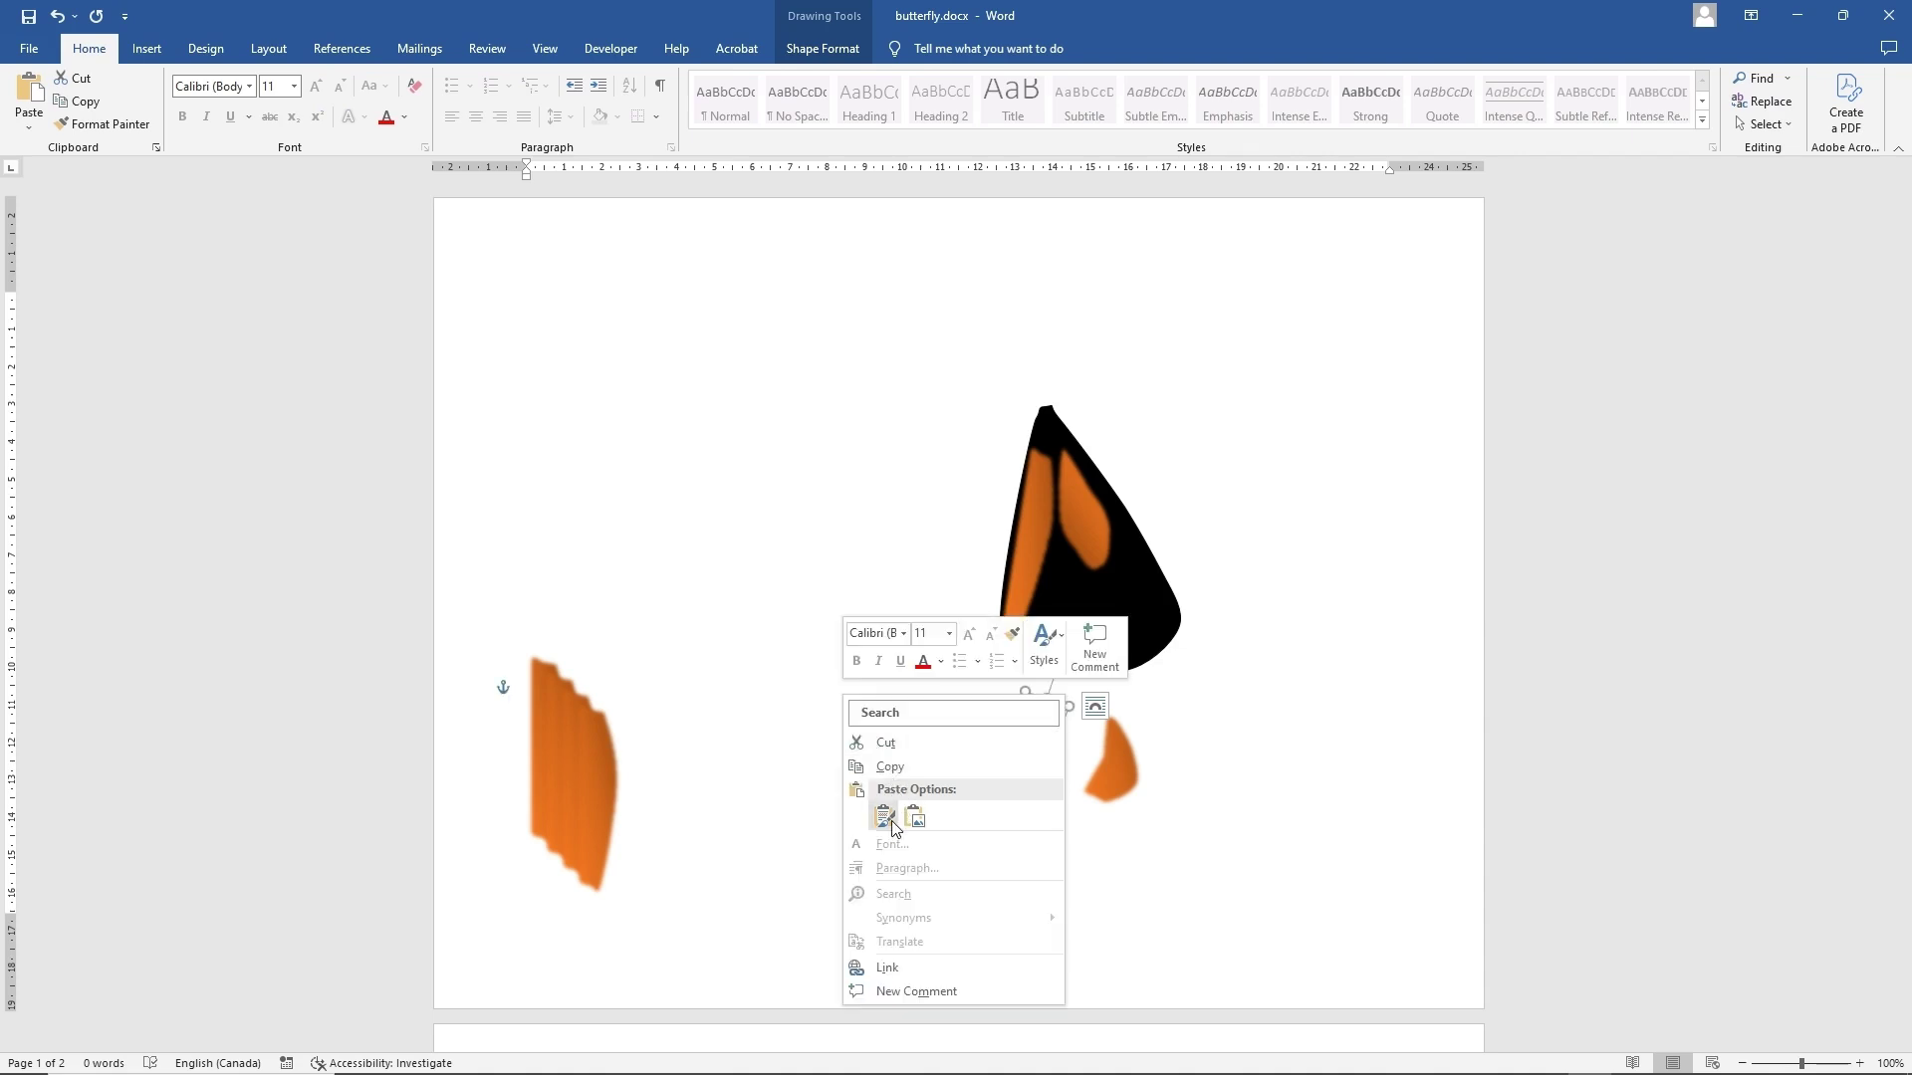
left_click(893, 819)
- Move the slim duplicate to the right of the small curved segment and rotate it counter-clockwise until it leans slightly left
left_click_drag(1037, 805, 1227, 814)
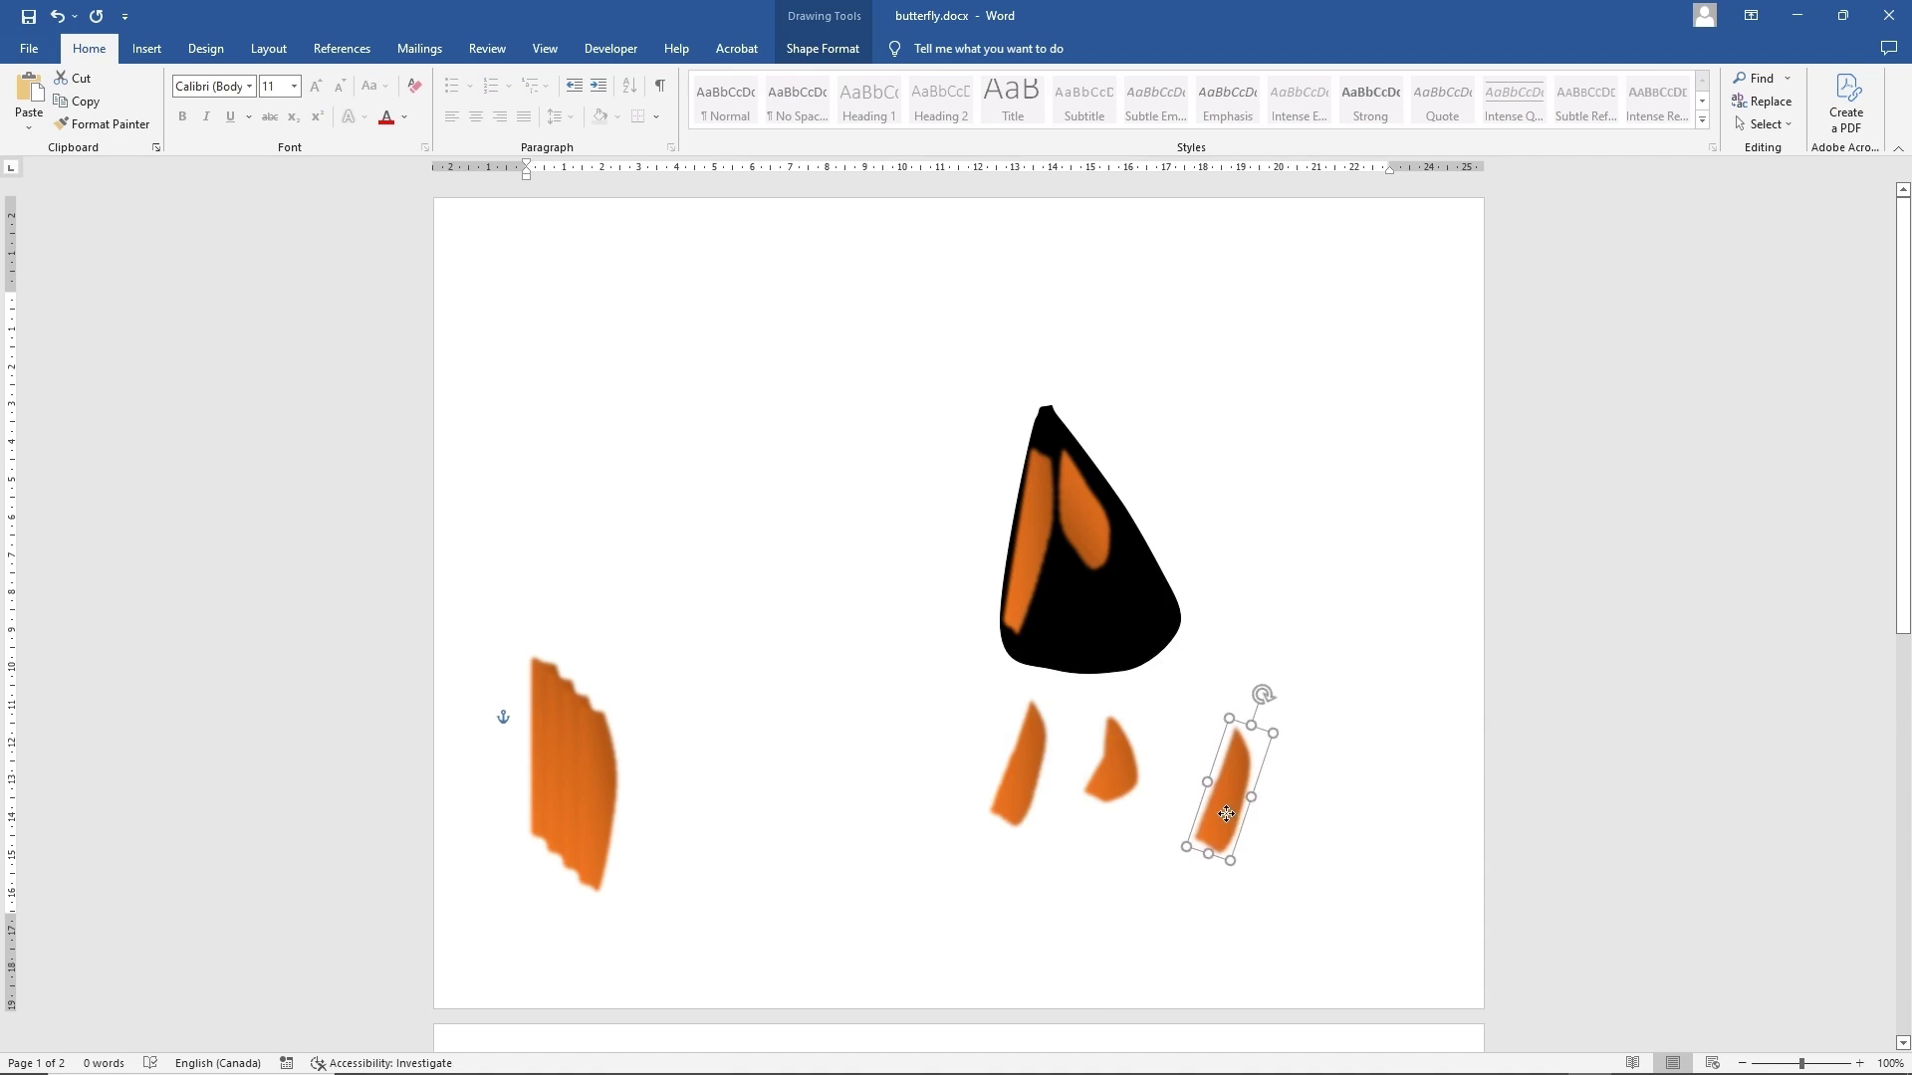
left_click_drag(1263, 694, 1215, 691)
left_click_drag(1209, 793, 1166, 796)
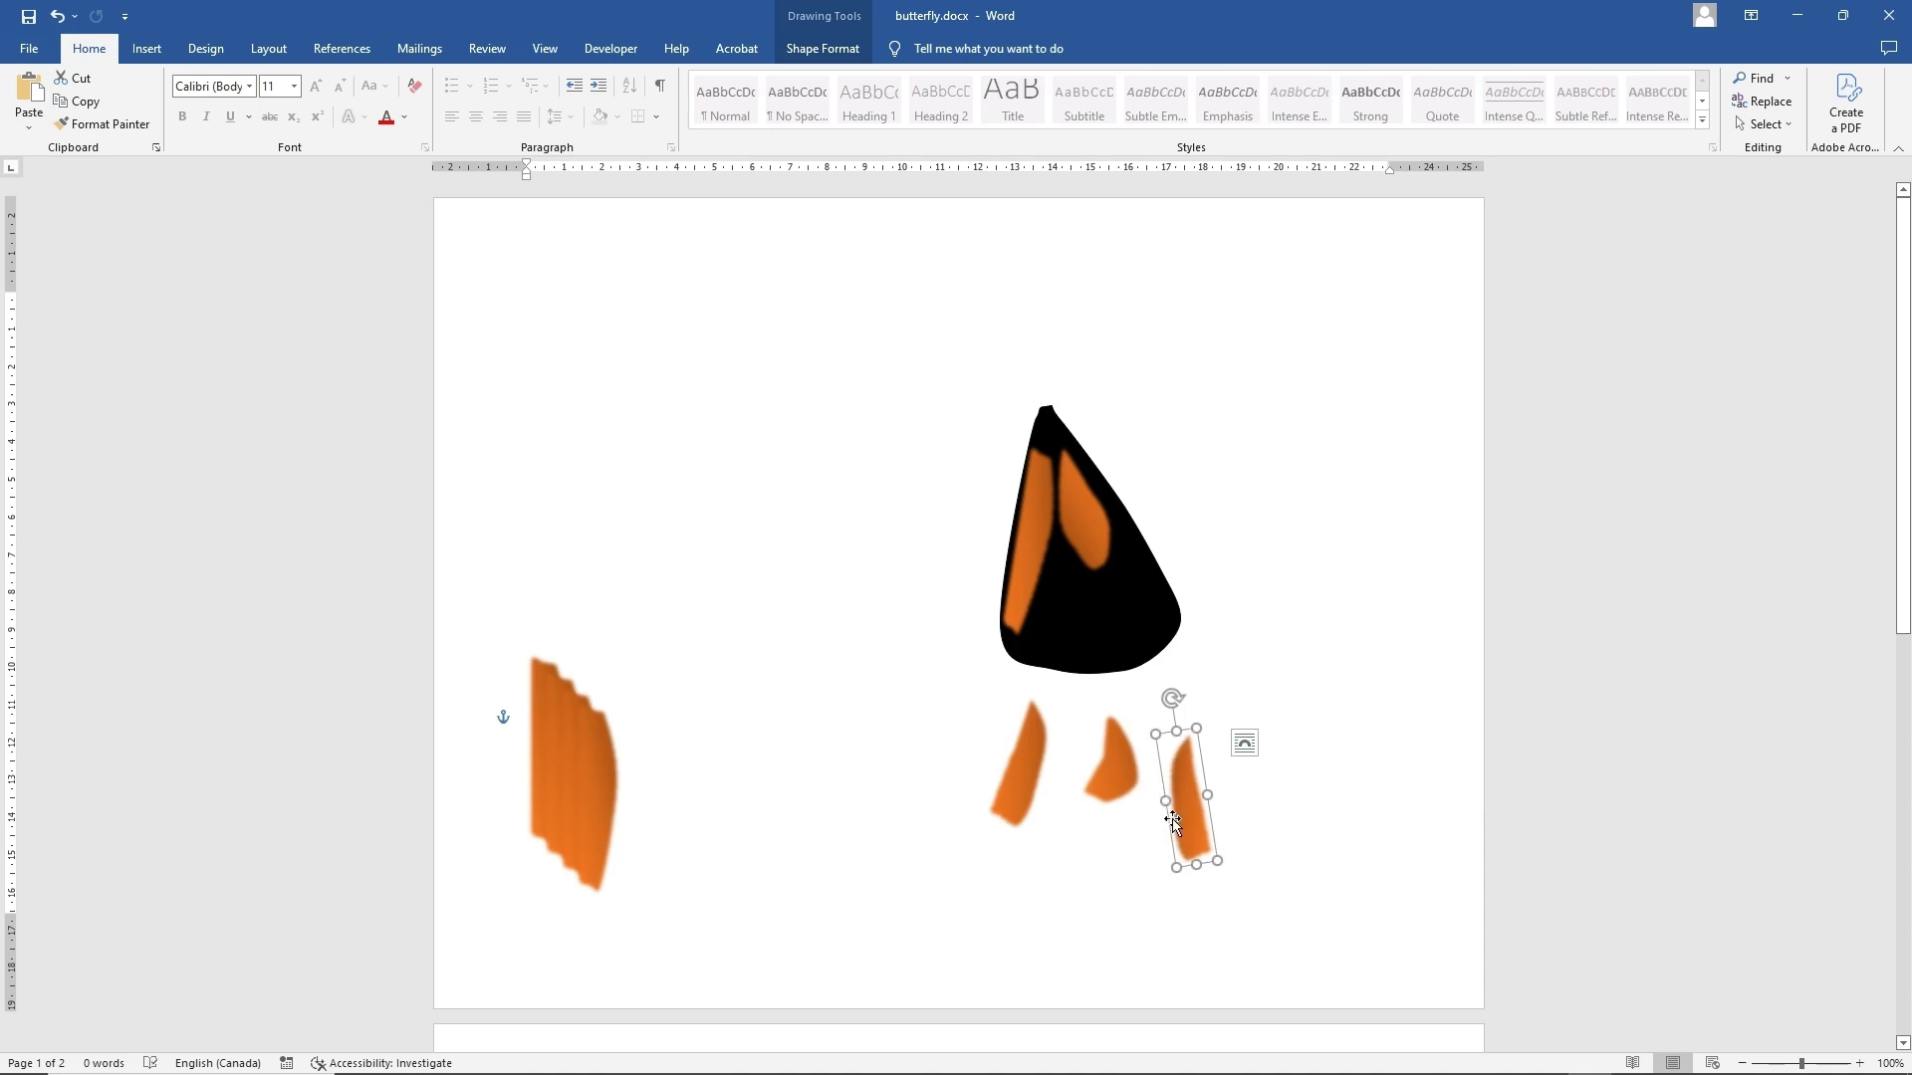
- Reshape the slim duplicate with Edit Points, pulling its lower left-edge point inward into a smooth curve, and move it slightly up
right_click(1174, 832)
left_click(1235, 559)
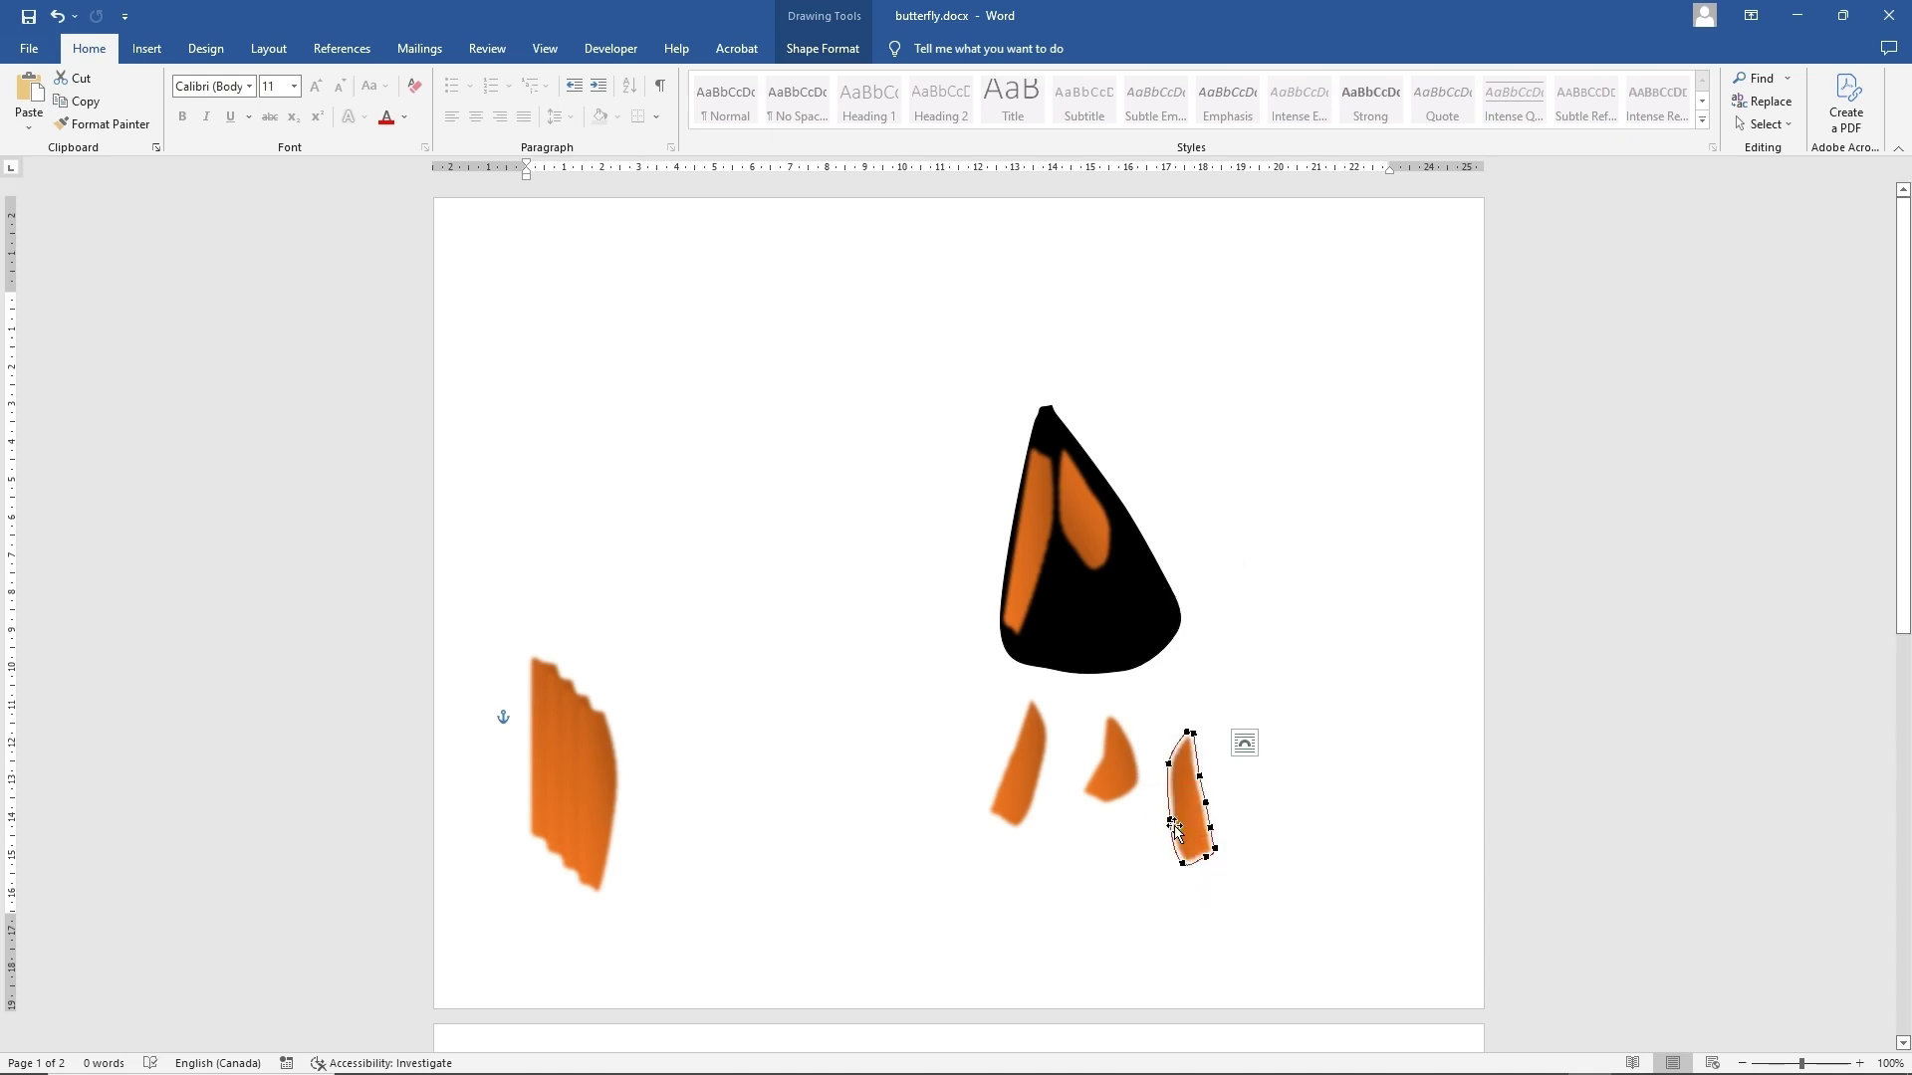
left_click_drag(1175, 821, 1176, 817)
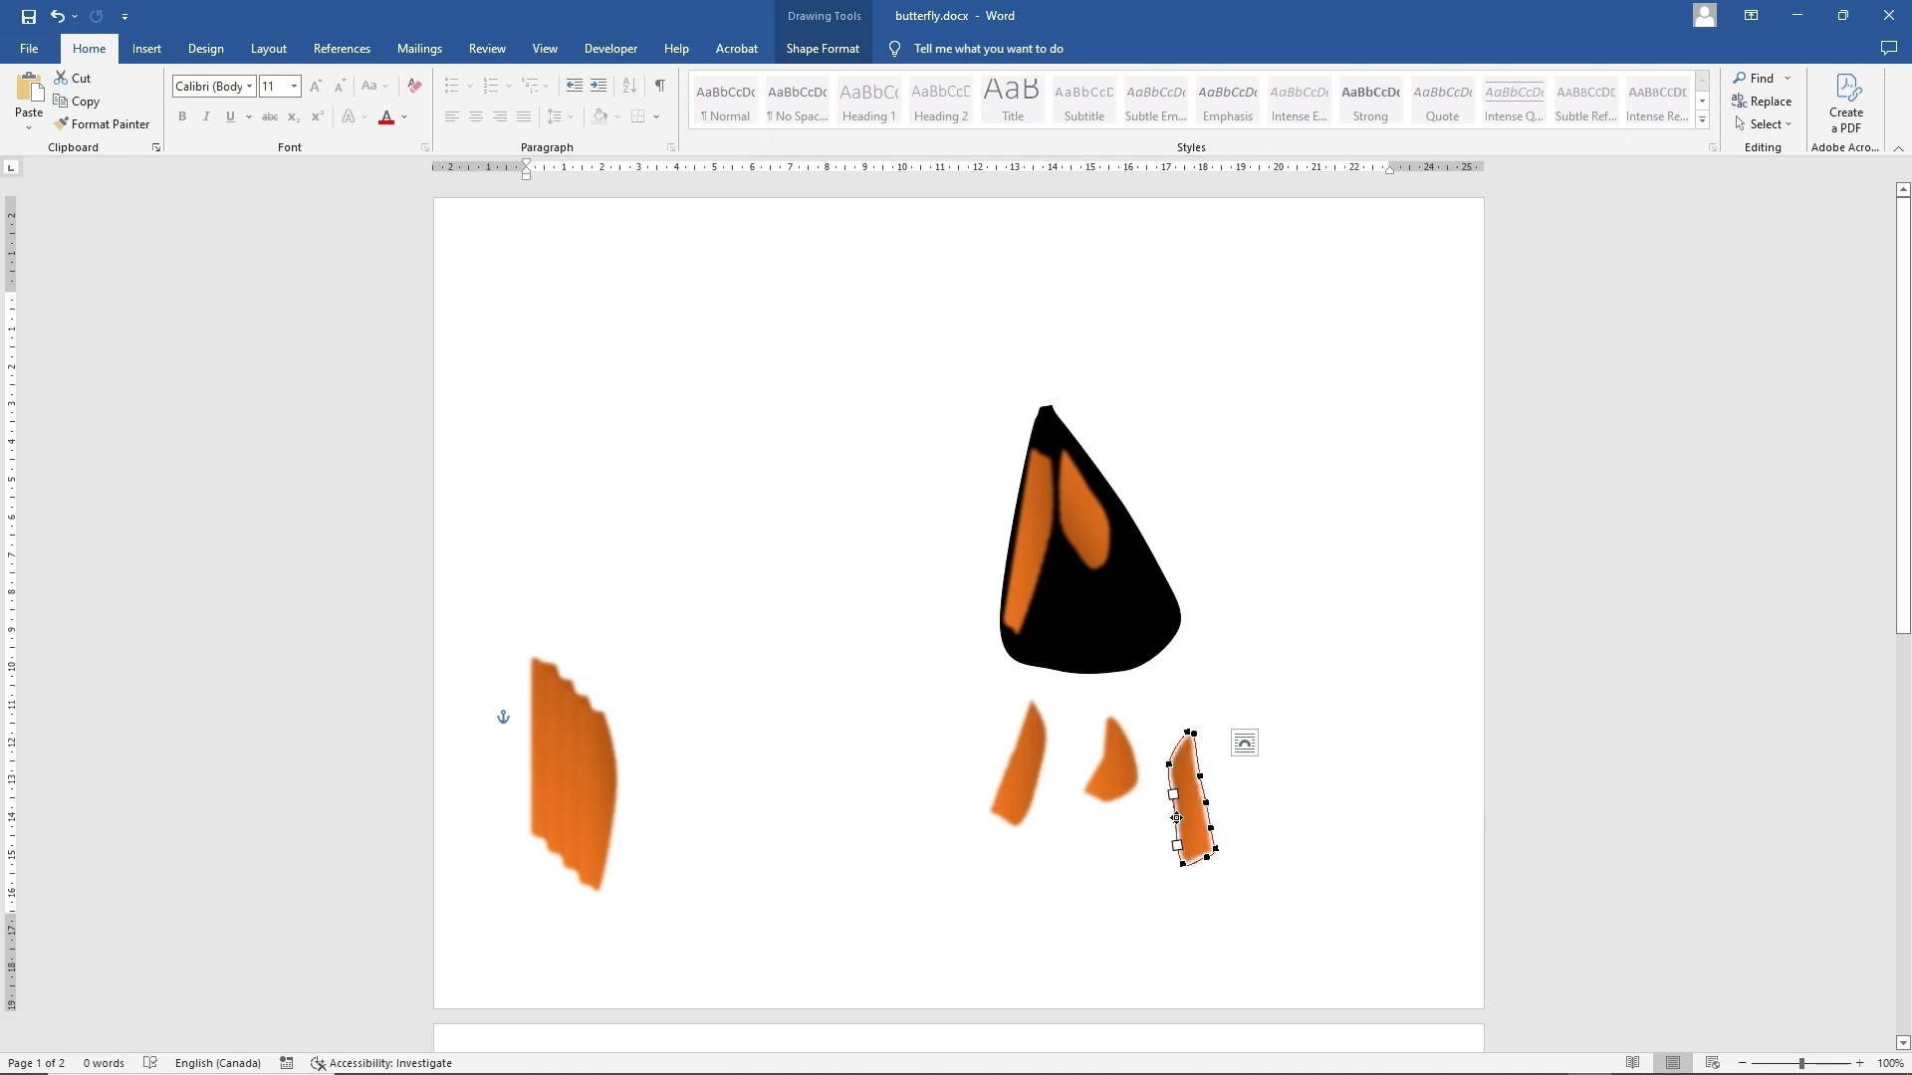
right_click(1176, 823)
left_click(1265, 590)
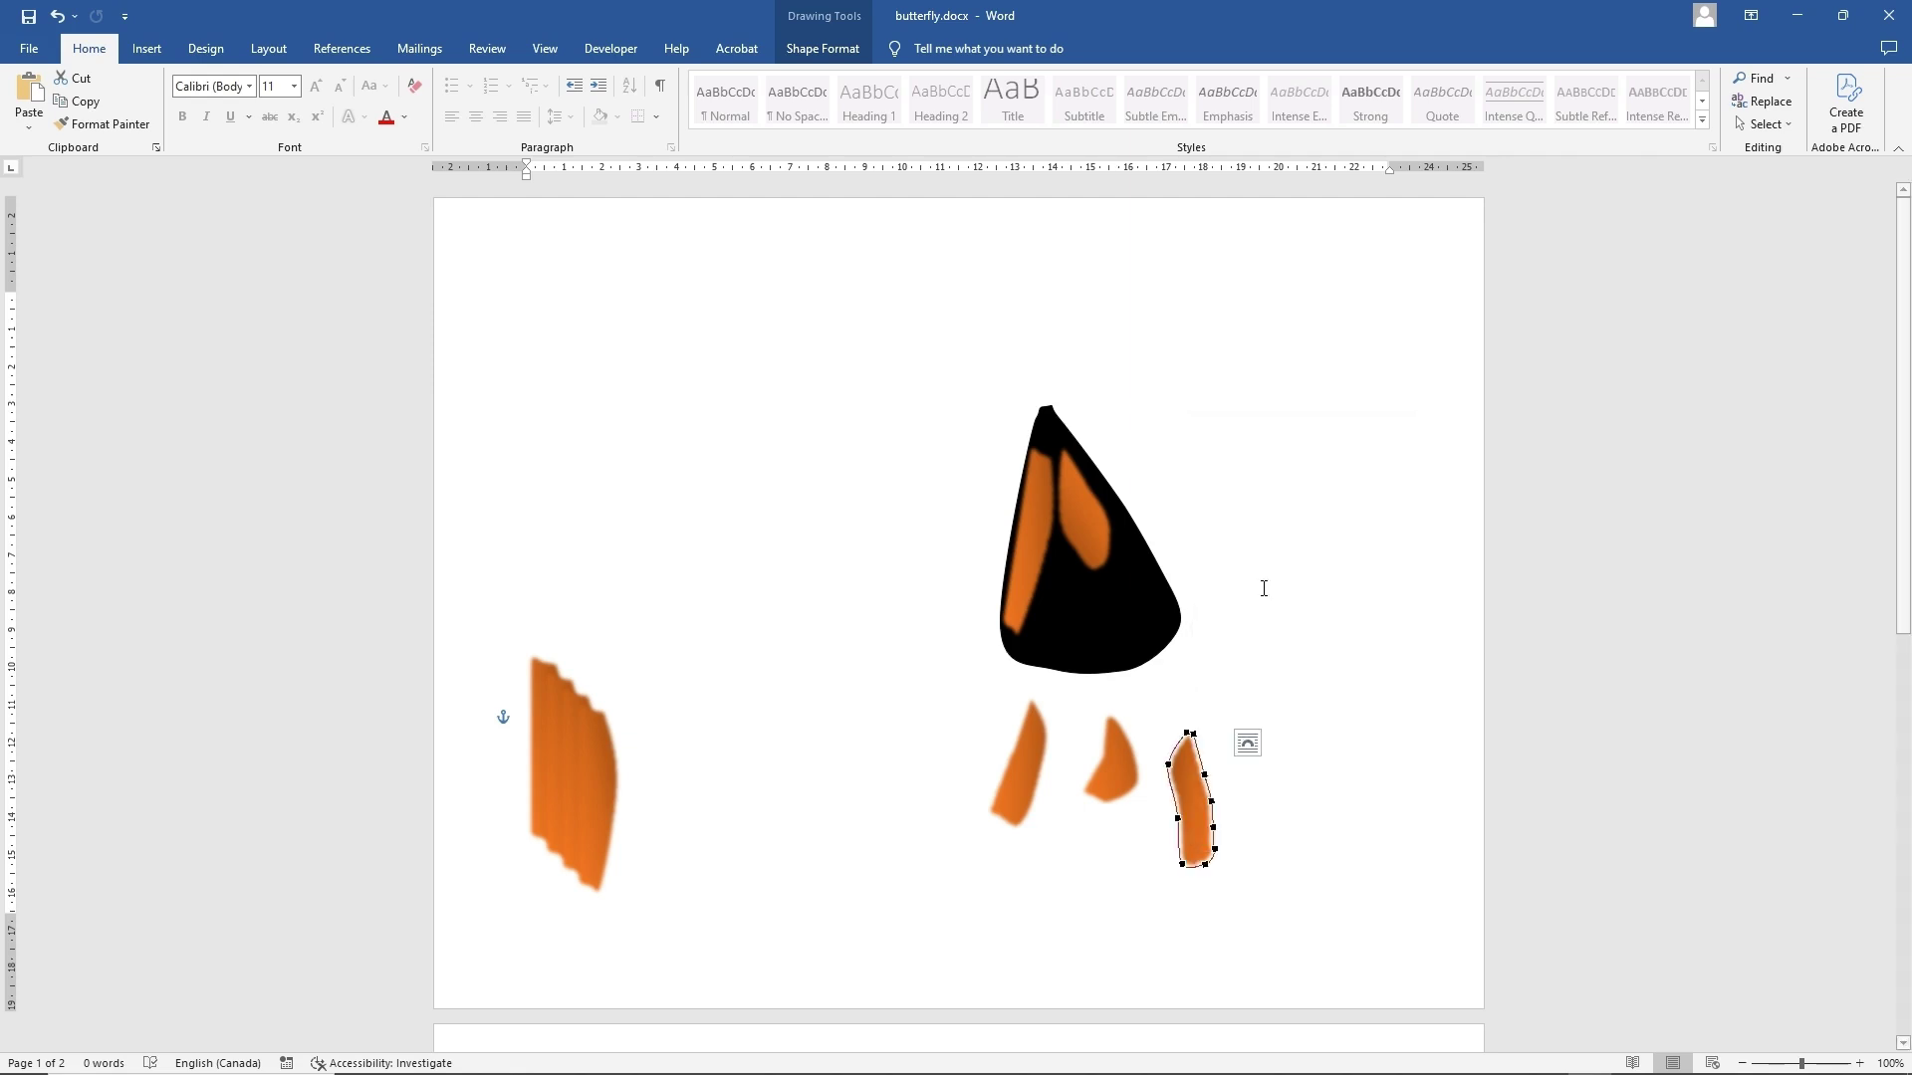
left_click(1180, 864)
left_click_drag(1198, 805, 1203, 779)
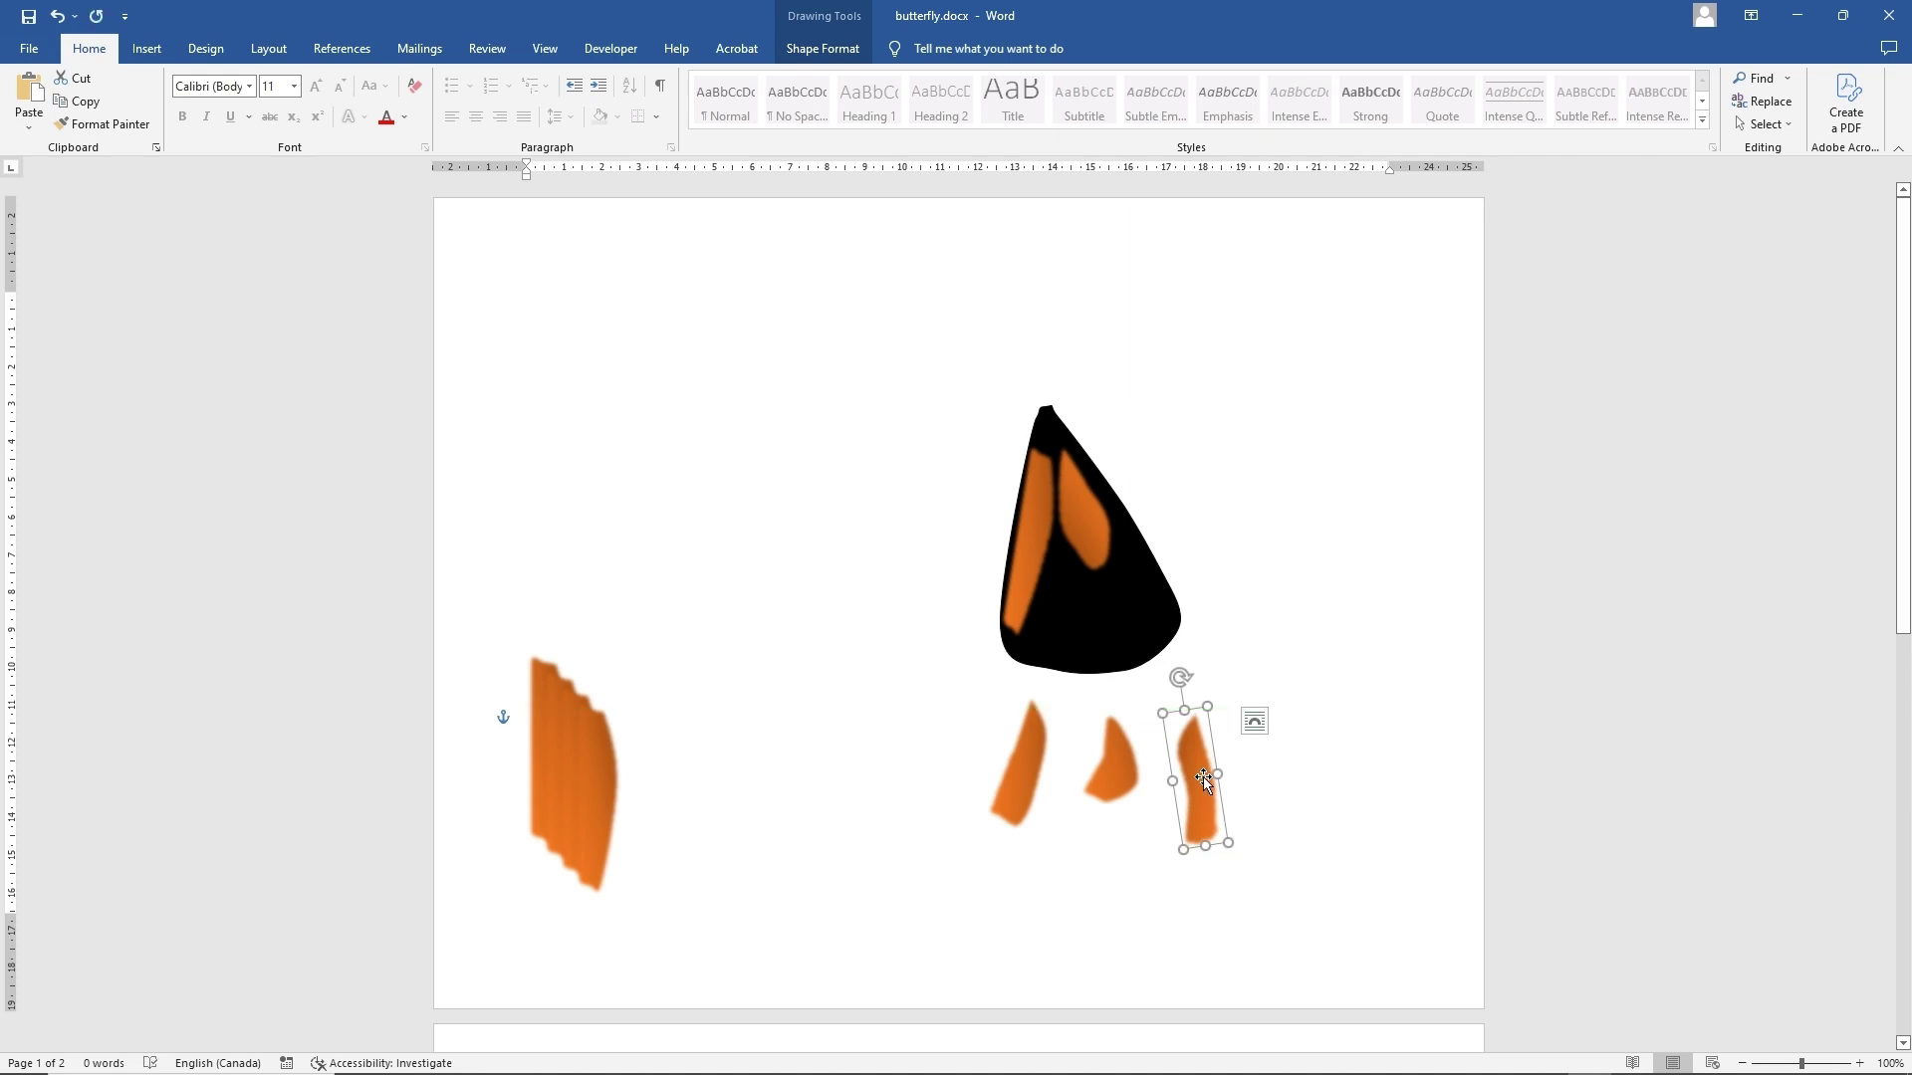
- Duplicate the slim orange segment below the wing's left side and move the copy to the right of the other loose segments
left_click(1027, 789)
right_click(1027, 788)
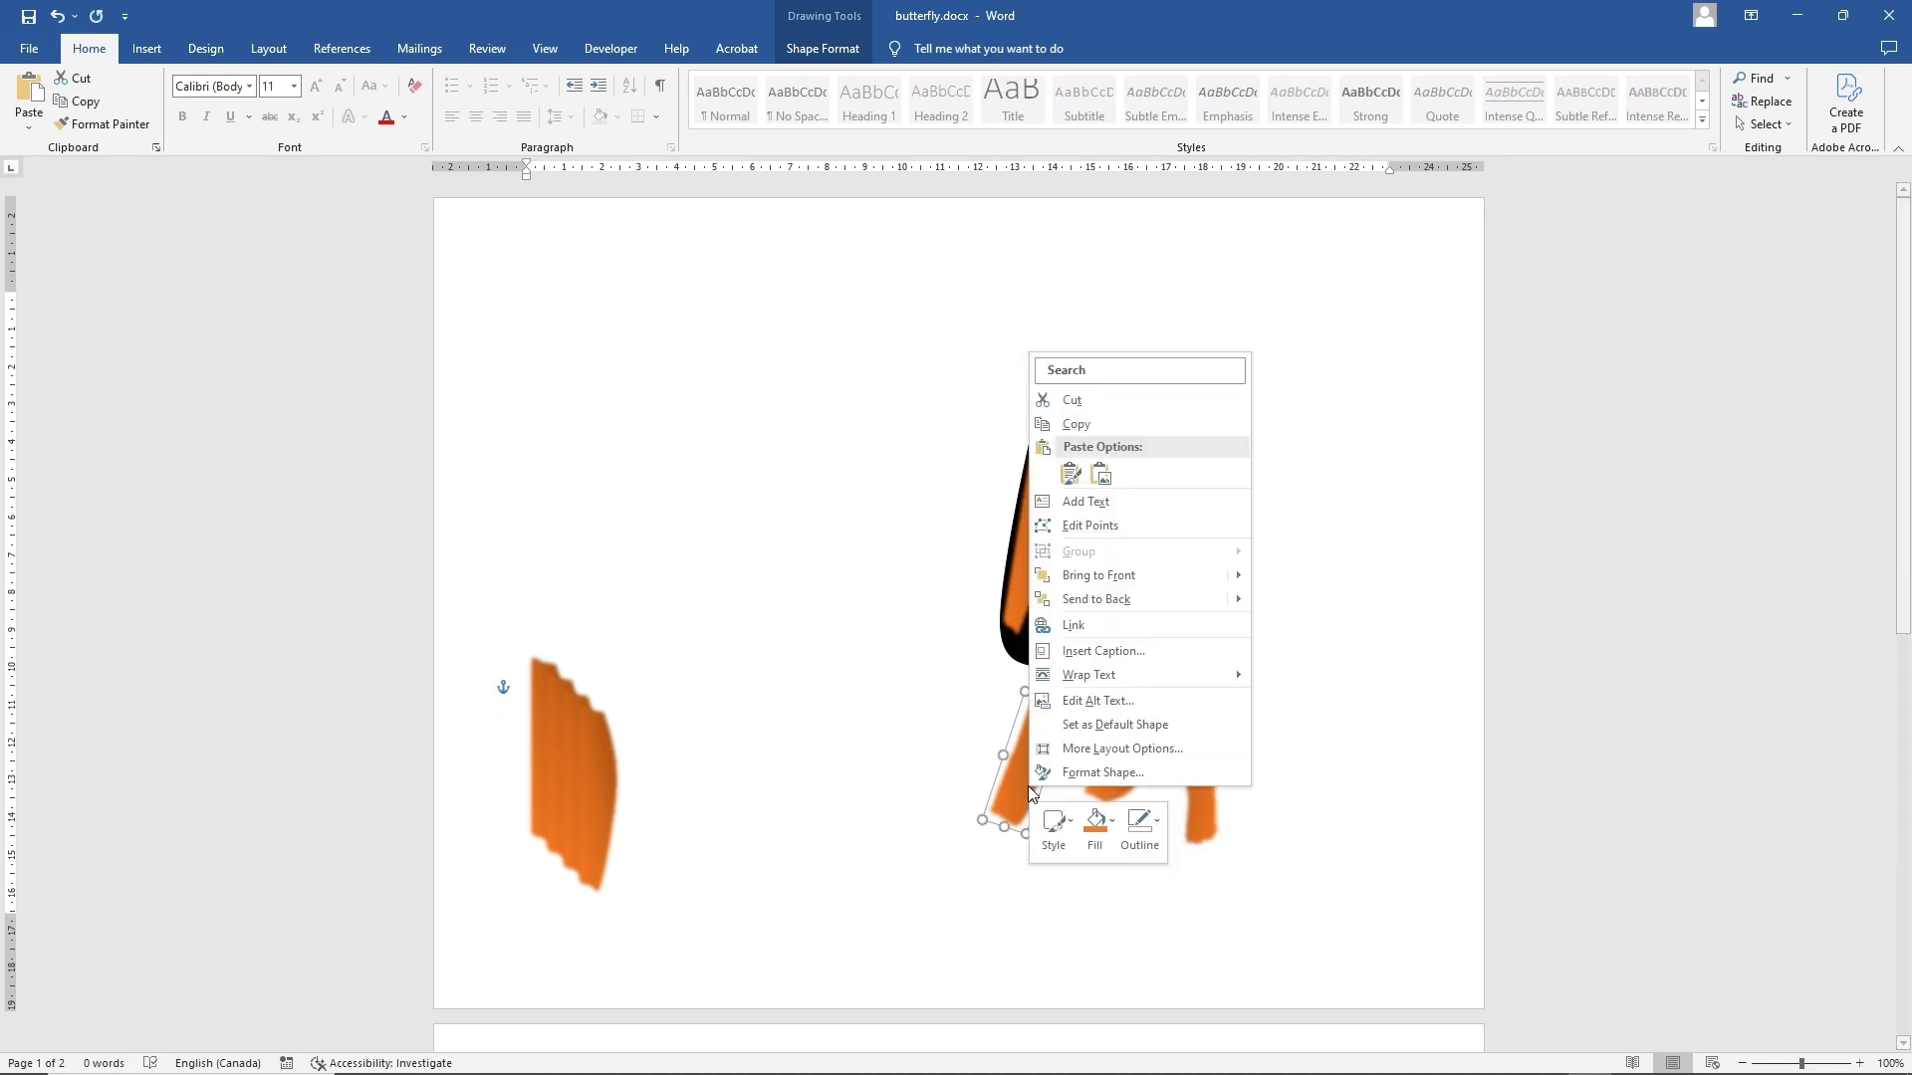
left_click(1077, 426)
right_click(1290, 675)
left_click(1329, 792)
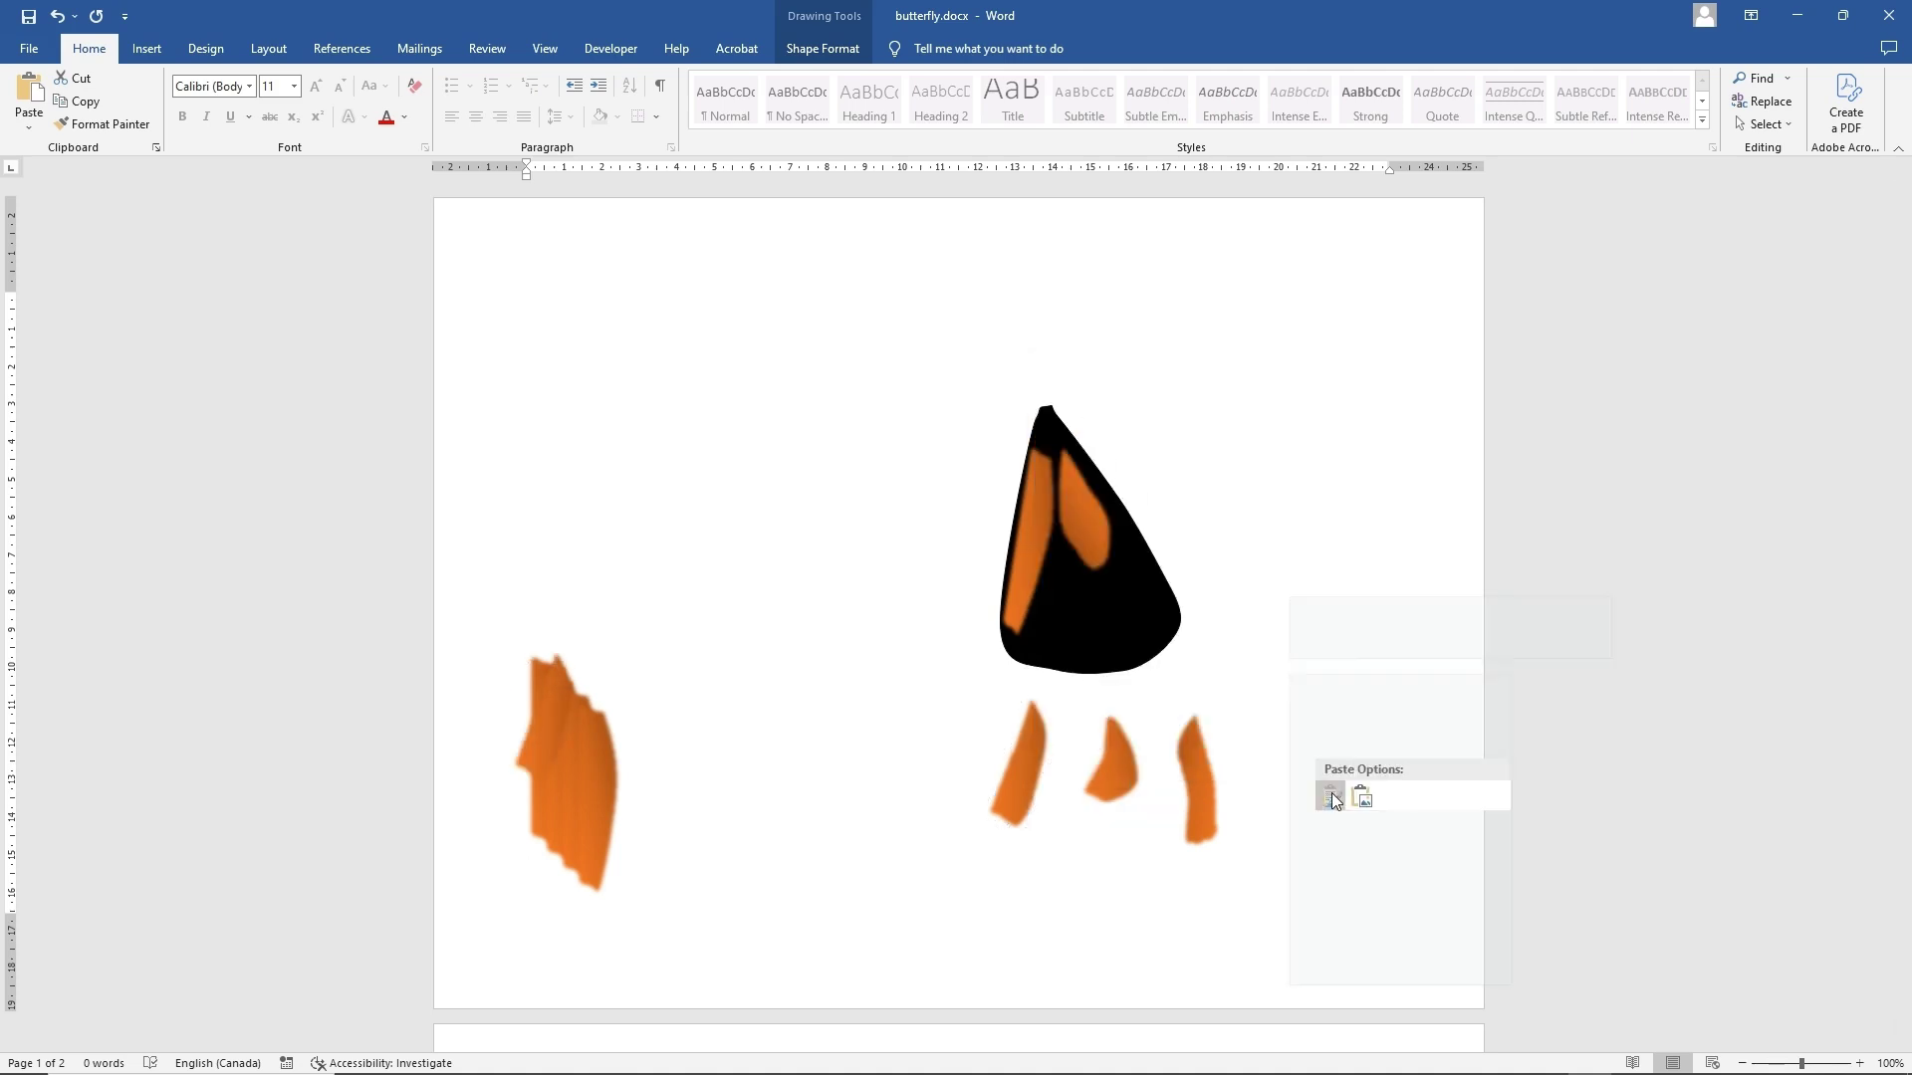
left_click_drag(551, 711, 1299, 713)
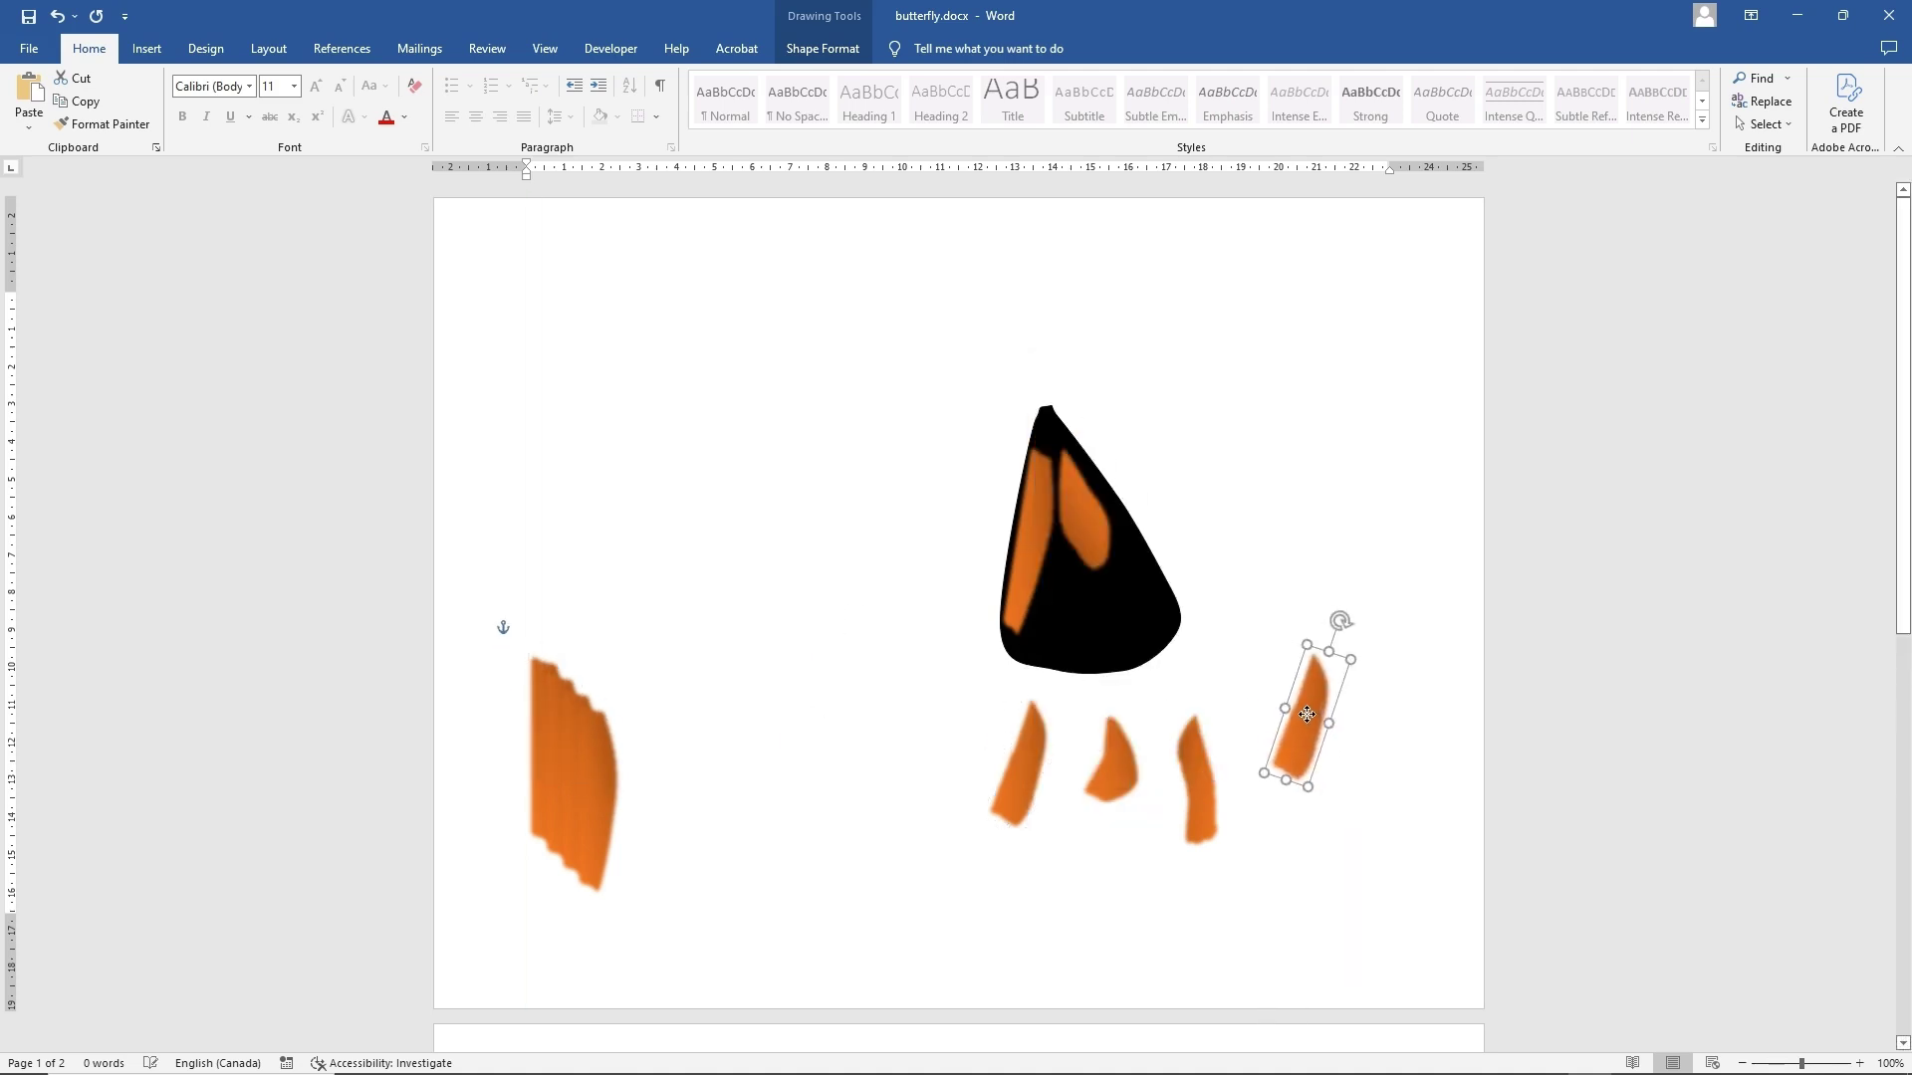
- Delete the leftover stack of overlapping orange segments on the left side of the page
left_click(589, 803)
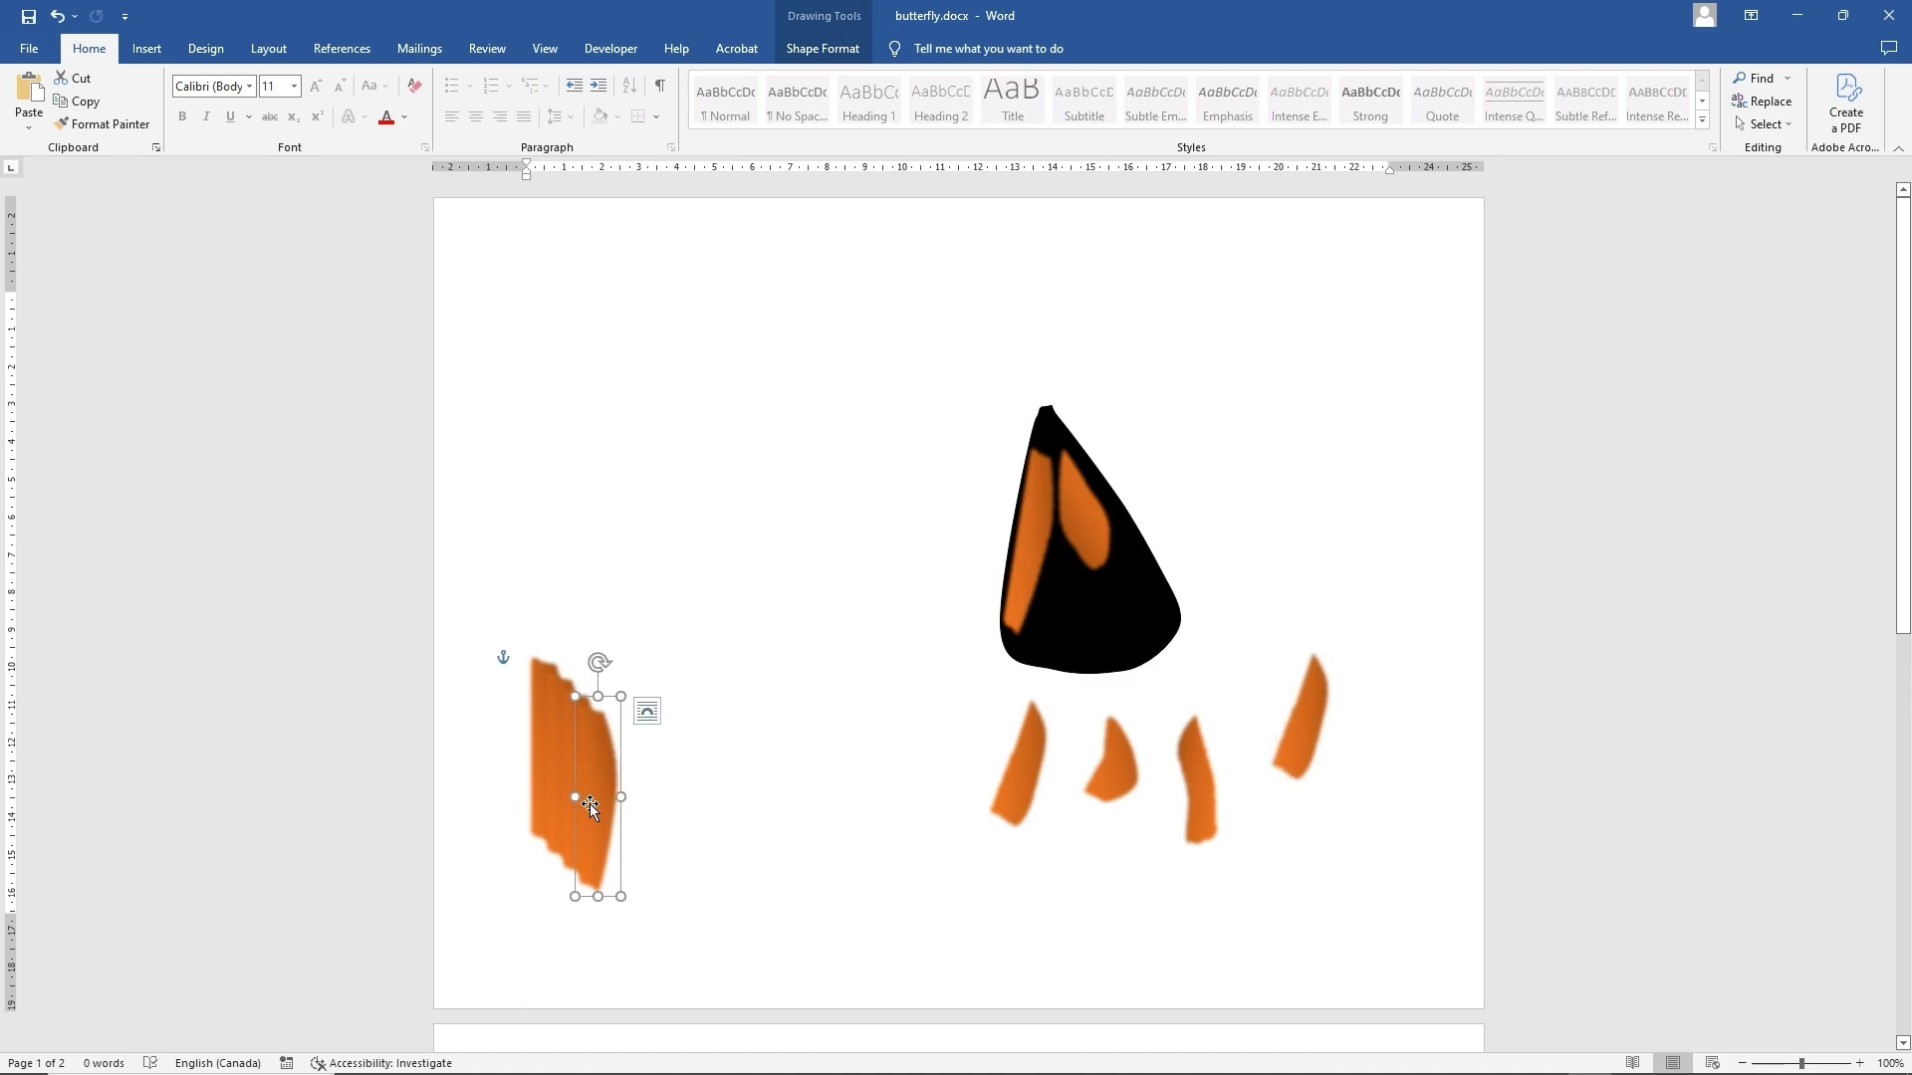
key("Delete")
key("ctrl+z")
key("Delete")
left_click(577, 796)
key("Delete")
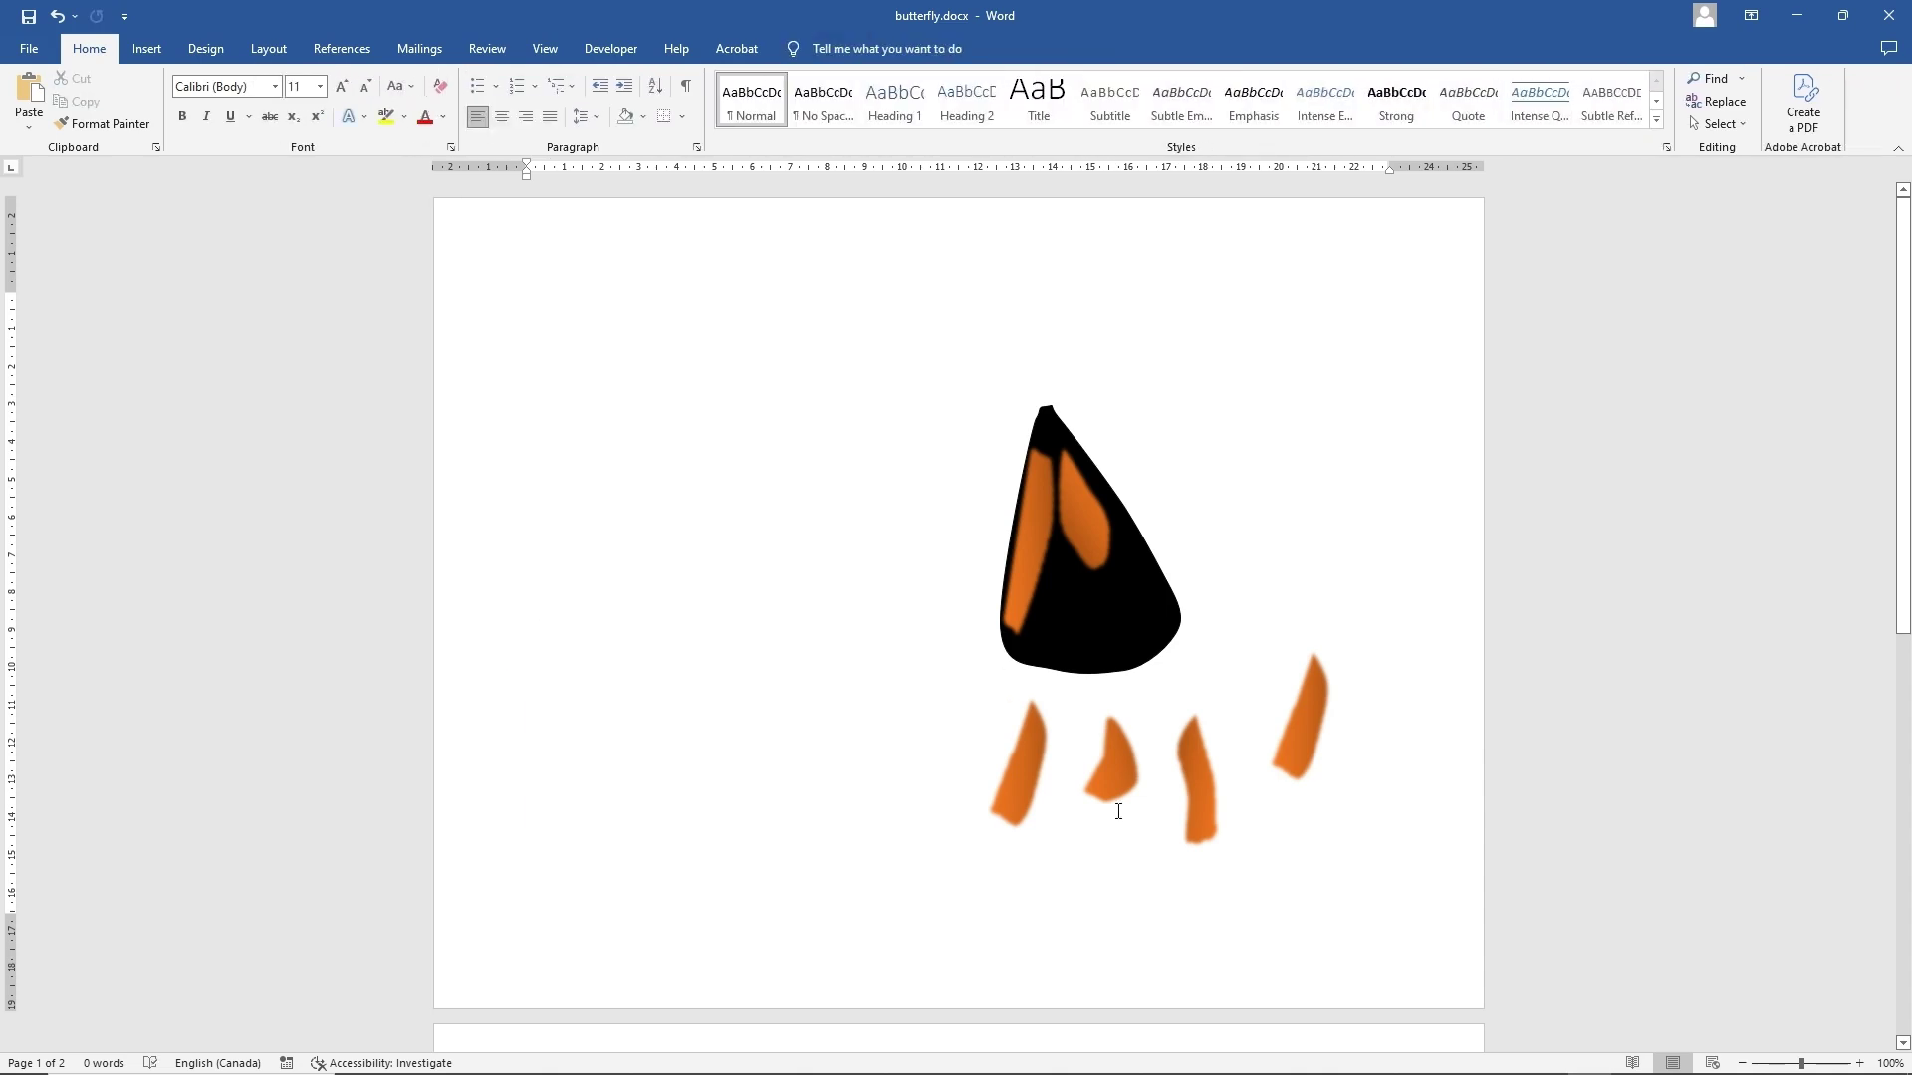
- Narrow the rightmost orange duplicate and place it along the lower right edge of the black wing
left_click(1302, 753)
left_click_drag(1288, 708, 1333, 759)
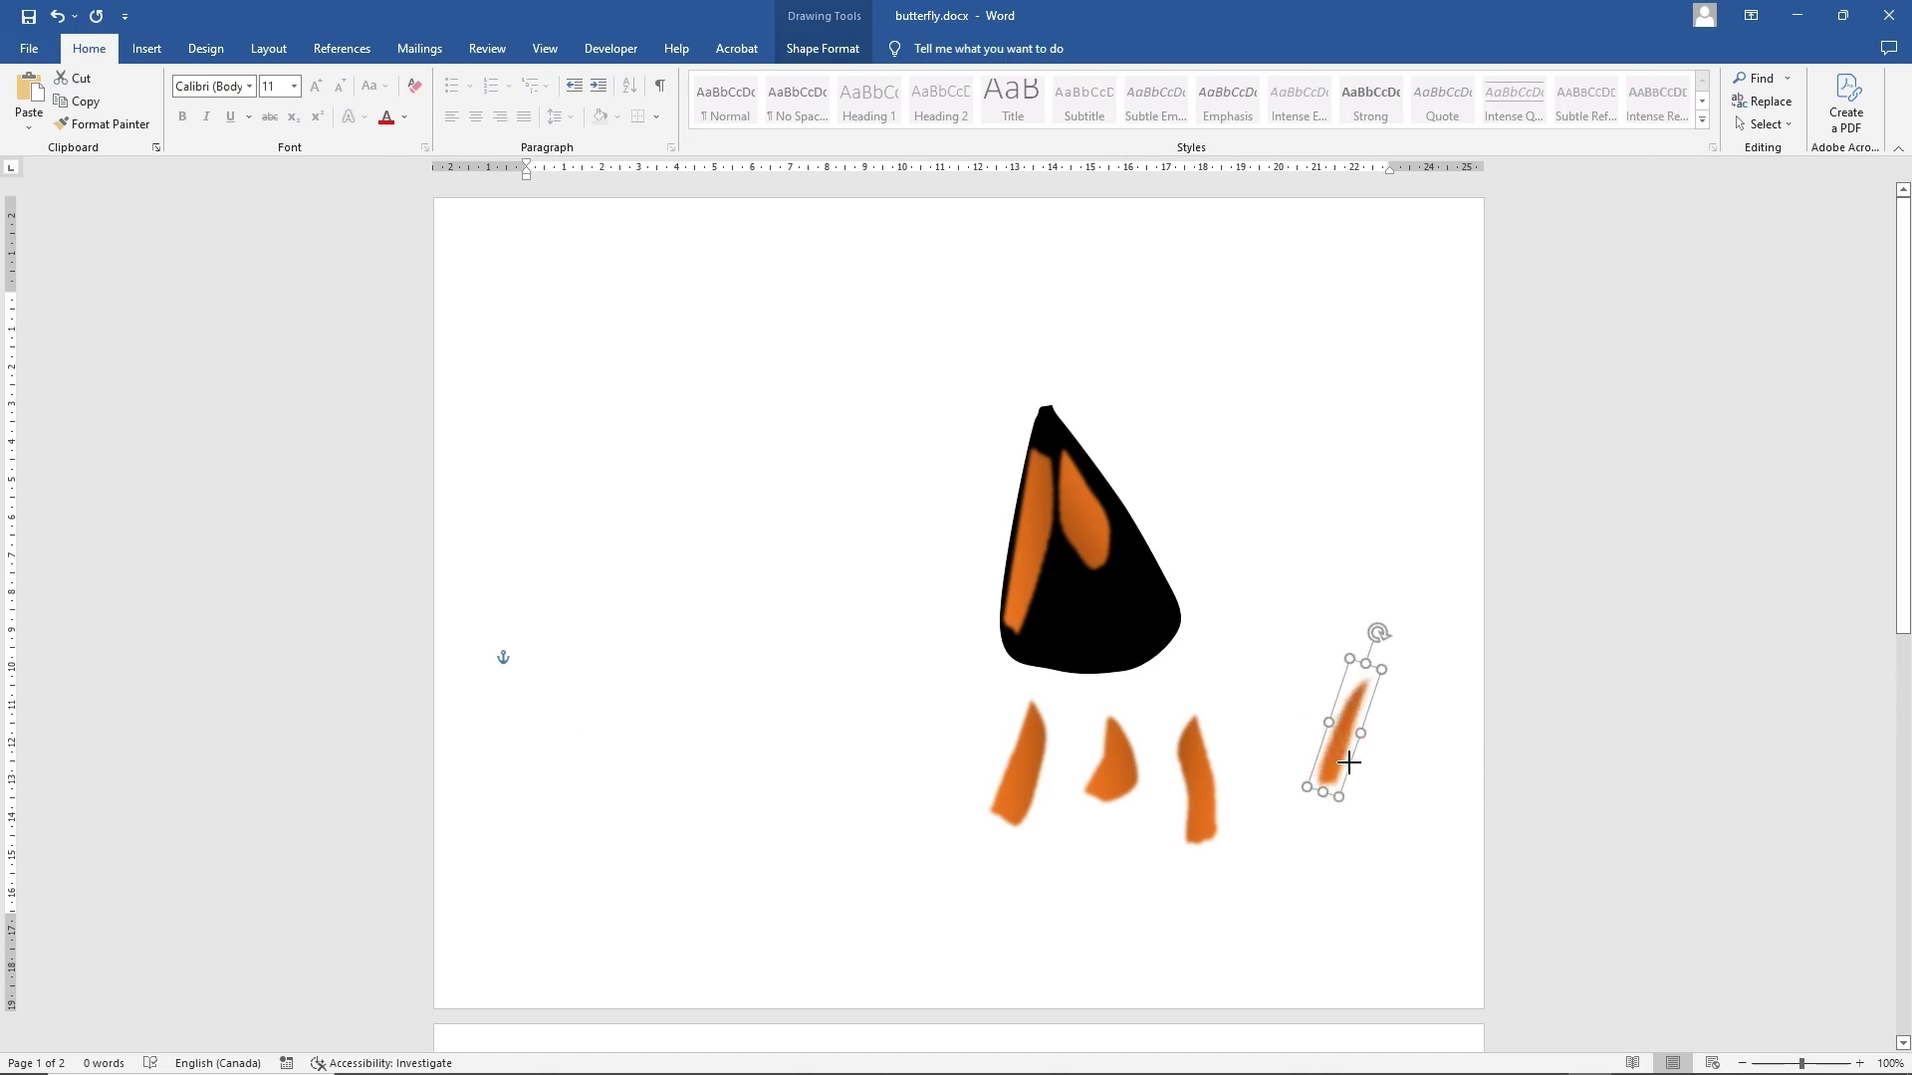
left_click_drag(1348, 761, 1155, 614)
- Place the three remaining orange segments side by side in the wing's lower part, shrinking them to fit with black gaps between
left_click_drag(1205, 765, 1127, 617)
left_click_drag(1126, 694, 1122, 648)
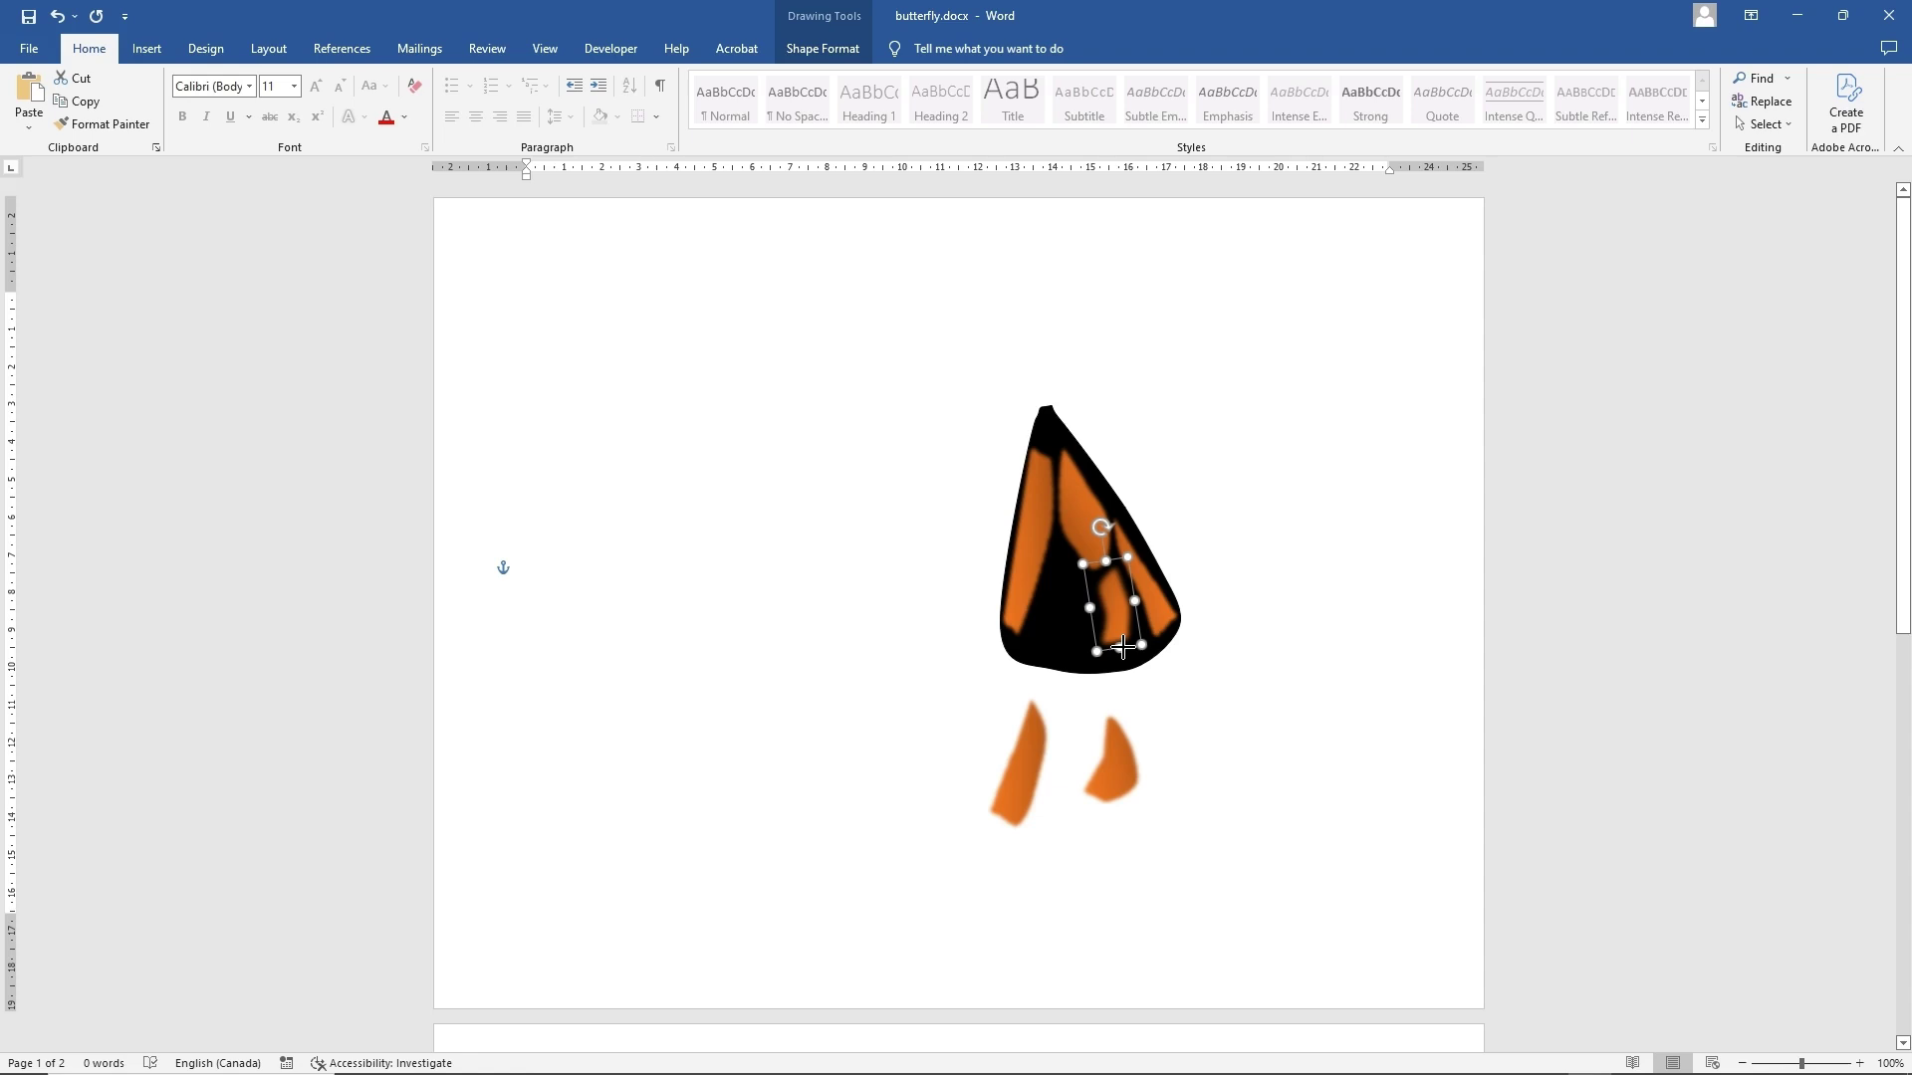
left_click_drag(1122, 771, 1084, 629)
left_click(1032, 772)
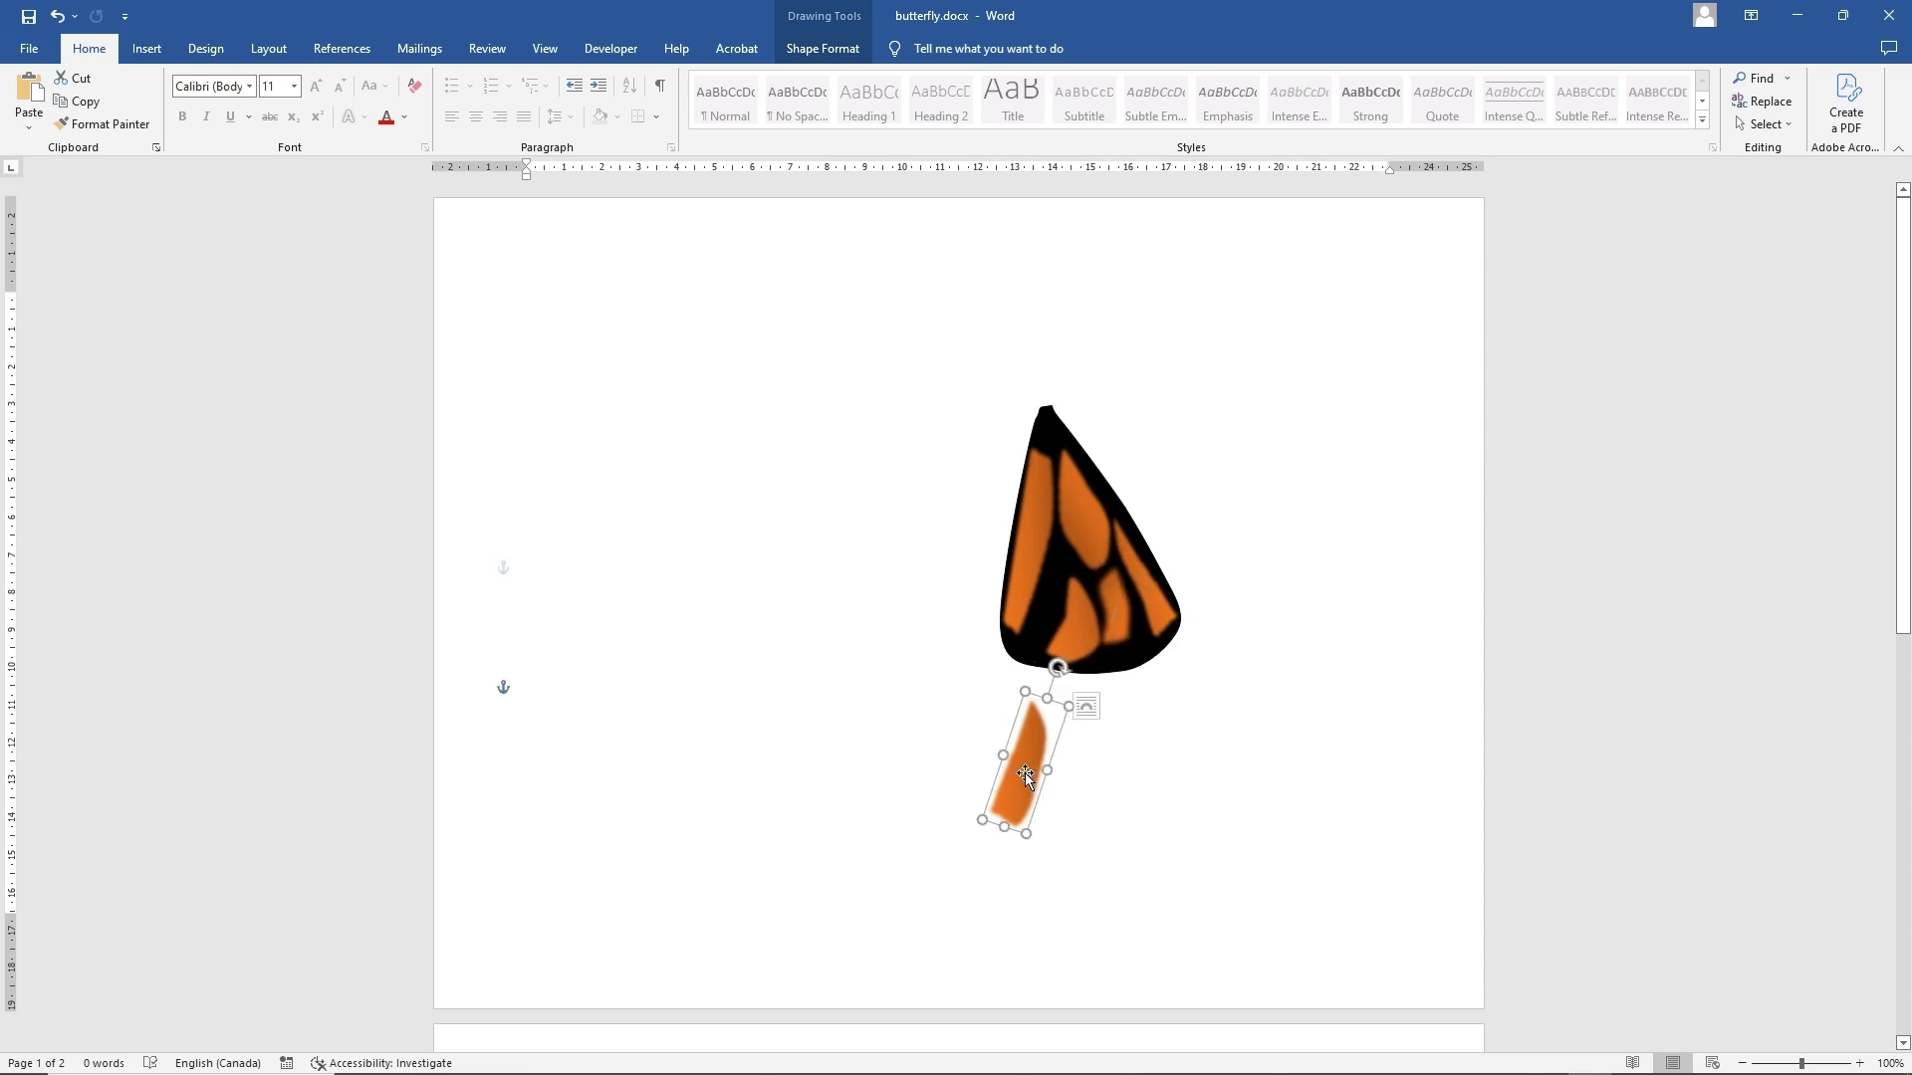
left_click_drag(1040, 770, 1040, 629)
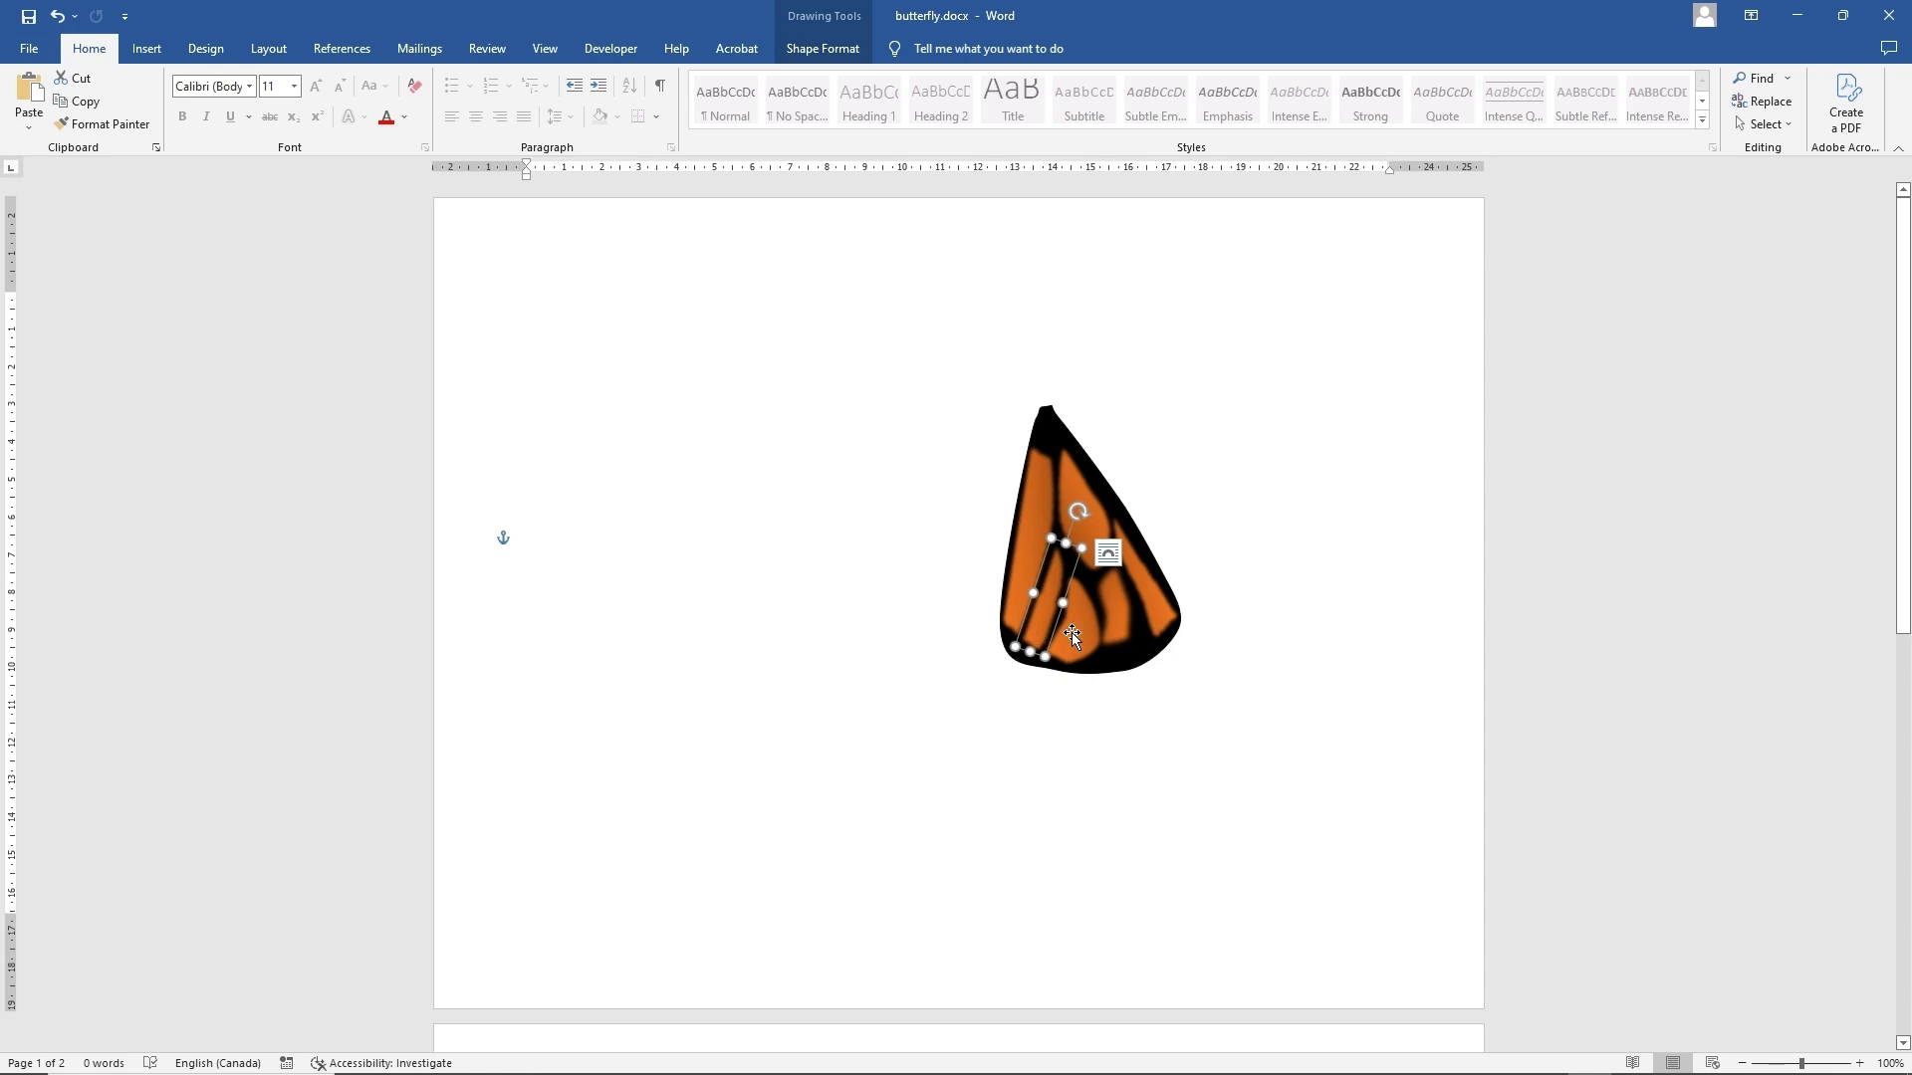
- Reshape the lower end of the slim segment at the wing's lower left with Edit Points and widen the segment slightly
right_click(1038, 630)
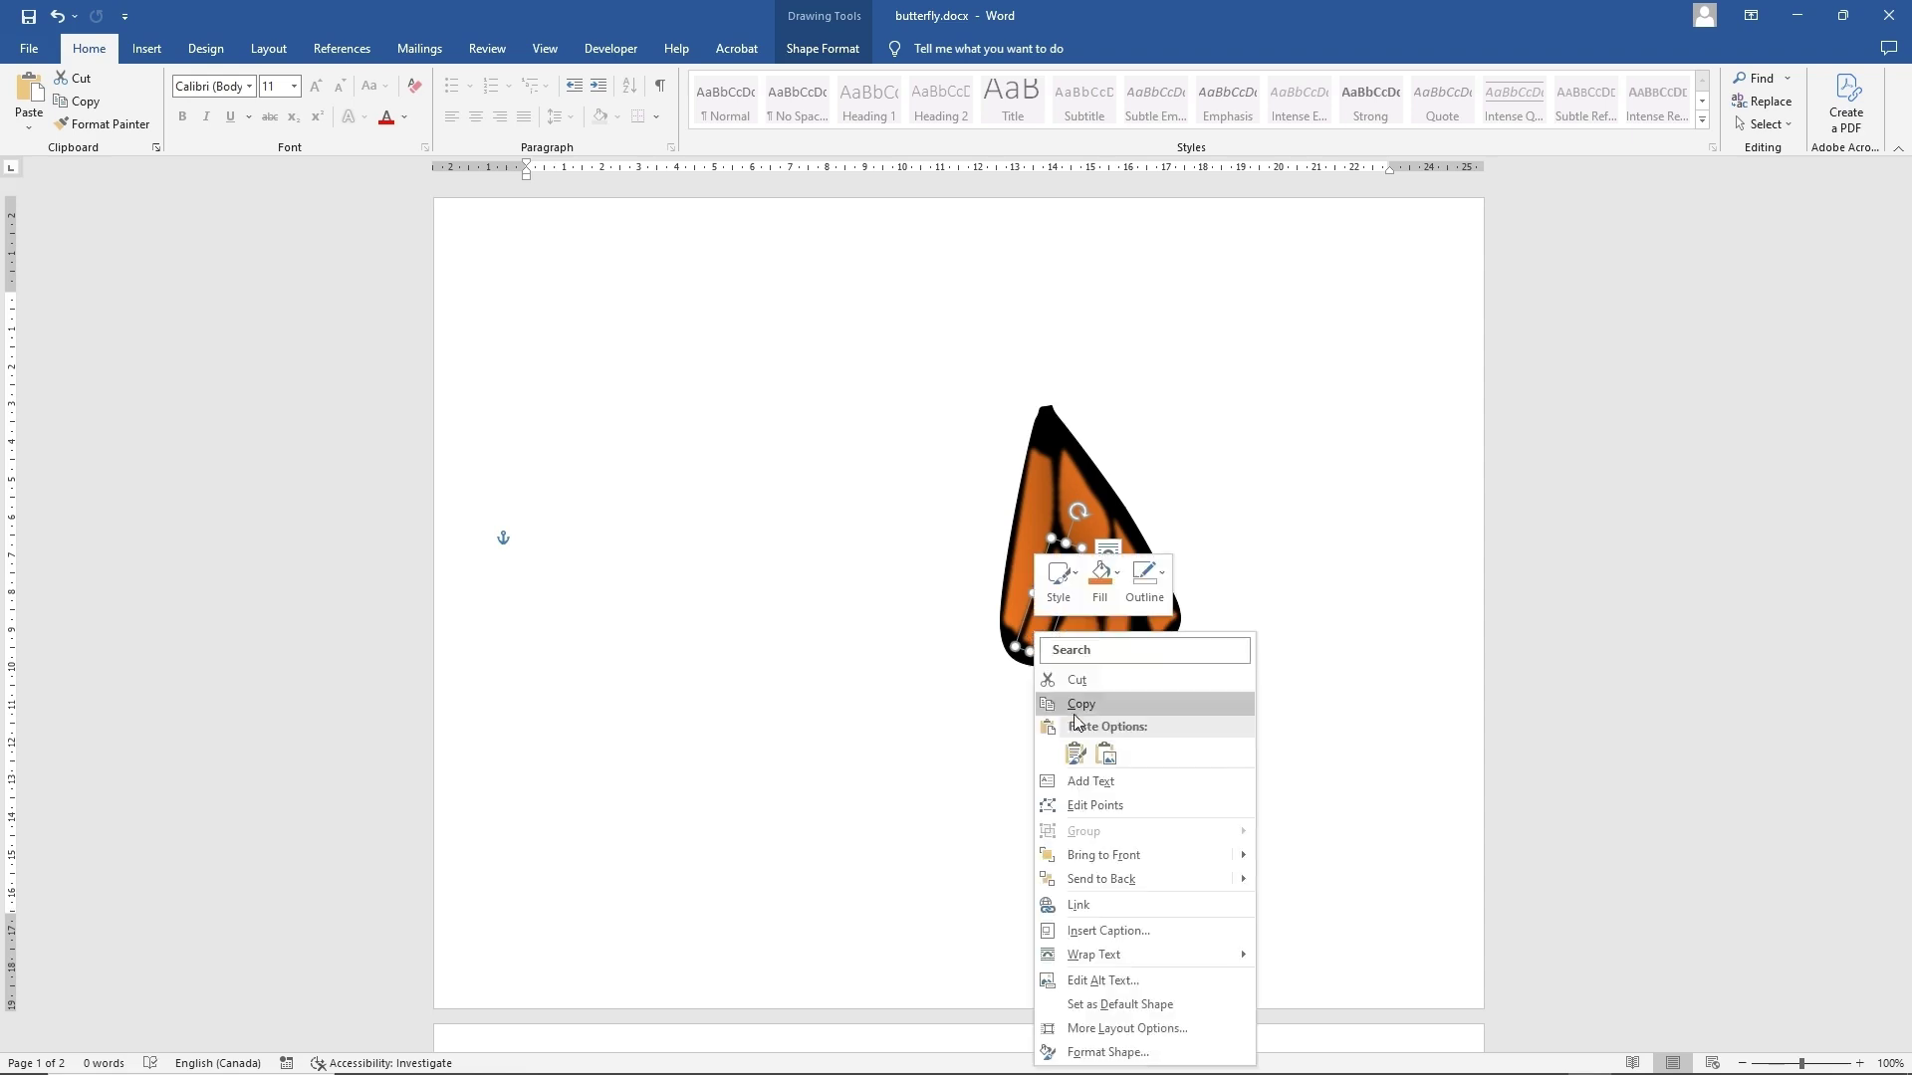
left_click(1092, 805)
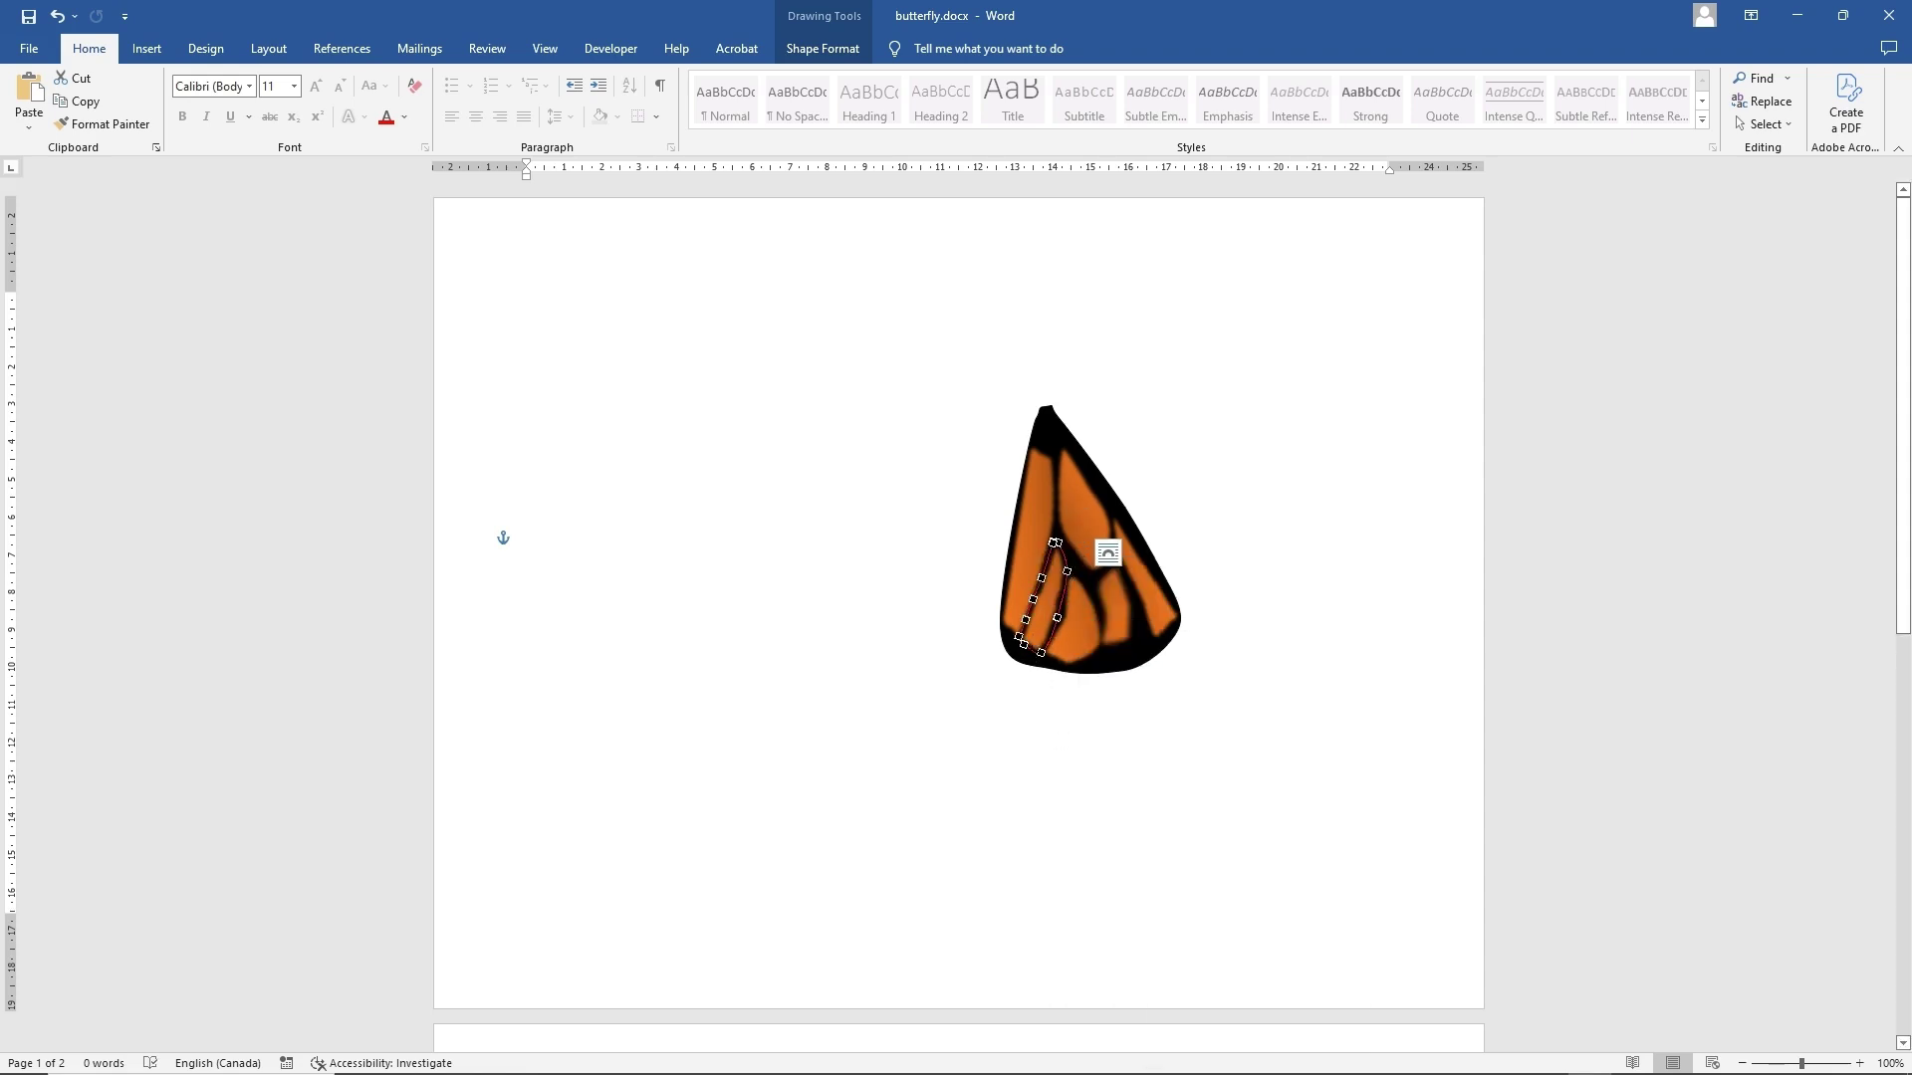
right_click(1029, 643)
left_click(1054, 661)
left_click(1064, 692)
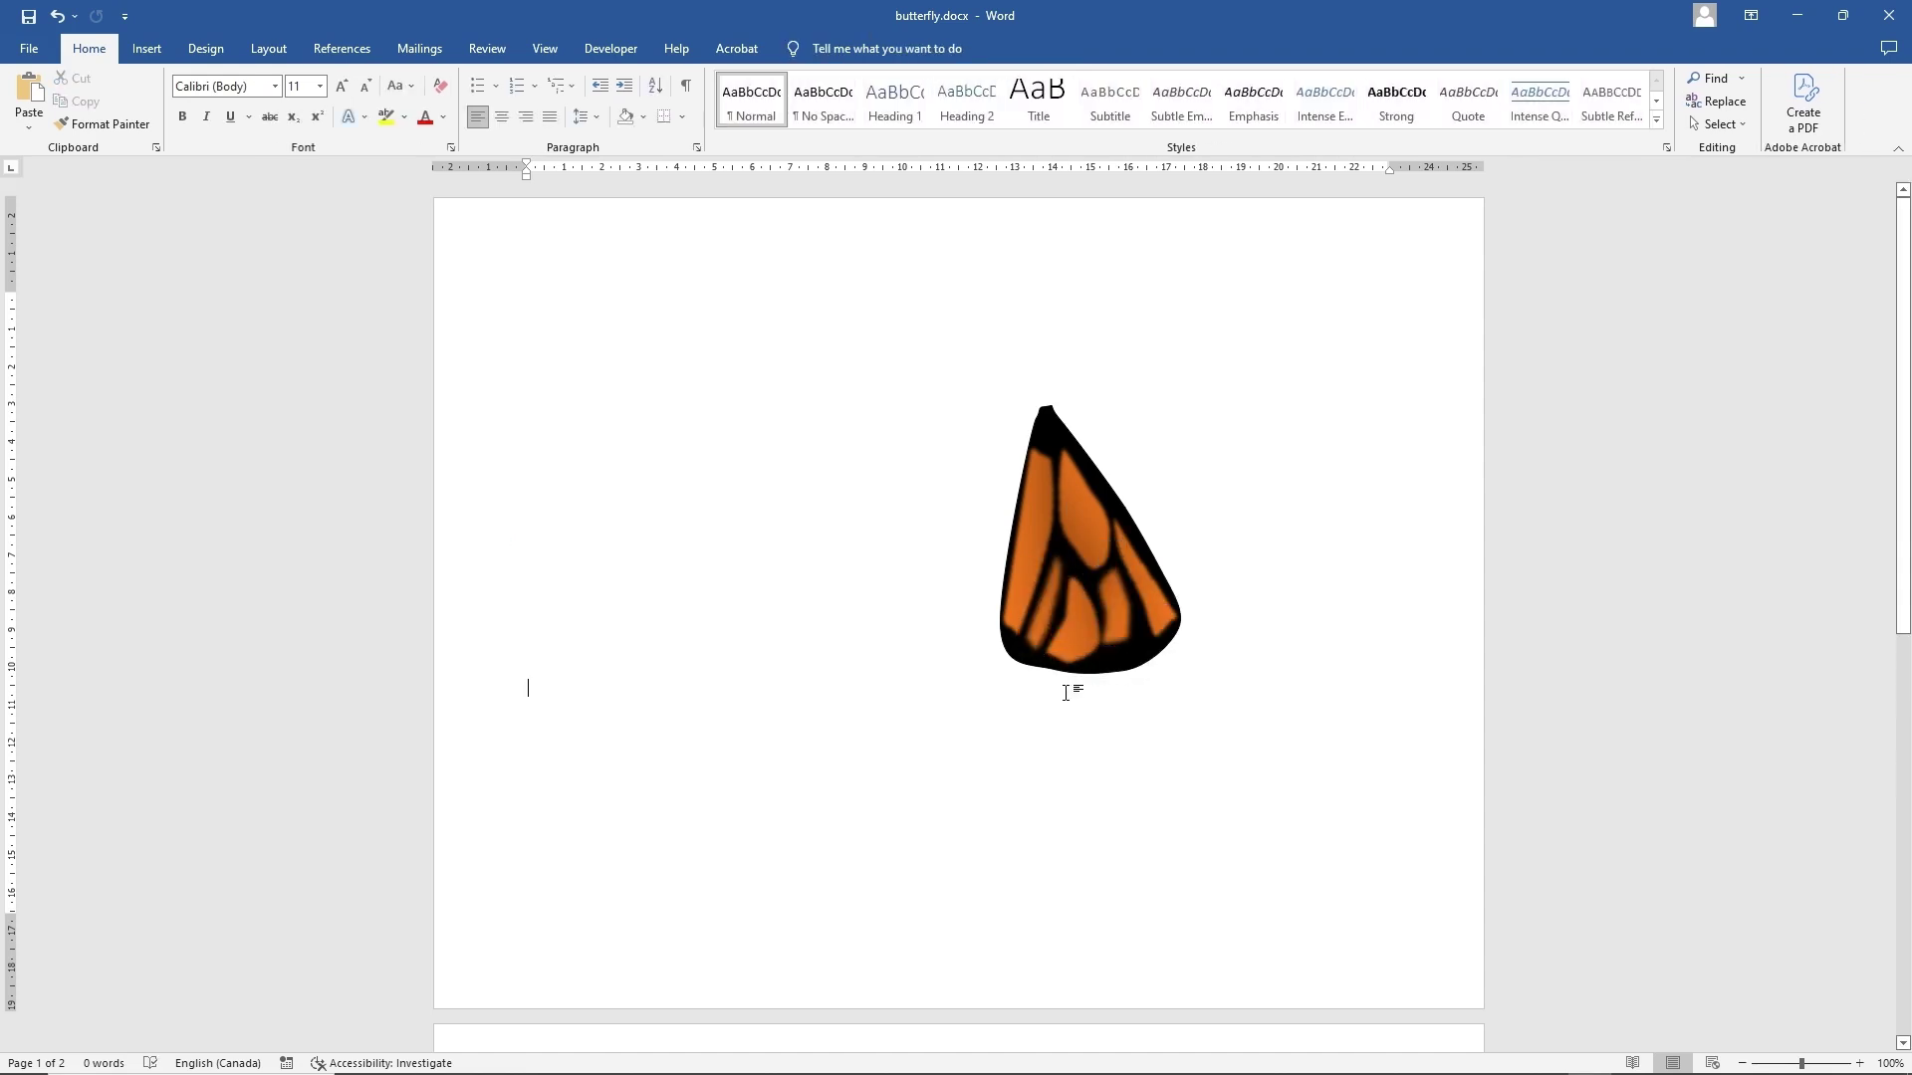
left_click(1043, 618)
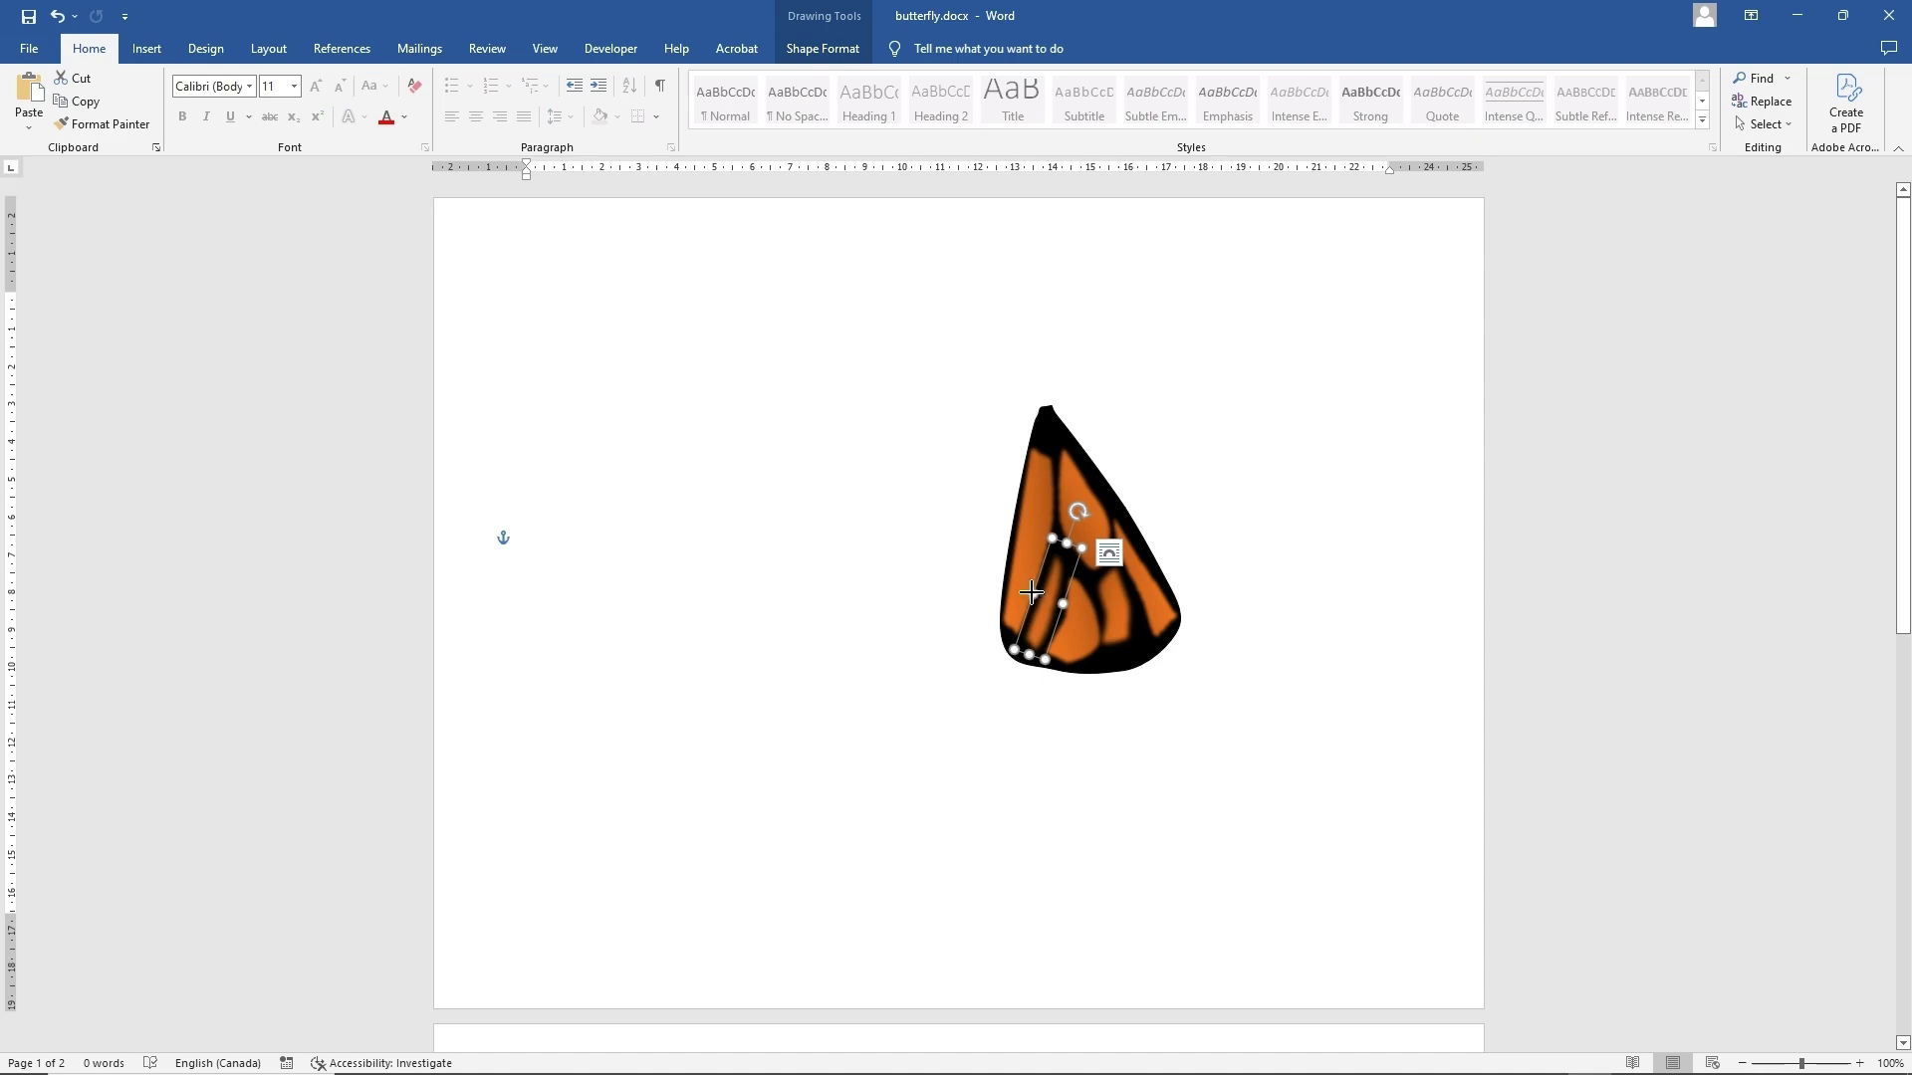
left_click(1117, 753)
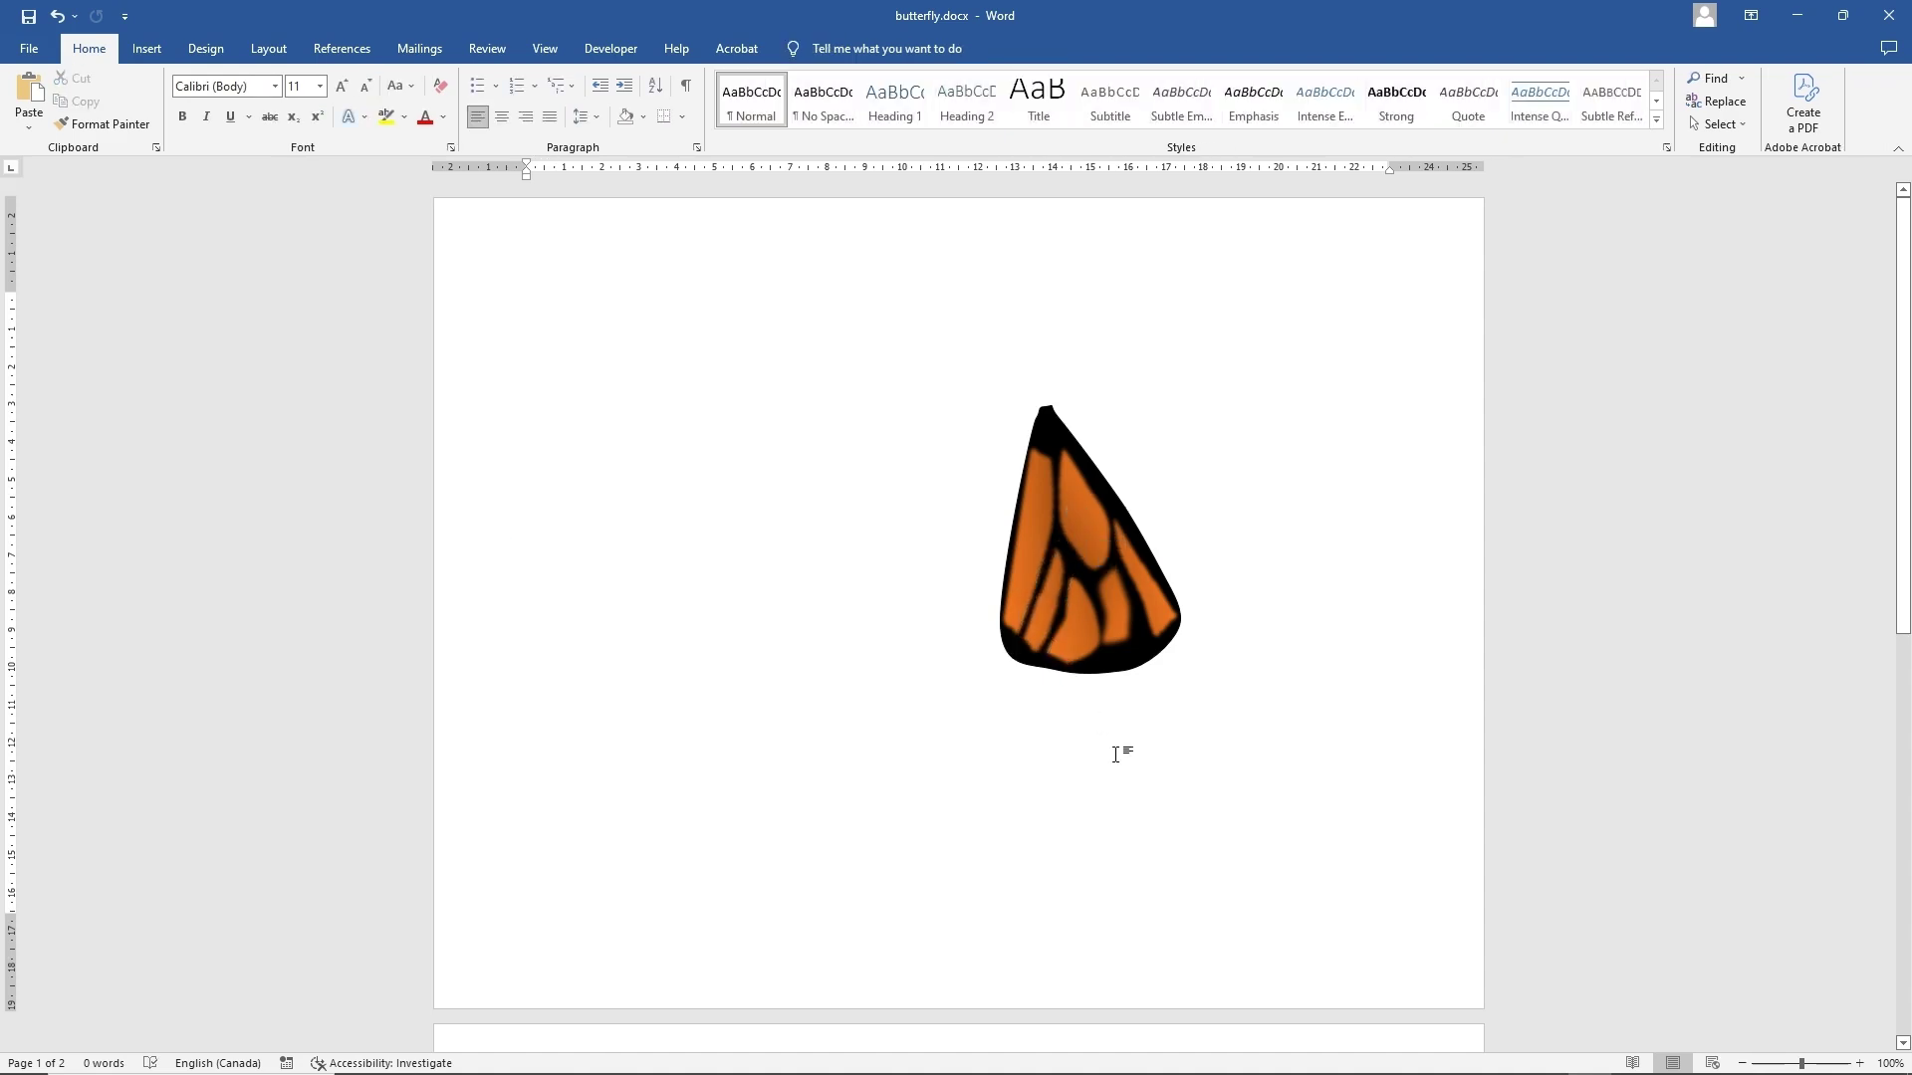
- Edit the black wing's points, pulling the bottom point down and adding a point on the left edge, pulled slightly outward
left_click(1038, 665)
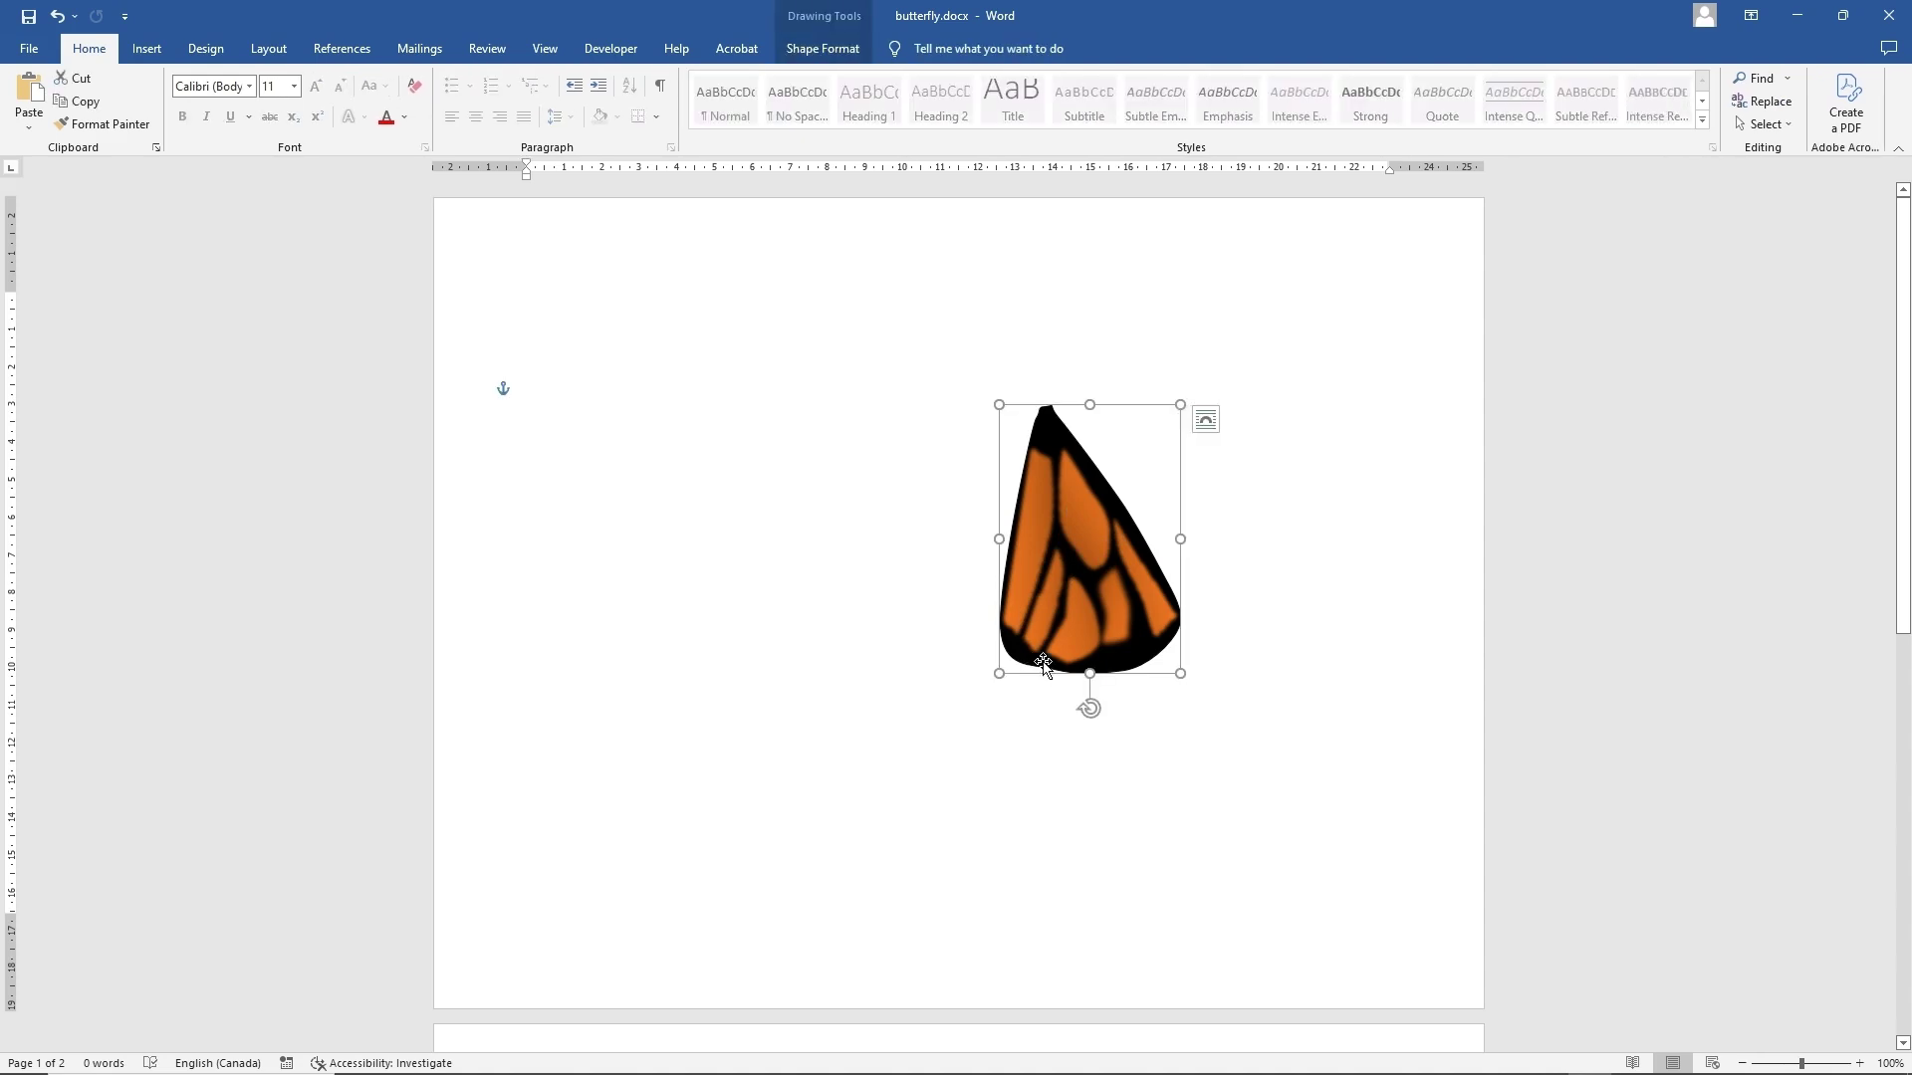
right_click(1042, 665)
left_click(1109, 402)
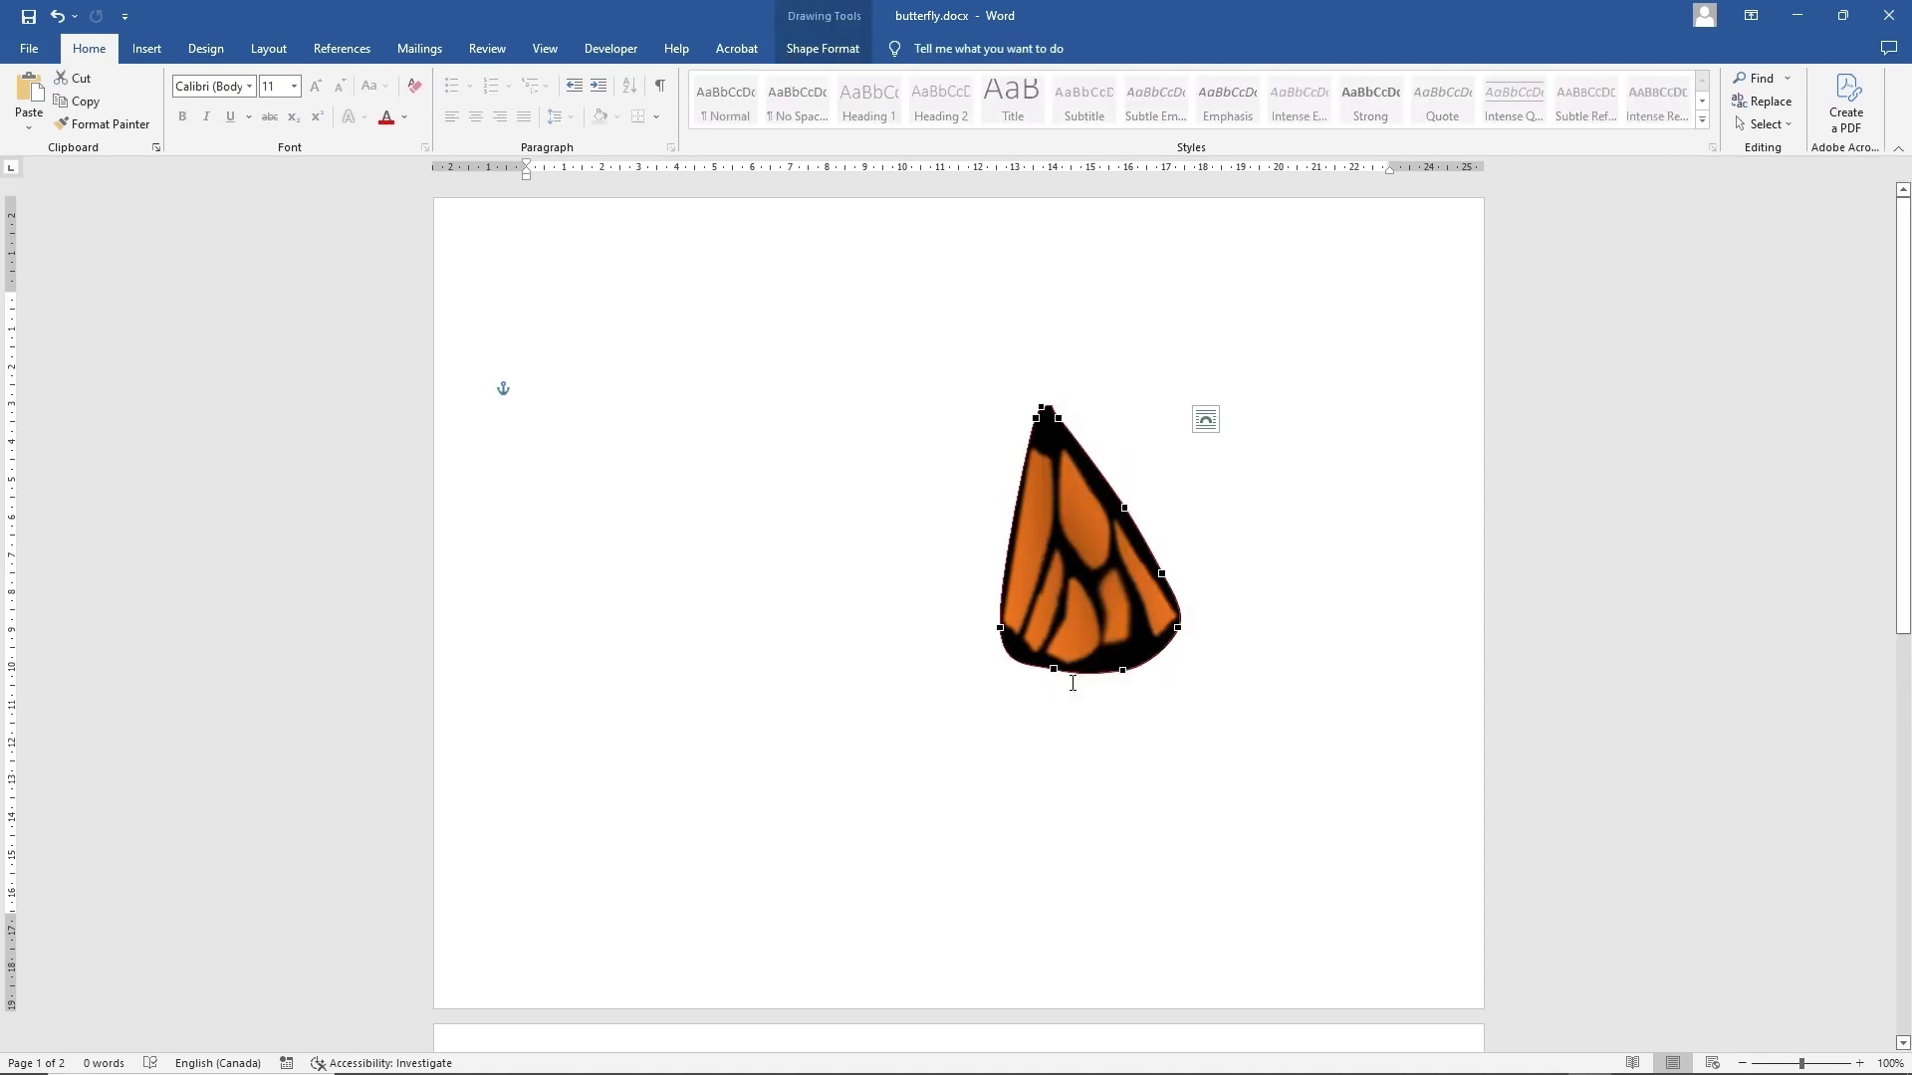
left_click_drag(1047, 676, 1044, 681)
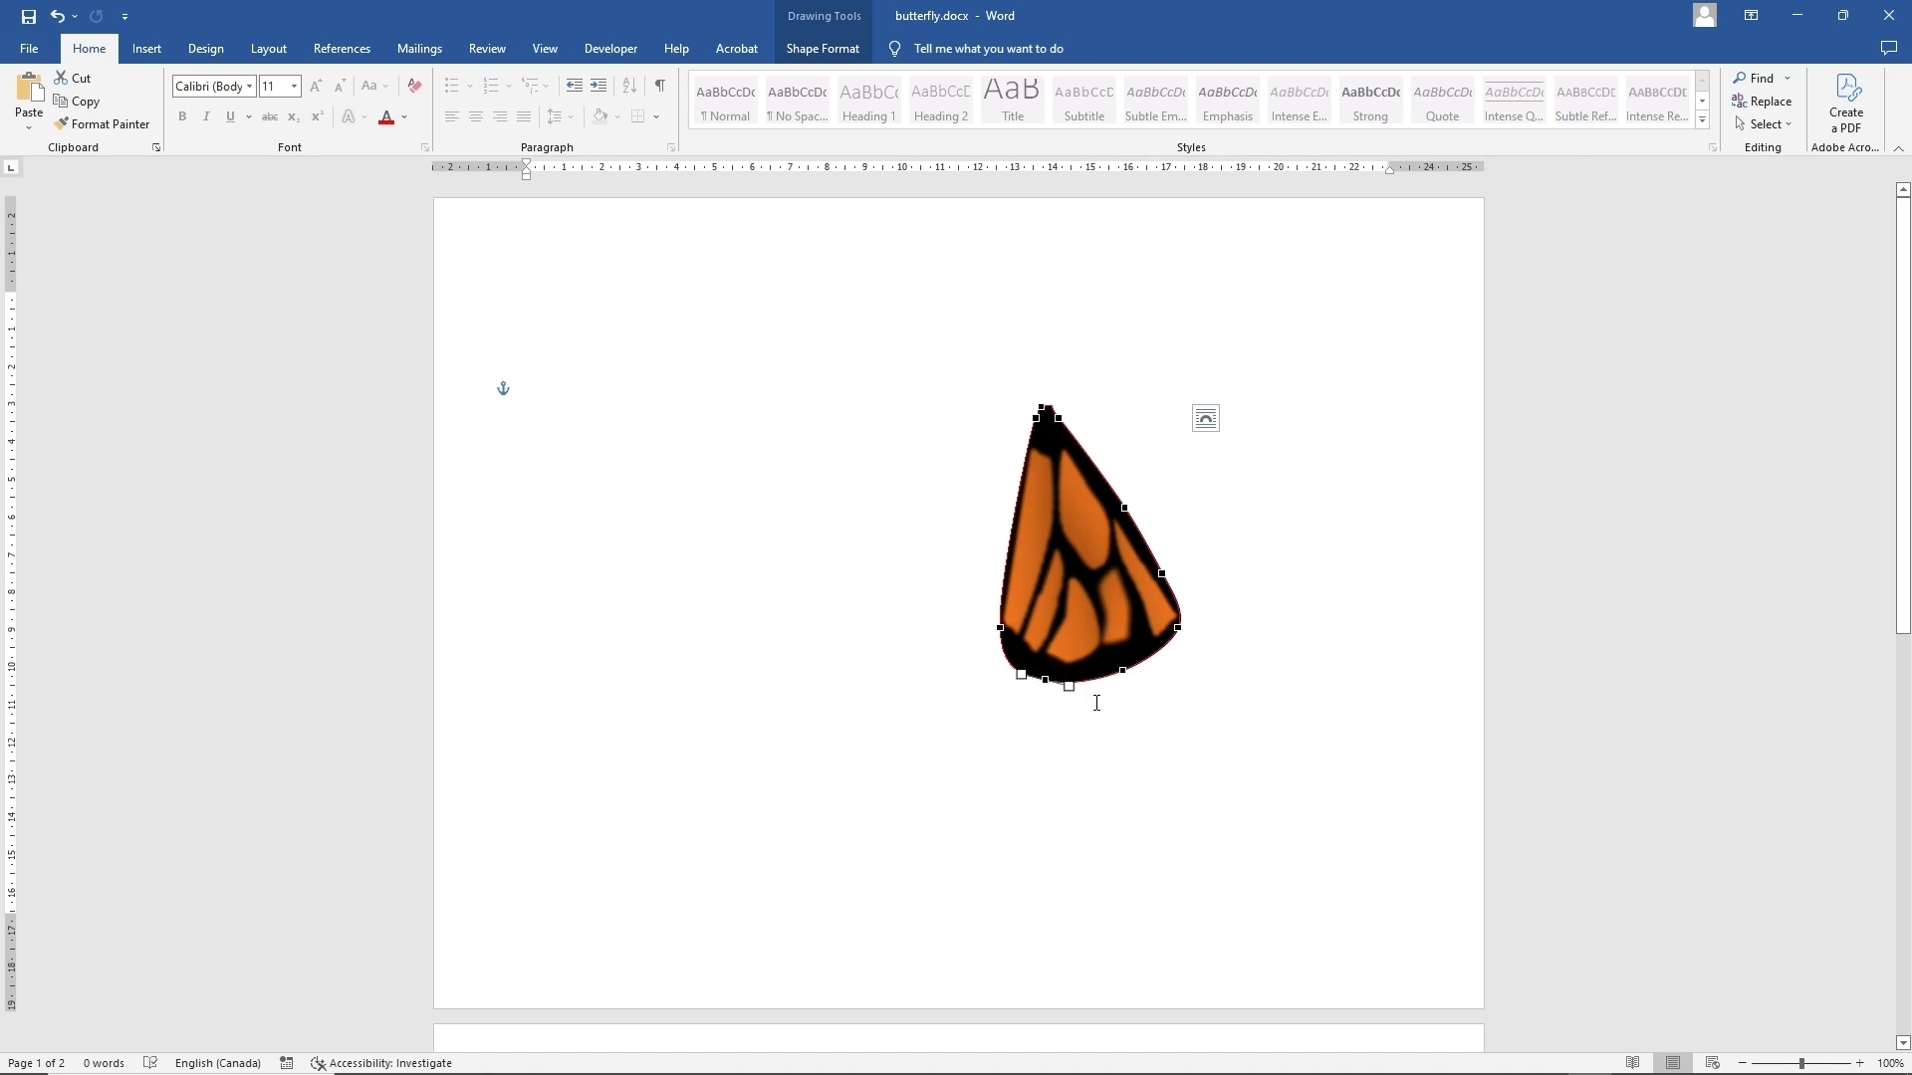
right_click(1016, 489)
left_click(1049, 501)
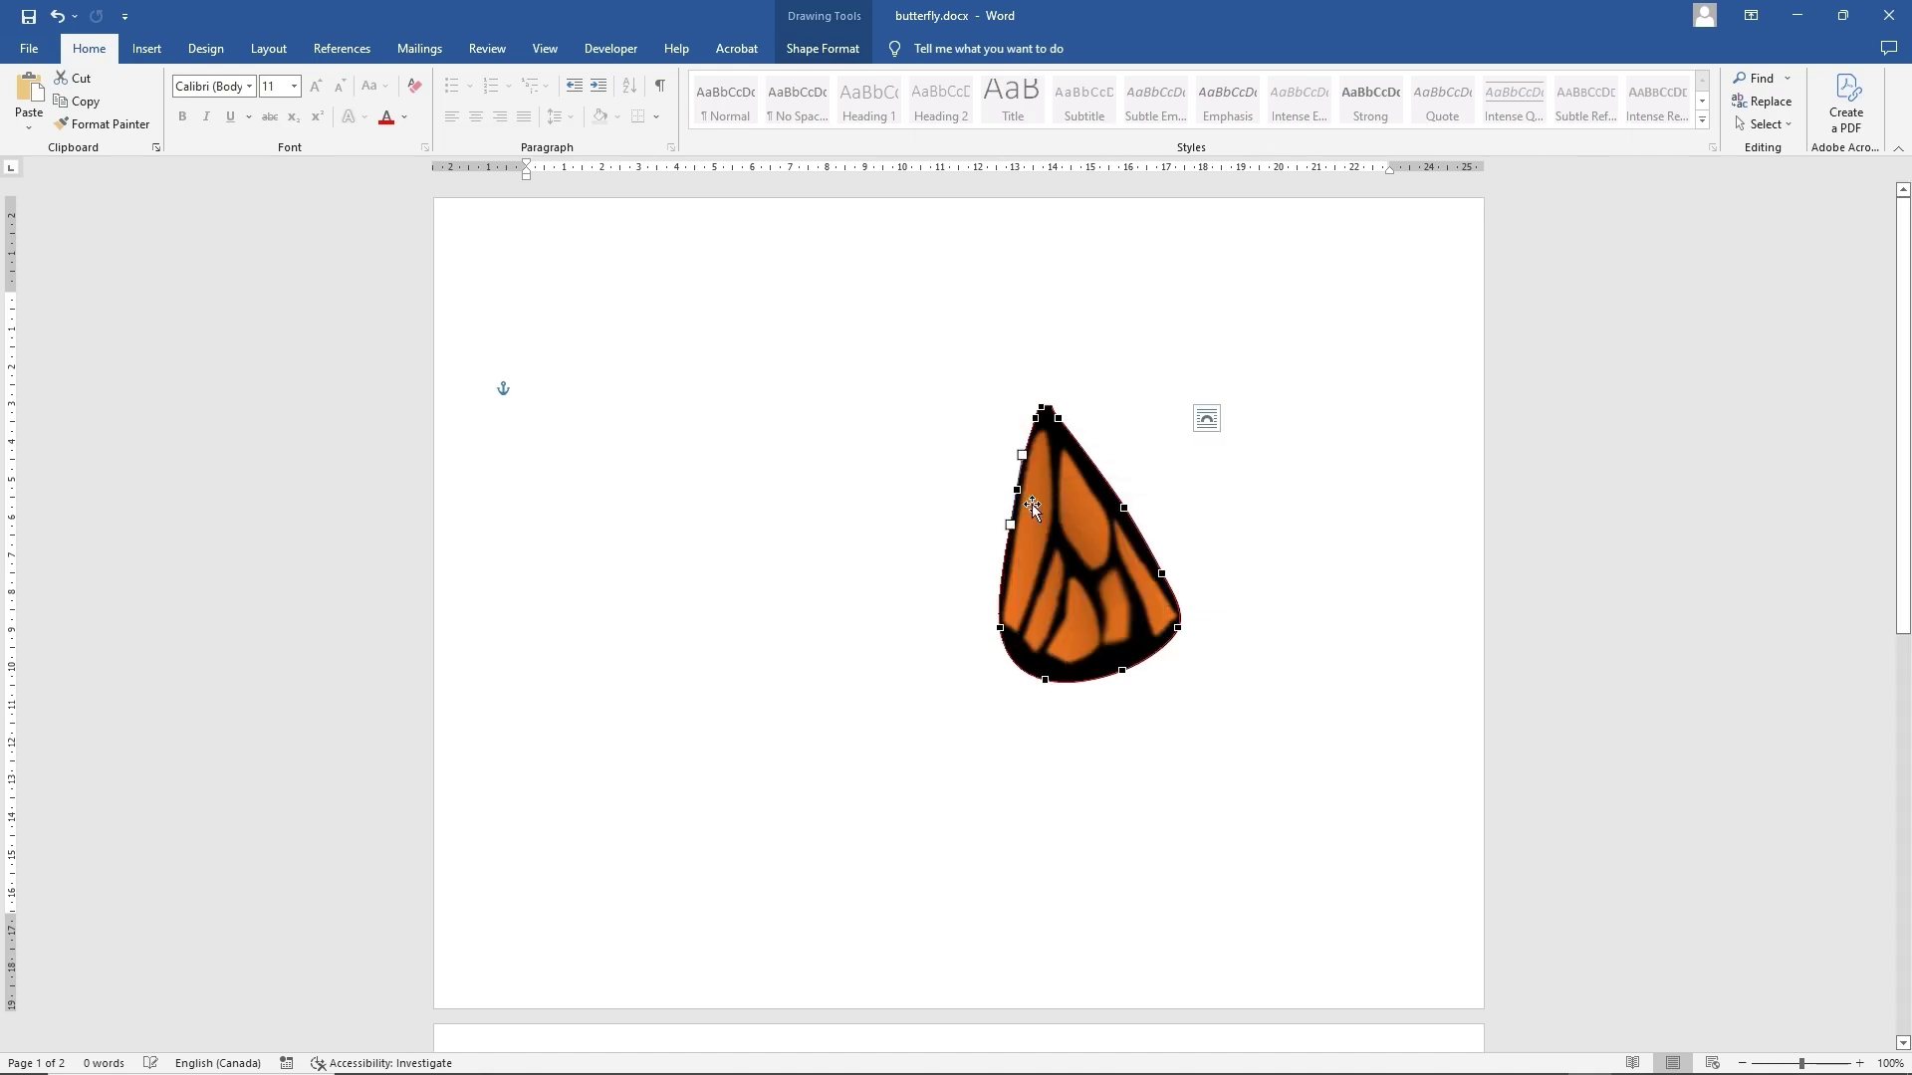
left_click_drag(1016, 489, 1008, 487)
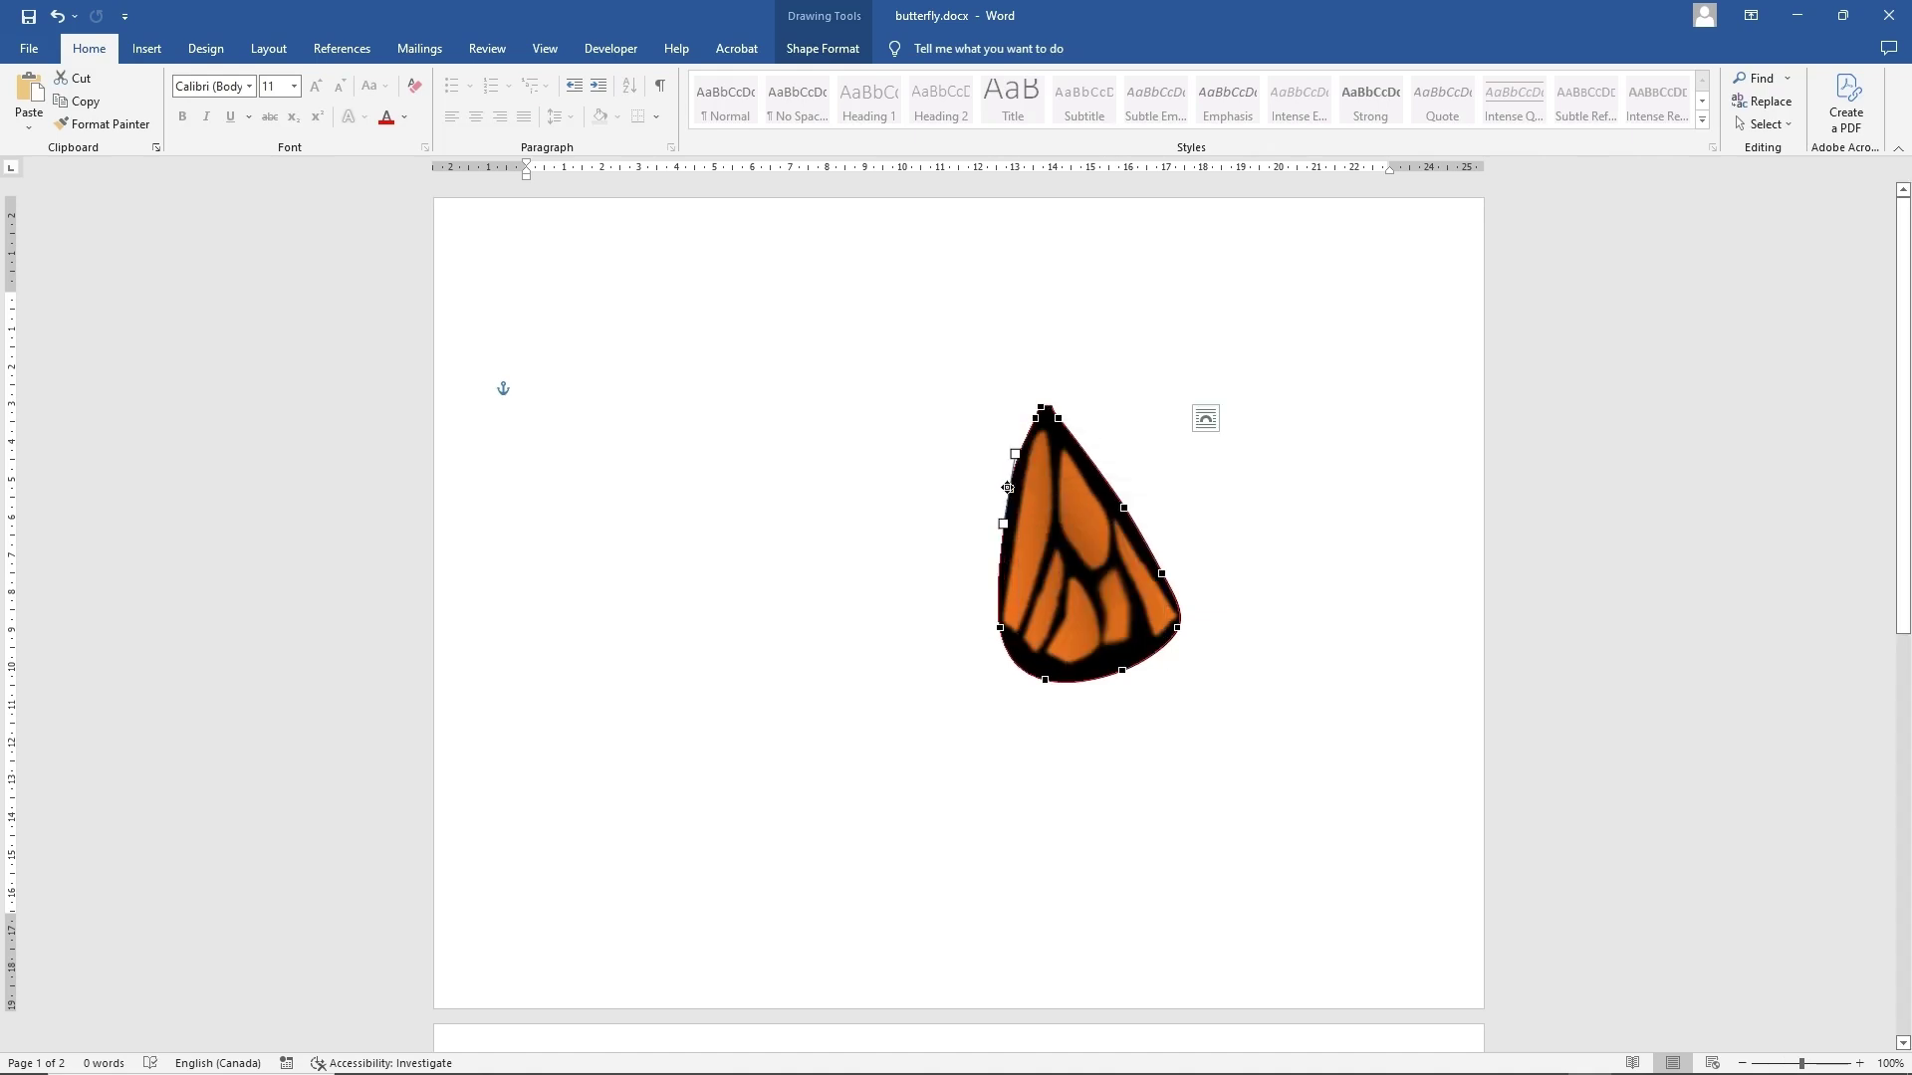
left_click(1263, 517)
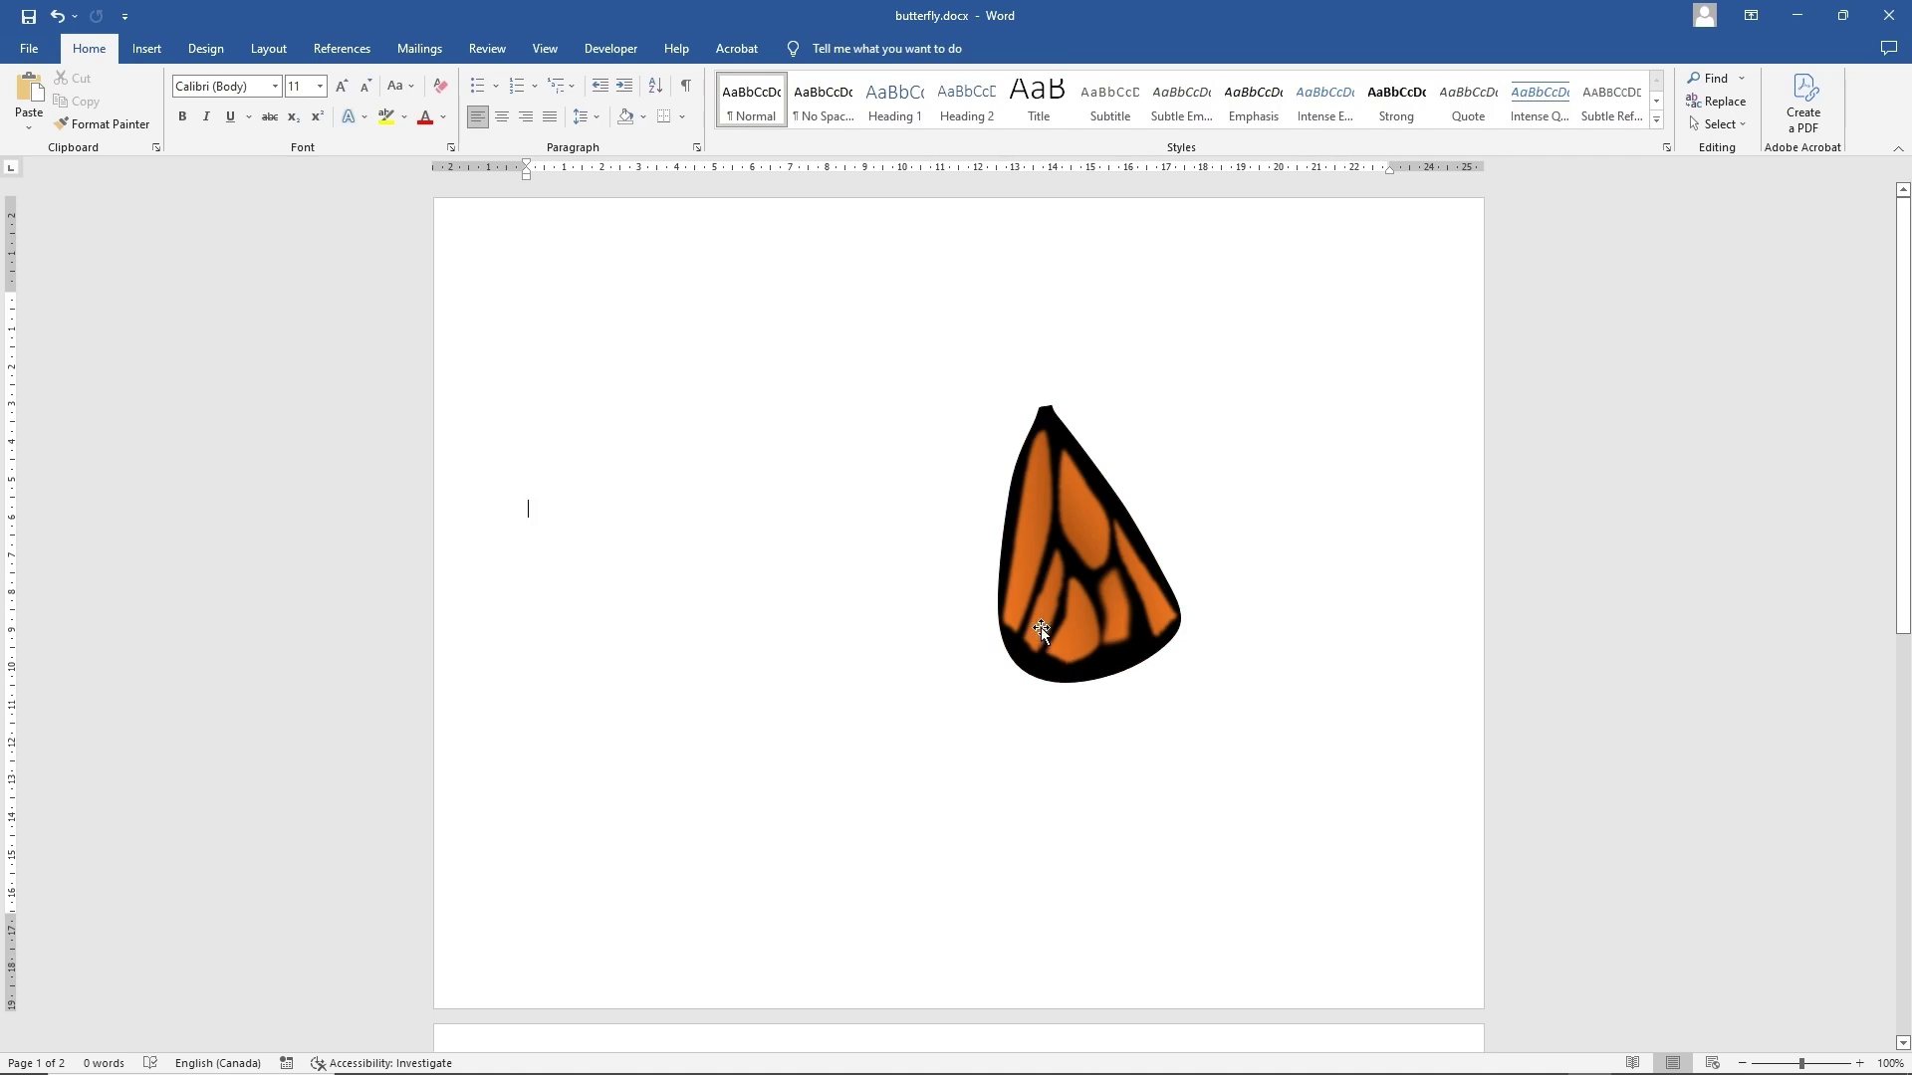
- Select the black wing with all its orange segments, group them, and fix the group's position on the page
left_click(1717, 124)
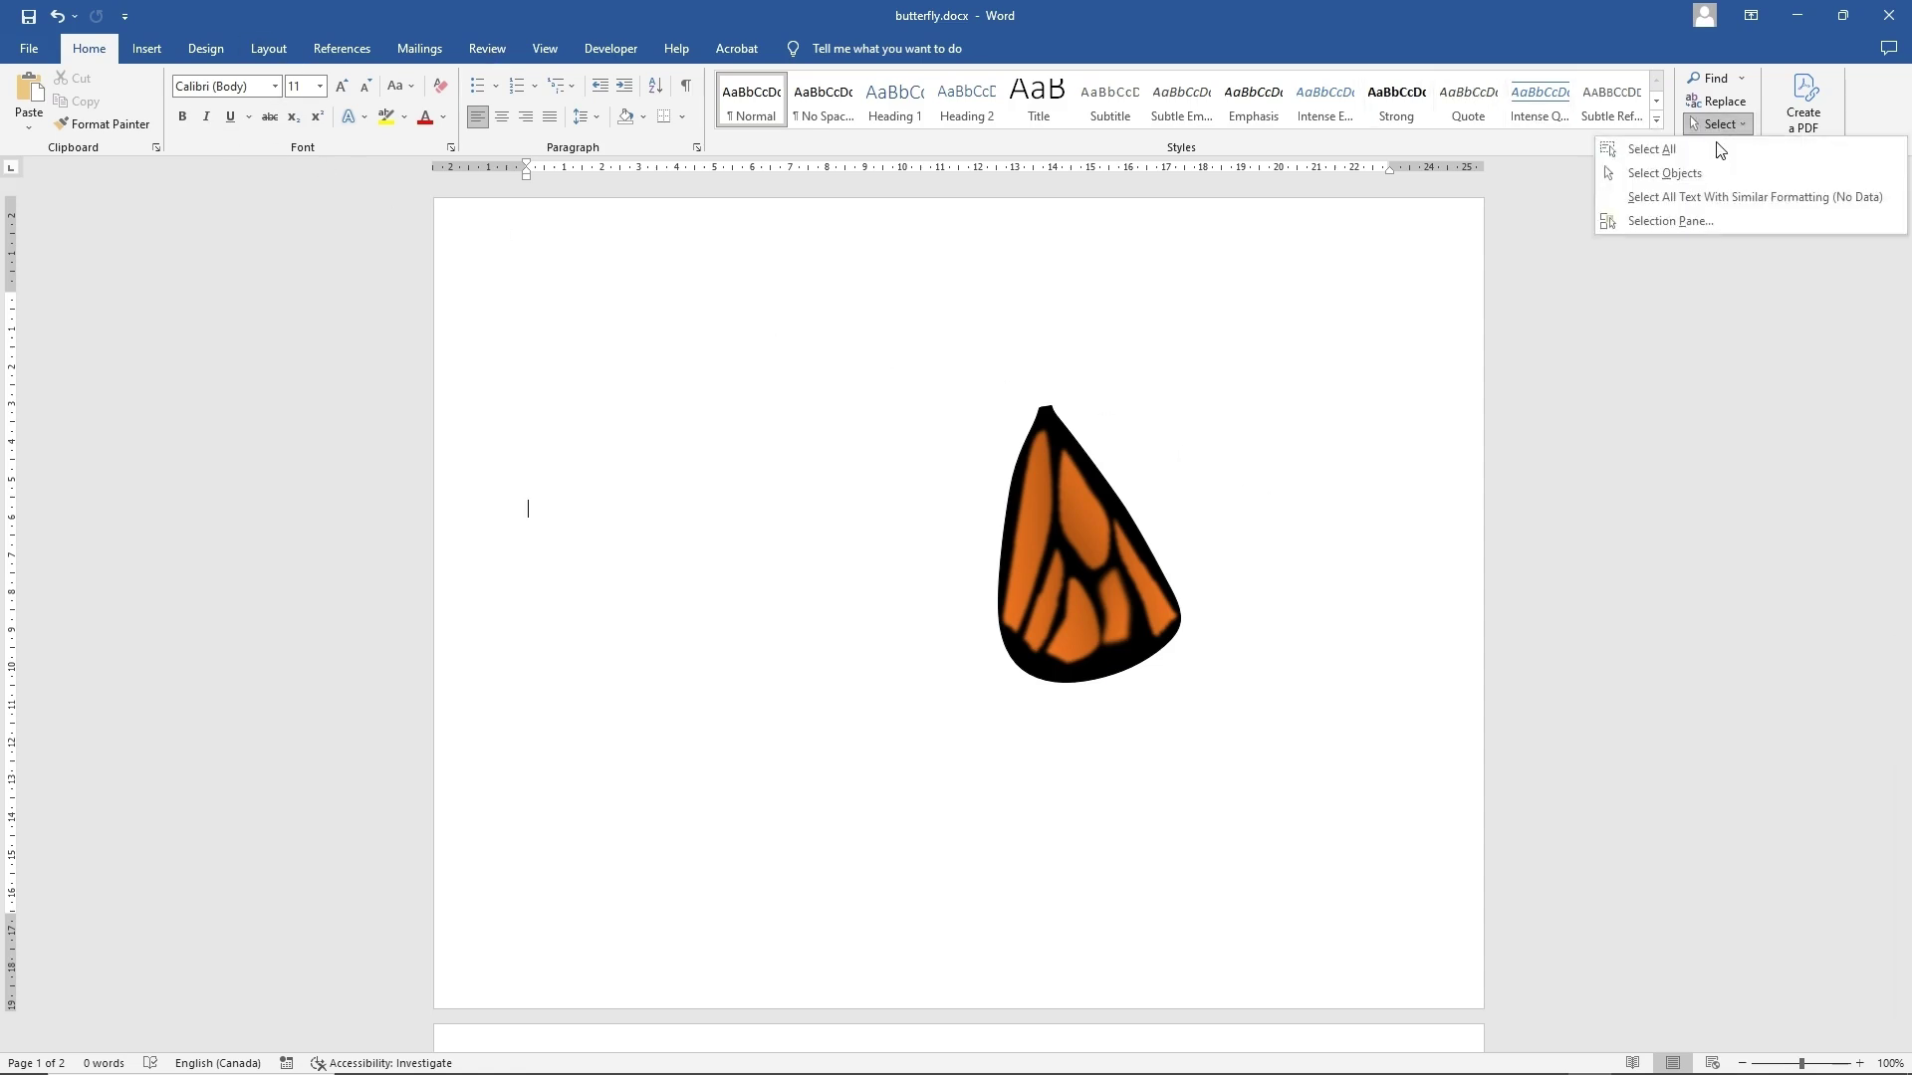
left_click(1666, 171)
left_click_drag(917, 367, 1265, 820)
left_click(848, 54)
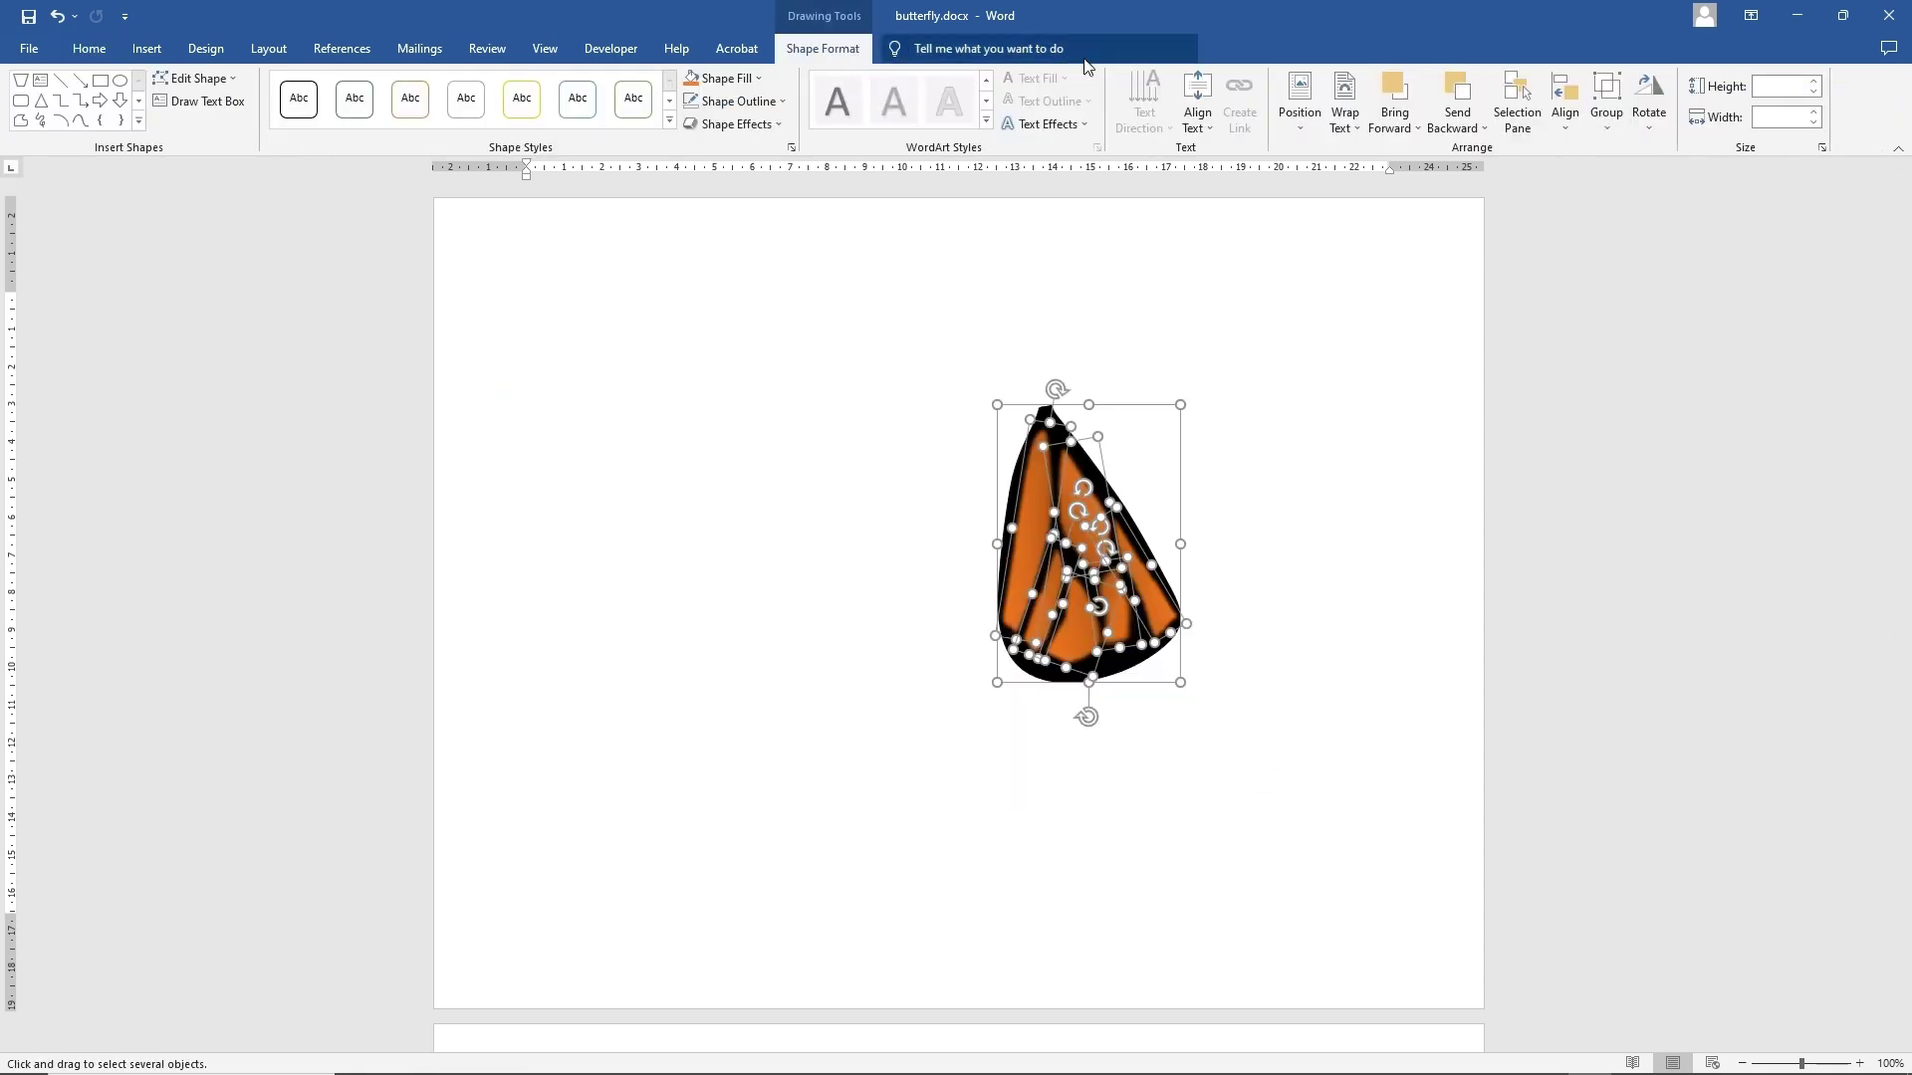
left_click(1605, 93)
left_click(1634, 149)
left_click(1216, 431)
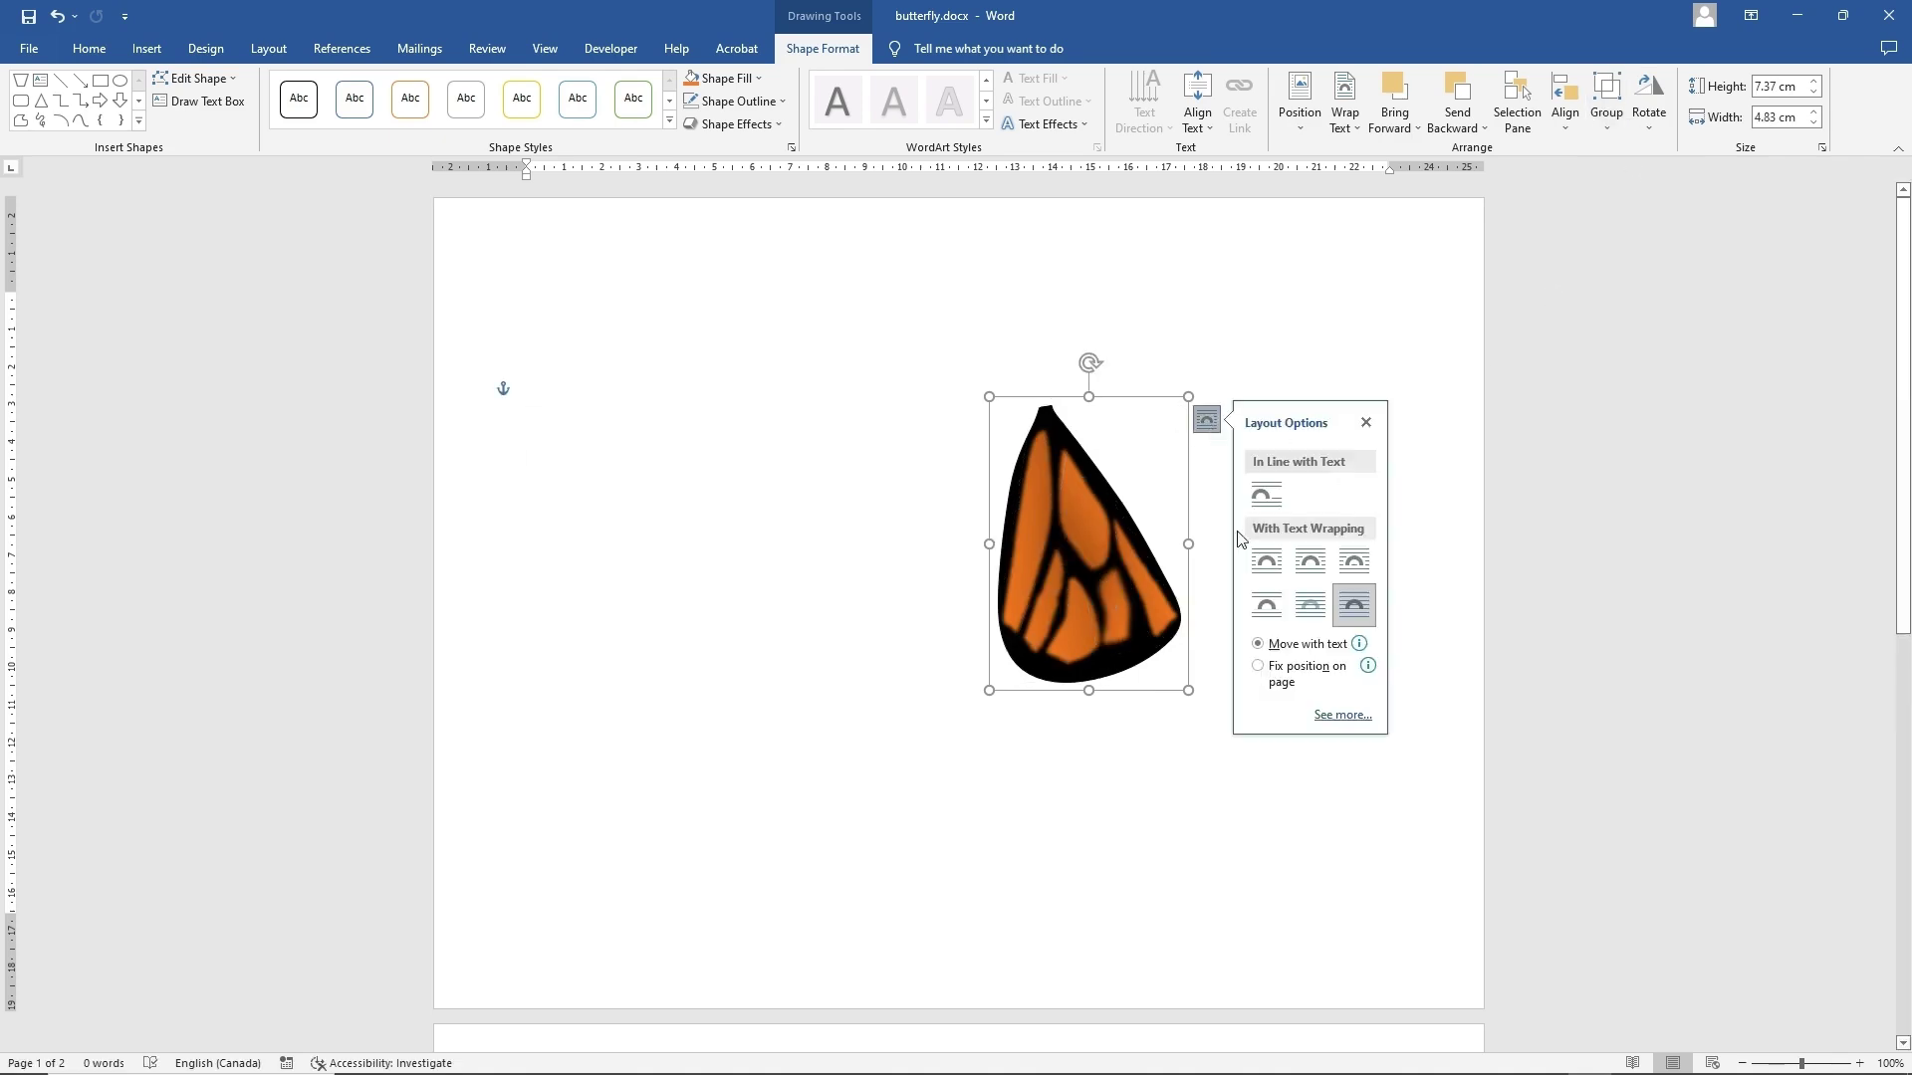
left_click(1294, 681)
left_click(1253, 341)
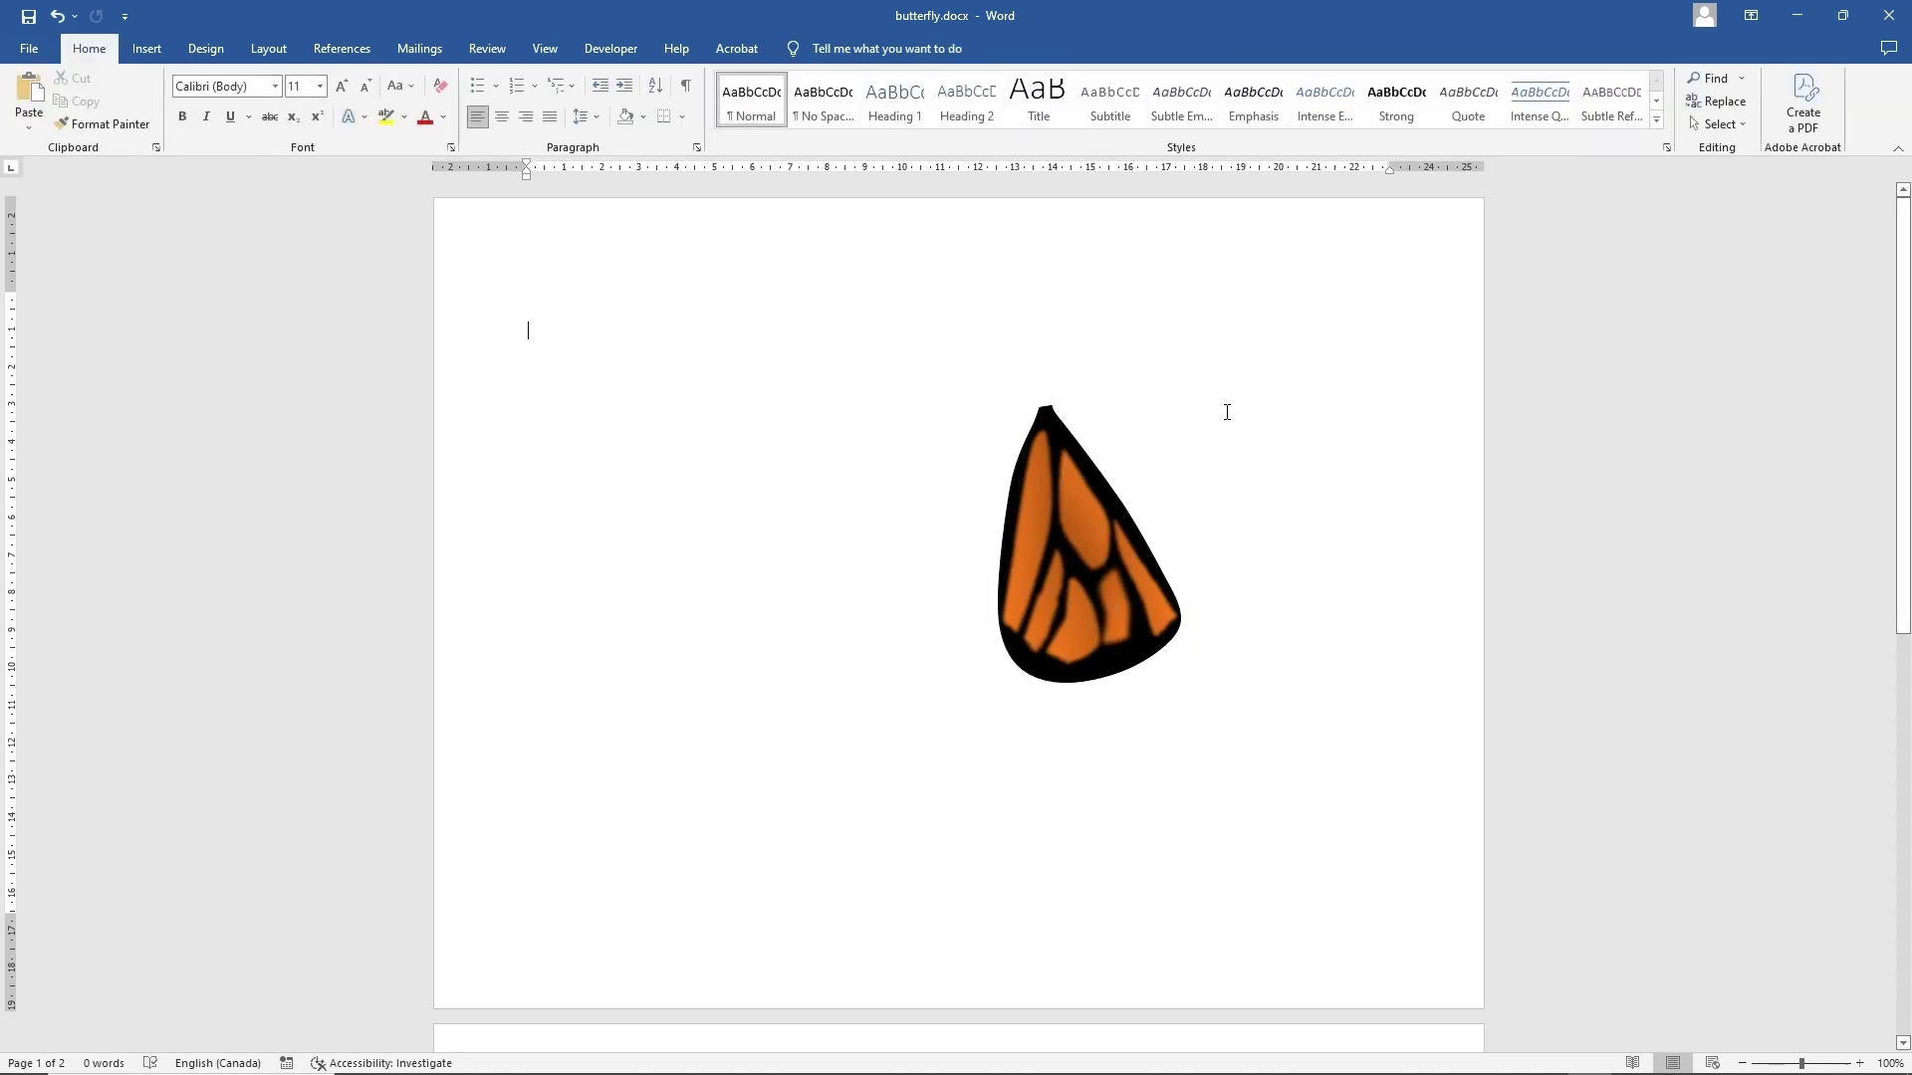
- Move the grouped small wing down the page and bring the large wing with its segments from page two to its upper right
left_click(1087, 494)
left_click_drag(1080, 463, 1044, 659)
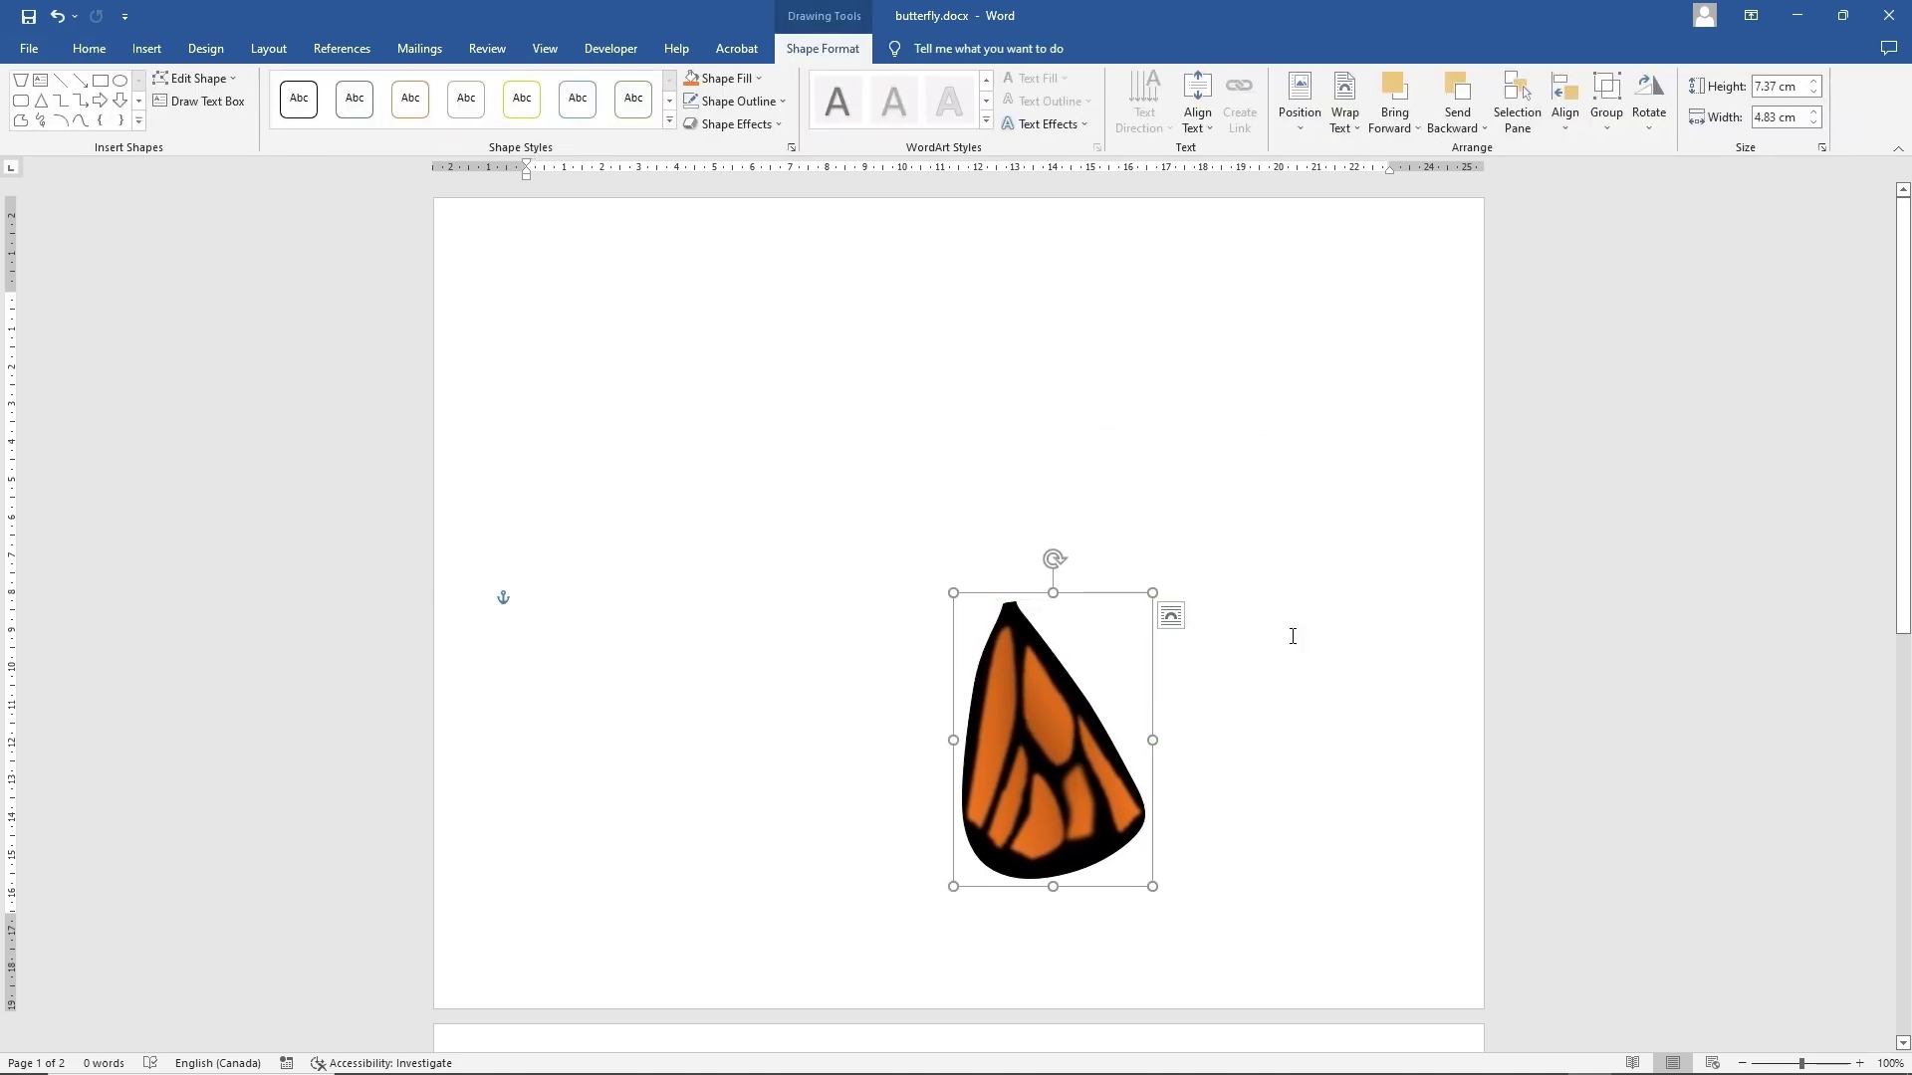
scroll(1292, 637, "down", 2)
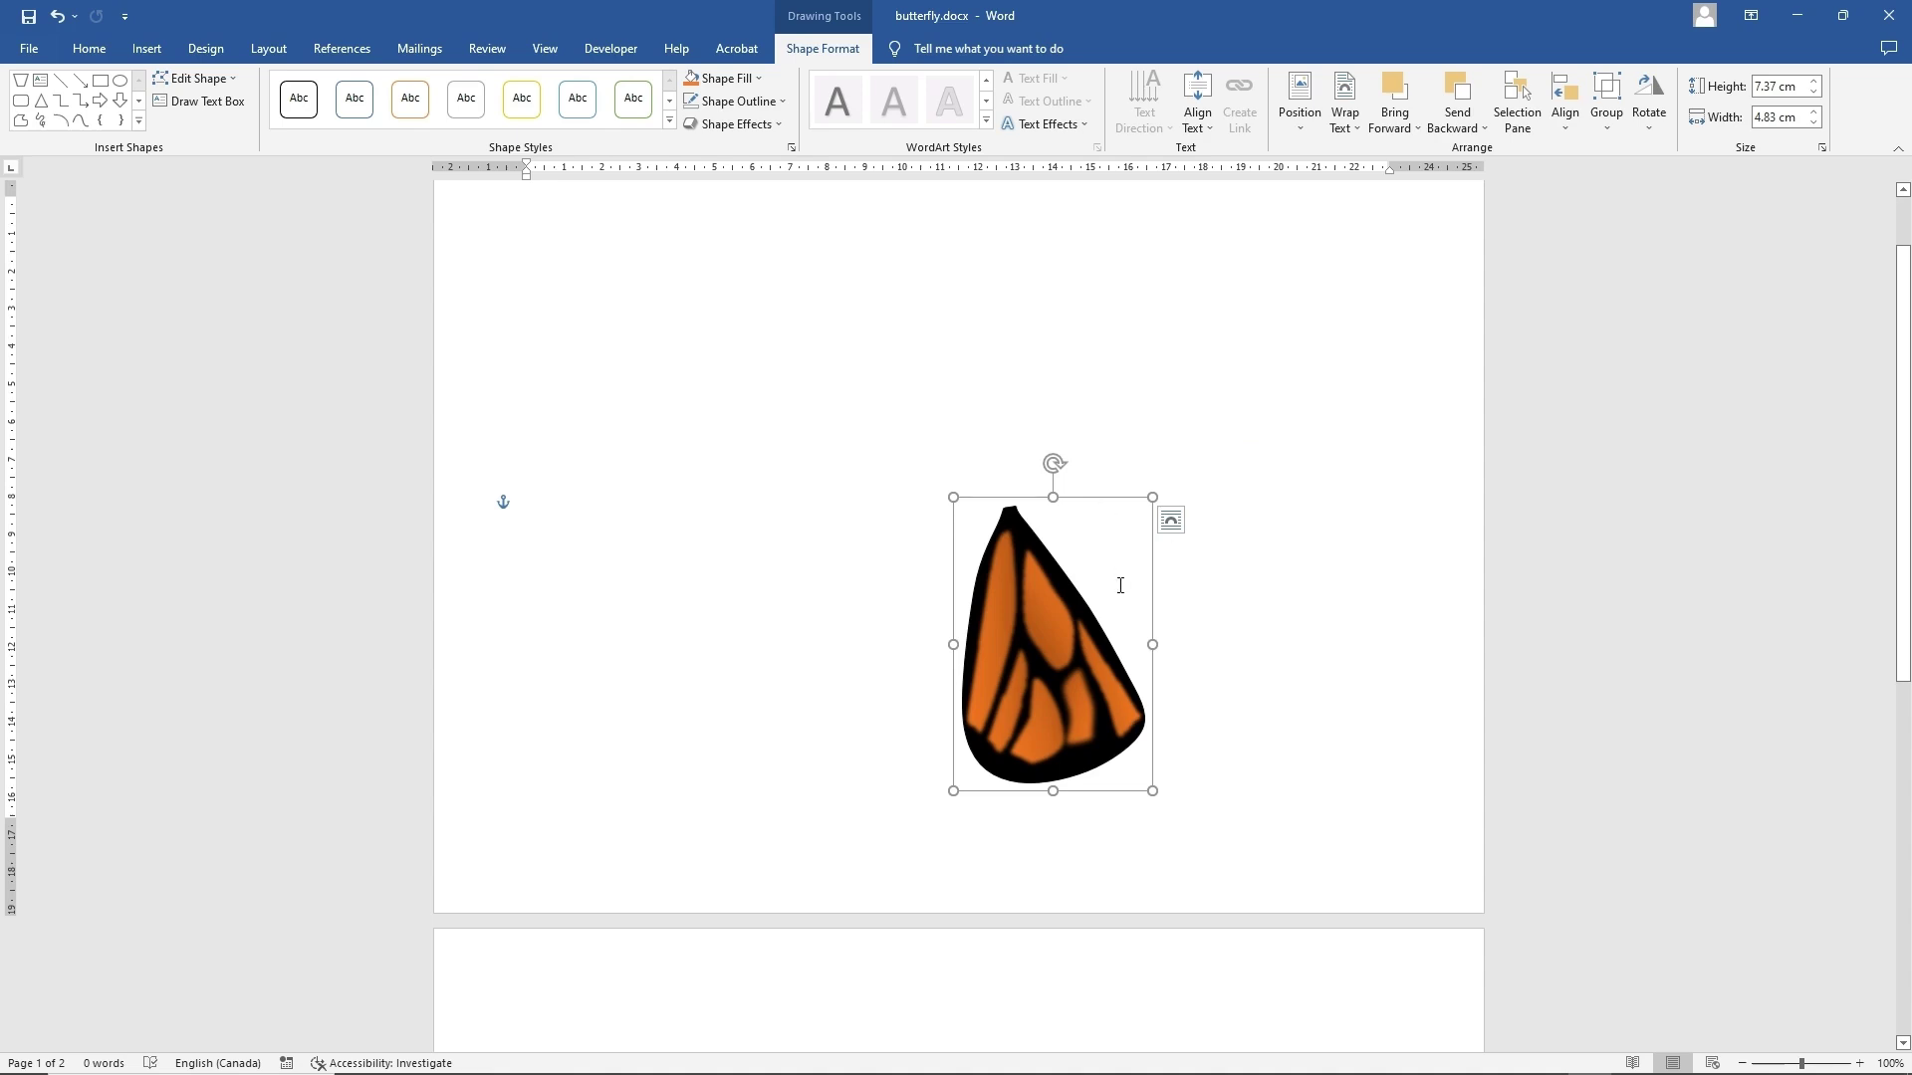
scroll(1234, 706, "down", 8)
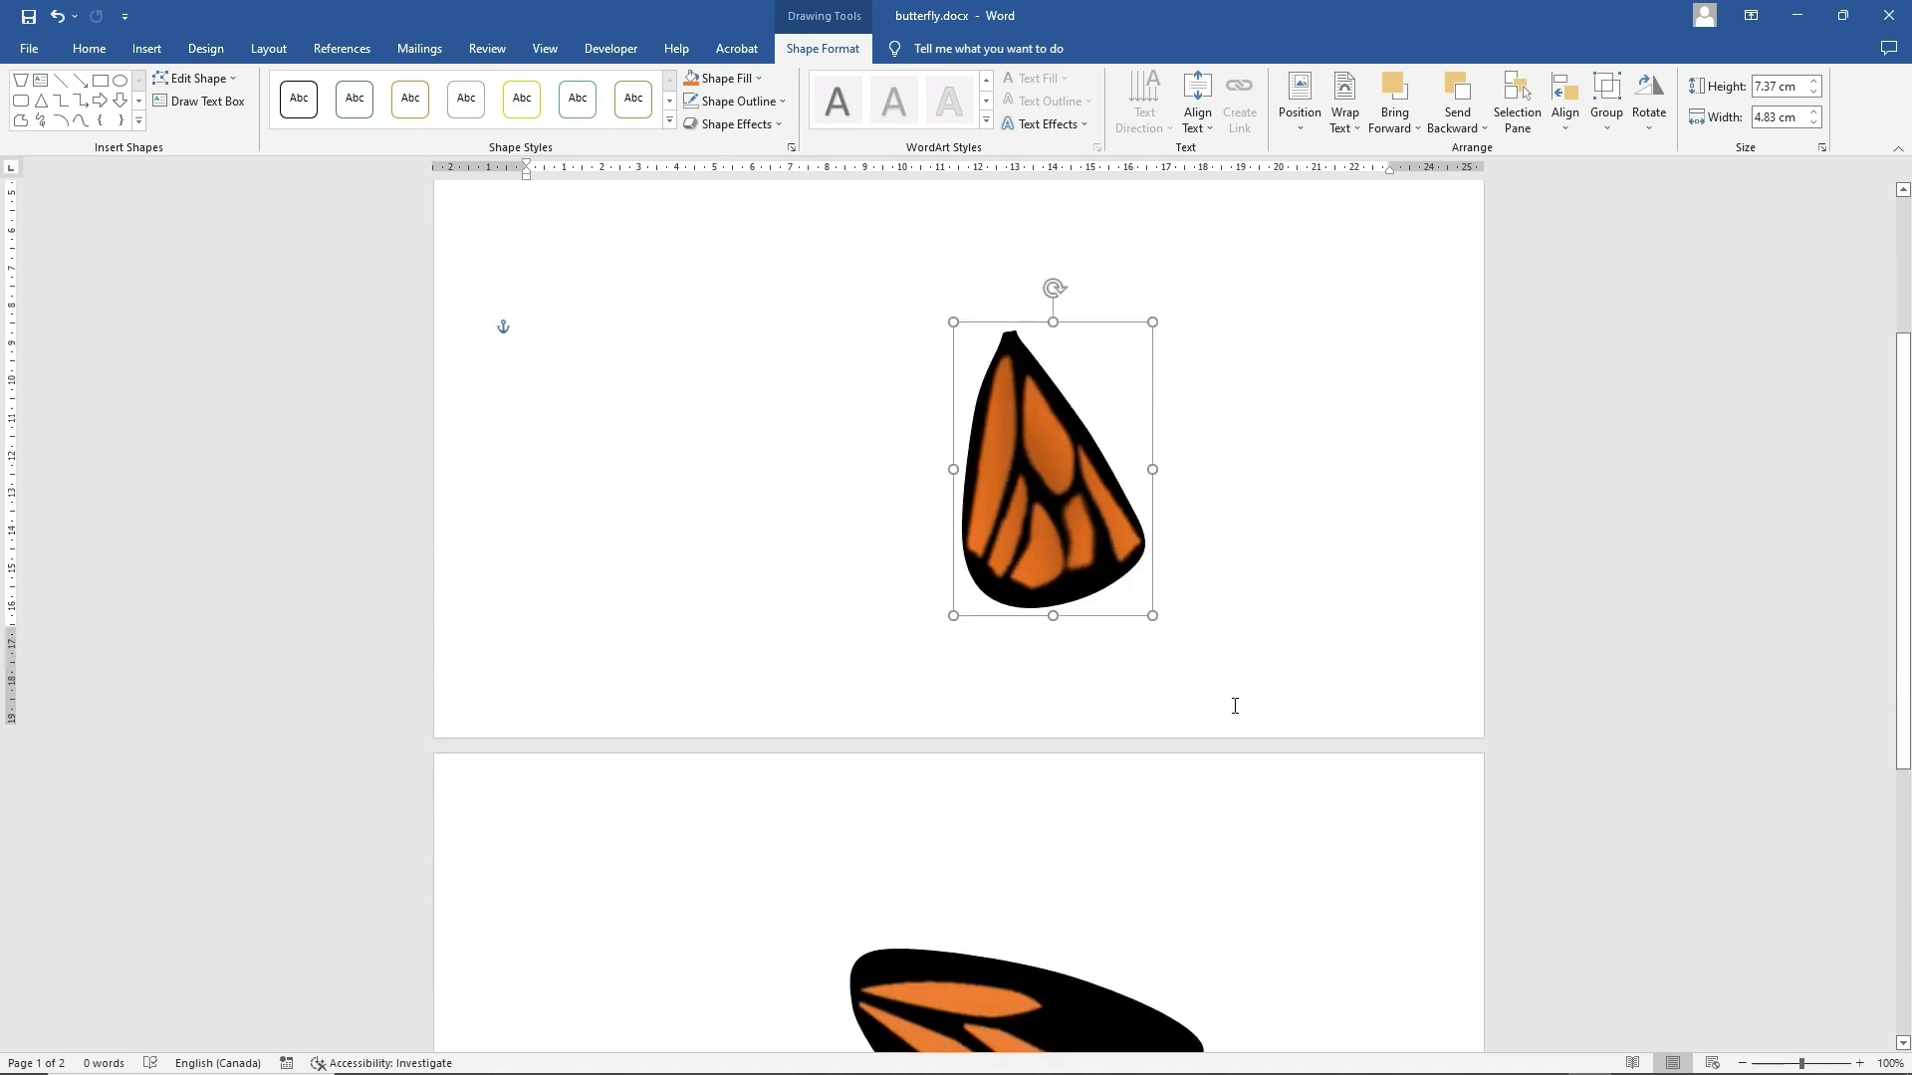
scroll(1235, 706, "down", 3)
left_click(1093, 700)
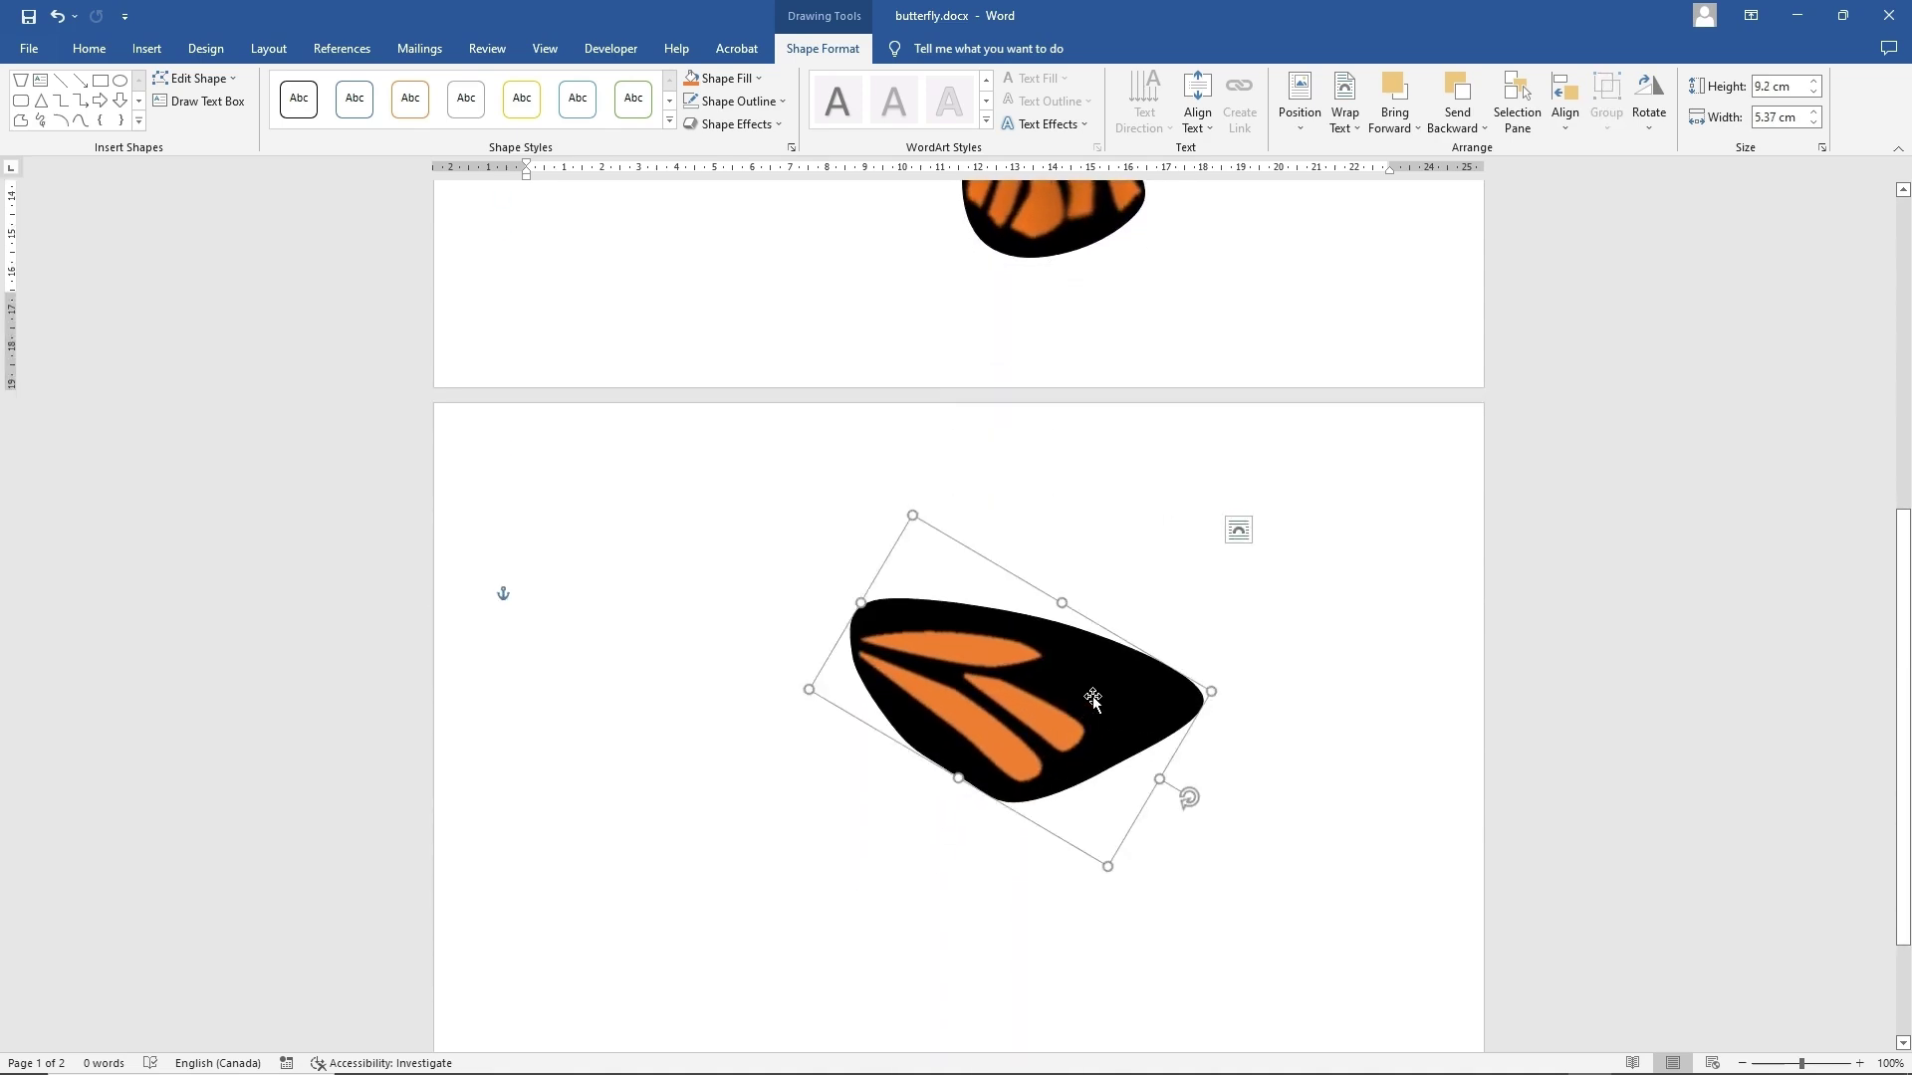
left_click_drag(1093, 700, 1286, 346)
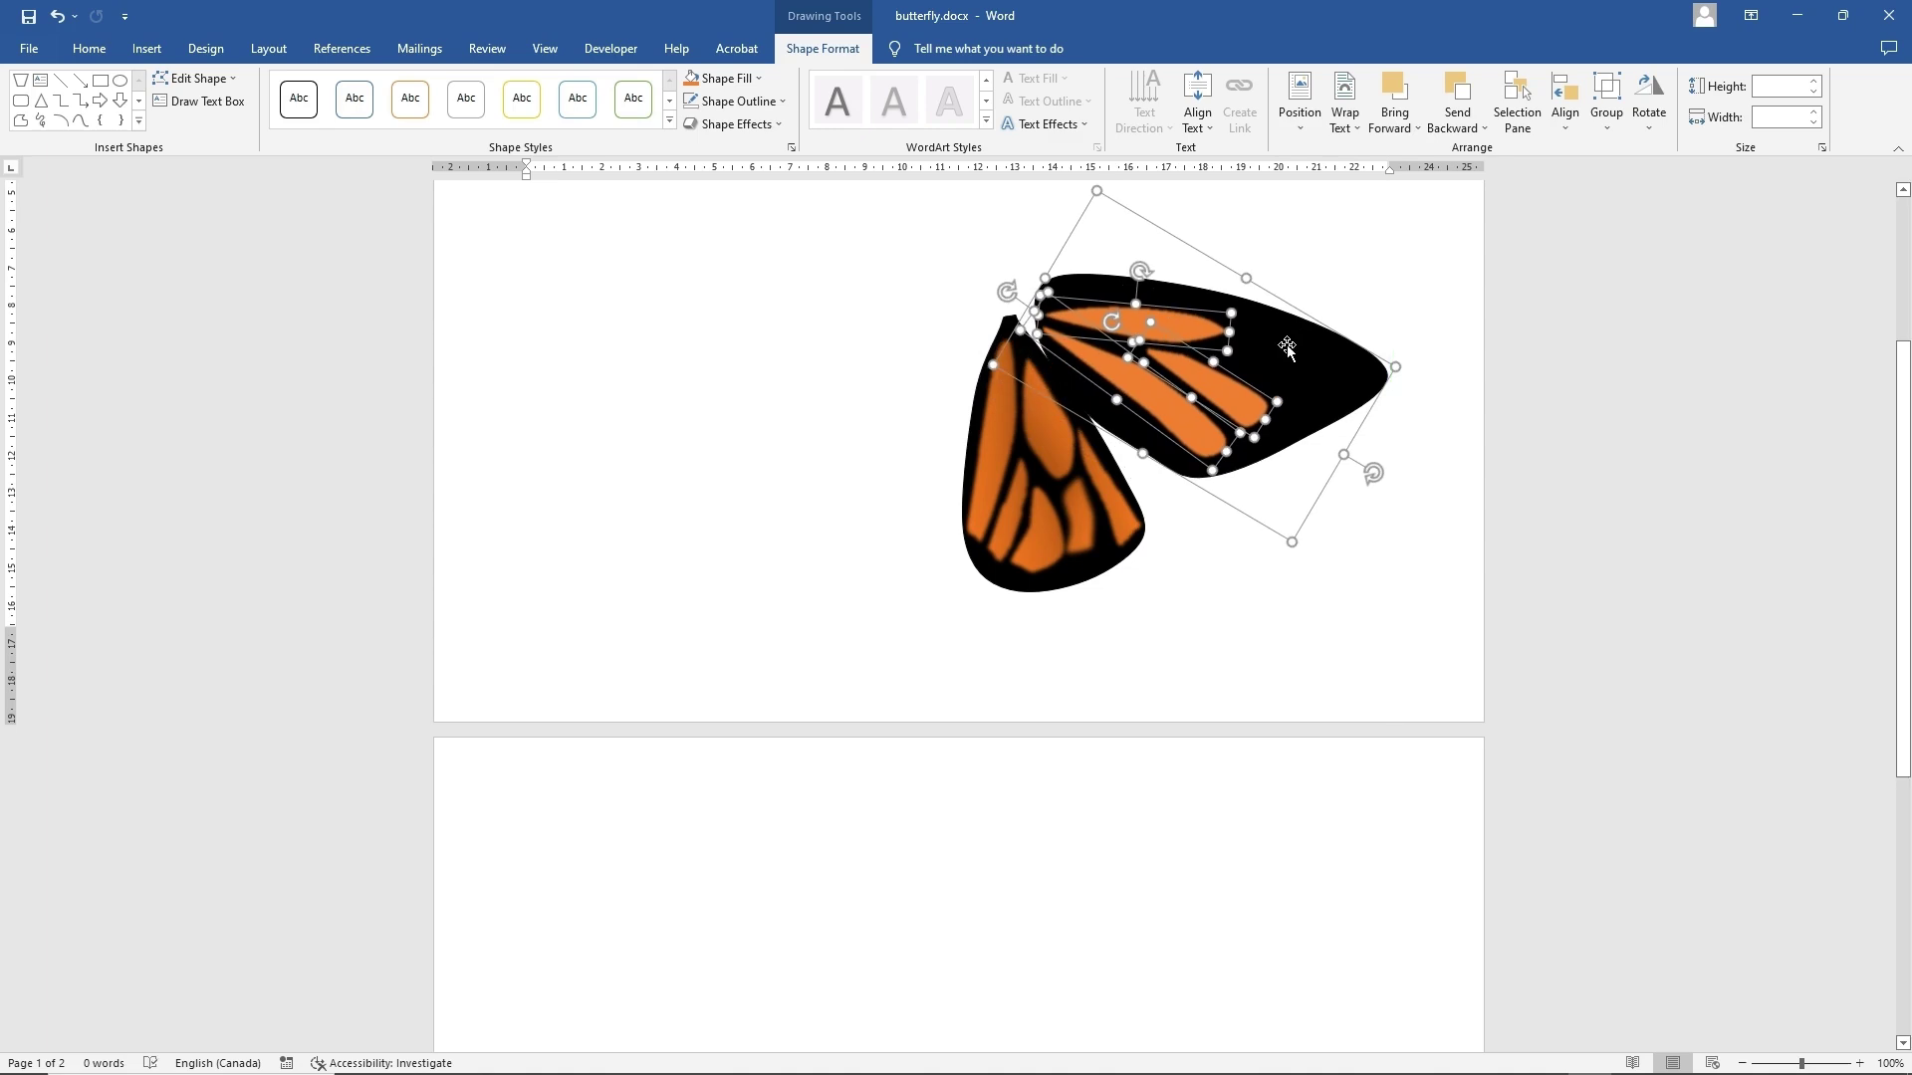
- Group the large black wing with its three orange segments
right_click(1287, 345)
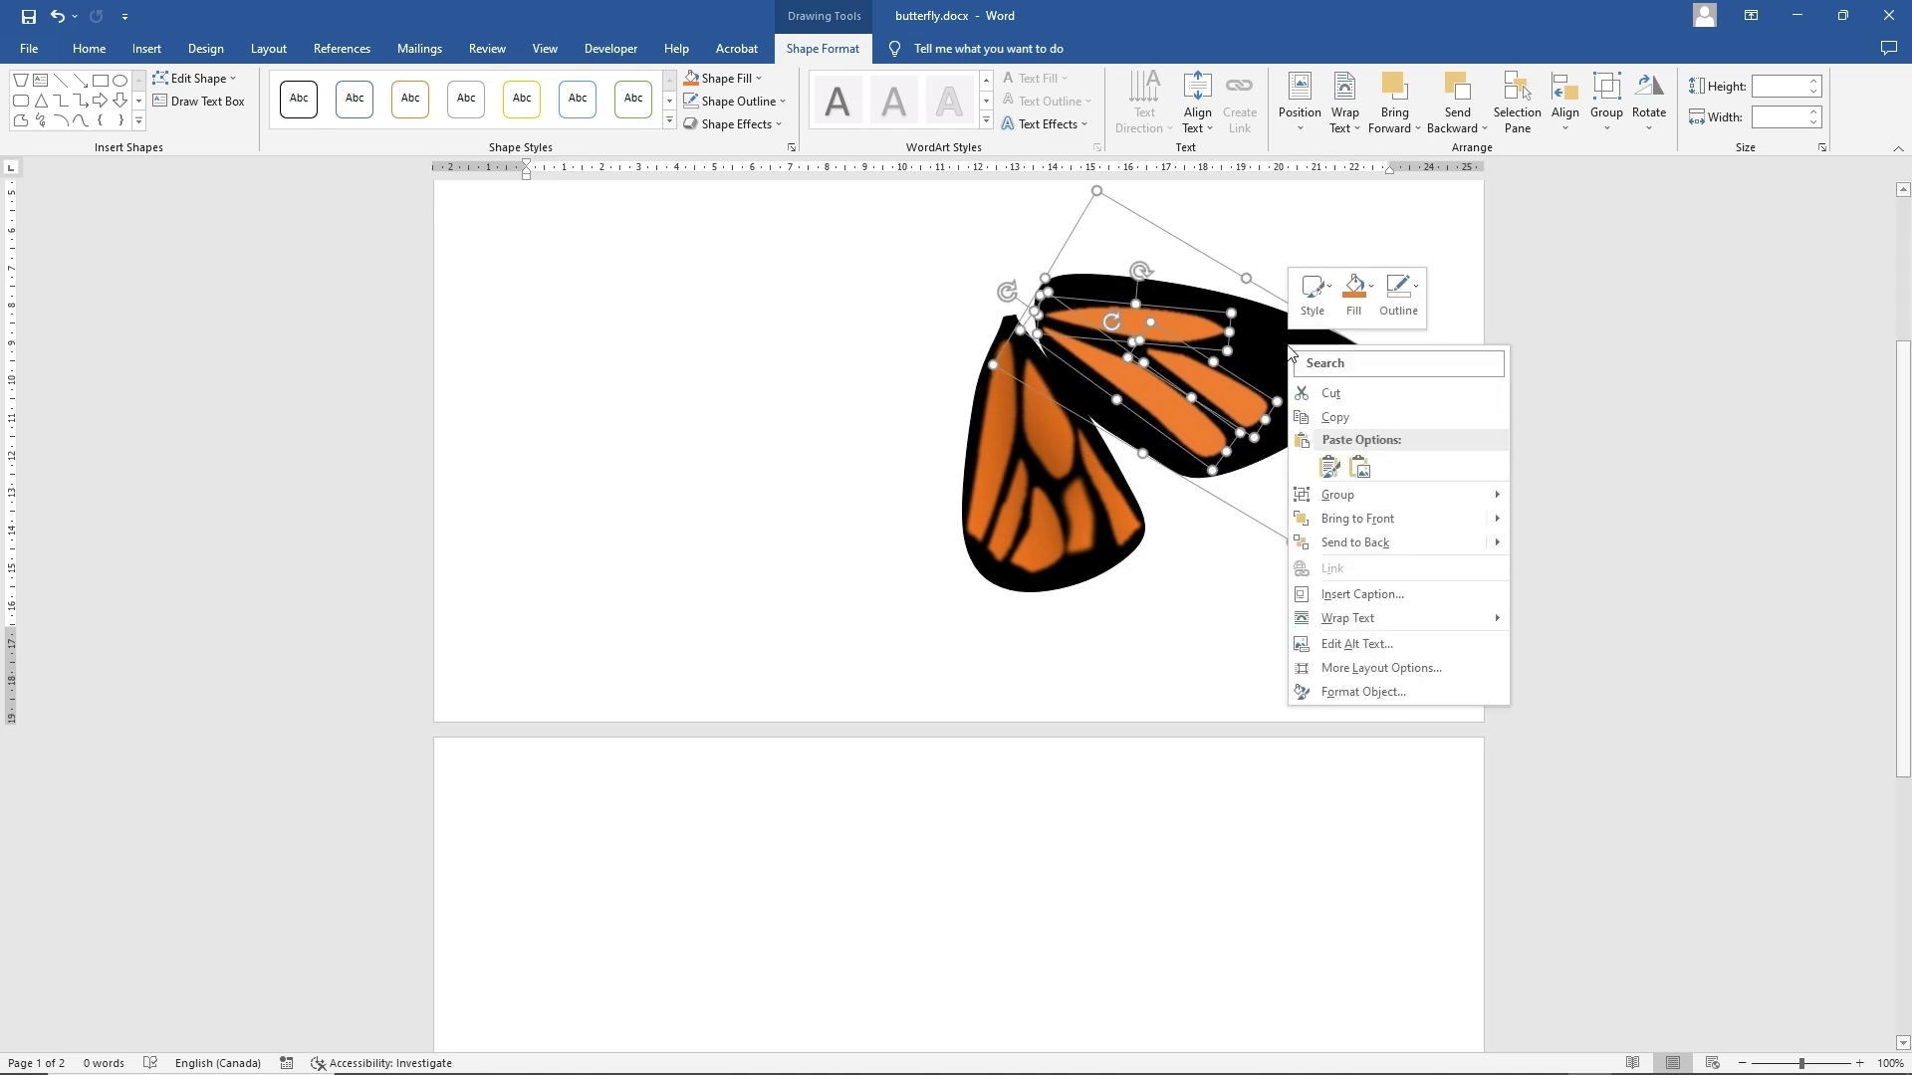
left_click(1606, 95)
left_click(1634, 149)
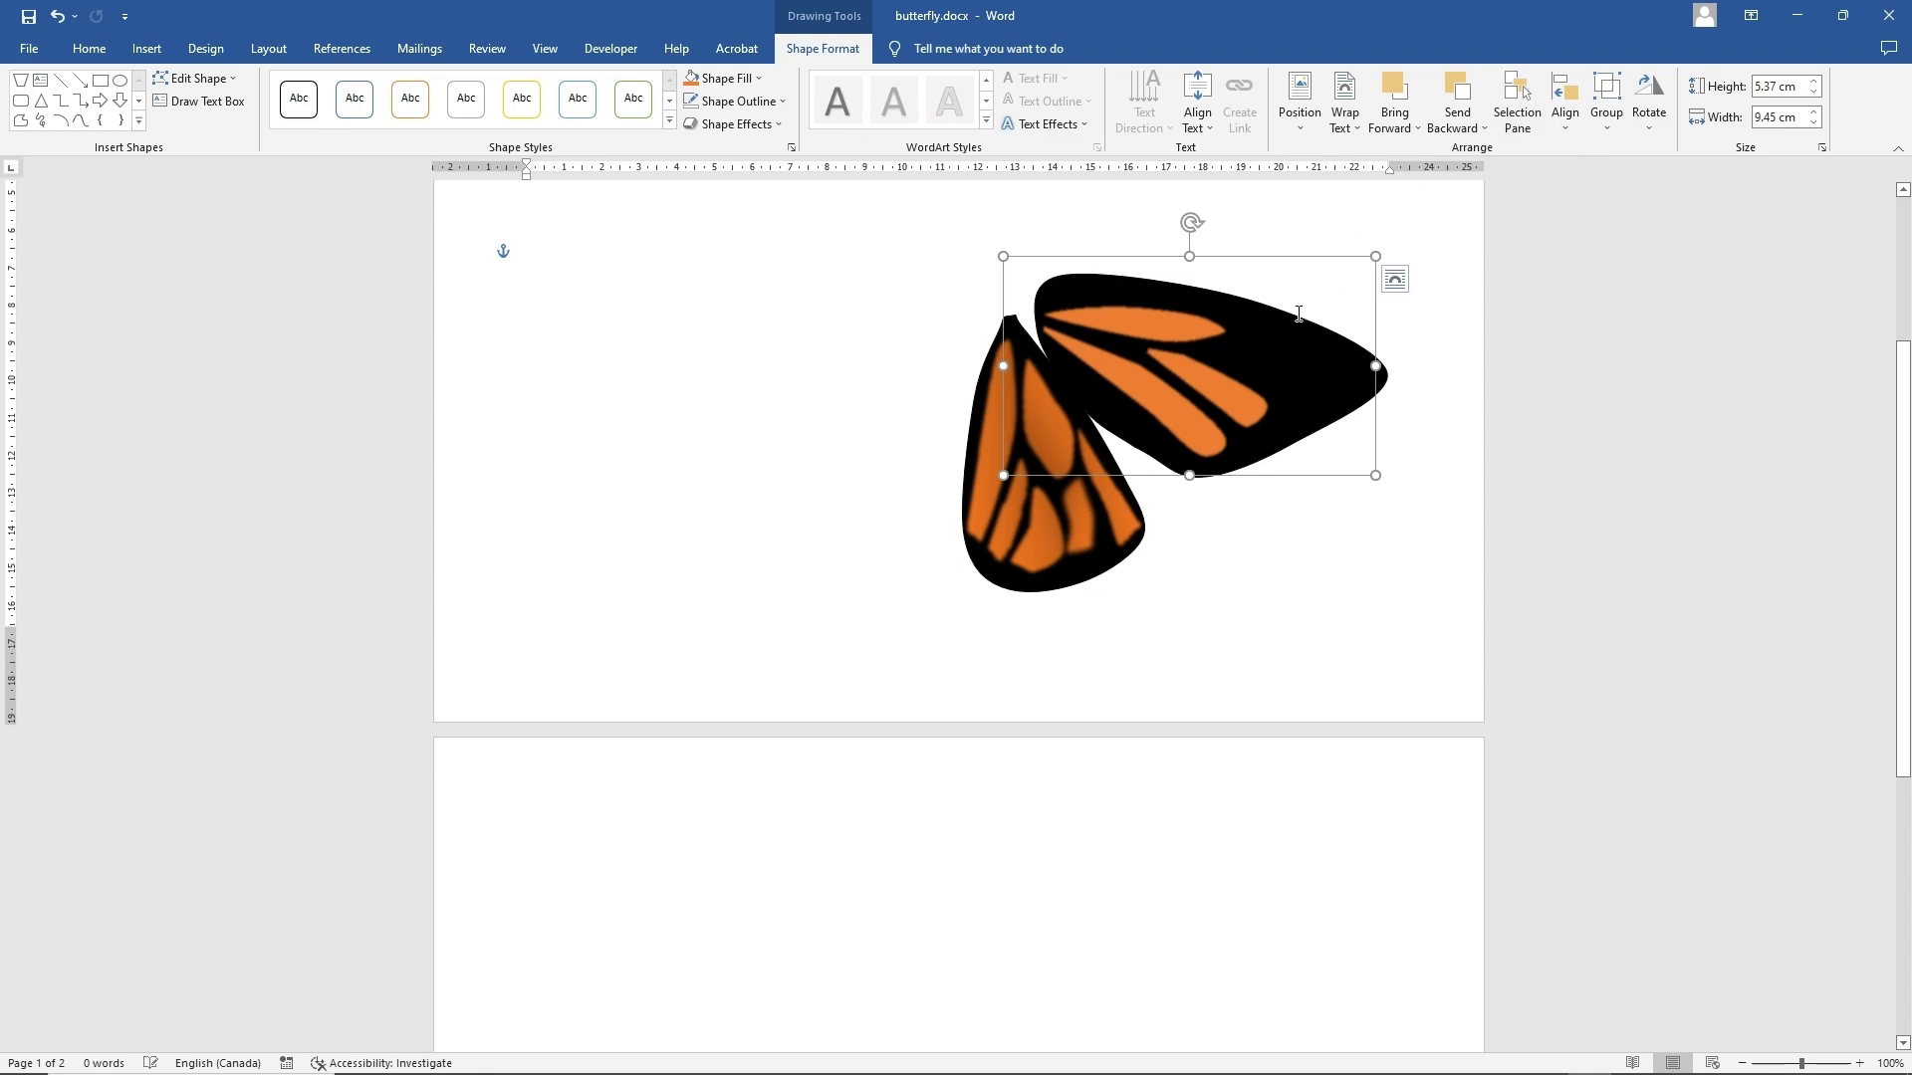
- Bring the grouped large wing to the front and fix its position on the page
right_click(1277, 340)
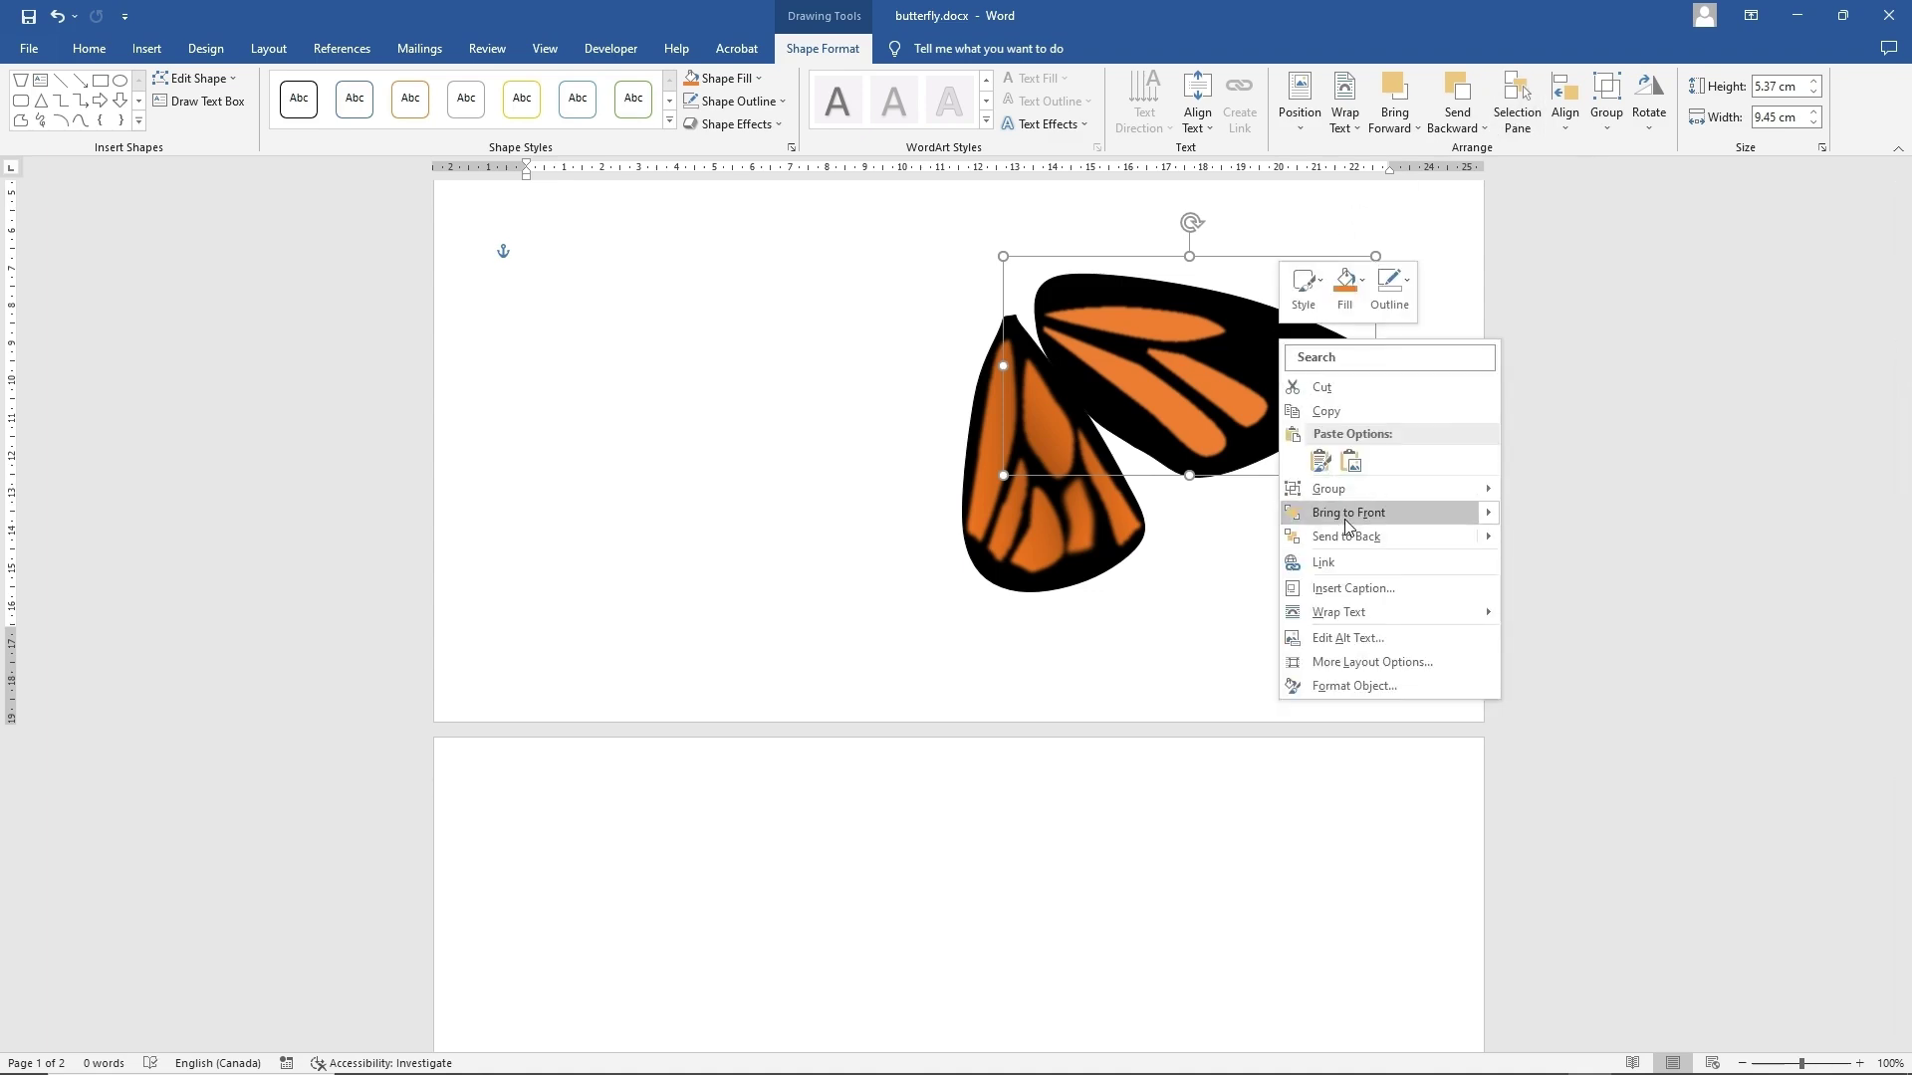
left_click(1349, 515)
left_click(1395, 279)
left_click(1476, 526)
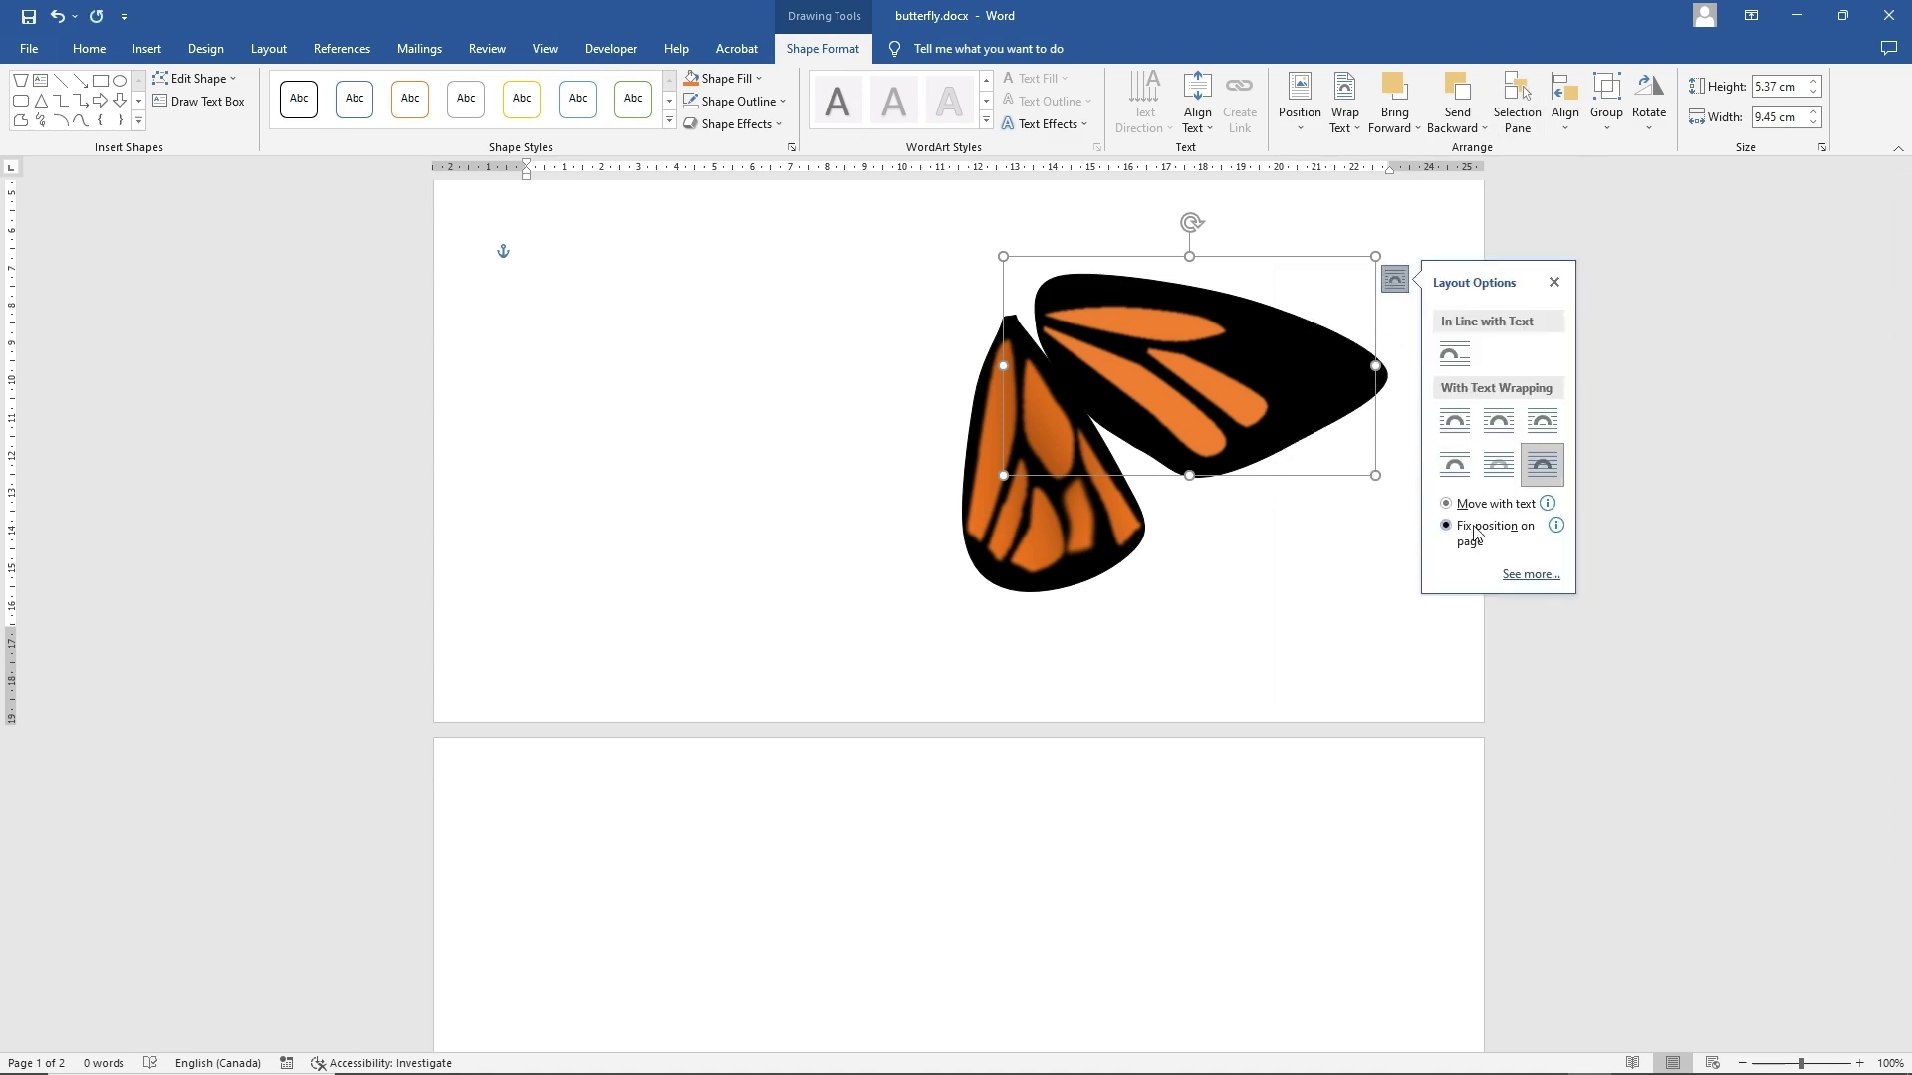
- Rotate the large wing slightly clockwise and move it so its narrow inner end meets the small wing's upper tip
left_click_drag(1256, 332, 1236, 344)
left_click_drag(1170, 231, 1201, 249)
left_click_drag(1218, 344, 1197, 387)
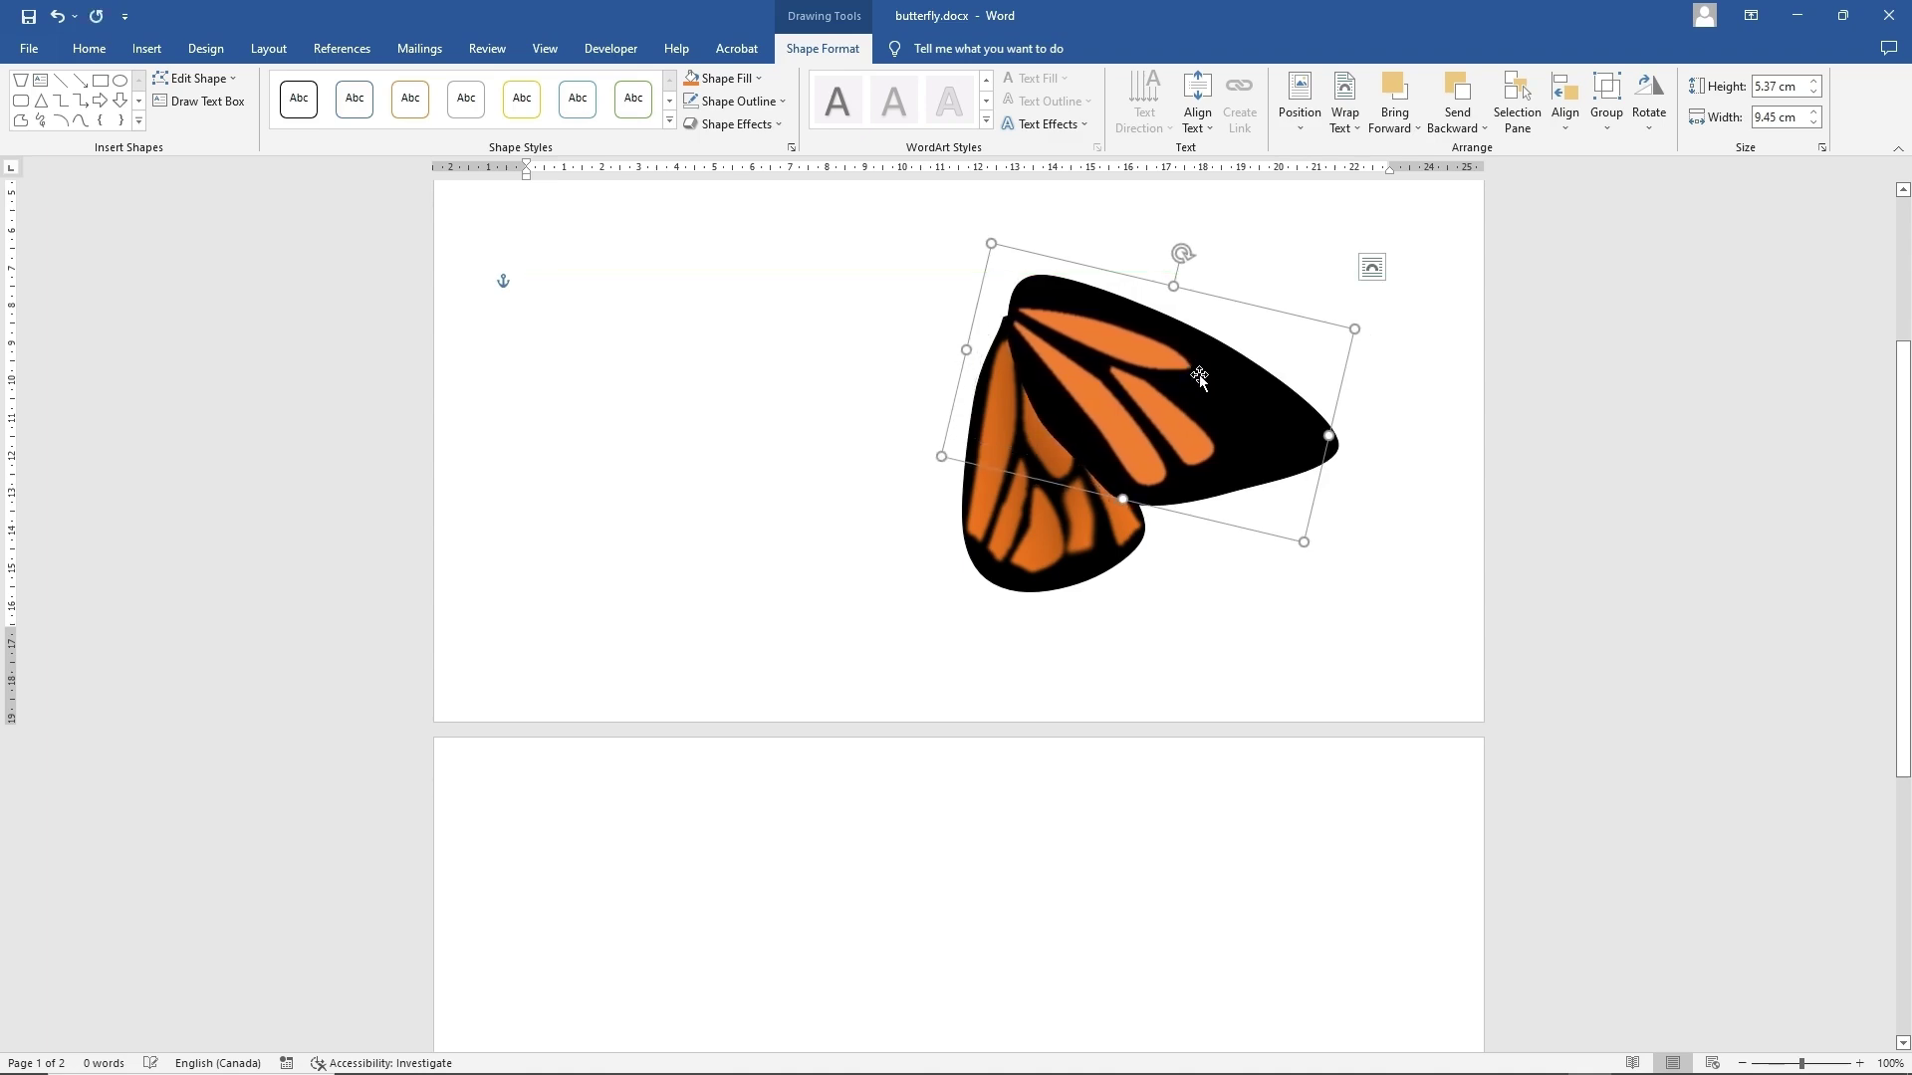
- Edit the large black wing's points, pulling the middle of its upper edge slightly inward and lowering the point near its inner end
left_click(1204, 351)
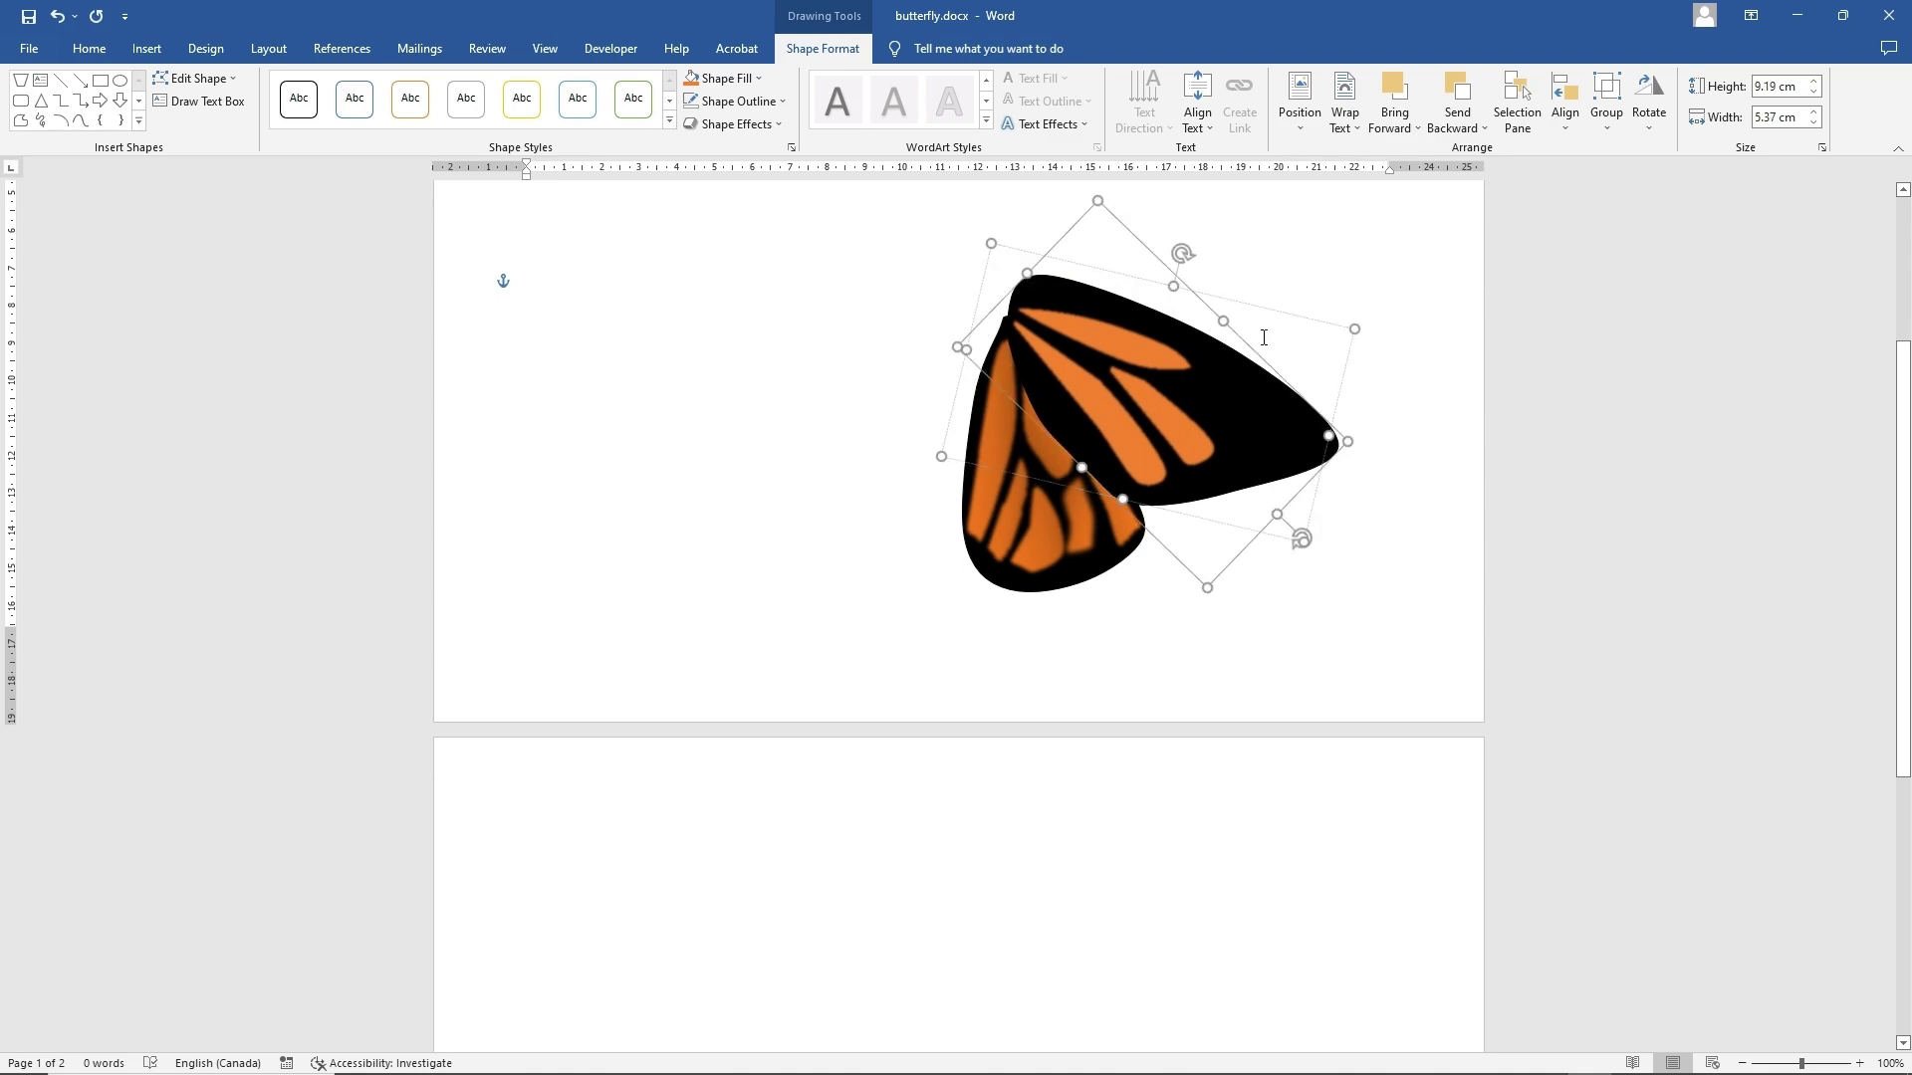
left_click(1266, 345)
left_click(1242, 374)
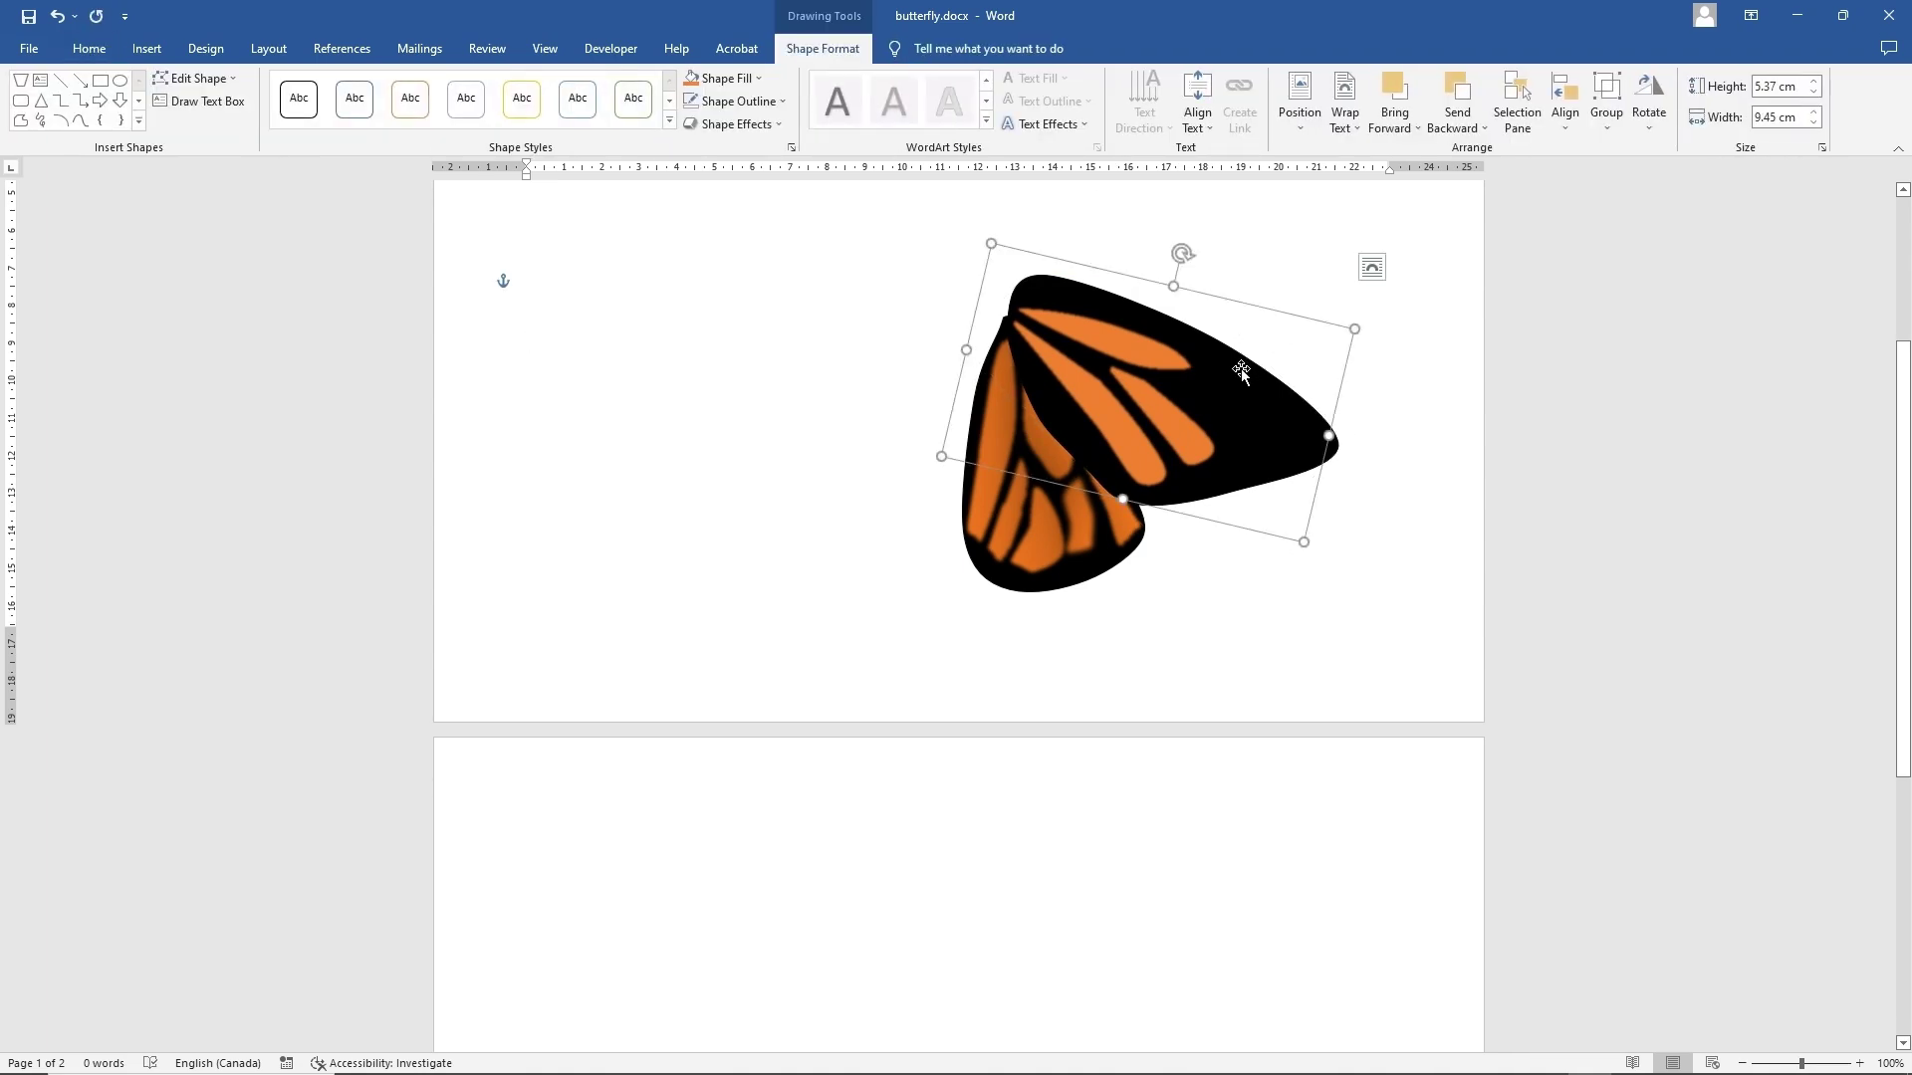
right_click(1241, 374)
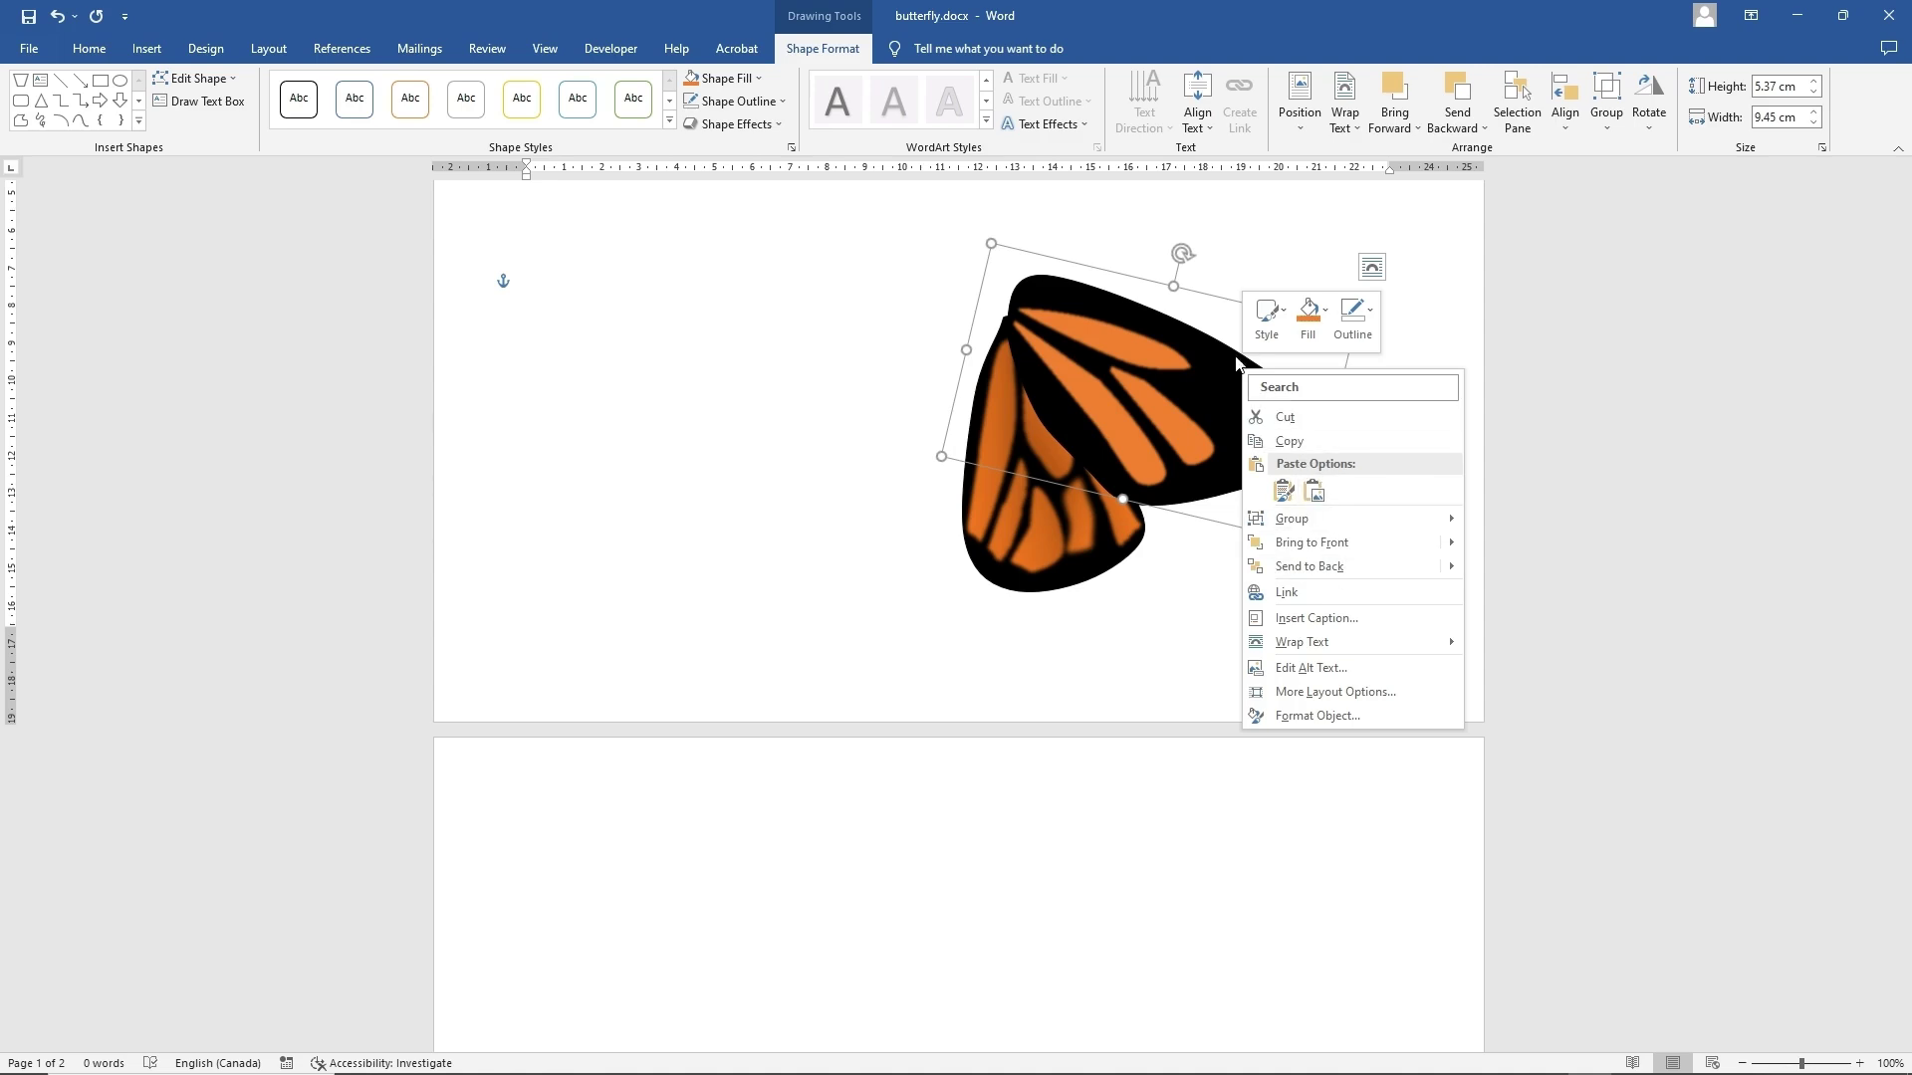
left_click(1221, 353)
right_click(1215, 373)
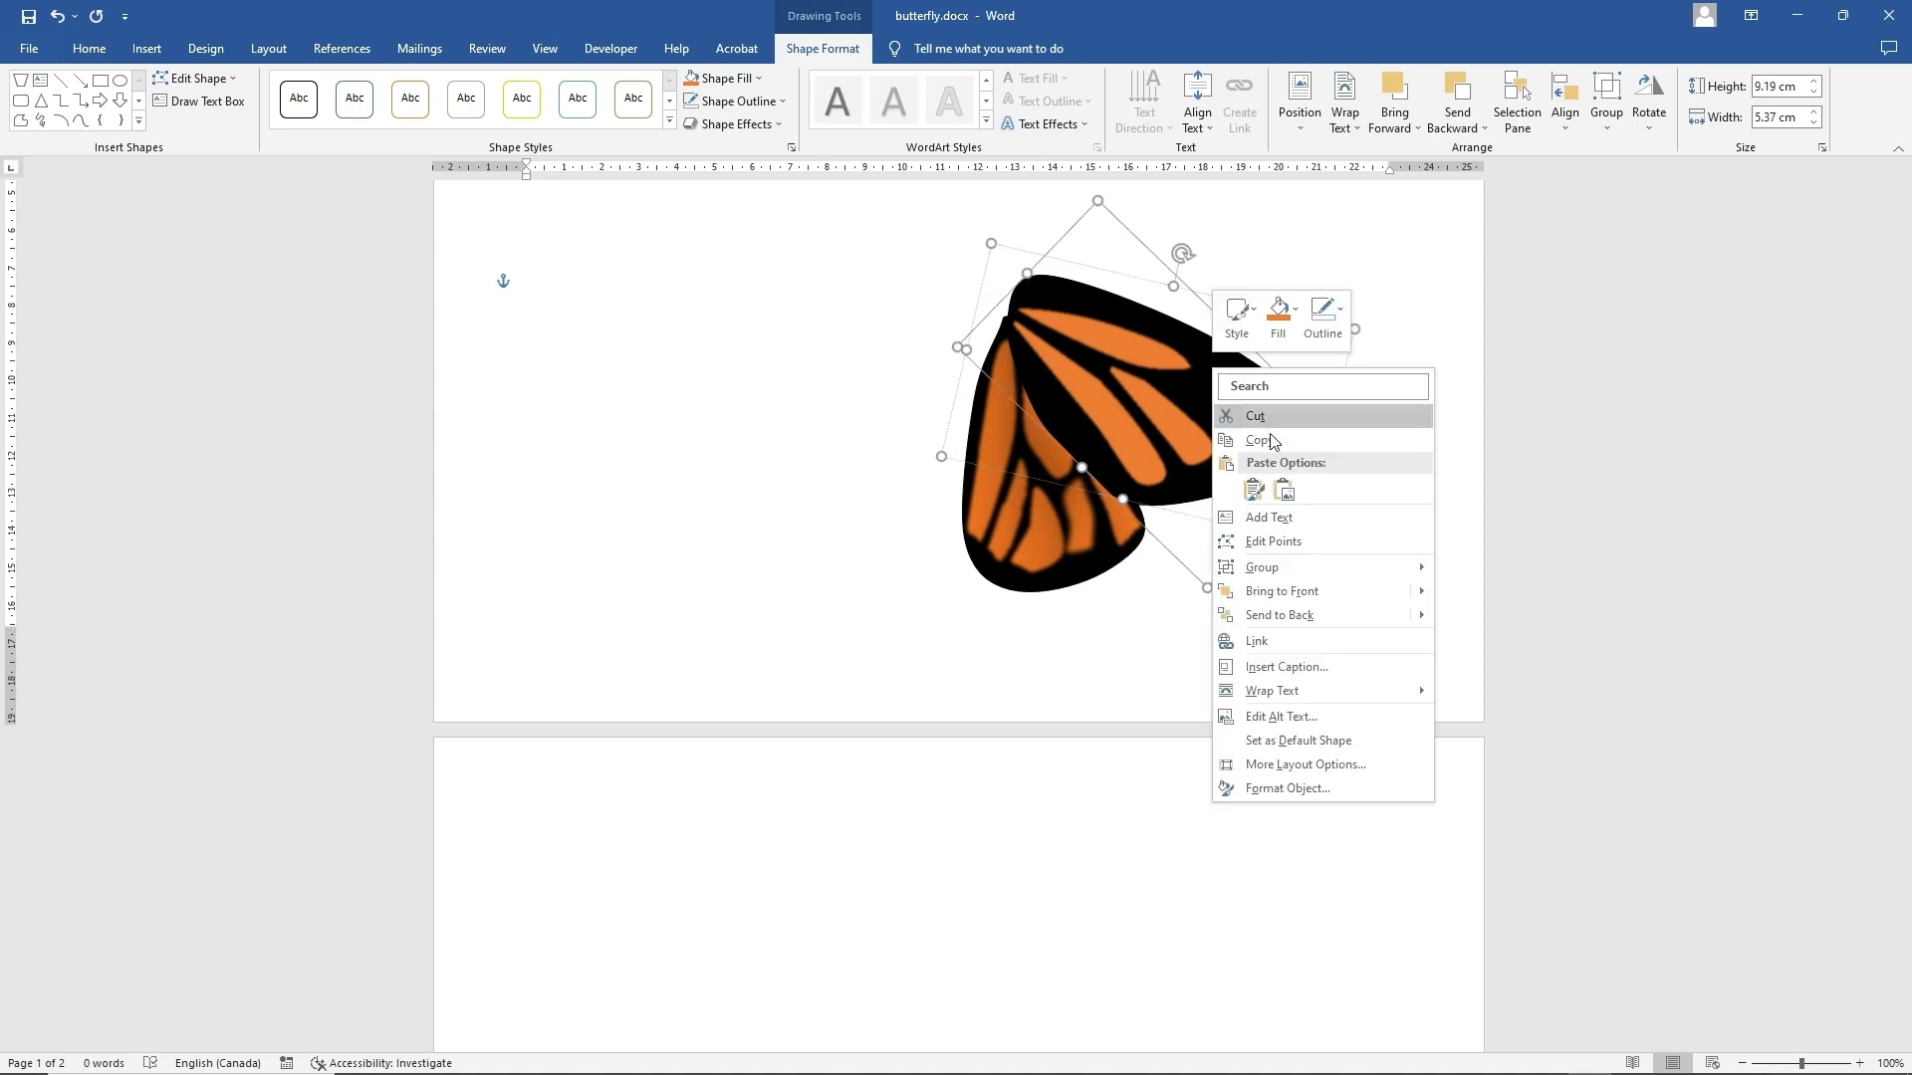
left_click(1273, 541)
left_click(1219, 344)
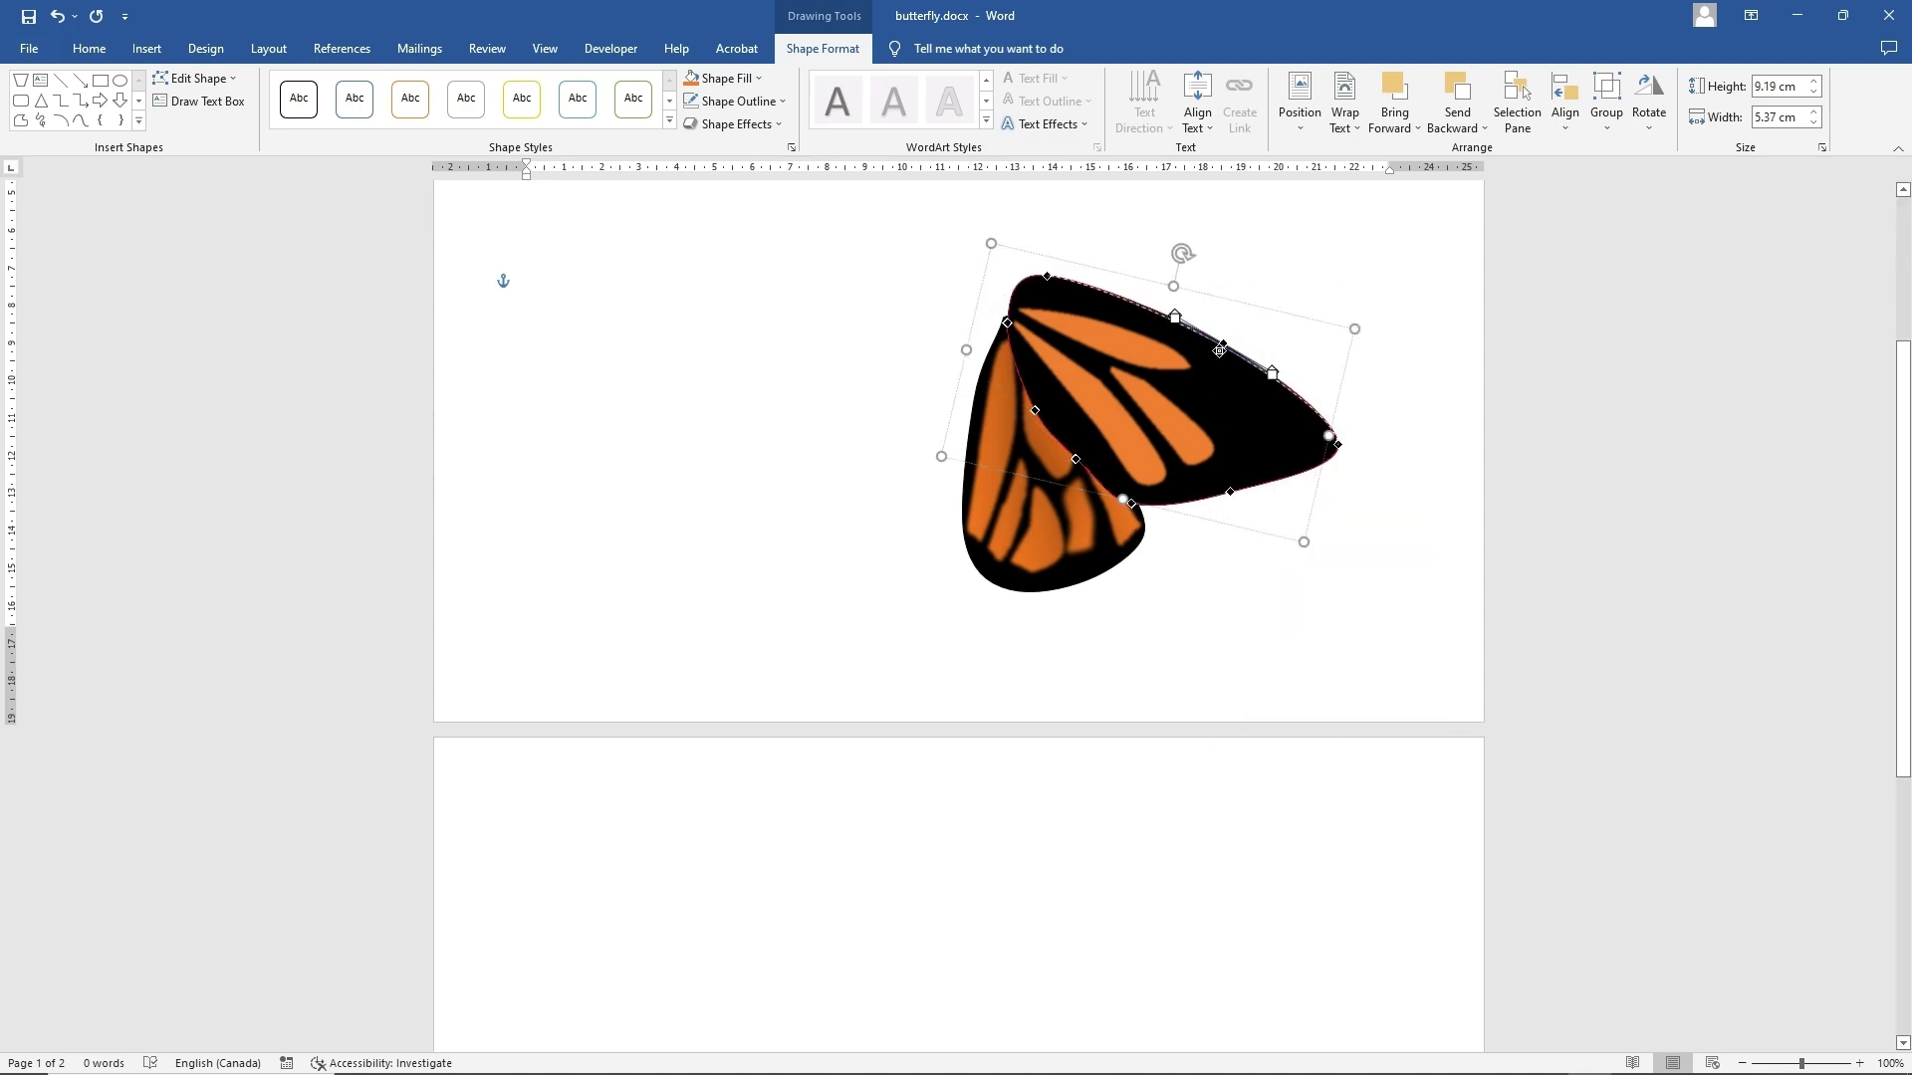
left_click_drag(1217, 354, 1214, 365)
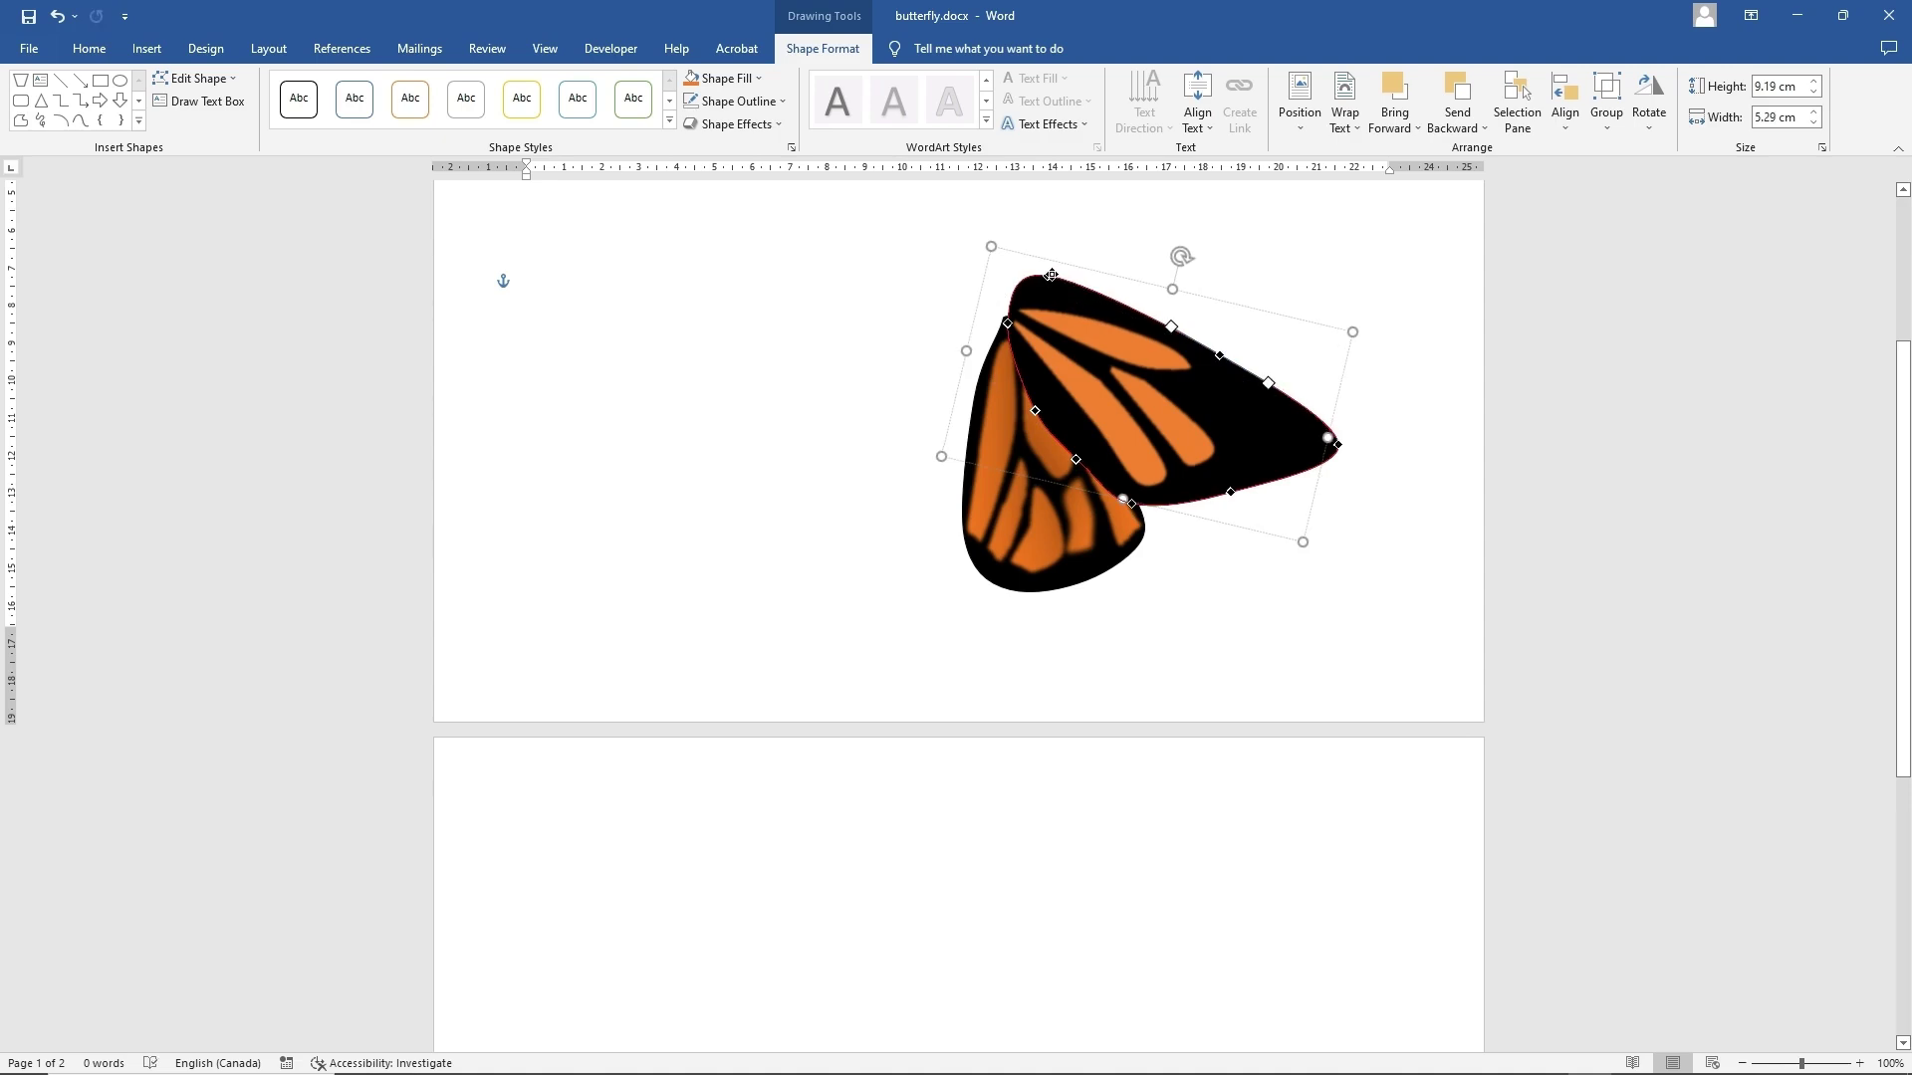
left_click_drag(1049, 275, 1048, 299)
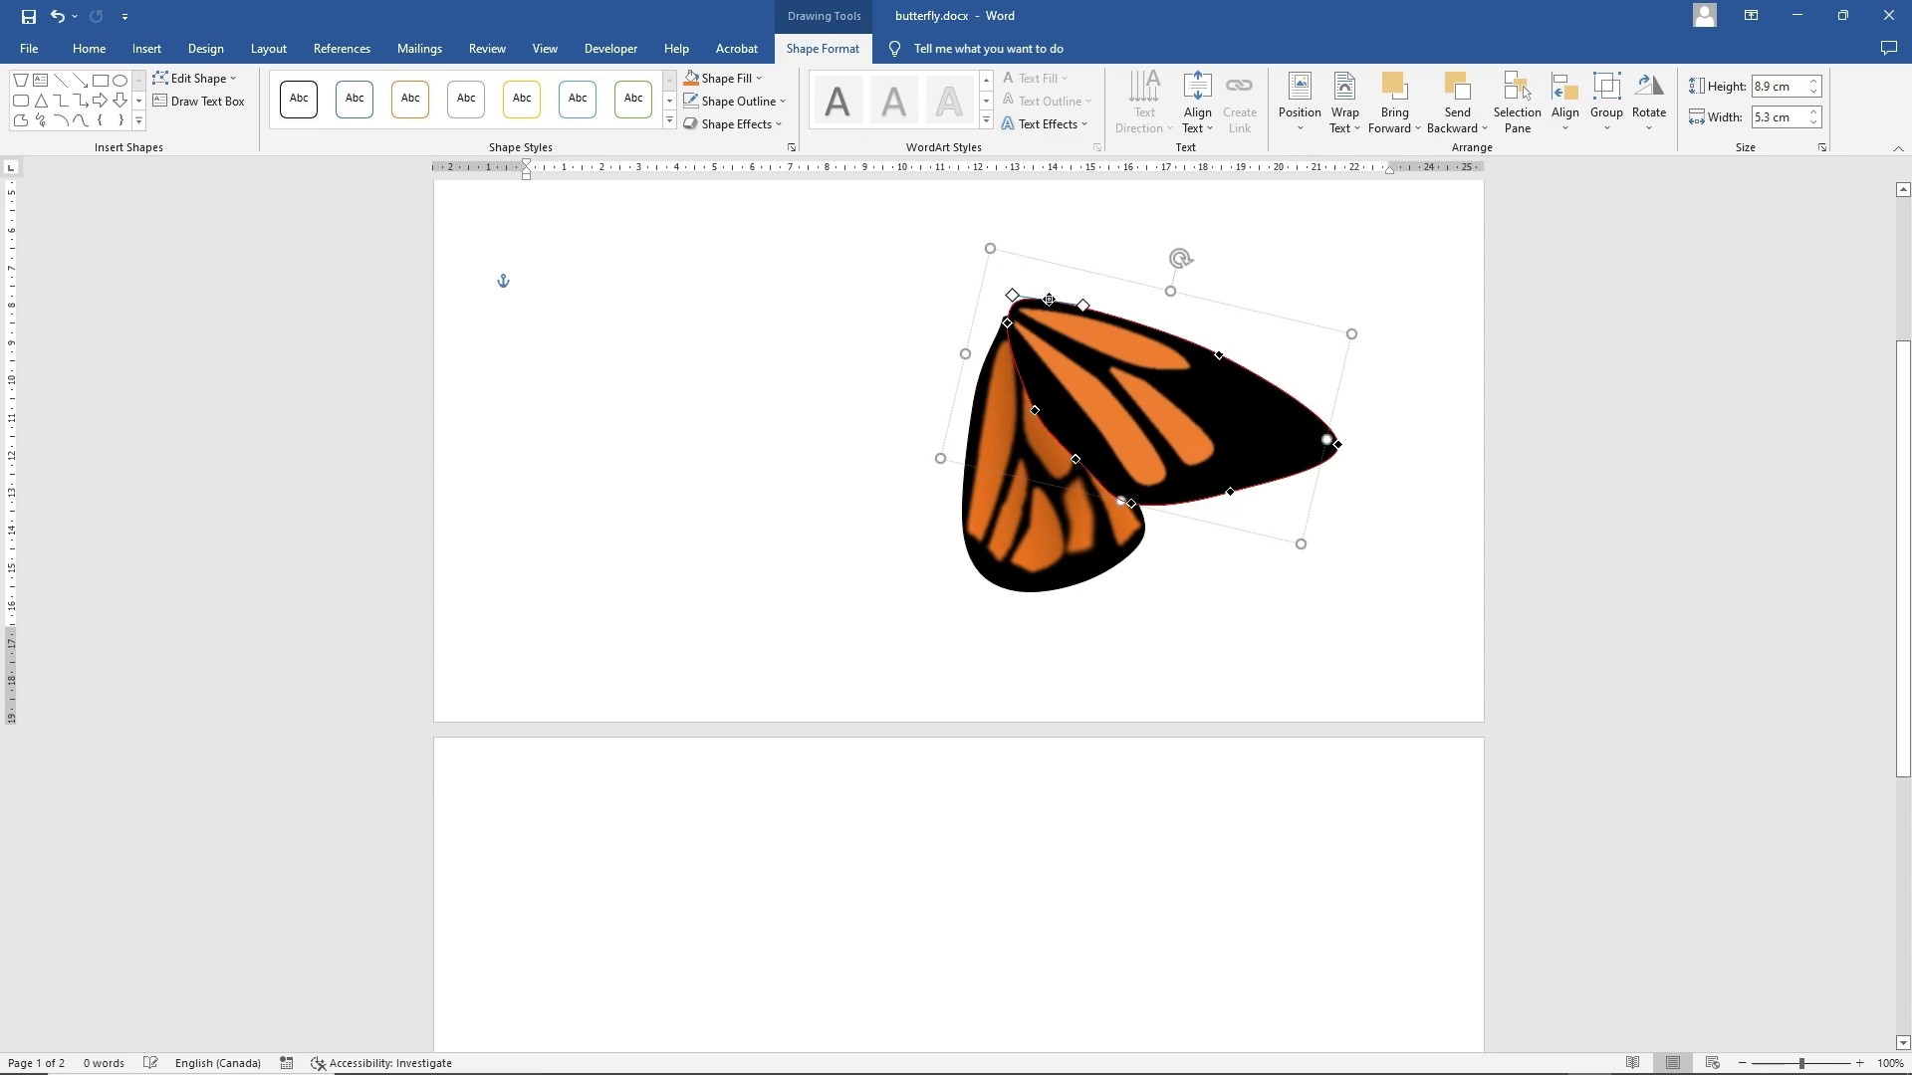
left_click(1229, 570)
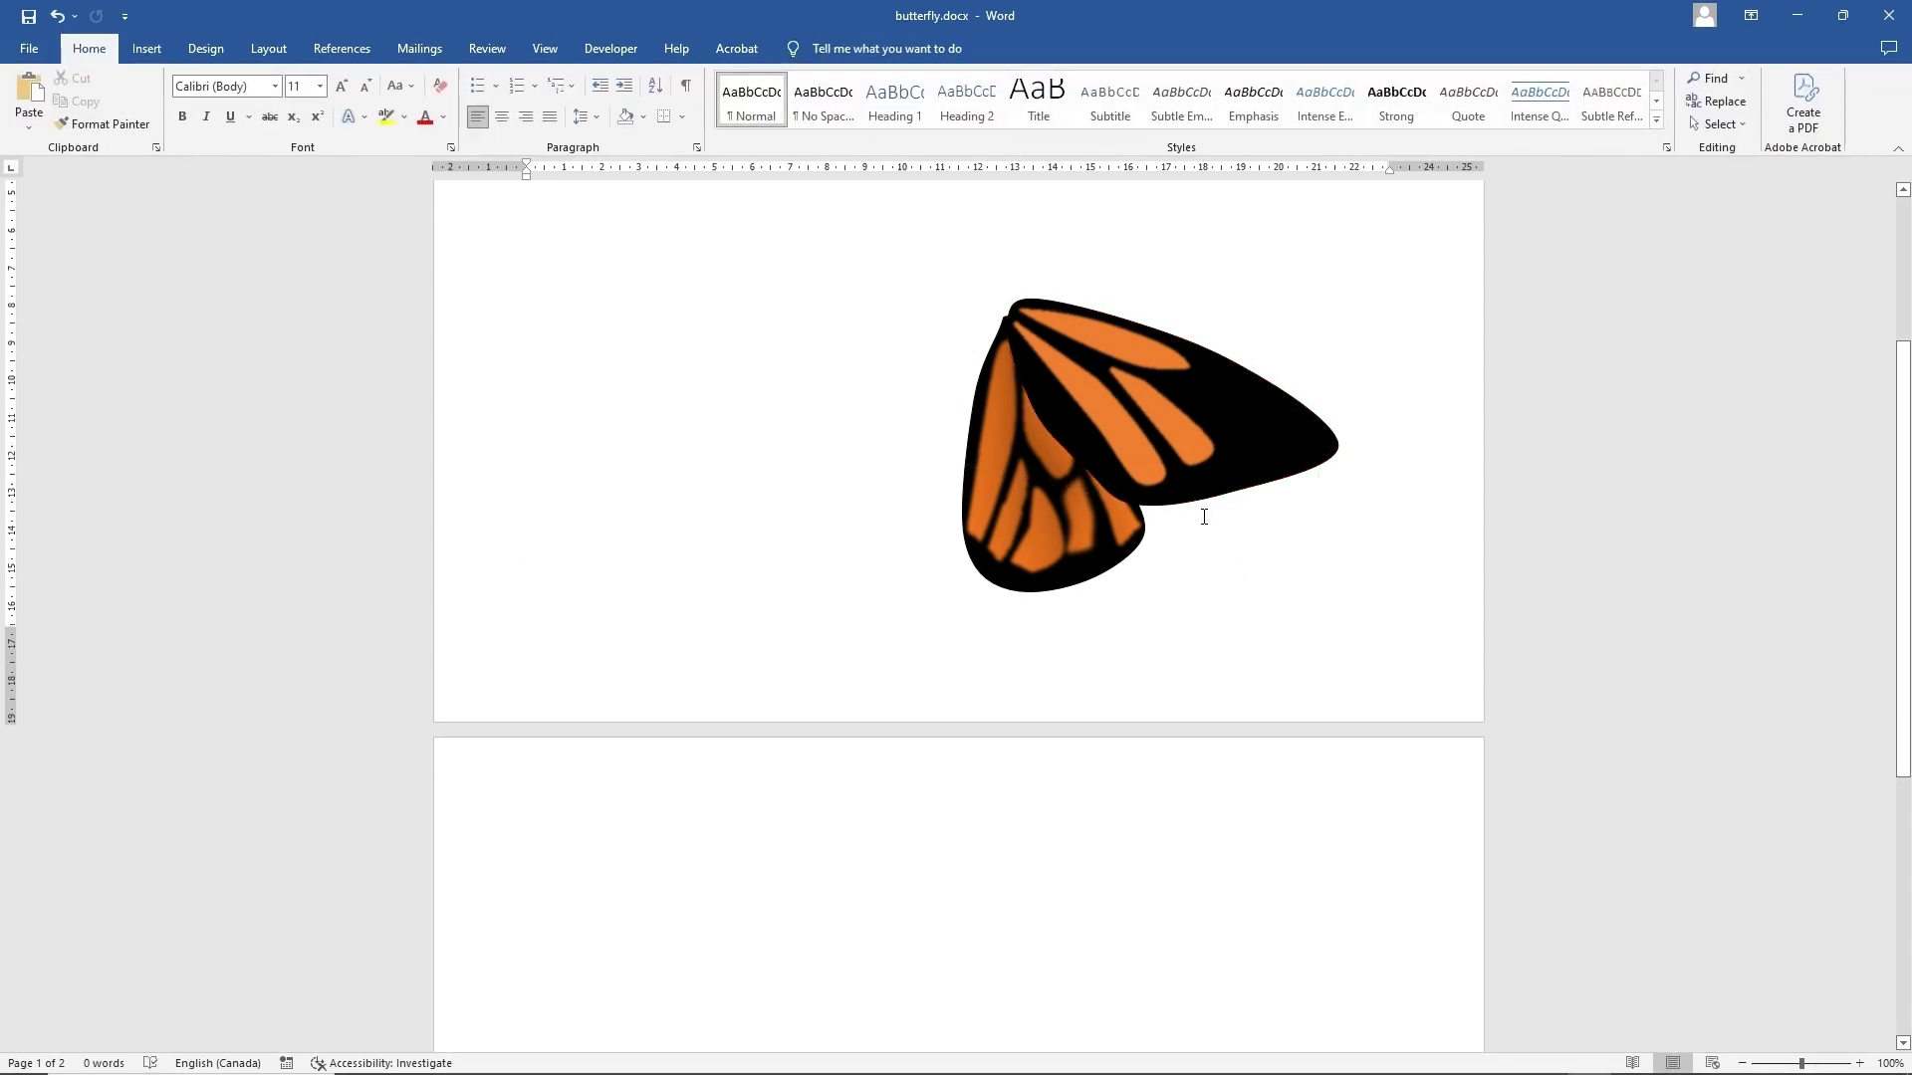
left_click(1131, 450)
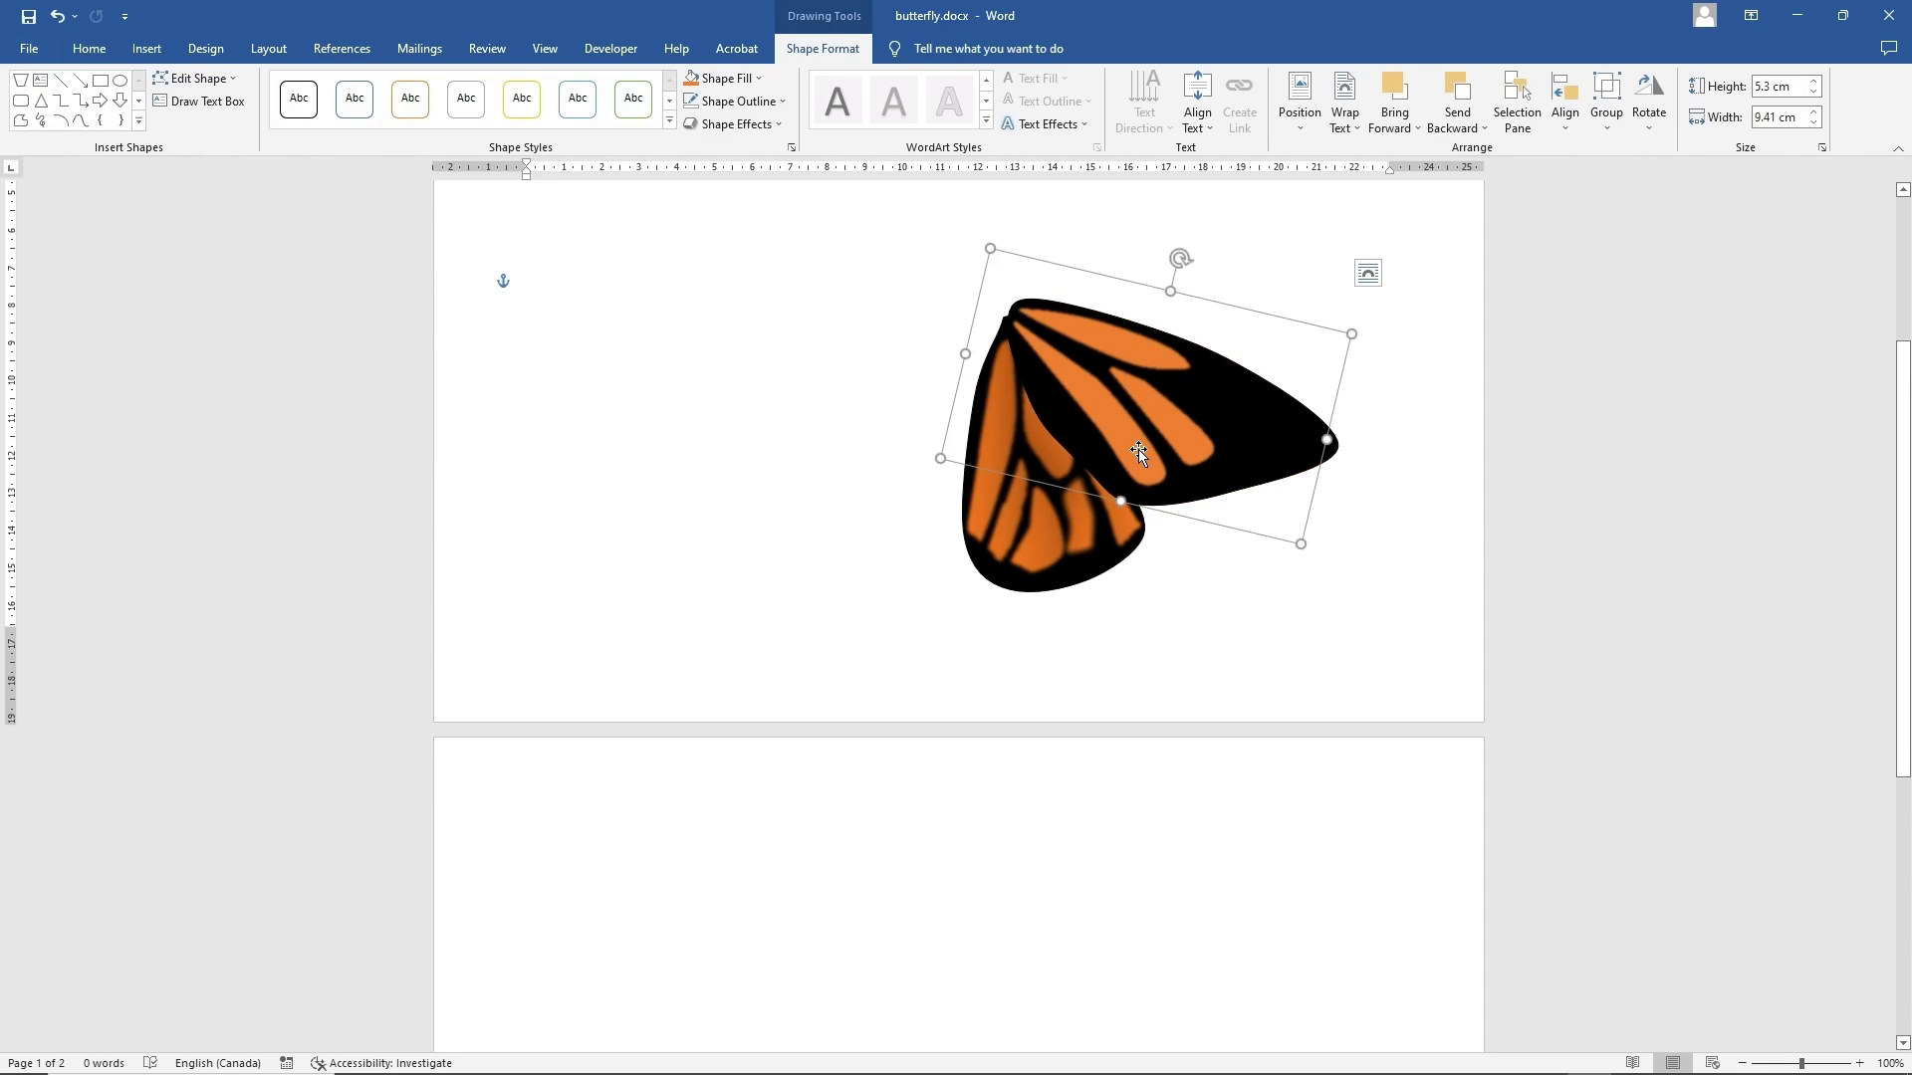
left_click(1145, 446)
left_click(1137, 344, "shift")
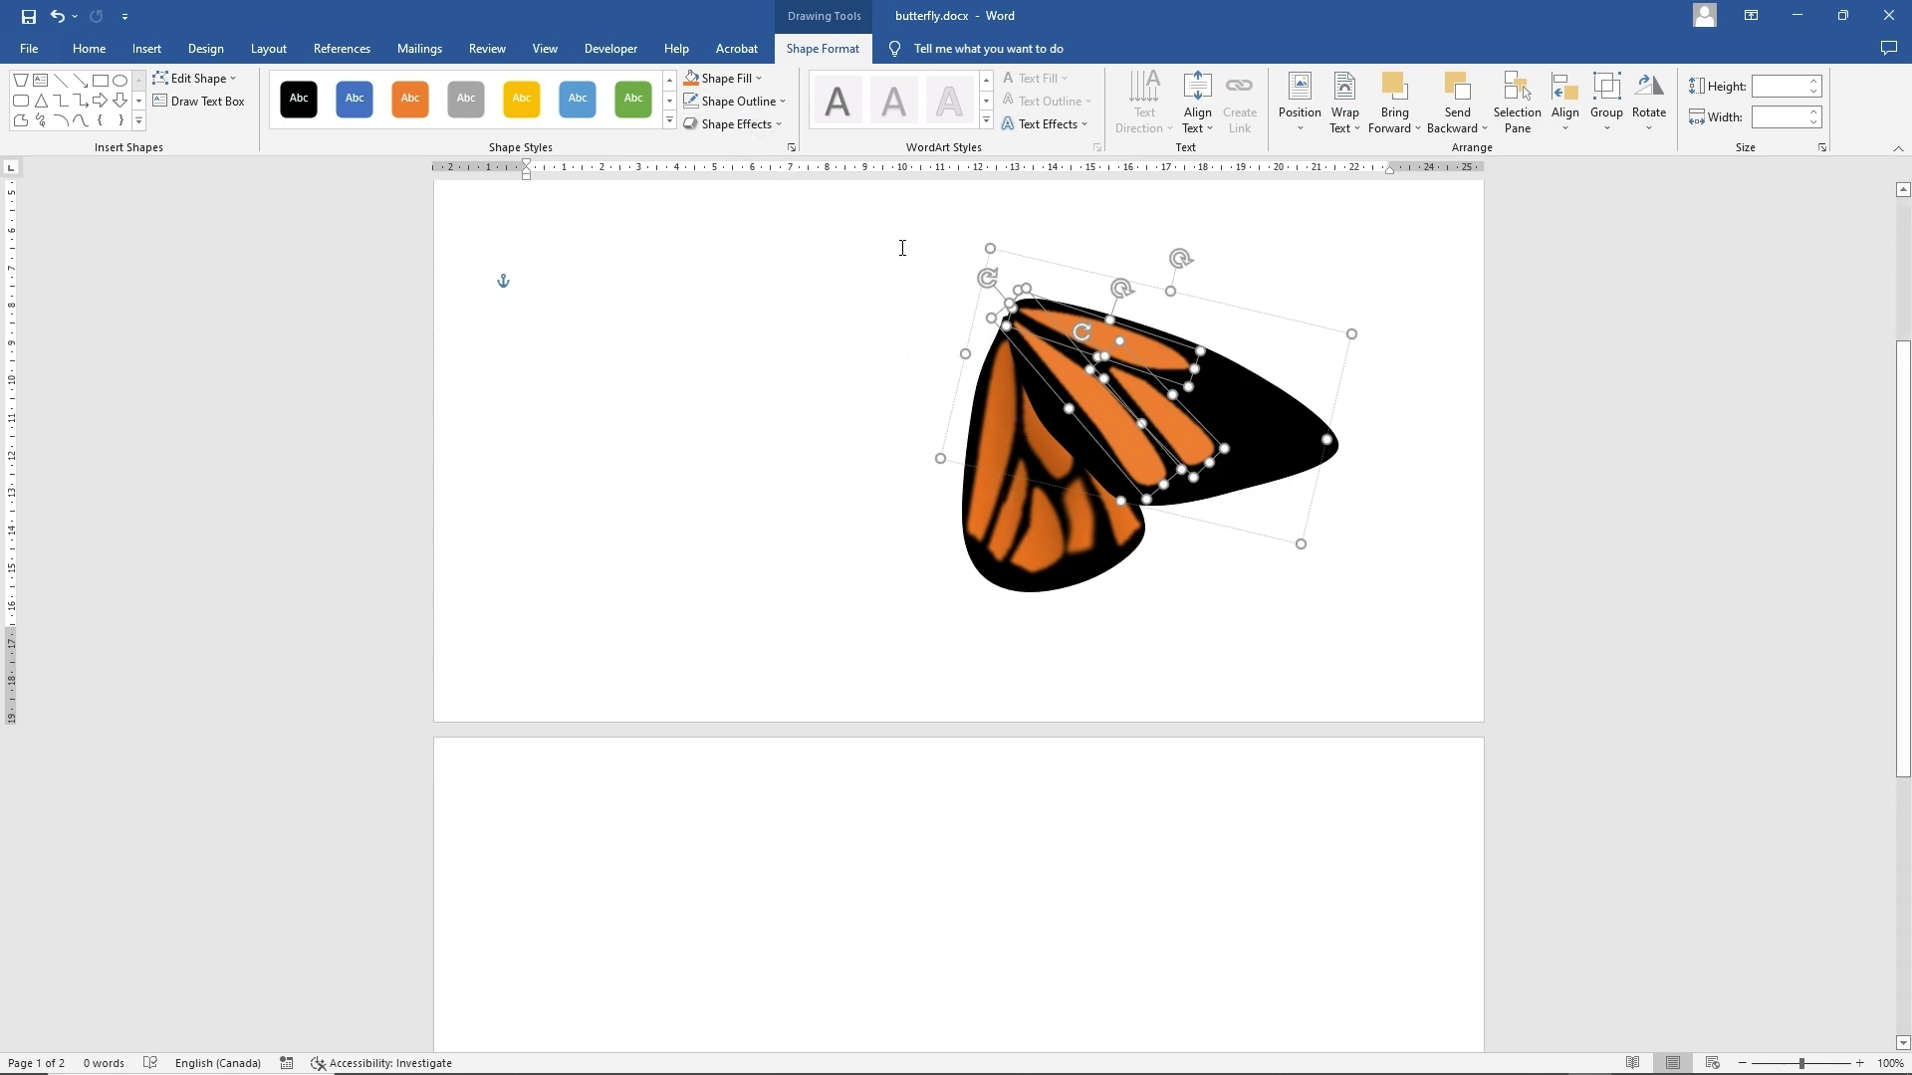
left_click(732, 82)
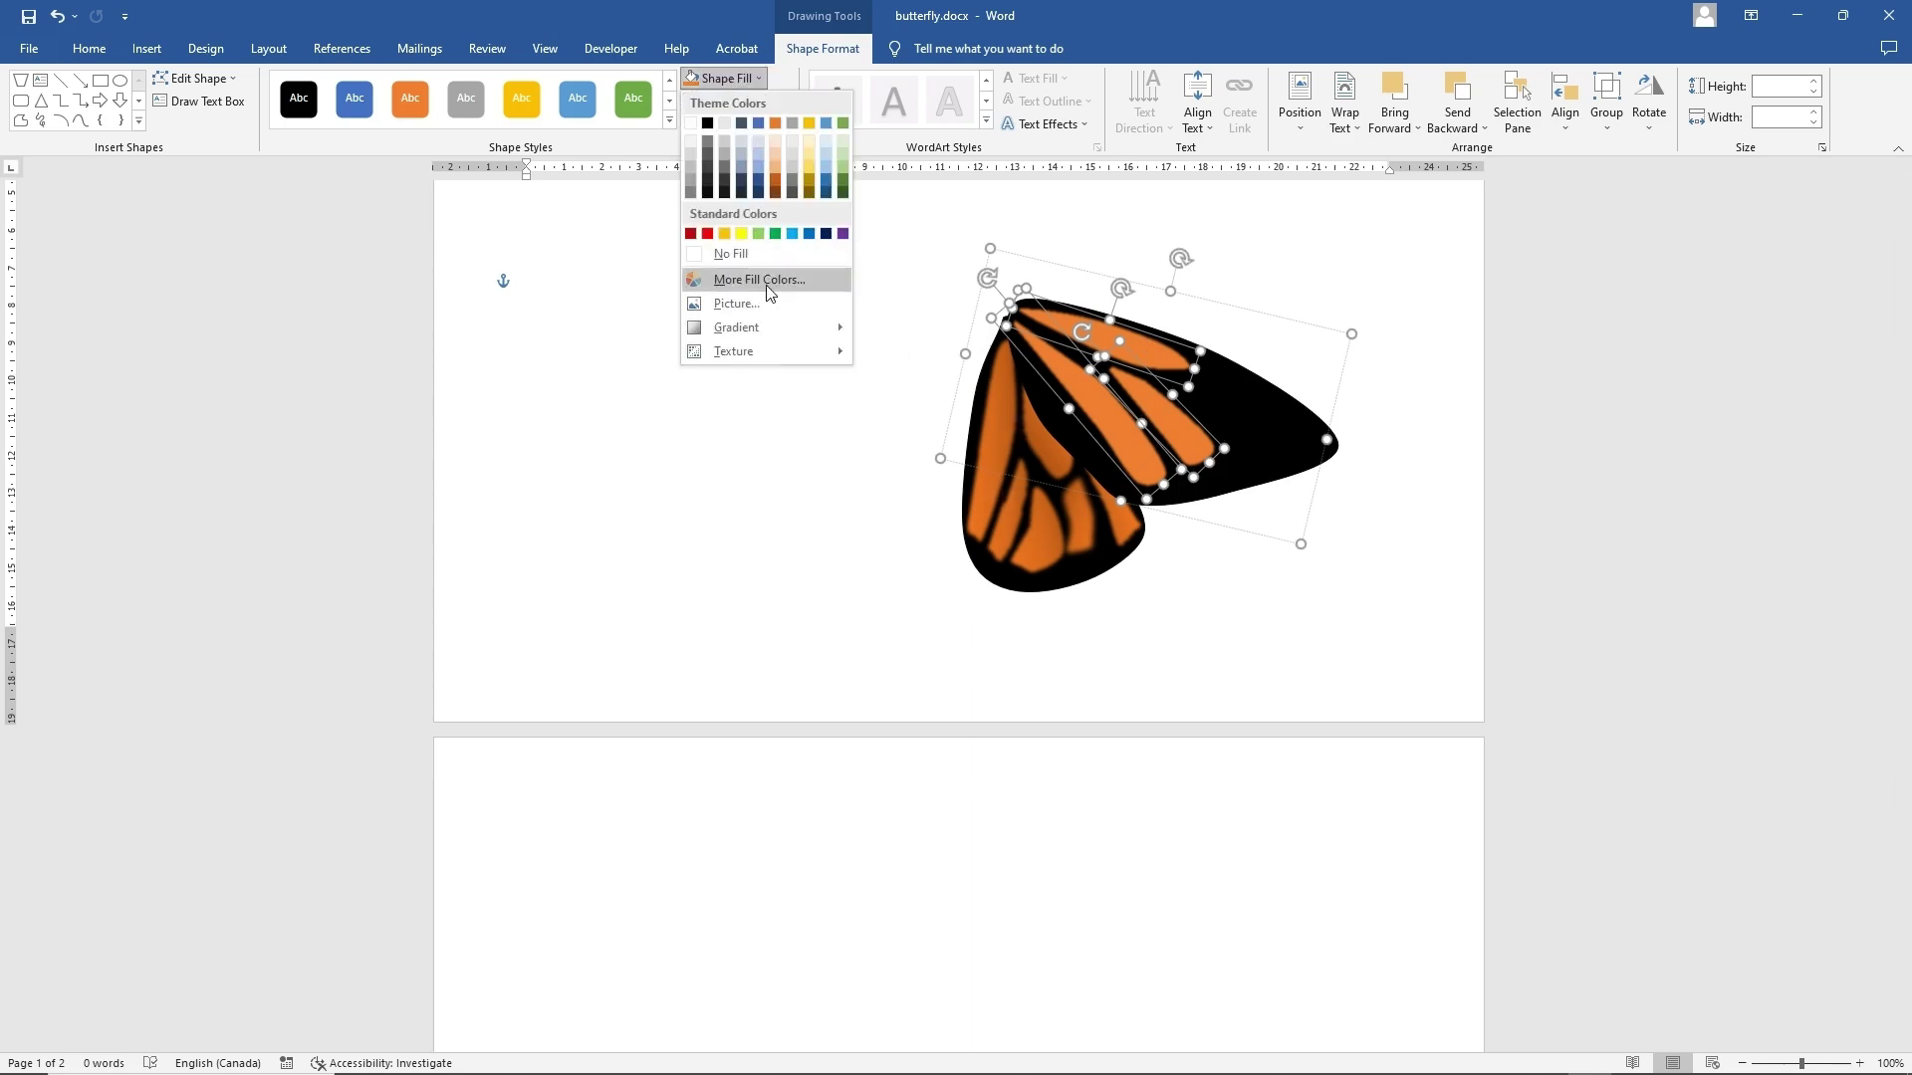
mouse_move(765, 323)
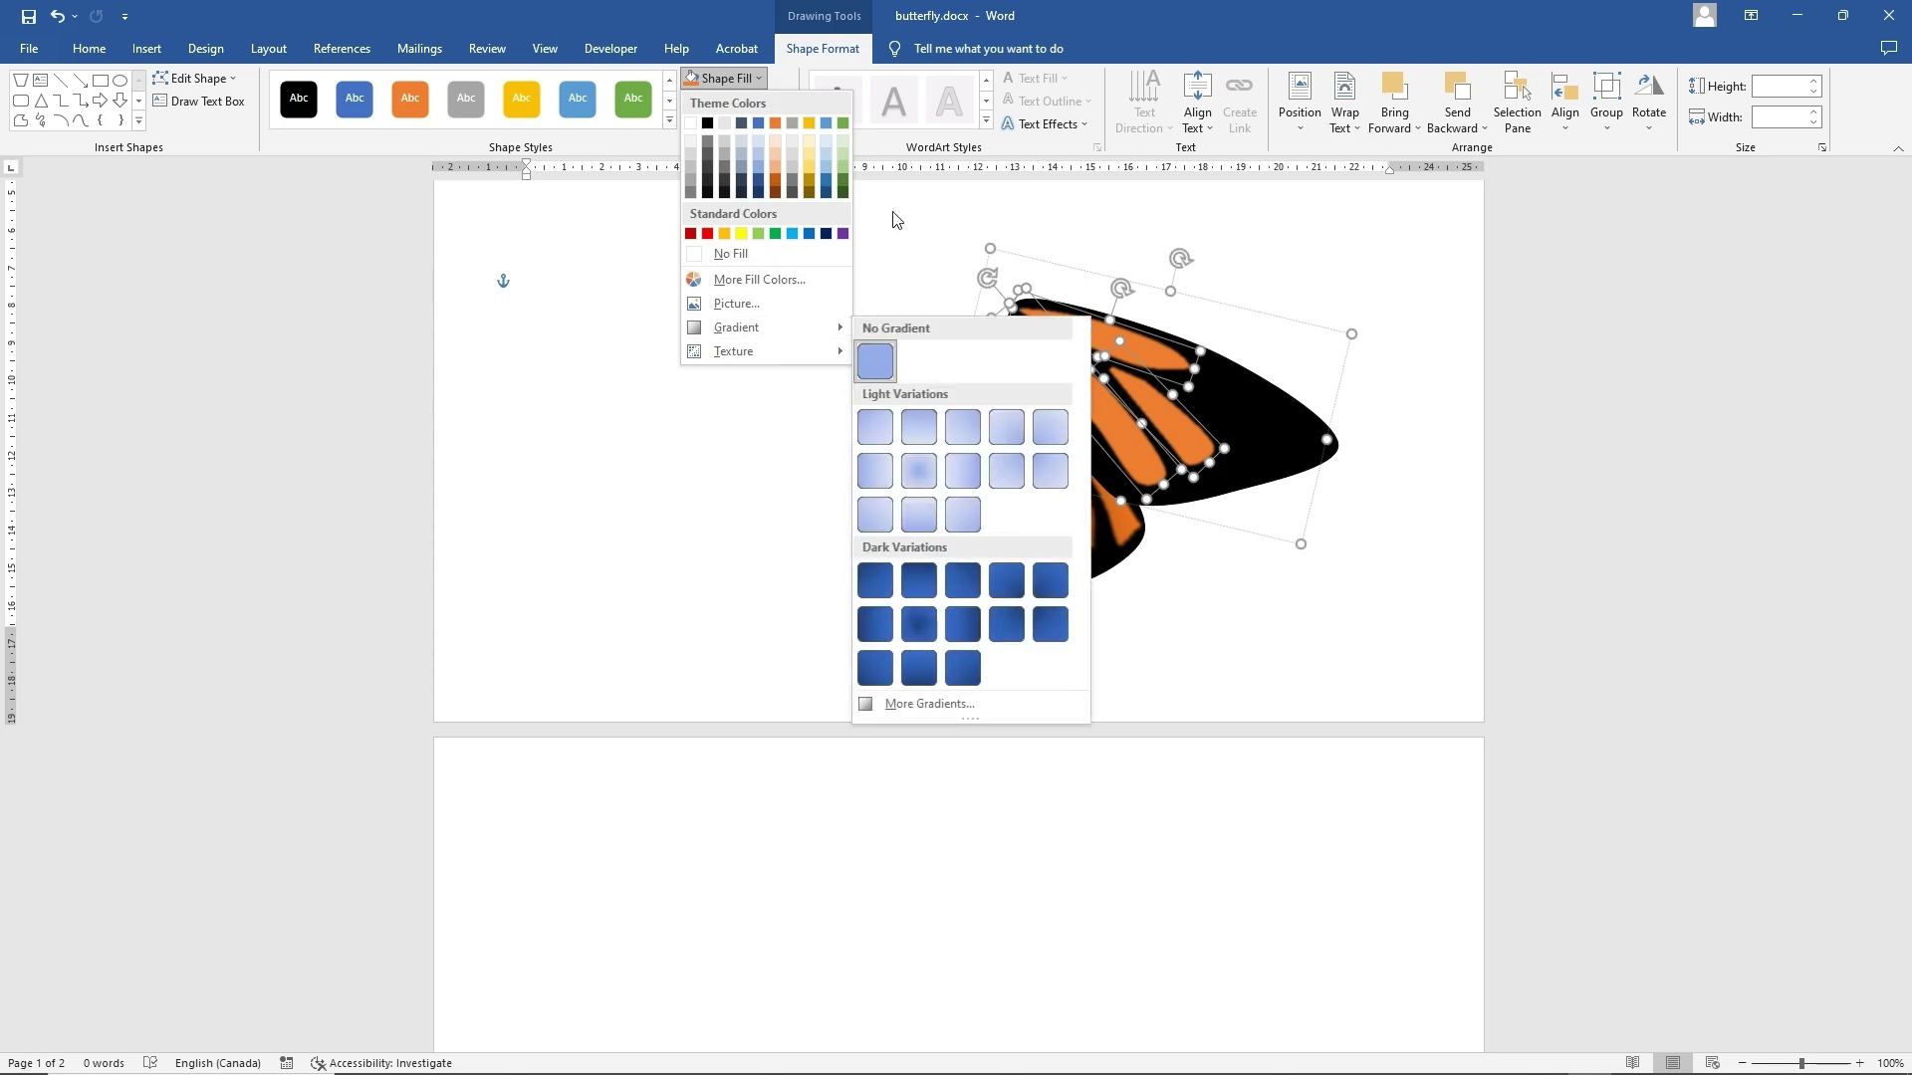
left_click(1089, 394)
- Ungroup the large black wing and its three orange segments, then deselect them
left_click(1606, 111)
left_click(1623, 176)
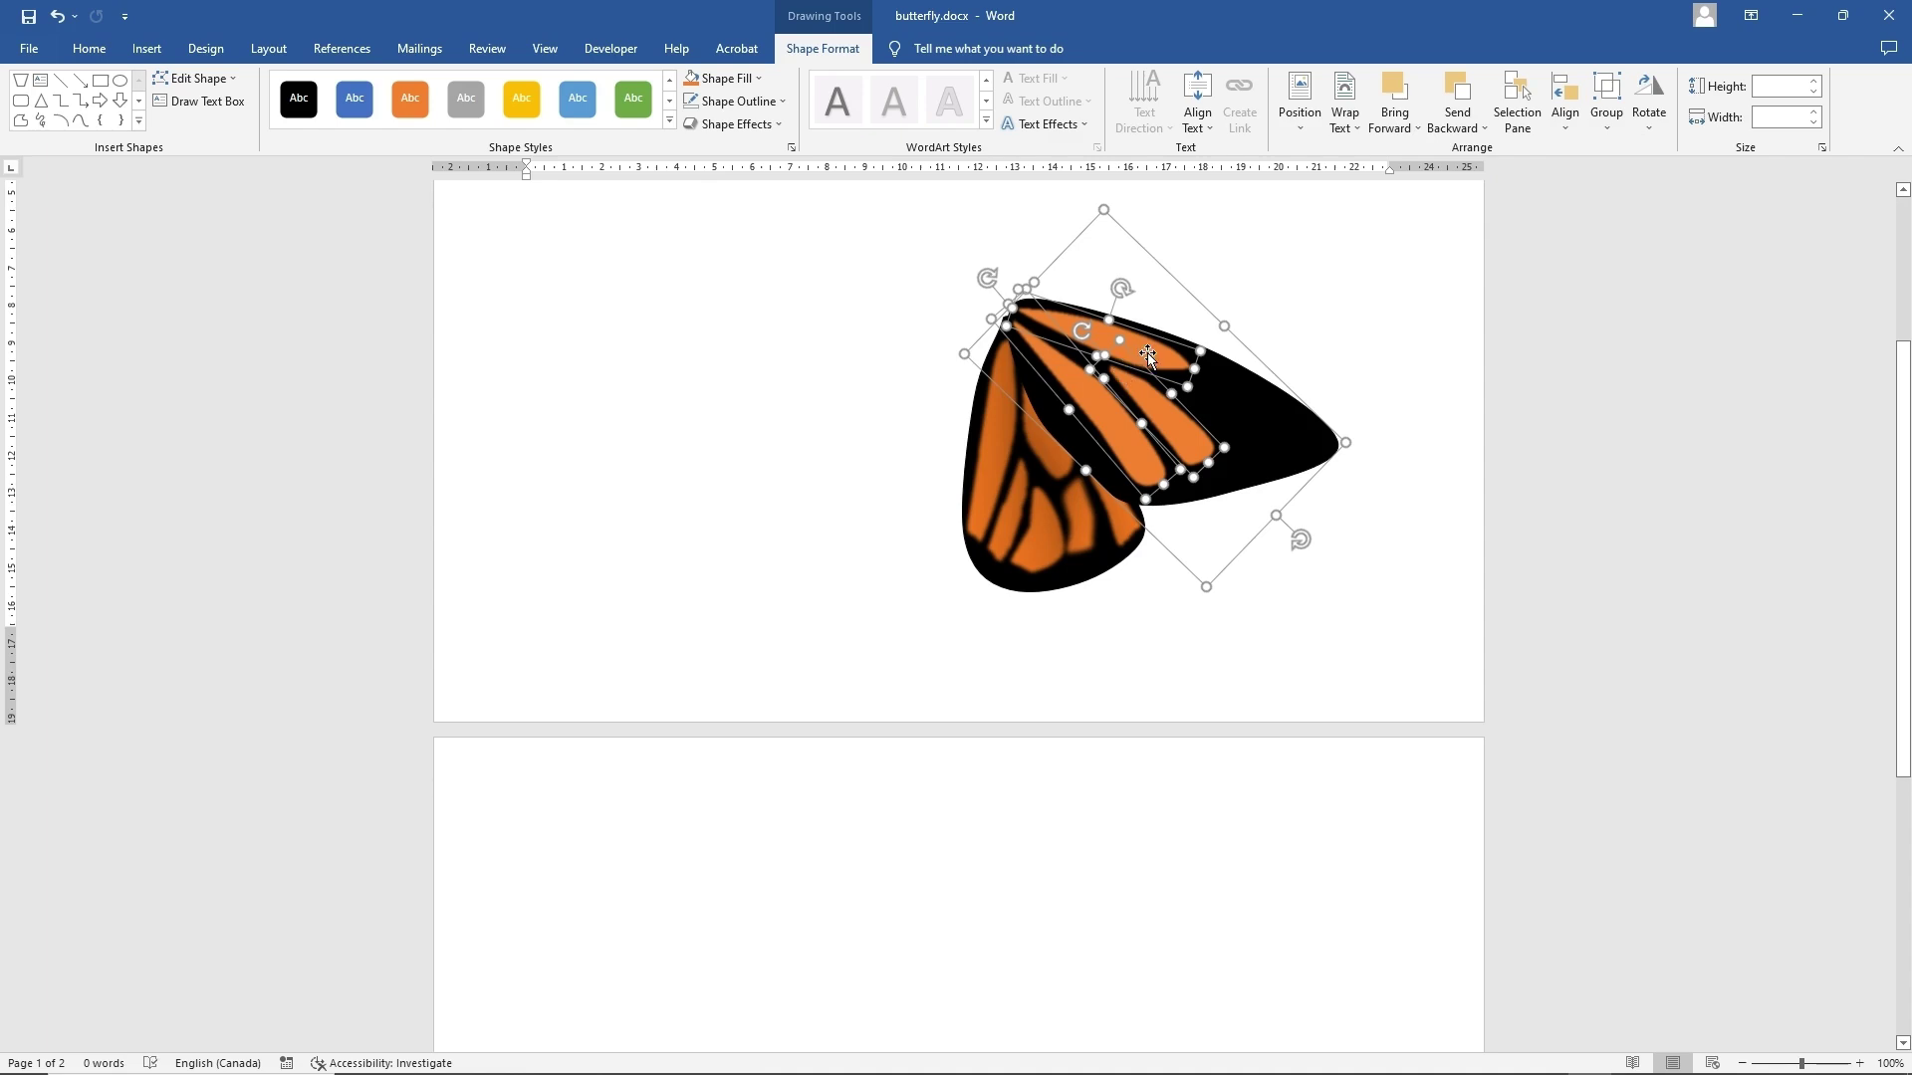
left_click(1380, 271)
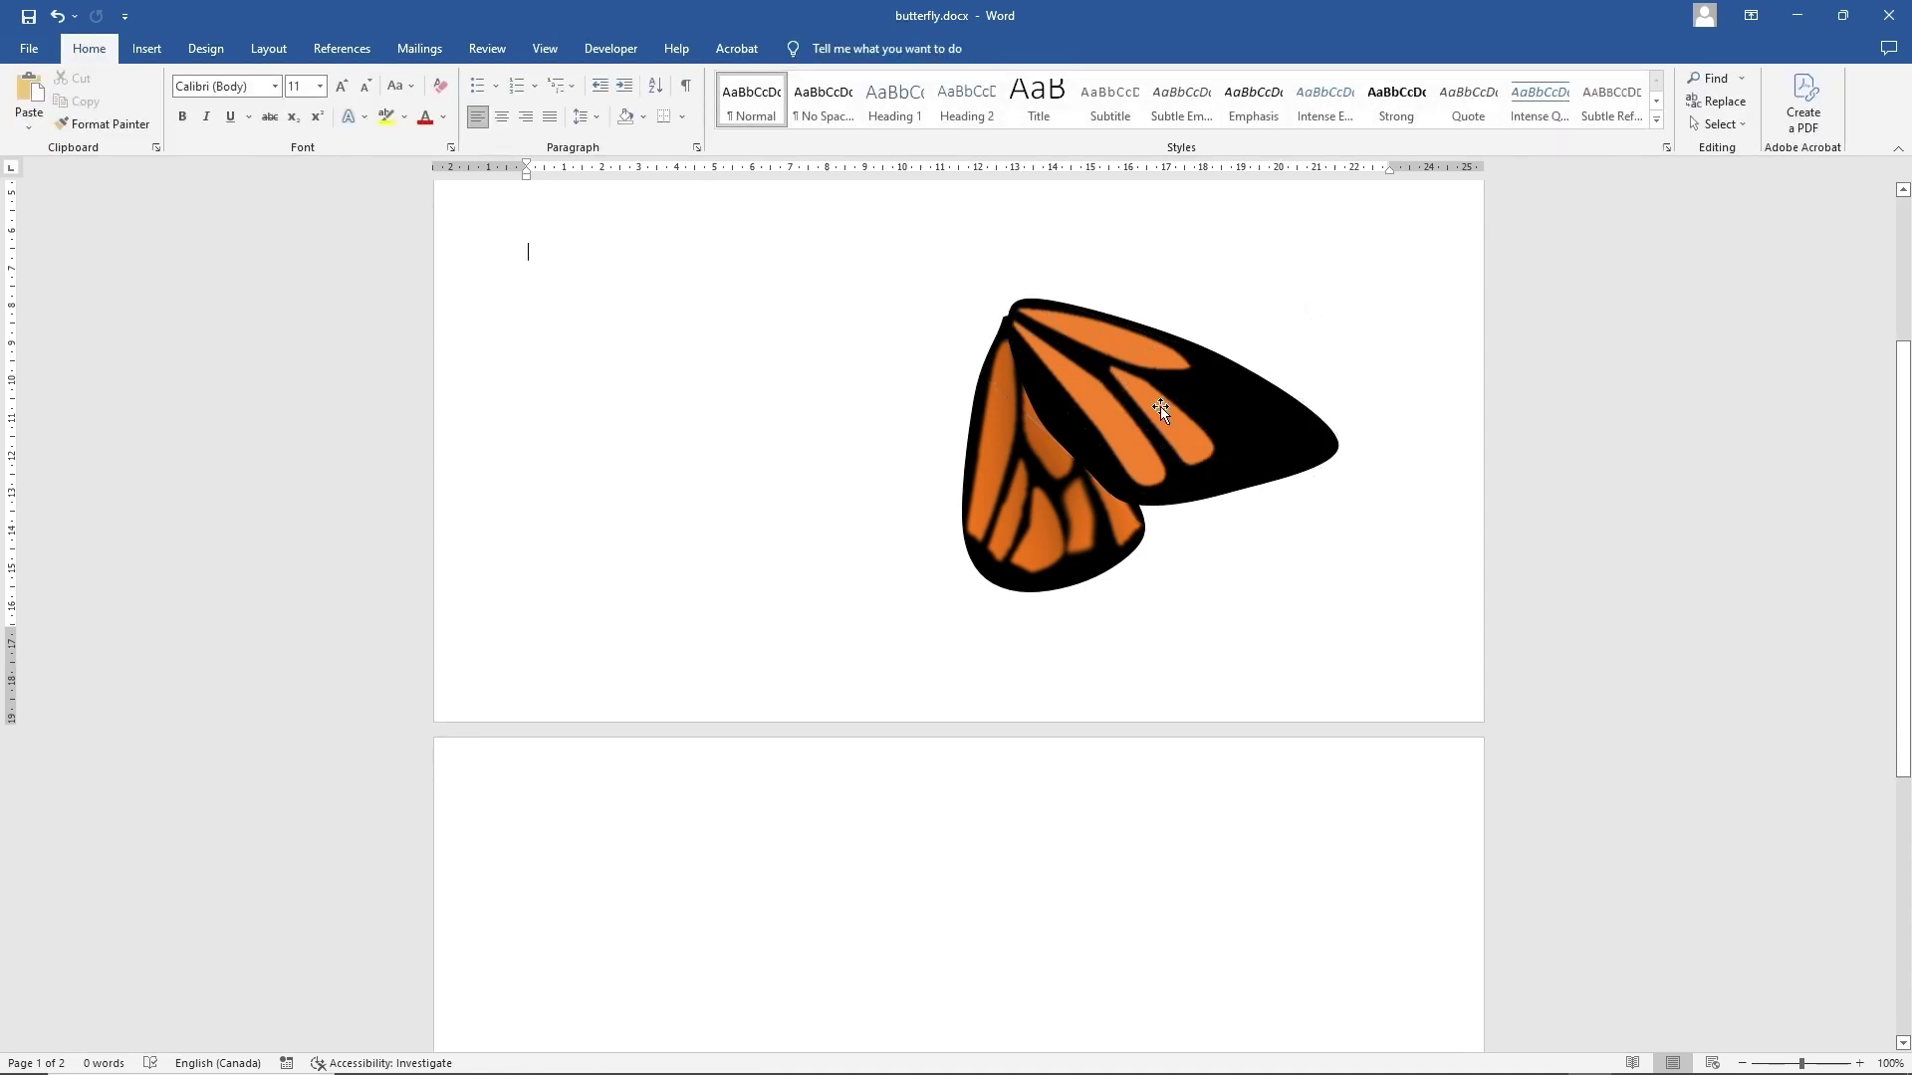
- Fill the long lower orange segment of the large wing with a dark-variation linear gradient that darkens toward one side
left_click(1114, 435)
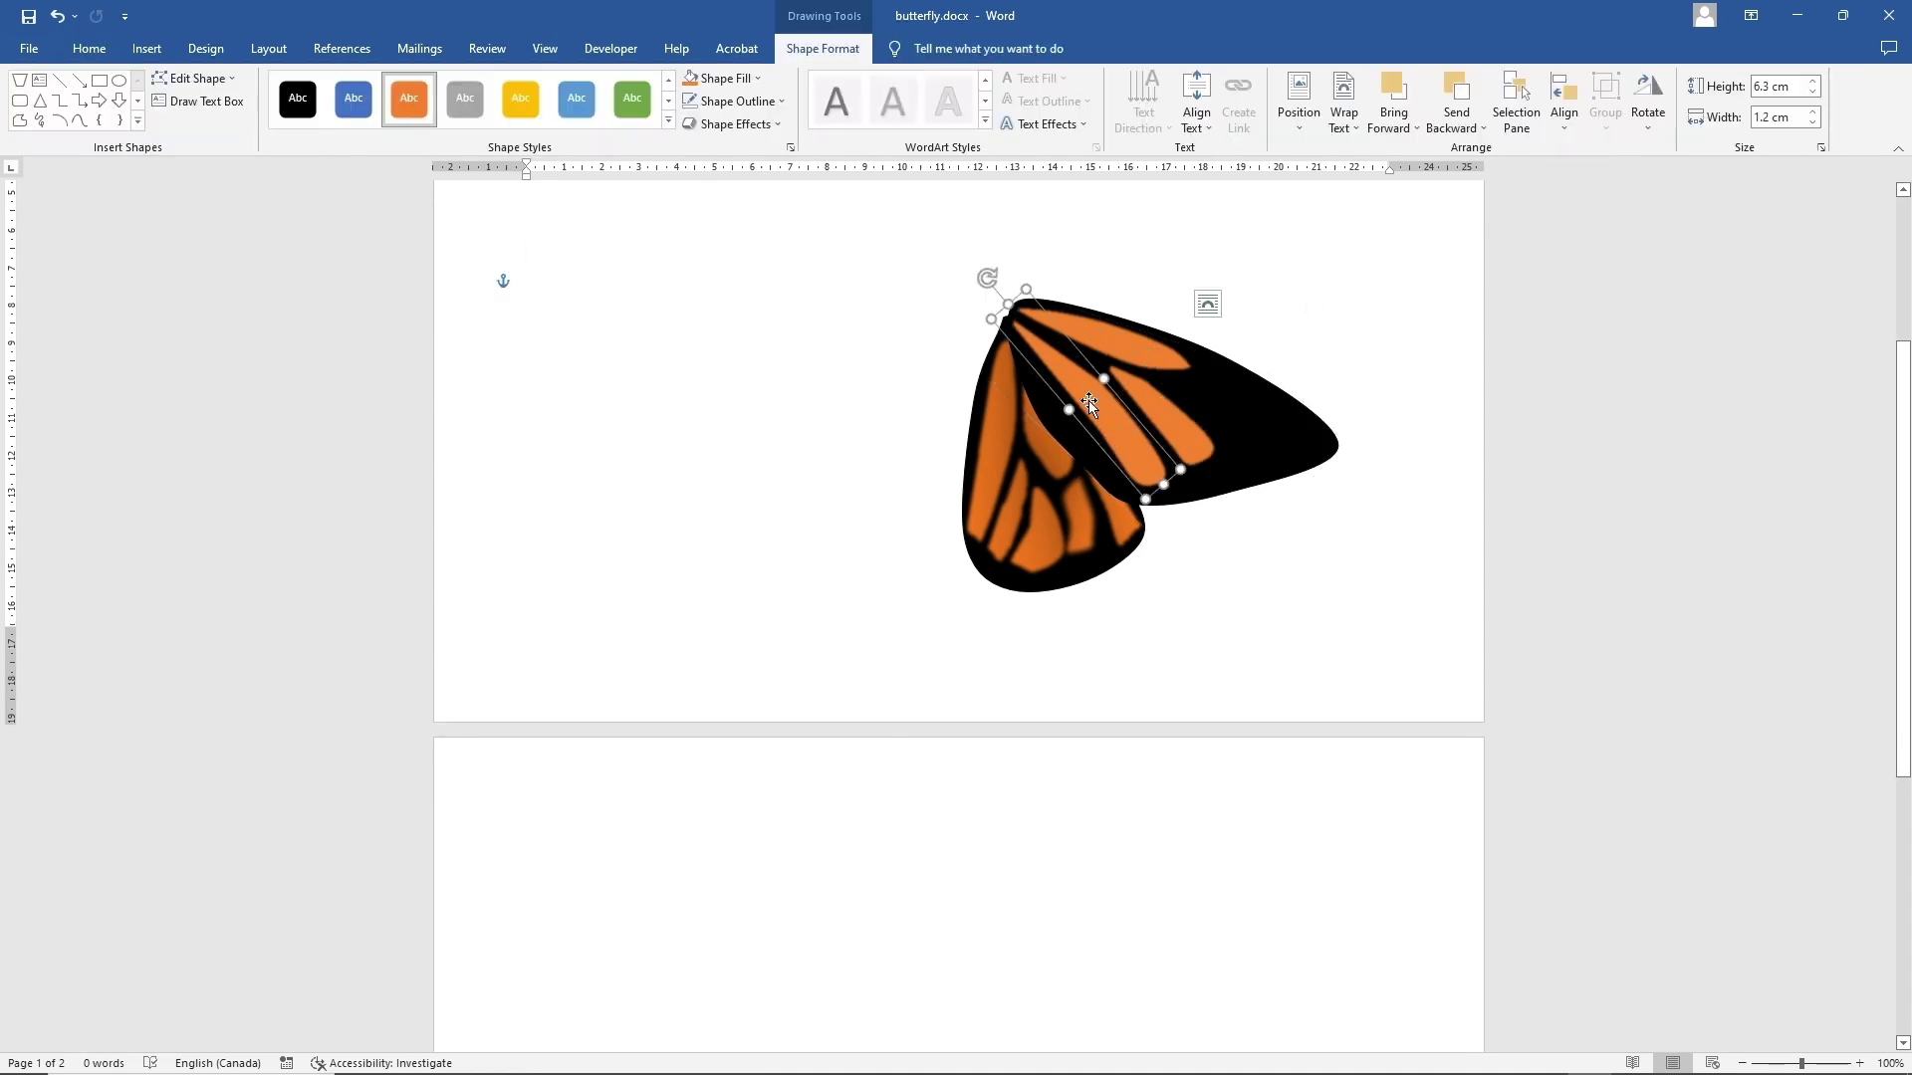
left_click(719, 78)
mouse_move(794, 326)
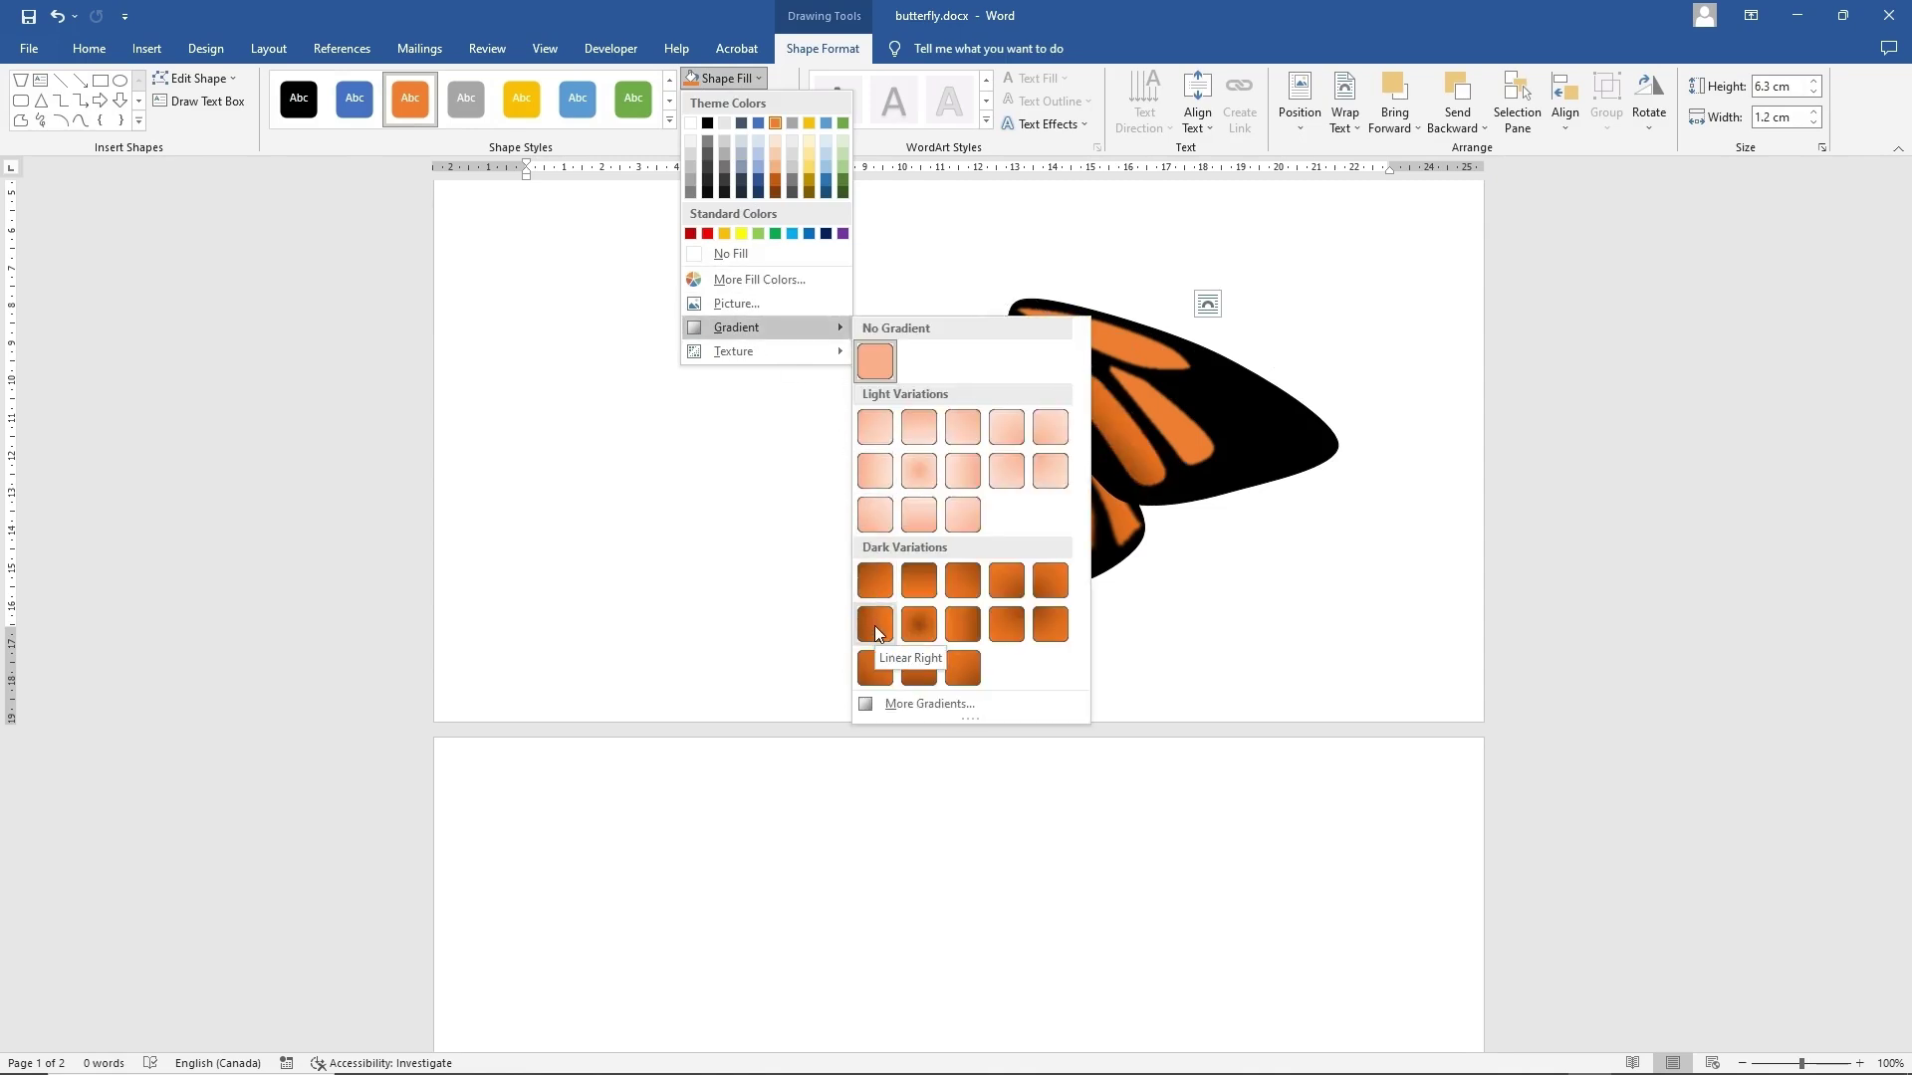
left_click(961, 622)
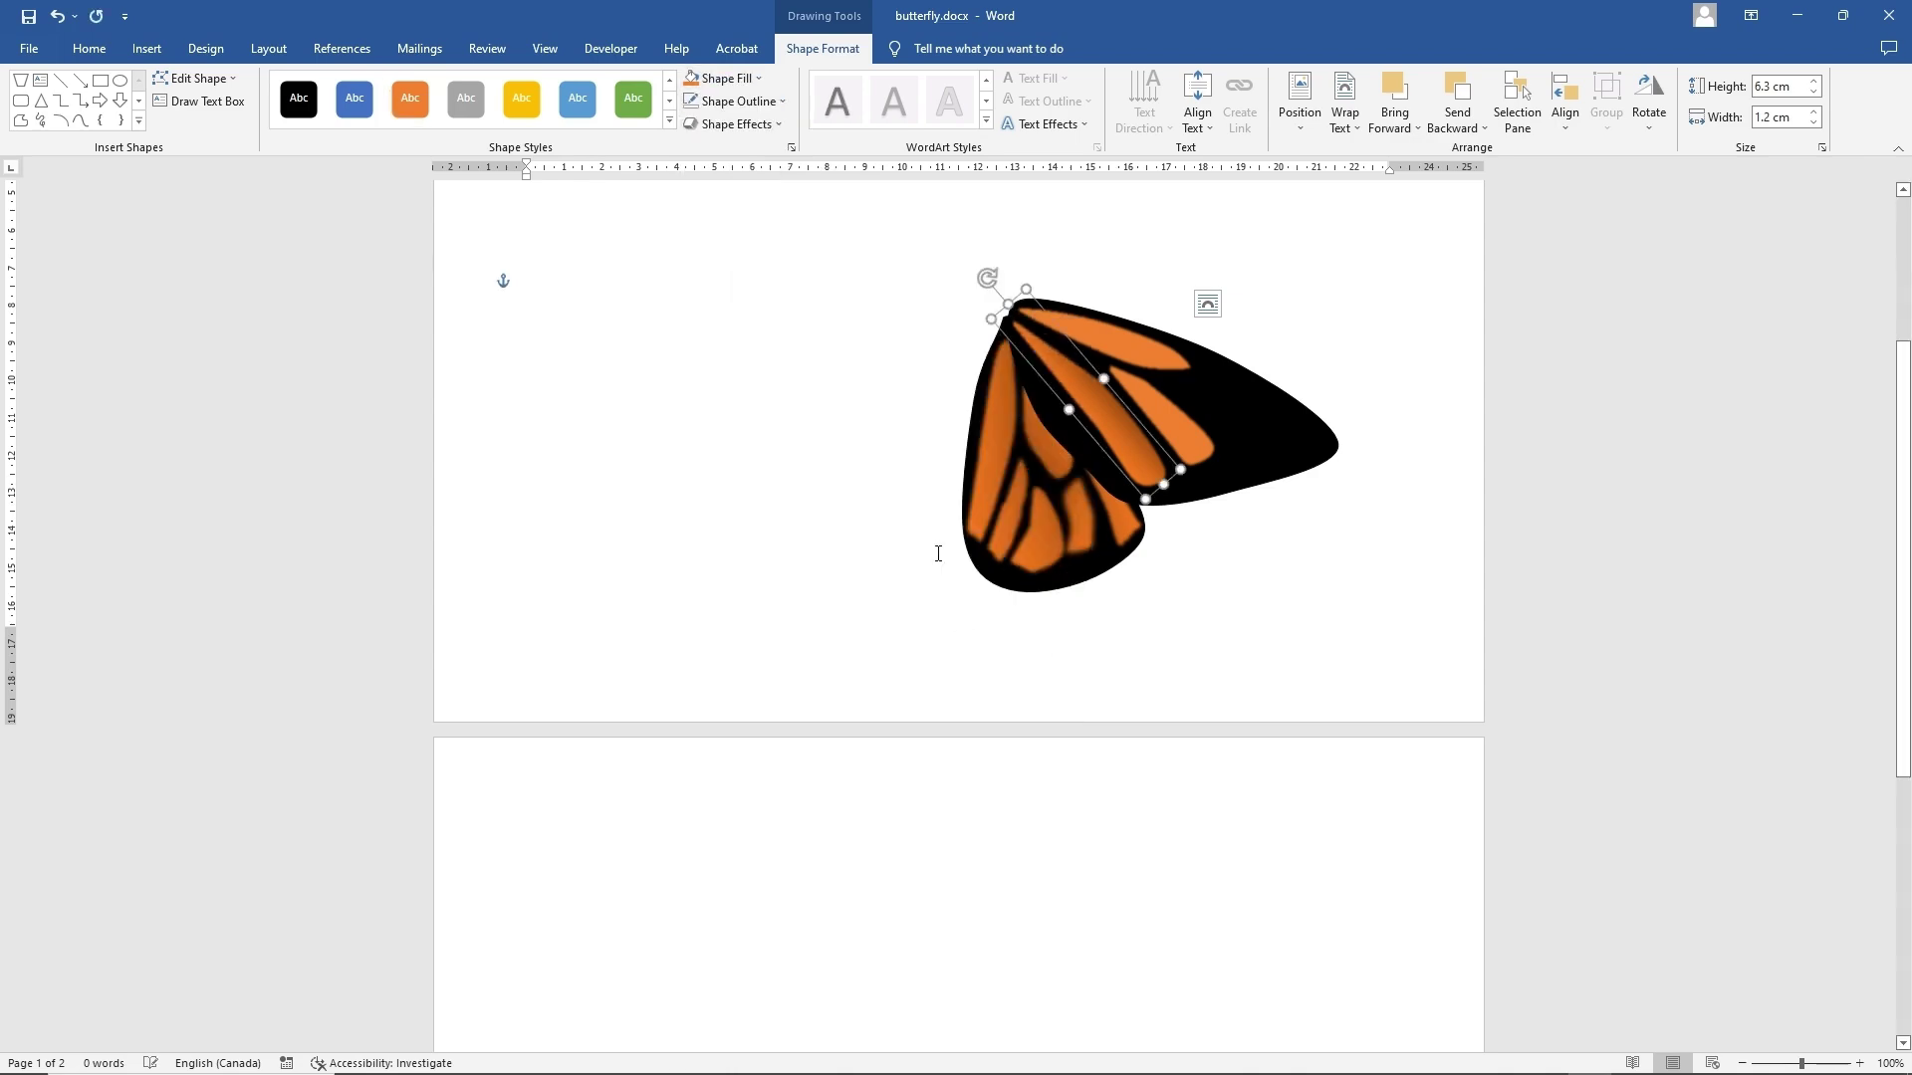
- Apply a diagonal dark-variation gradient fill to the short middle orange segment of the large wing
left_click(1163, 411)
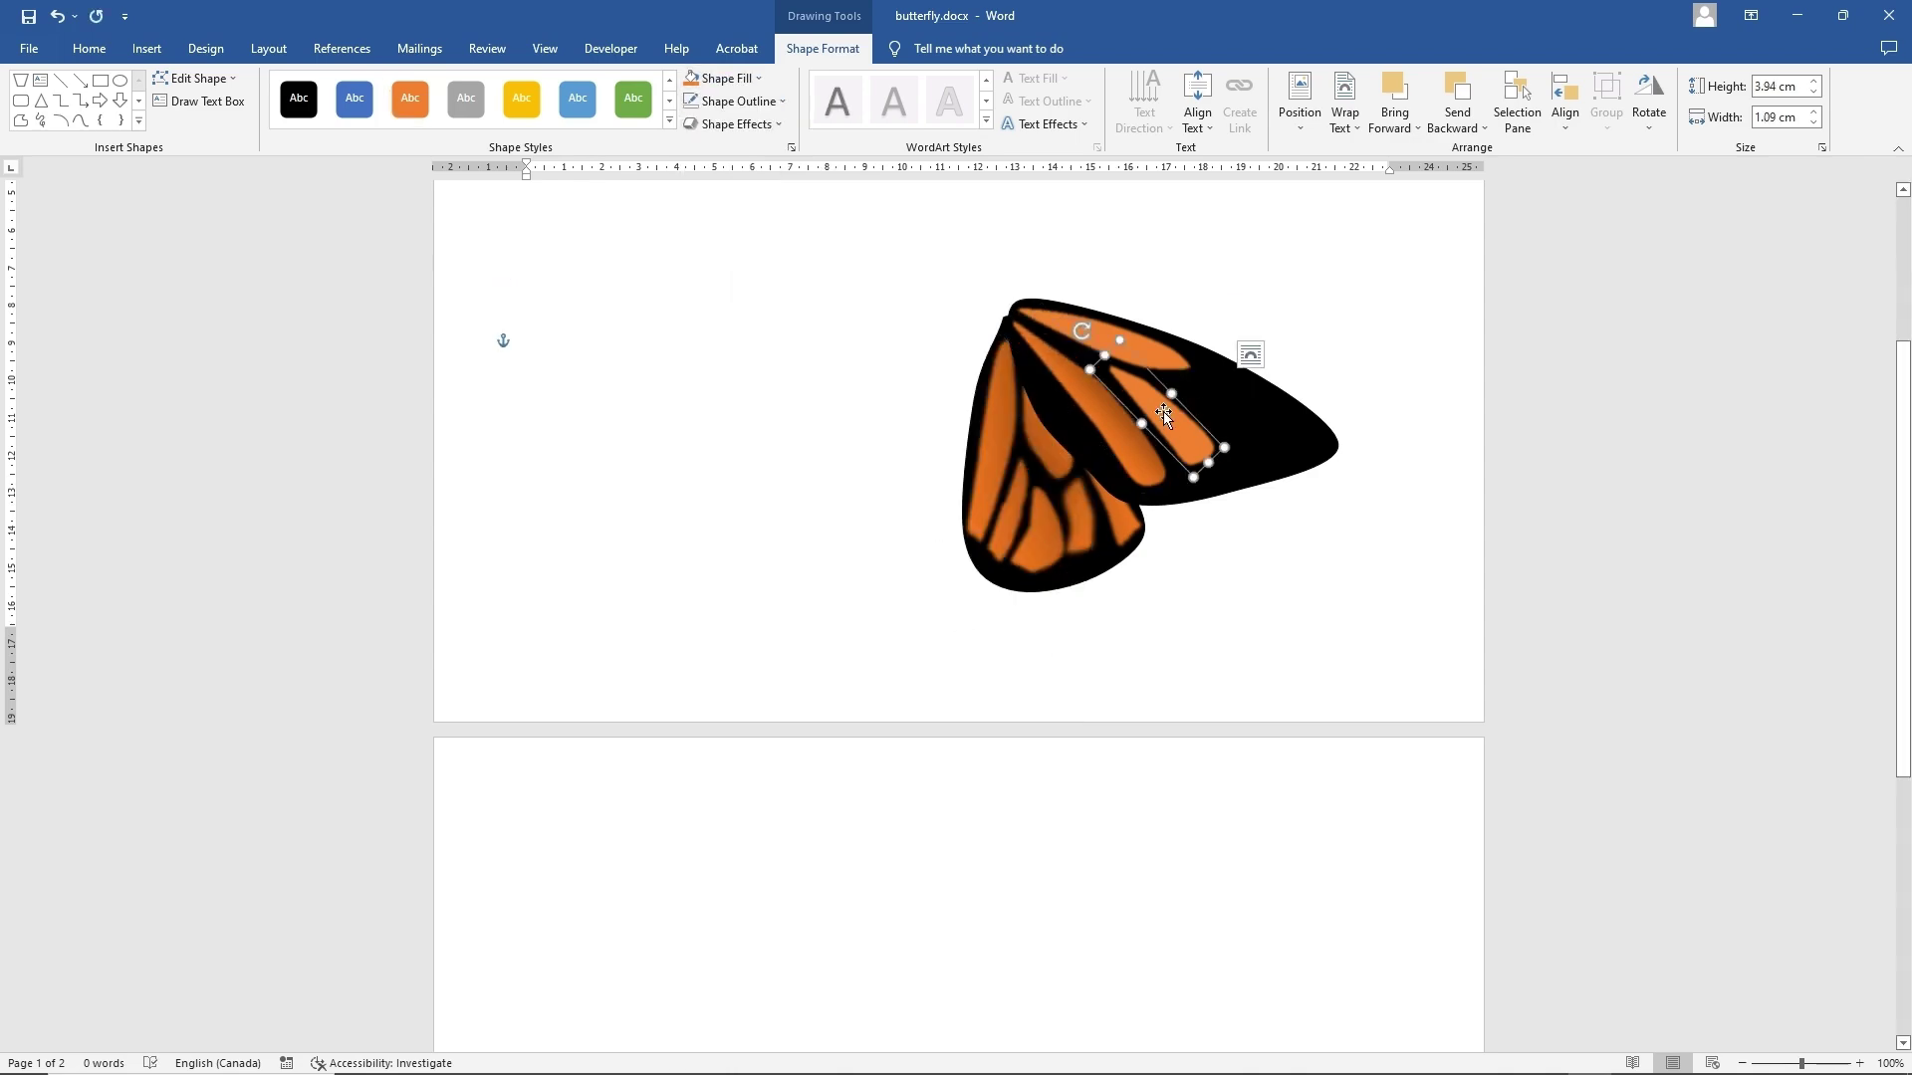
left_click(1135, 340)
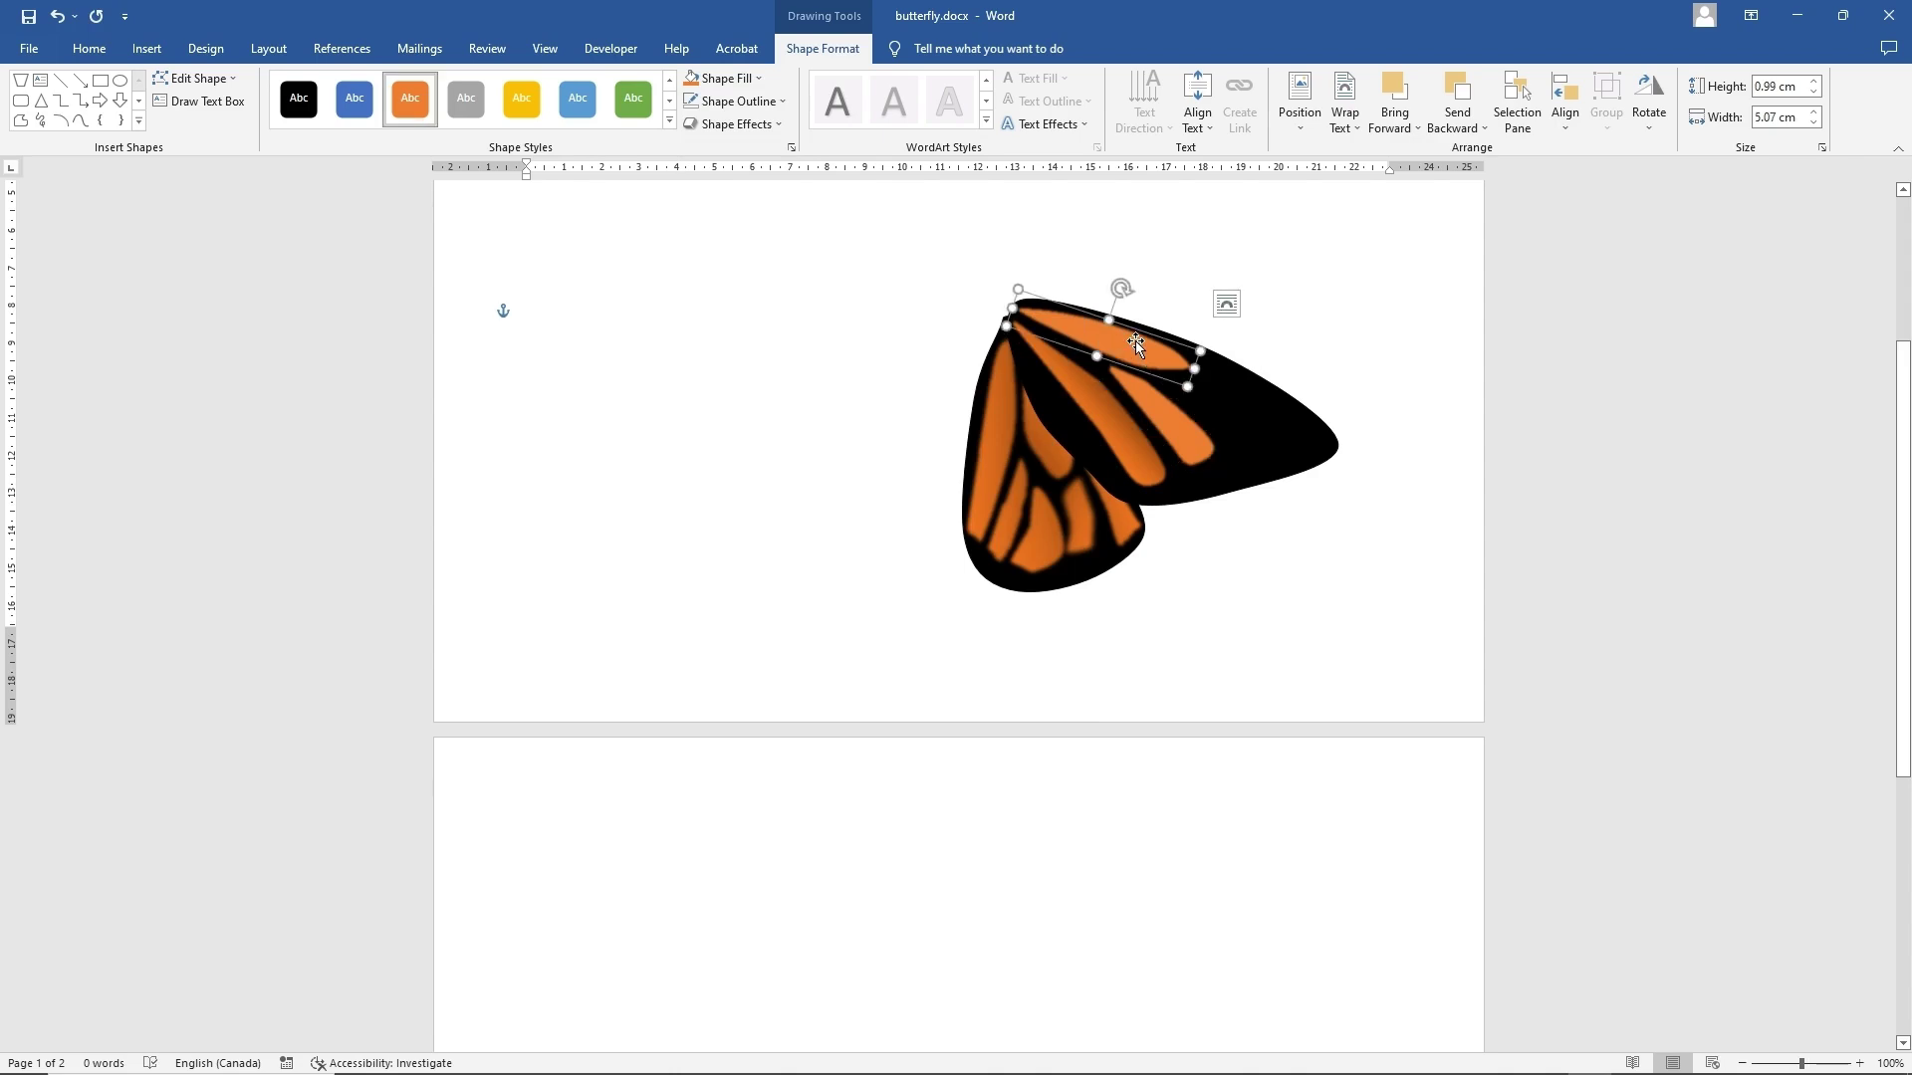
left_click(1167, 413)
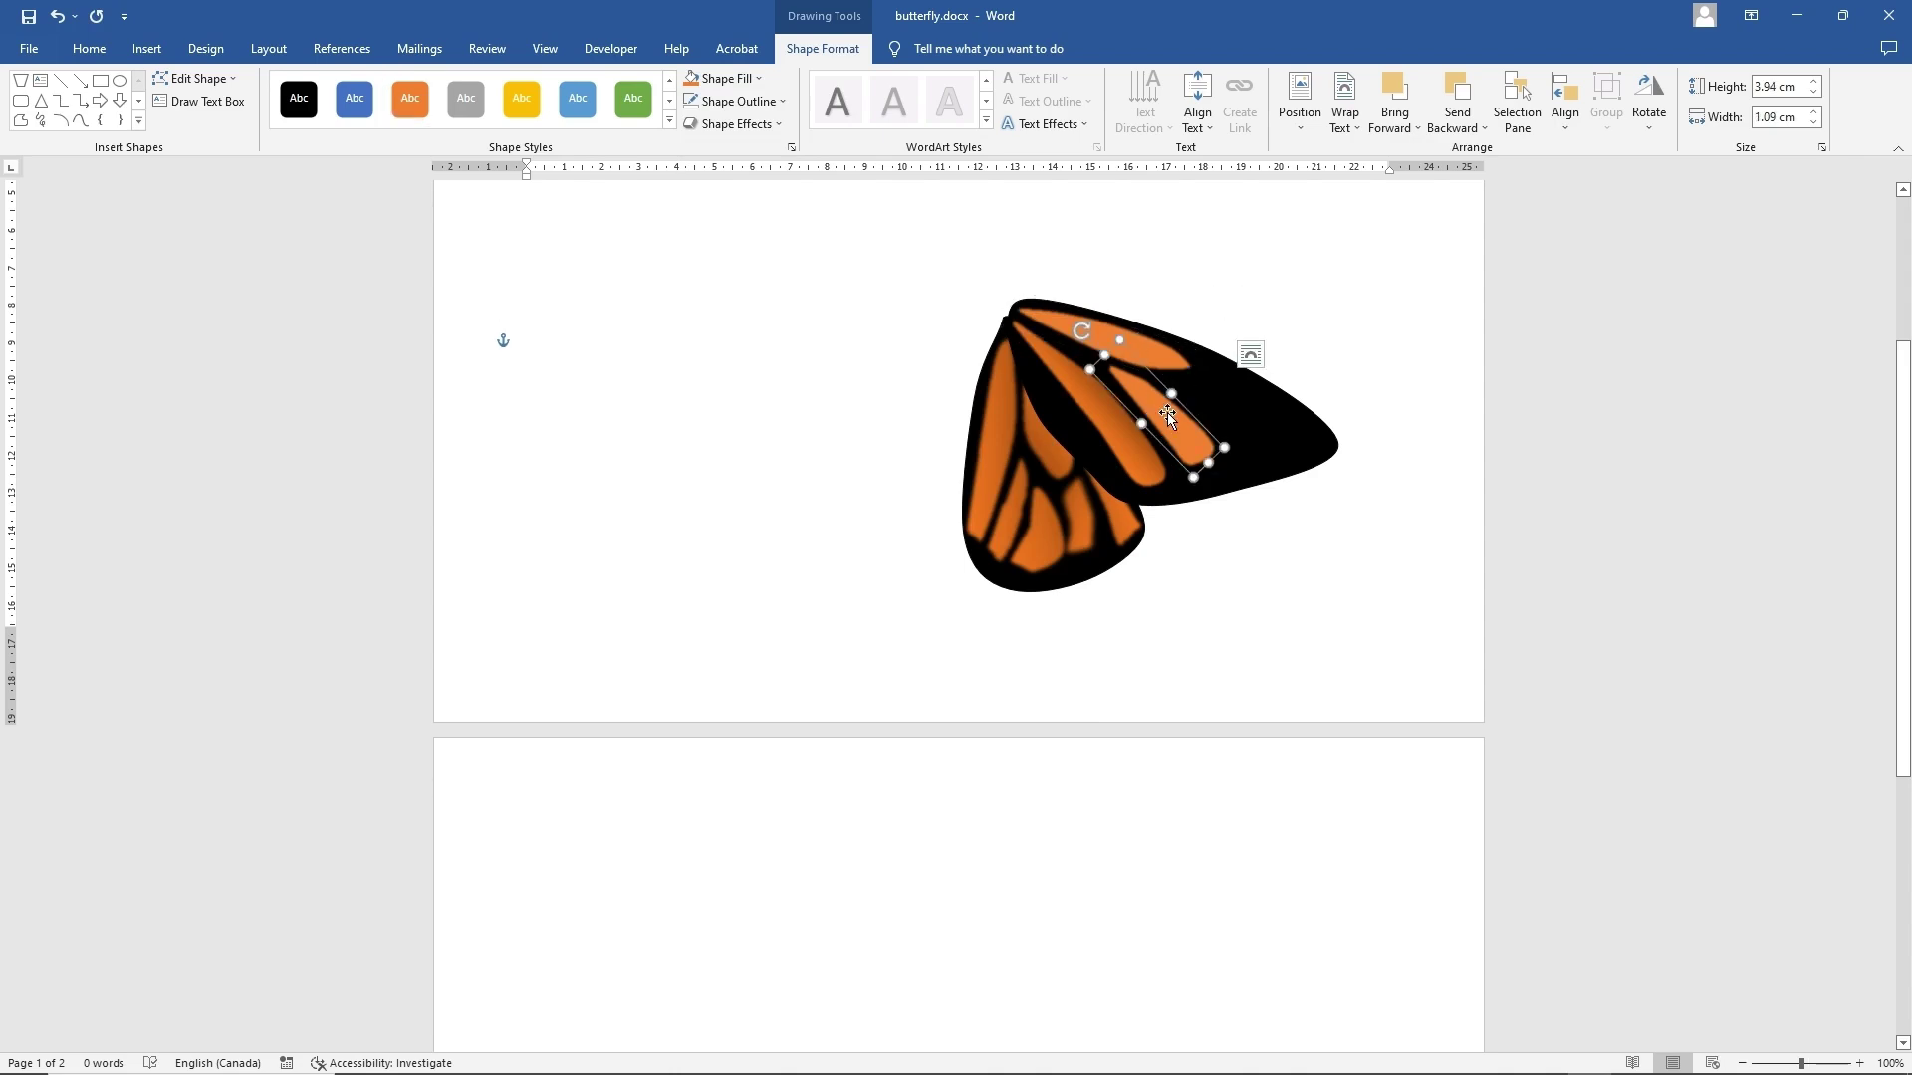
left_click(732, 88)
mouse_move(787, 326)
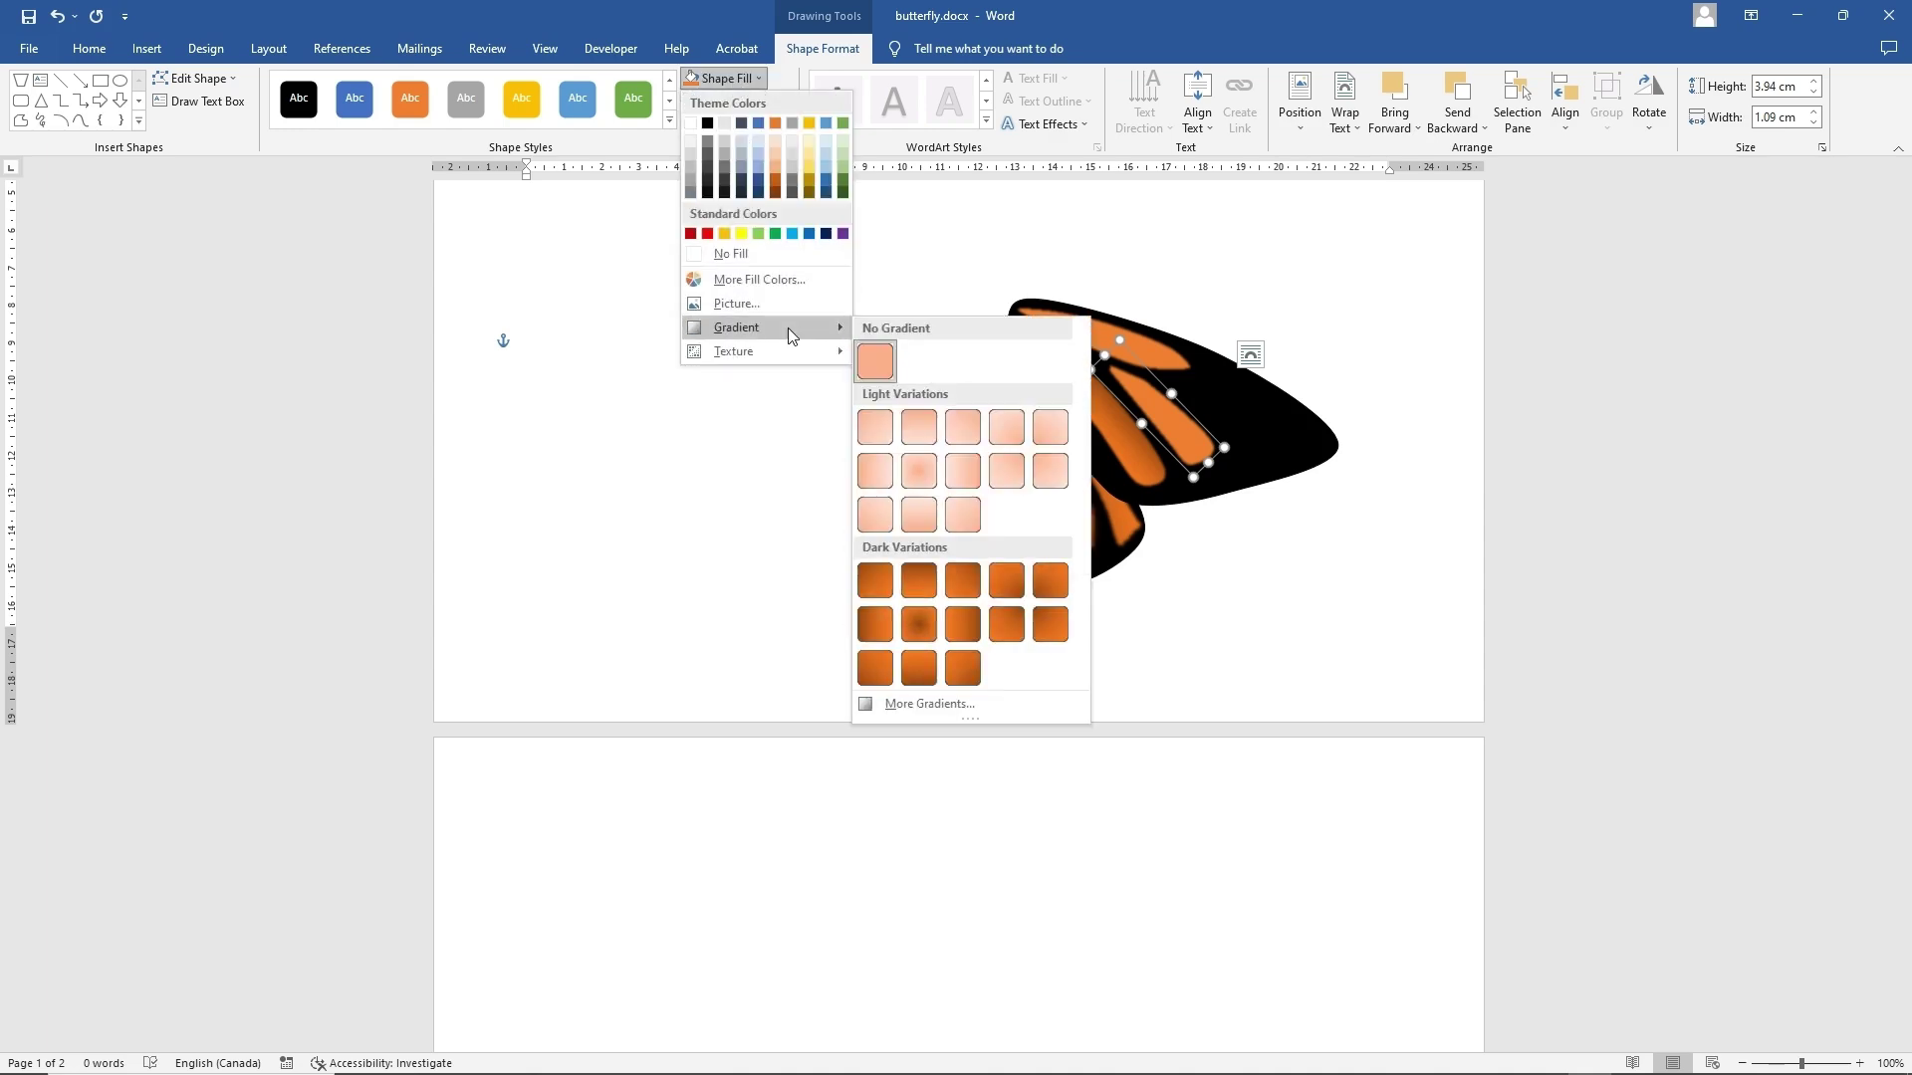
left_click(1049, 582)
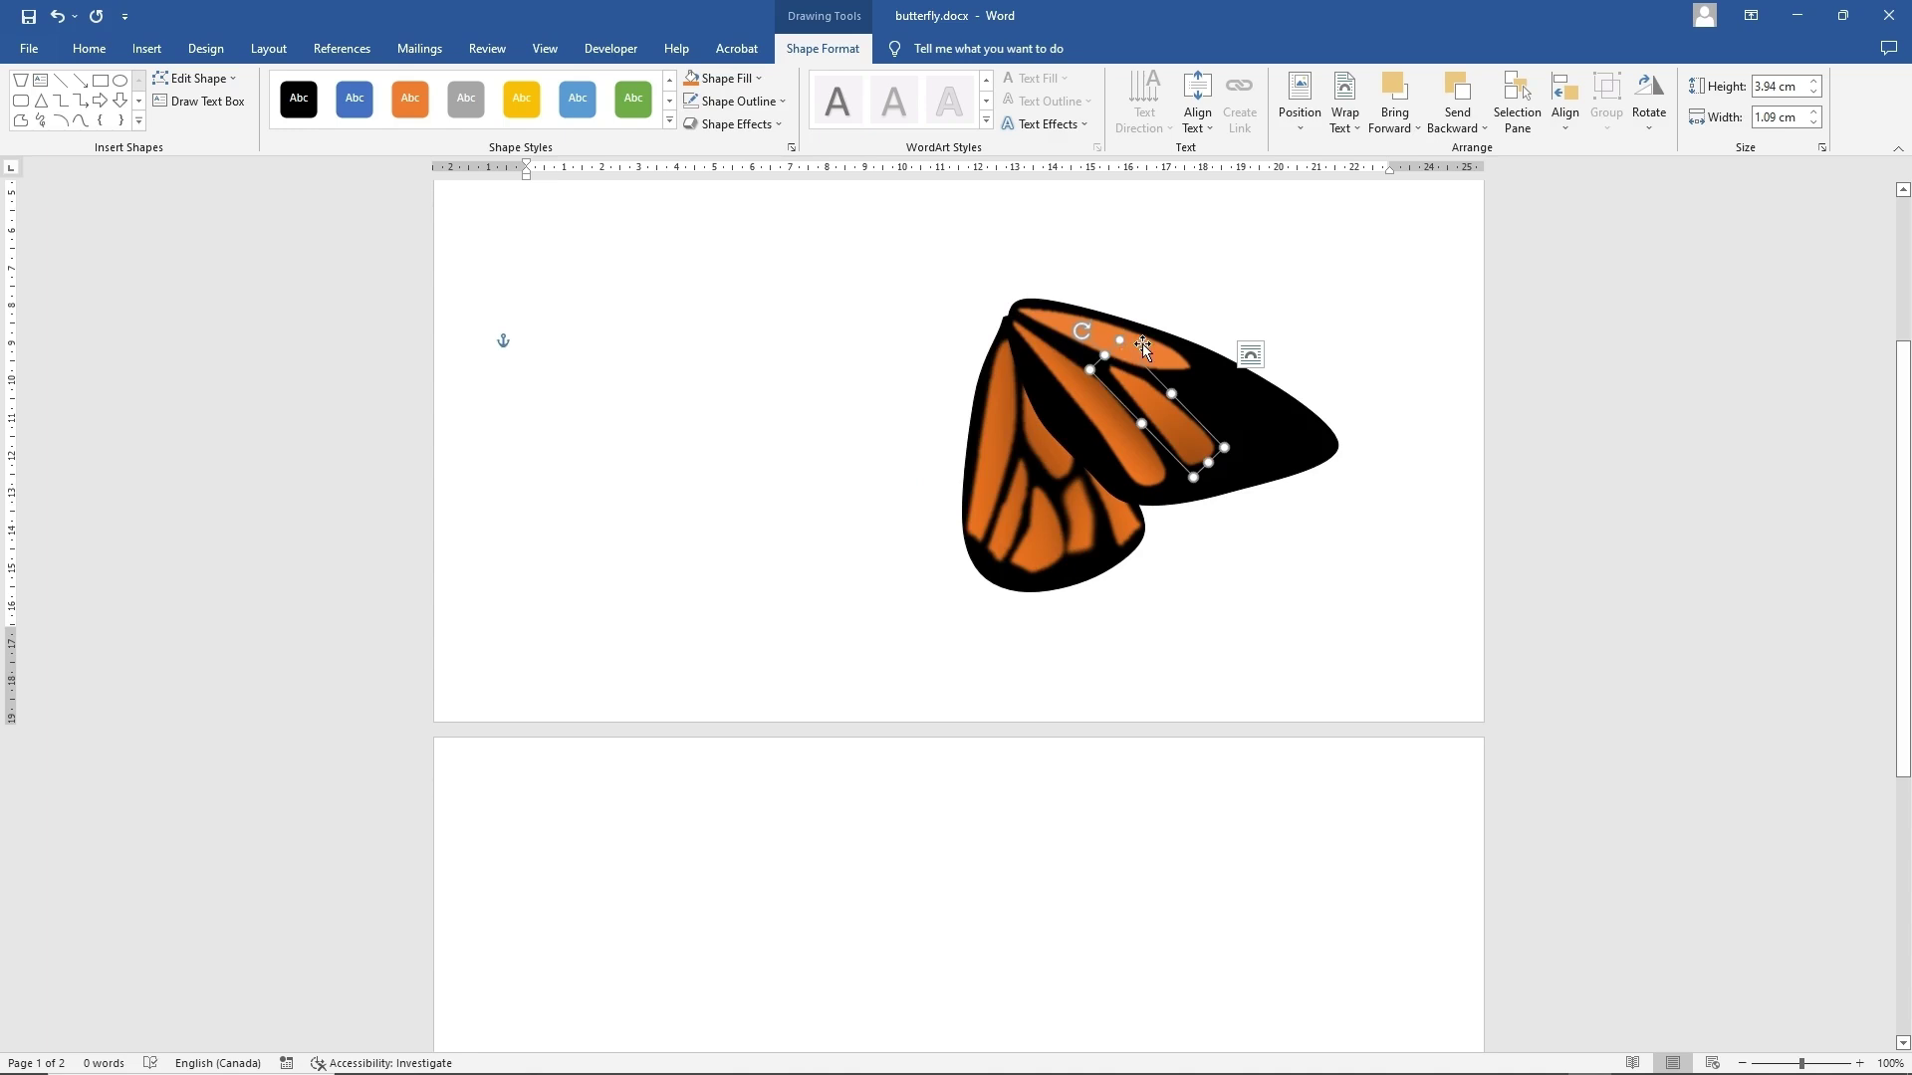
- Apply a dark-variation gradient fill to the orange segment along the large wing's upper edge, then deselect it
left_click(1143, 343)
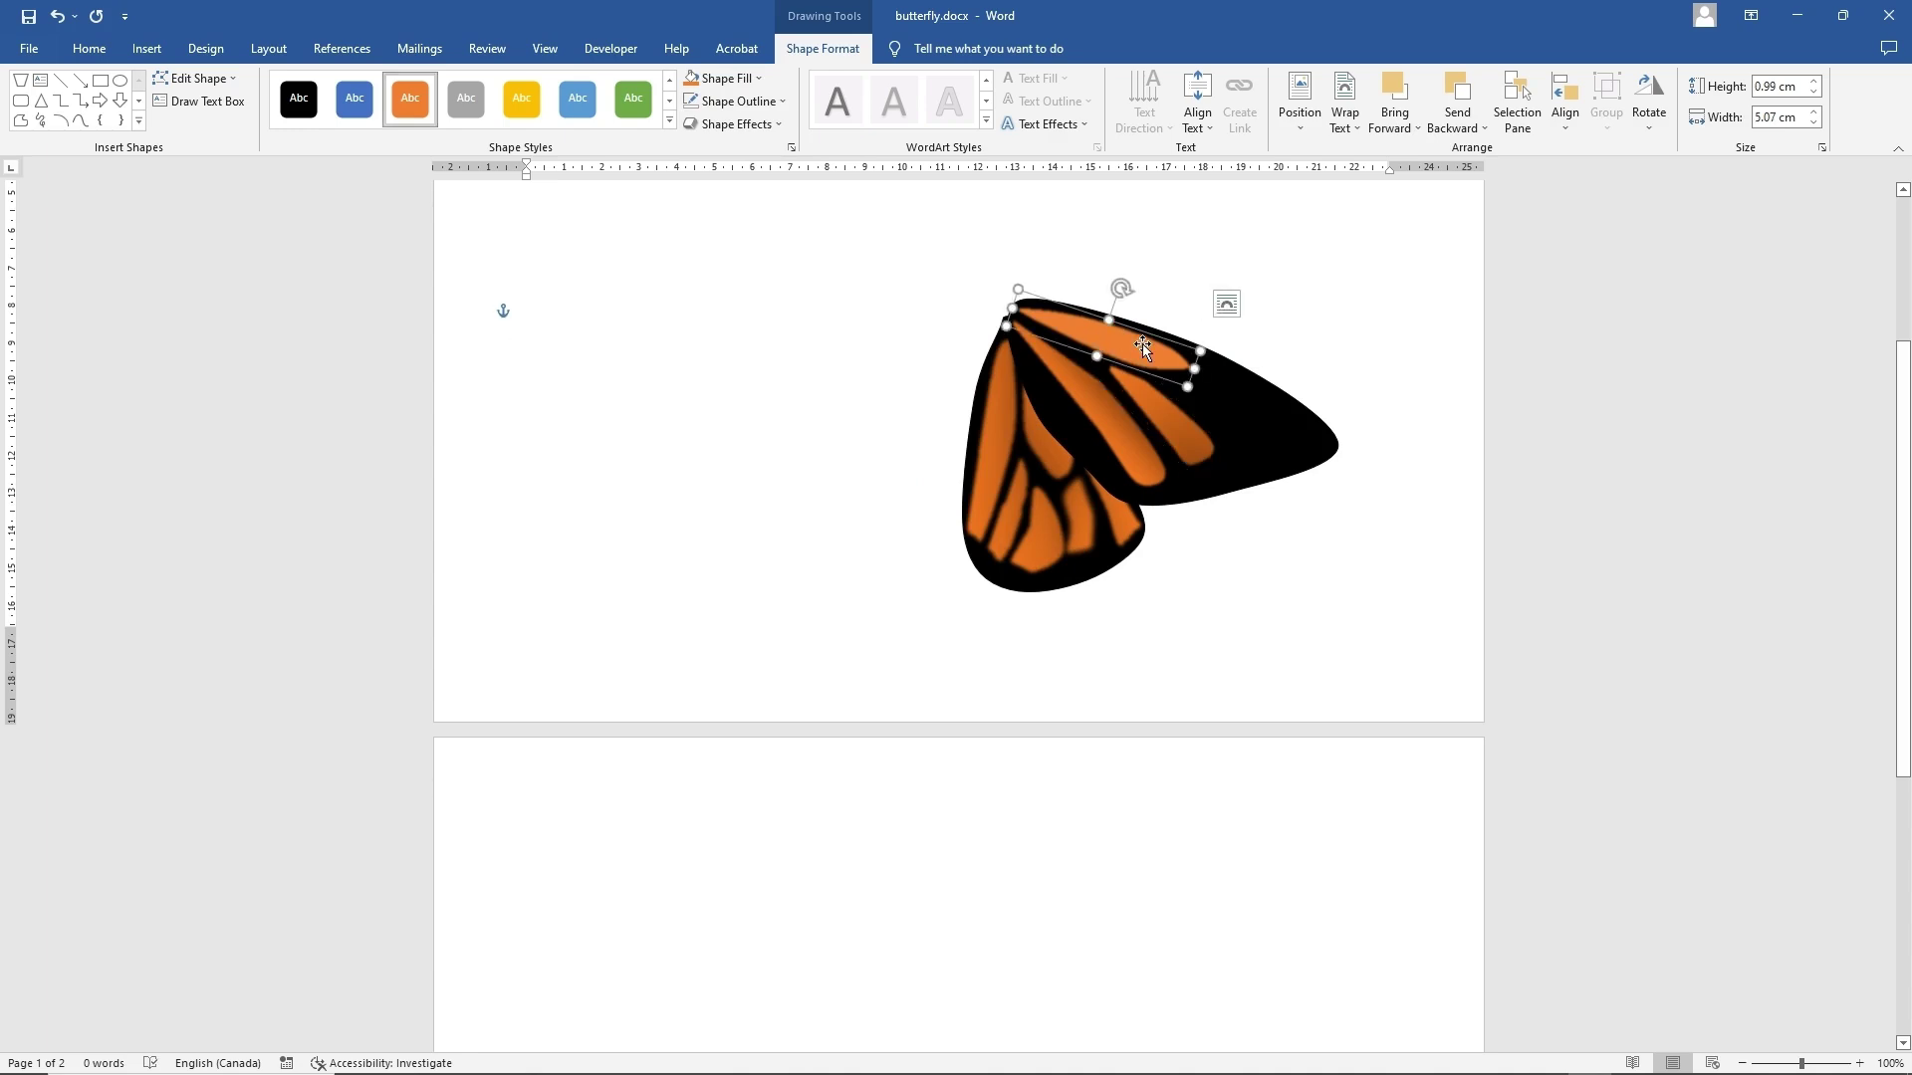
left_click(737, 101)
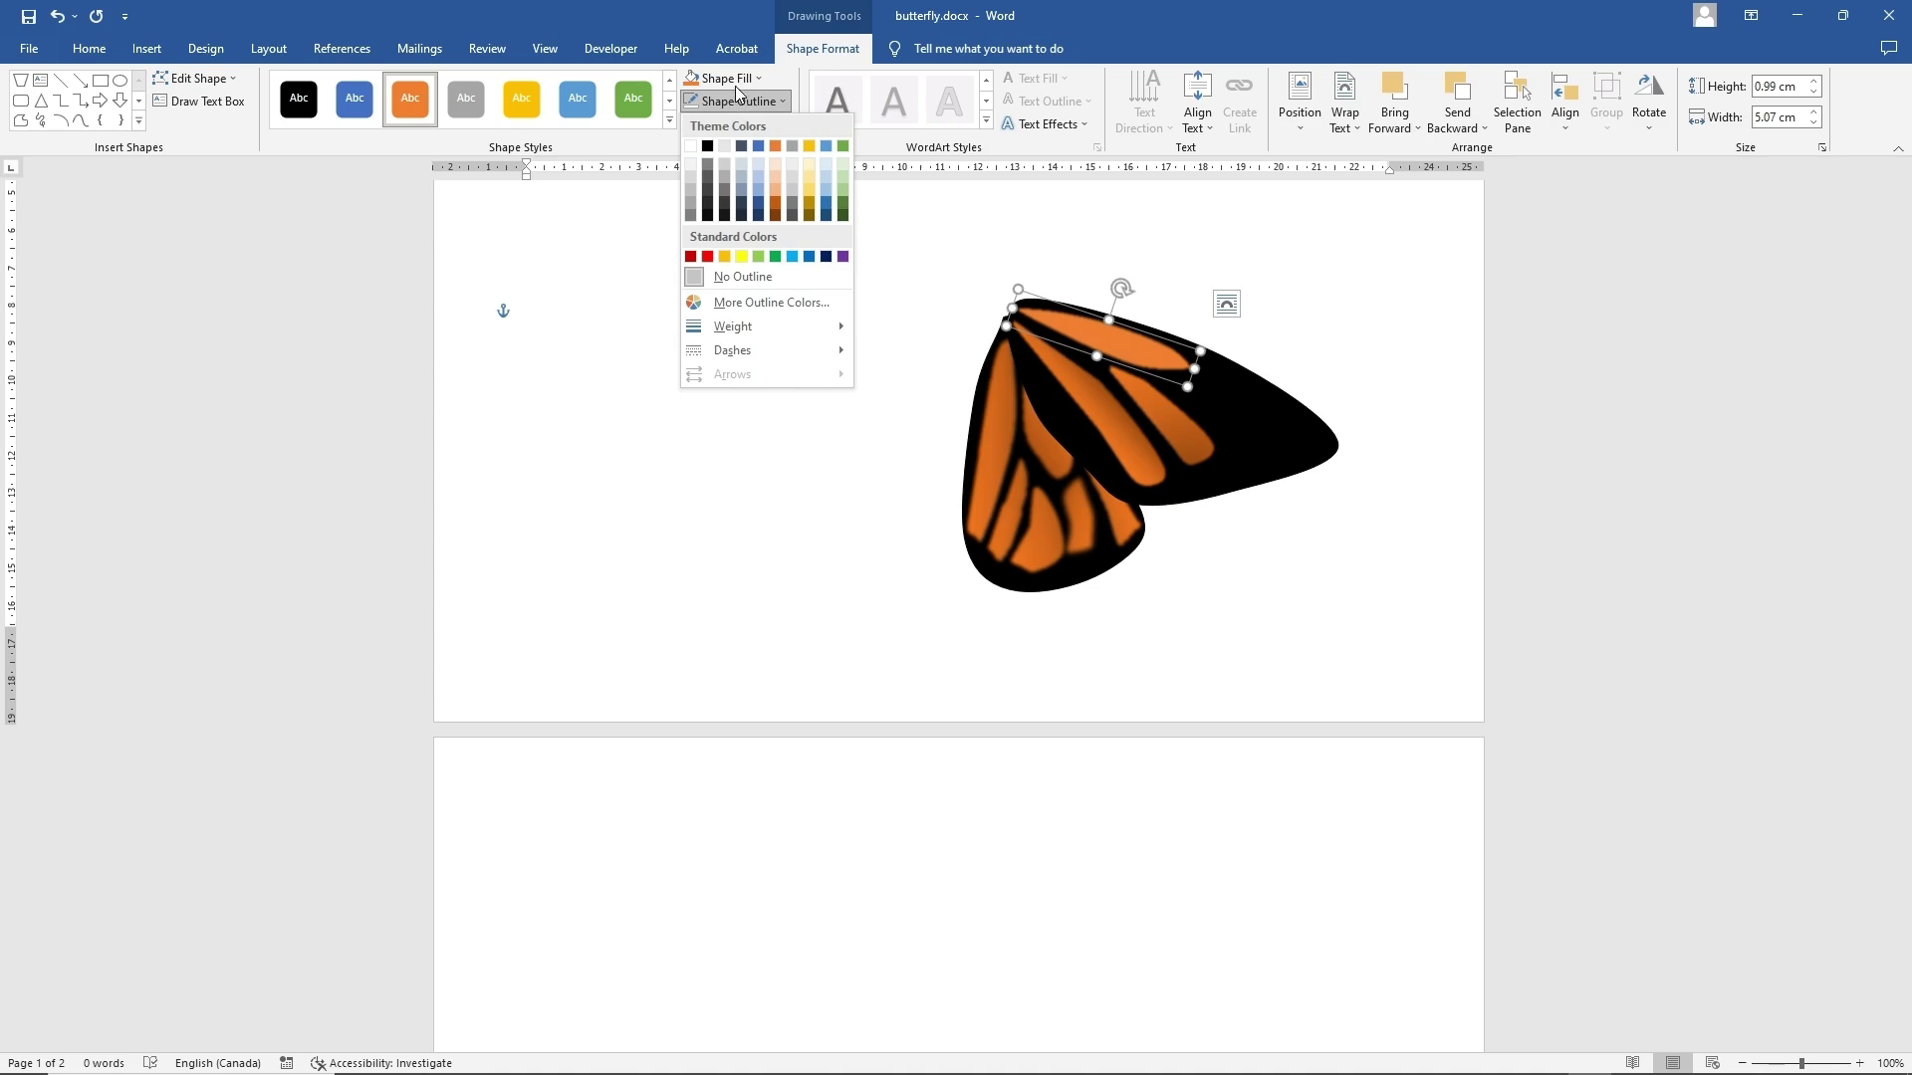
left_click(734, 84)
mouse_move(738, 336)
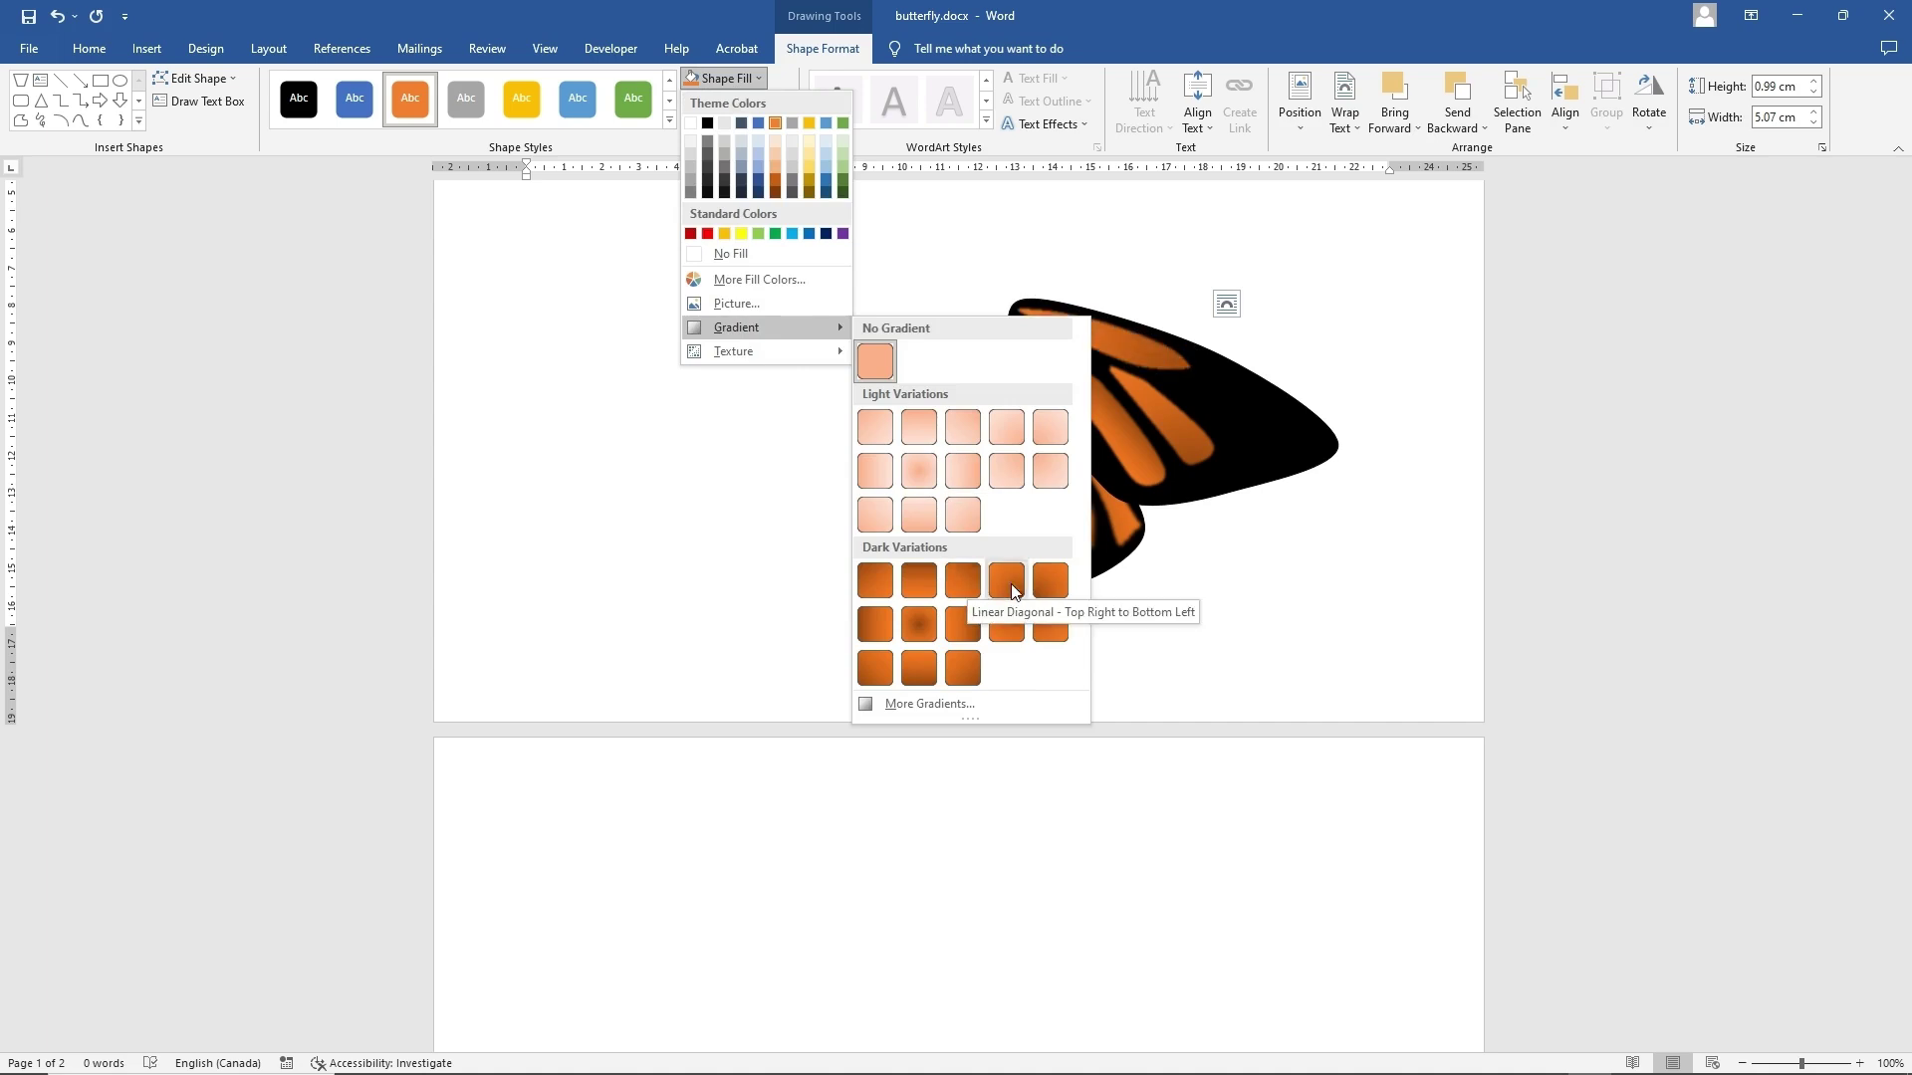
left_click(1044, 581)
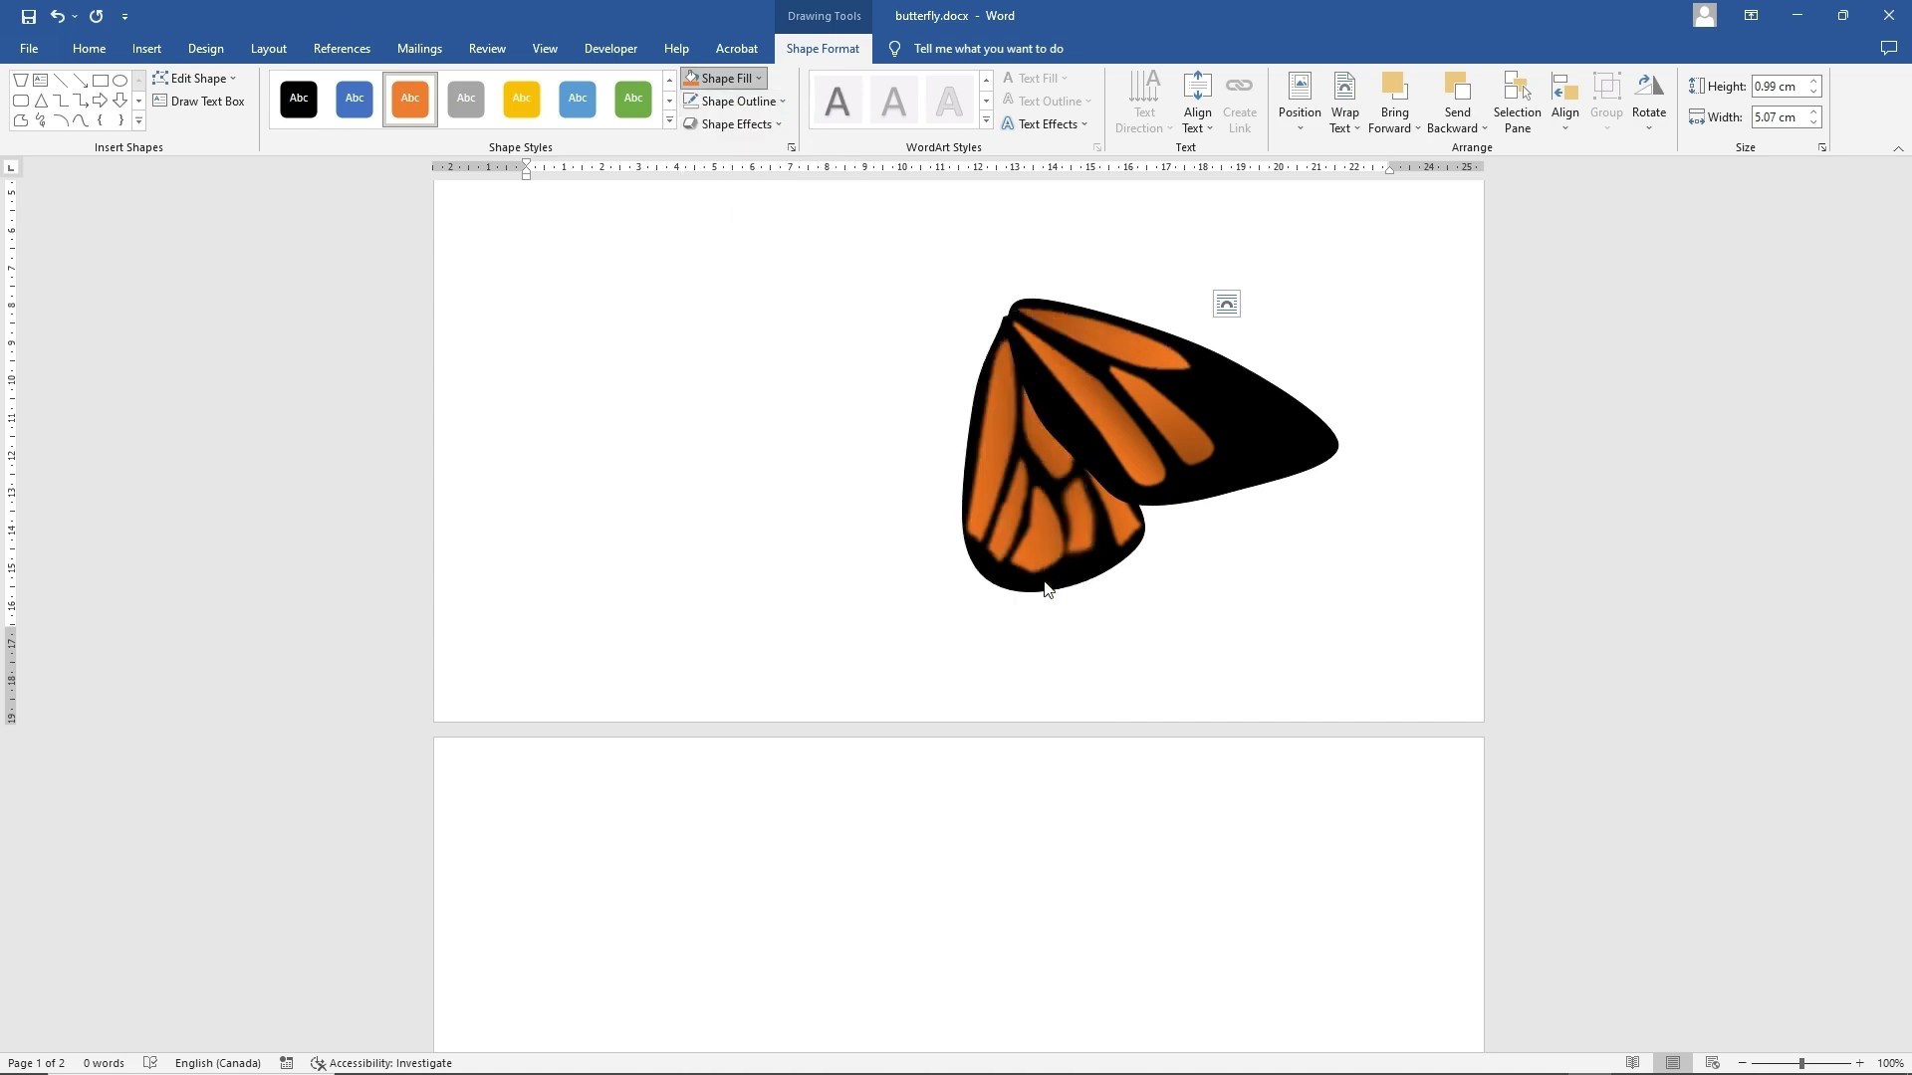
left_click(1335, 609)
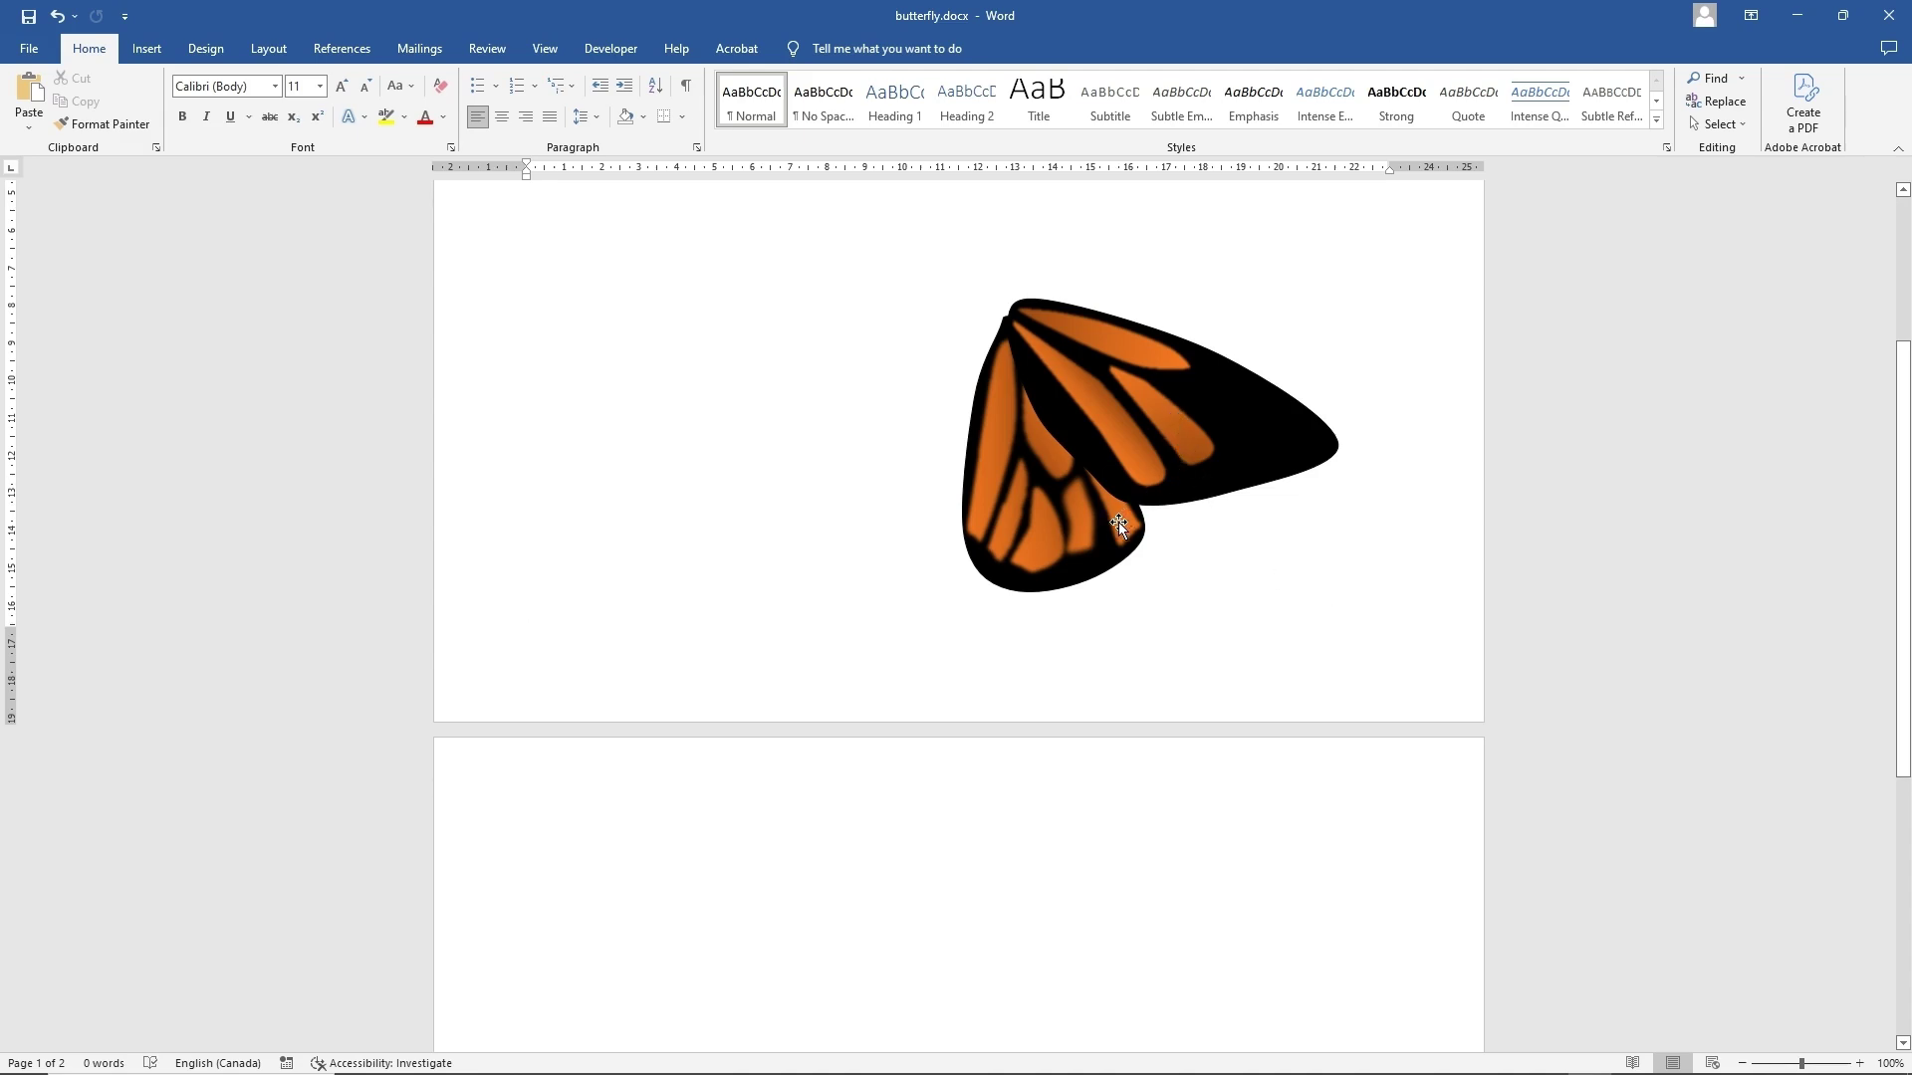
- Copy the bottom middle orange segment of the small wing and paste it onto the blank area of the page
left_click(1044, 542)
left_click(1043, 542)
right_click(1043, 542)
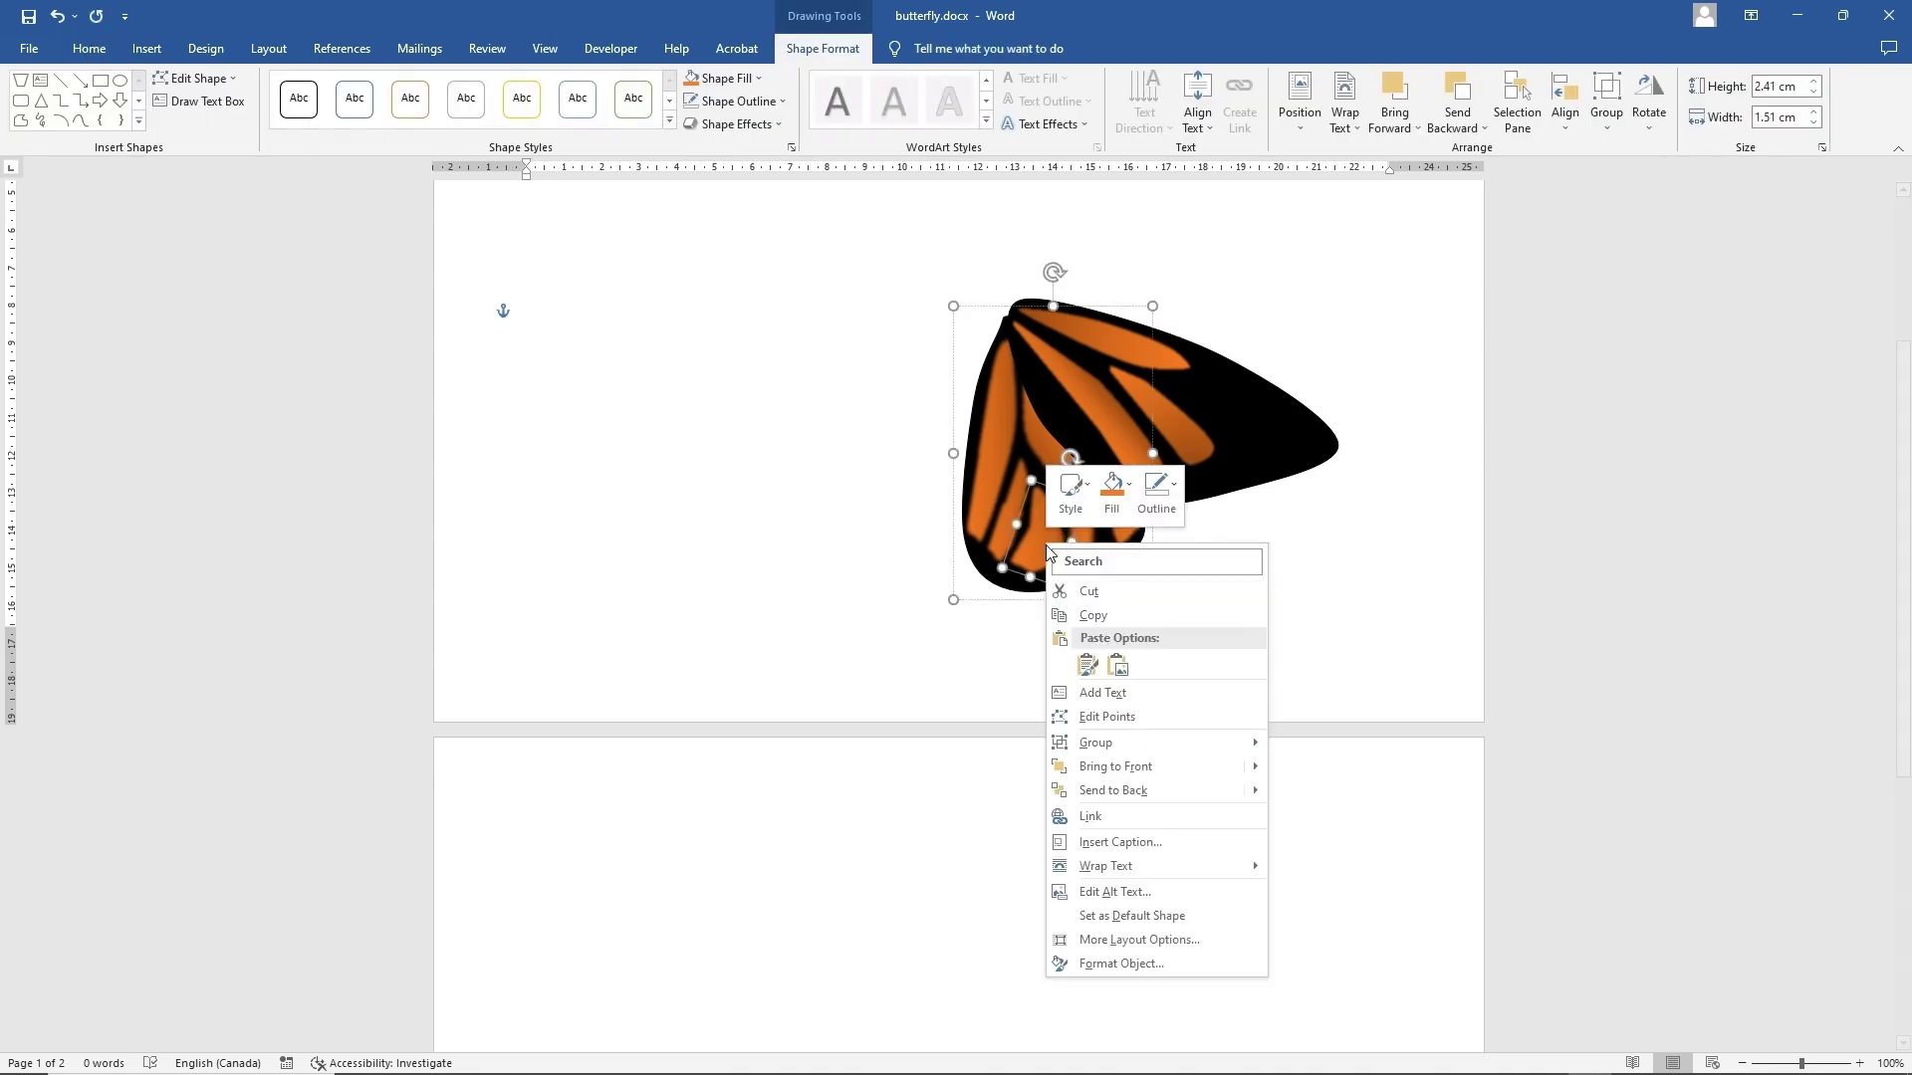
left_click(1114, 617)
right_click(694, 437)
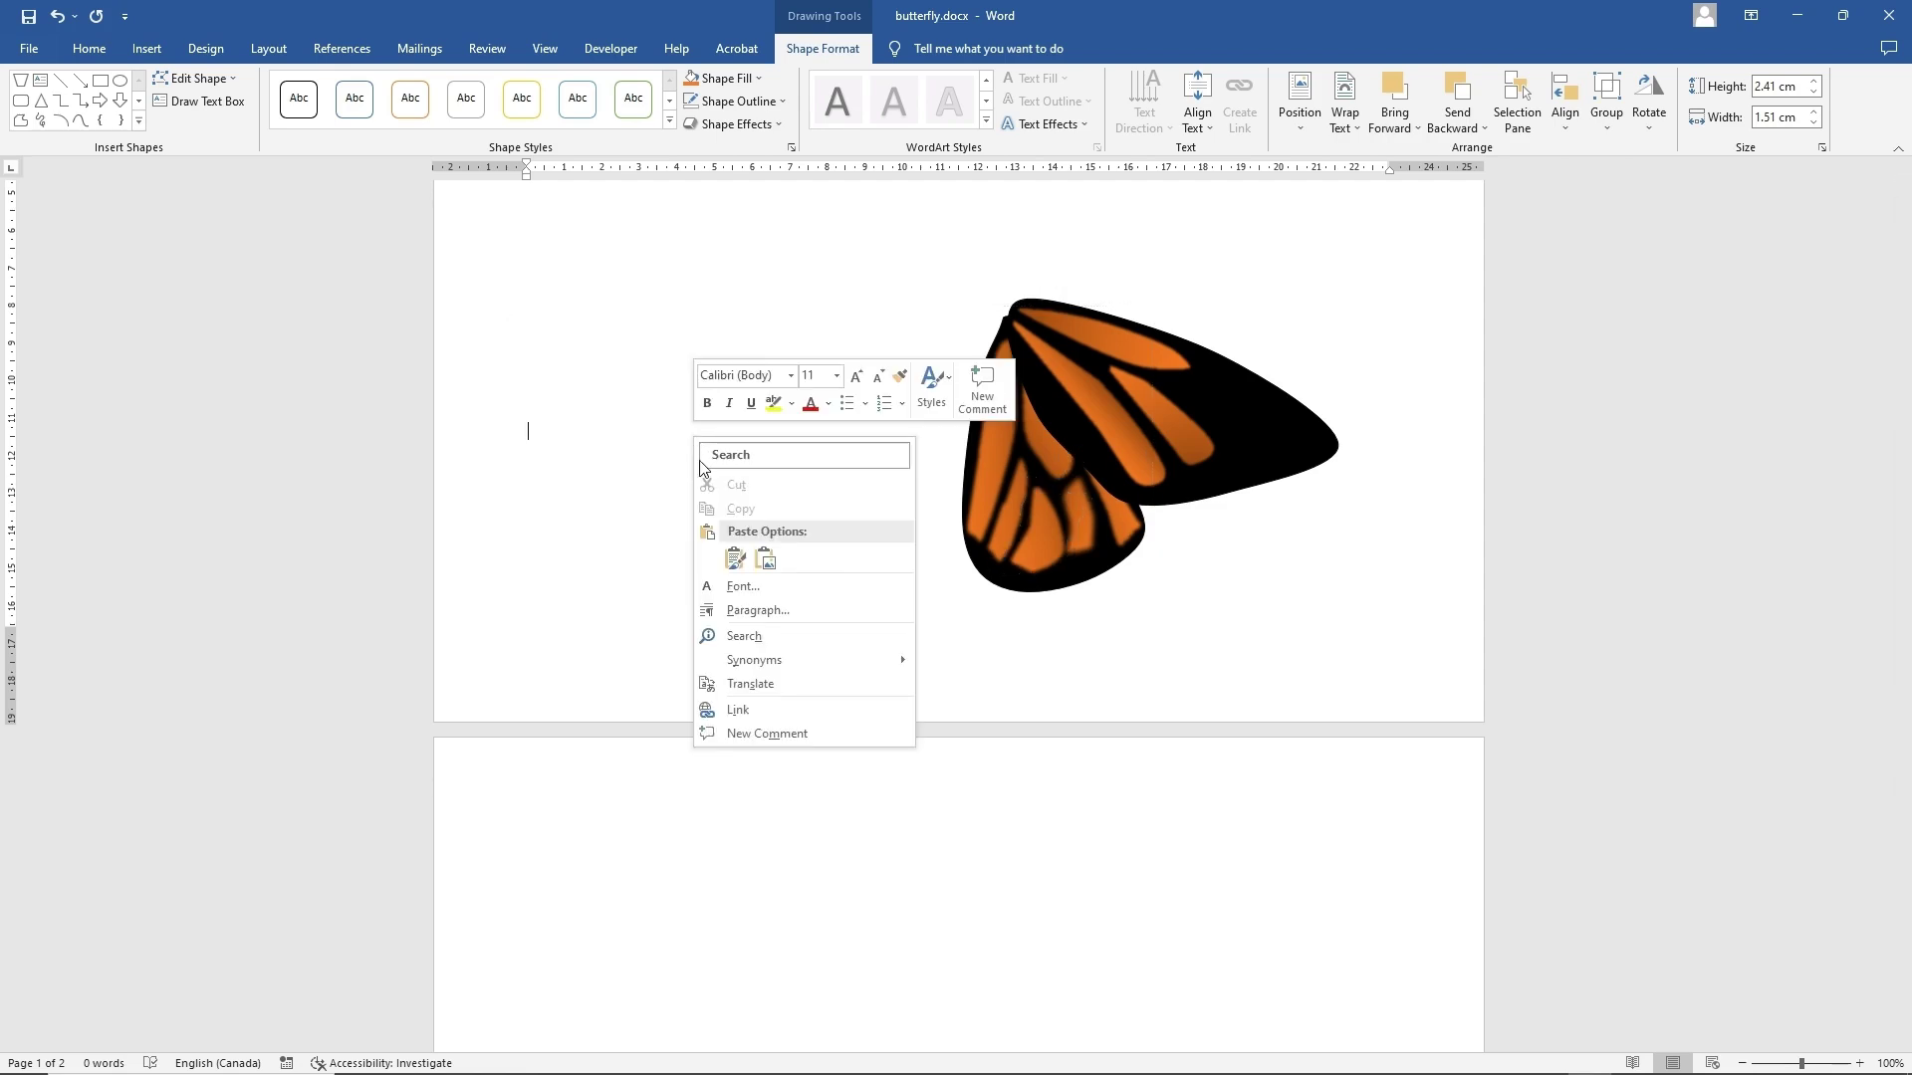
left_click(743, 562)
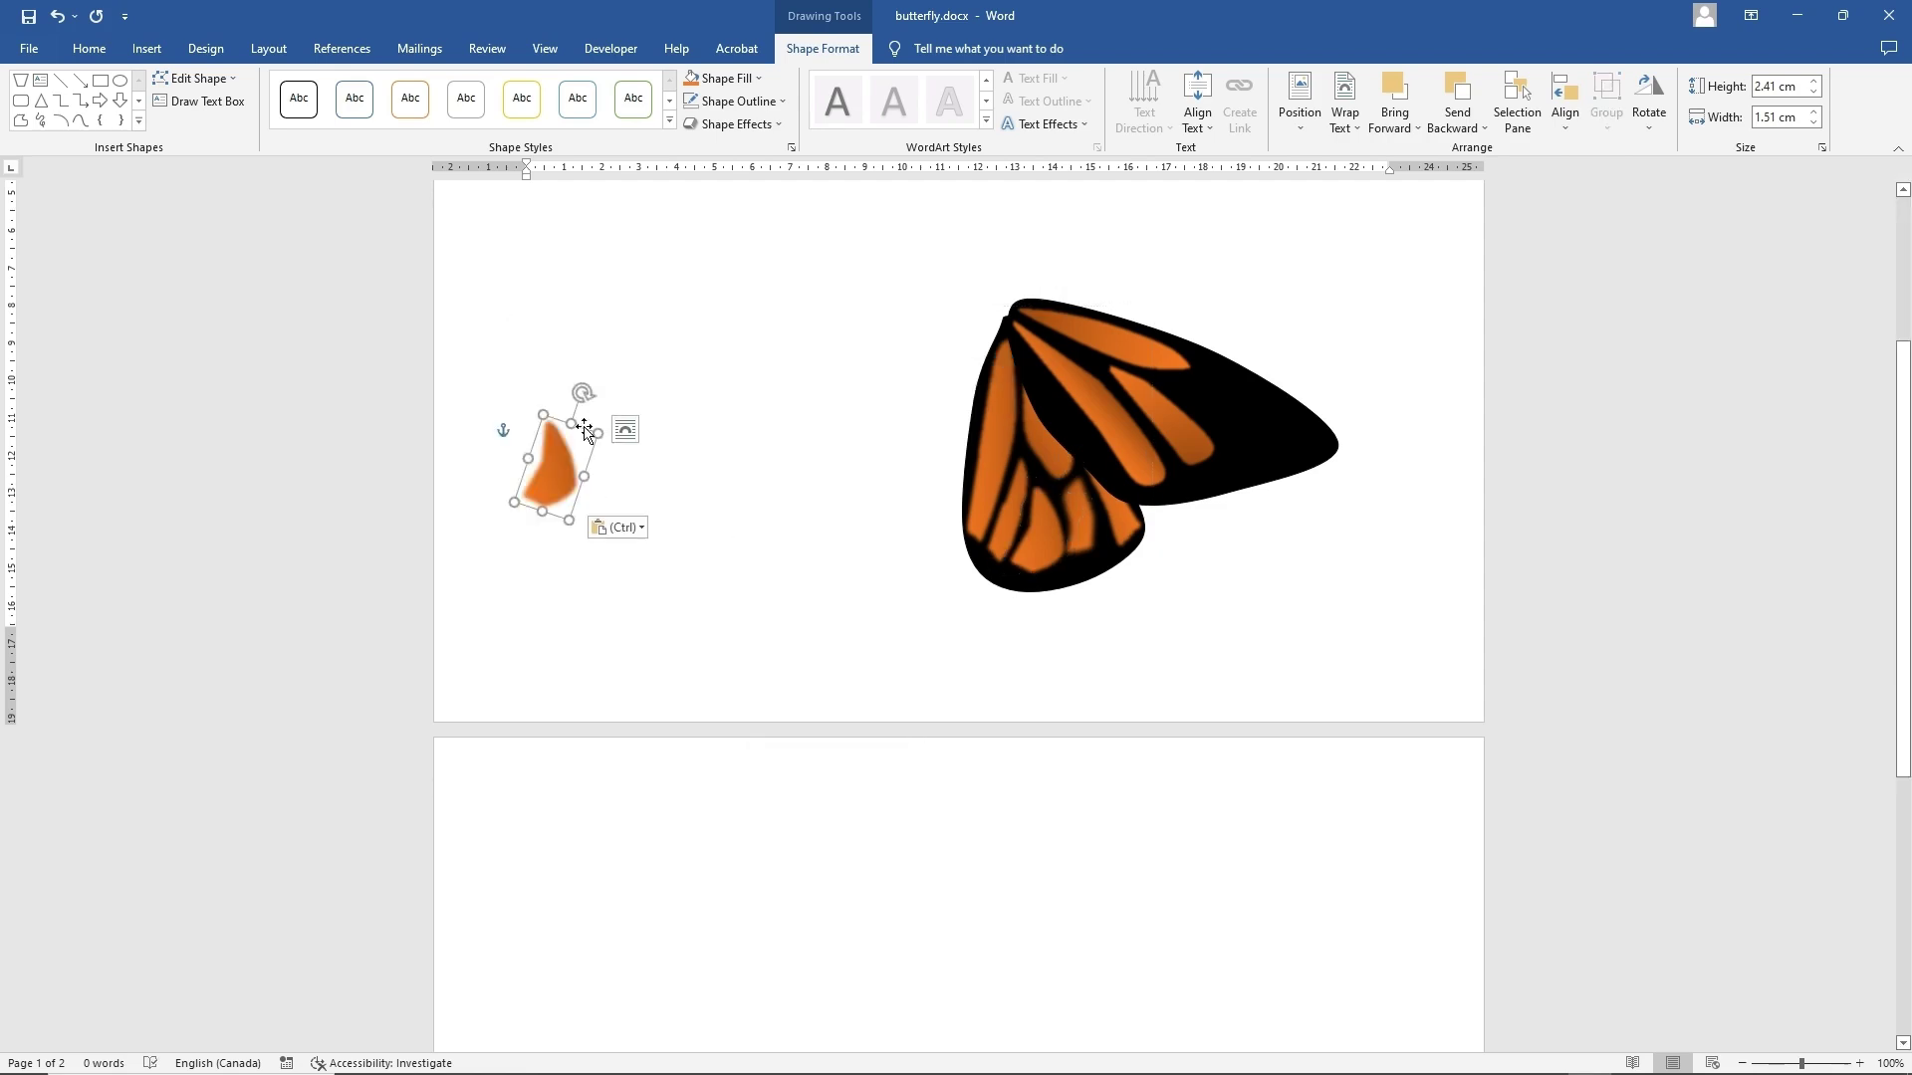
- Rotate the pasted segment counter-clockwise, resize it to about 3.02 by 1.49 cm, and place it on the large wing beside the short middle segment
left_click_drag(584, 392, 499, 414)
left_click_drag(564, 477, 794, 495)
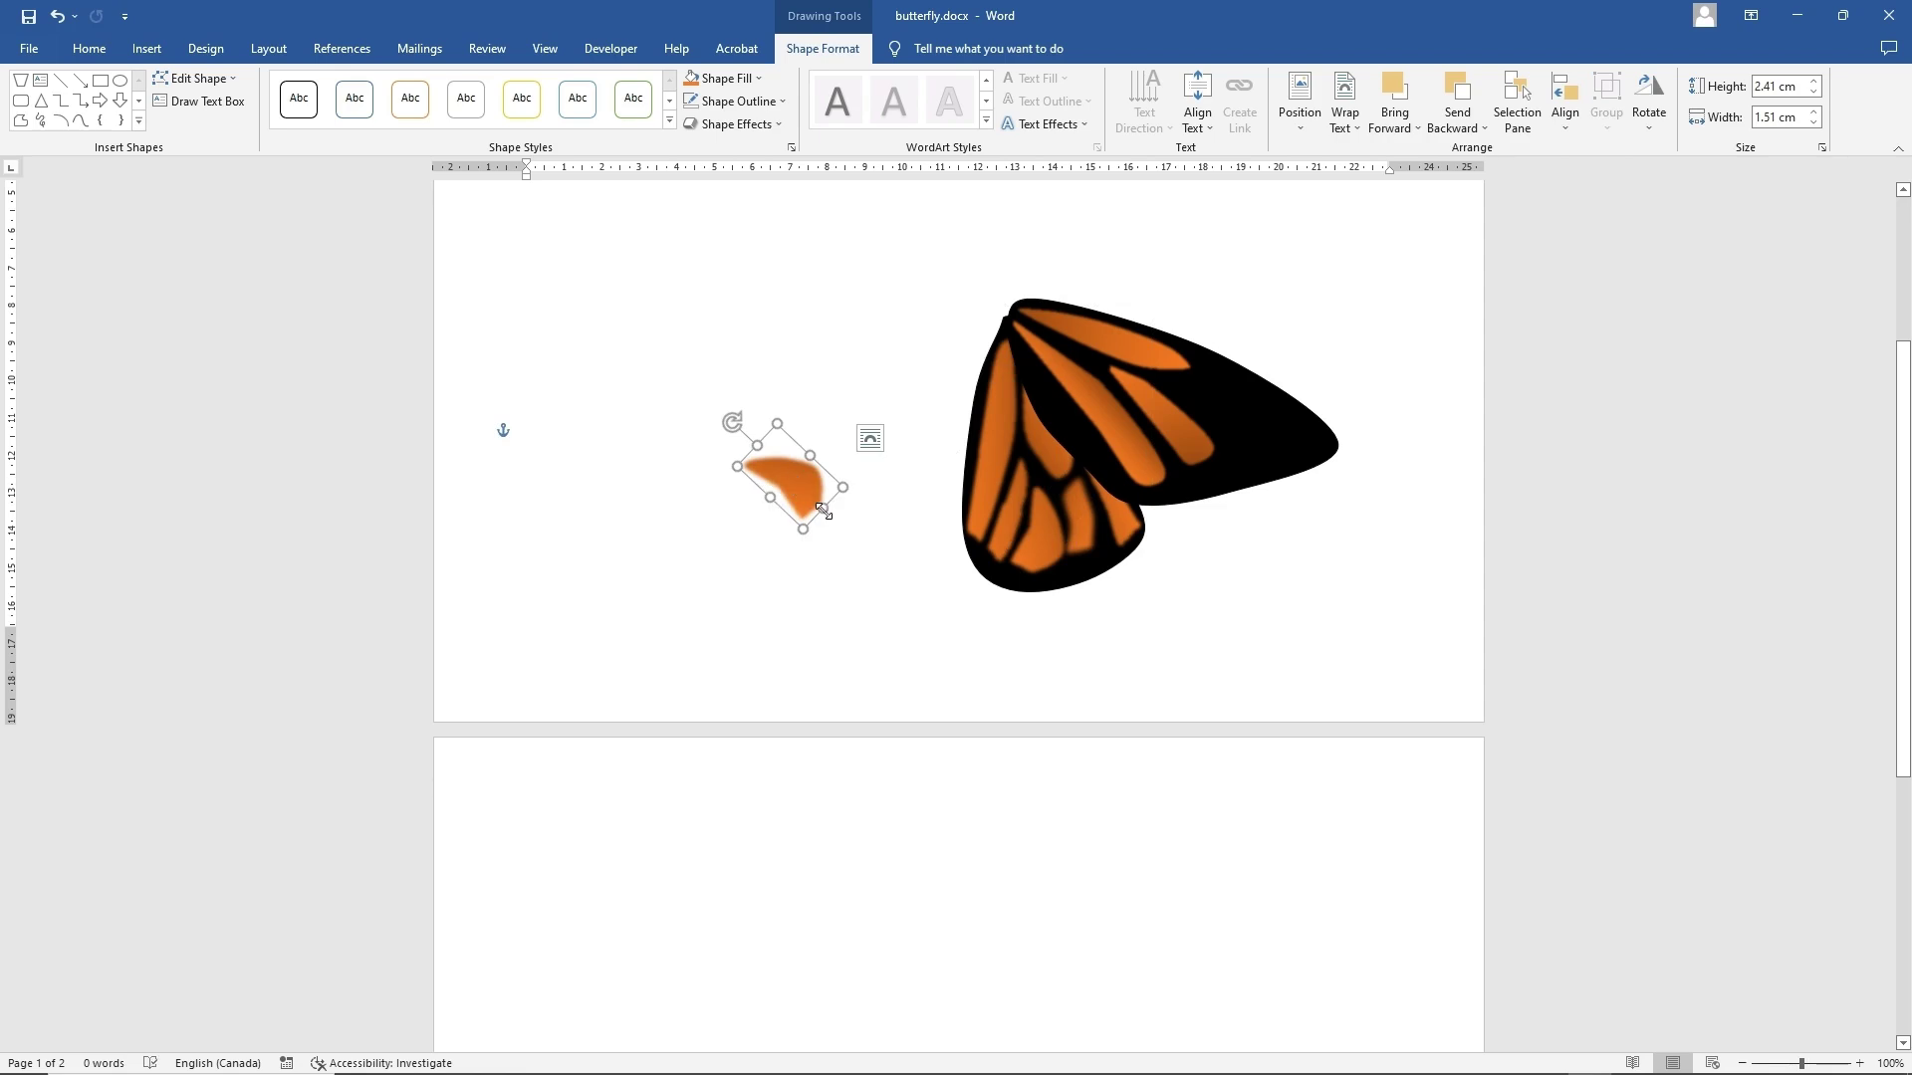
left_click_drag(822, 510, 1010, 438)
left_click(806, 505)
left_click(787, 602)
left_click(815, 506)
left_click_drag(845, 513, 1229, 418)
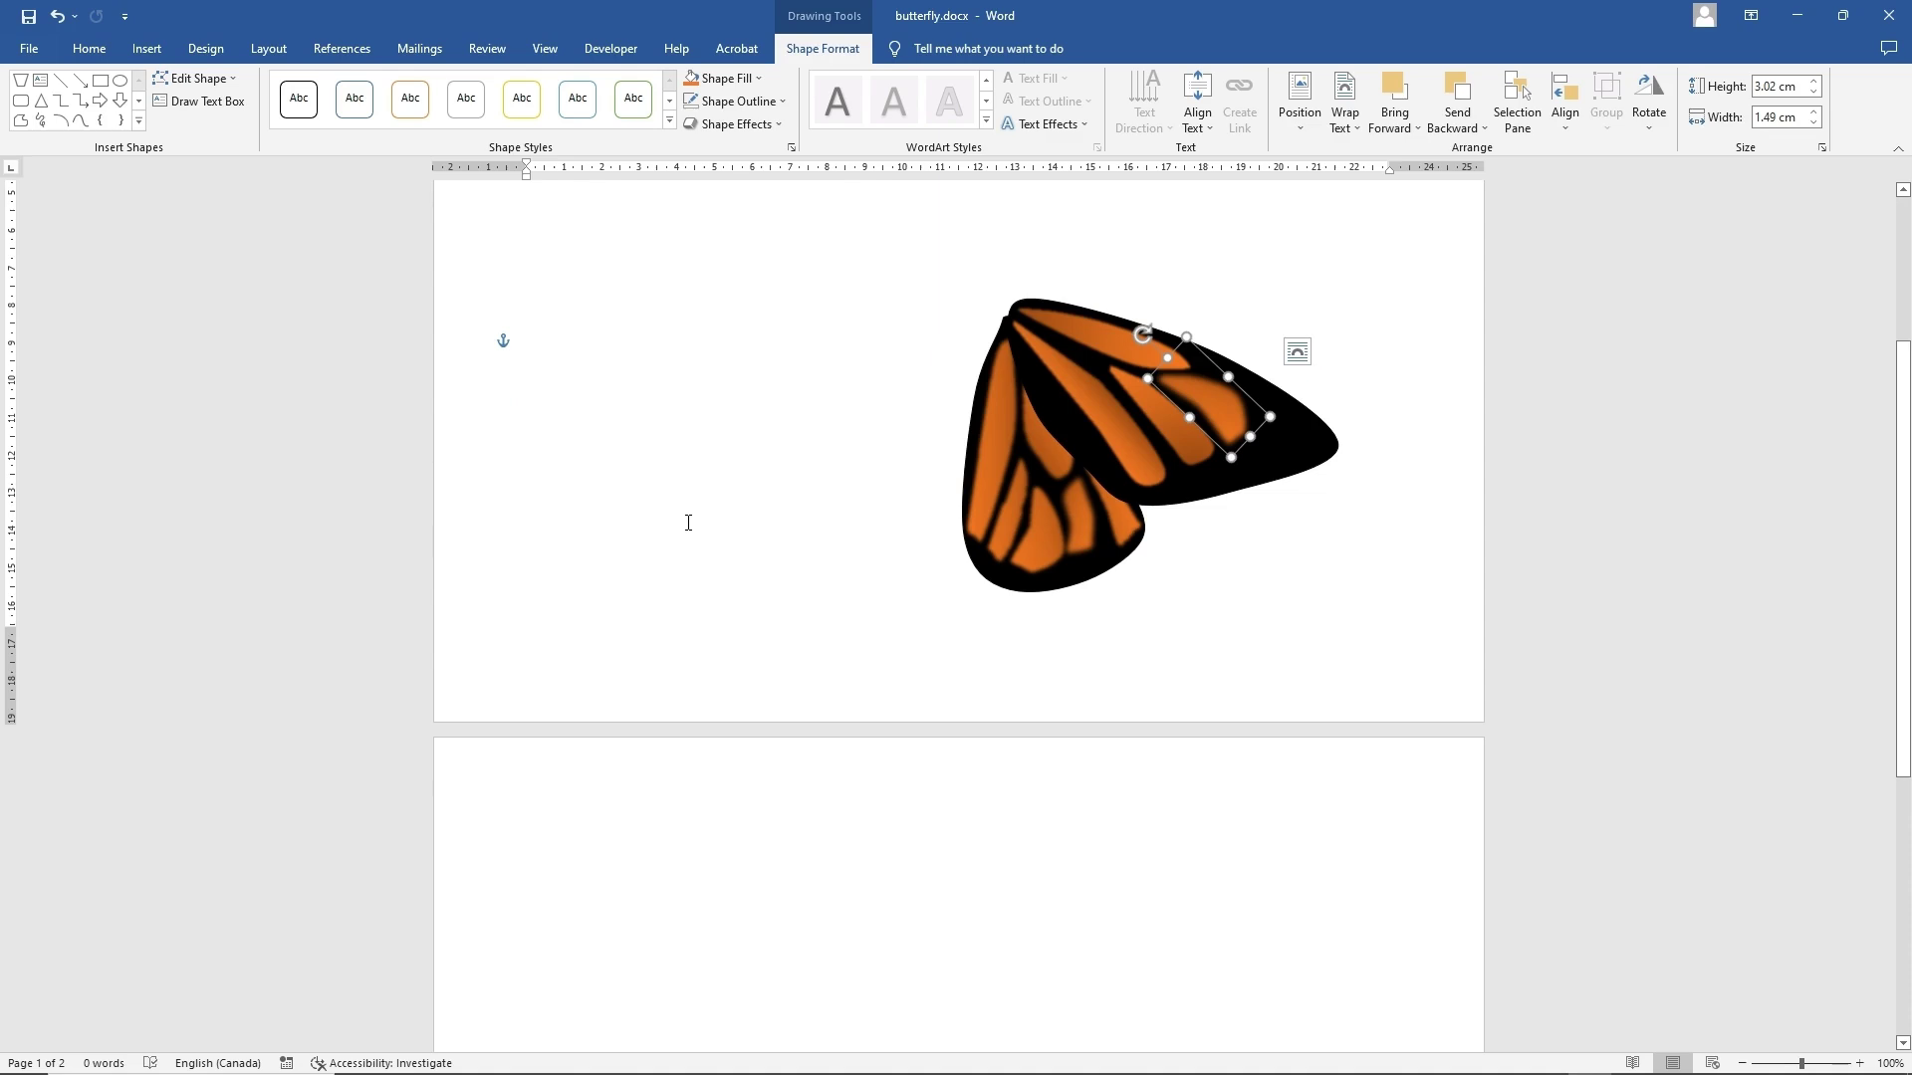
- Paste another copy of the small wing's bottom segment on the blank area, rotate it counter-clockwise, and resize it to about 1.89 by 1.07 cm
right_click(688, 522)
left_click(744, 637)
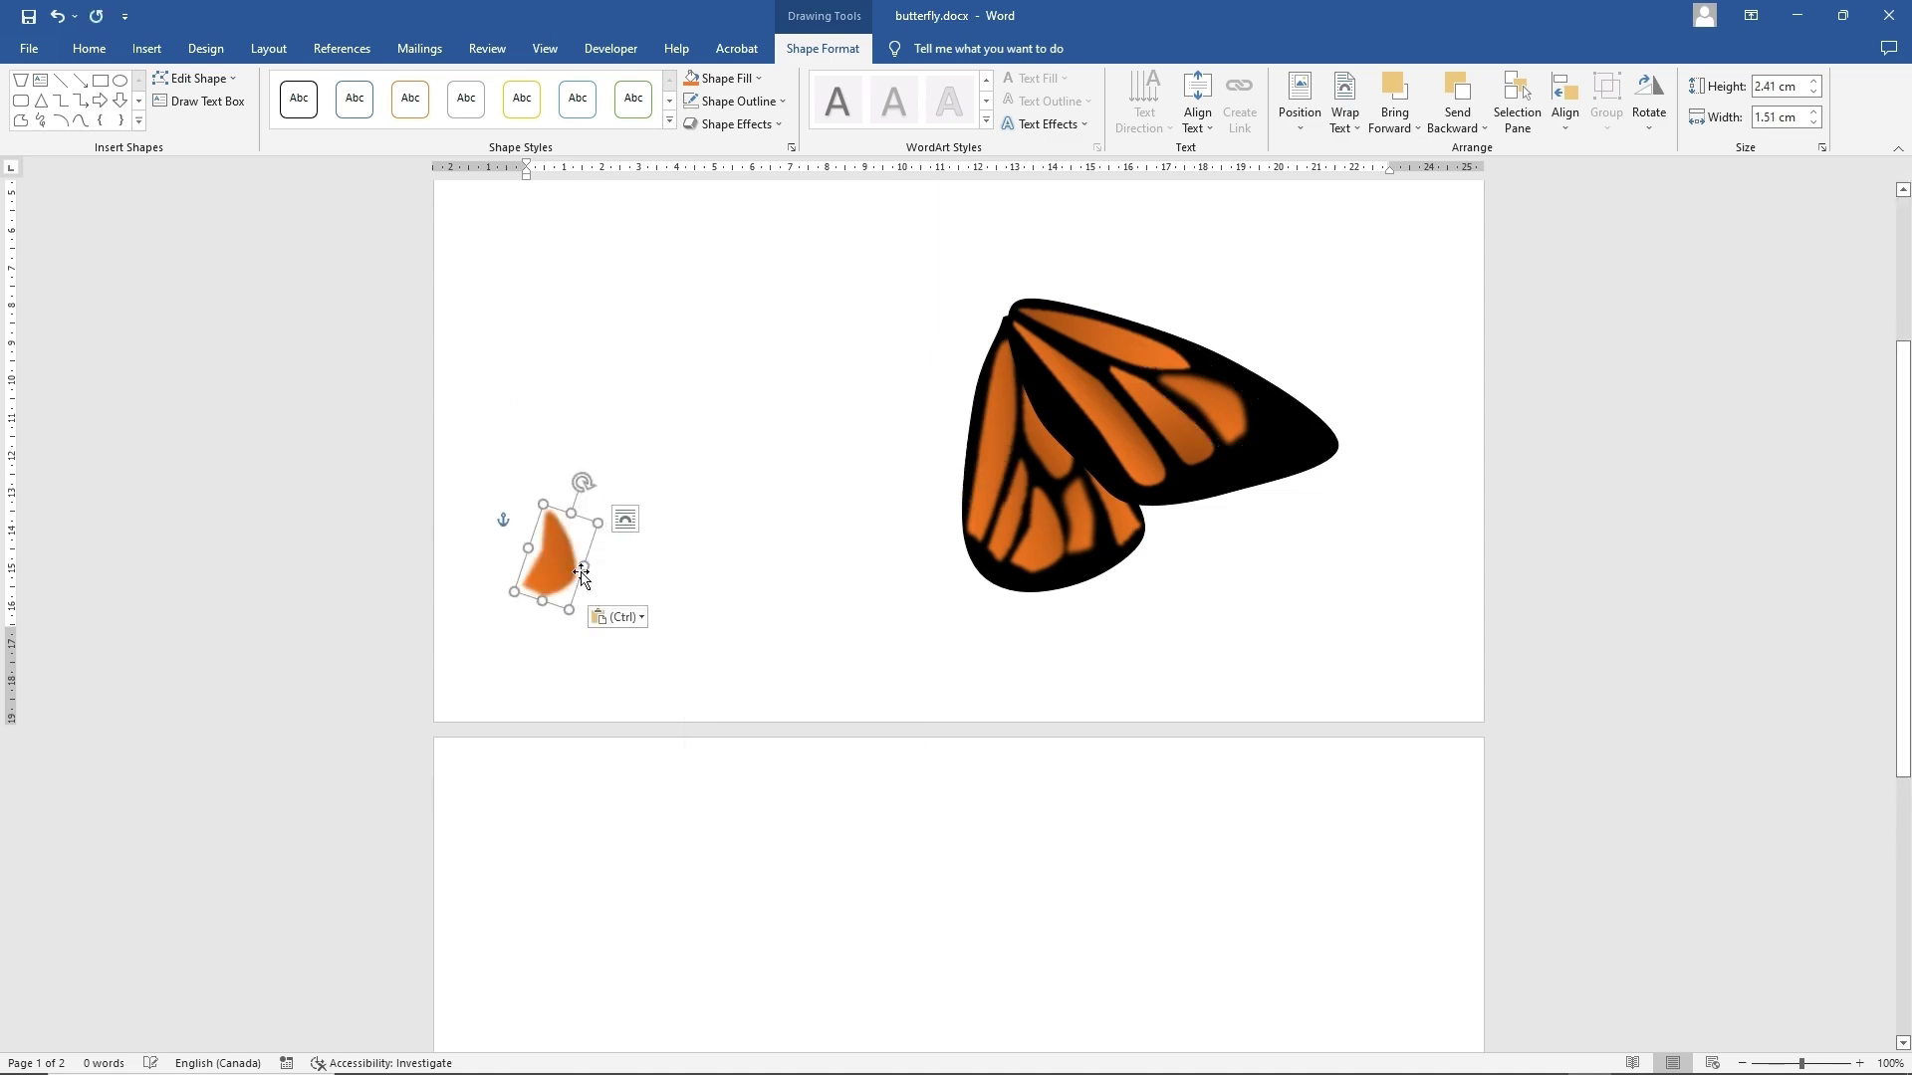
left_click_drag(559, 562, 747, 488)
- Reshape the pasted segment with Edit Points into a slimmer form about 0.93 cm wide and place it near the large wing's tip
right_click(747, 491)
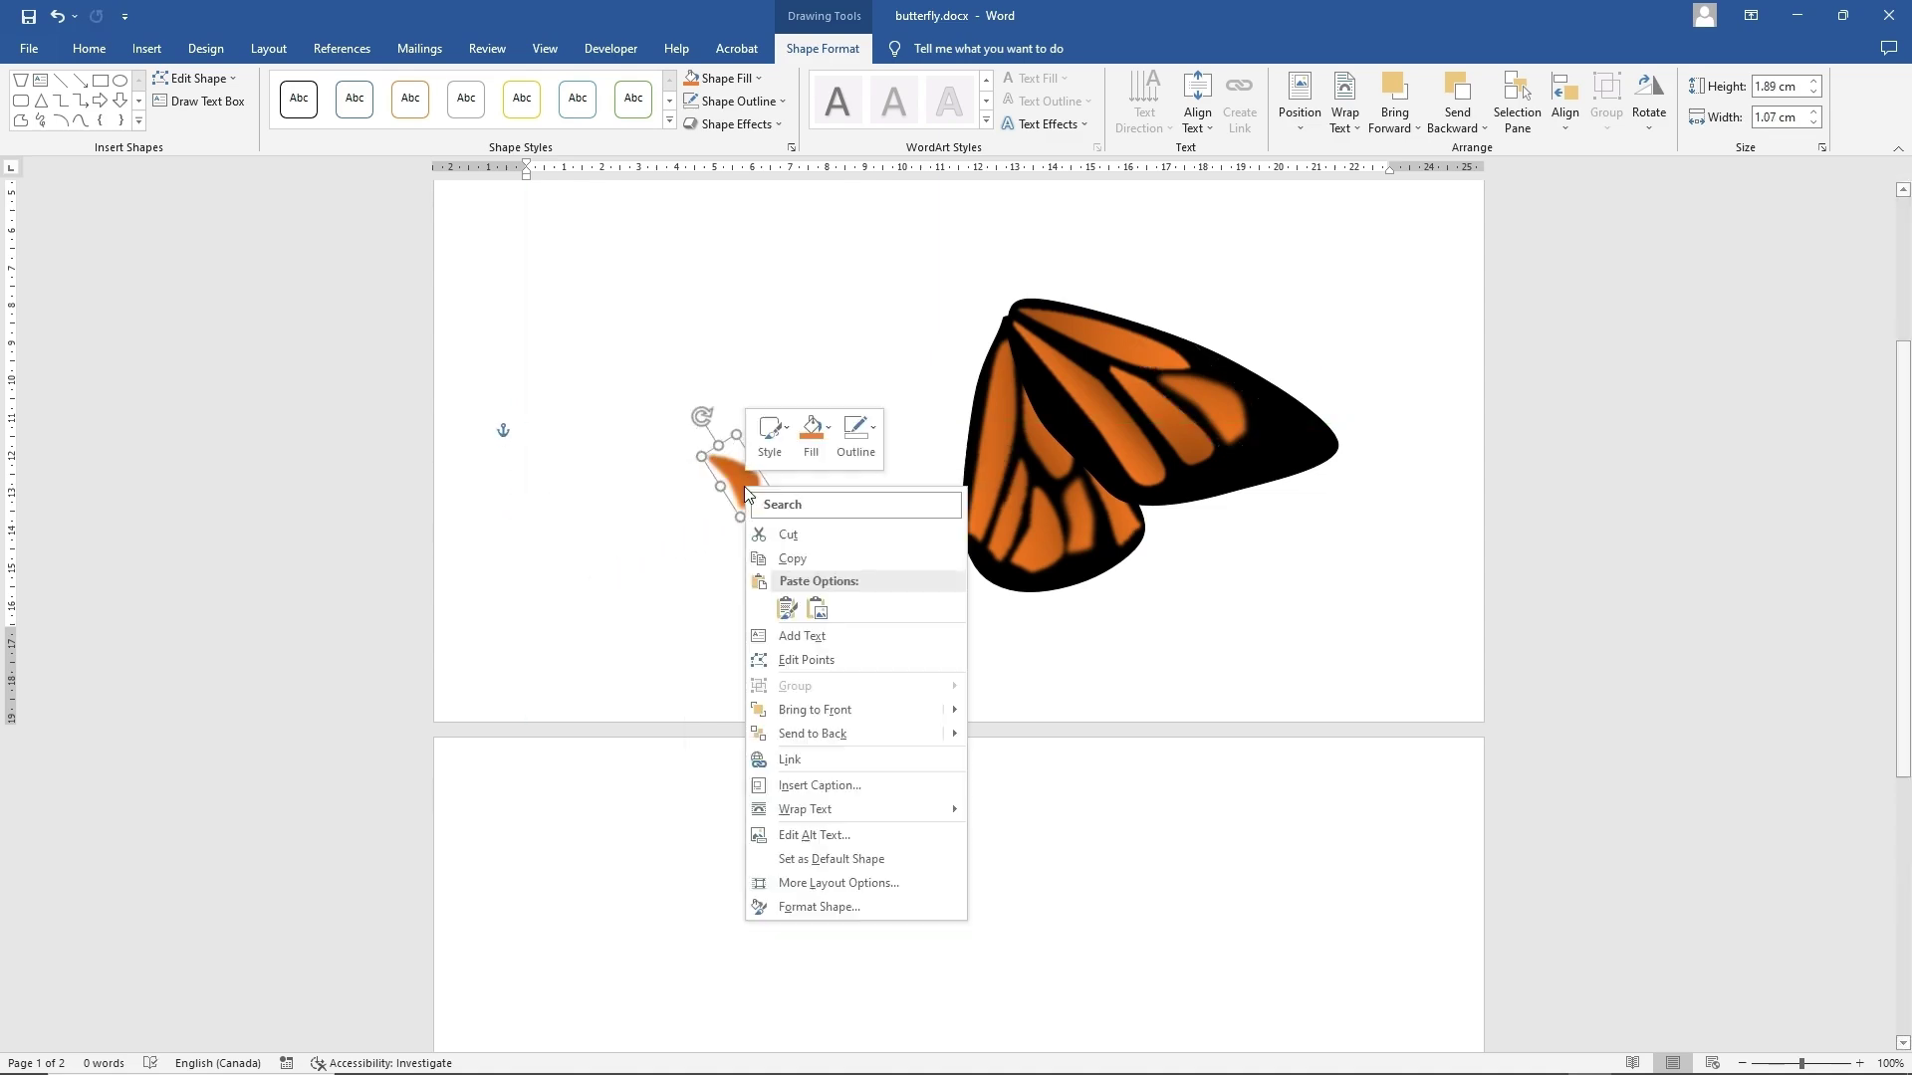
left_click(806, 660)
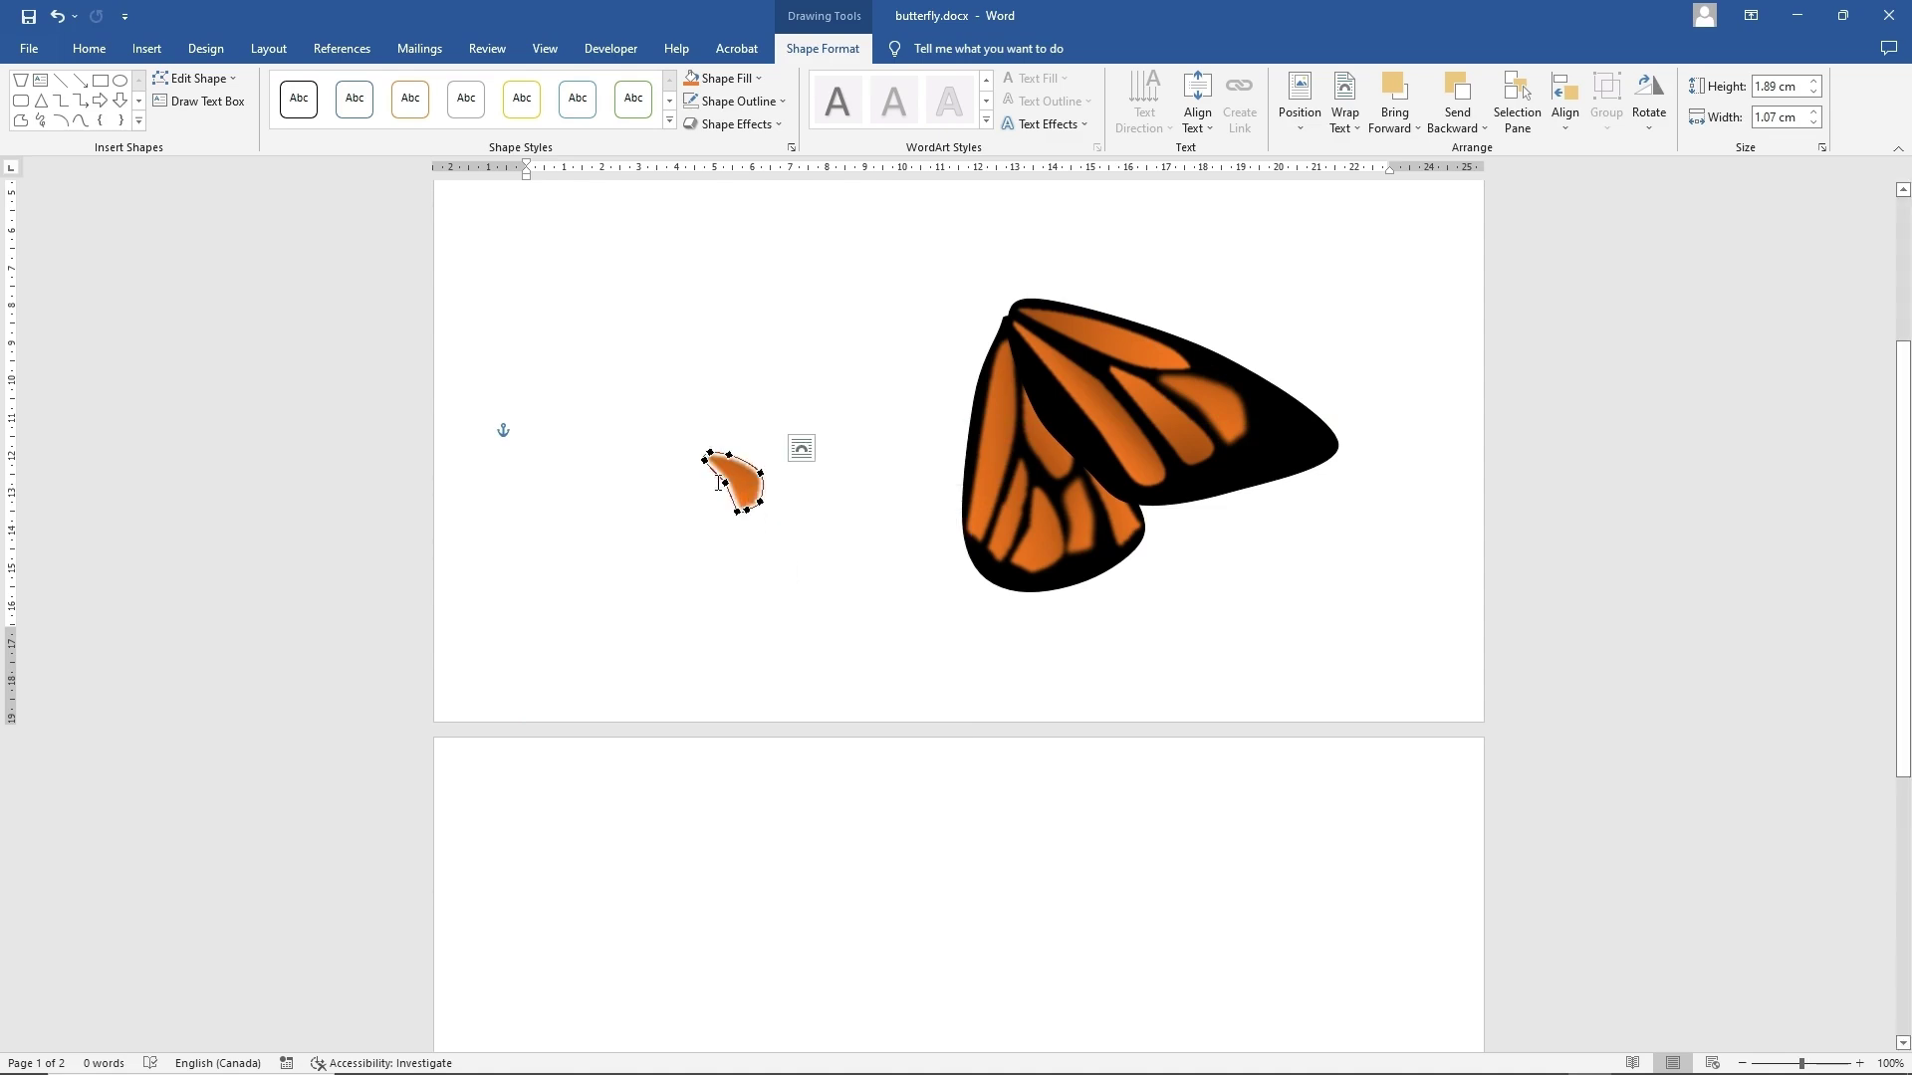
left_click_drag(723, 484, 1294, 440)
- Duplicate the slim tip segment twice, place the copies on either side of it, and resize the inner one to about 1.42 by 0.55 cm
right_click(1294, 440)
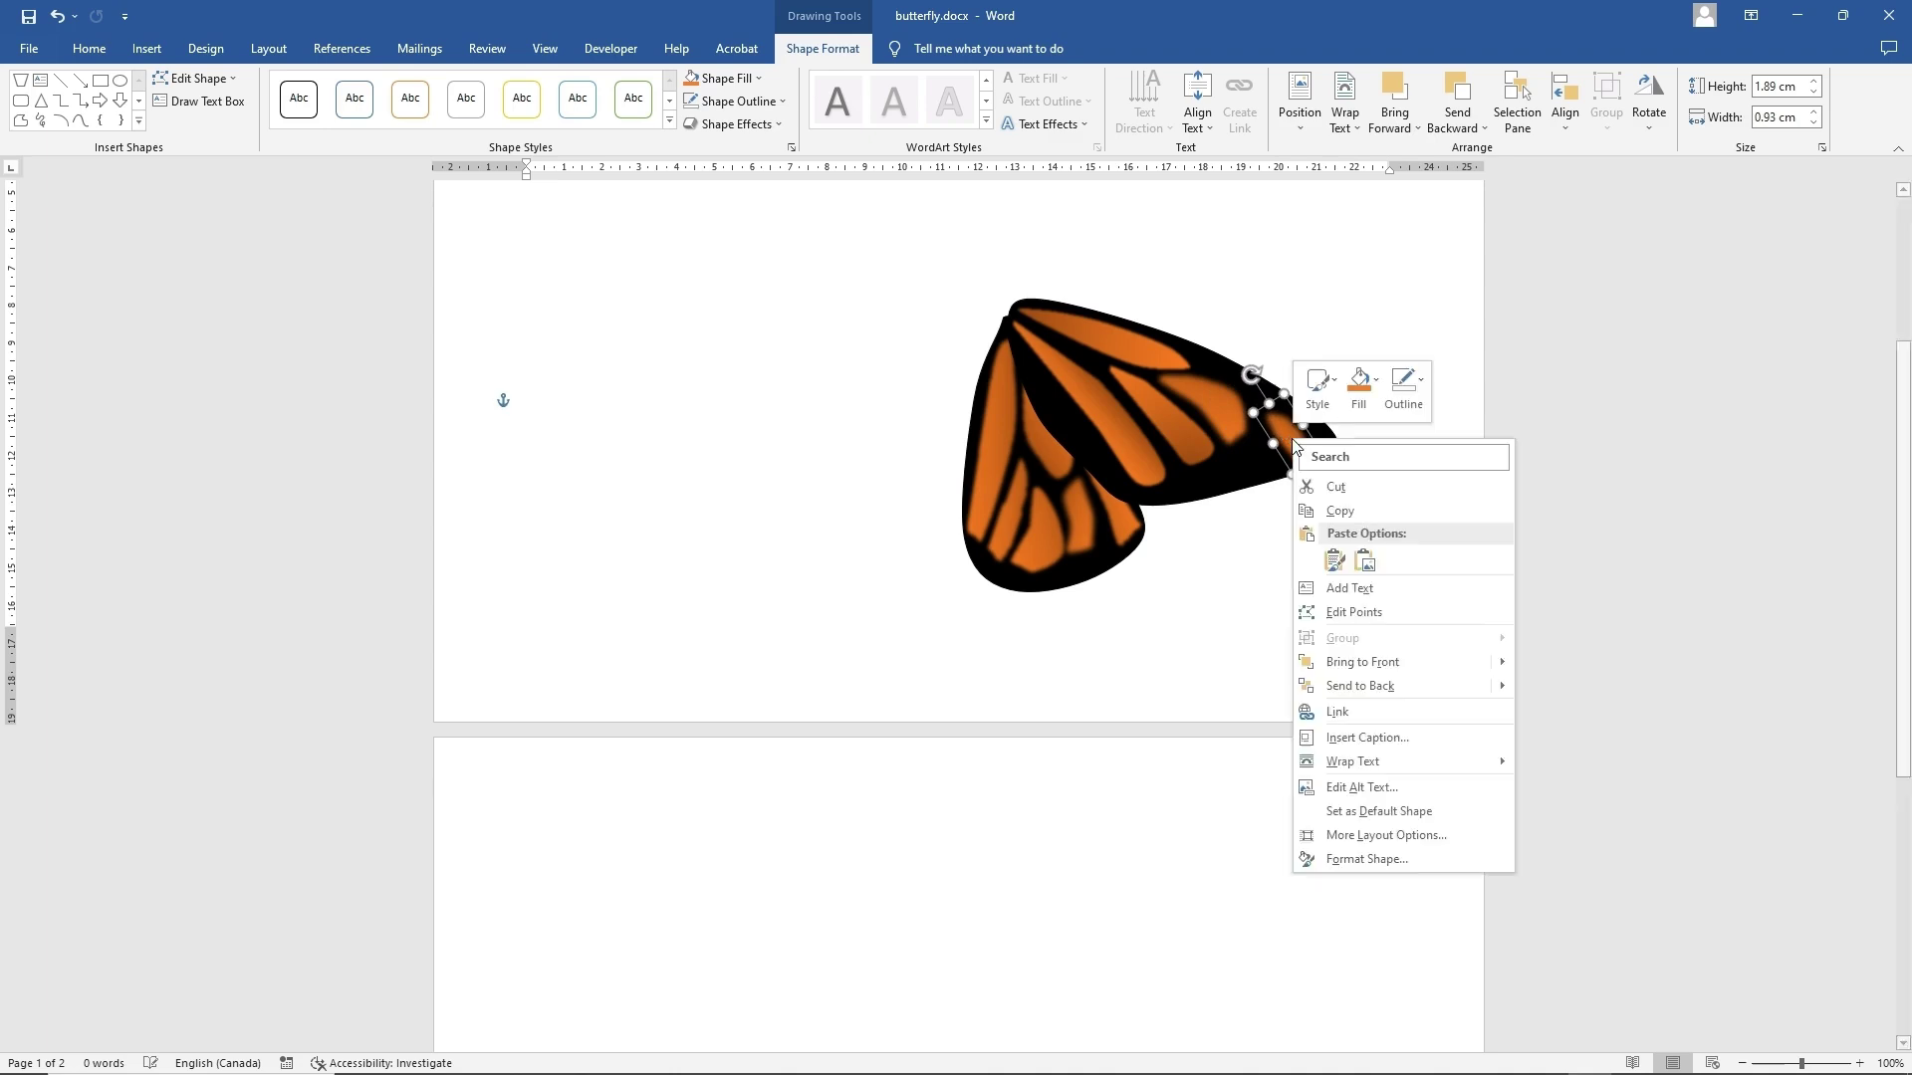
left_click(1344, 510)
right_click(675, 508)
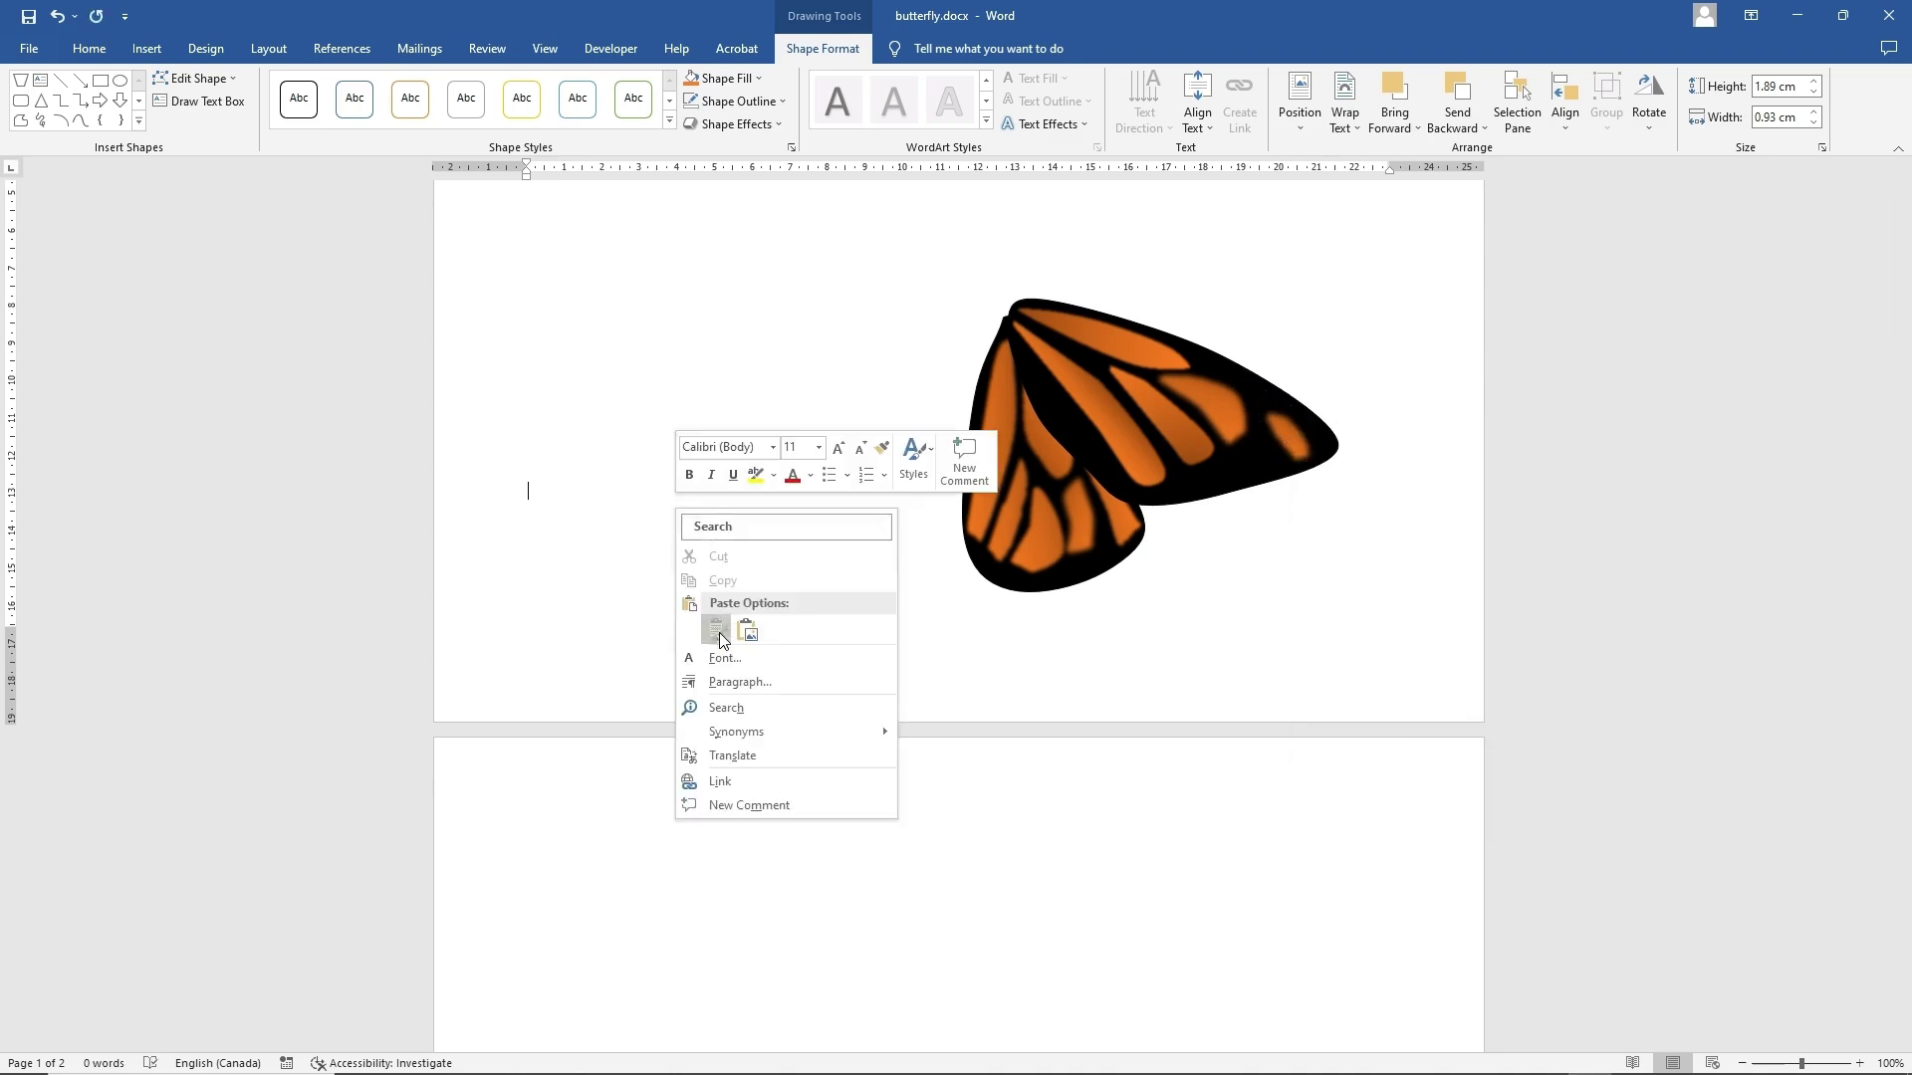
left_click(716, 630)
right_click(691, 508)
left_click(732, 625)
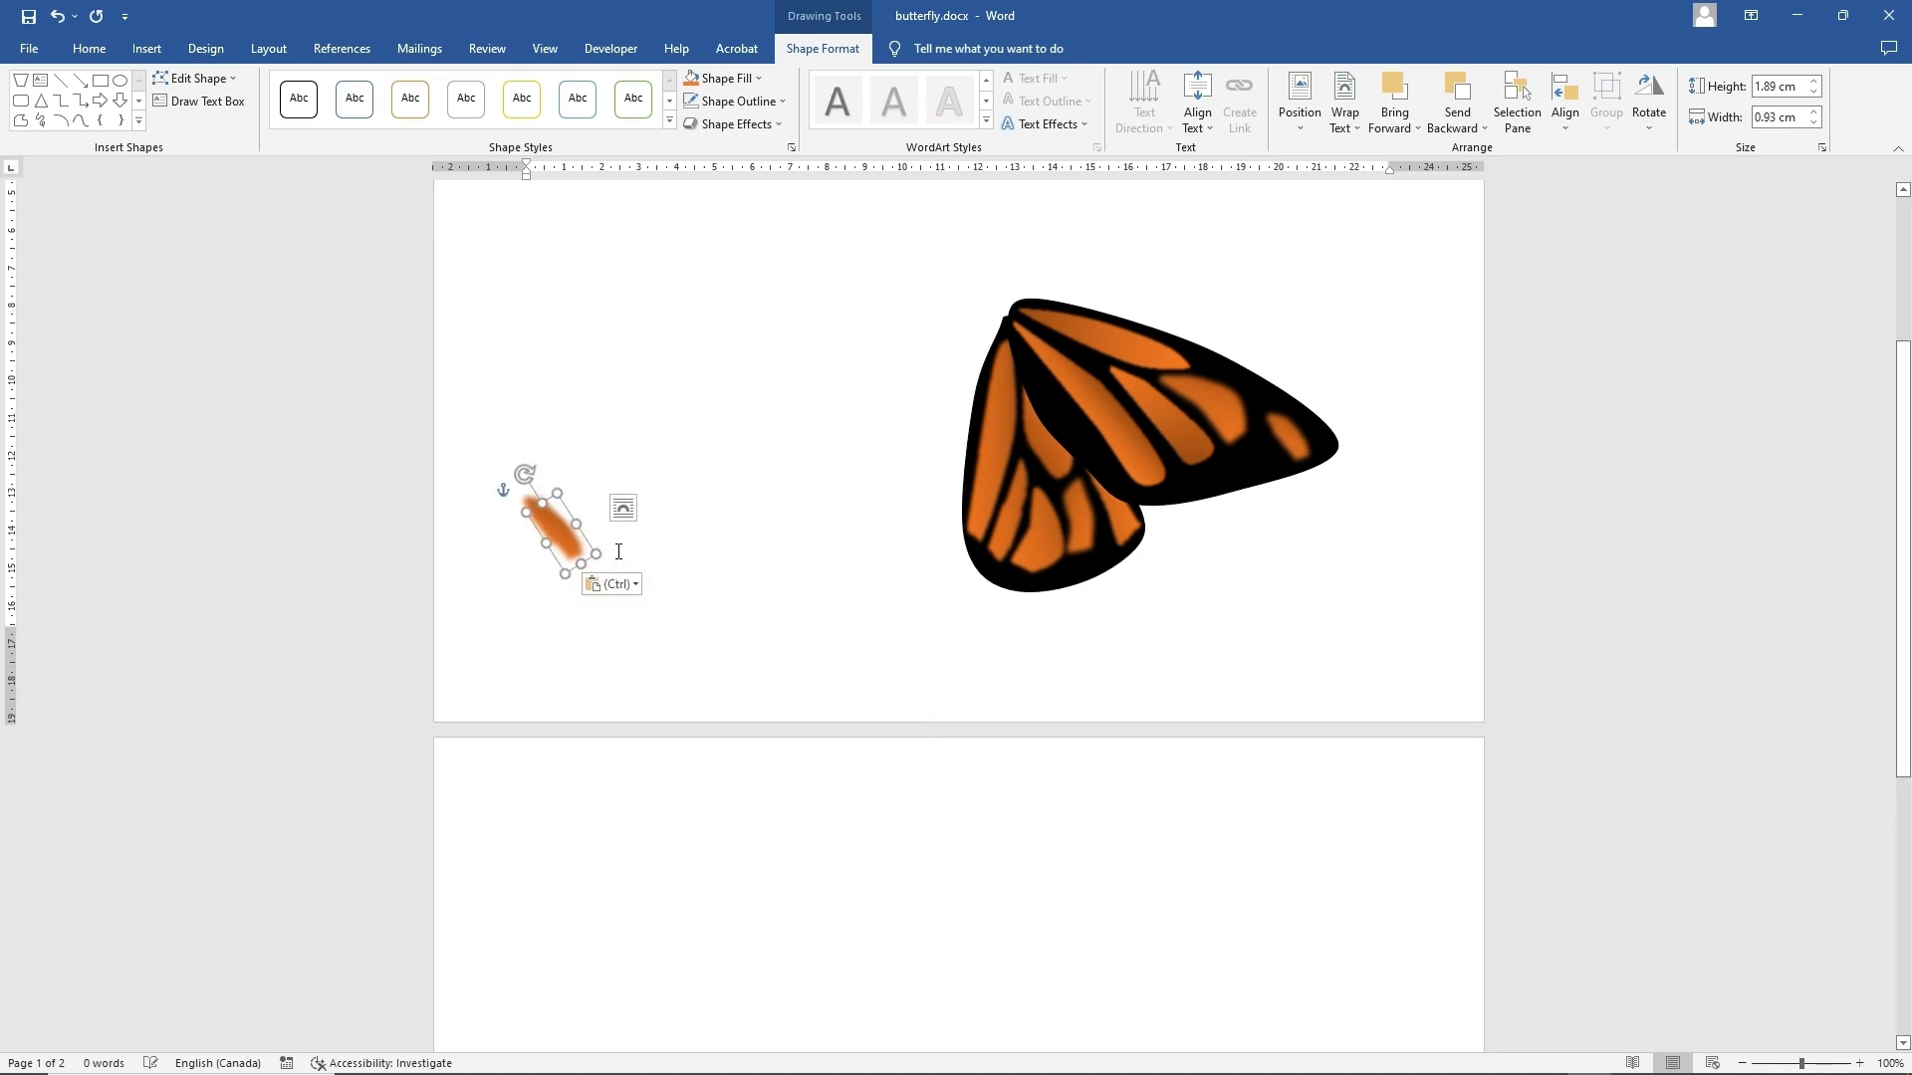
left_click_drag(570, 542, 1299, 438)
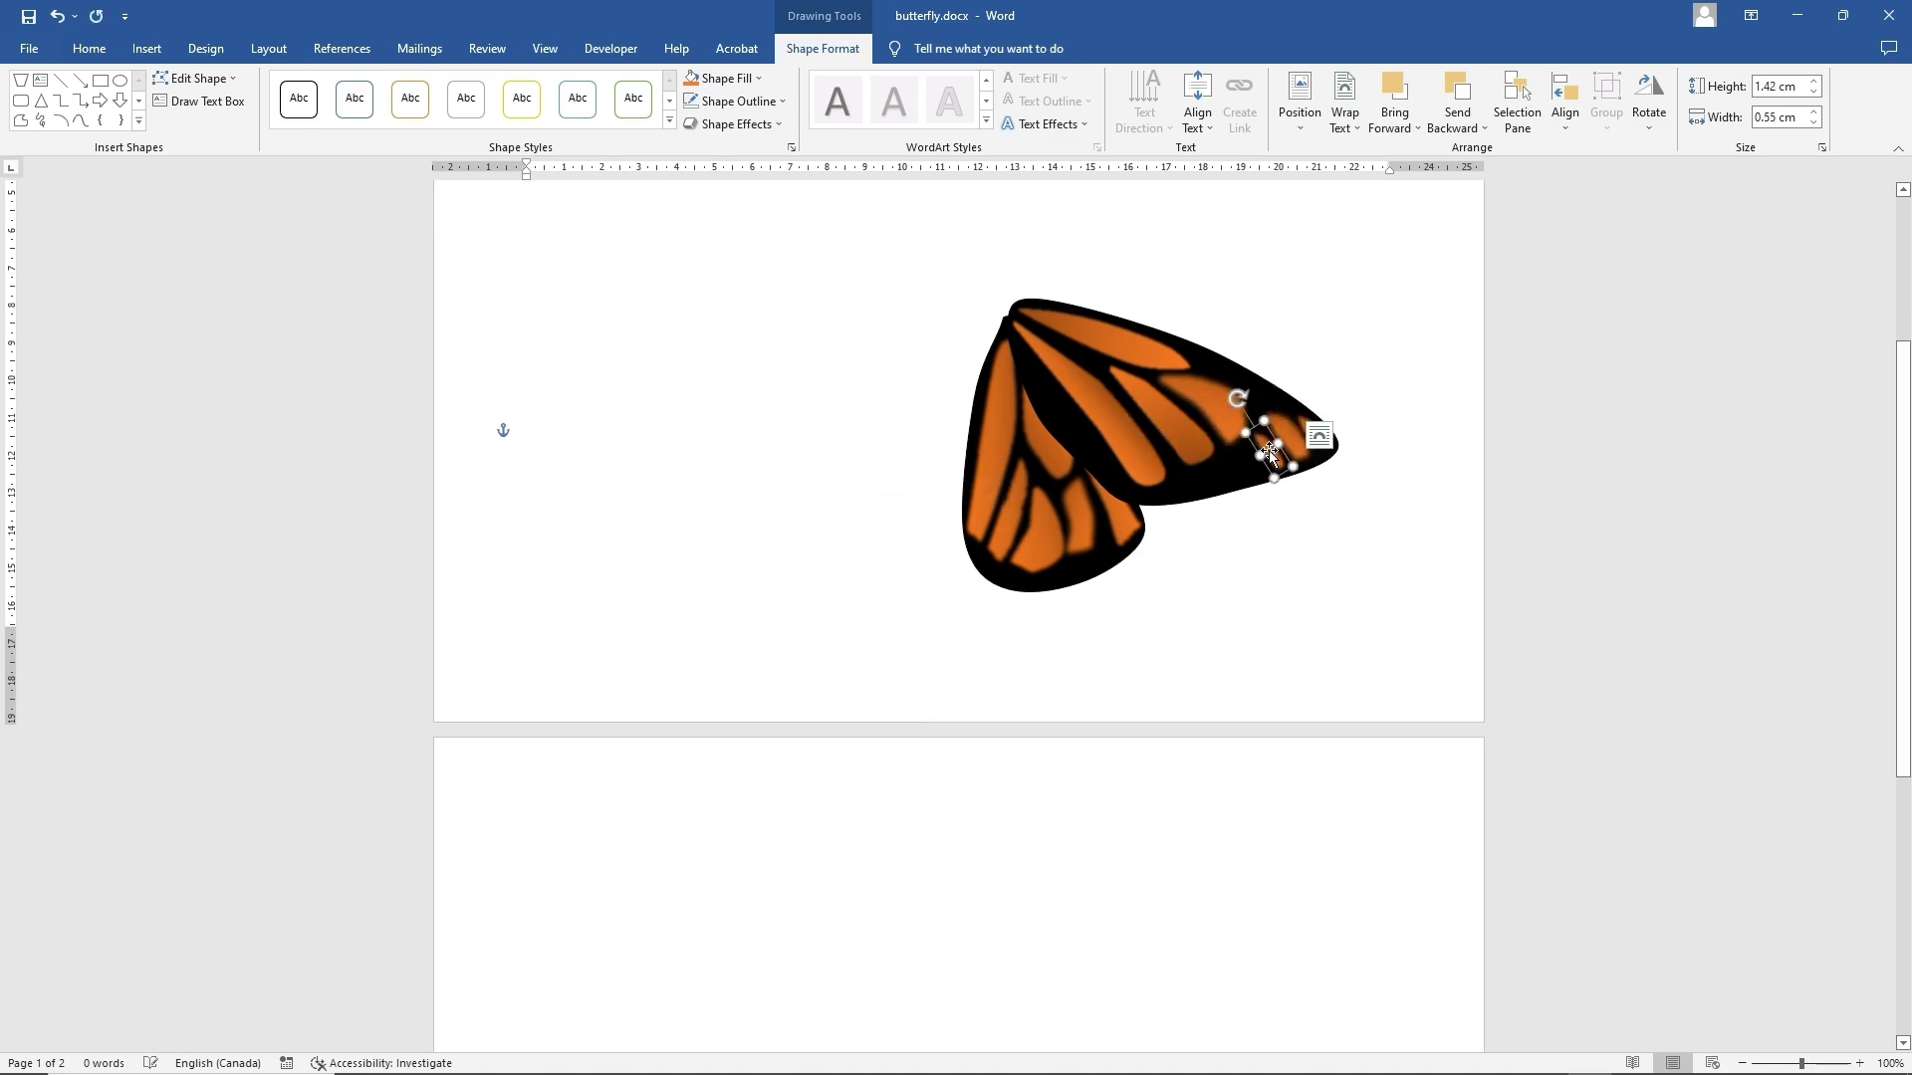
left_click(1280, 547)
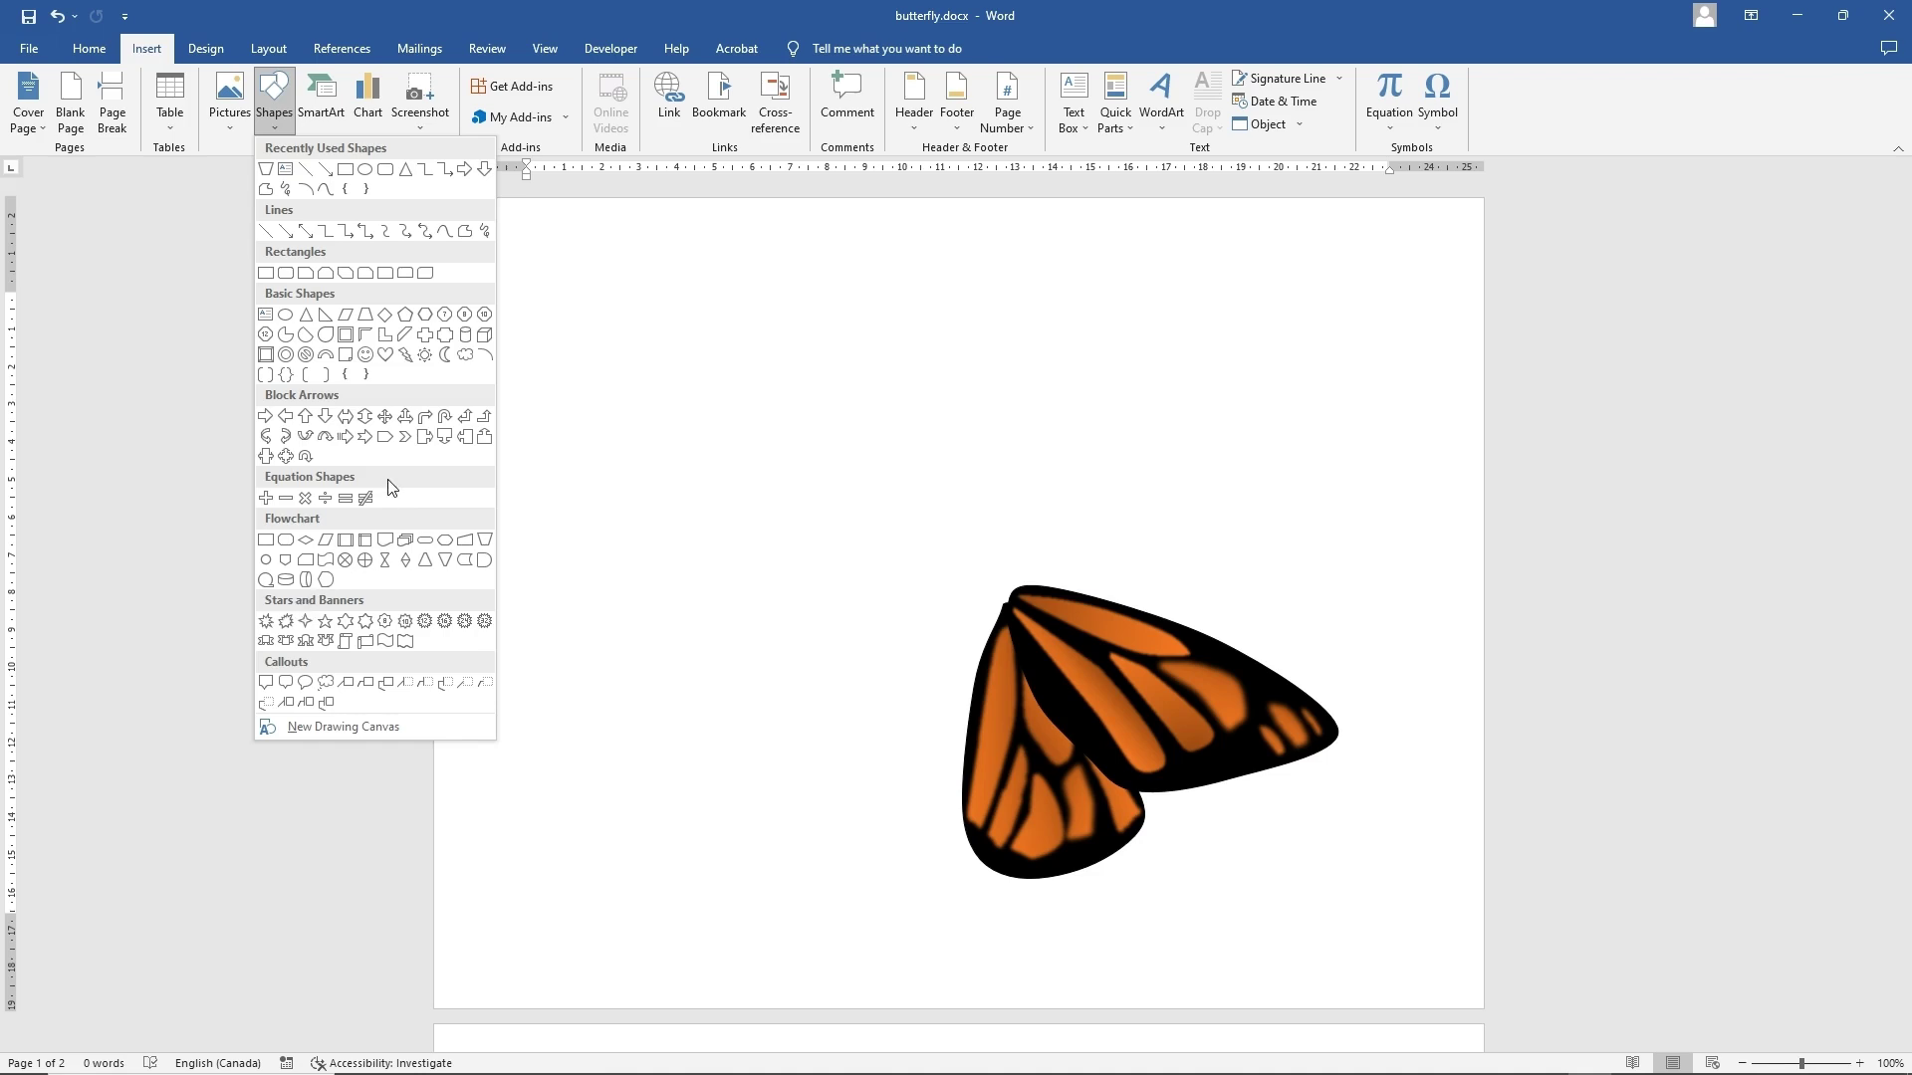
- Draw a pentagon about 0.15 by 0.29 cm on the blank area, with a light gold fill and no outline
left_click(396, 315)
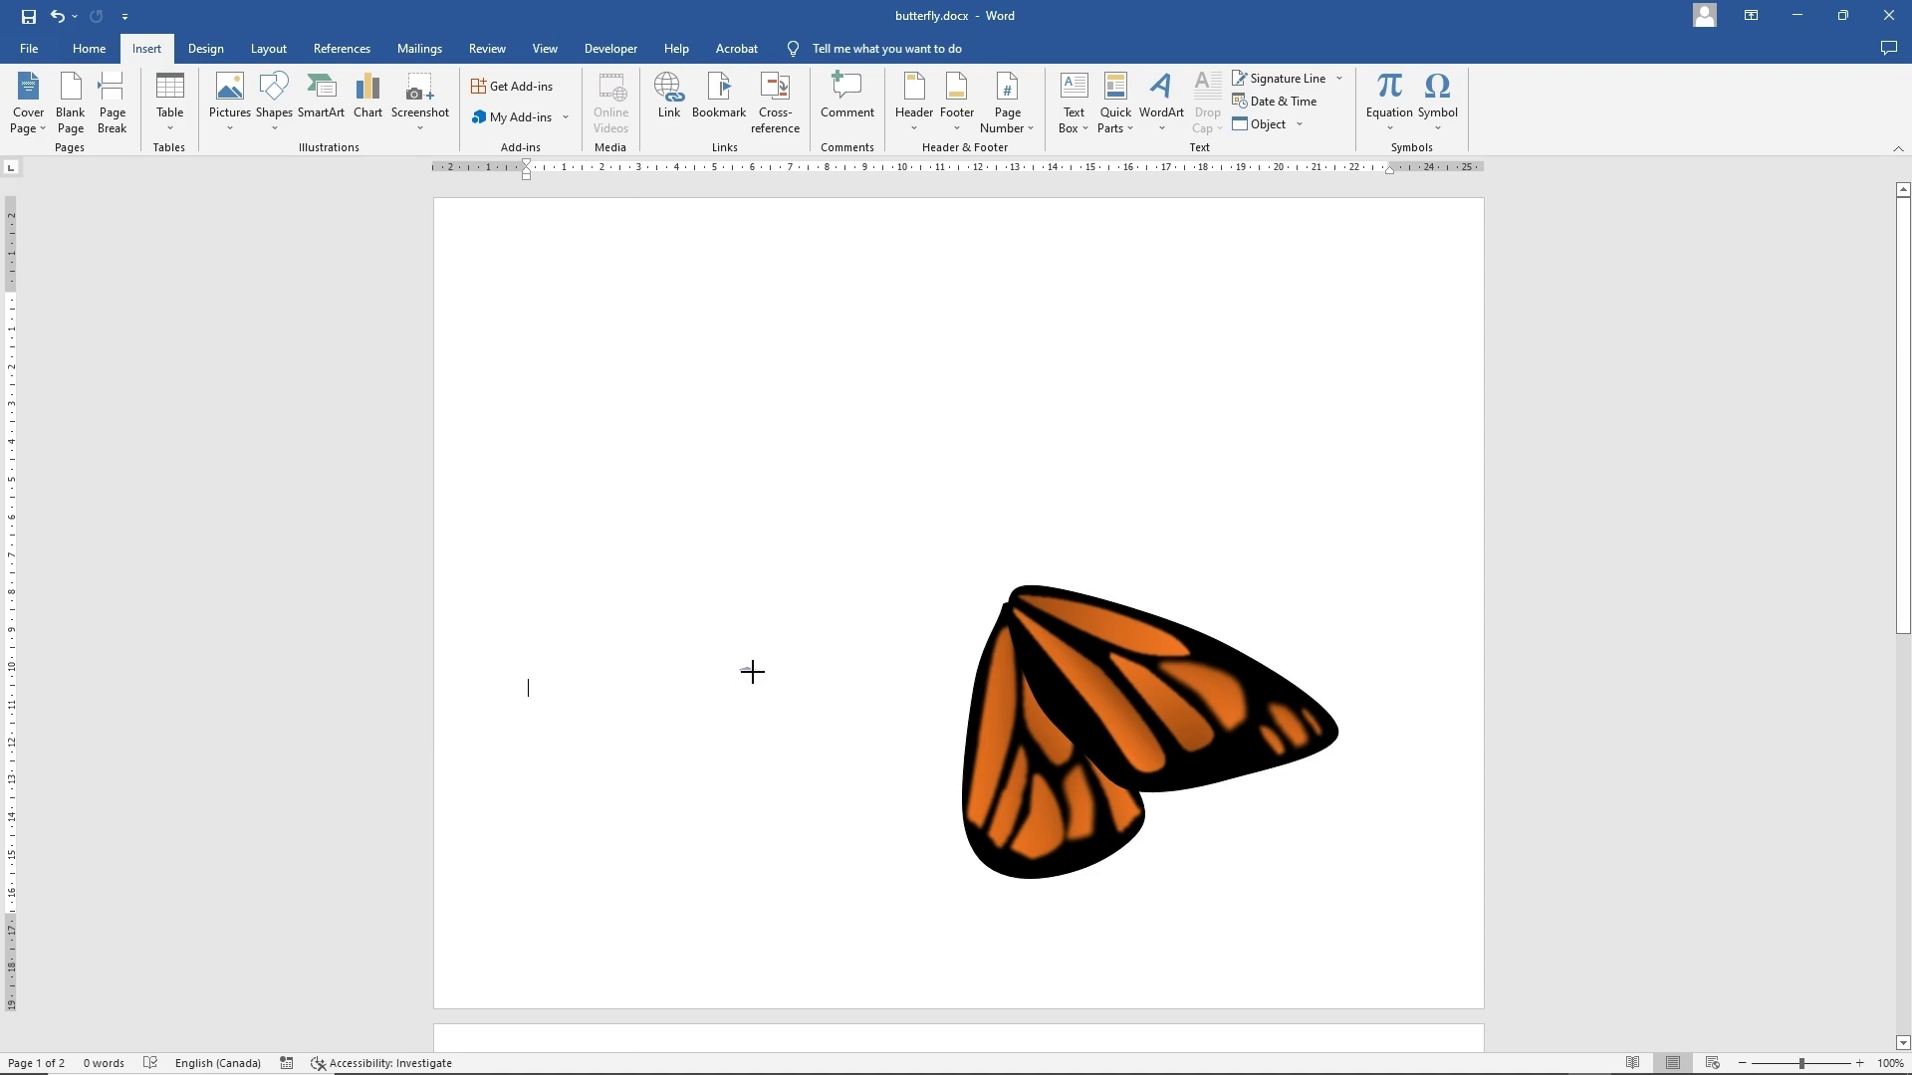
left_click_drag(749, 672, 737, 666)
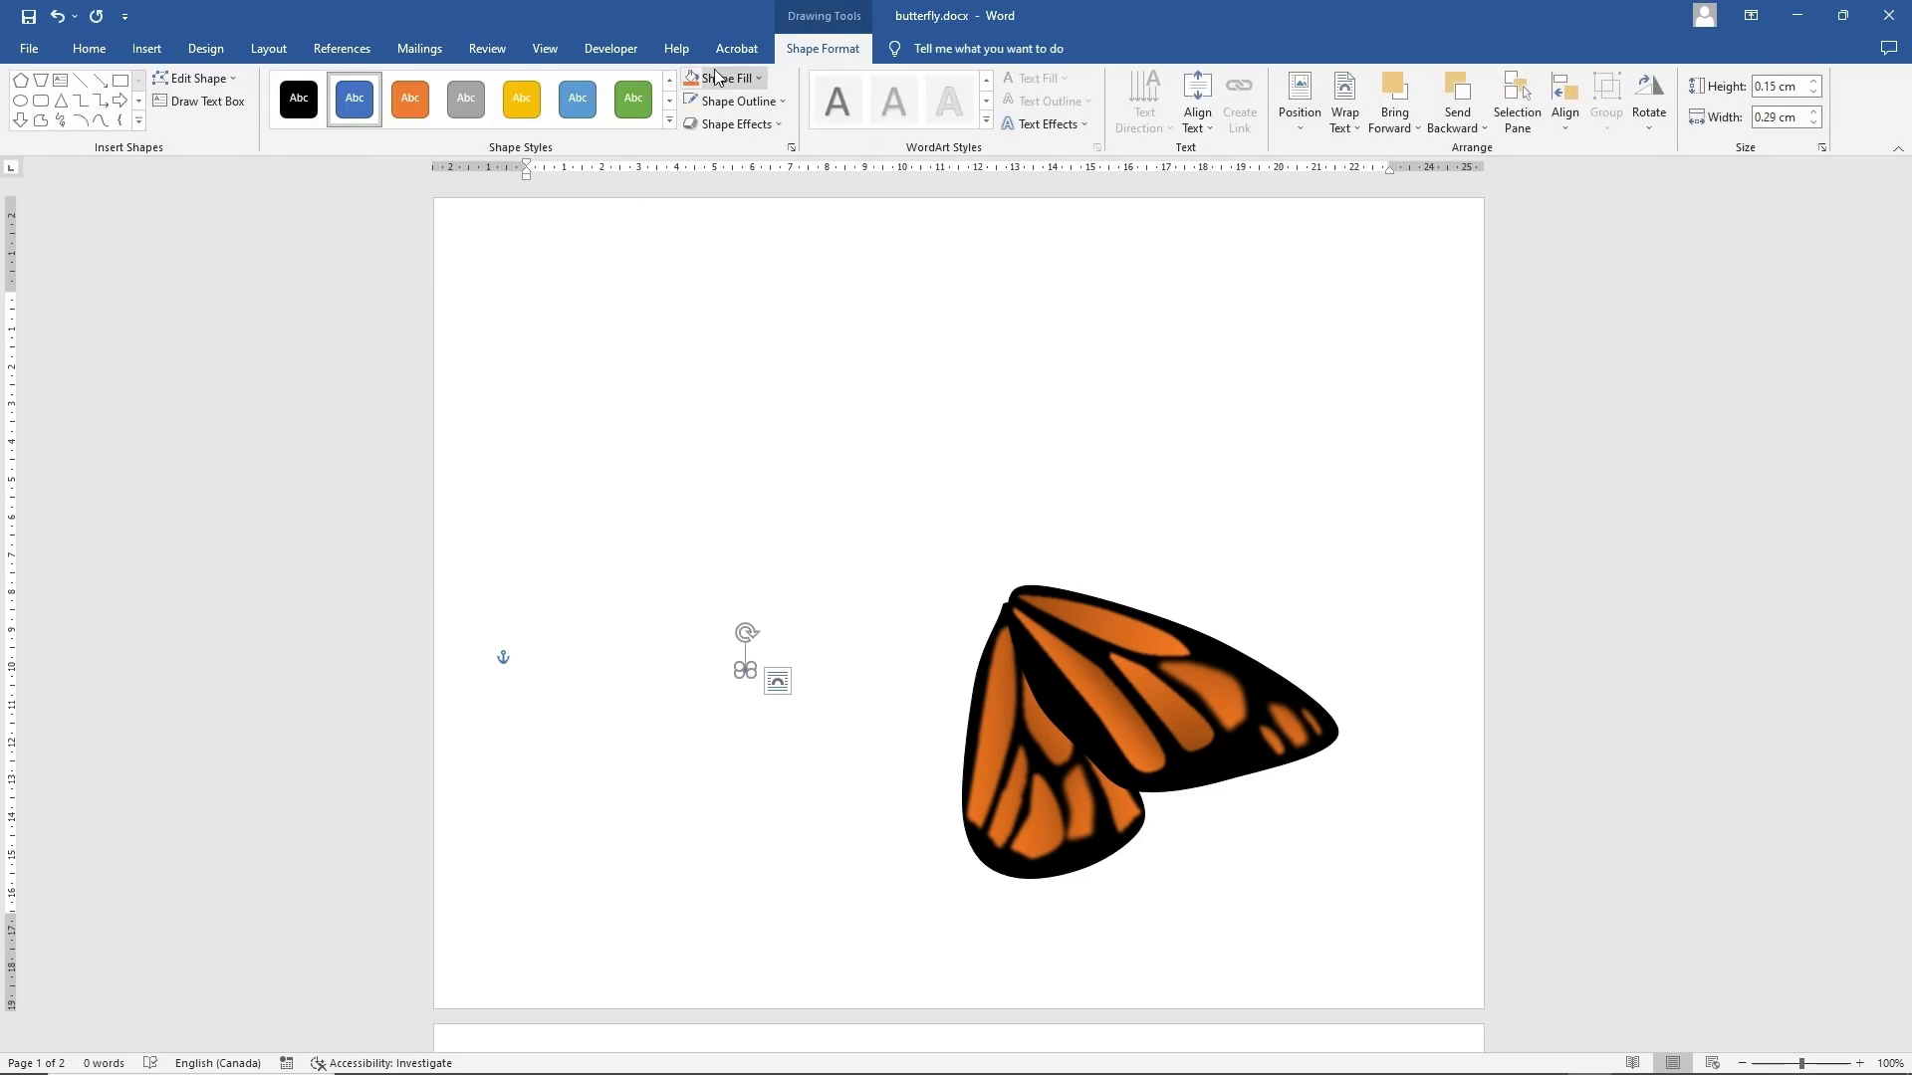
left_click(726, 80)
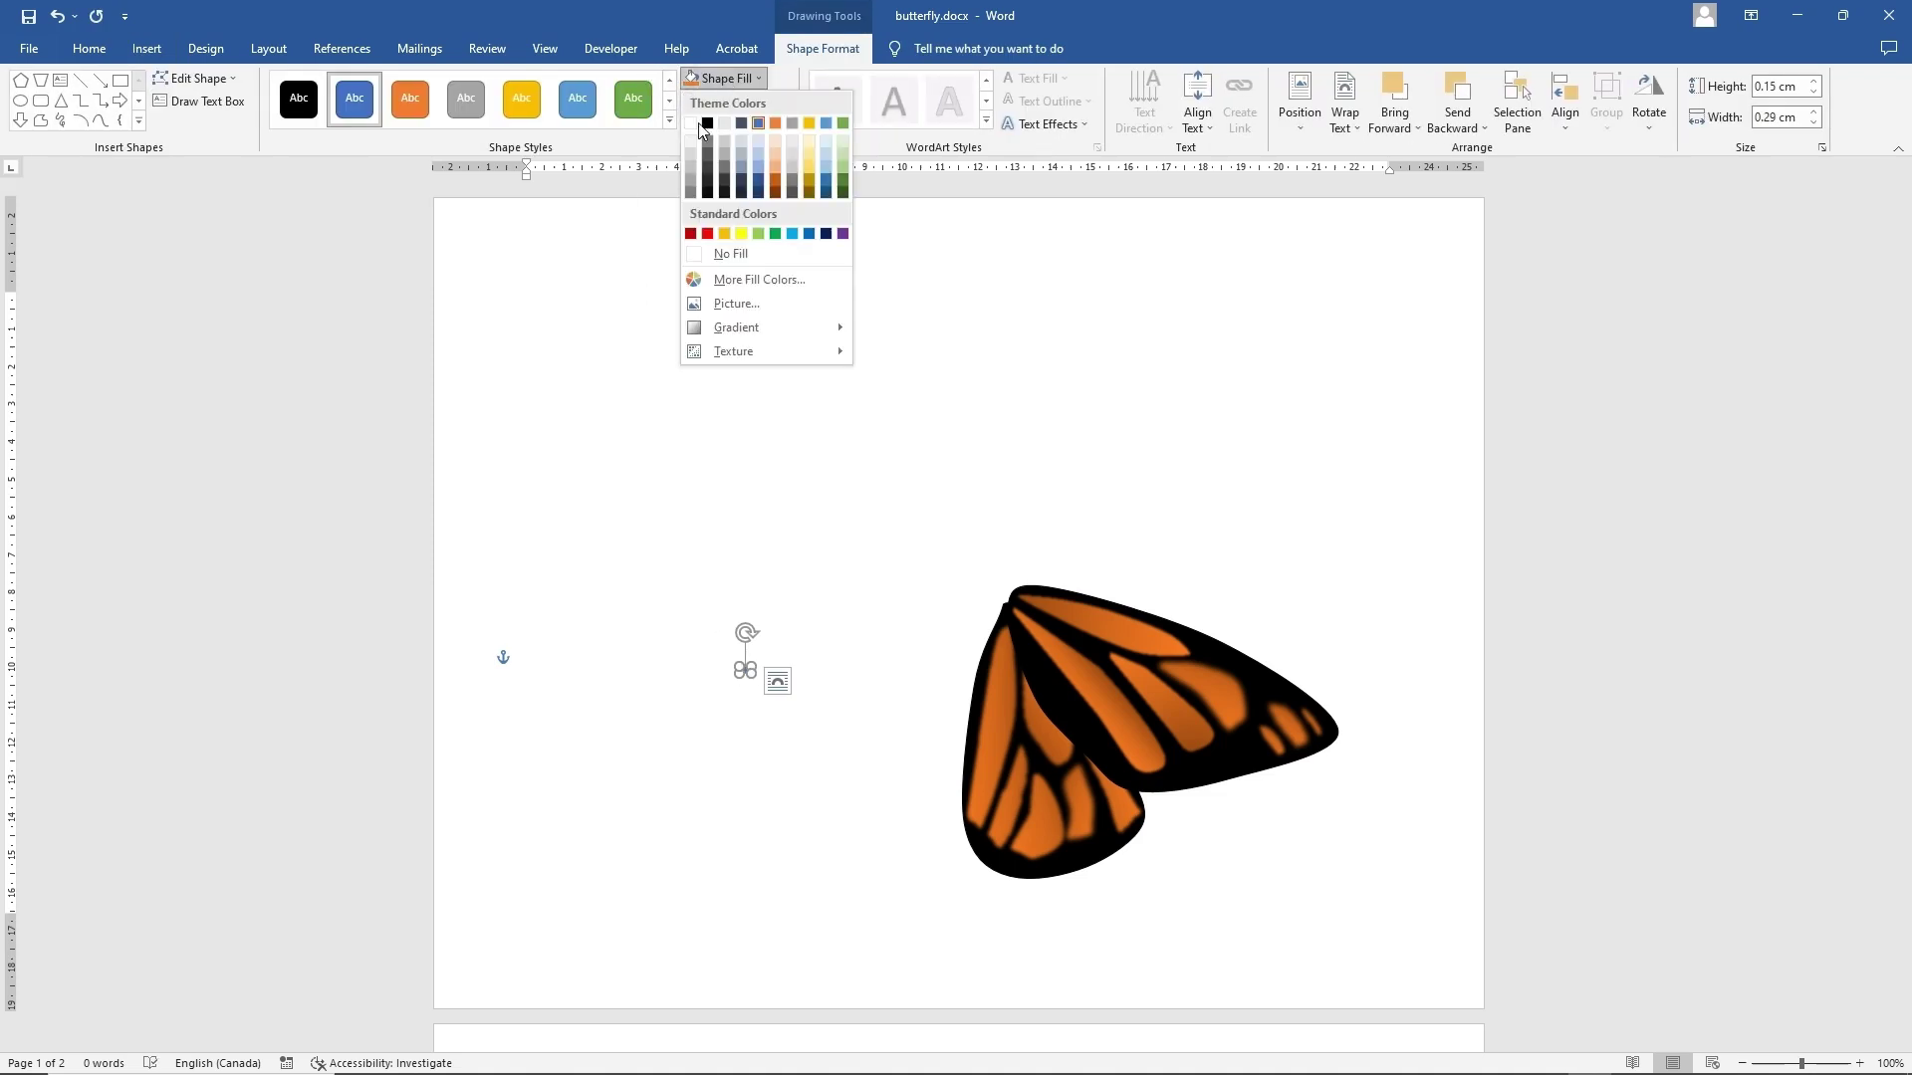
left_click(810, 139)
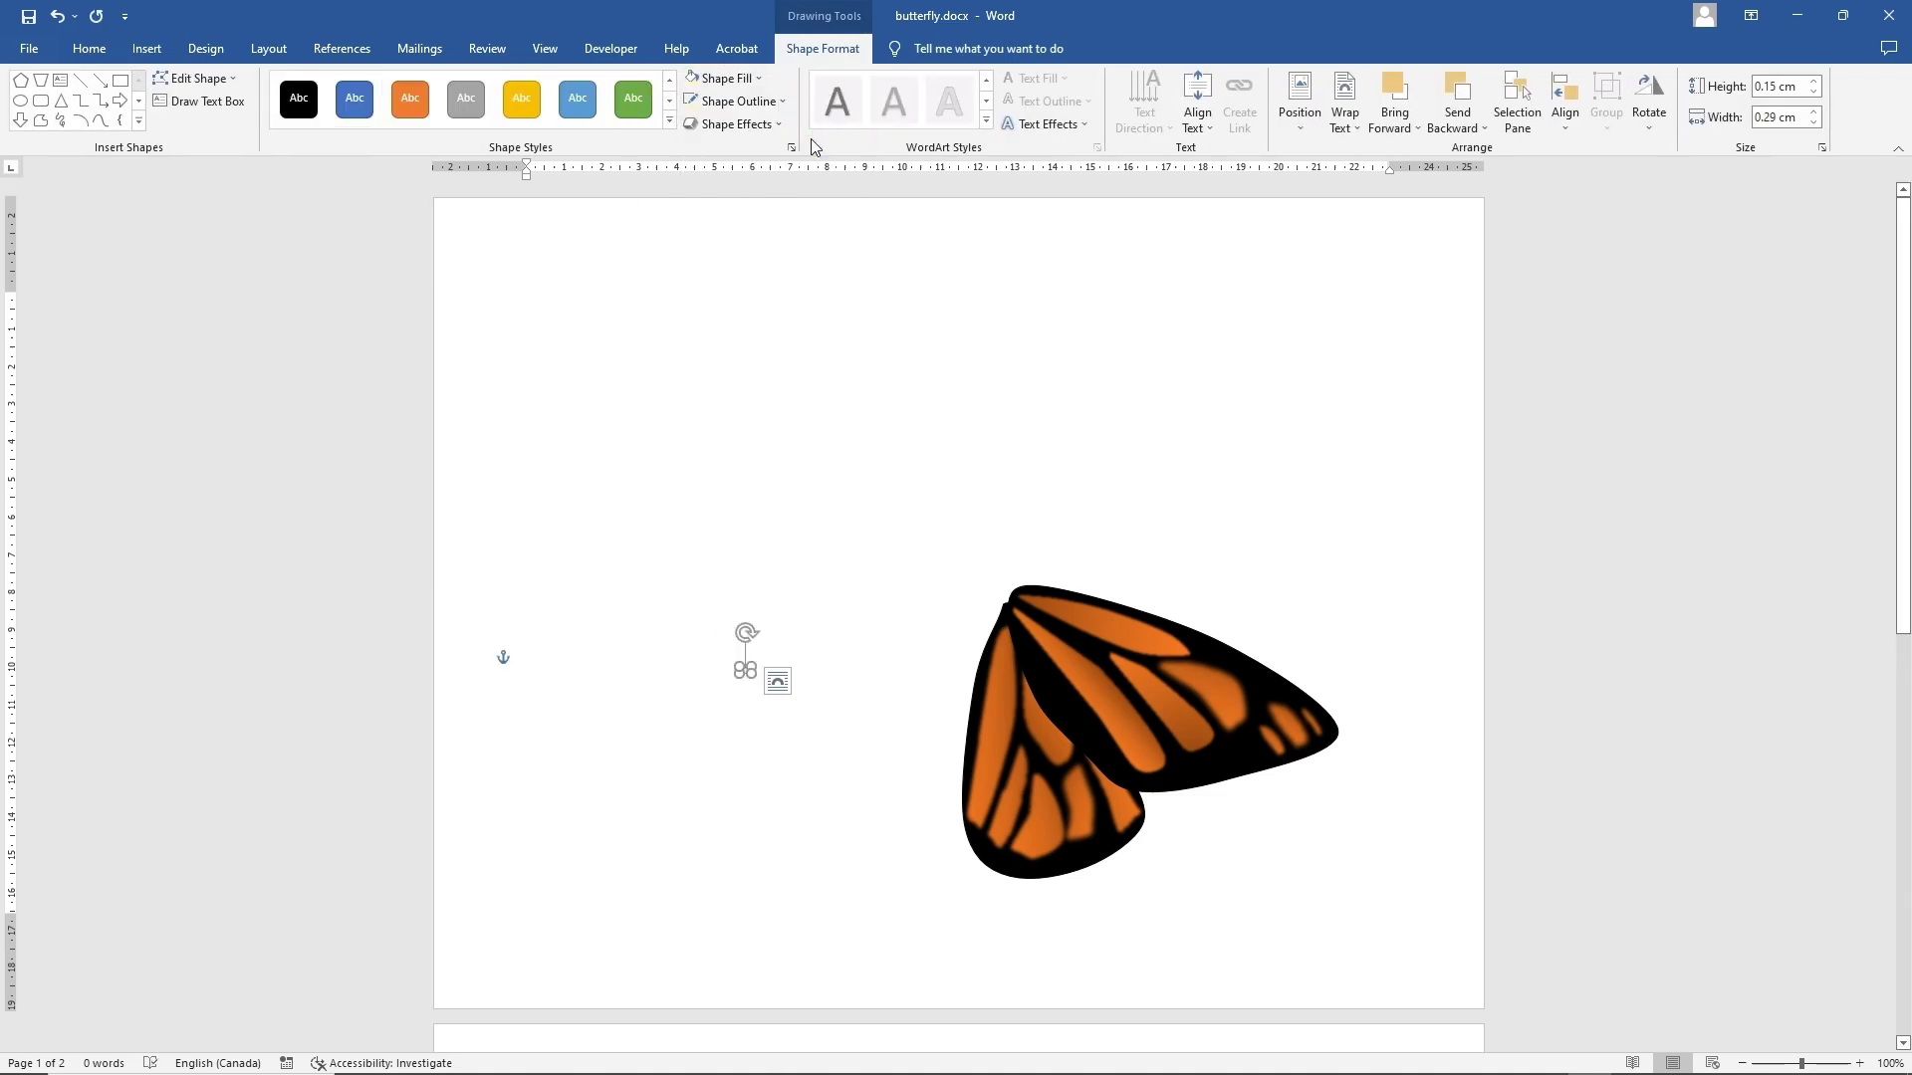
left_click(737, 101)
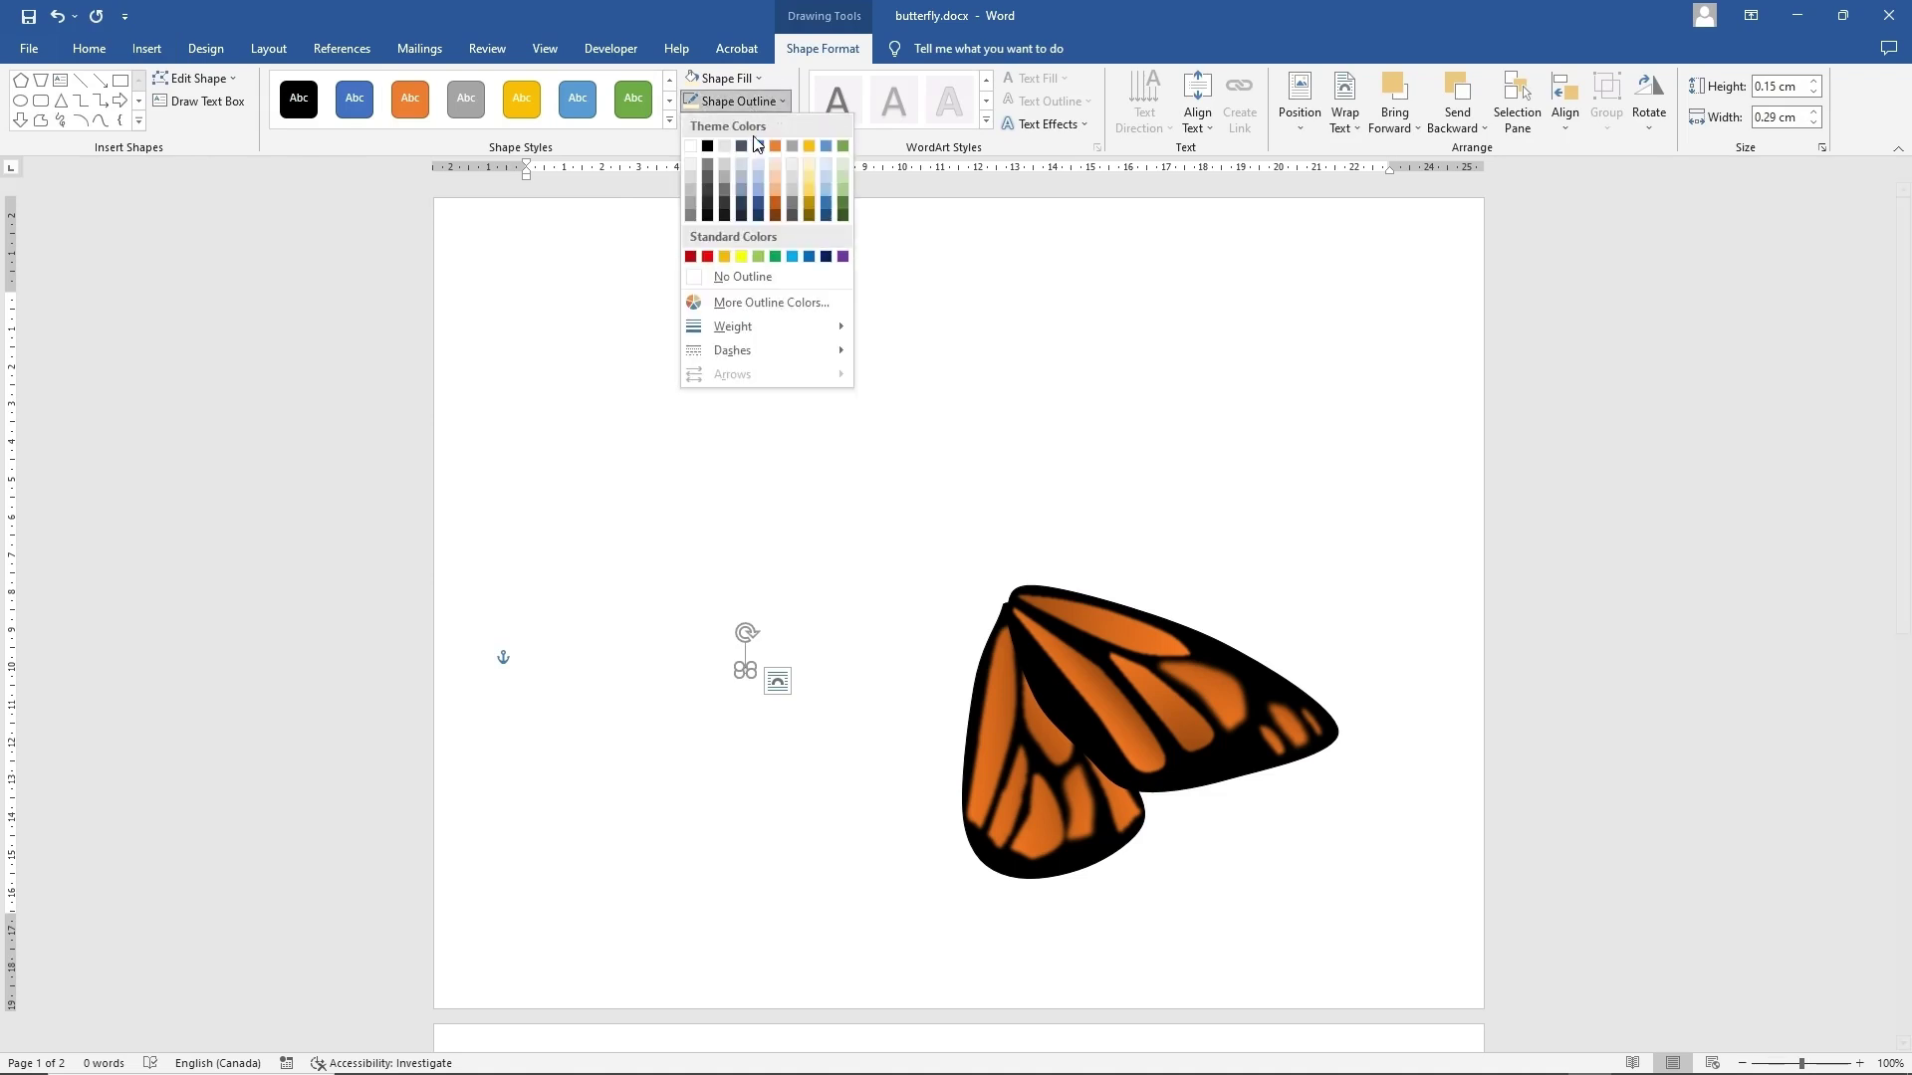
left_click(742, 275)
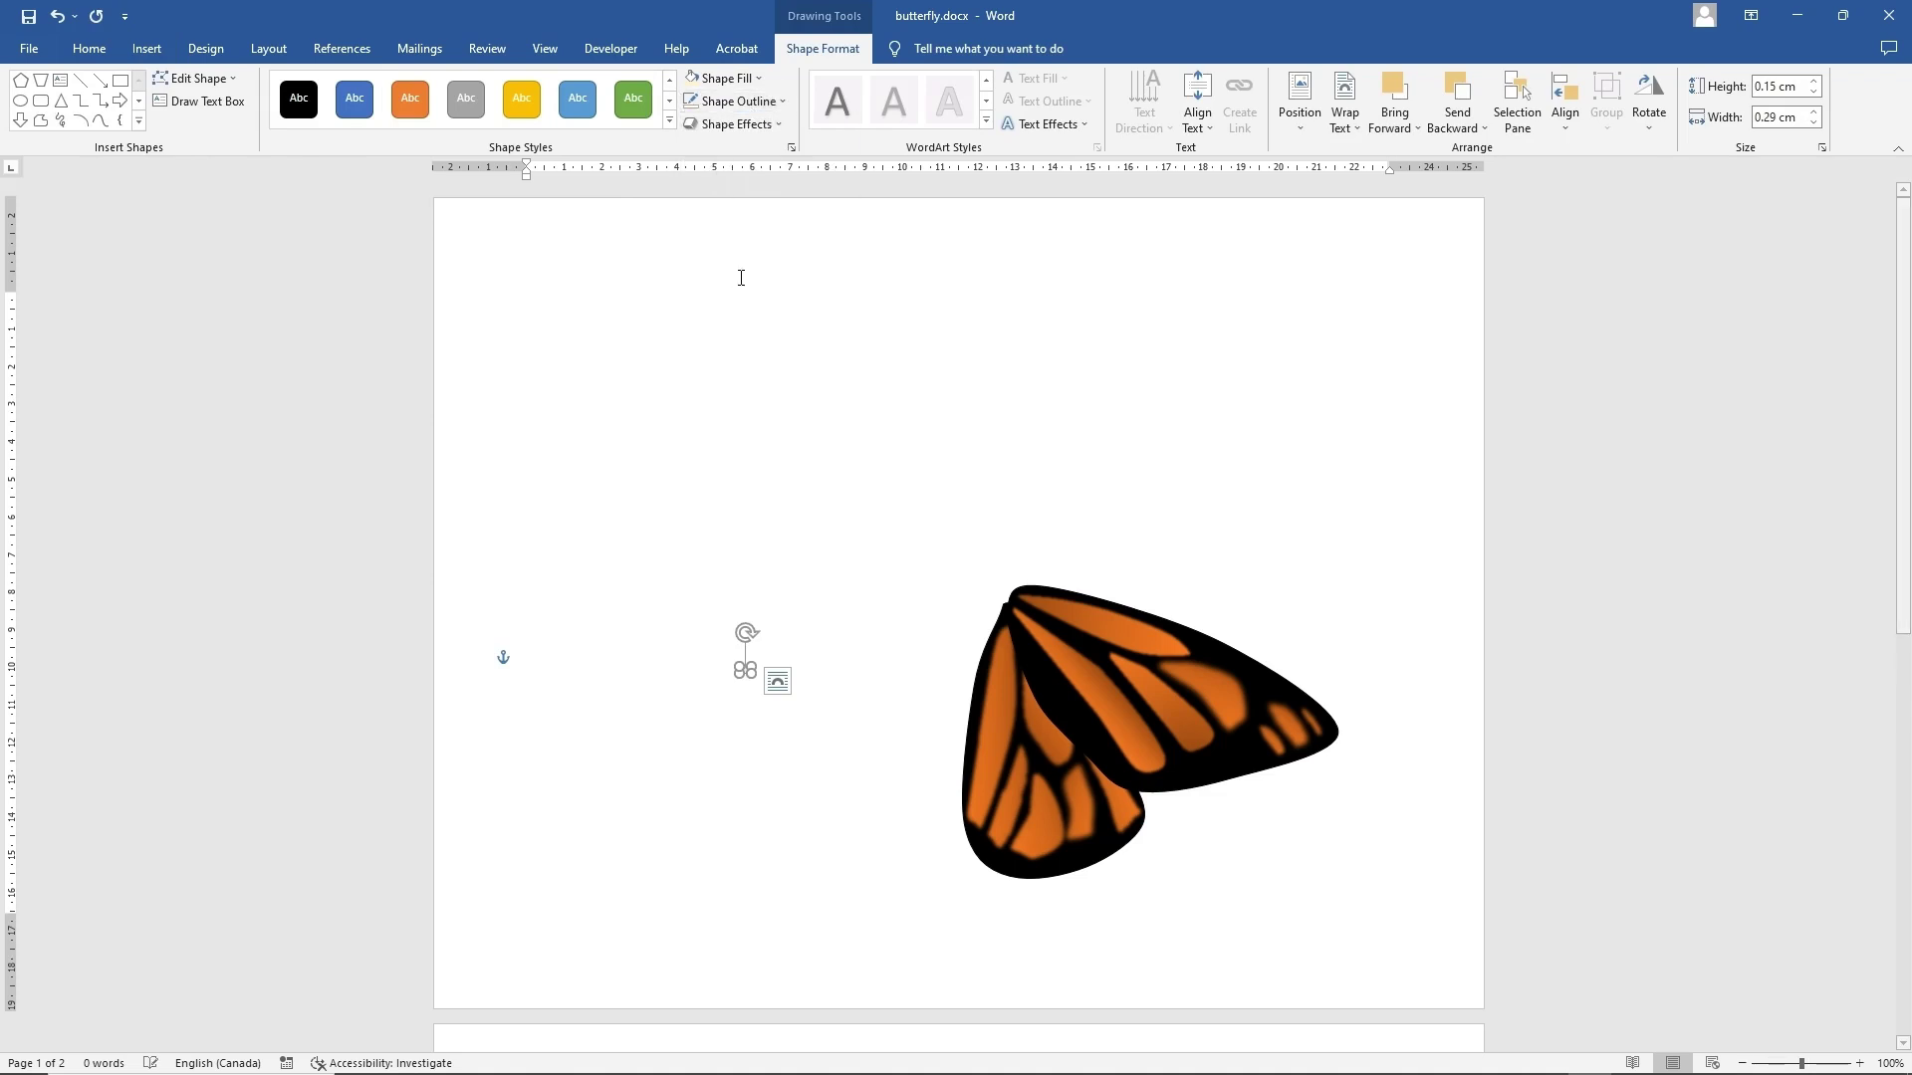
- Move the small light gold pentagon onto the black lower edge of the large wing
left_click(834, 680)
left_click(745, 669)
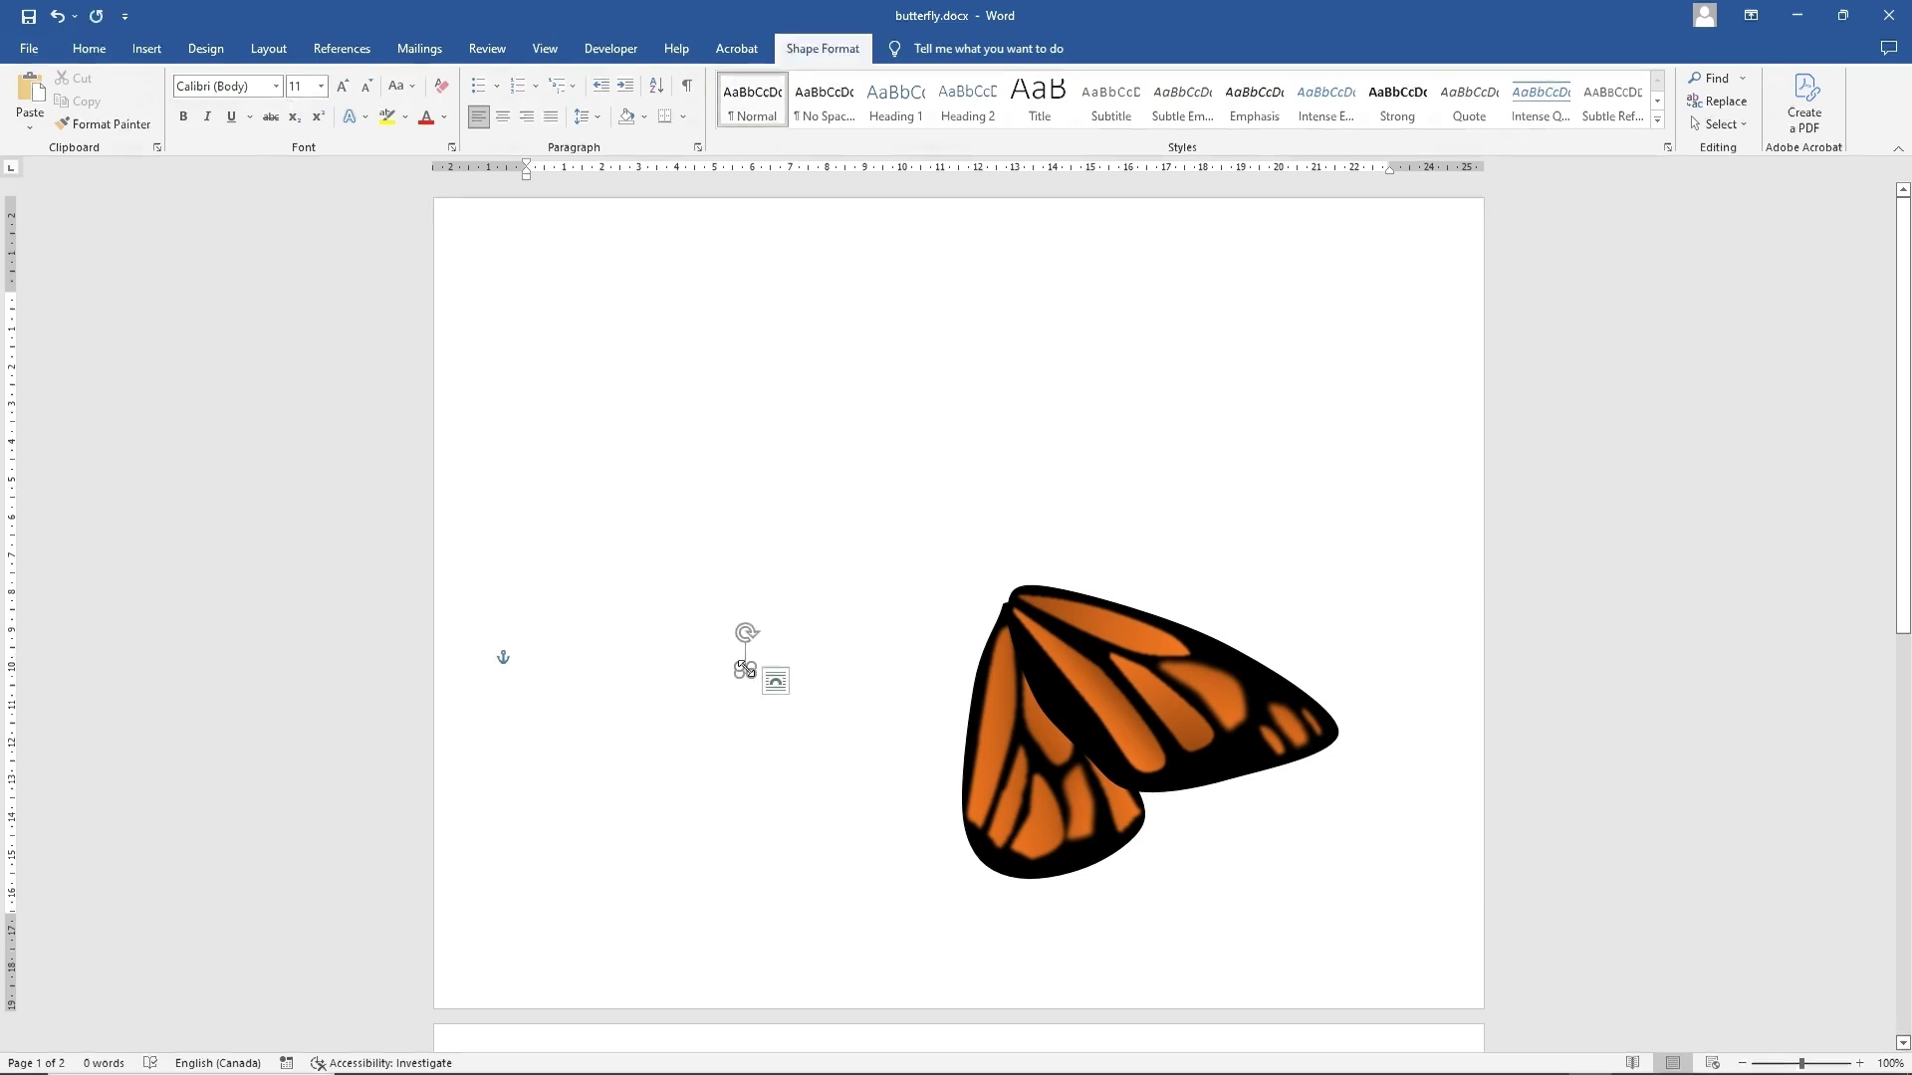
left_click(751, 694)
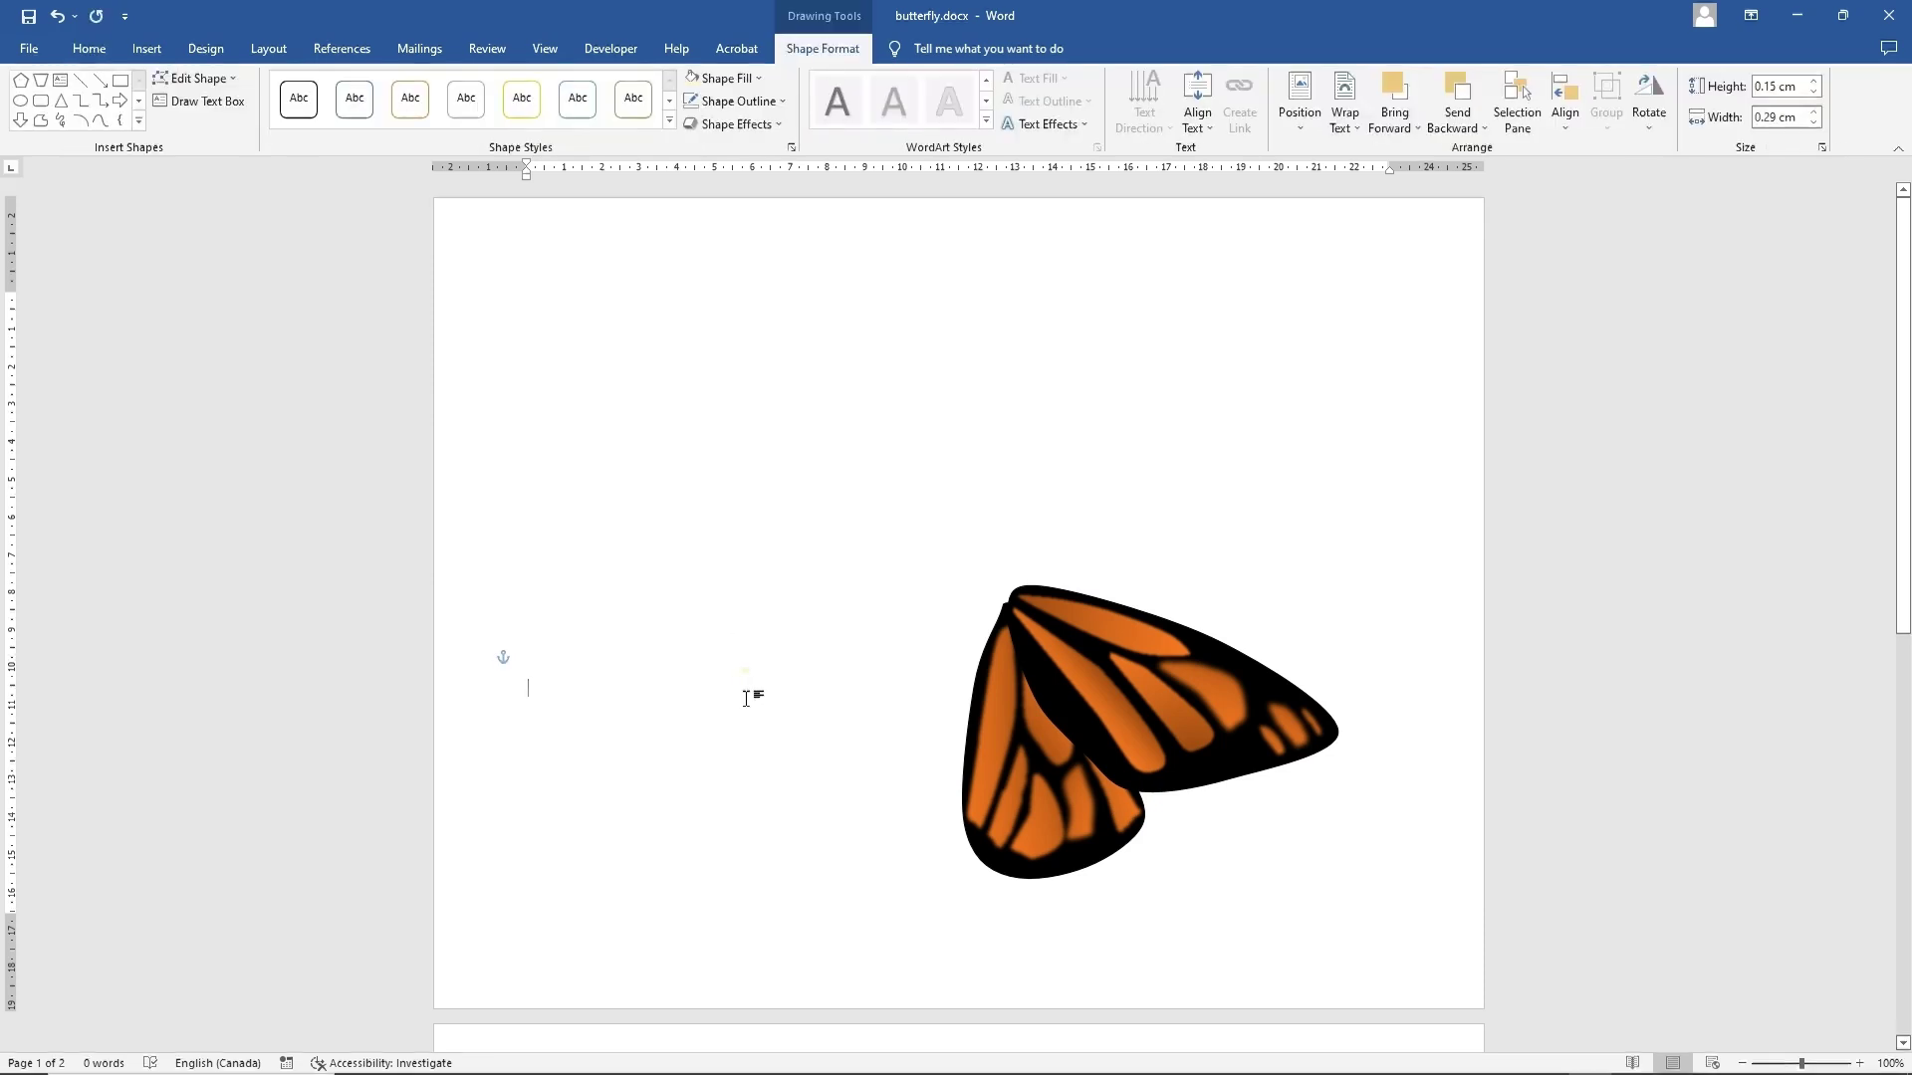
left_click(745, 669)
left_click_drag(747, 670, 1228, 767)
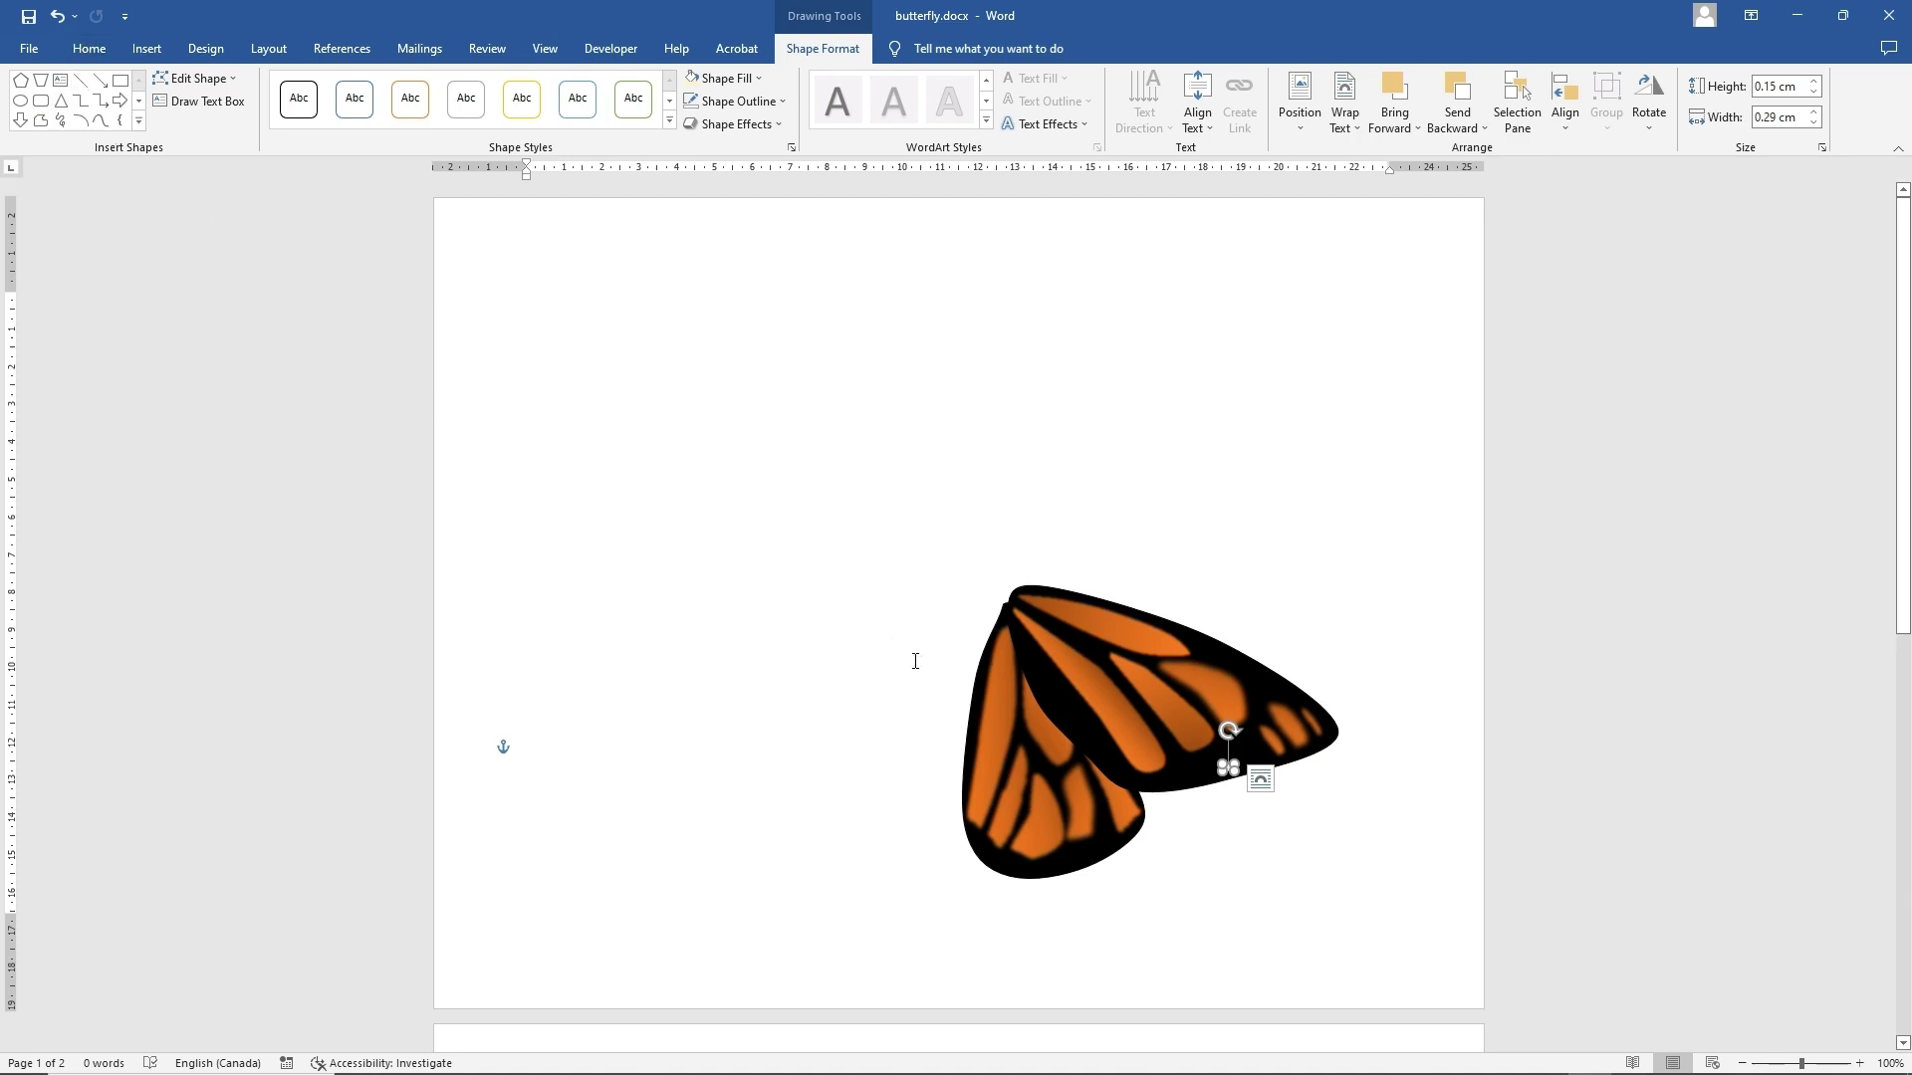
- Copy the small pentagon and paste six copies of it
left_click(89, 49)
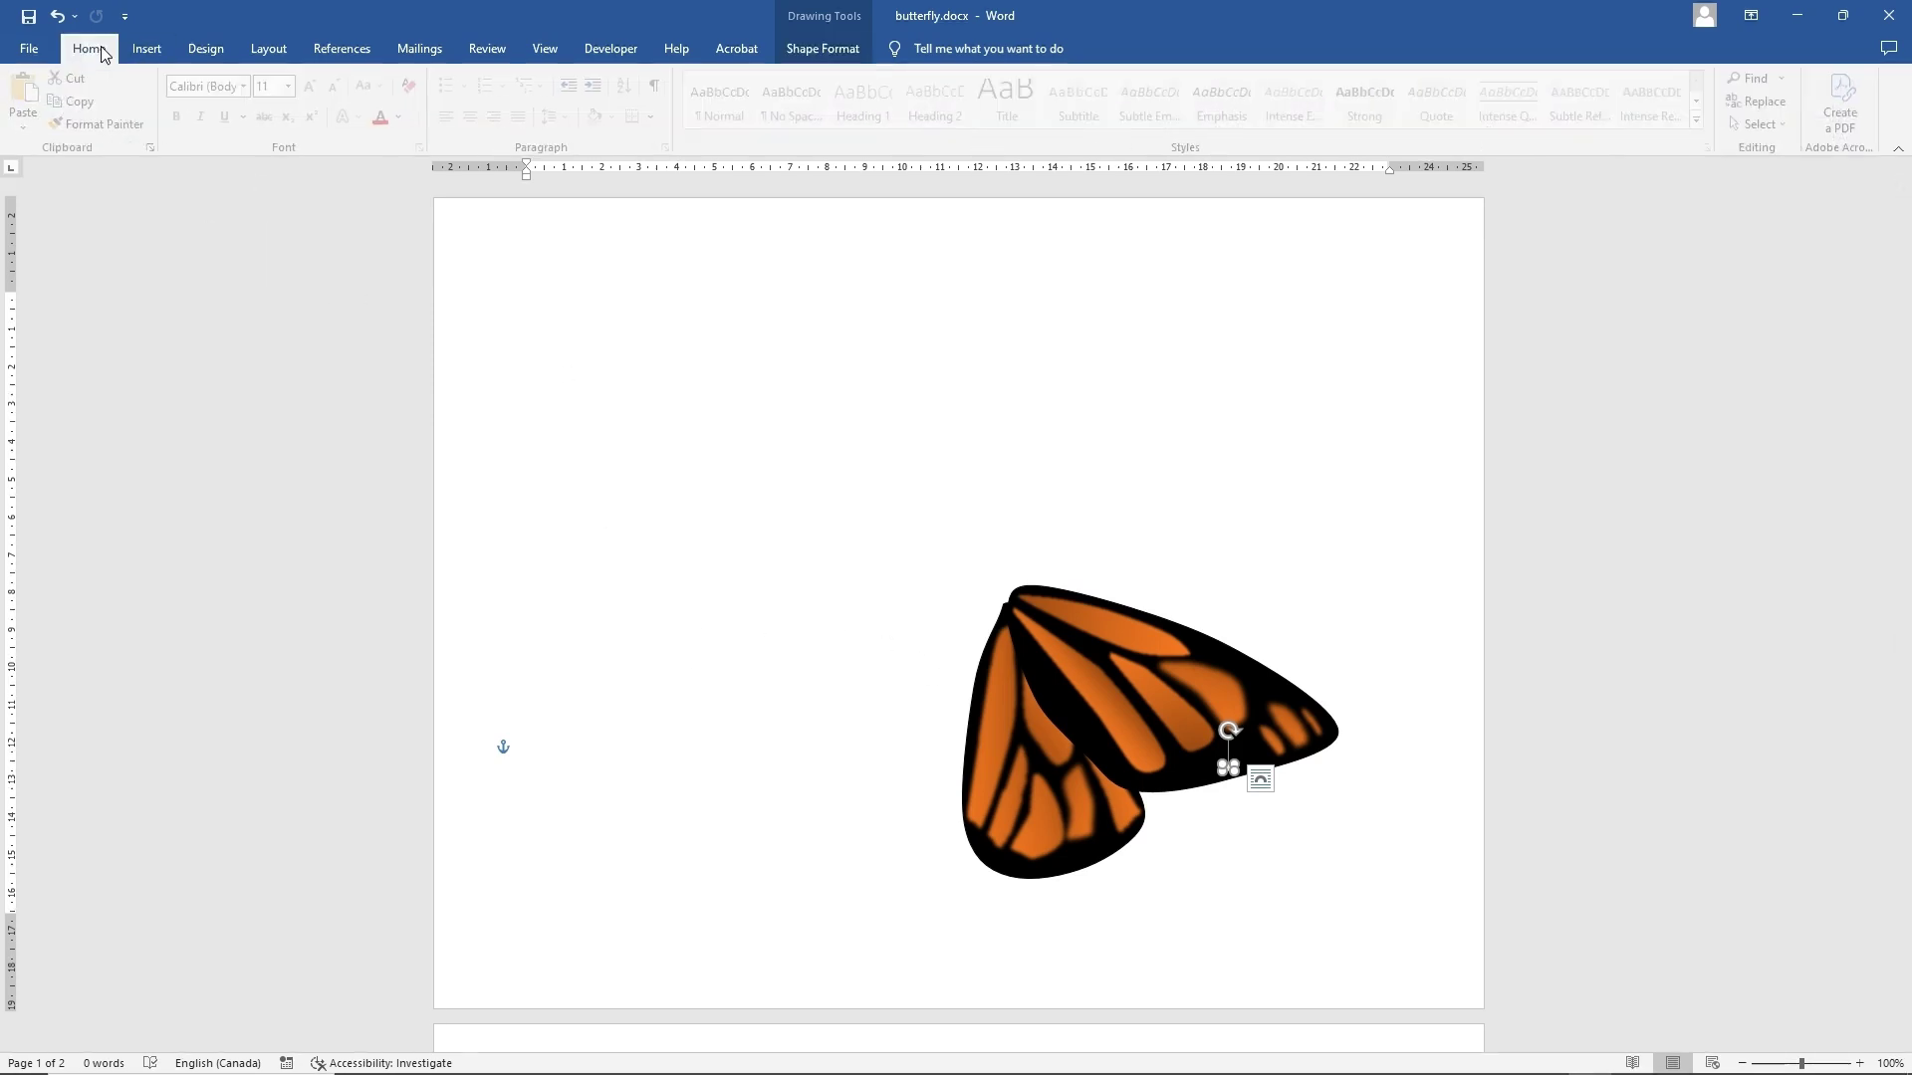
left_click(105, 102)
left_click(31, 95)
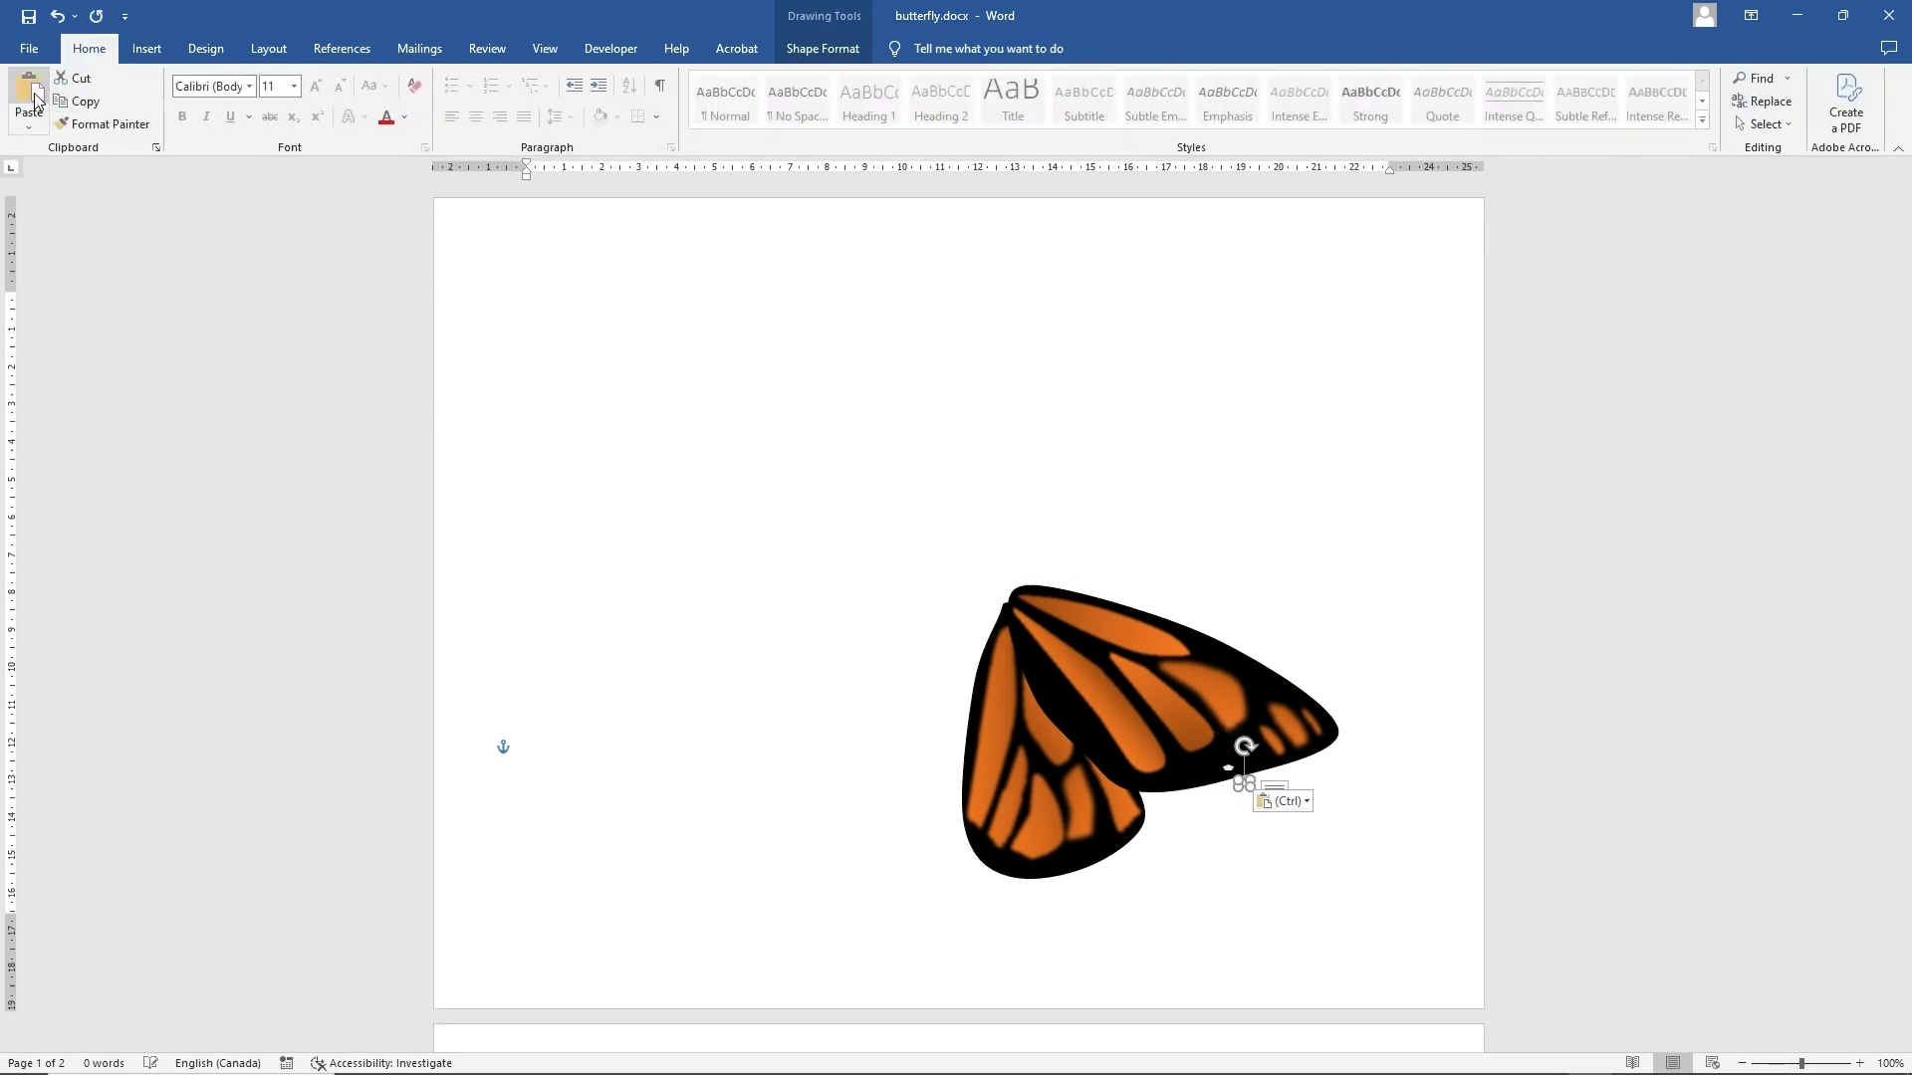
left_click(33, 96)
left_click(33, 97)
left_click(32, 97)
left_click(33, 96)
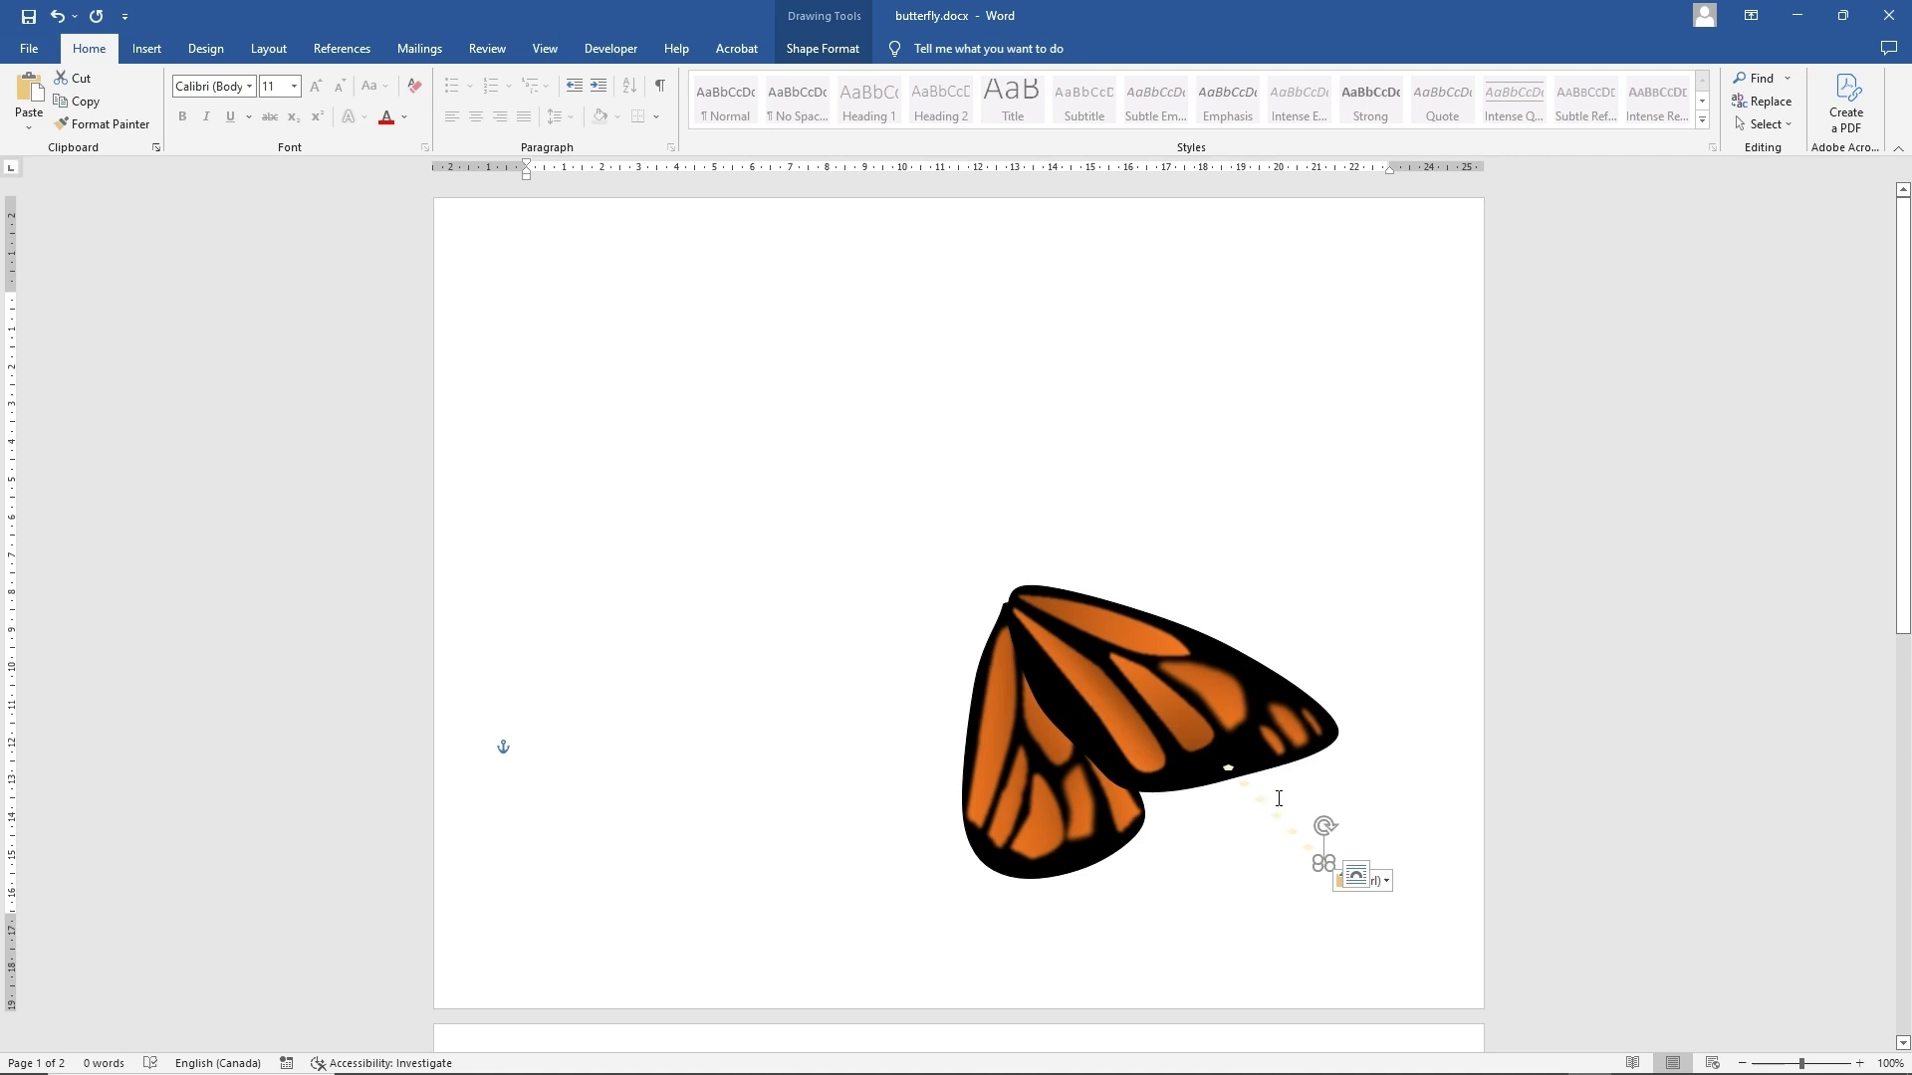
- Select three alternate pentagon copies and set their width to 0.18 cm
left_click(1244, 787)
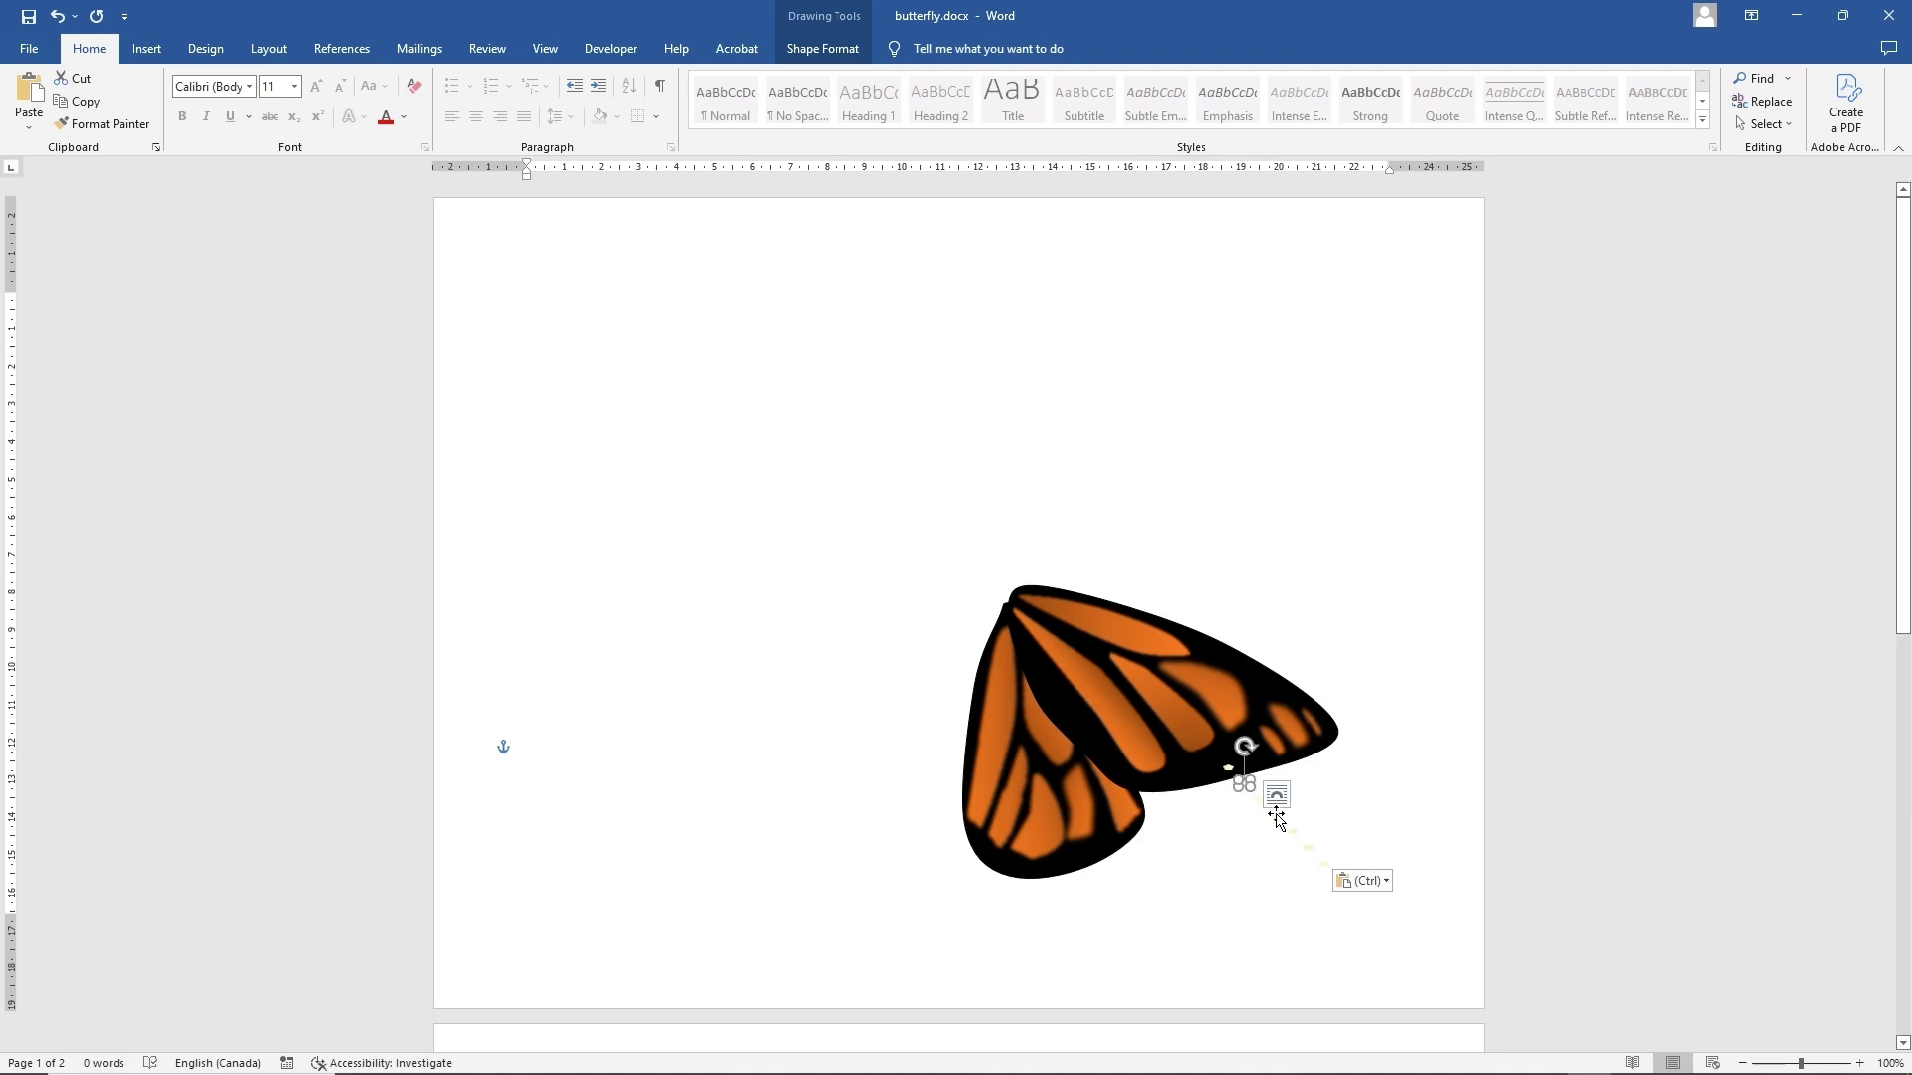
left_click(1275, 816, "shift")
left_click(1308, 847, "shift")
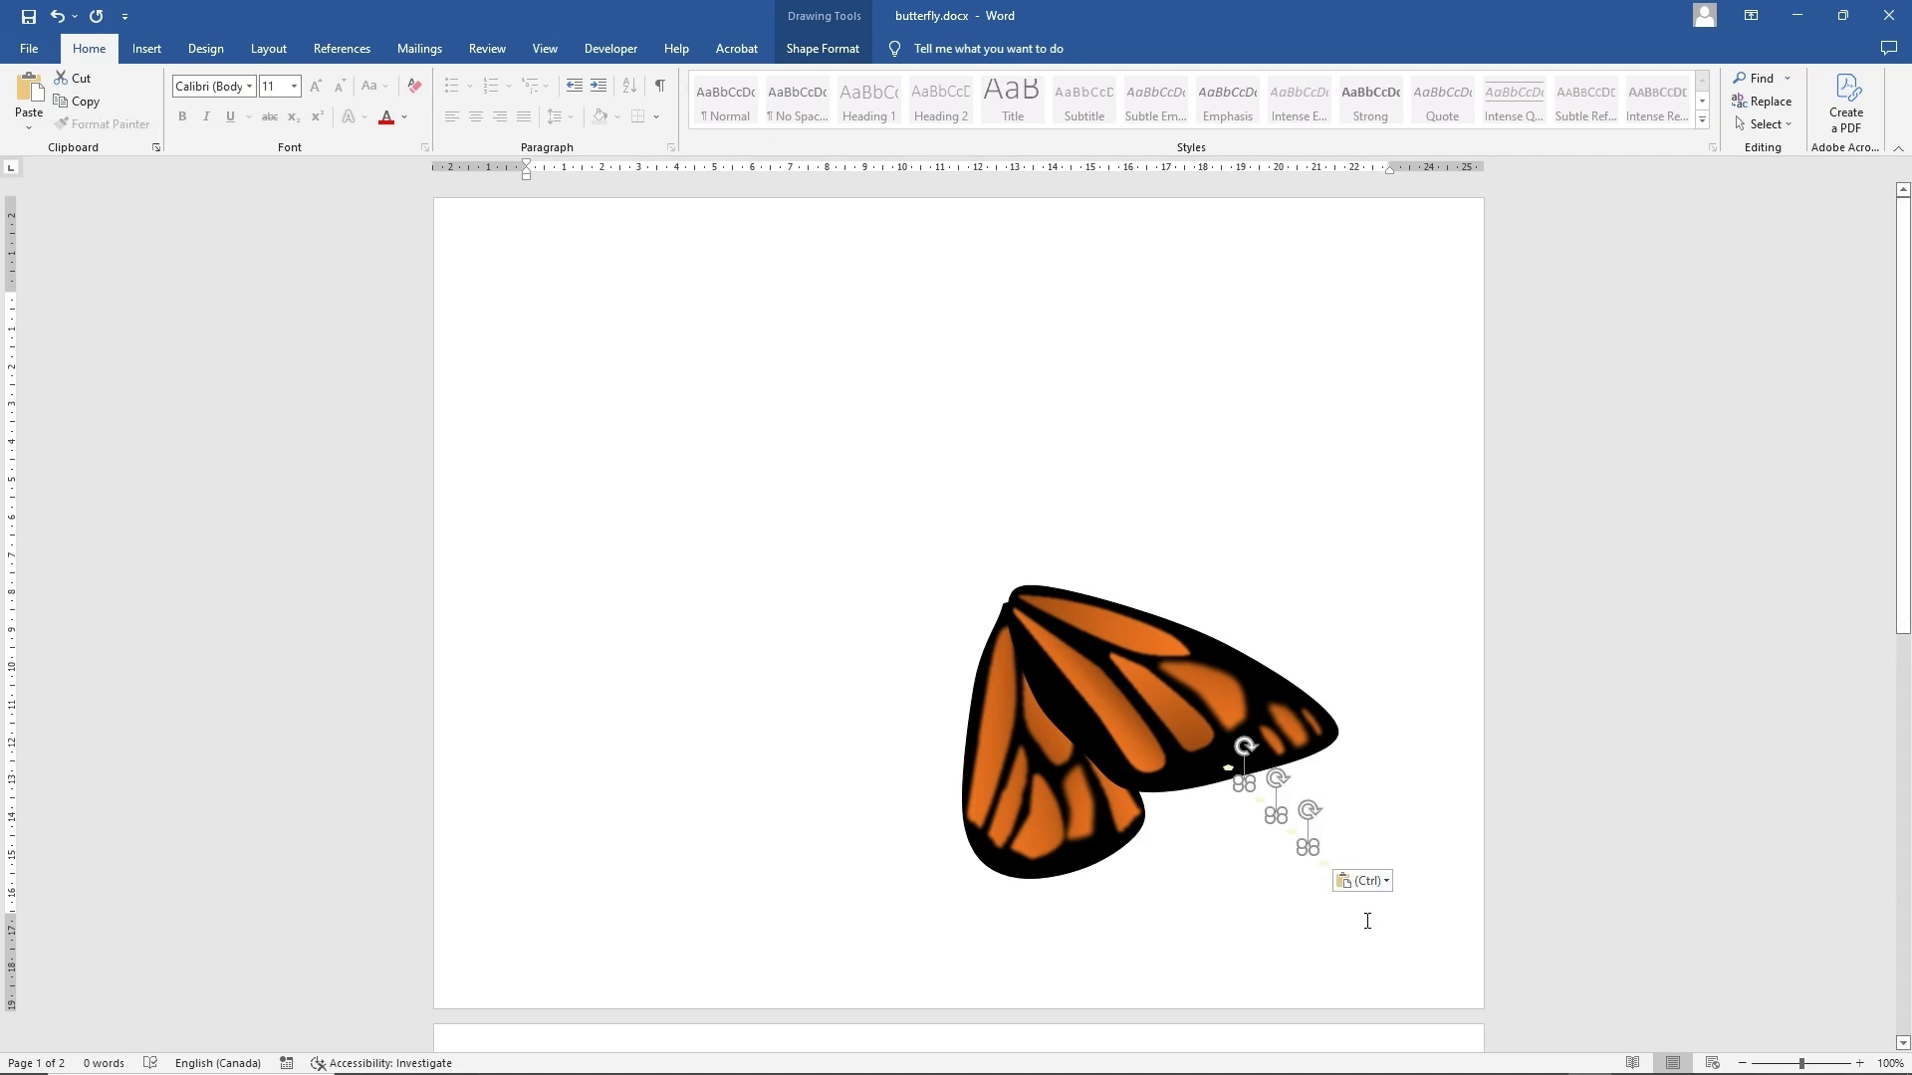
left_click(814, 47)
left_click(1781, 117)
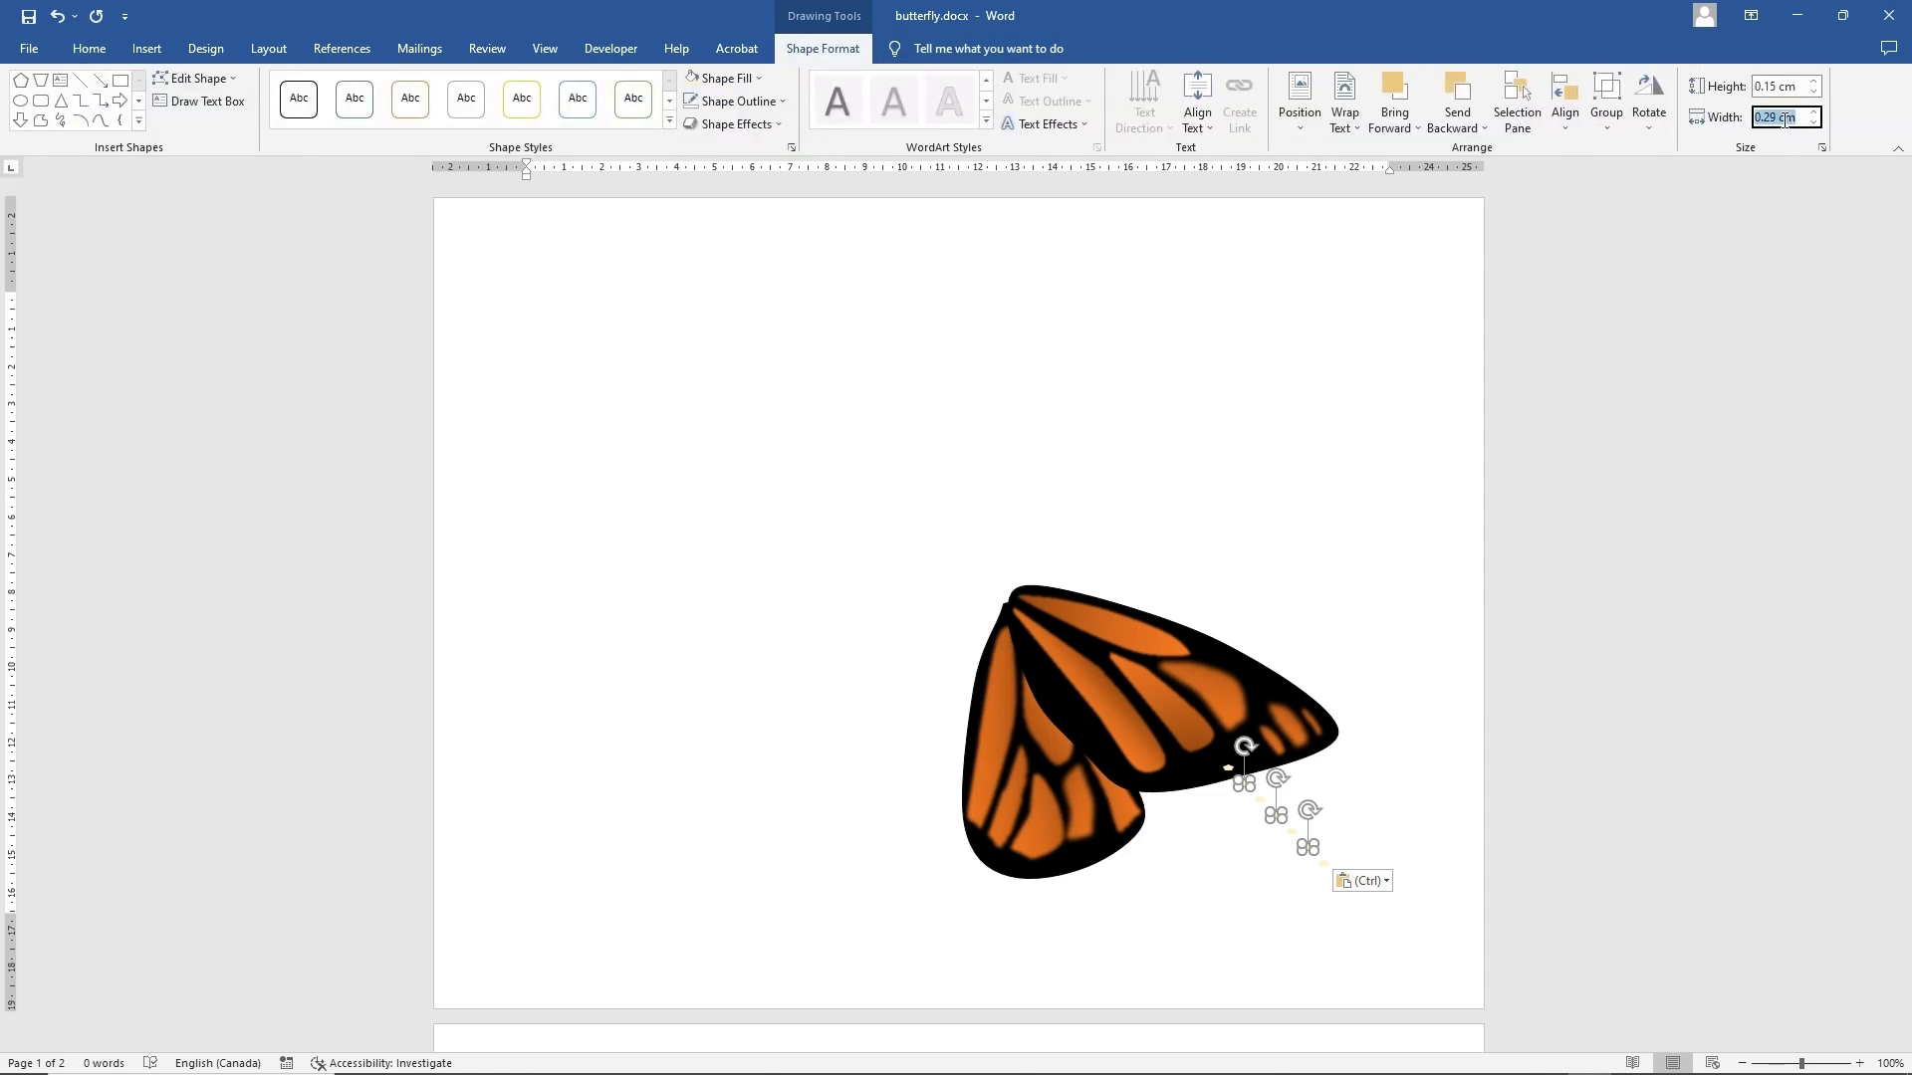
key("BackSpace")
type(".18")
key("Return")
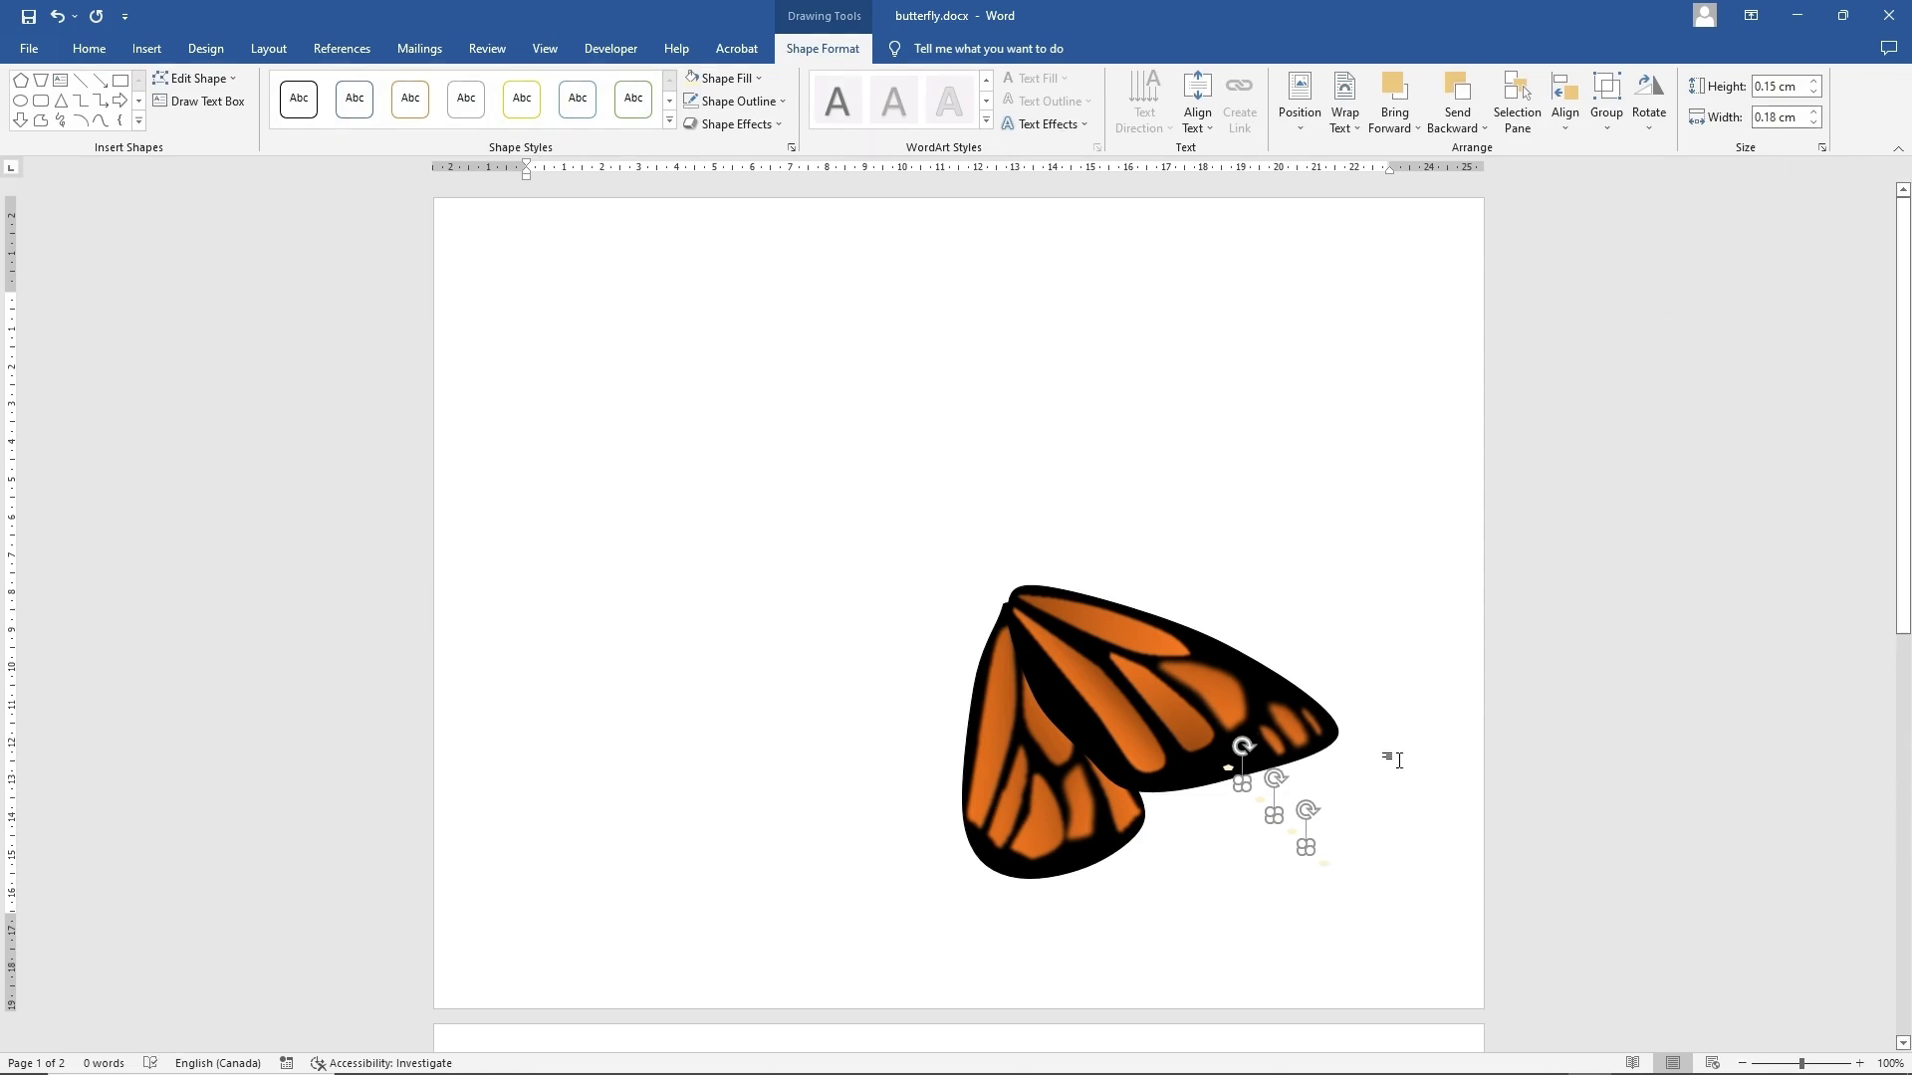
- Arrange the small pentagons as a row of dots along the outer black edges of both wings
left_click(1338, 862)
left_click(1228, 768)
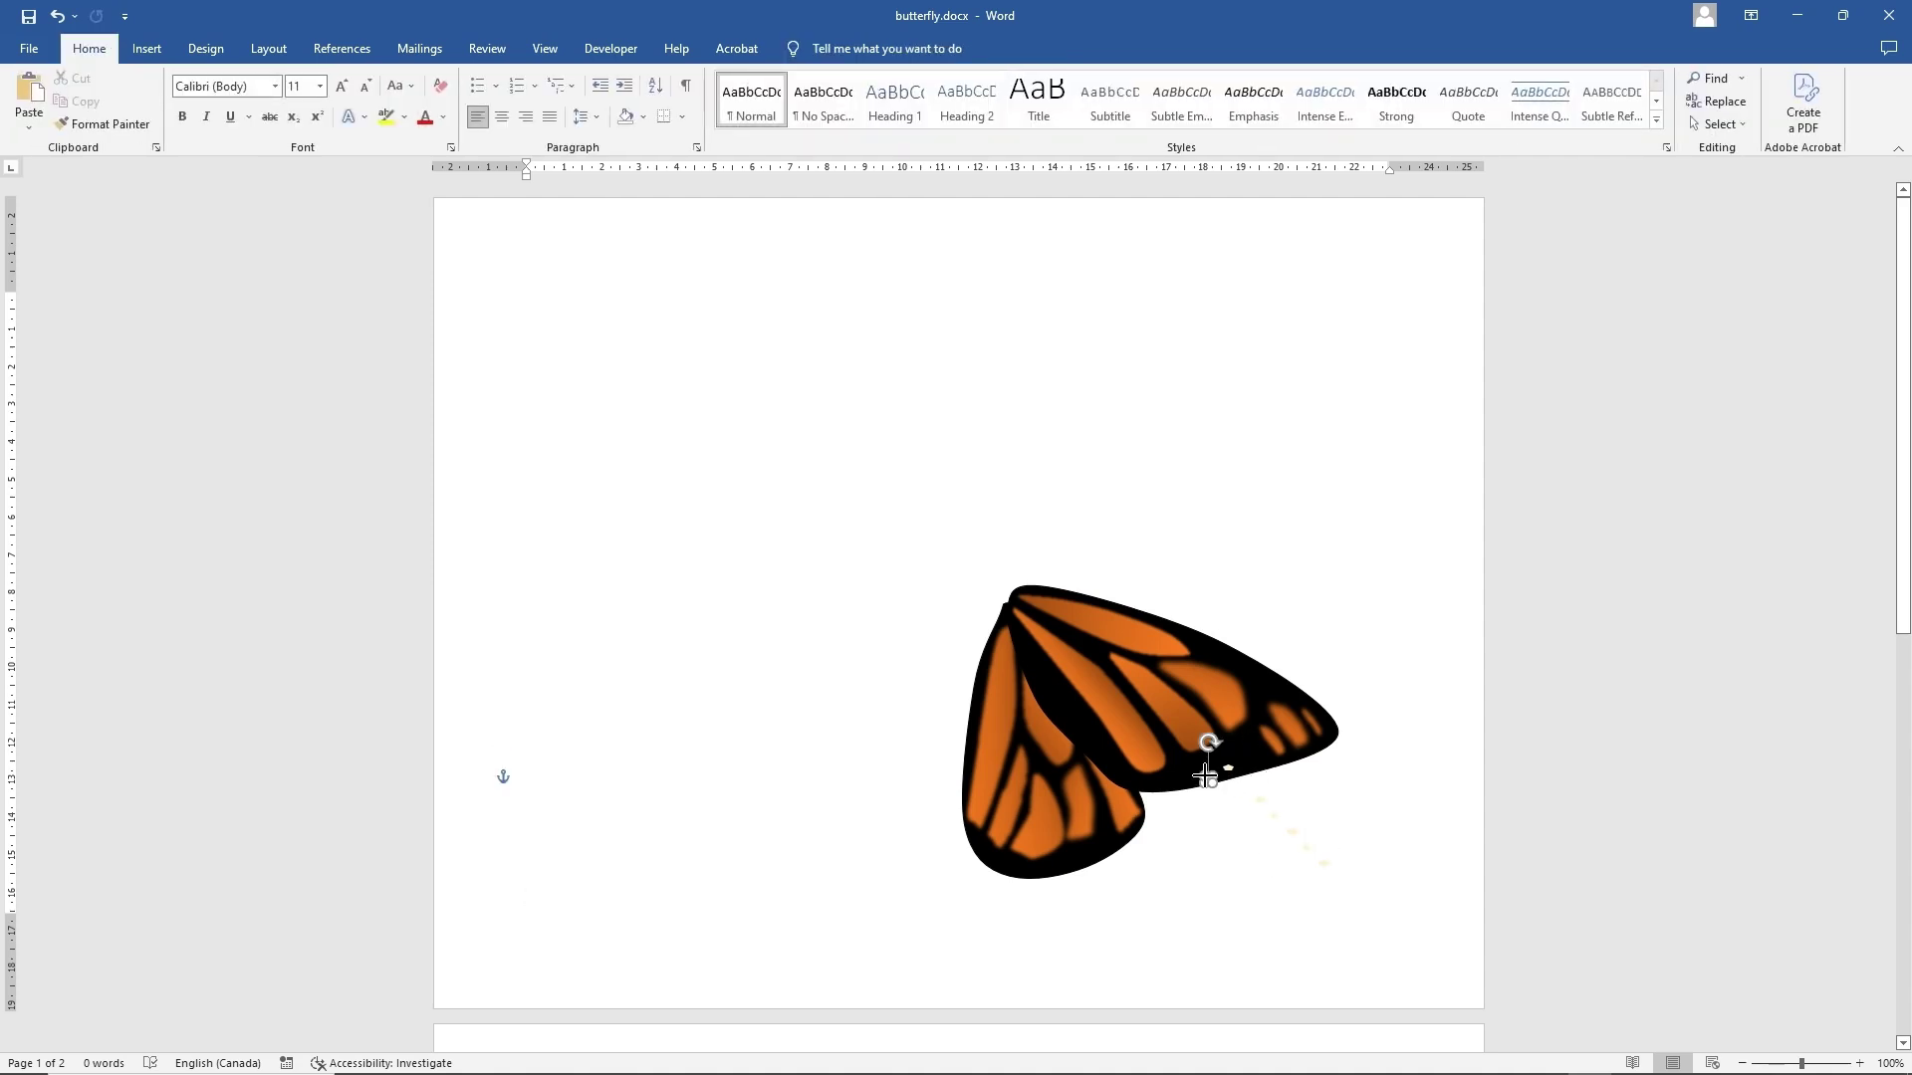
left_click_drag(1260, 798, 1265, 760)
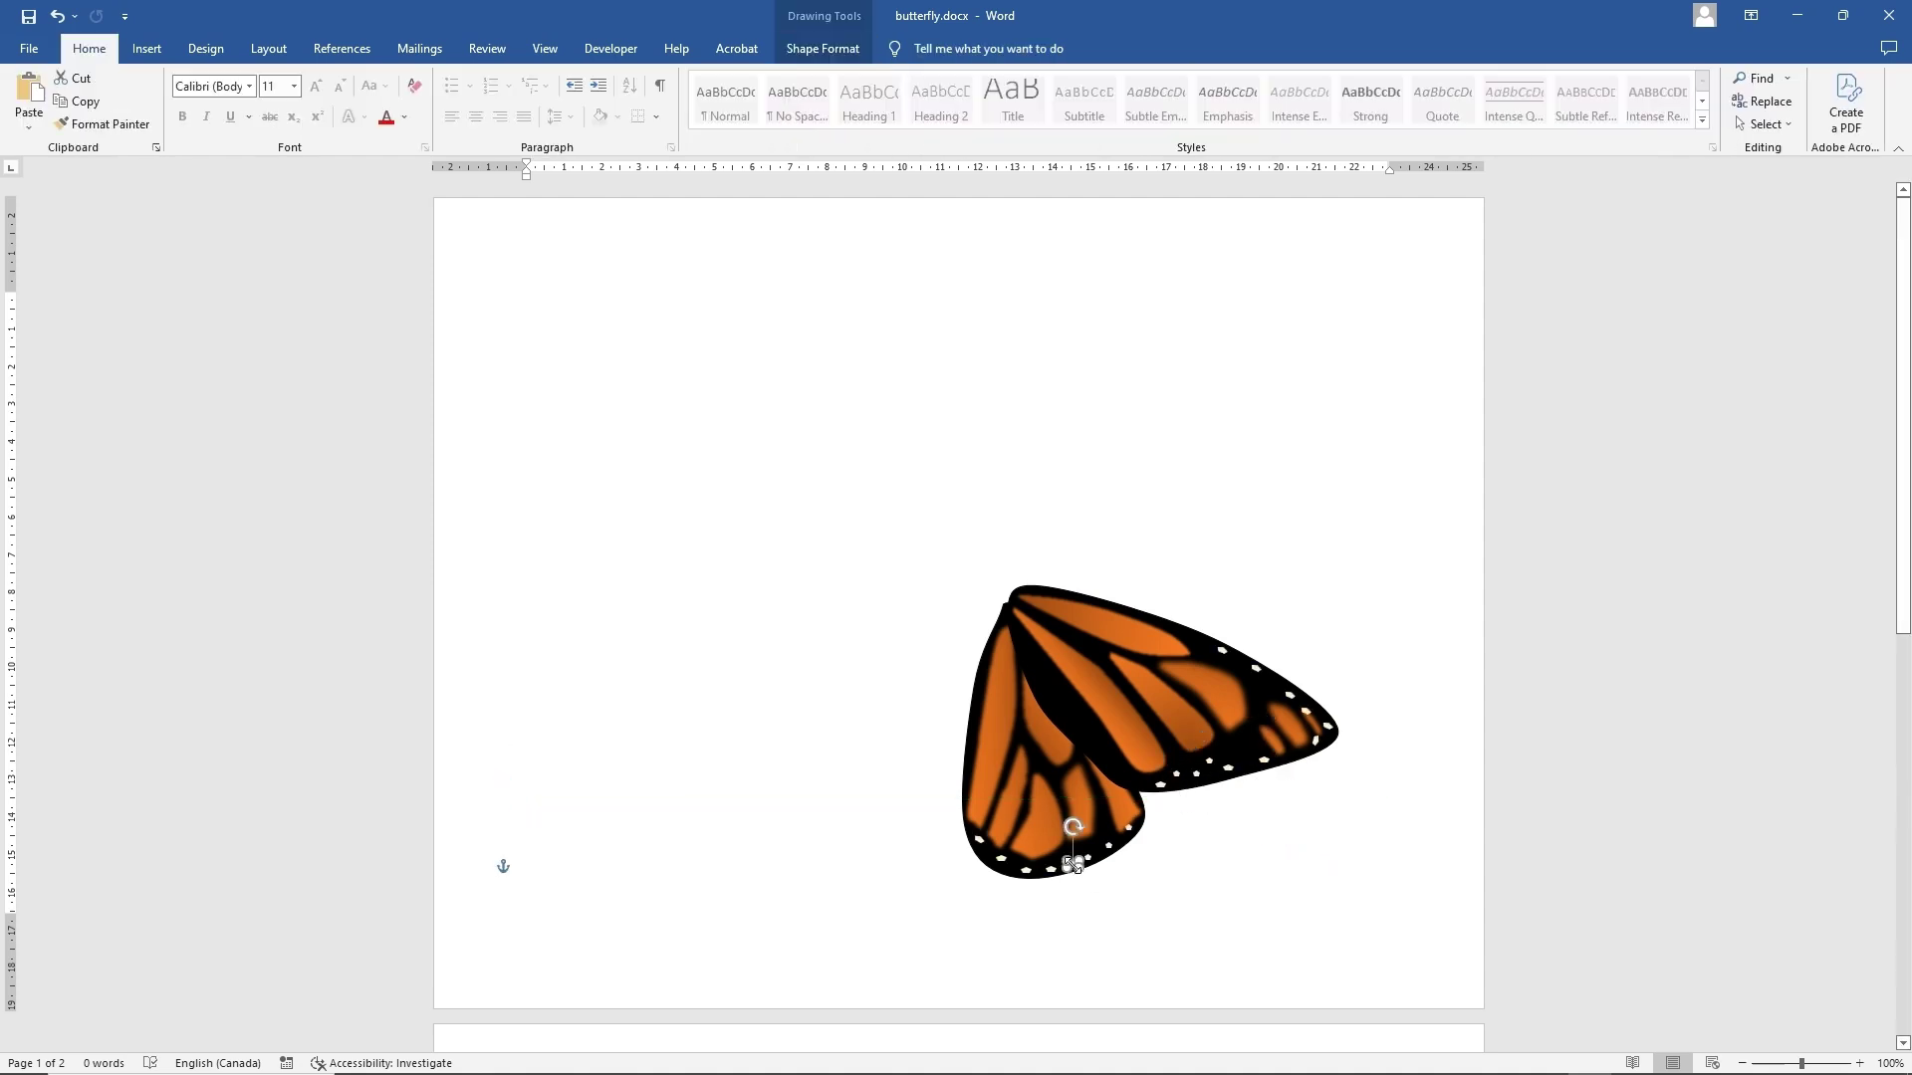
- Narrow the selected pentagon on the small wing's lower edge, set its height to 0.17 cm, and deselect it
left_click(1075, 865)
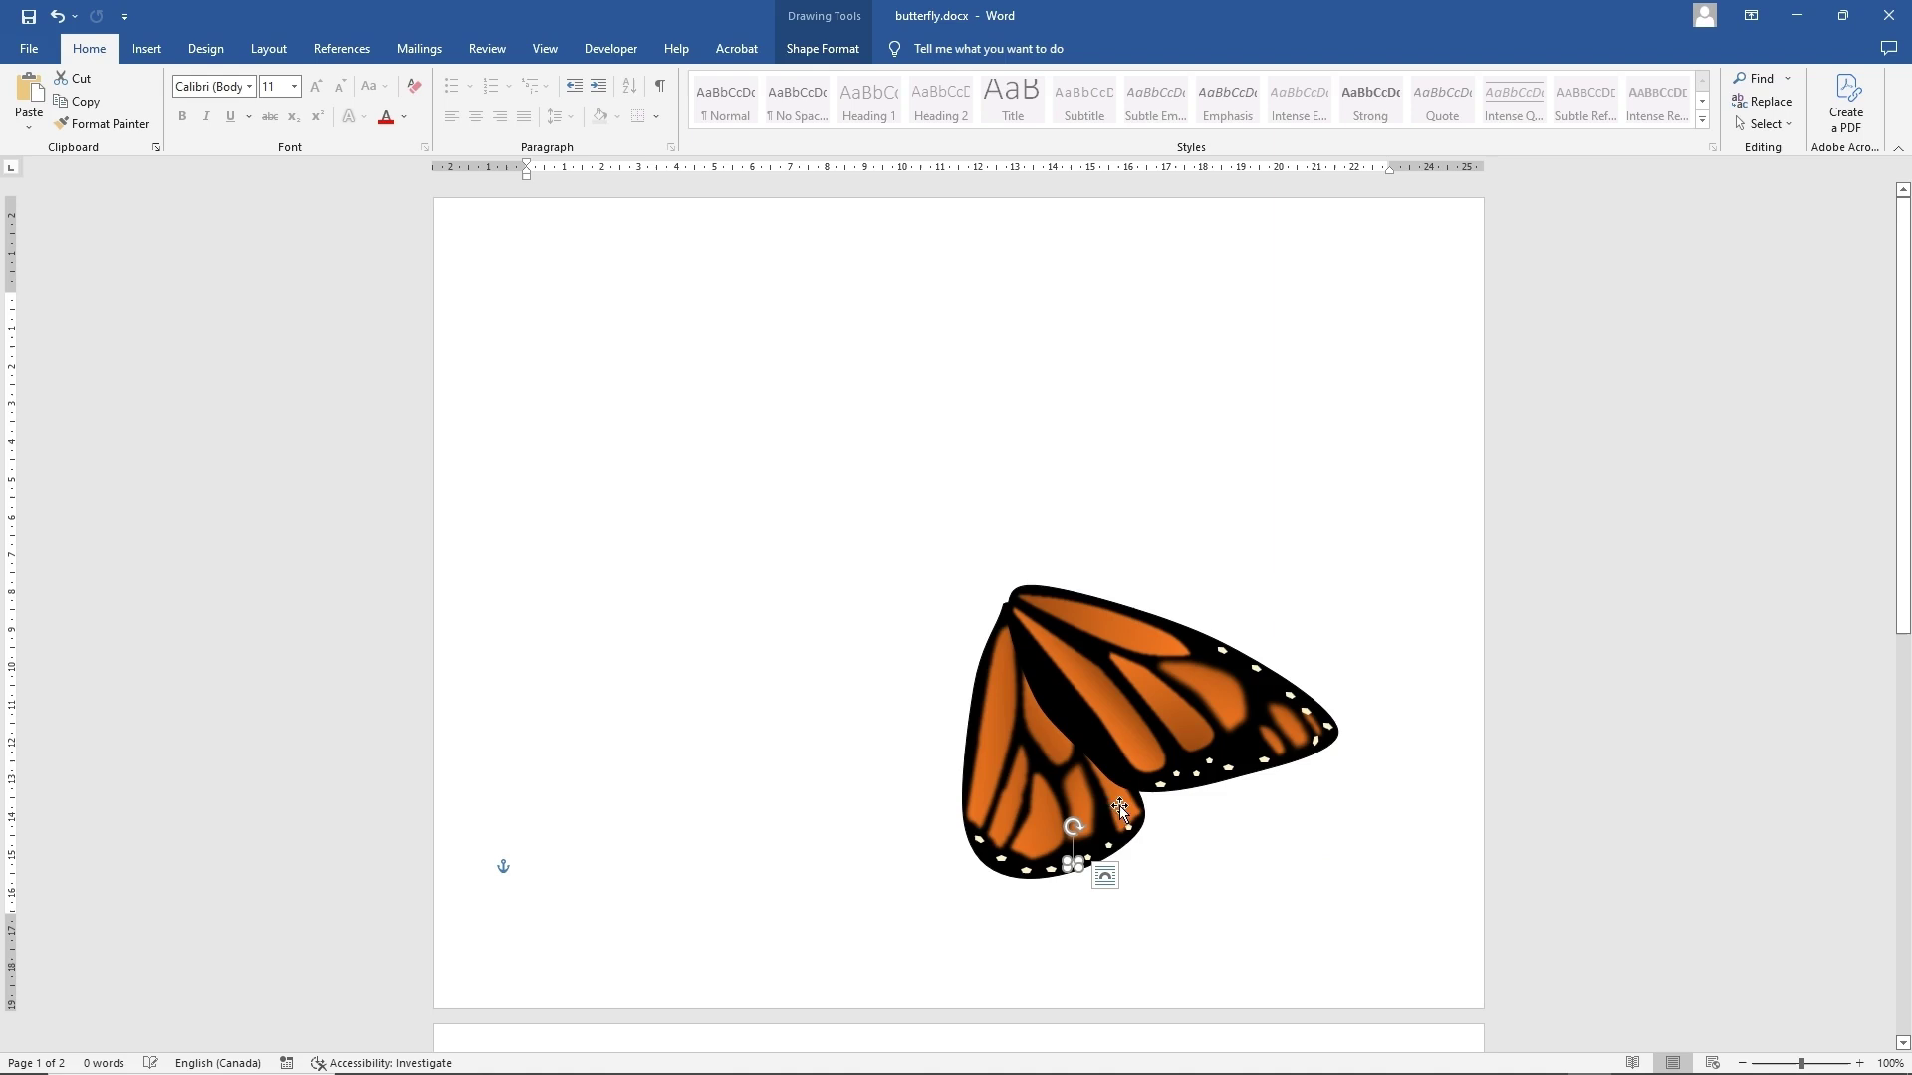
left_click(853, 55)
left_click(1789, 117)
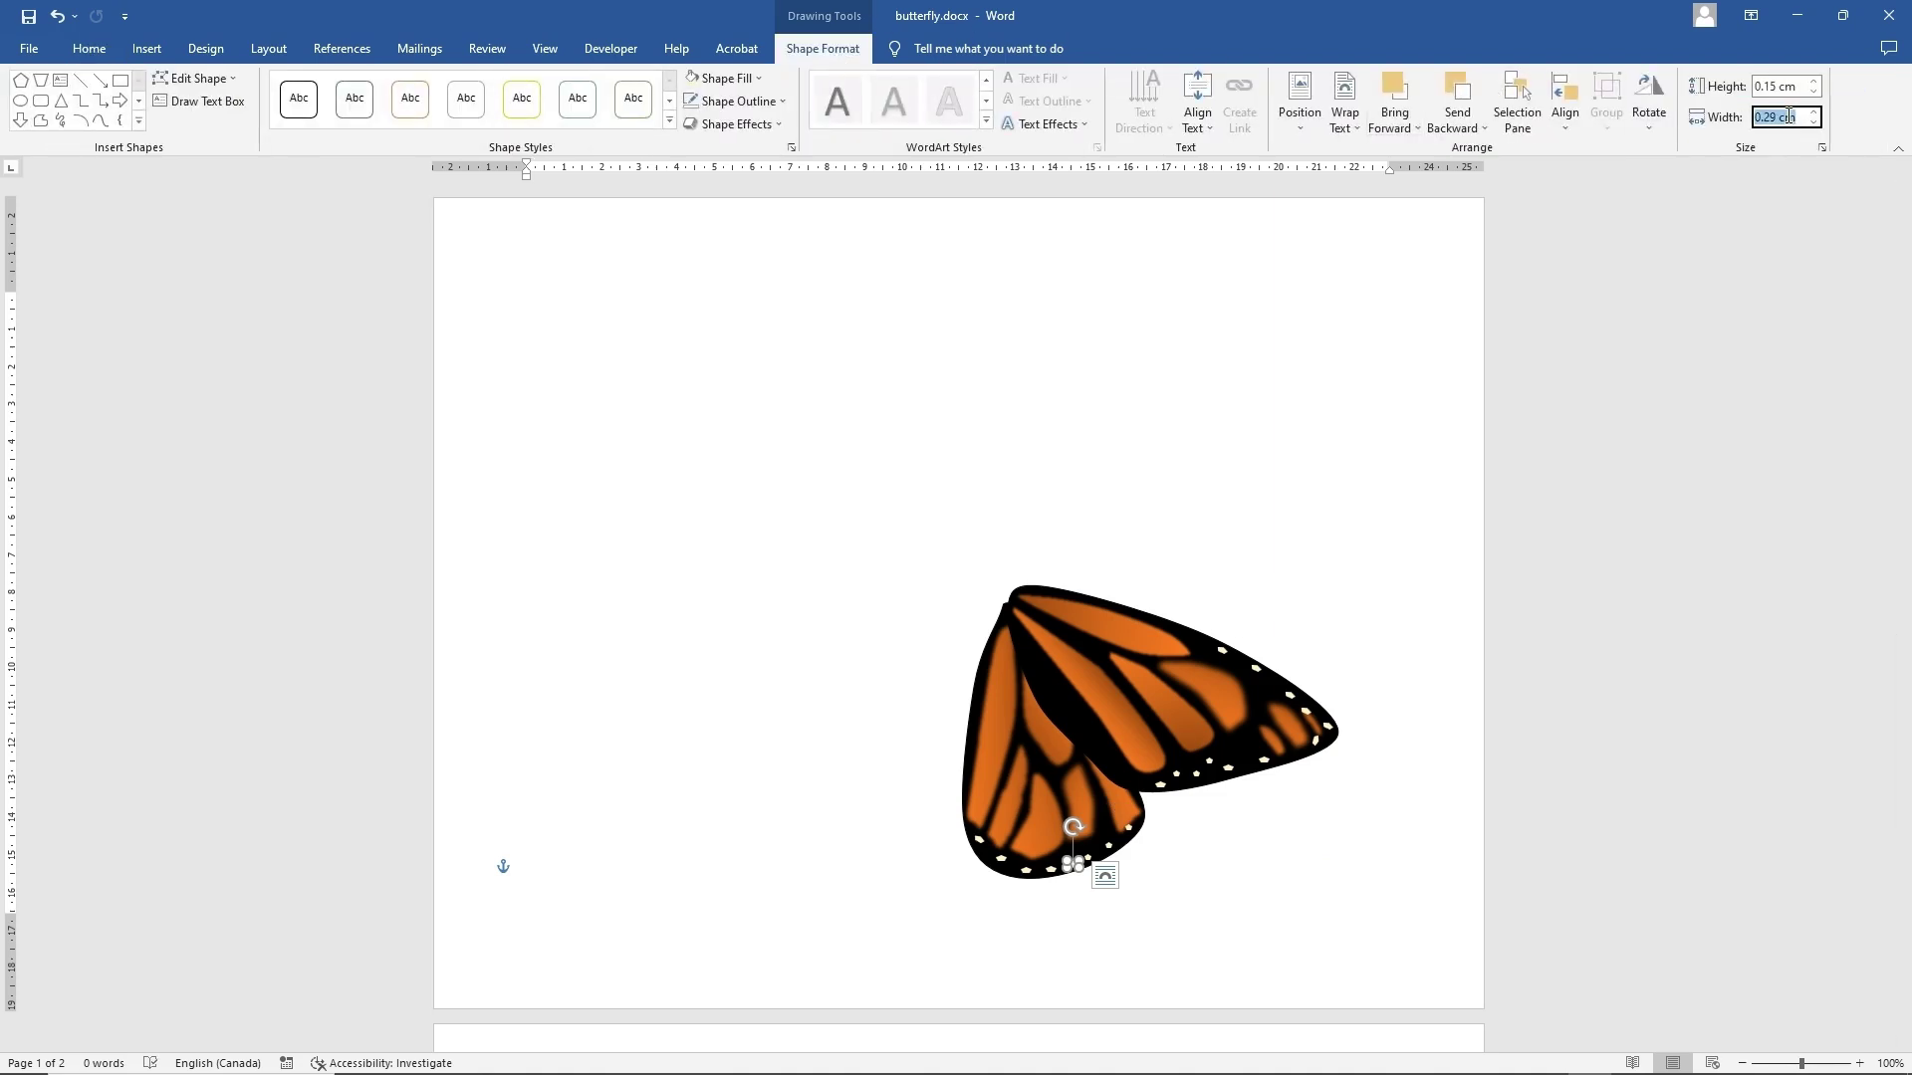
key("BackSpace")
left_click(1781, 86)
key("BackSpace")
type(".17")
key("Return")
left_click(613, 647)
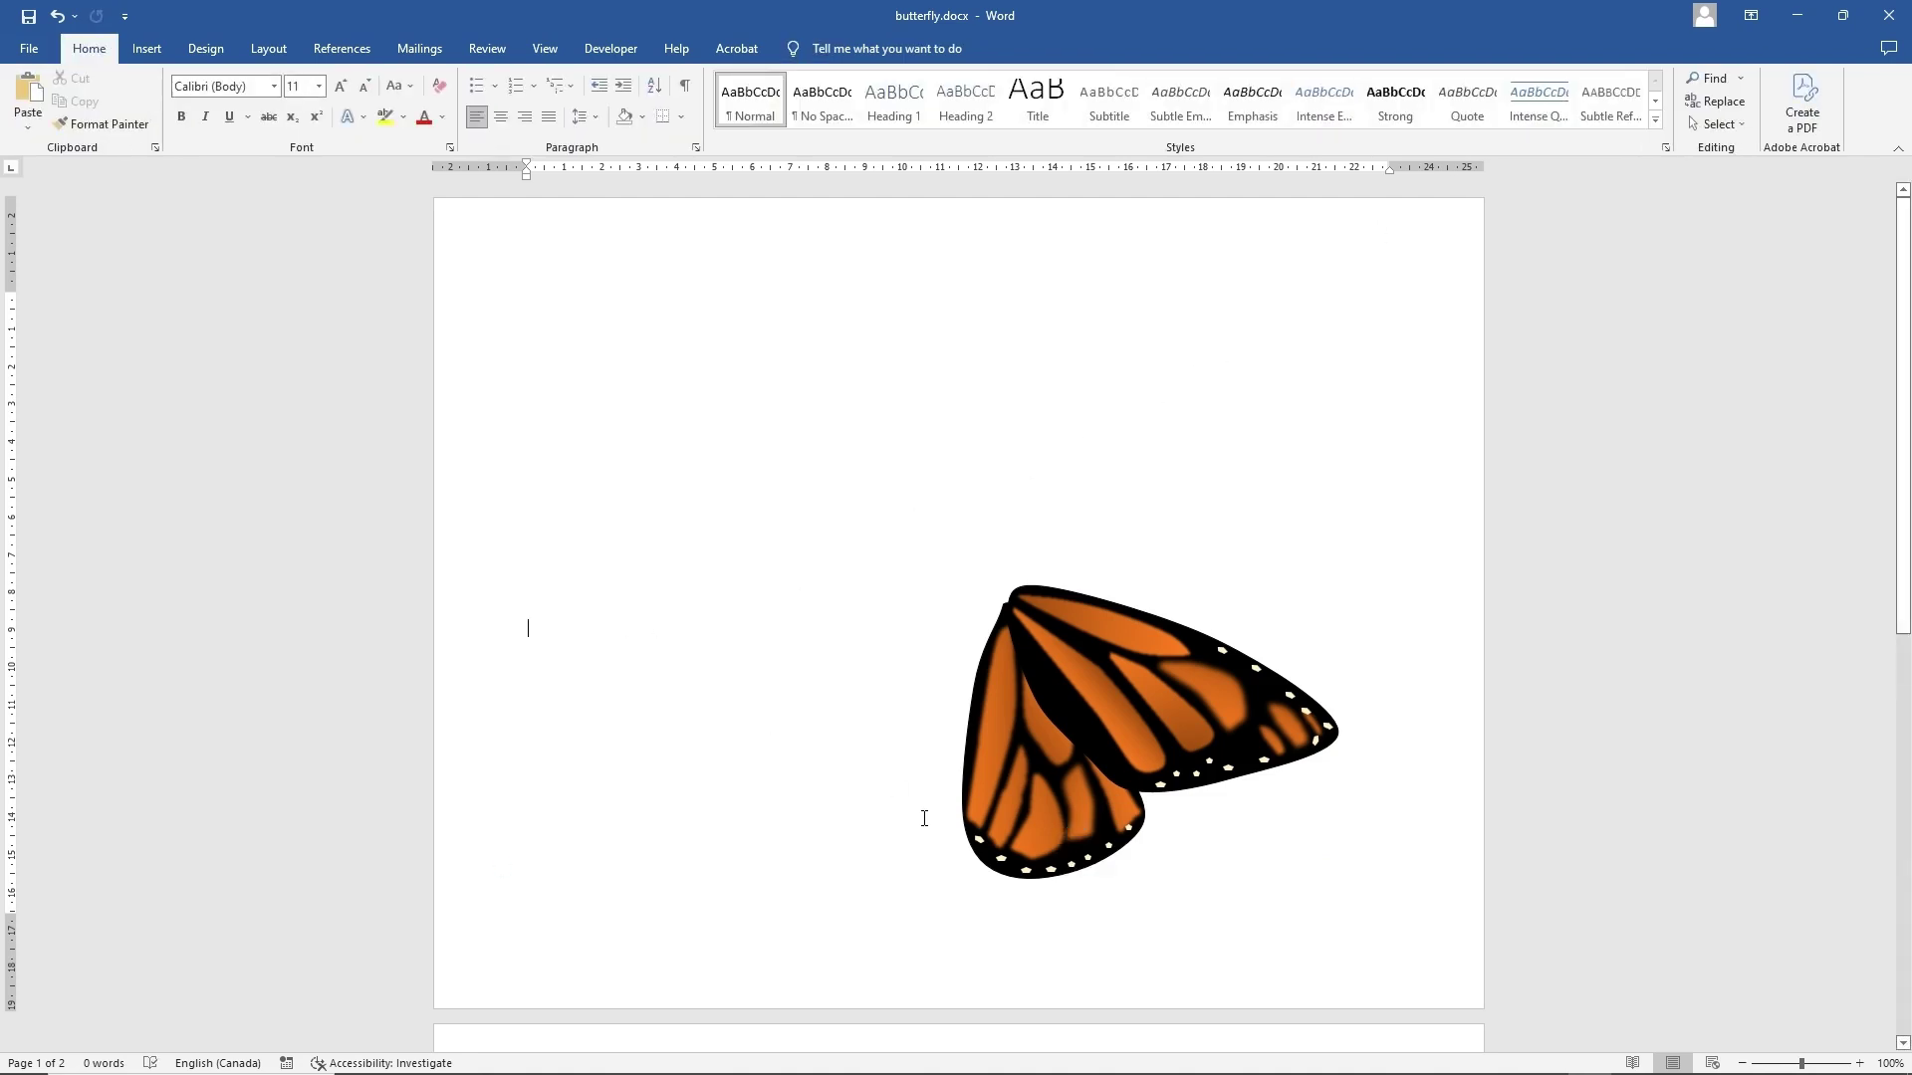
- Set the width of the pentagon at the very bottom of the small wing to 0.22 cm and deselect it
left_click(1026, 873)
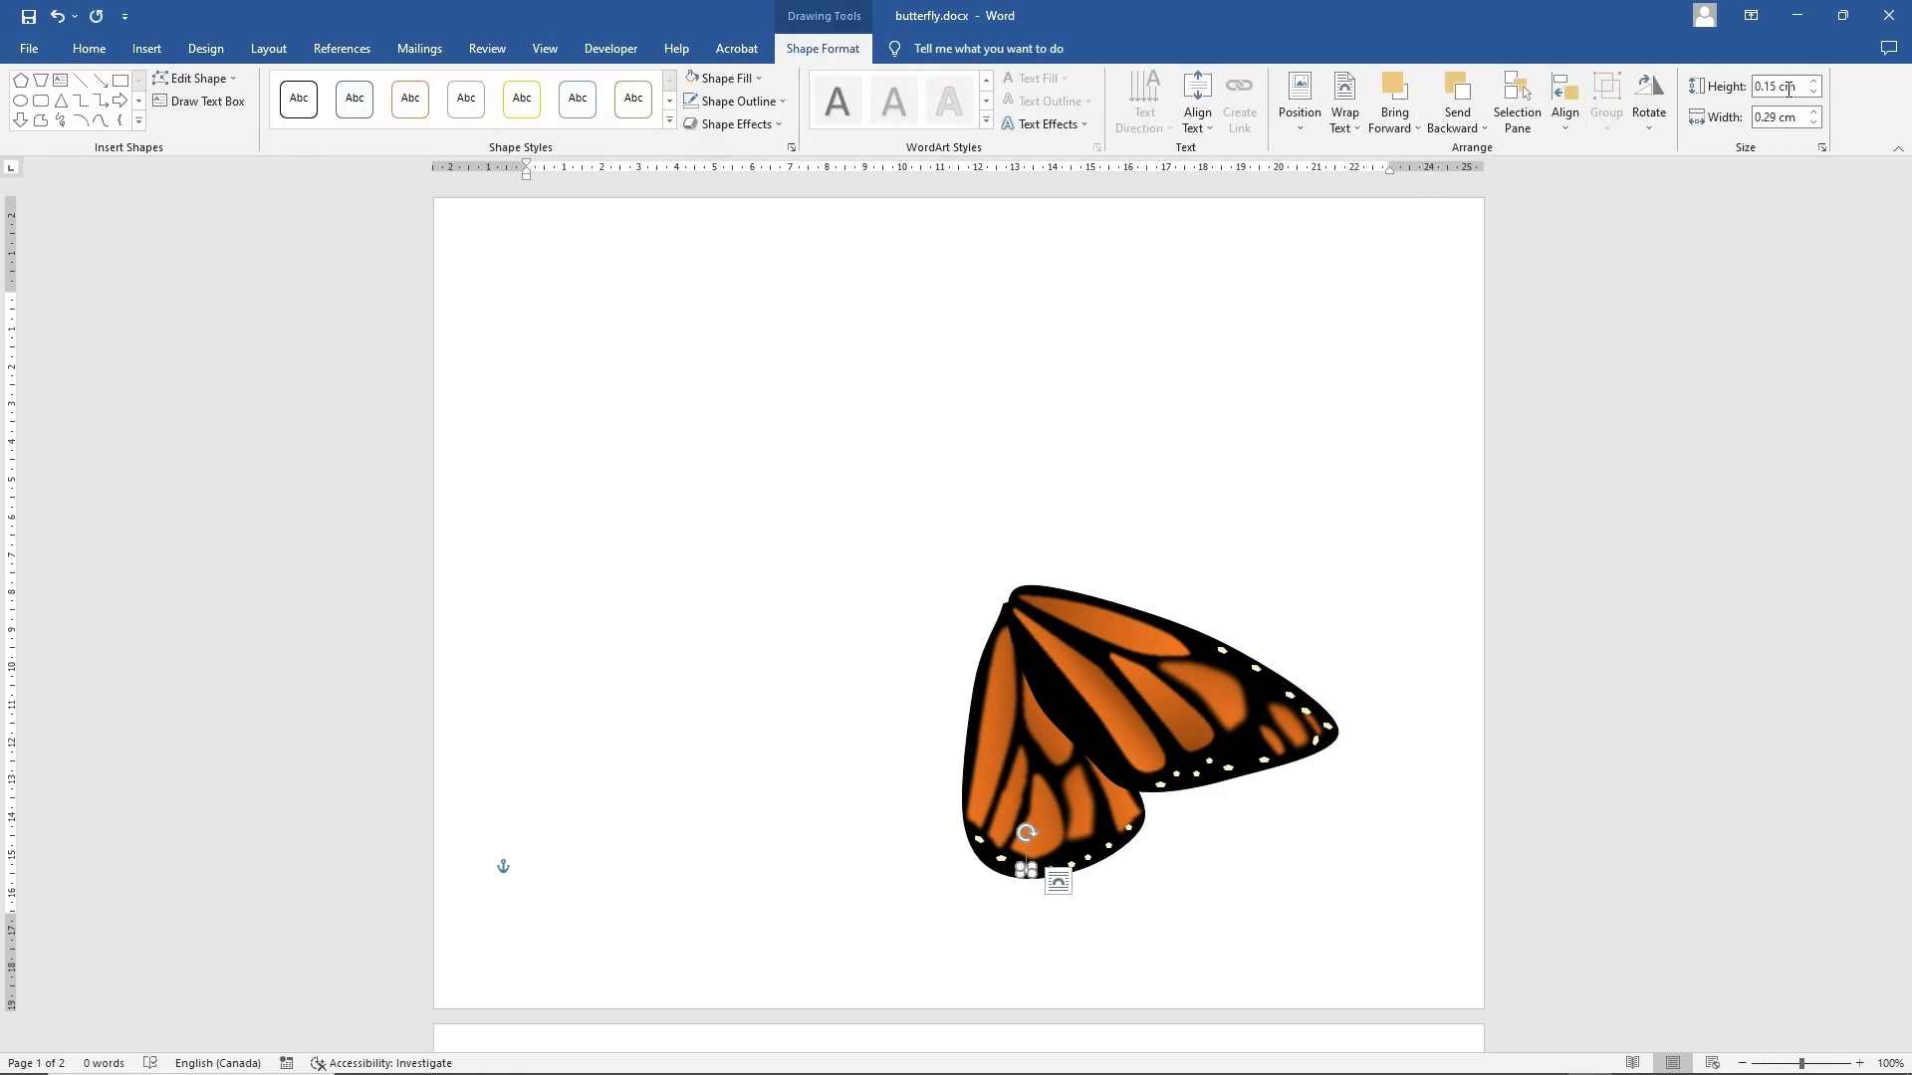
left_click(1779, 119)
key("BackSpace")
key("Return")
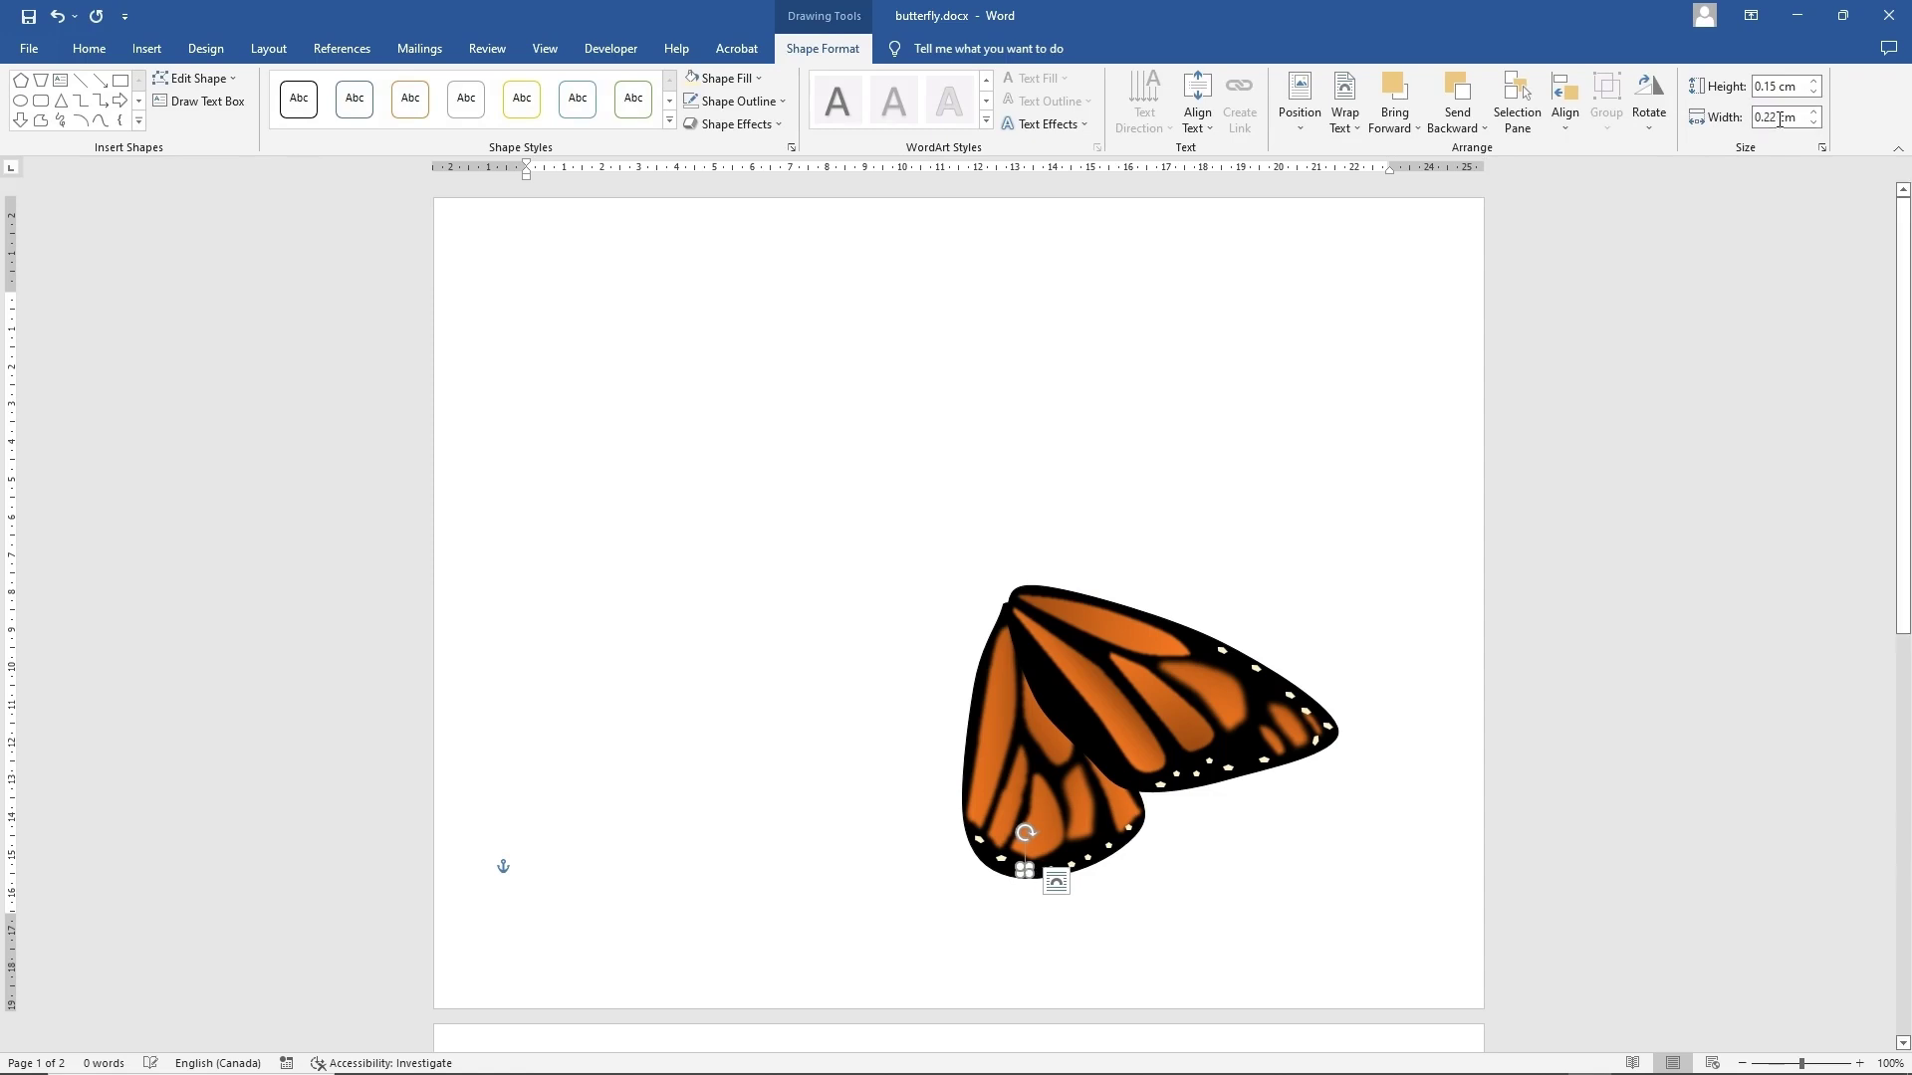
left_click(824, 807)
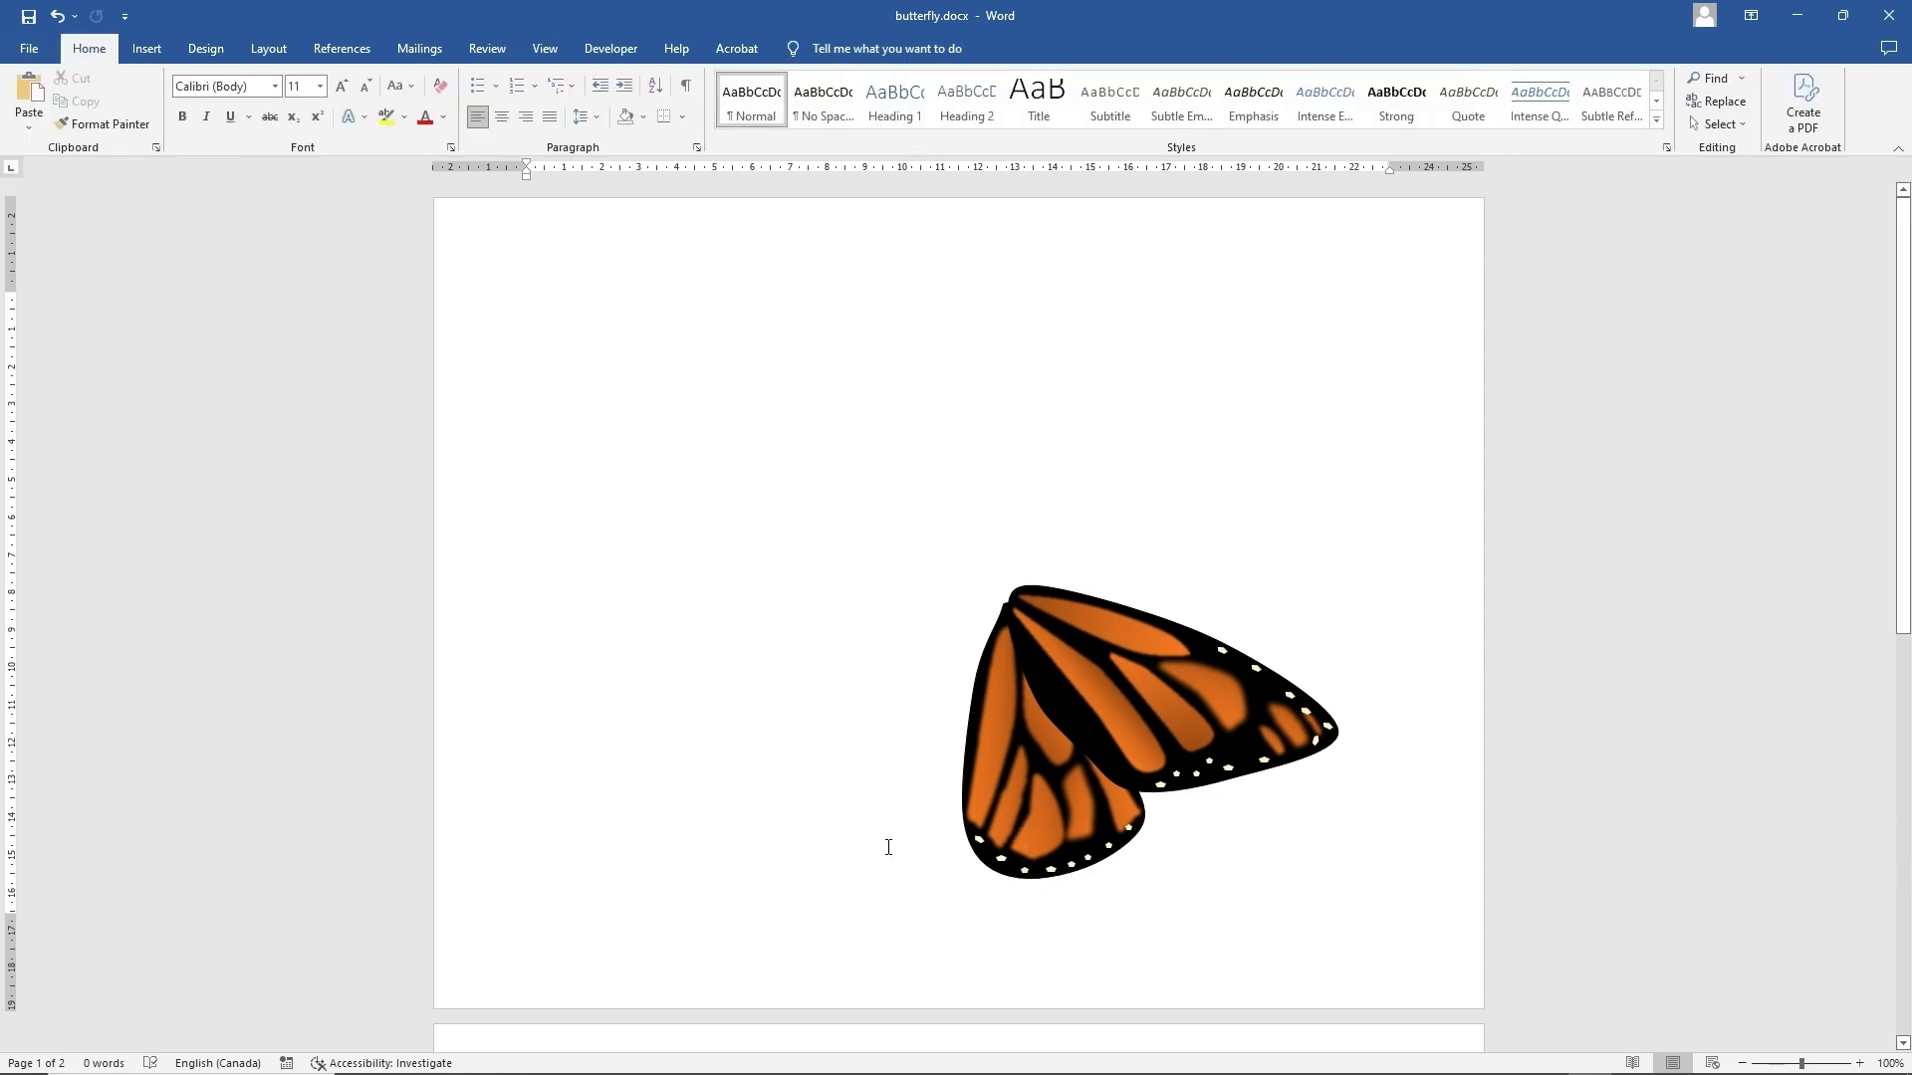
- Fill an inner pentagon on the large wing light orange, and place and rotate matching pentagons of about 0.35 by 0.26 cm beside it
left_click(1227, 751)
left_click(736, 79)
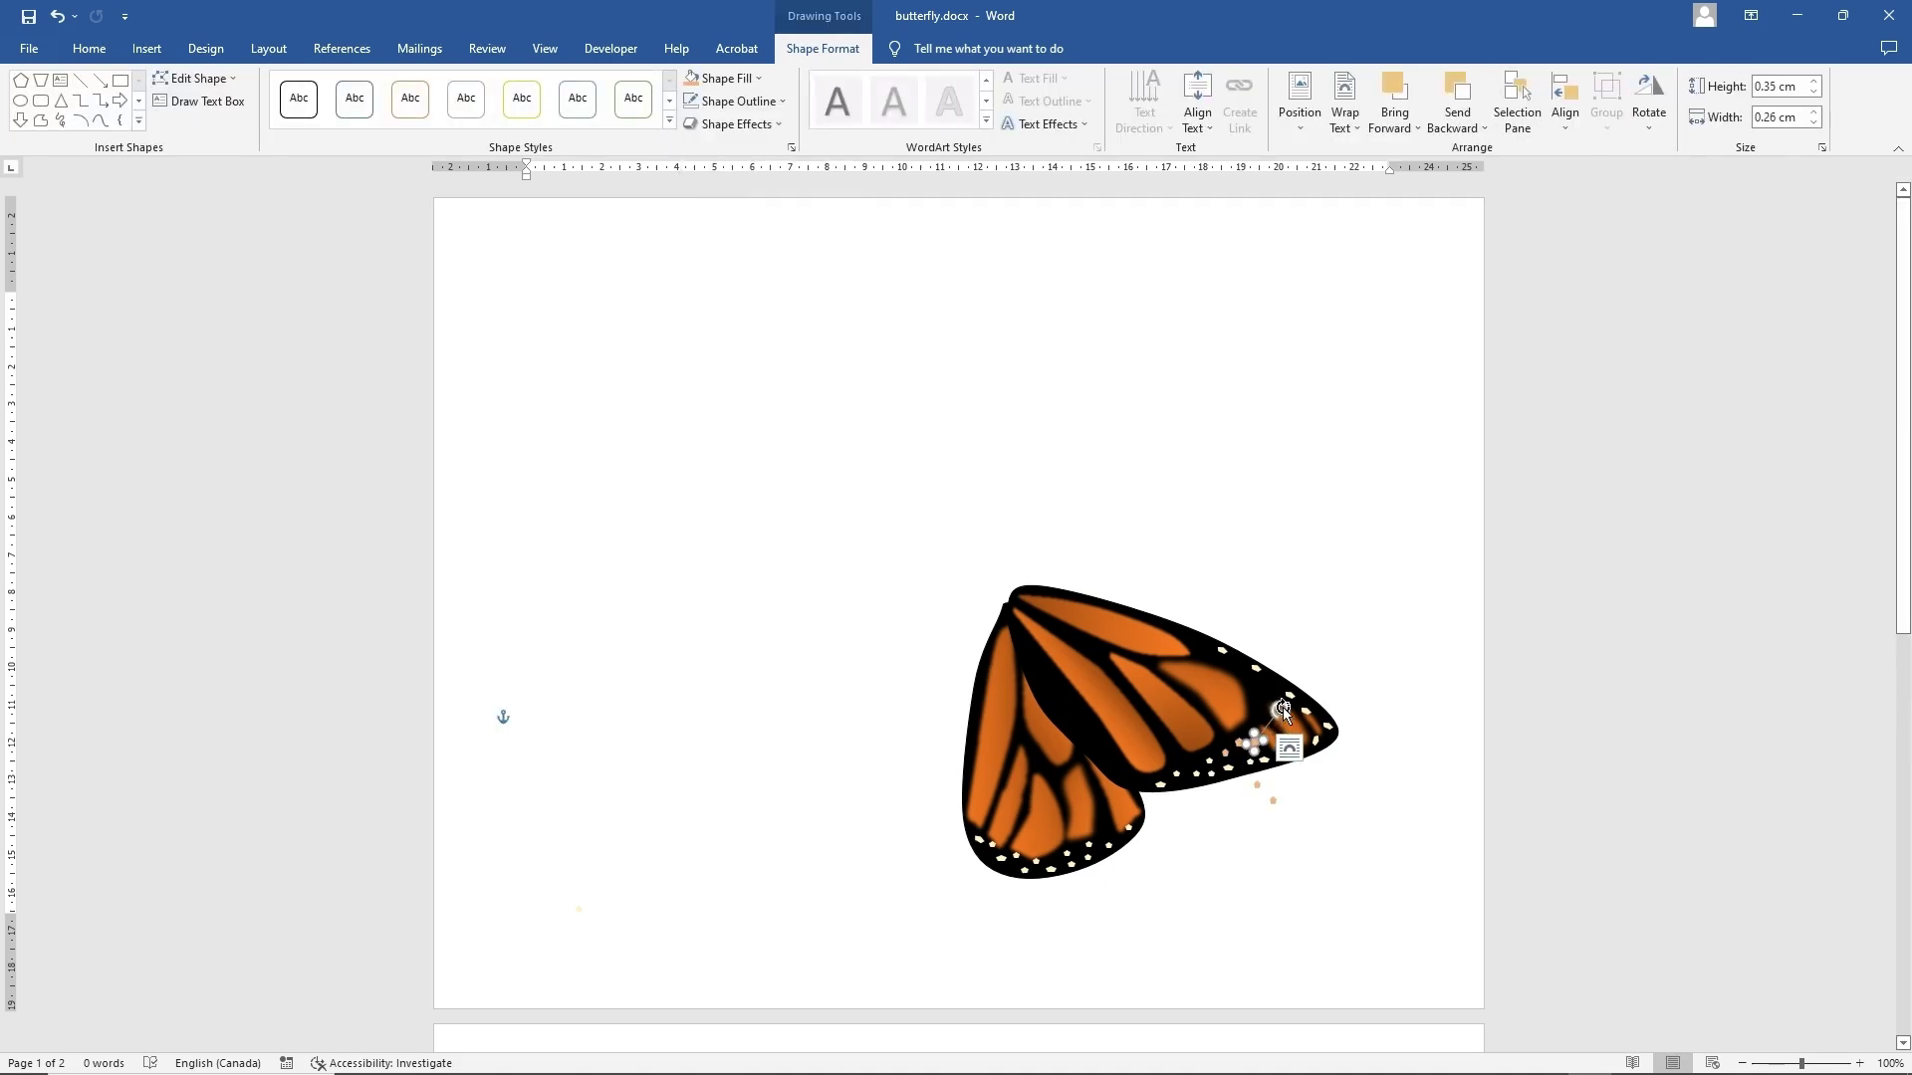
left_click_drag(1282, 713, 1239, 706)
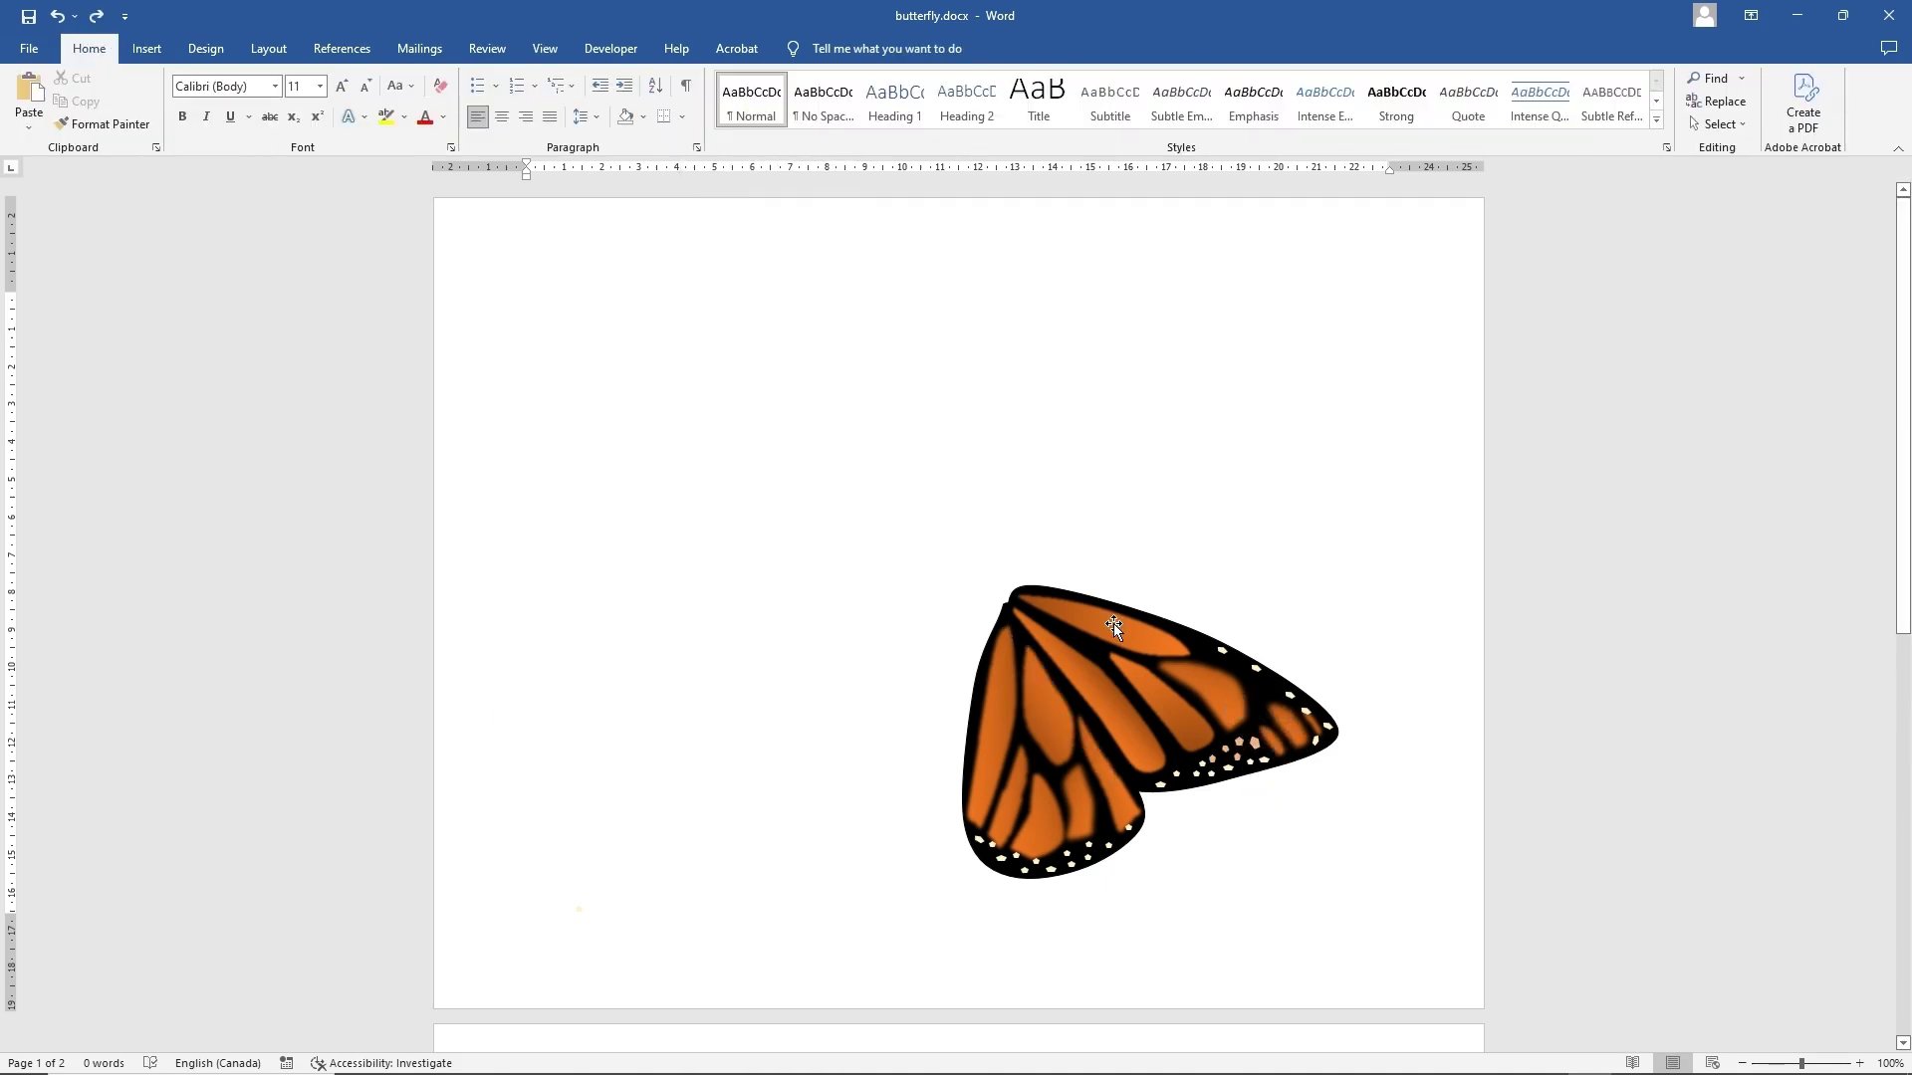
- Select all the shapes of both wings with Select Objects and group them
left_click(1717, 126)
left_click(1721, 174)
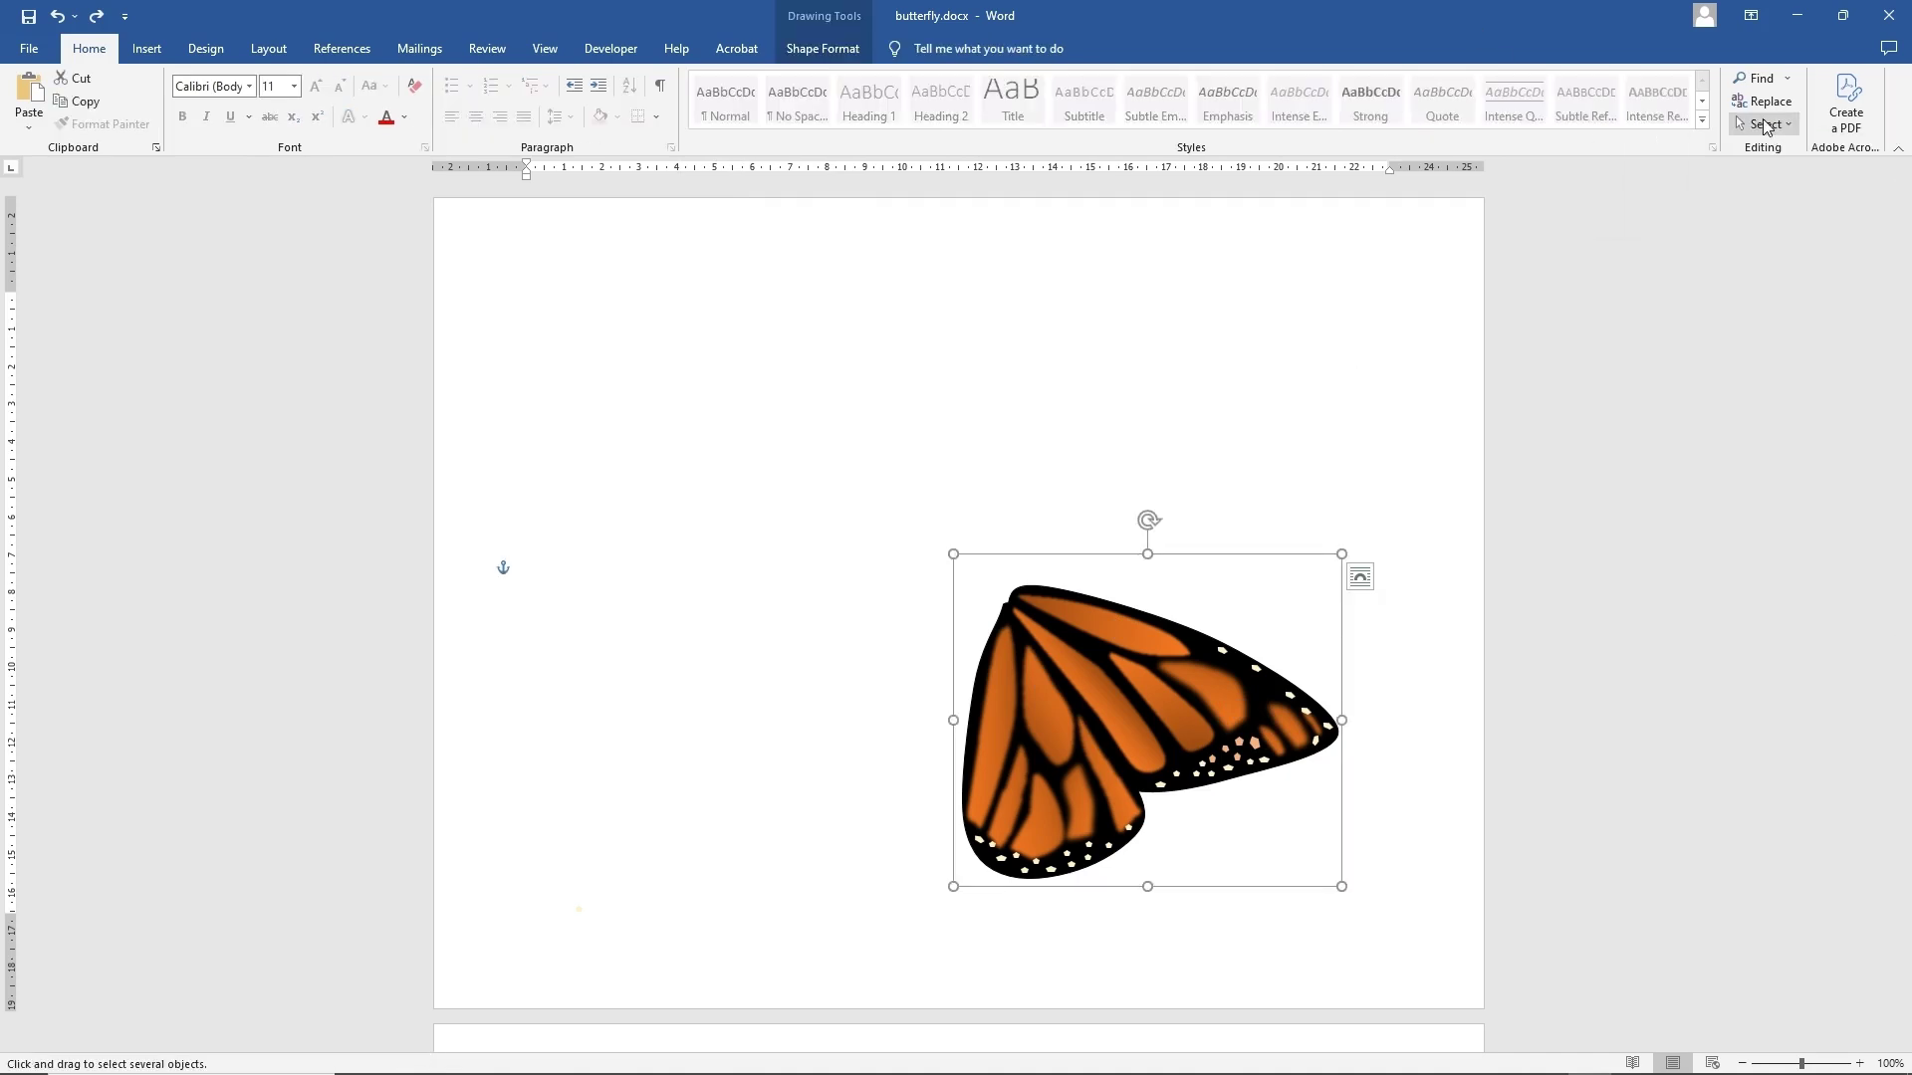
- Ungroup the butterfly wings into their separate shapes
left_click(1764, 125)
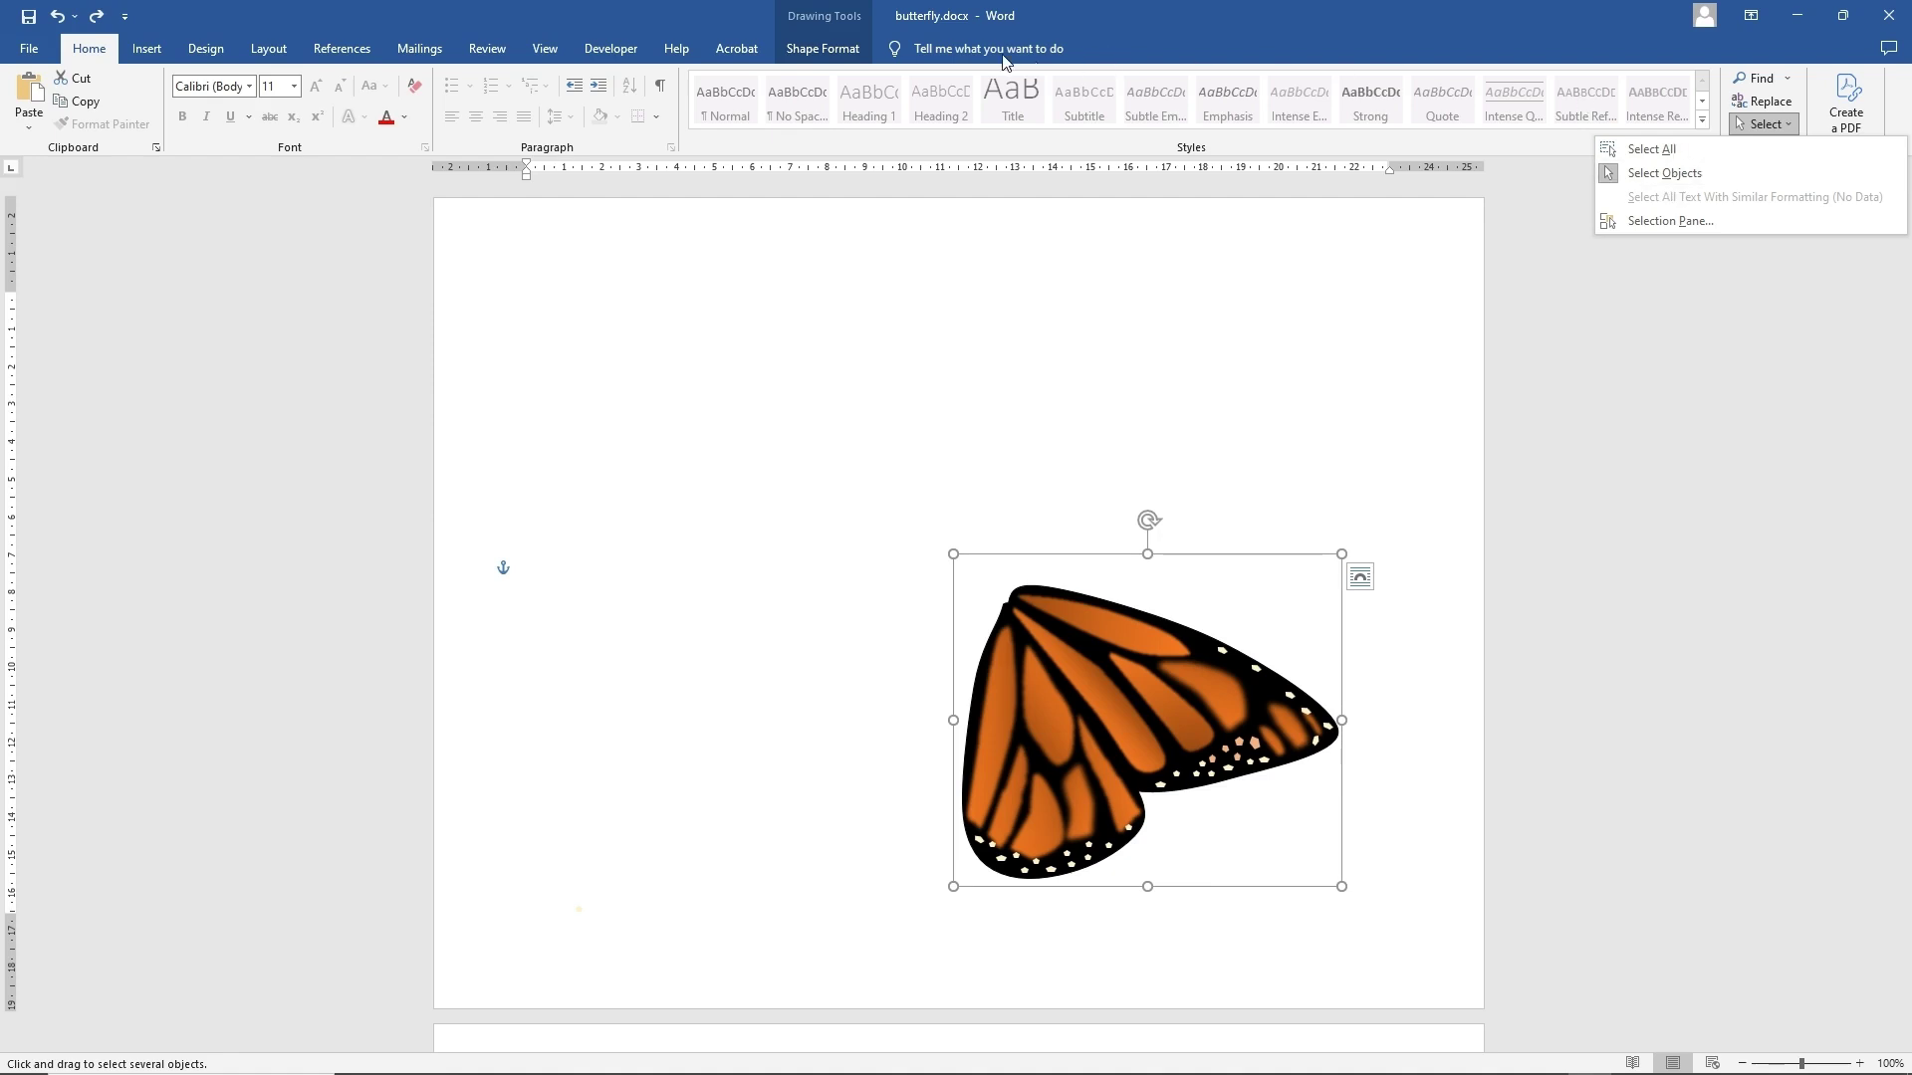
left_click(1198, 445)
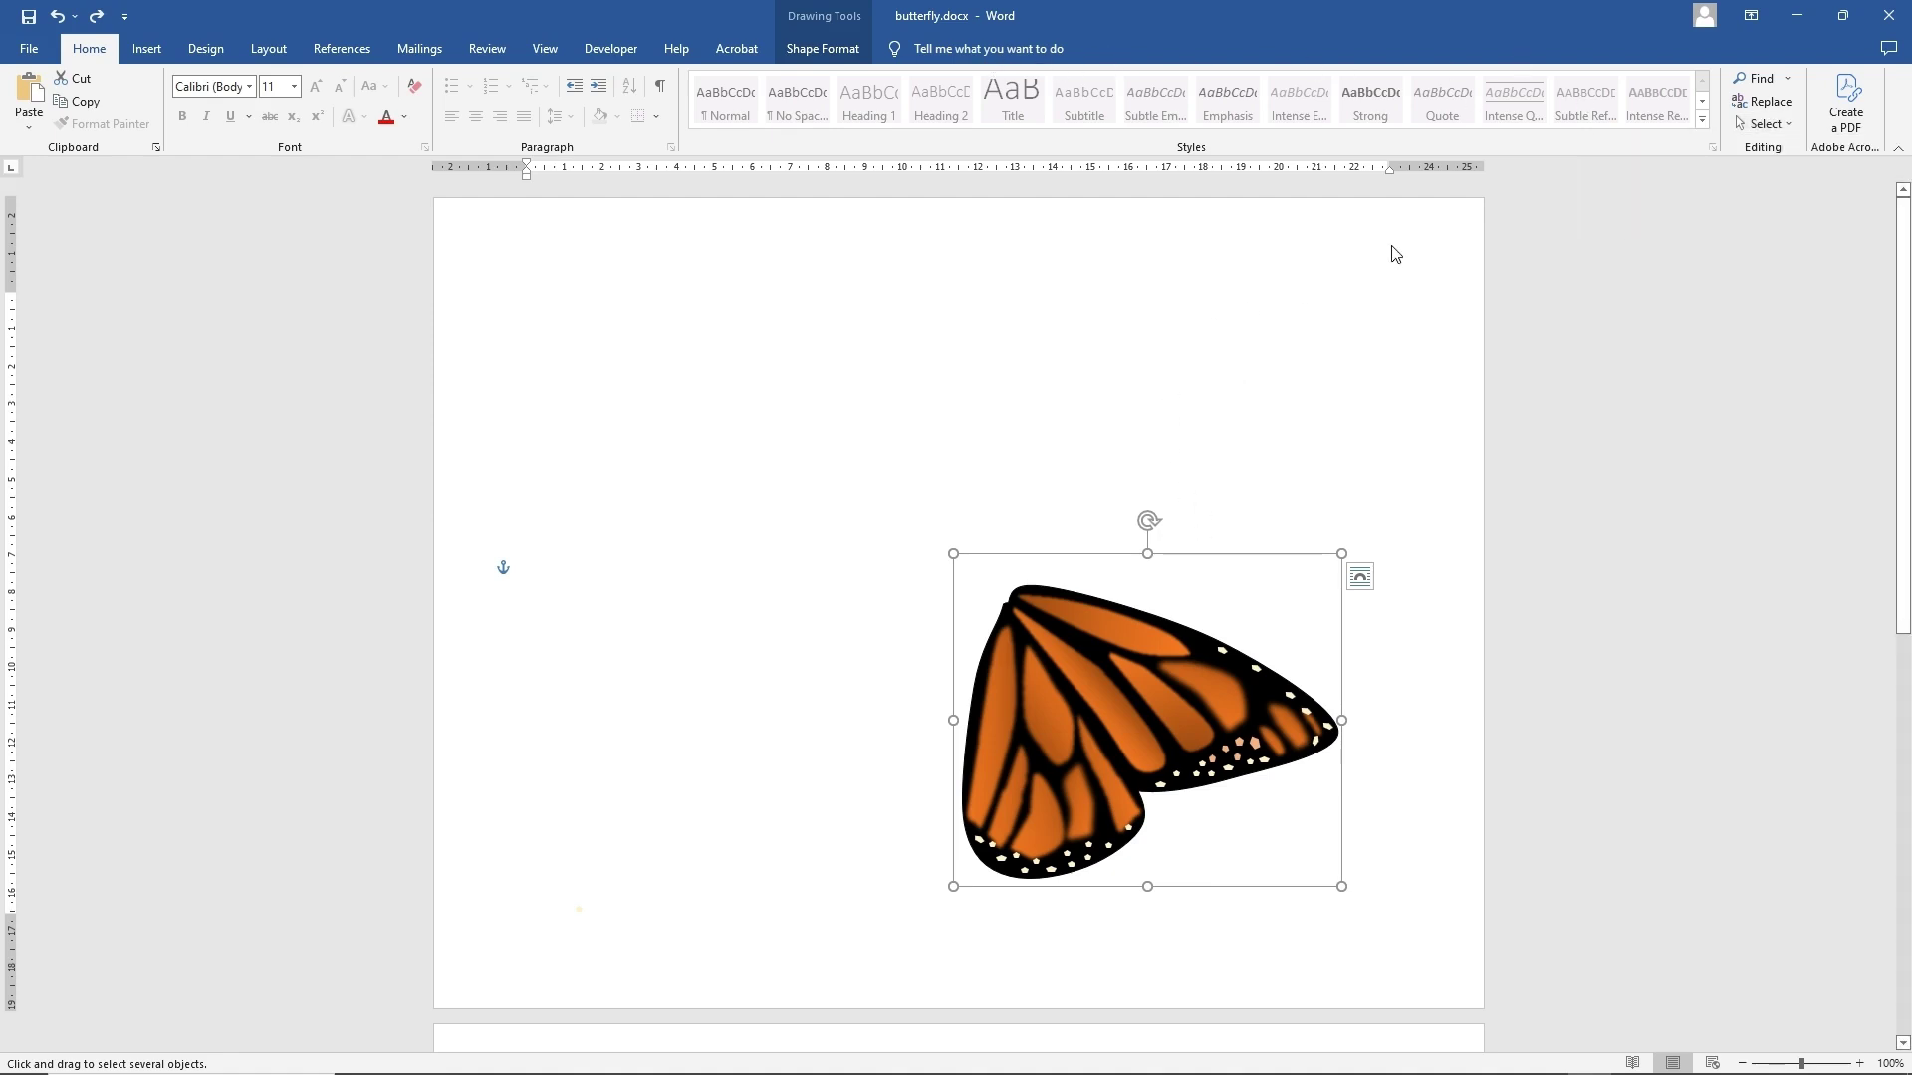
left_click(822, 49)
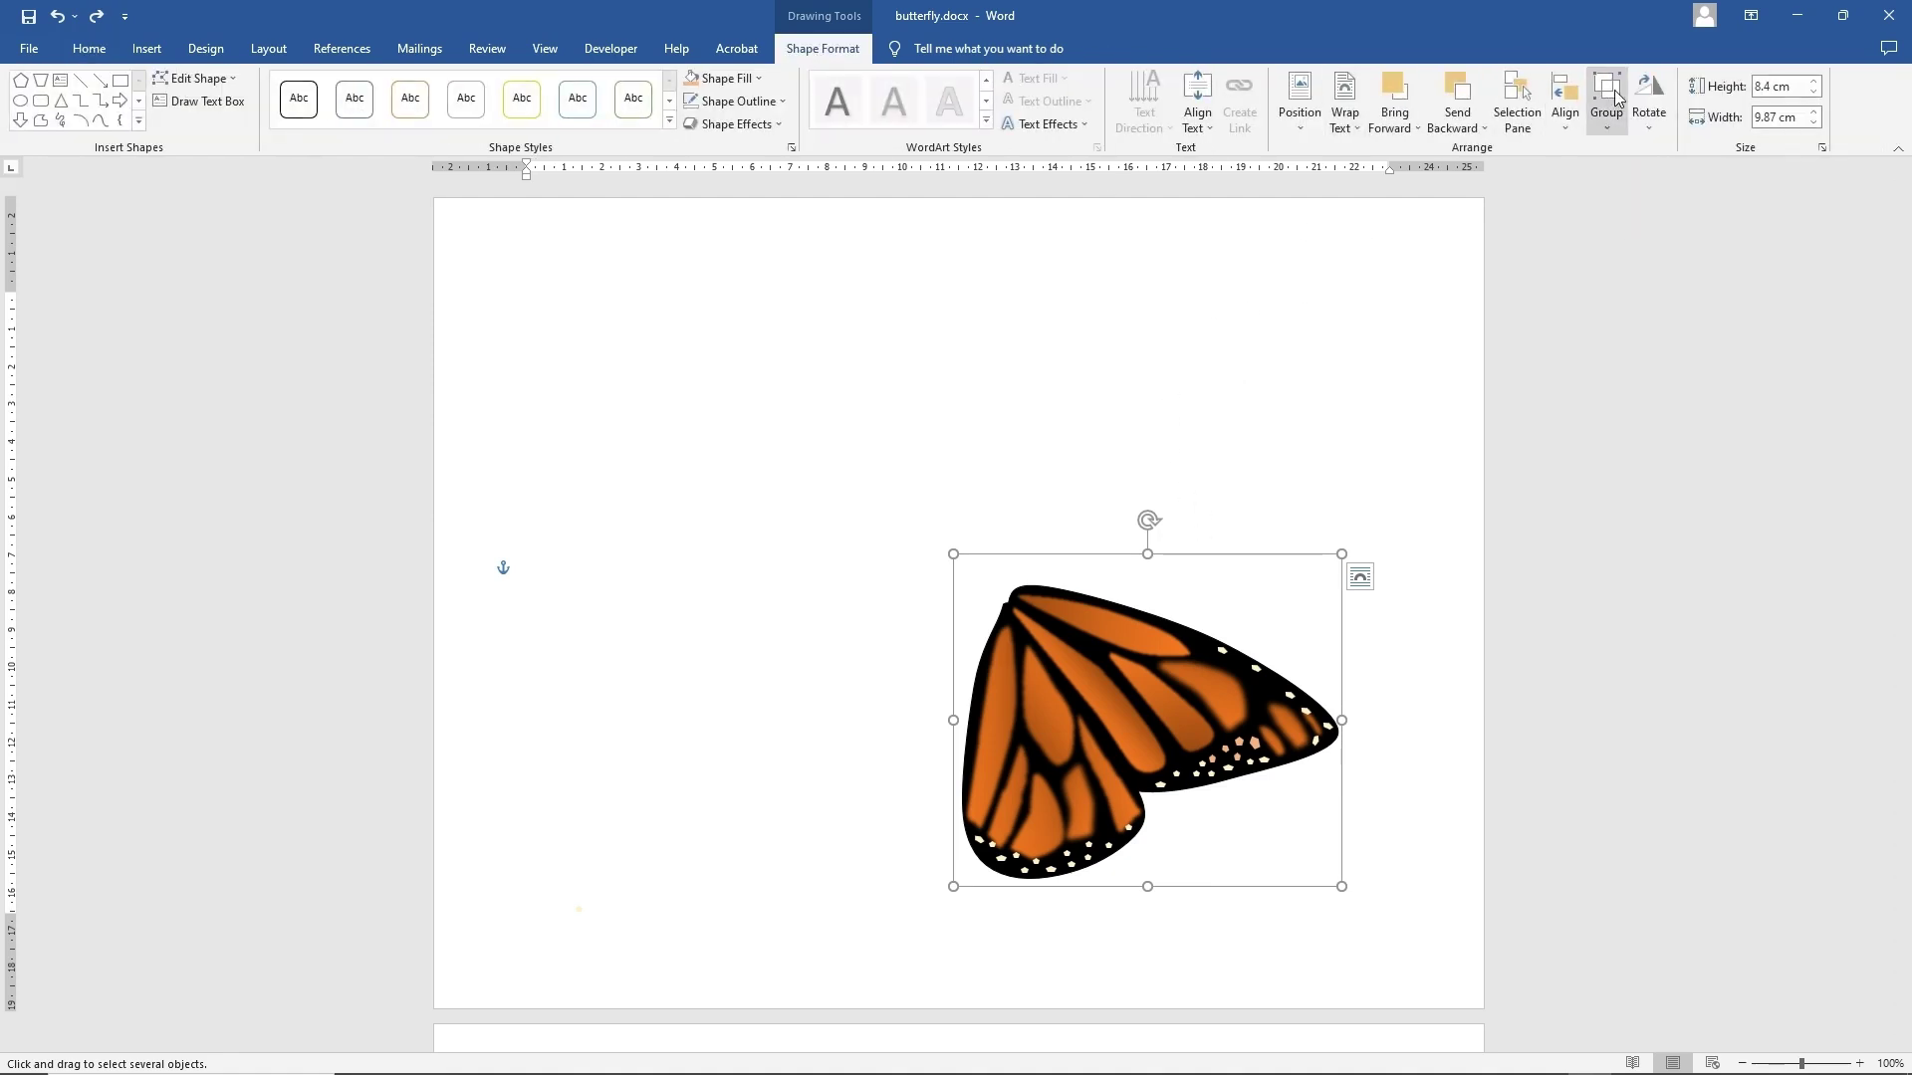
left_click(1615, 101)
left_click(1643, 174)
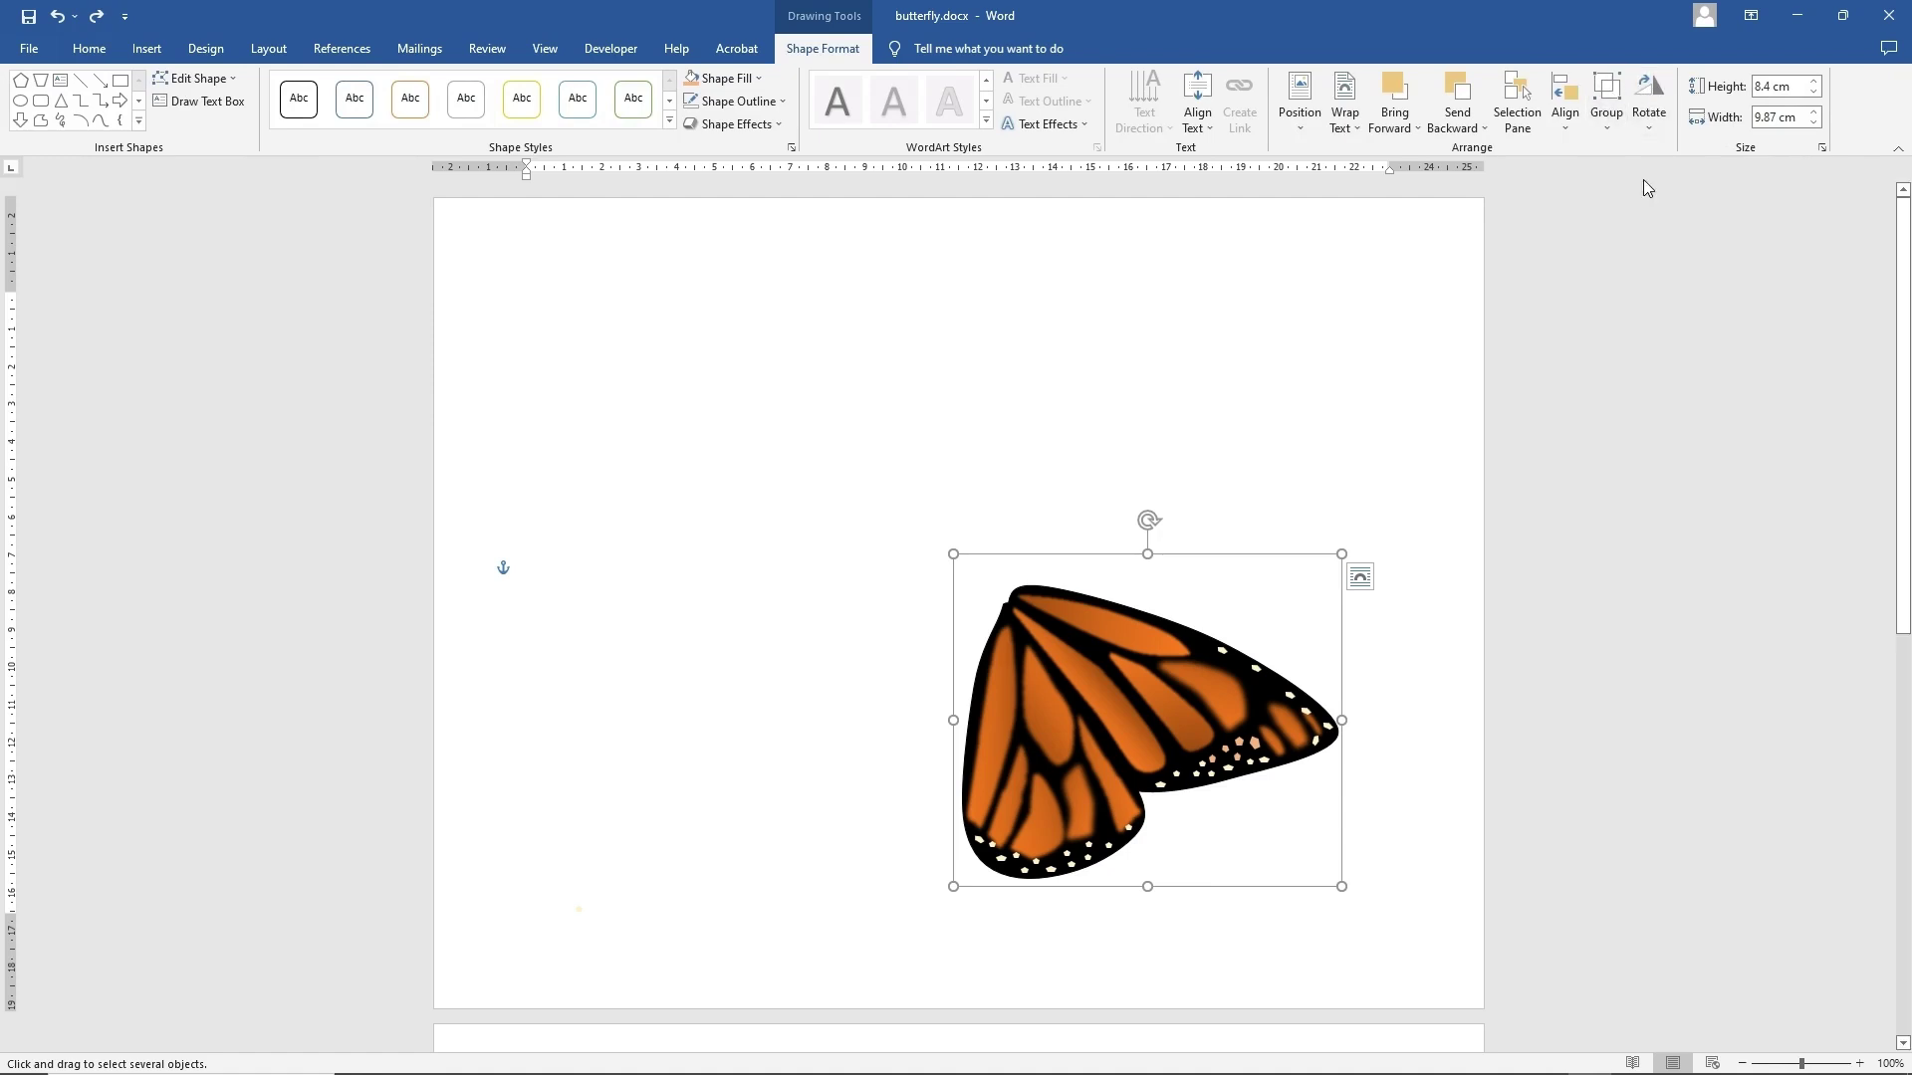
left_click(1613, 94)
left_click(1629, 173)
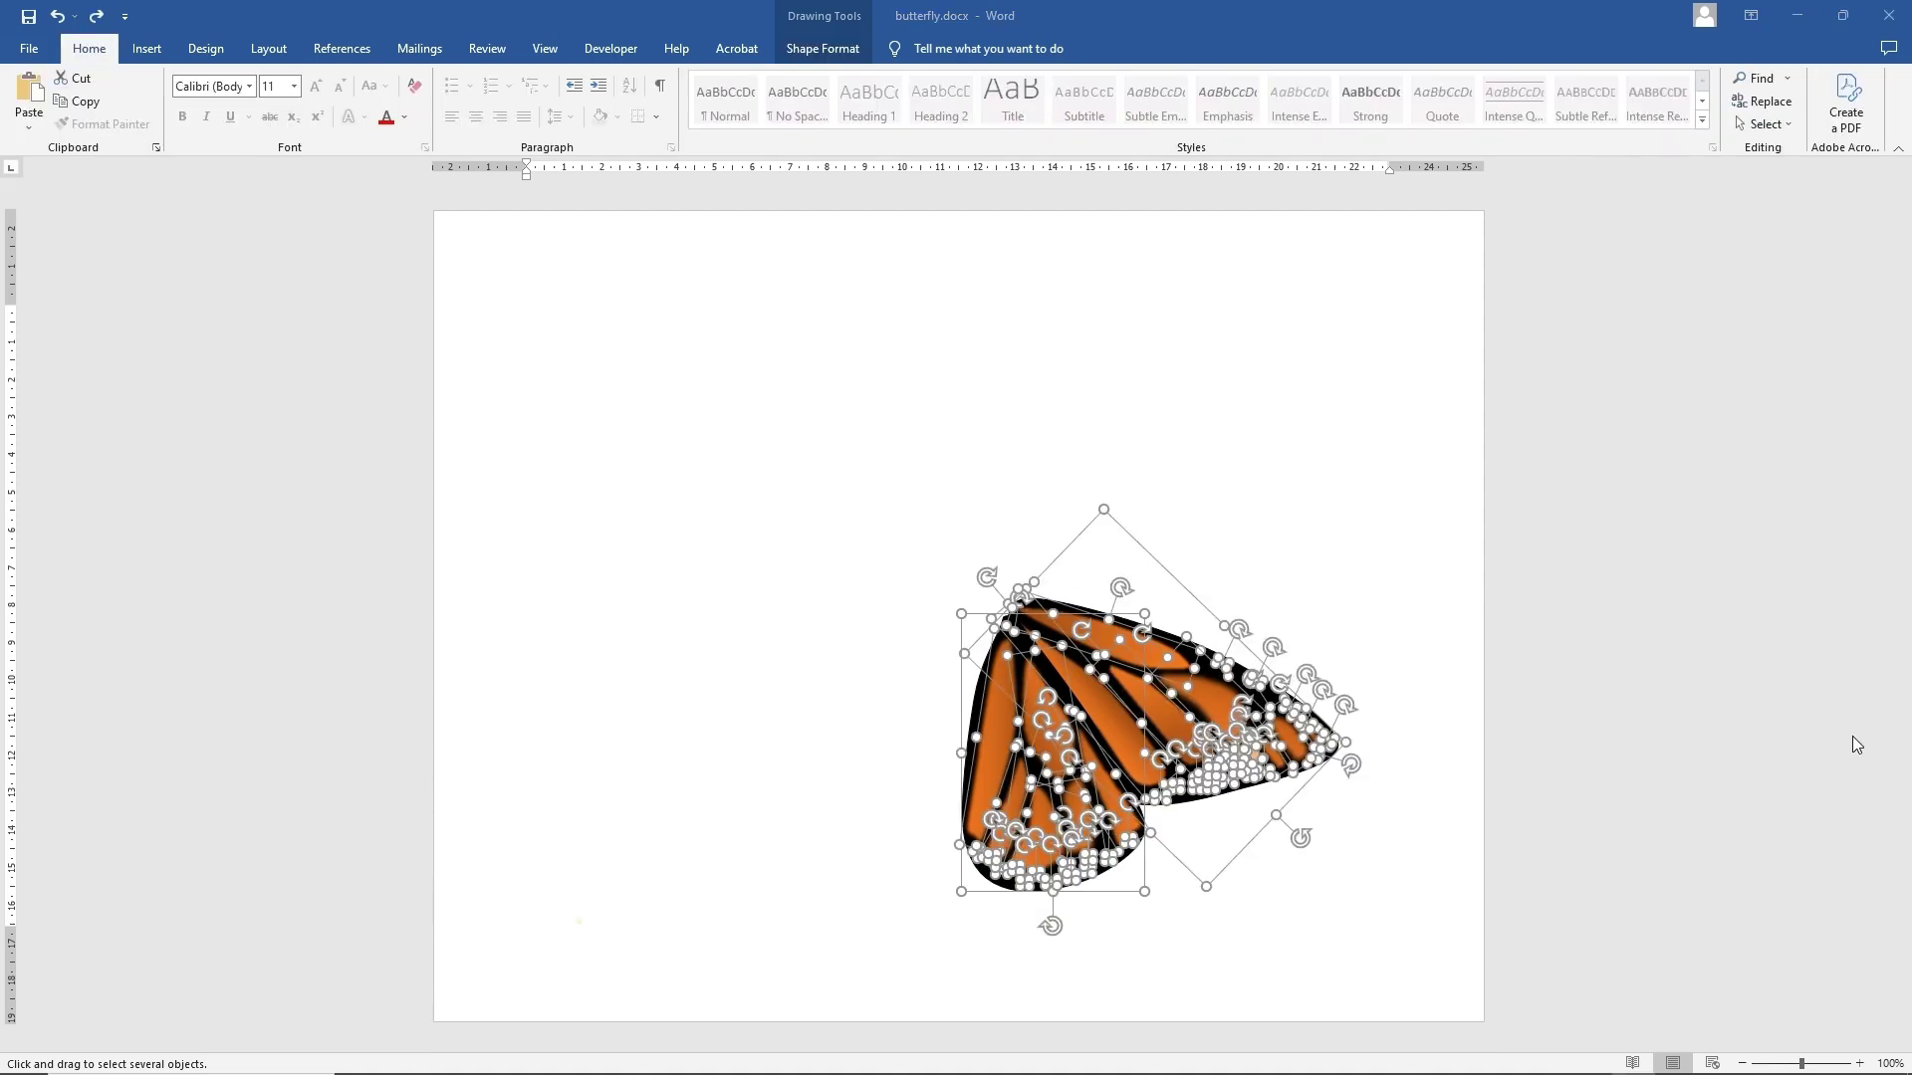
- Group all the selected wing shapes and move the group further up the page
left_click(830, 51)
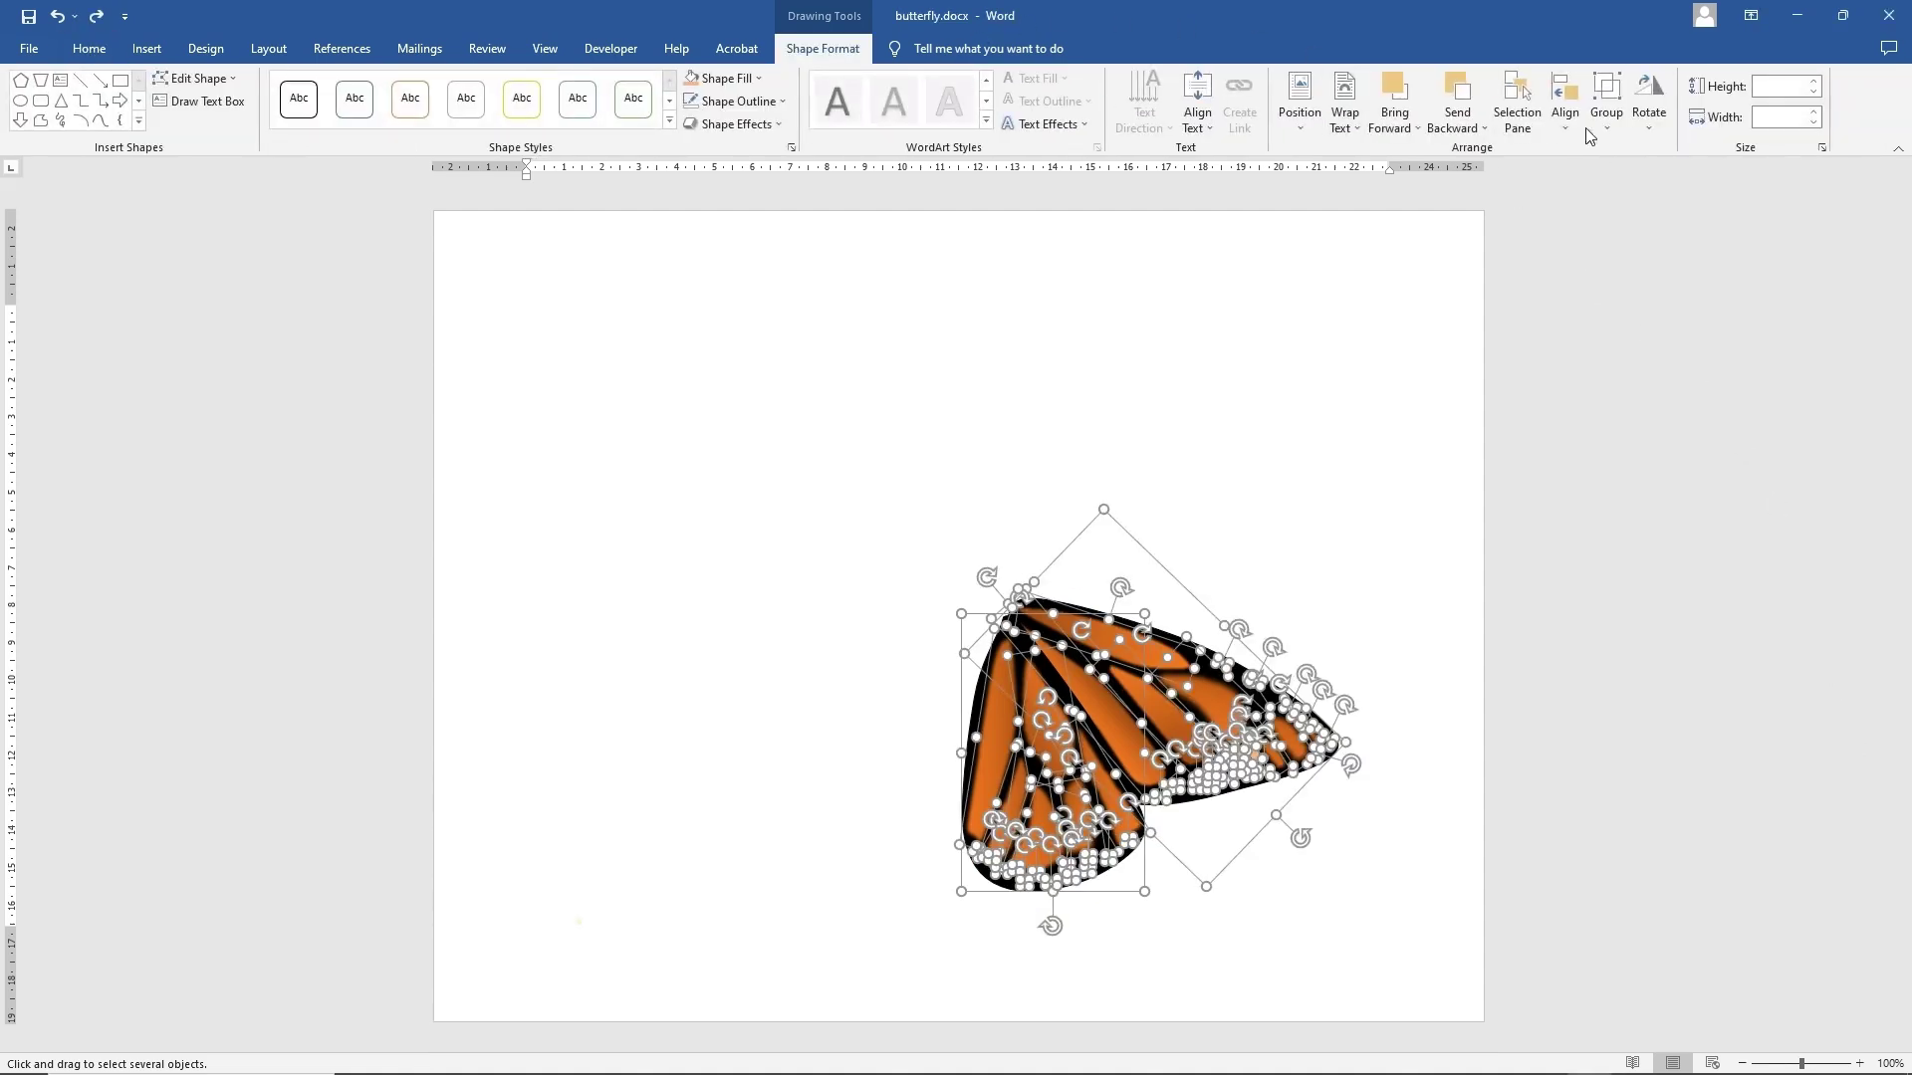
left_click(1617, 115)
left_click(1634, 151)
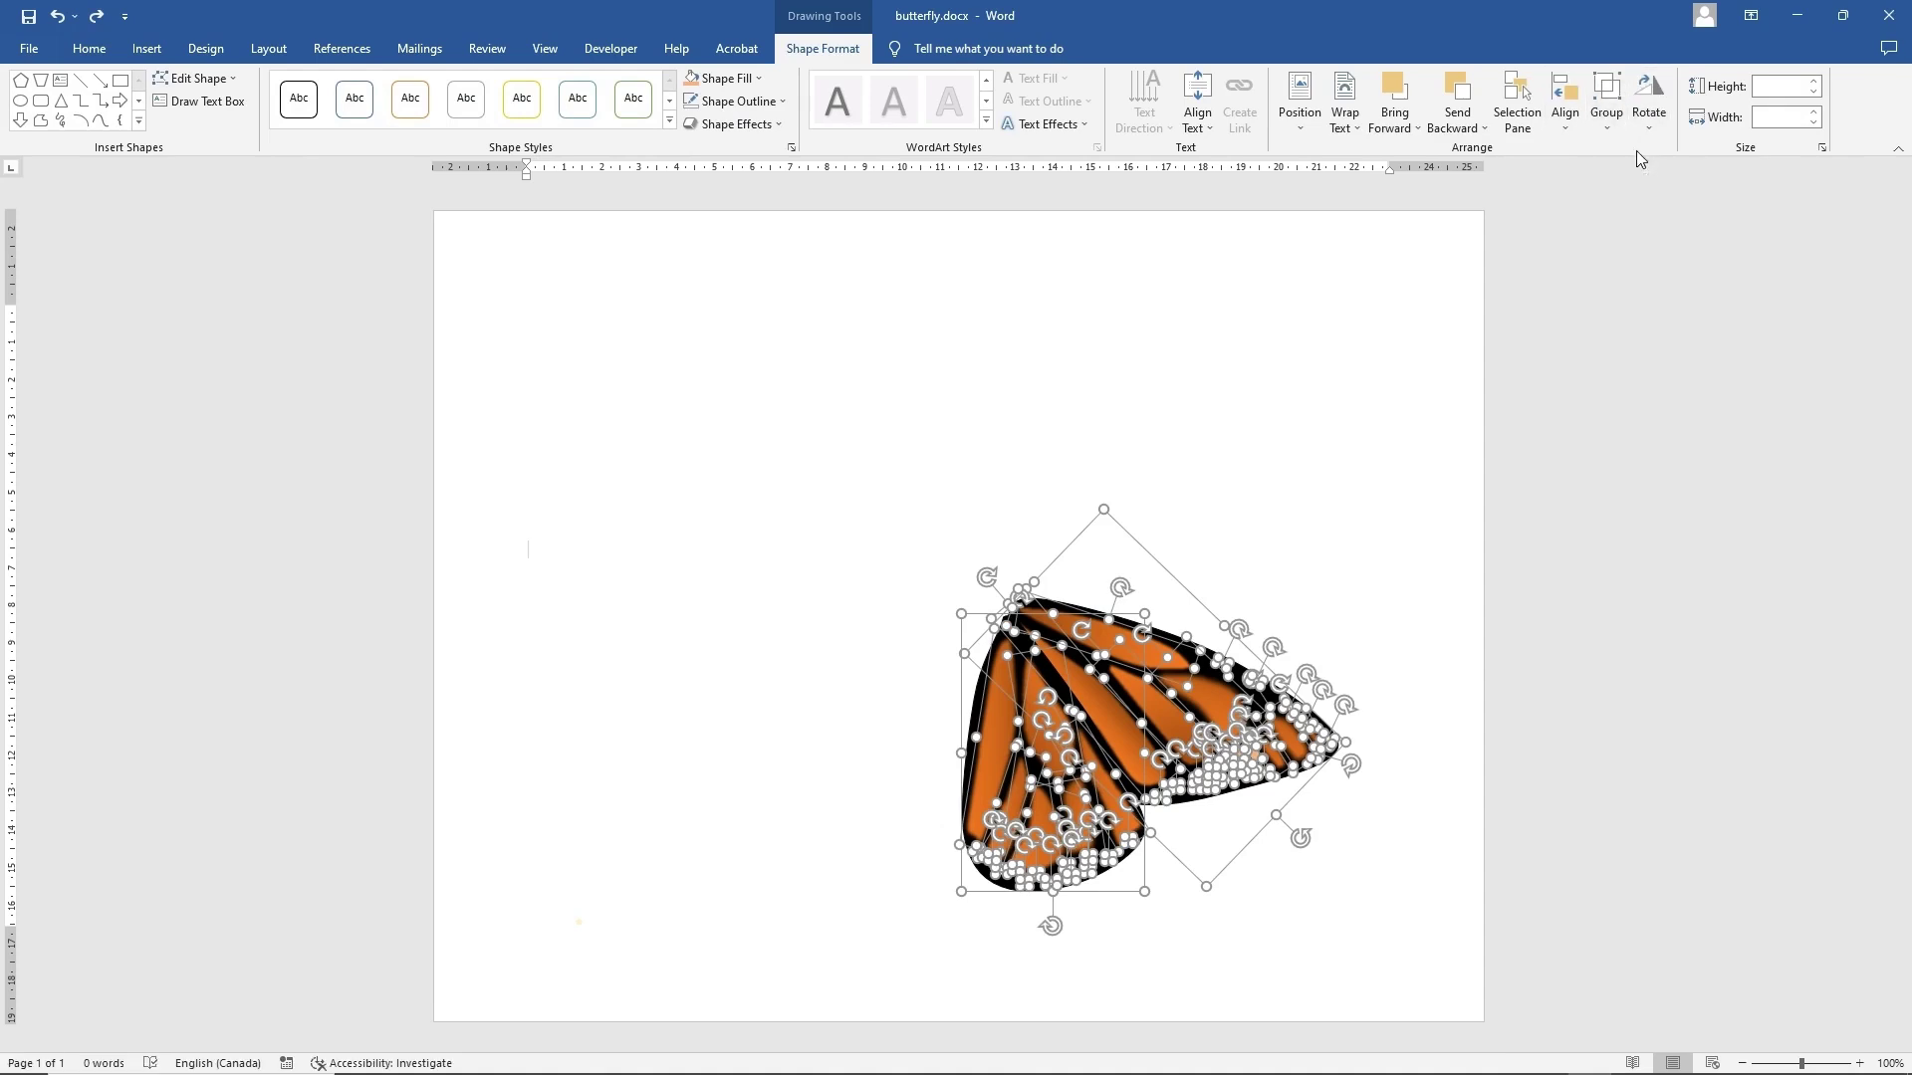
left_click(1370, 593)
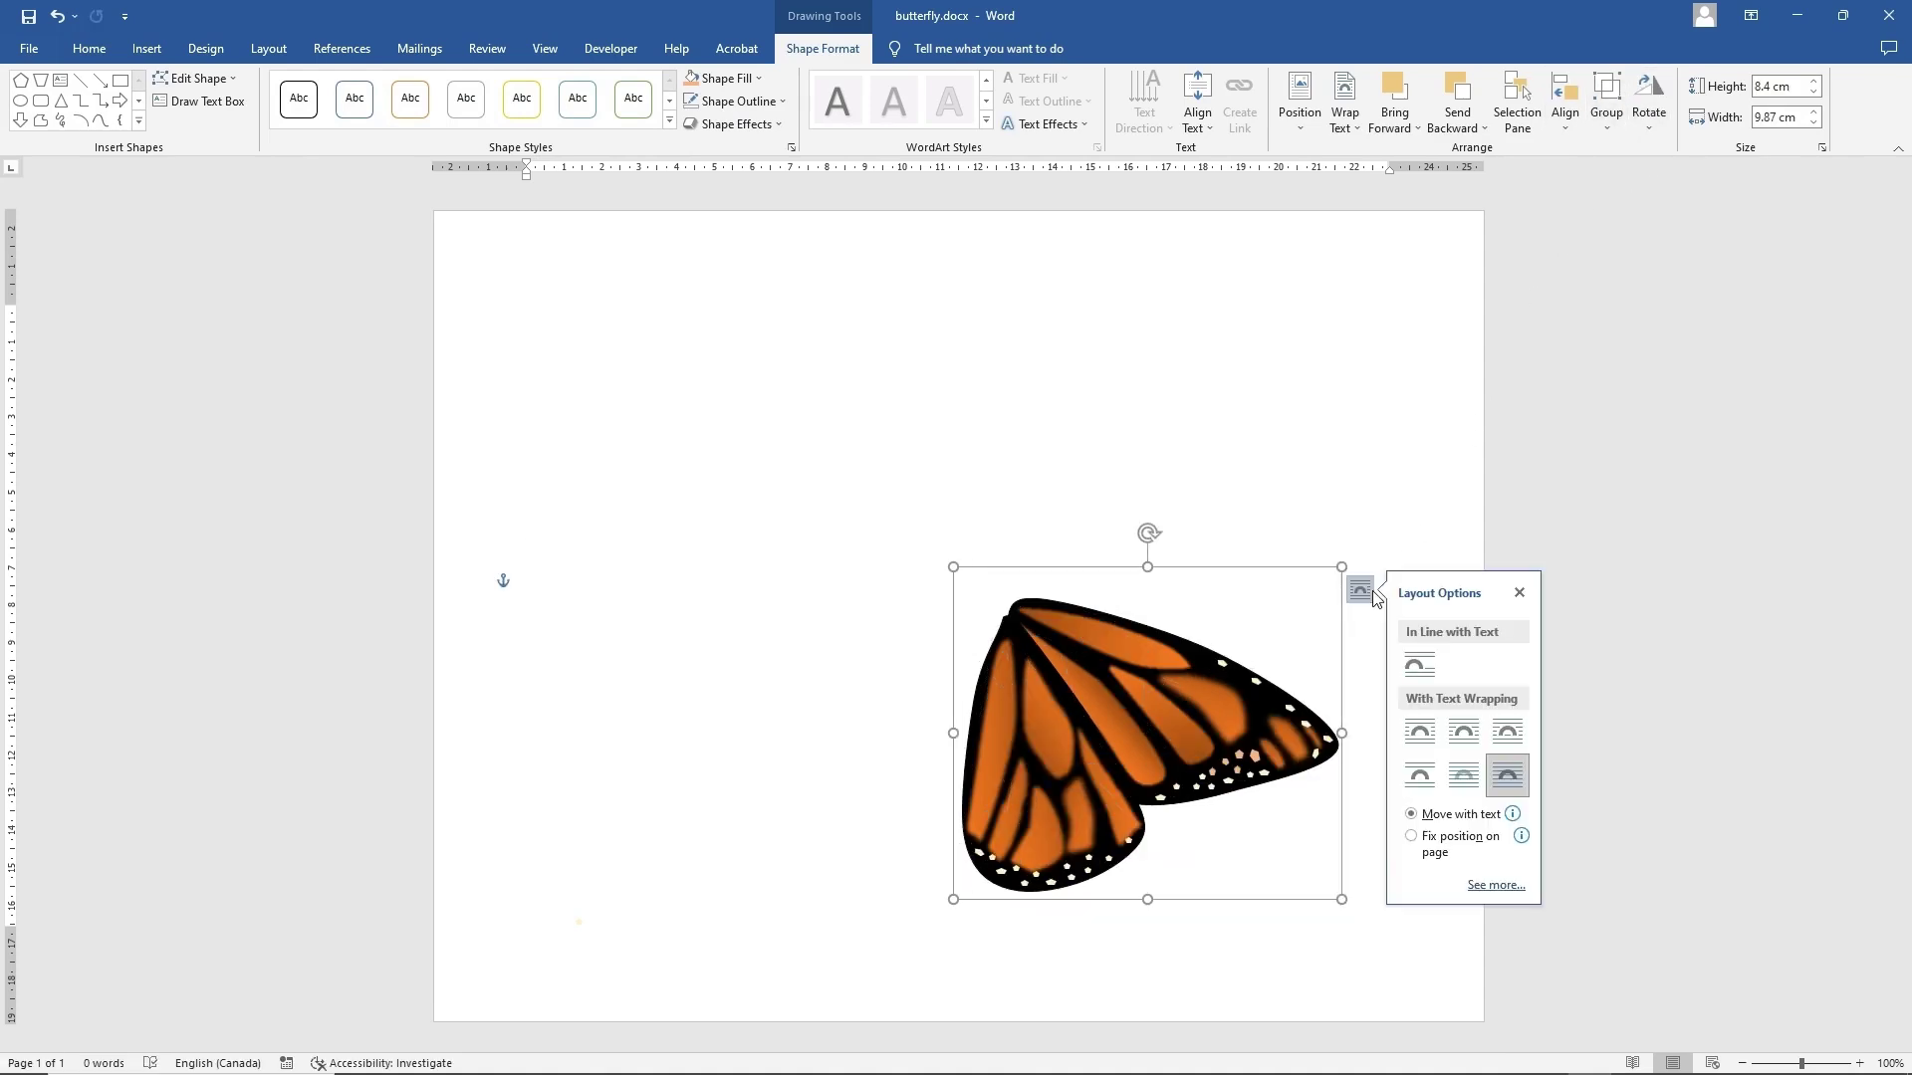
left_click(1376, 473)
left_click(1175, 669)
left_click_drag(1192, 572, 1237, 426)
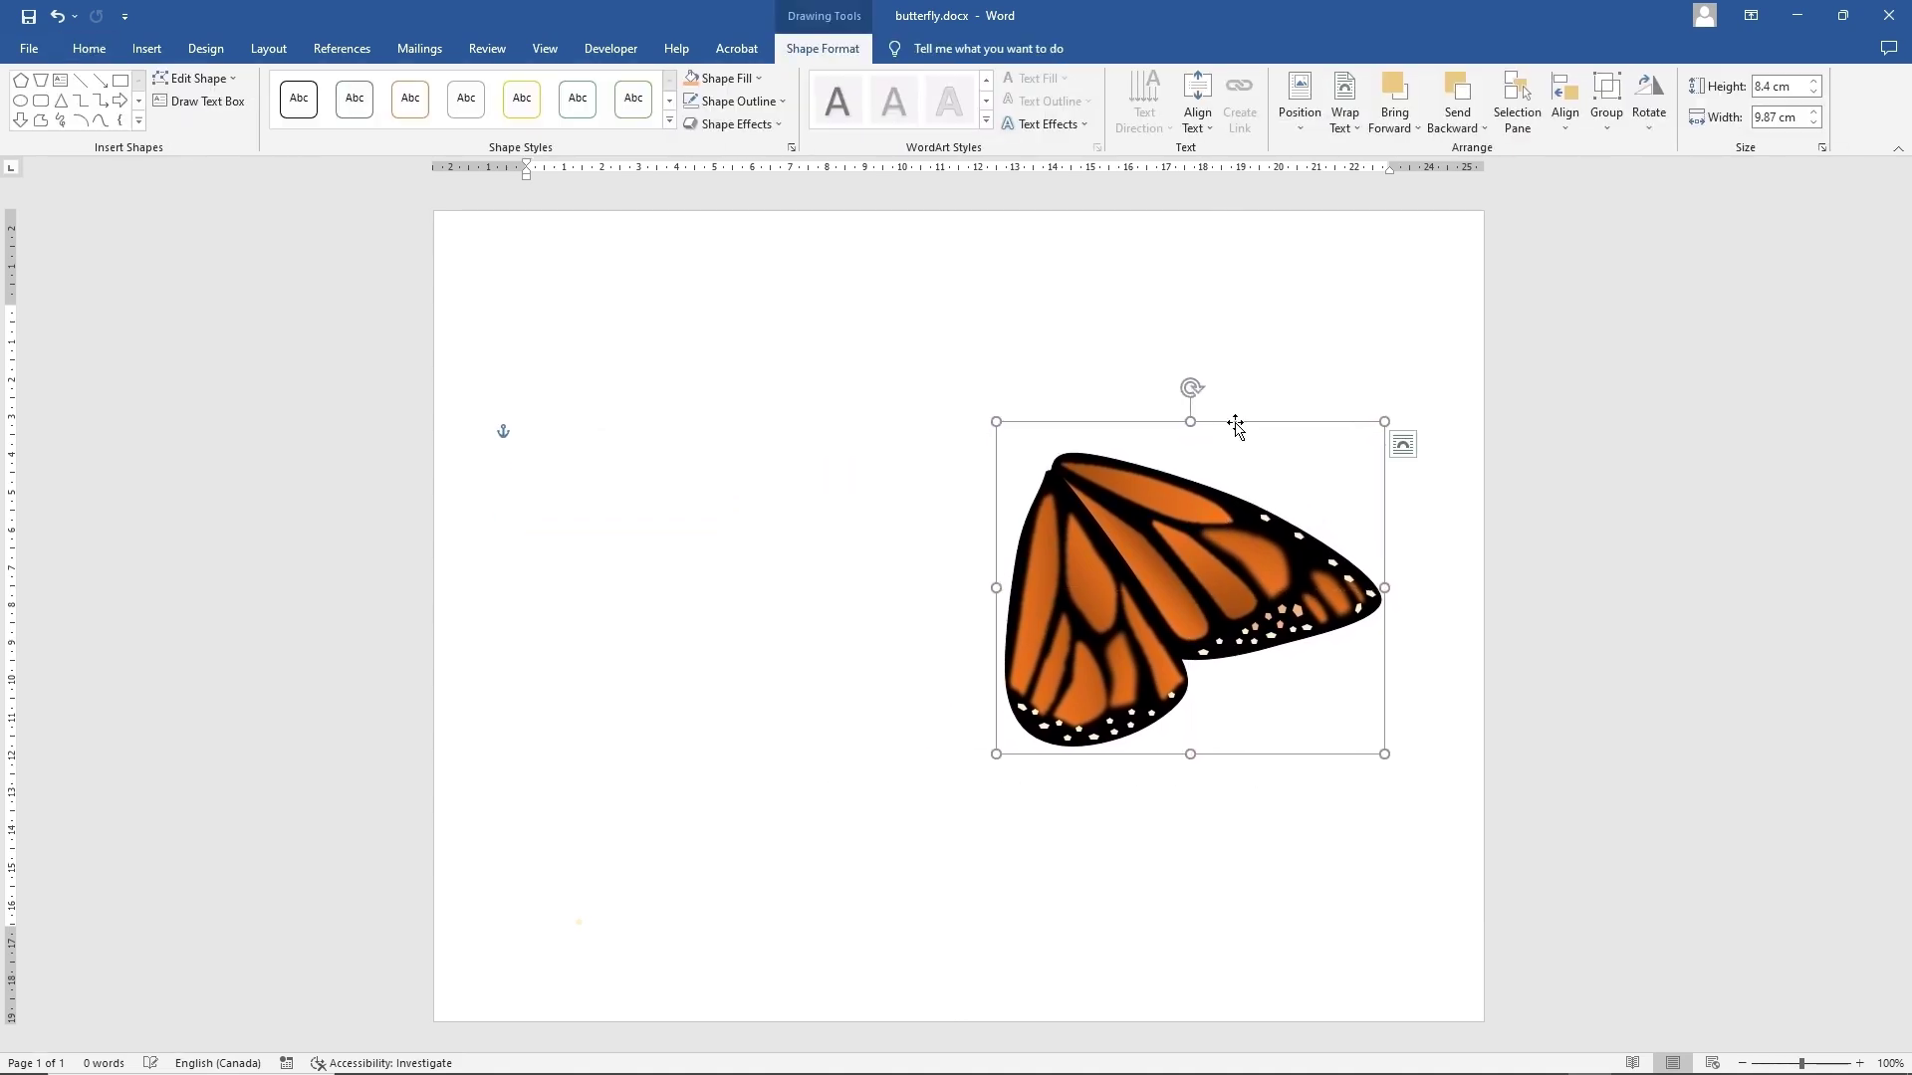
- Duplicate the wing group, mirror the copy horizontally, and place it beside the original on the left half of the page
left_click(89, 48)
left_click(84, 102)
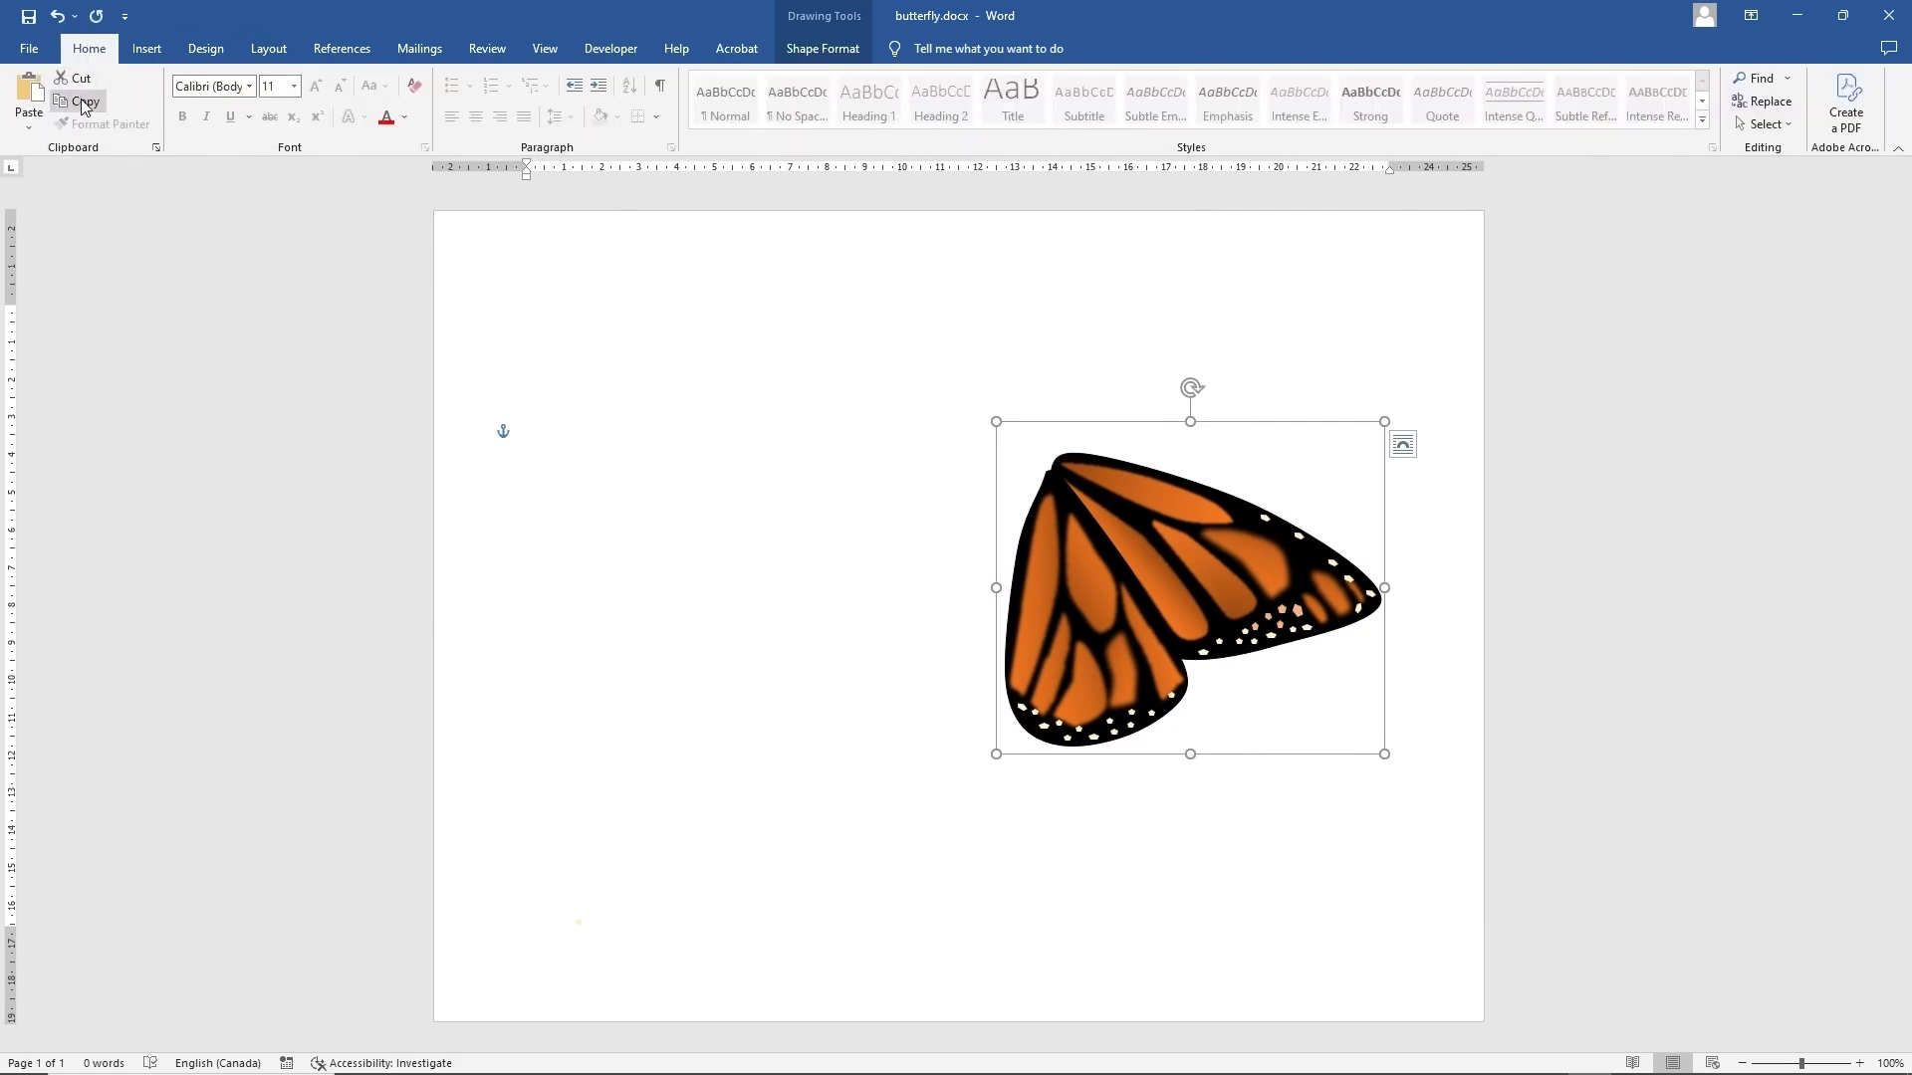
left_click(28, 93)
left_click_drag(1182, 491, 786, 498)
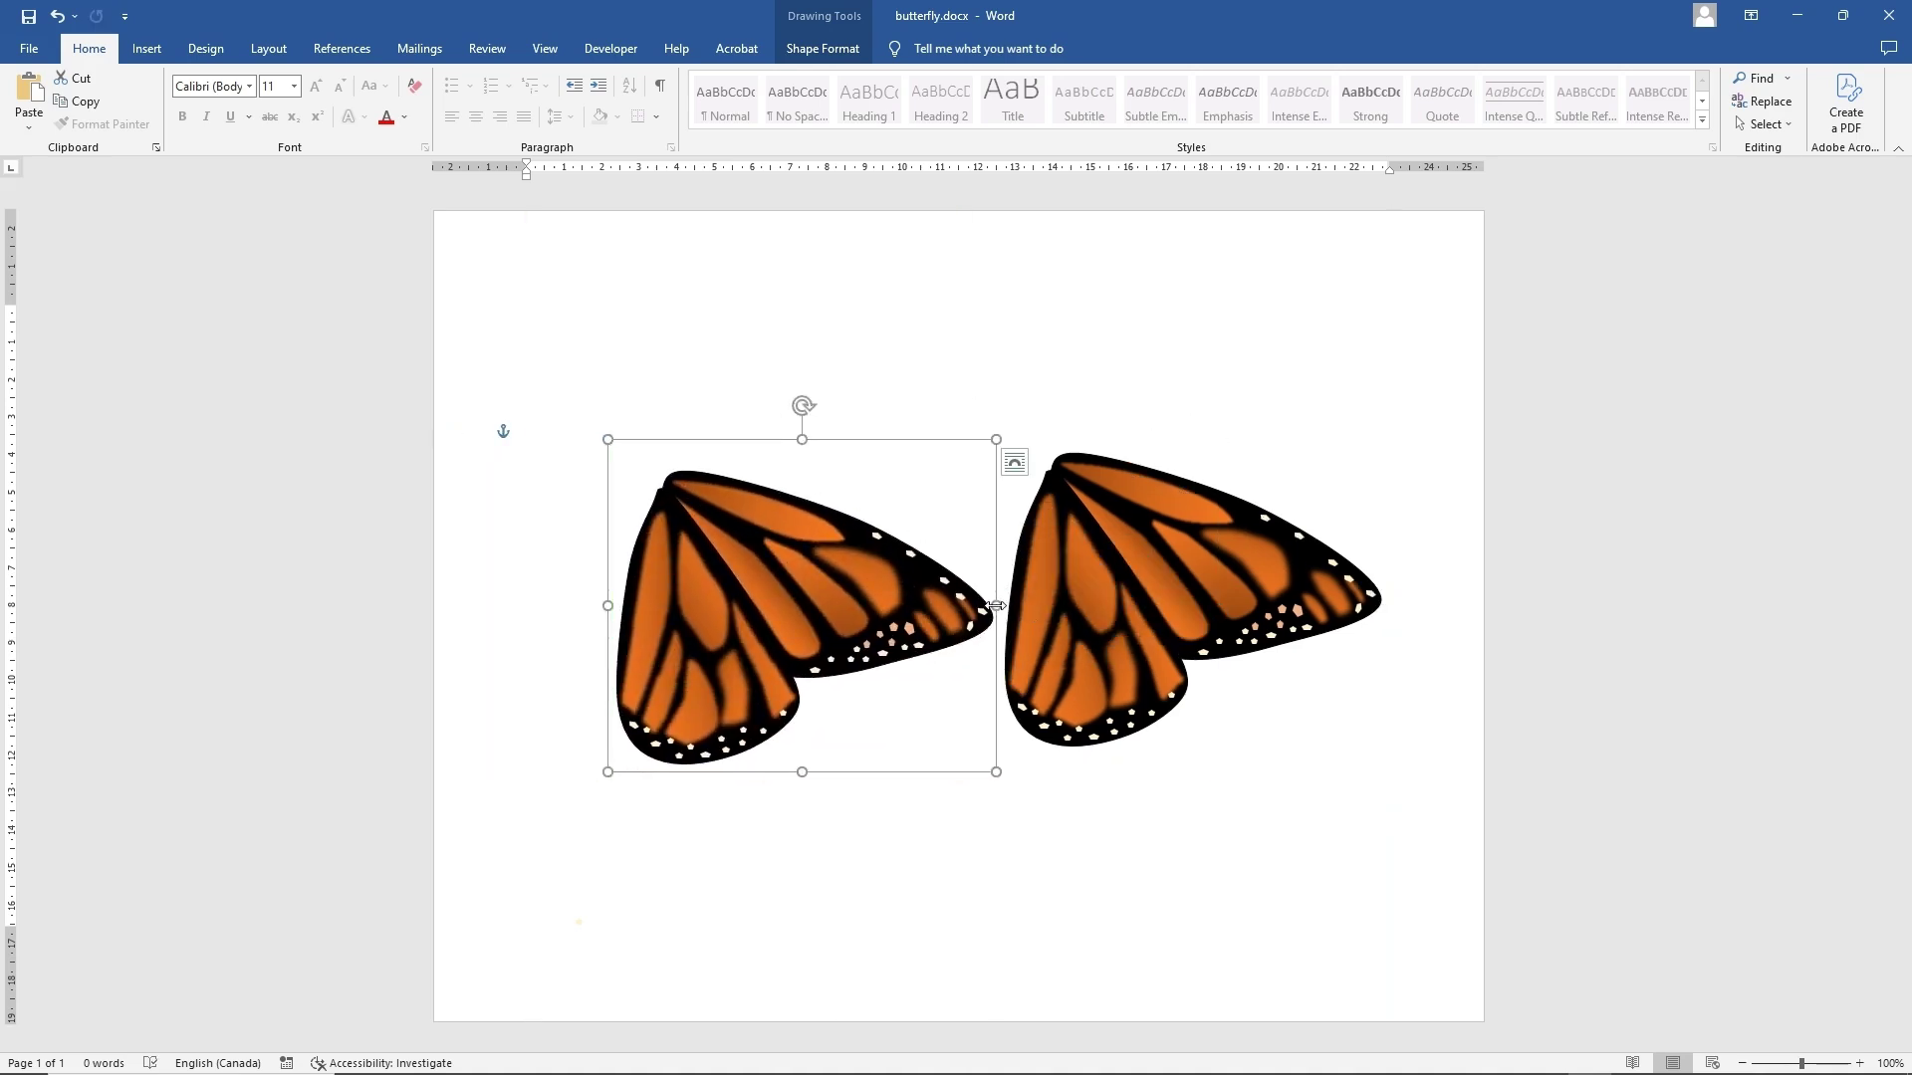
left_click_drag(995, 605, 86, 553)
left_click_drag(625, 560, 1051, 670)
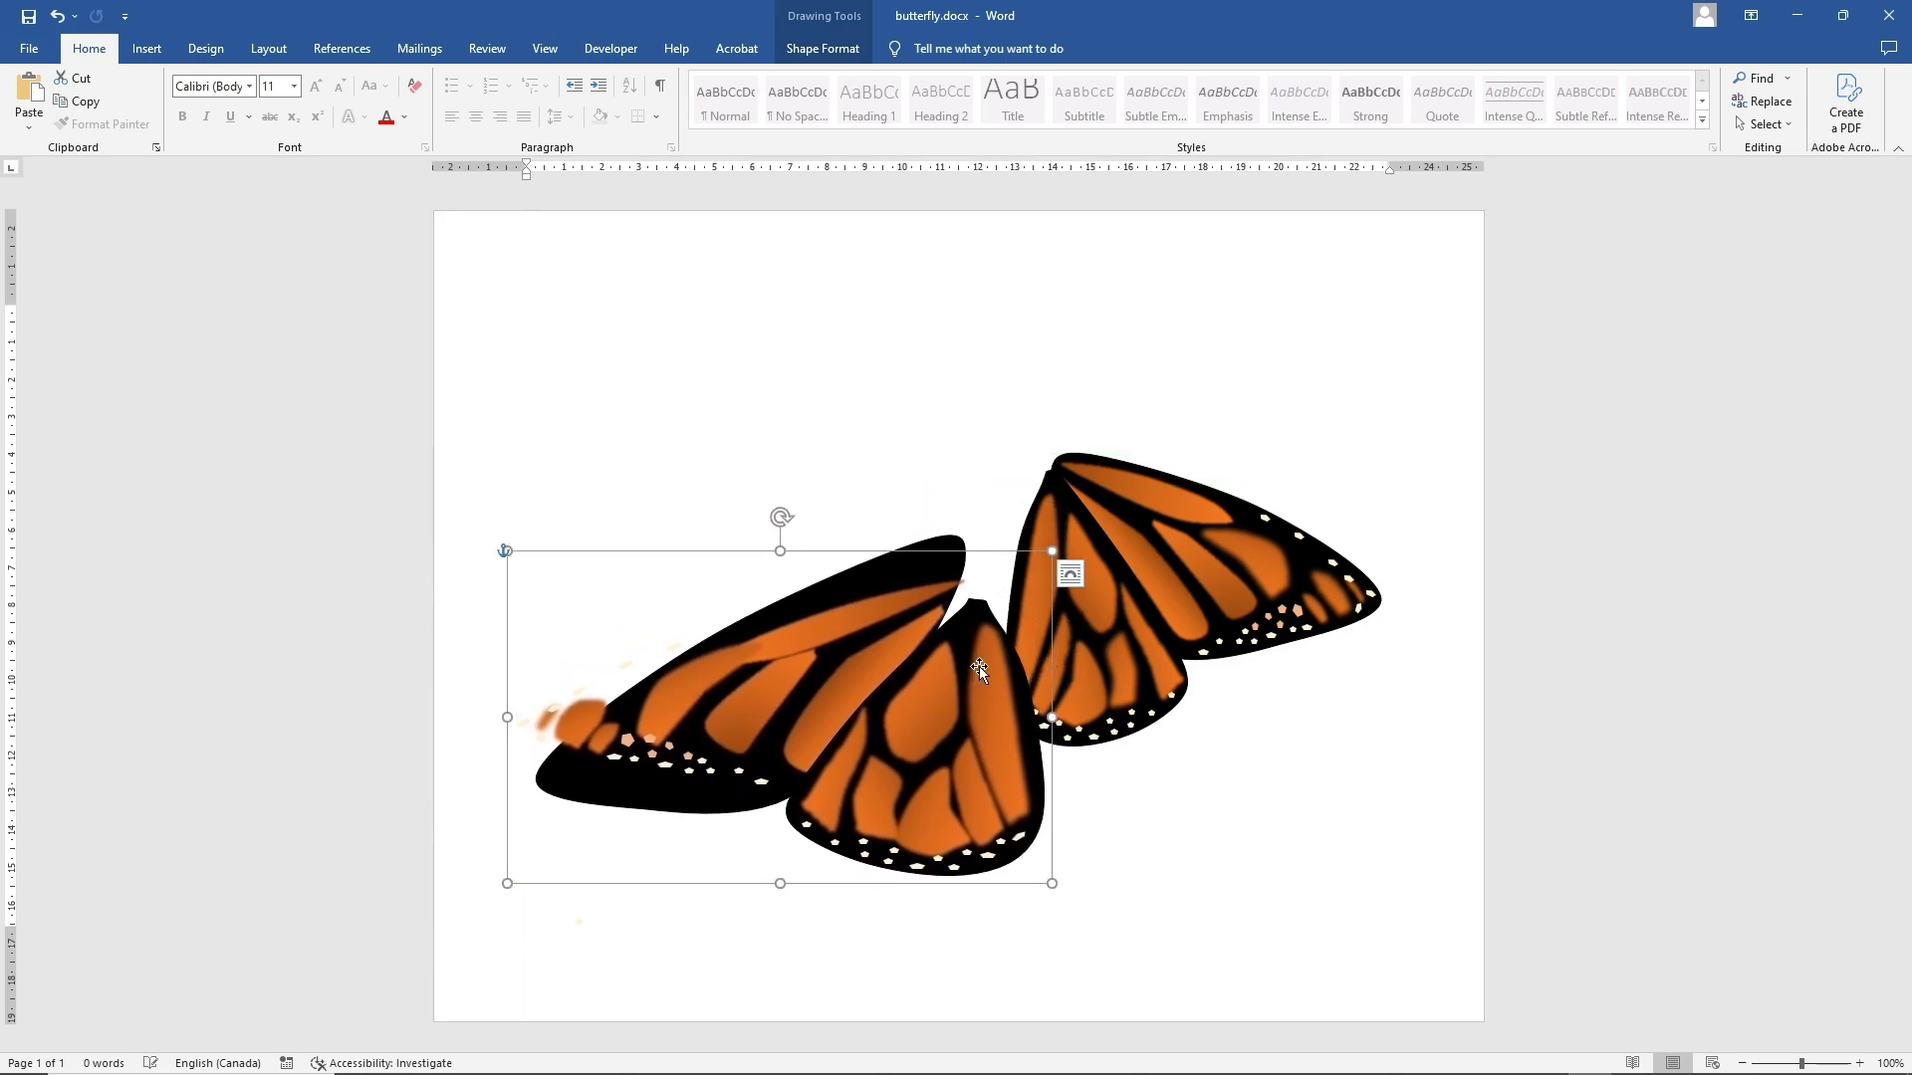
left_click_drag(506, 718, 624, 719)
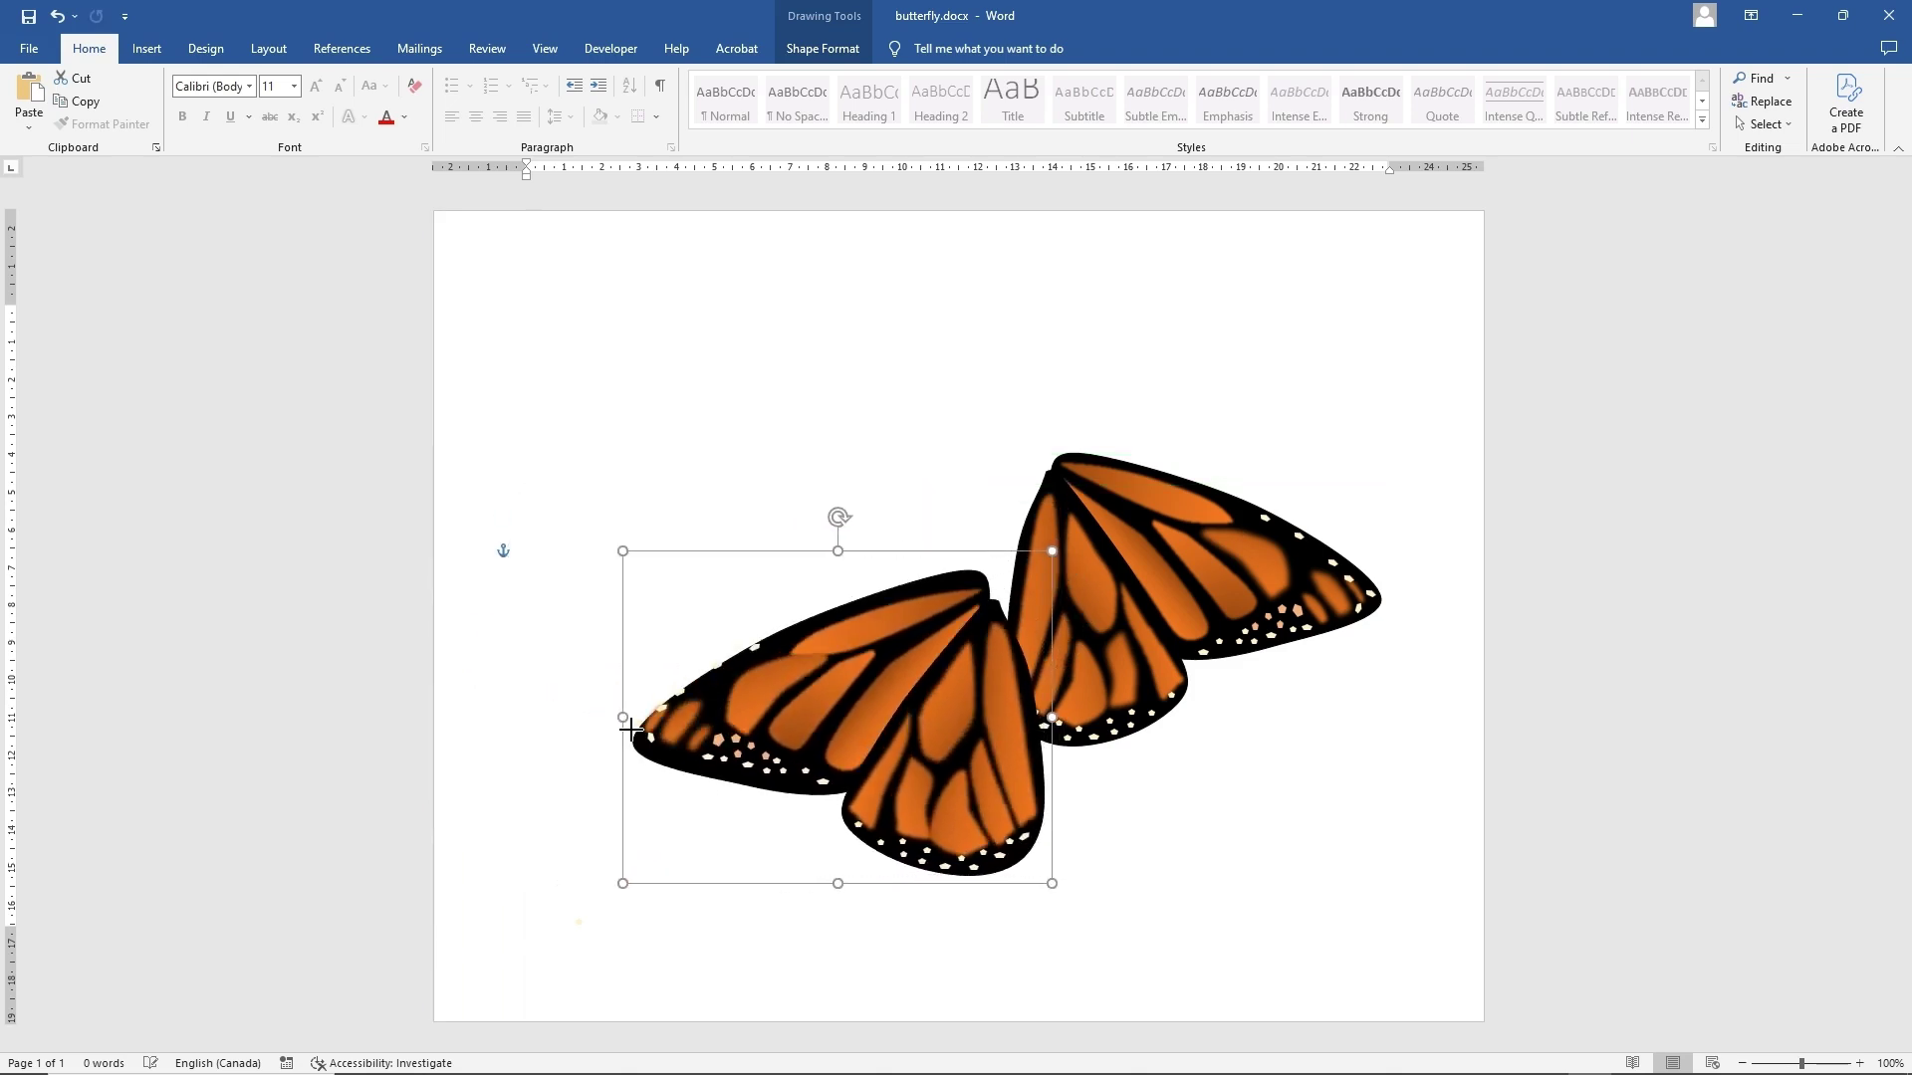
- Set the mirrored wing group's width to 9.87 cm, and rotate both wing groups into a symmetrical pair with a narrow gap
left_click(1189, 502)
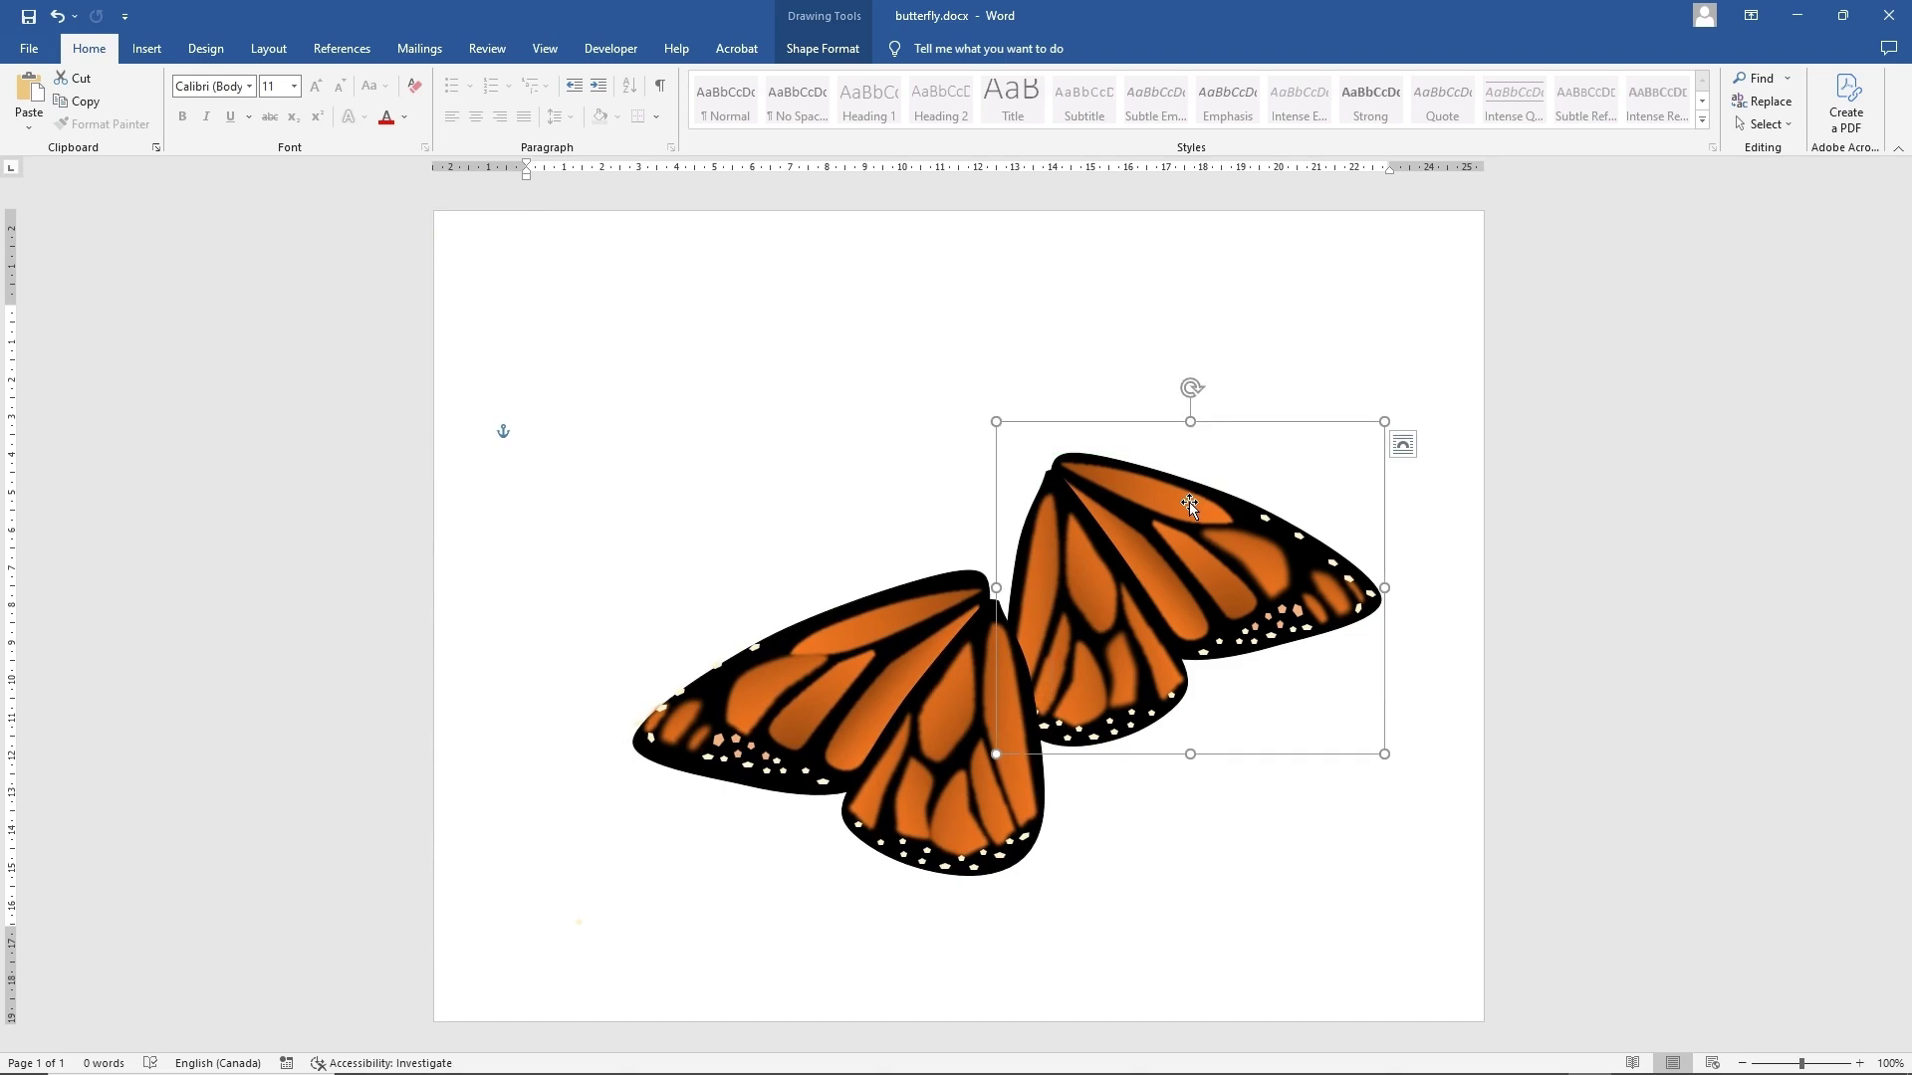
left_click(840, 57)
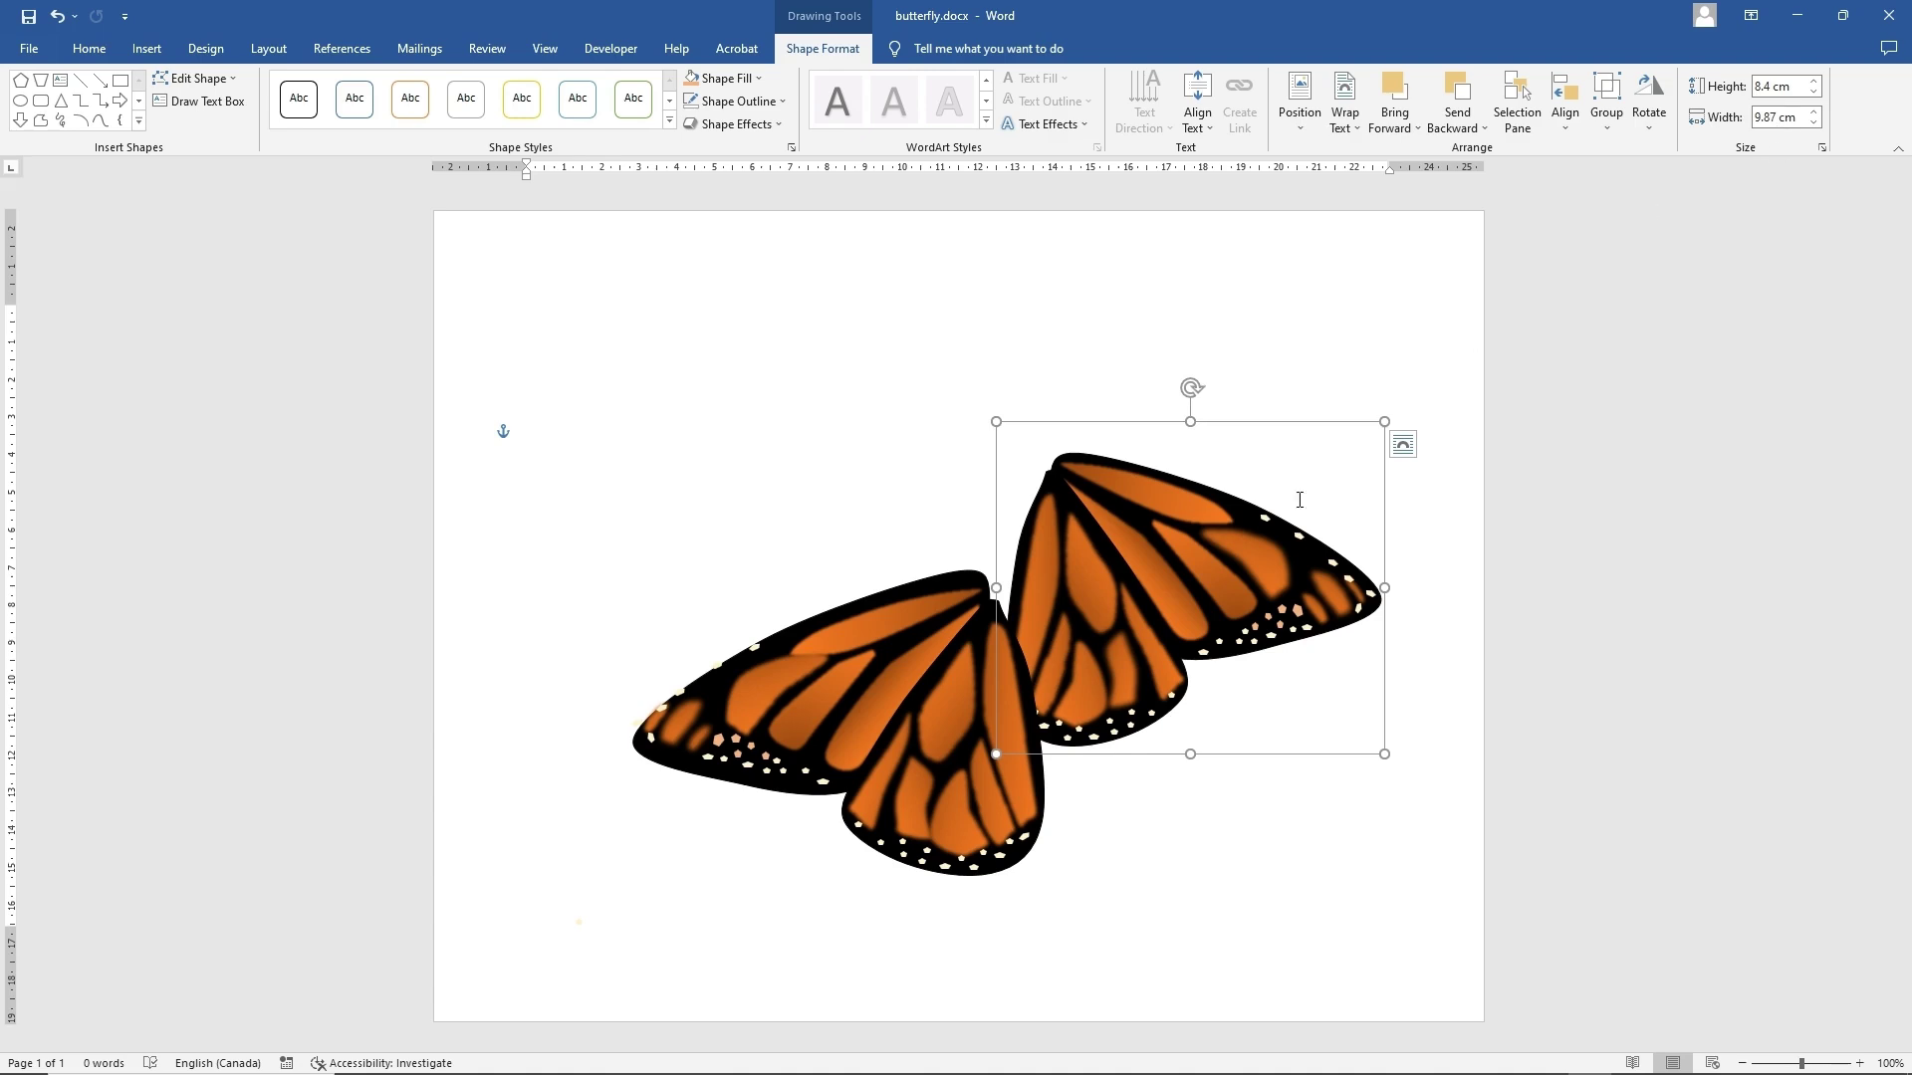
left_click(934, 650)
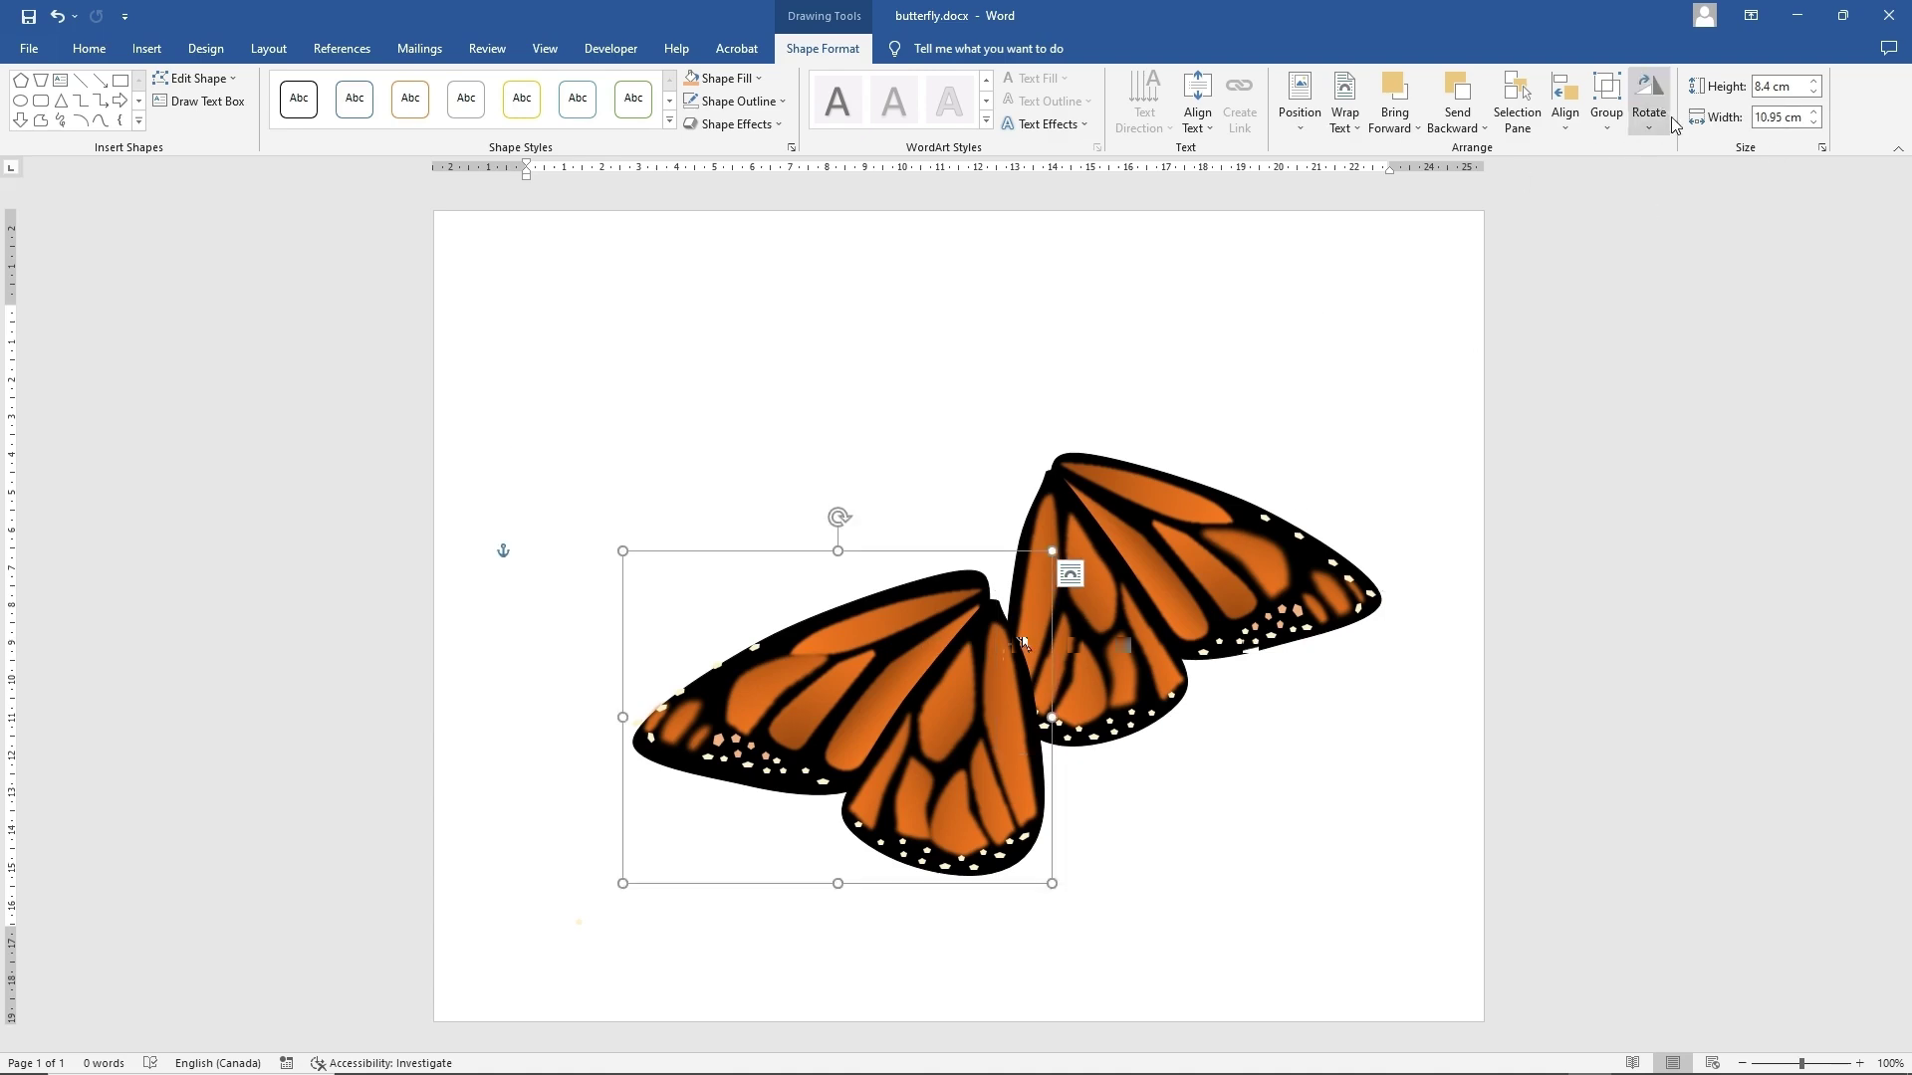
left_click(1784, 118)
type("9.87")
key("Return")
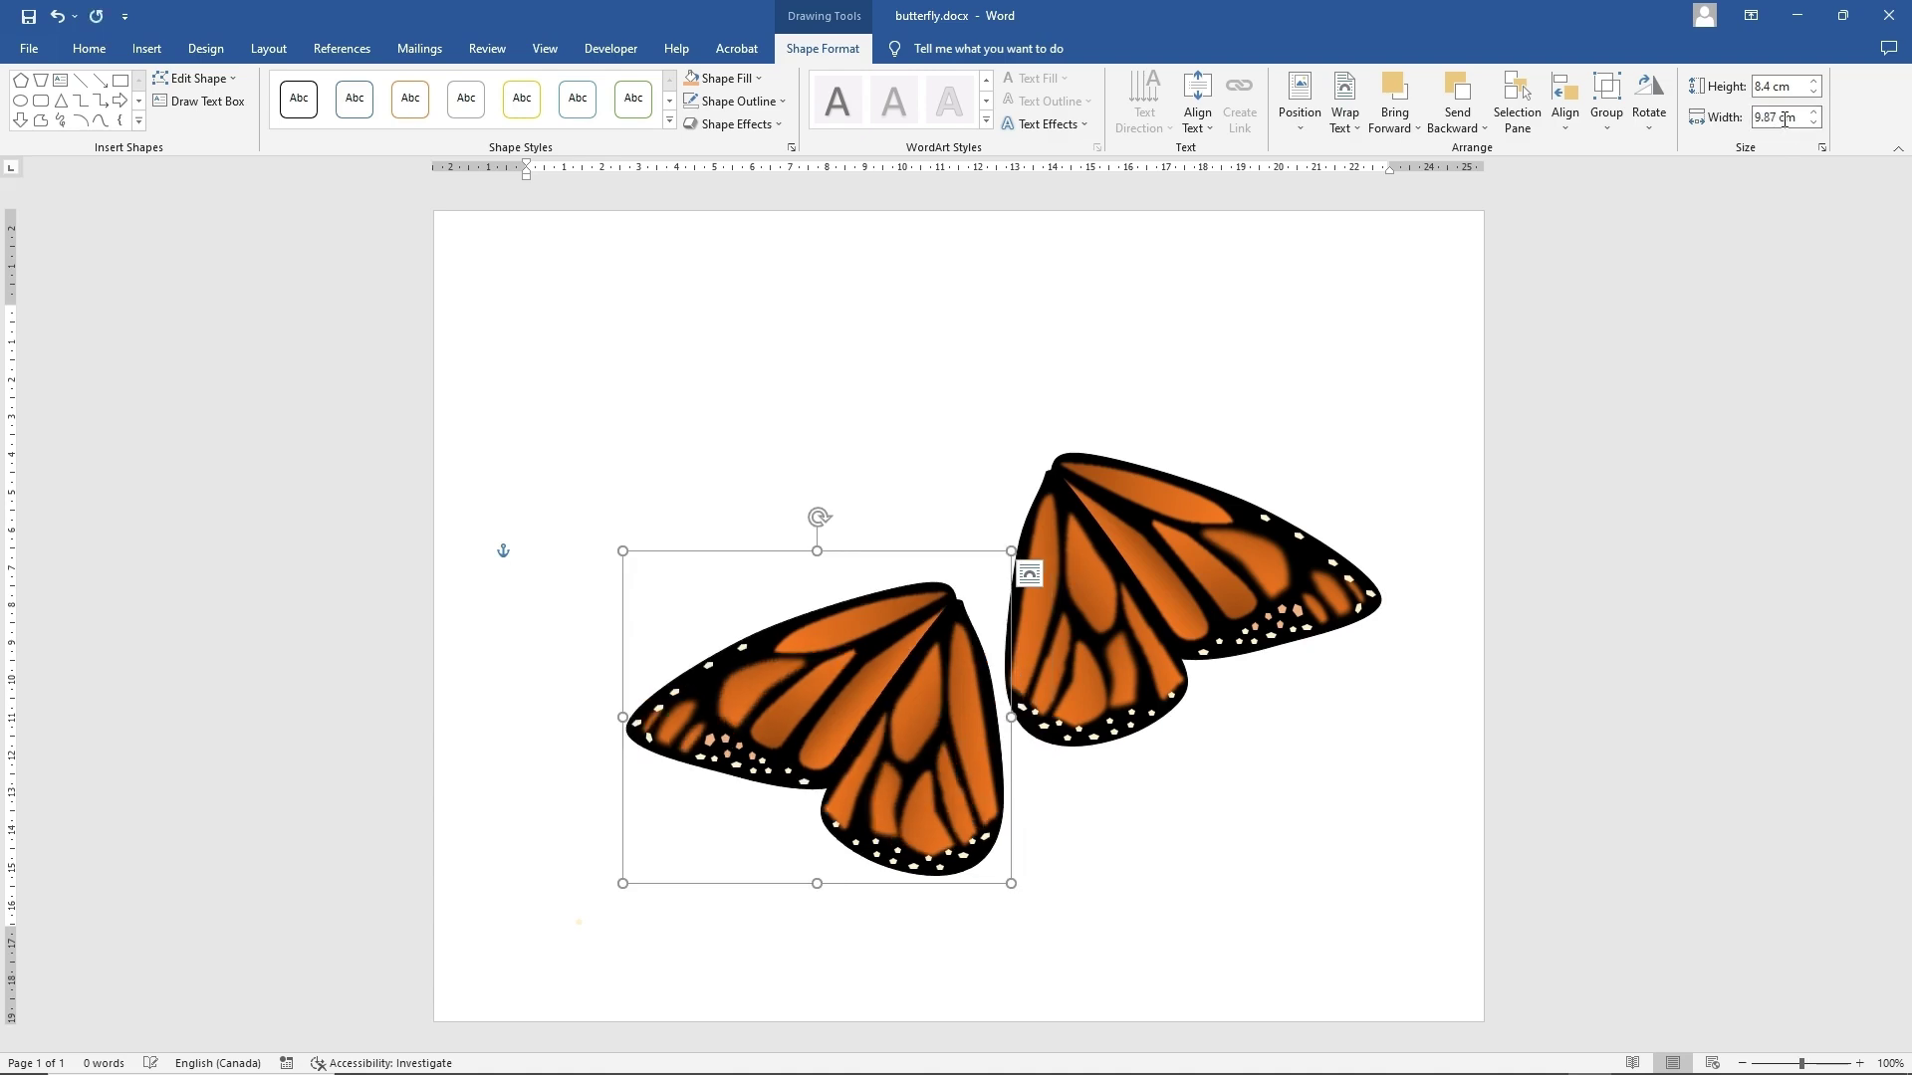
left_click(1246, 534)
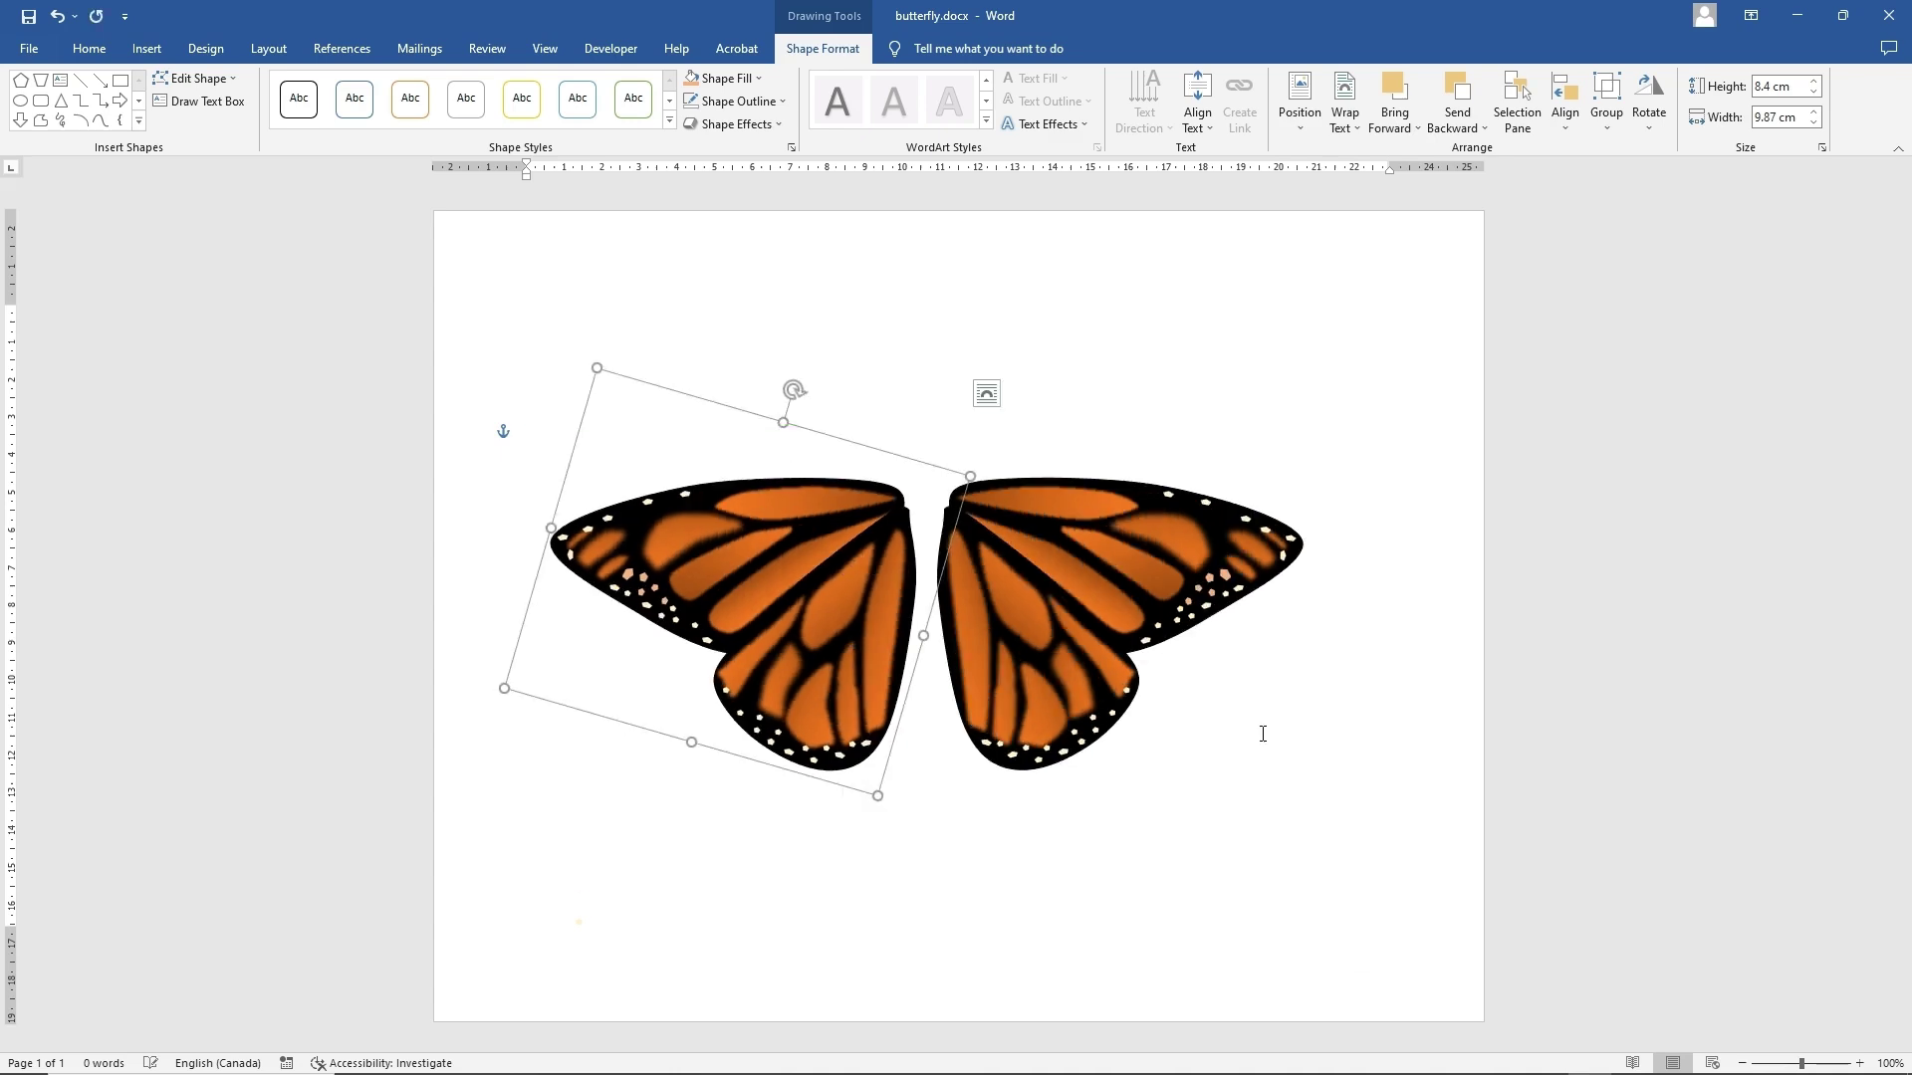
left_click(1265, 737)
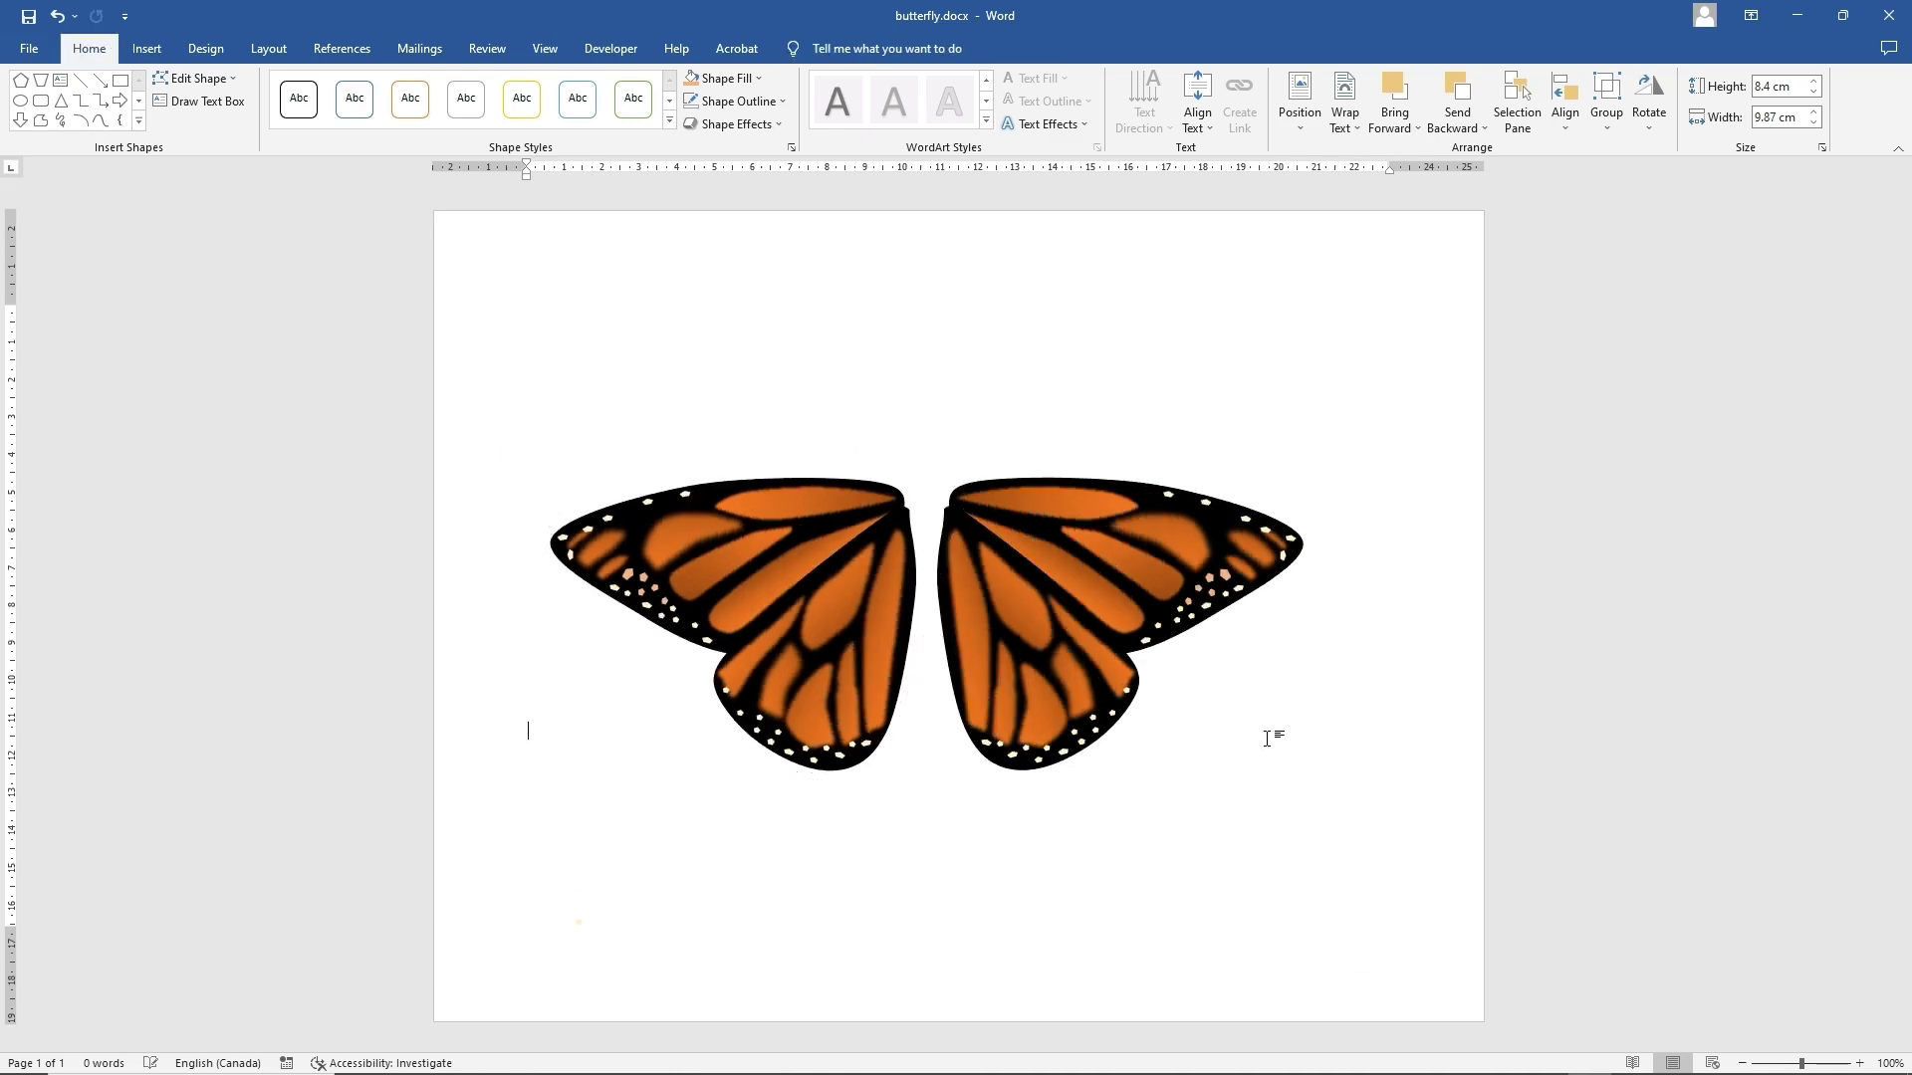
- Draw a tall narrow oval as the body between the two wings and enlarge it to about 5.9 by 1.38 cm
left_click(146, 48)
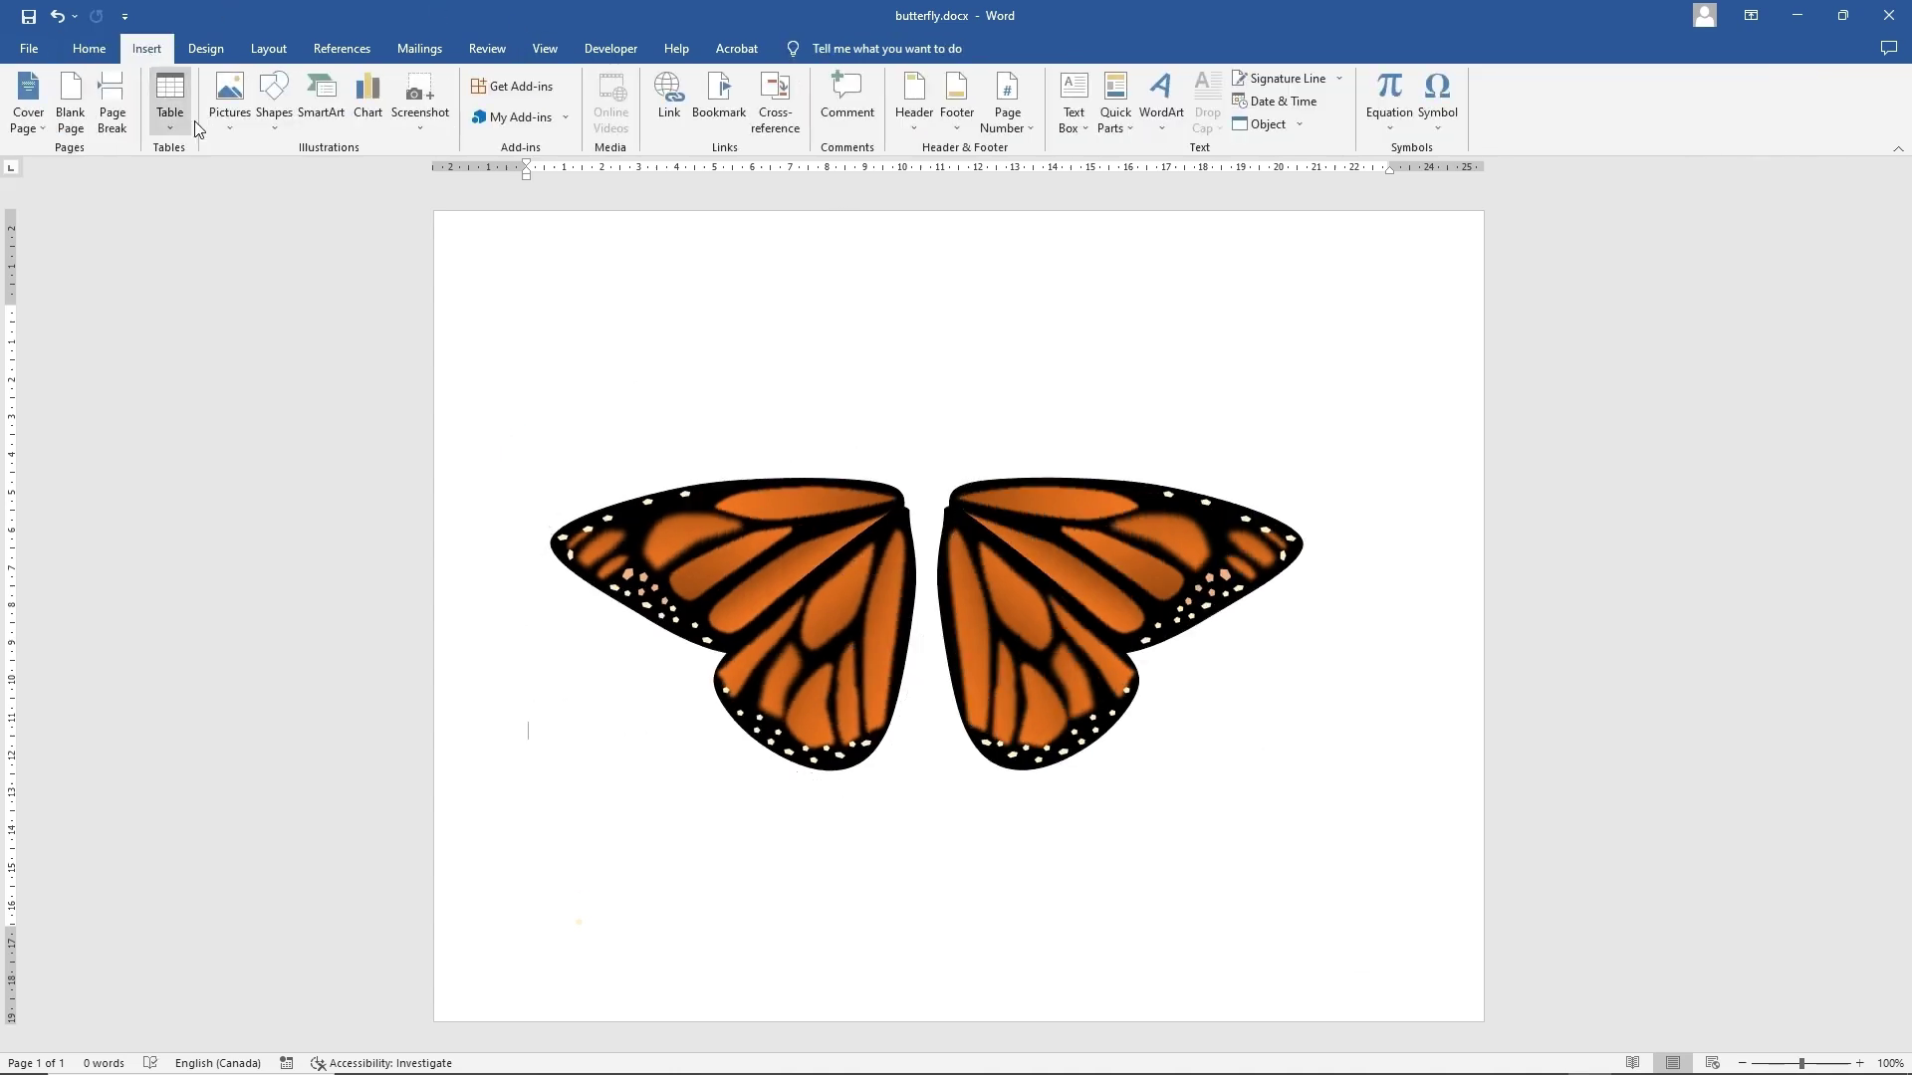
left_click(274, 105)
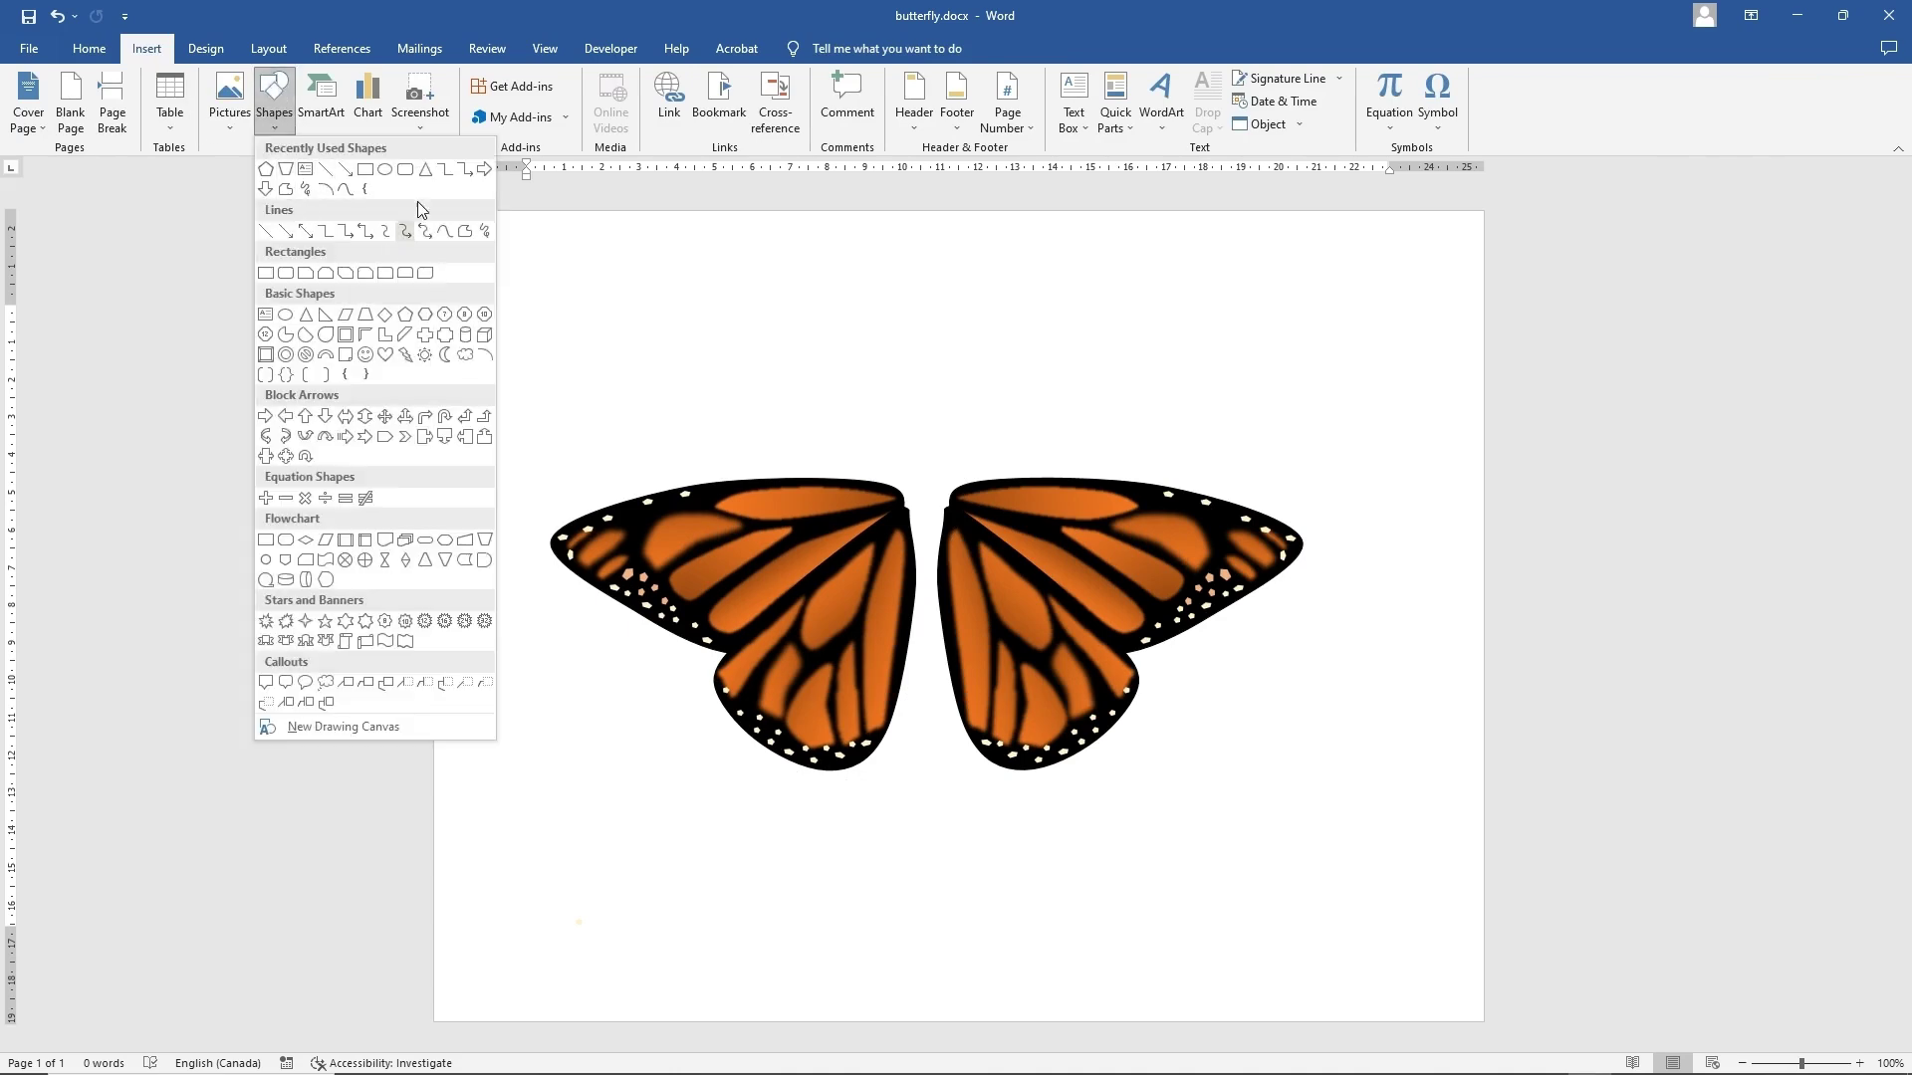
left_click(385, 170)
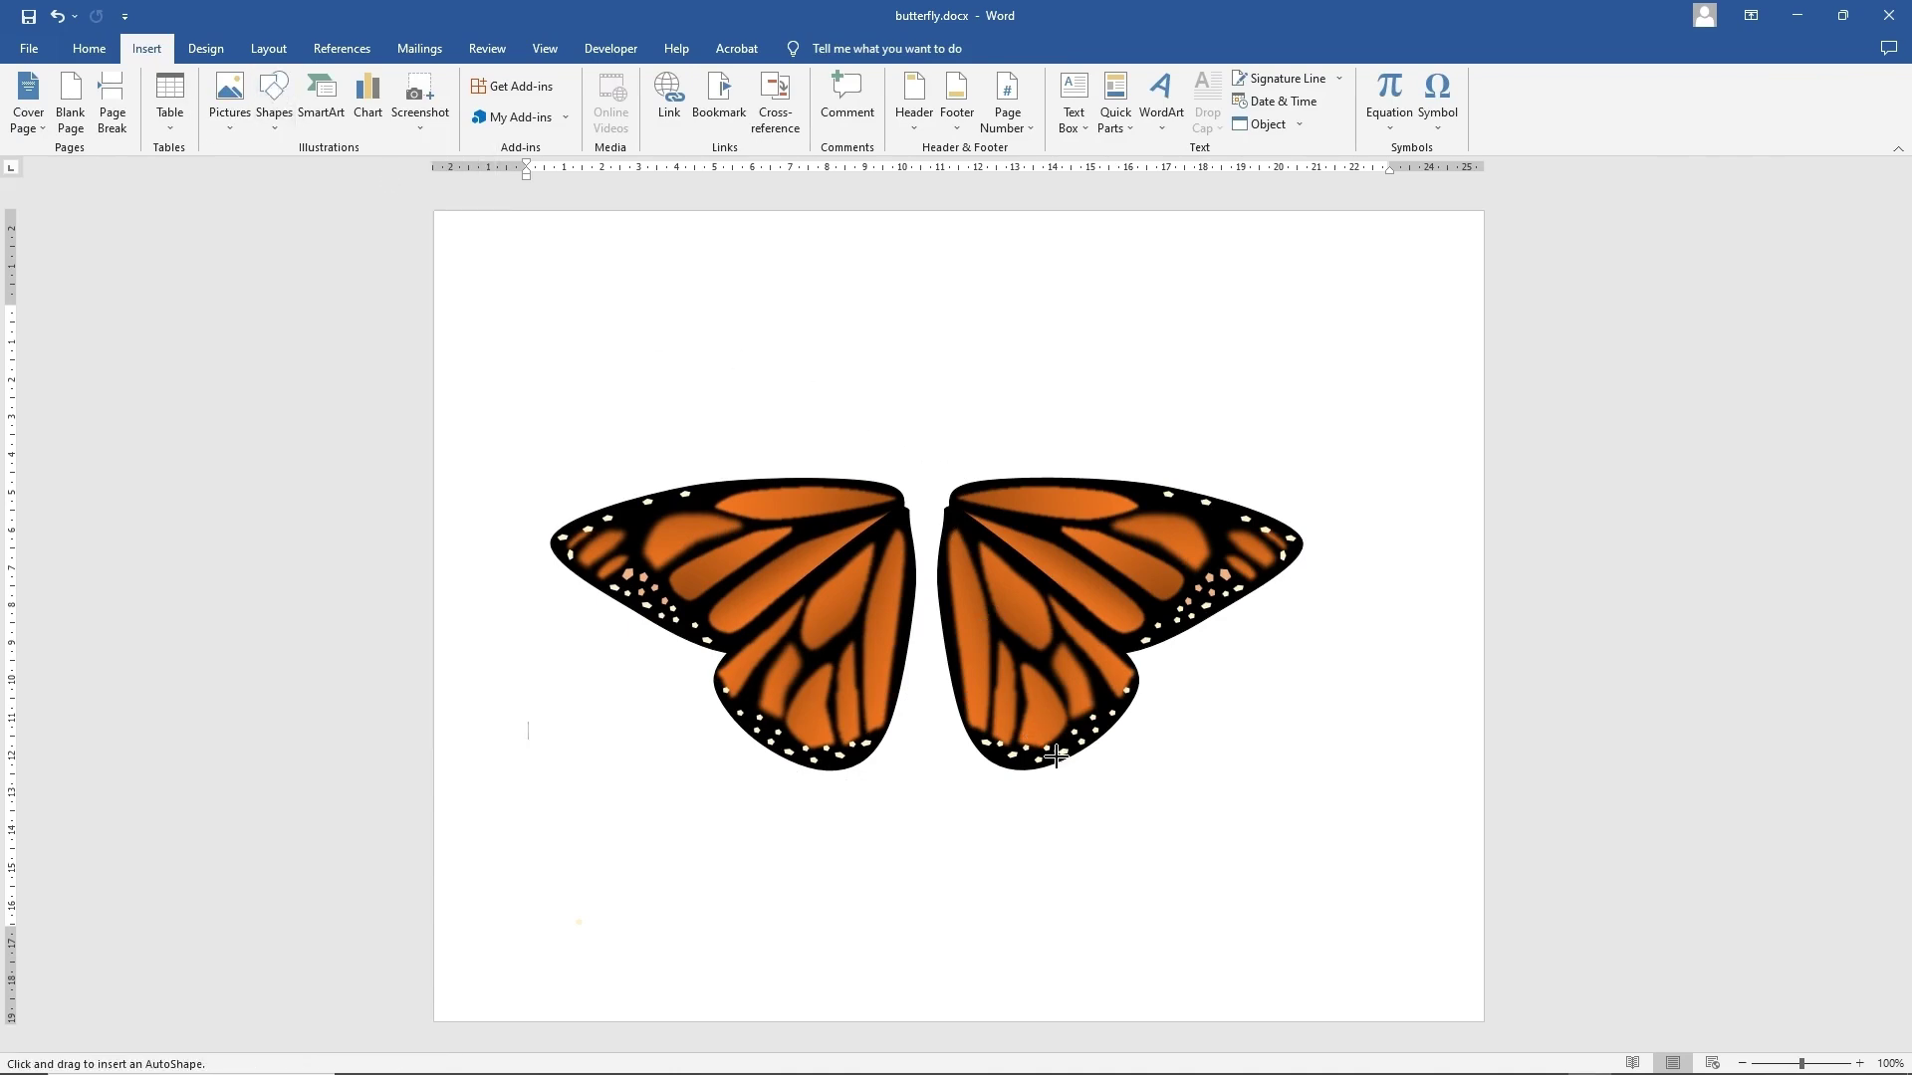
mouse_move(1239, 696)
left_mouse_down()
mouse_move(1255, 875)
mouse_move(1308, 930)
mouse_move(1305, 892)
mouse_move(1279, 888)
left_mouse_up()
mouse_move(1258, 751)
left_mouse_down()
mouse_move(1033, 623)
mouse_move(876, 661)
mouse_move(910, 543)
mouse_move(916, 604)
left_mouse_up()
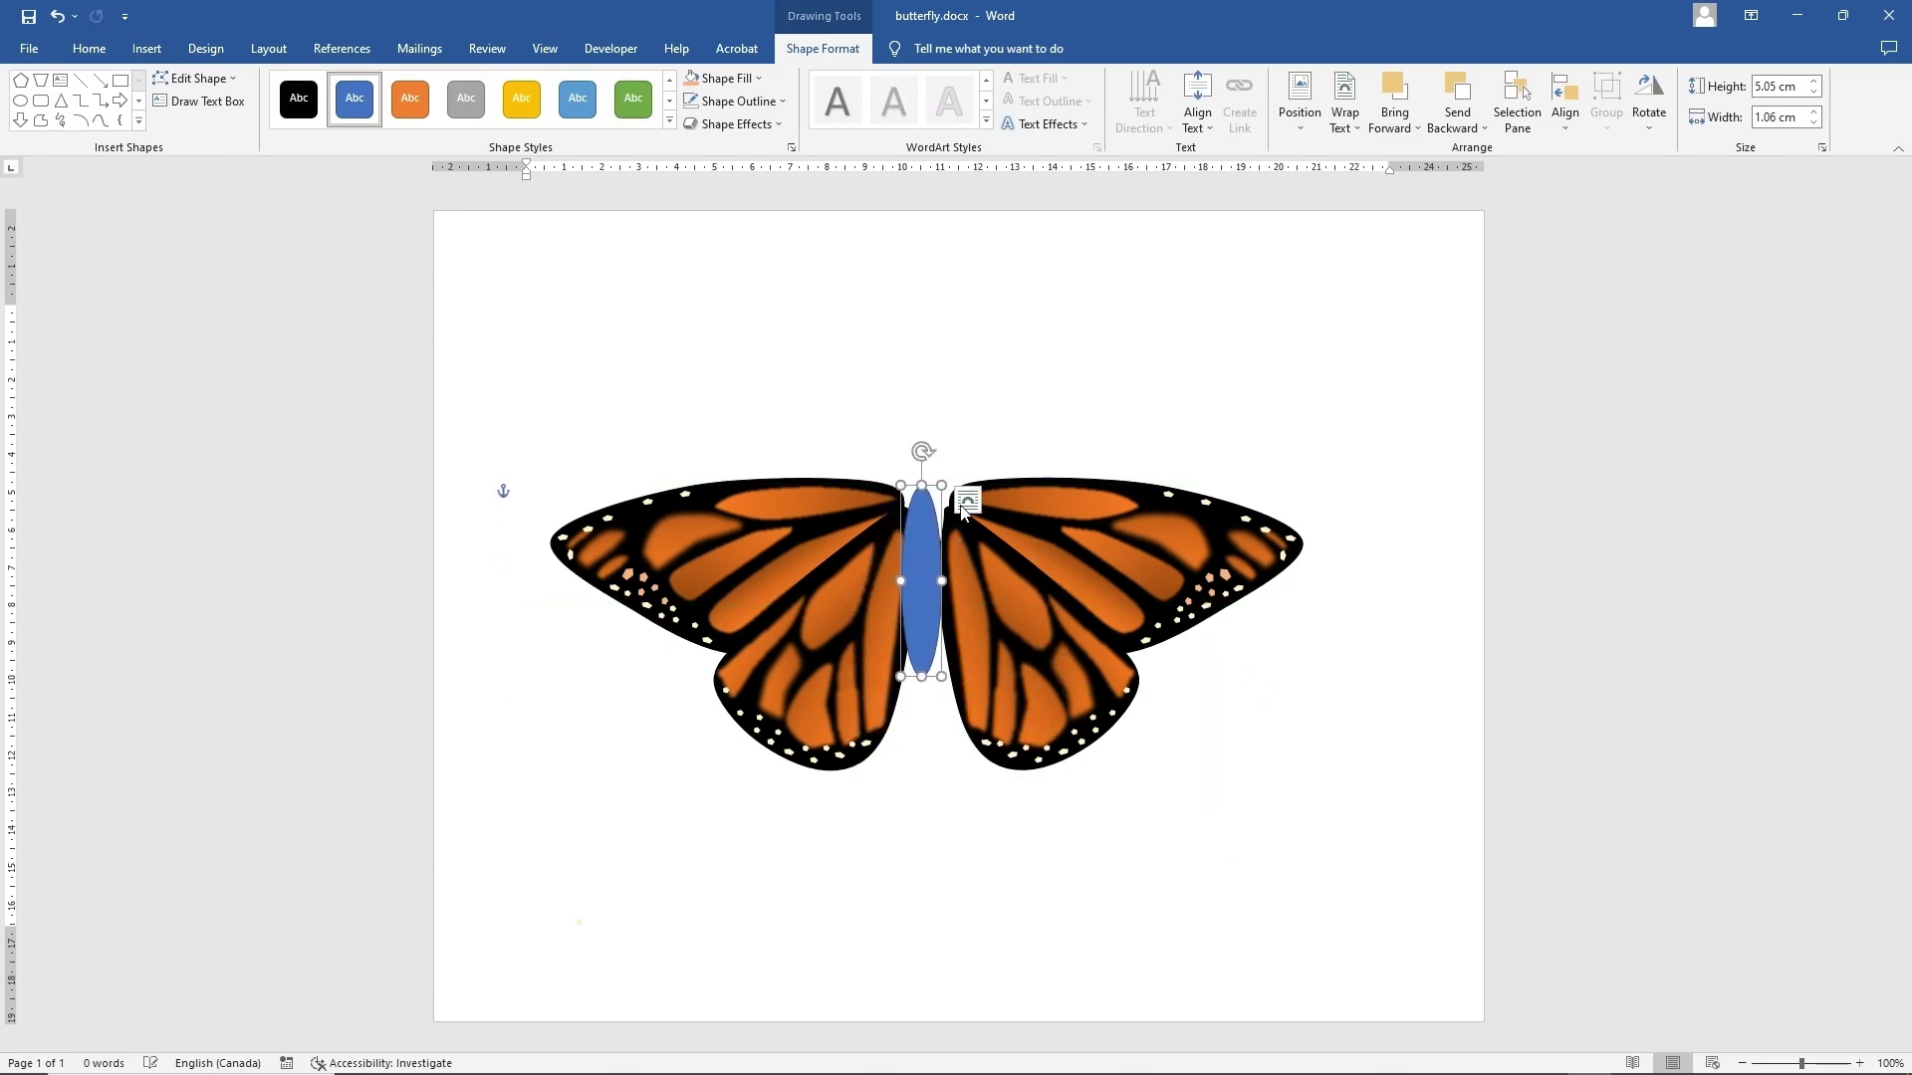
left_click_drag(942, 485, 953, 447)
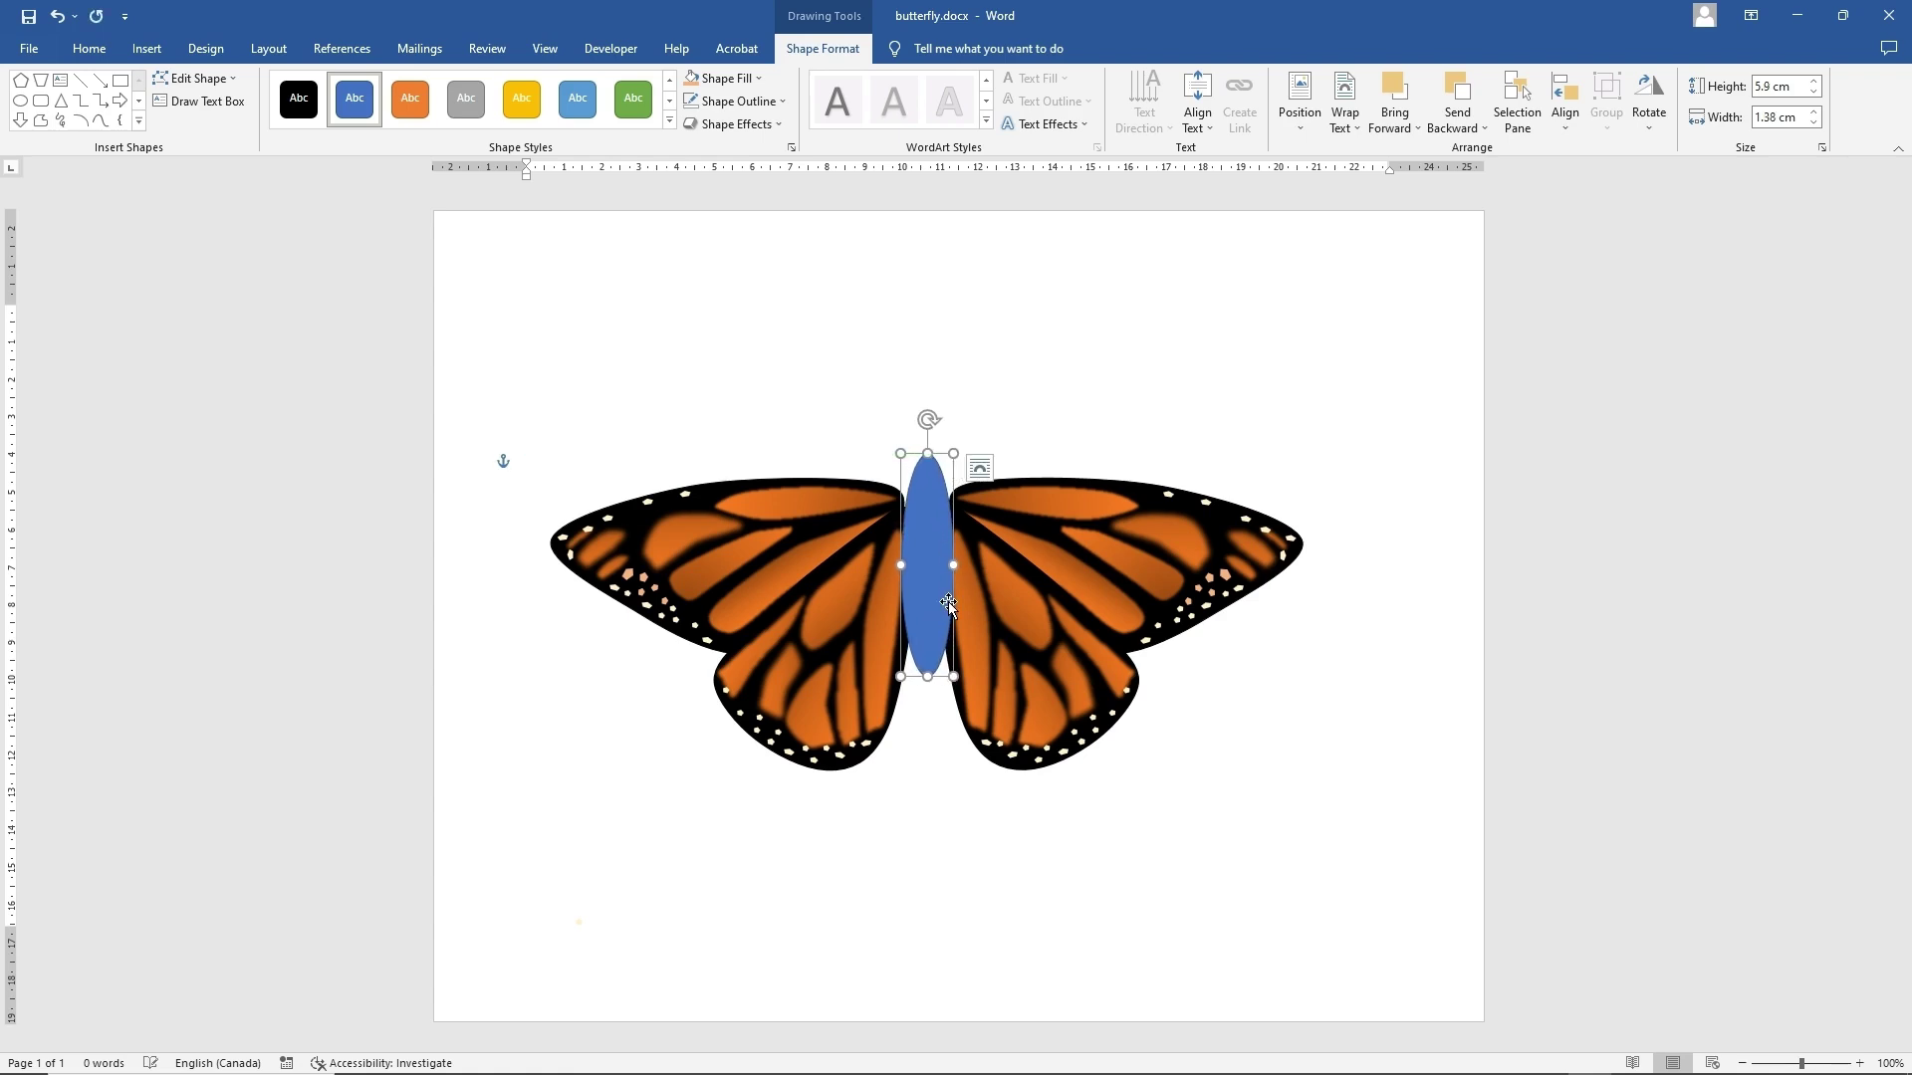
- Give the oval body the solid black shape style and remove its outline
left_click(298, 100)
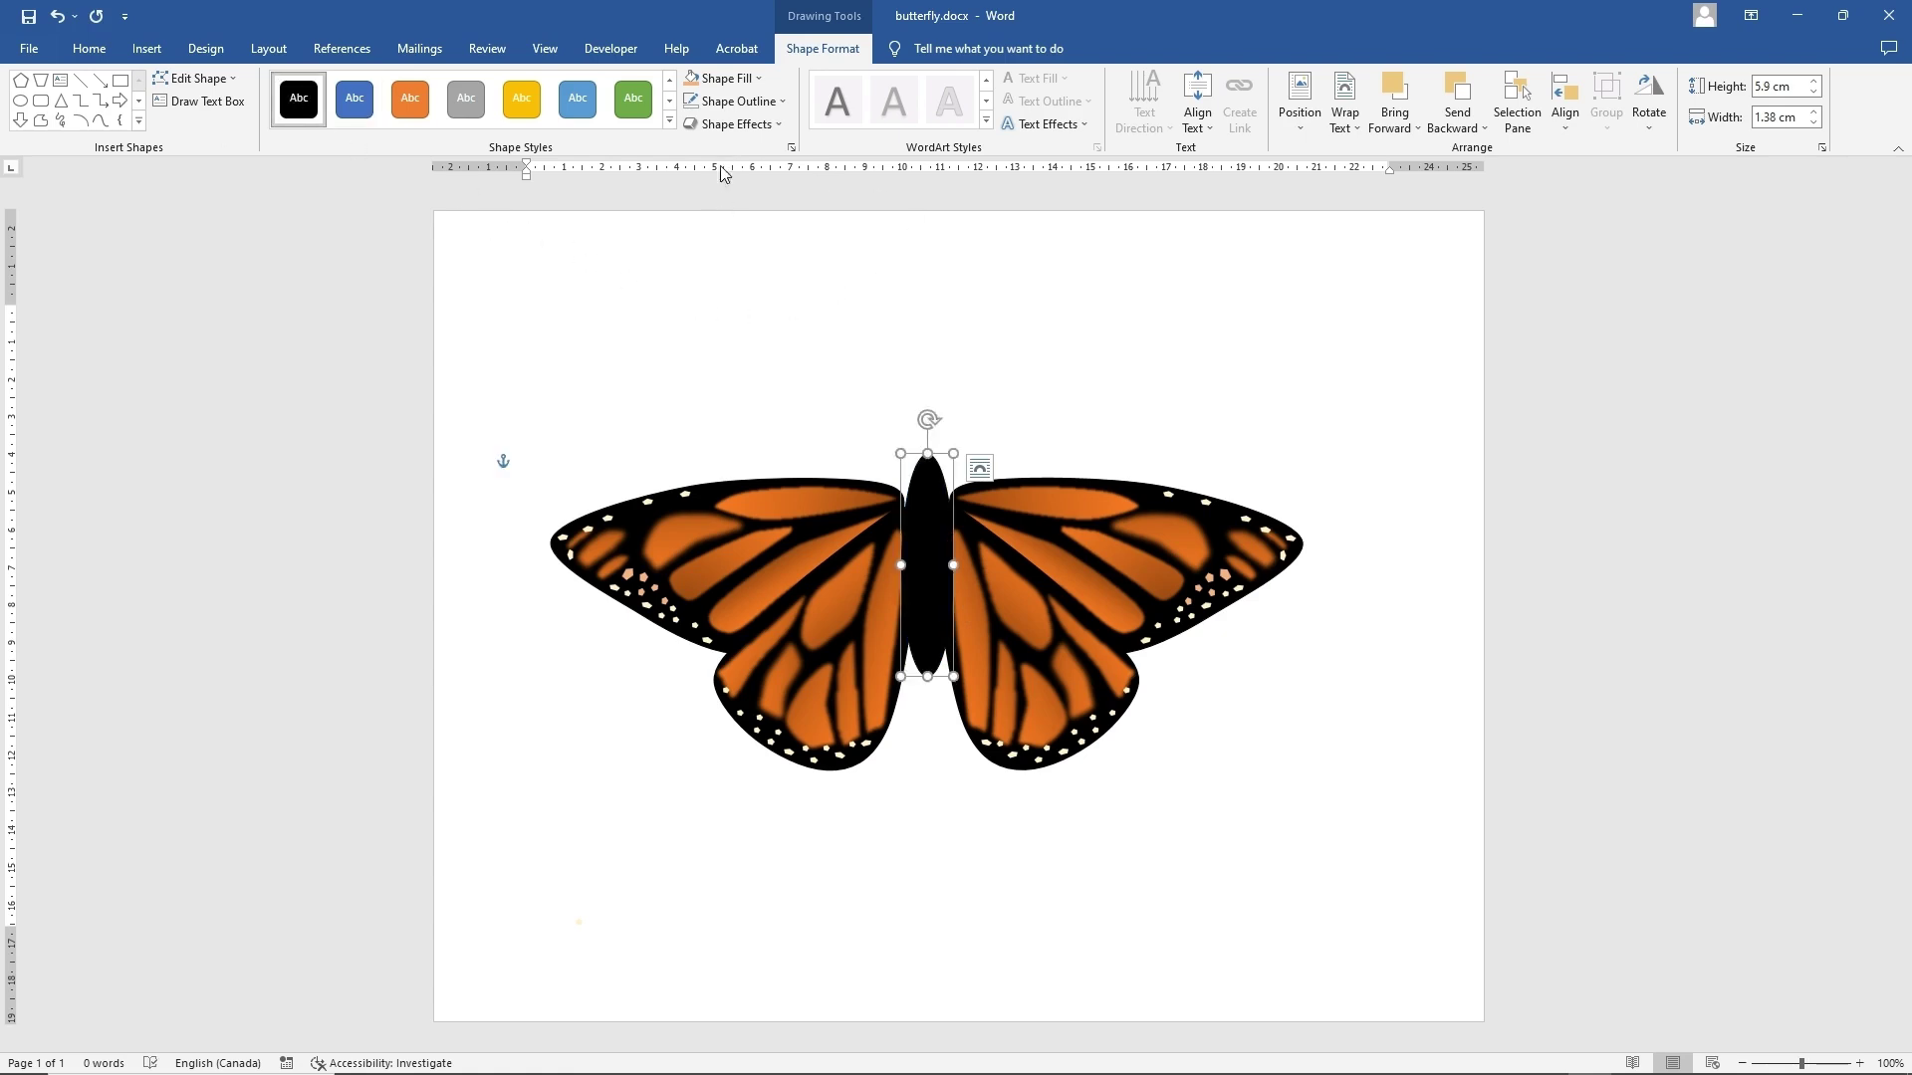
left_click(734, 100)
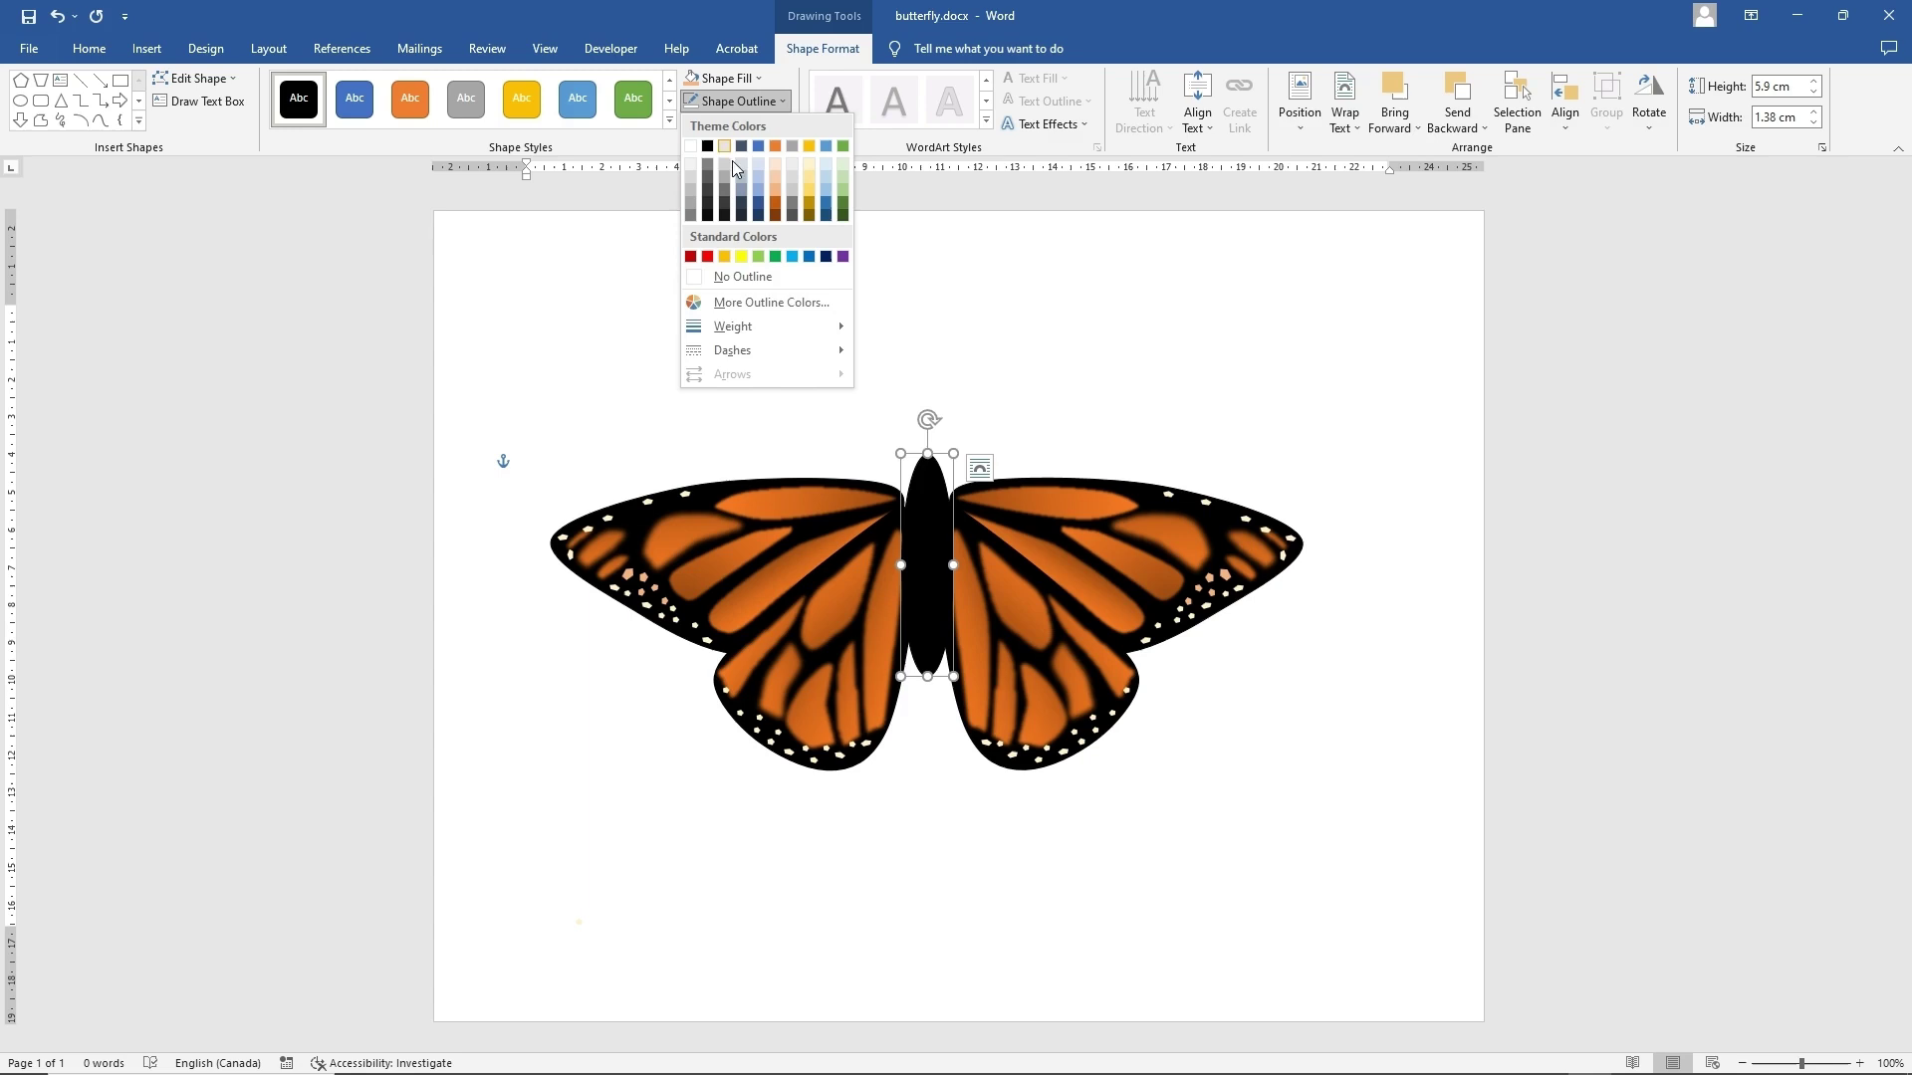
left_click(741, 276)
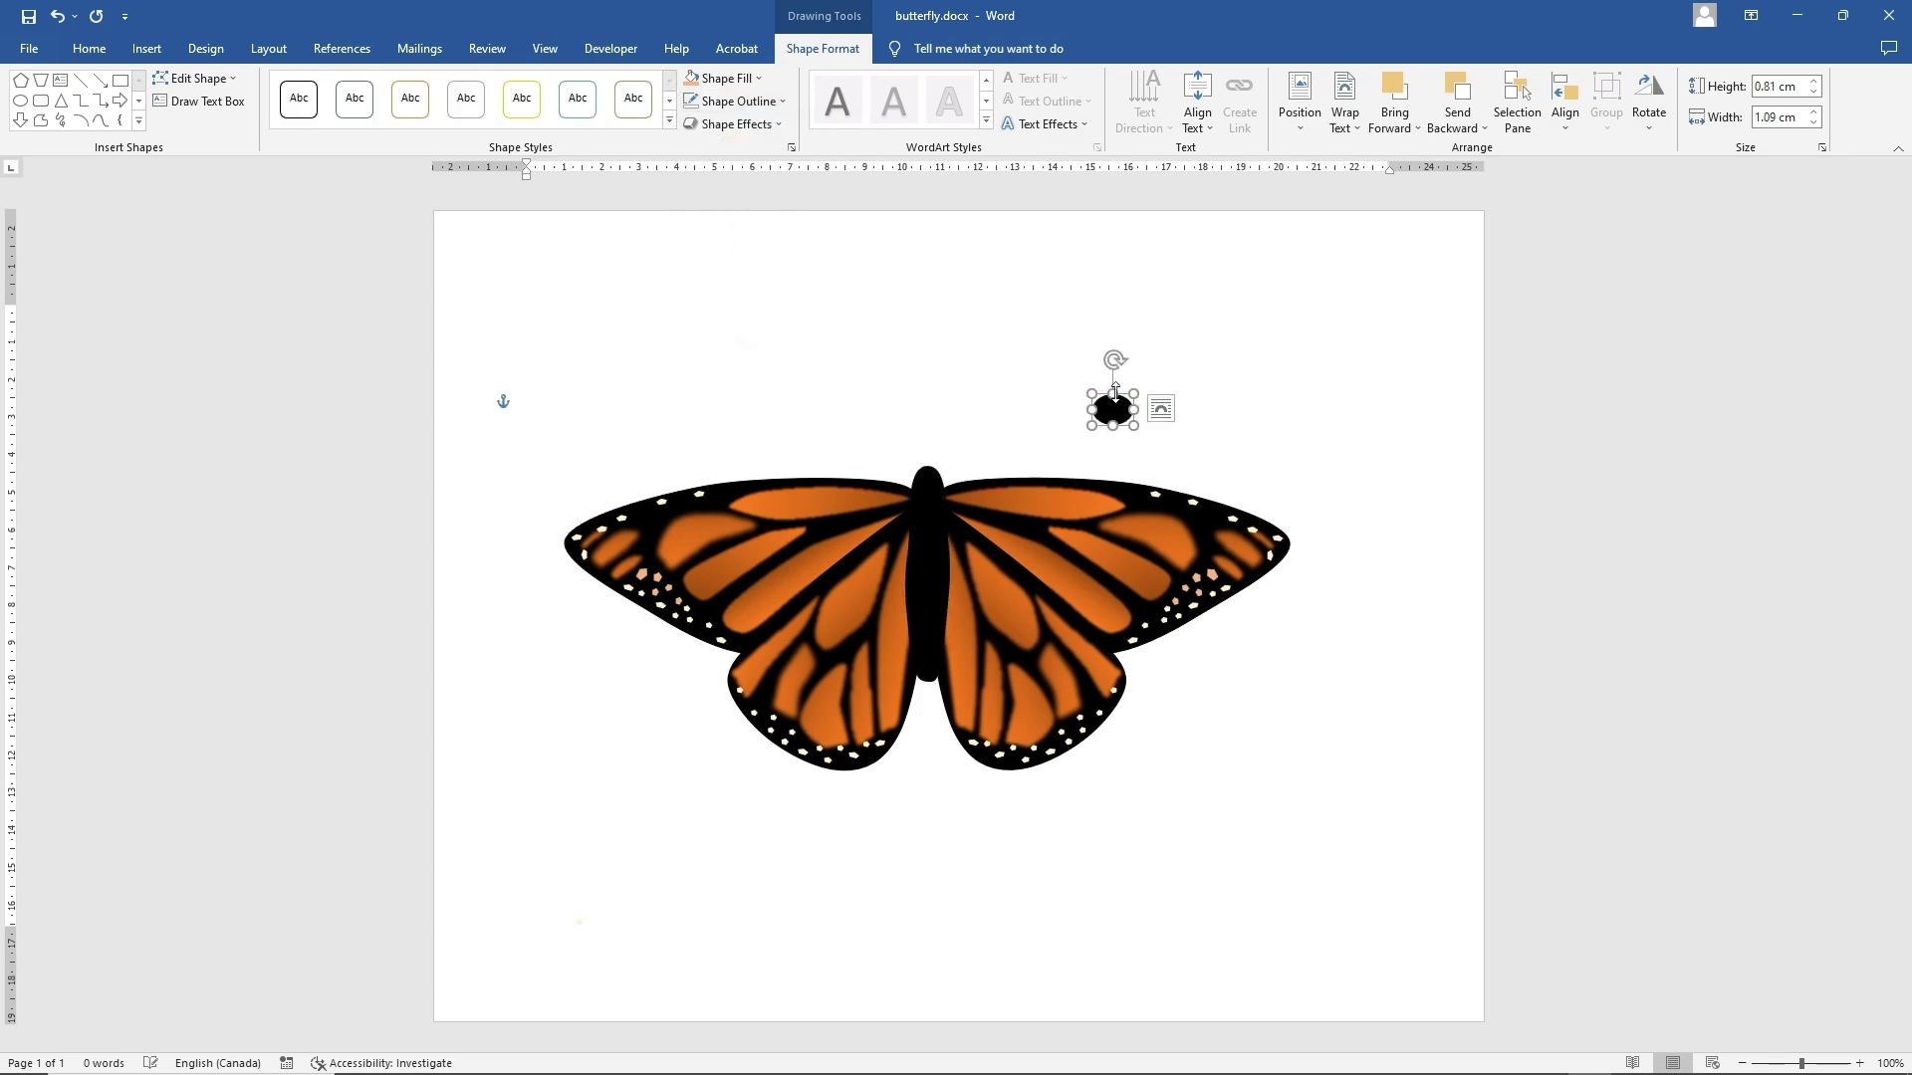
- Place the small black oval on the body's upper end as a head of about 1.1 by 1.09 cm and deselect it
left_click_drag(1112, 403, 926, 466)
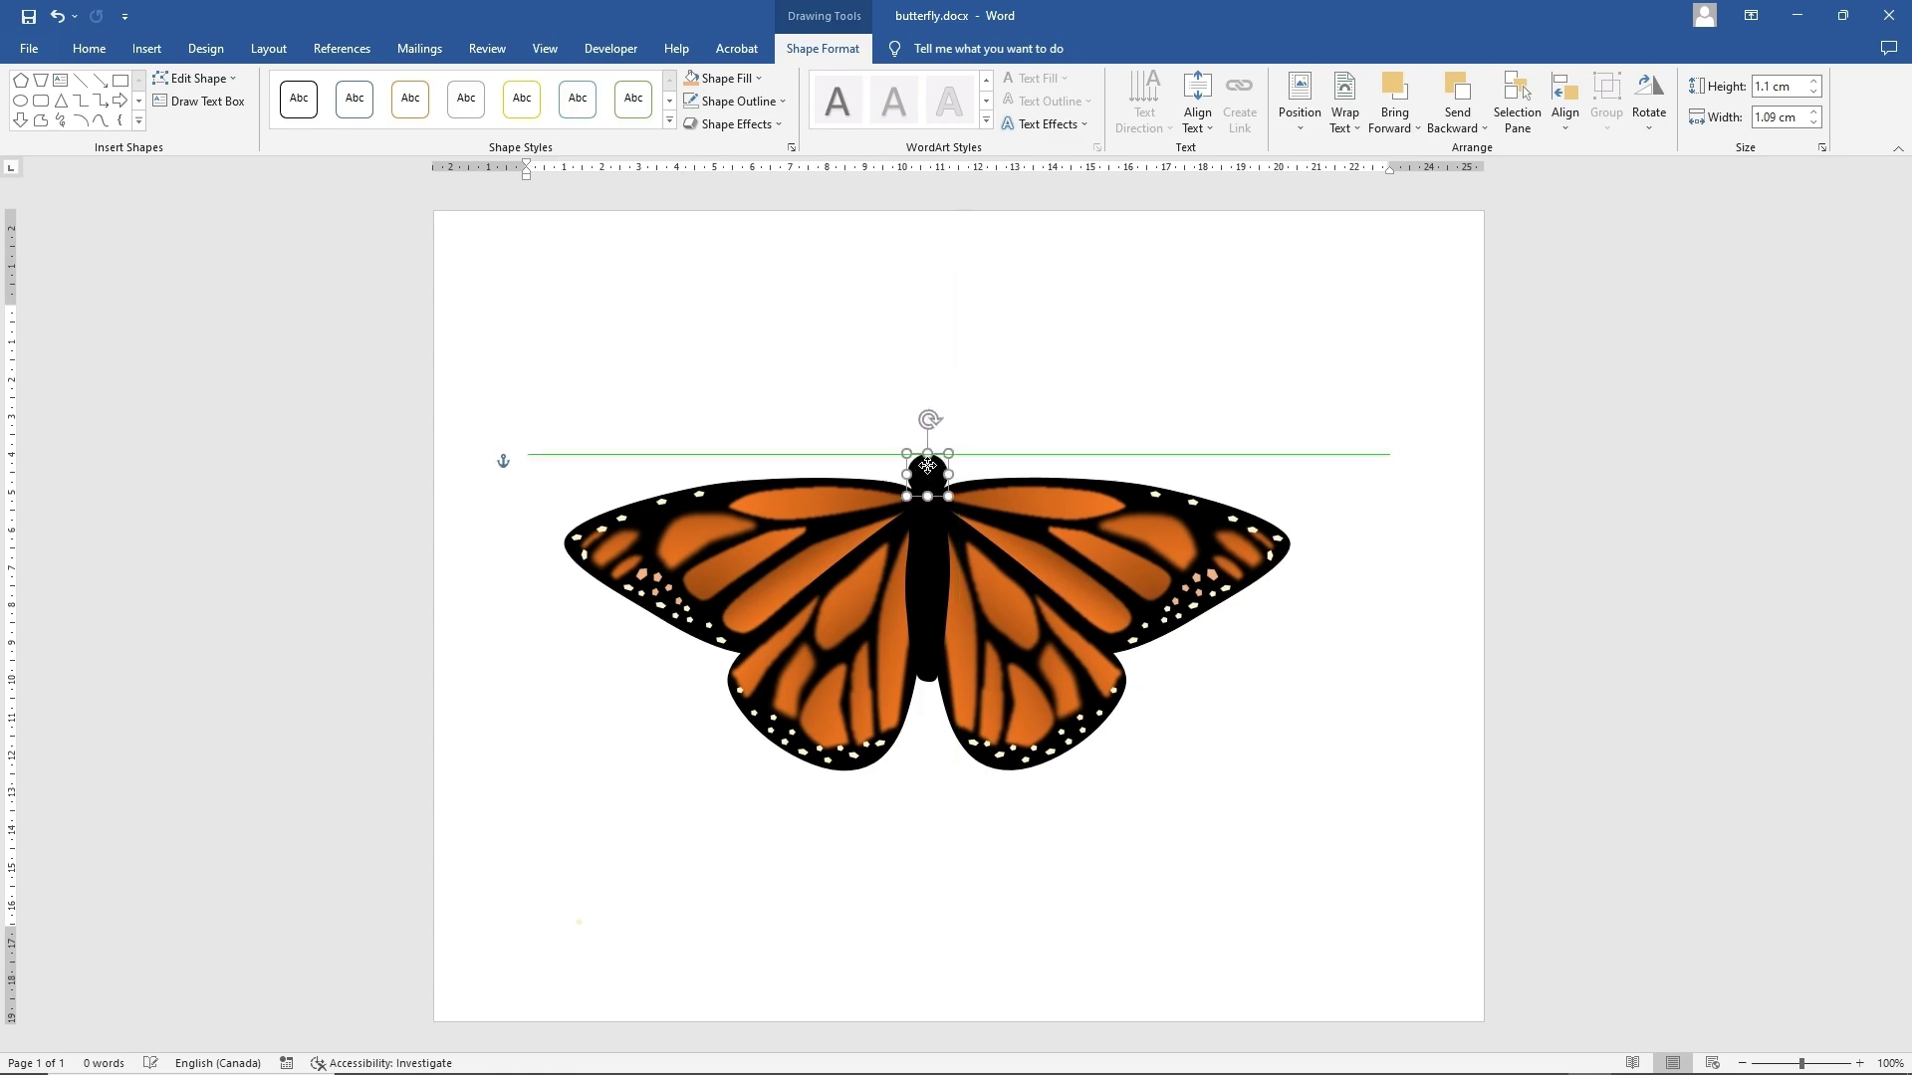
left_click(998, 396)
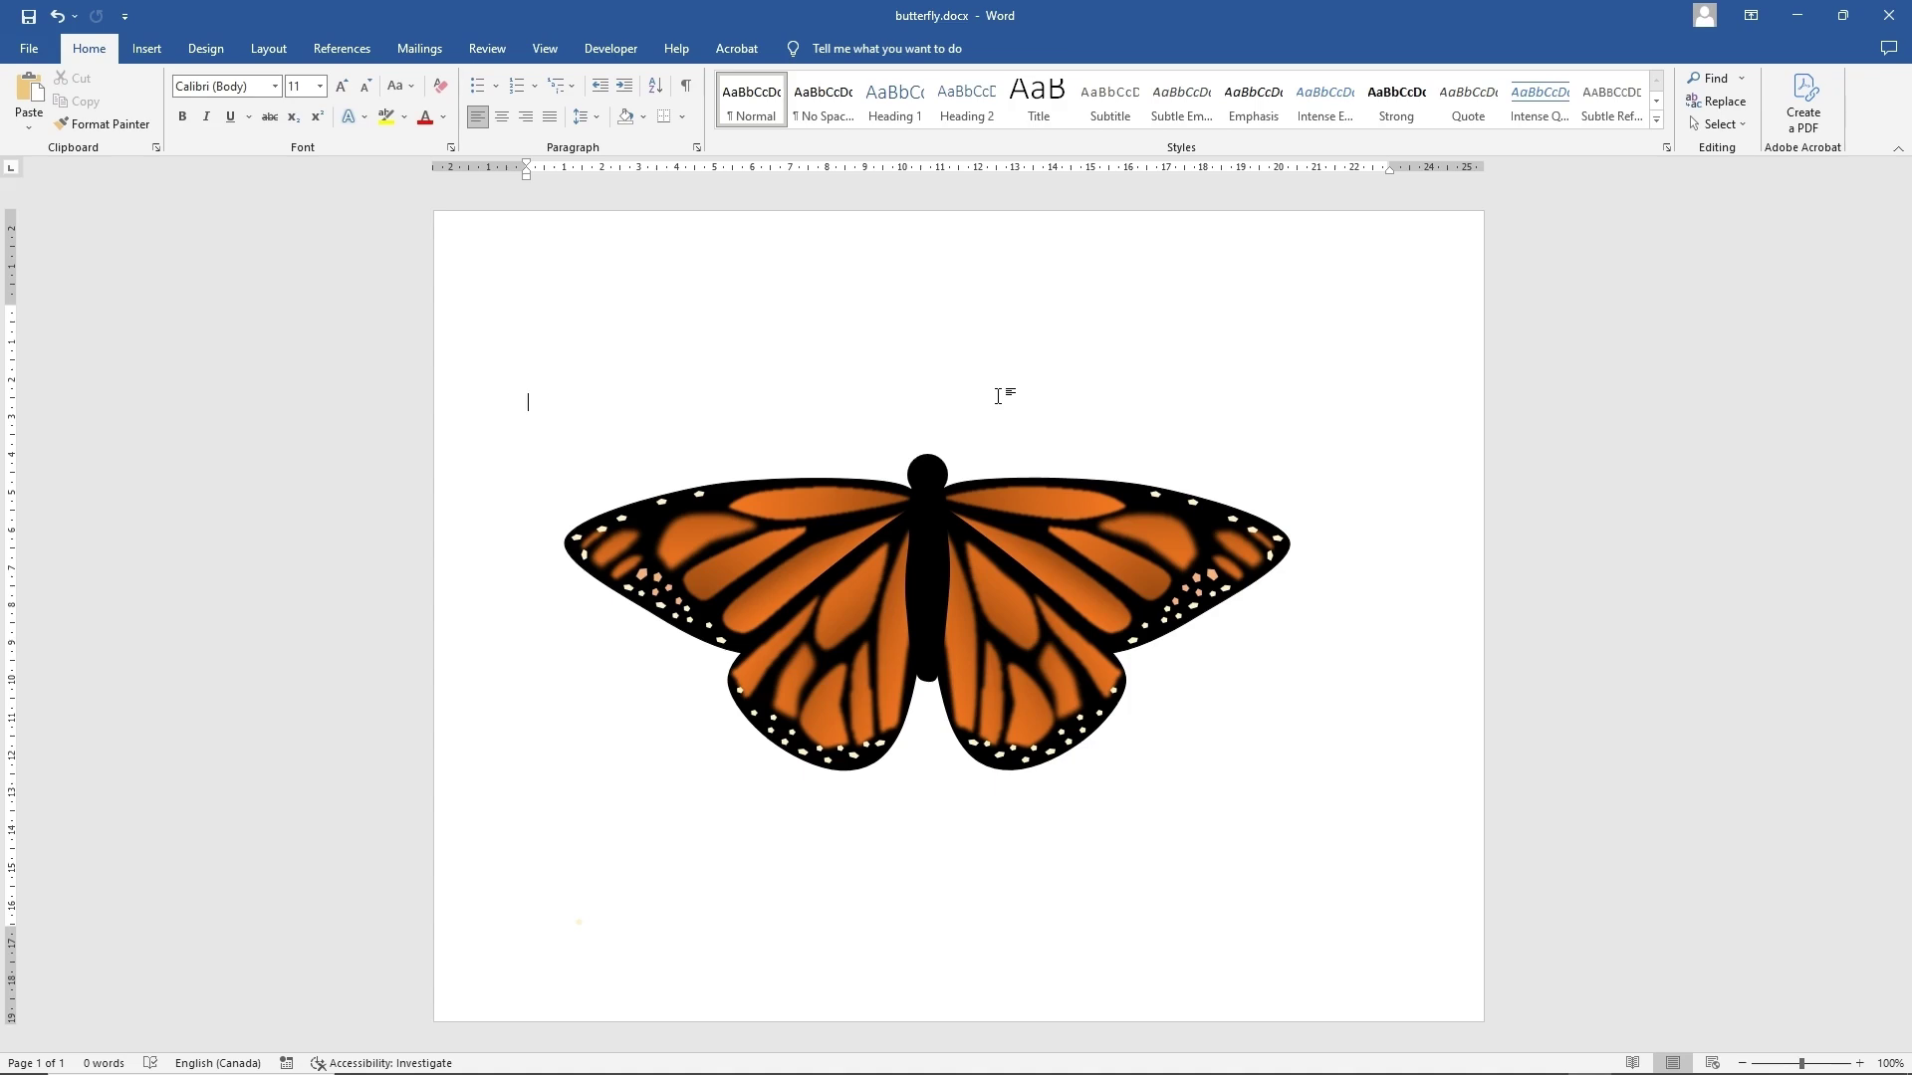
- Copy and paste the head circle, and shrink the pasted copy to about 0.58 by 0.79 cm
right_click(928, 466)
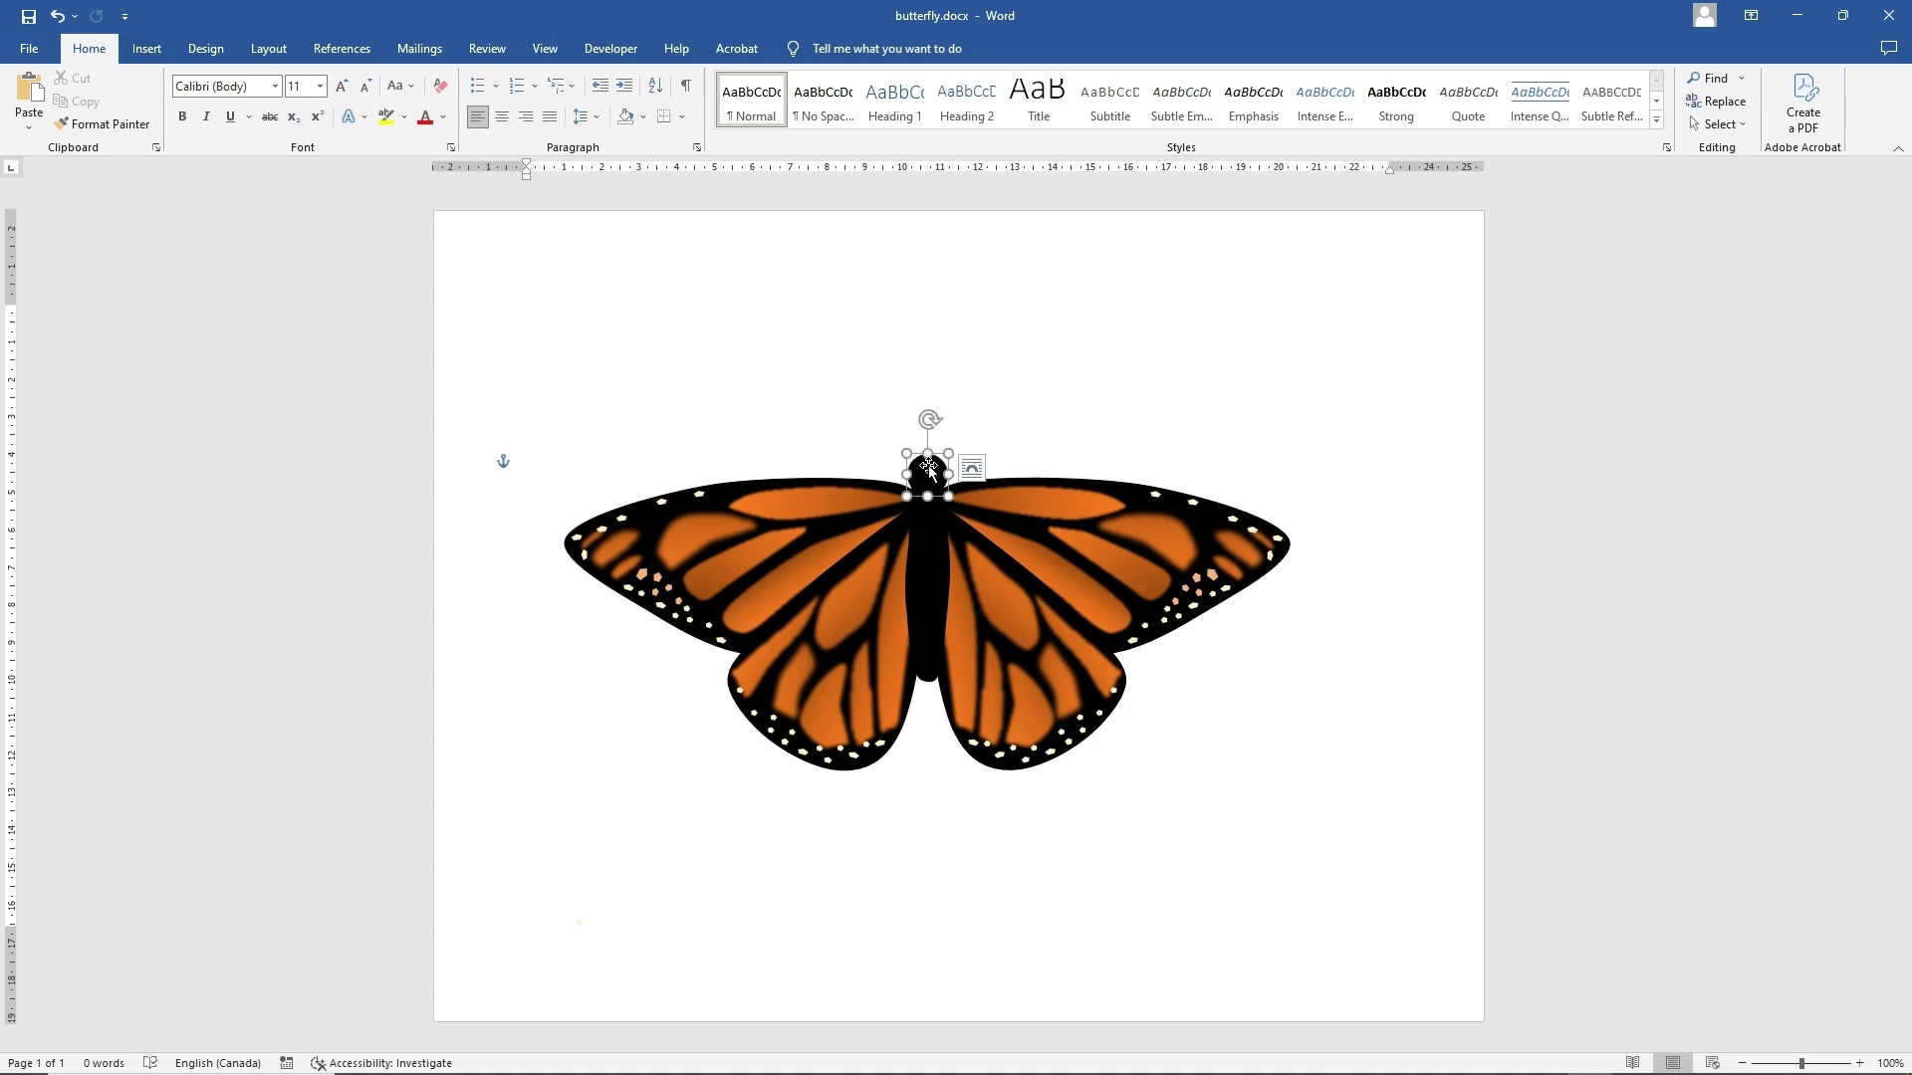
left_click(975, 538)
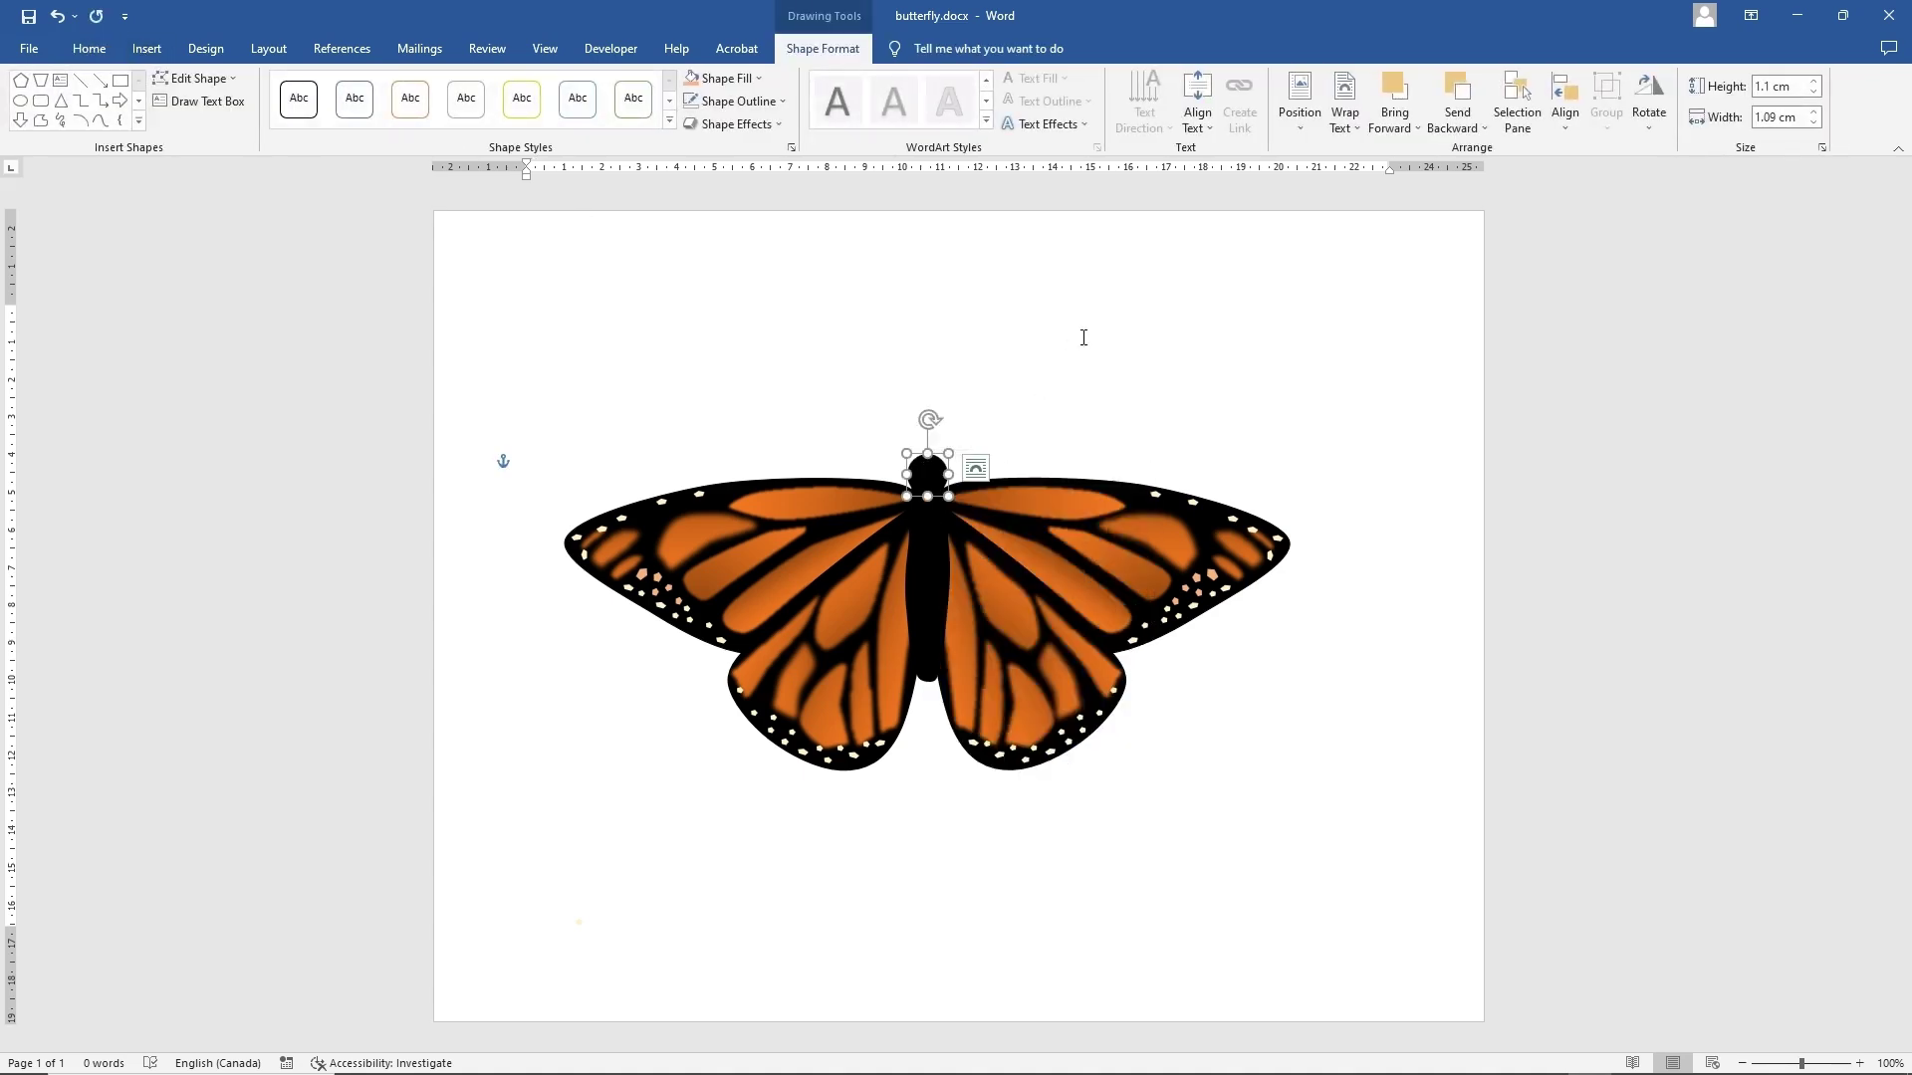
right_click(1083, 337)
left_click(1123, 459)
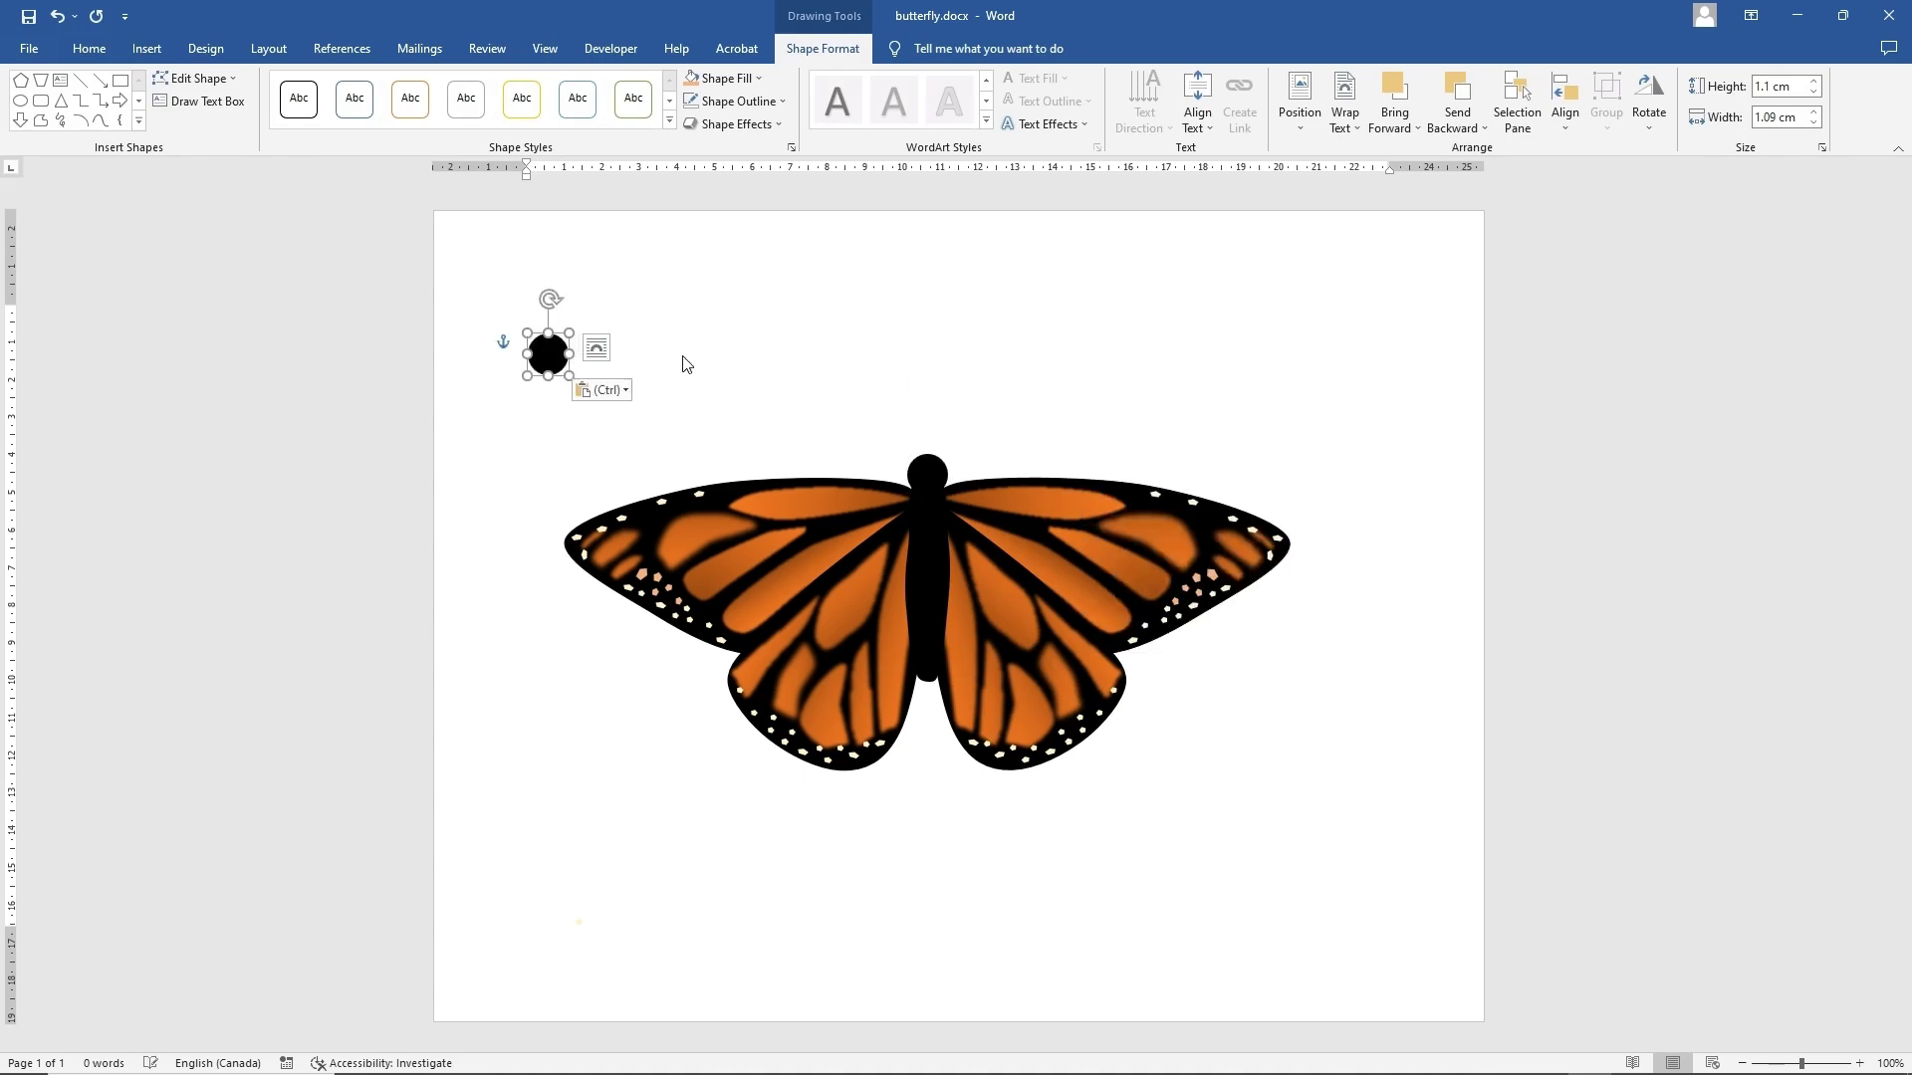
left_click_drag(569, 373, 550, 357)
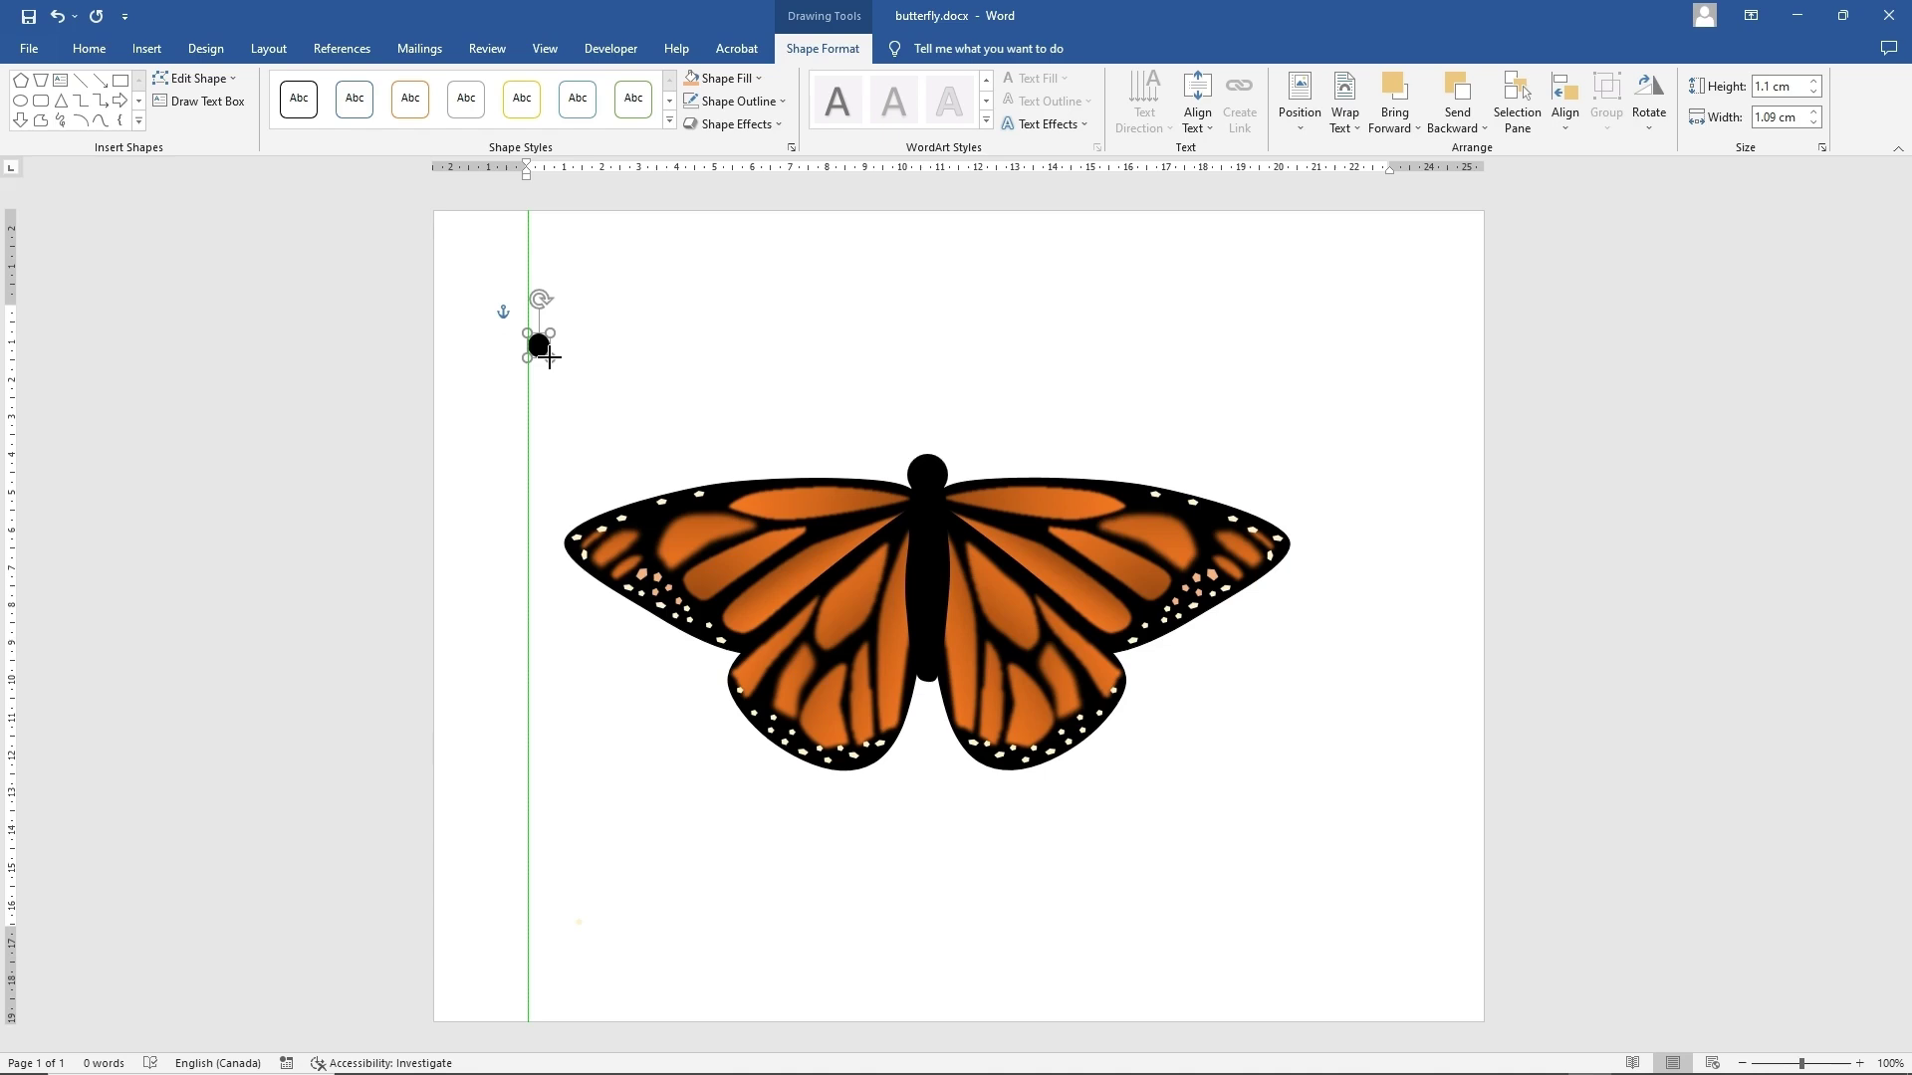
left_click_drag(550, 357, 557, 355)
- Duplicate the small black oval and place both ovals side by side on the upper part of the head as eyes
right_click(543, 348)
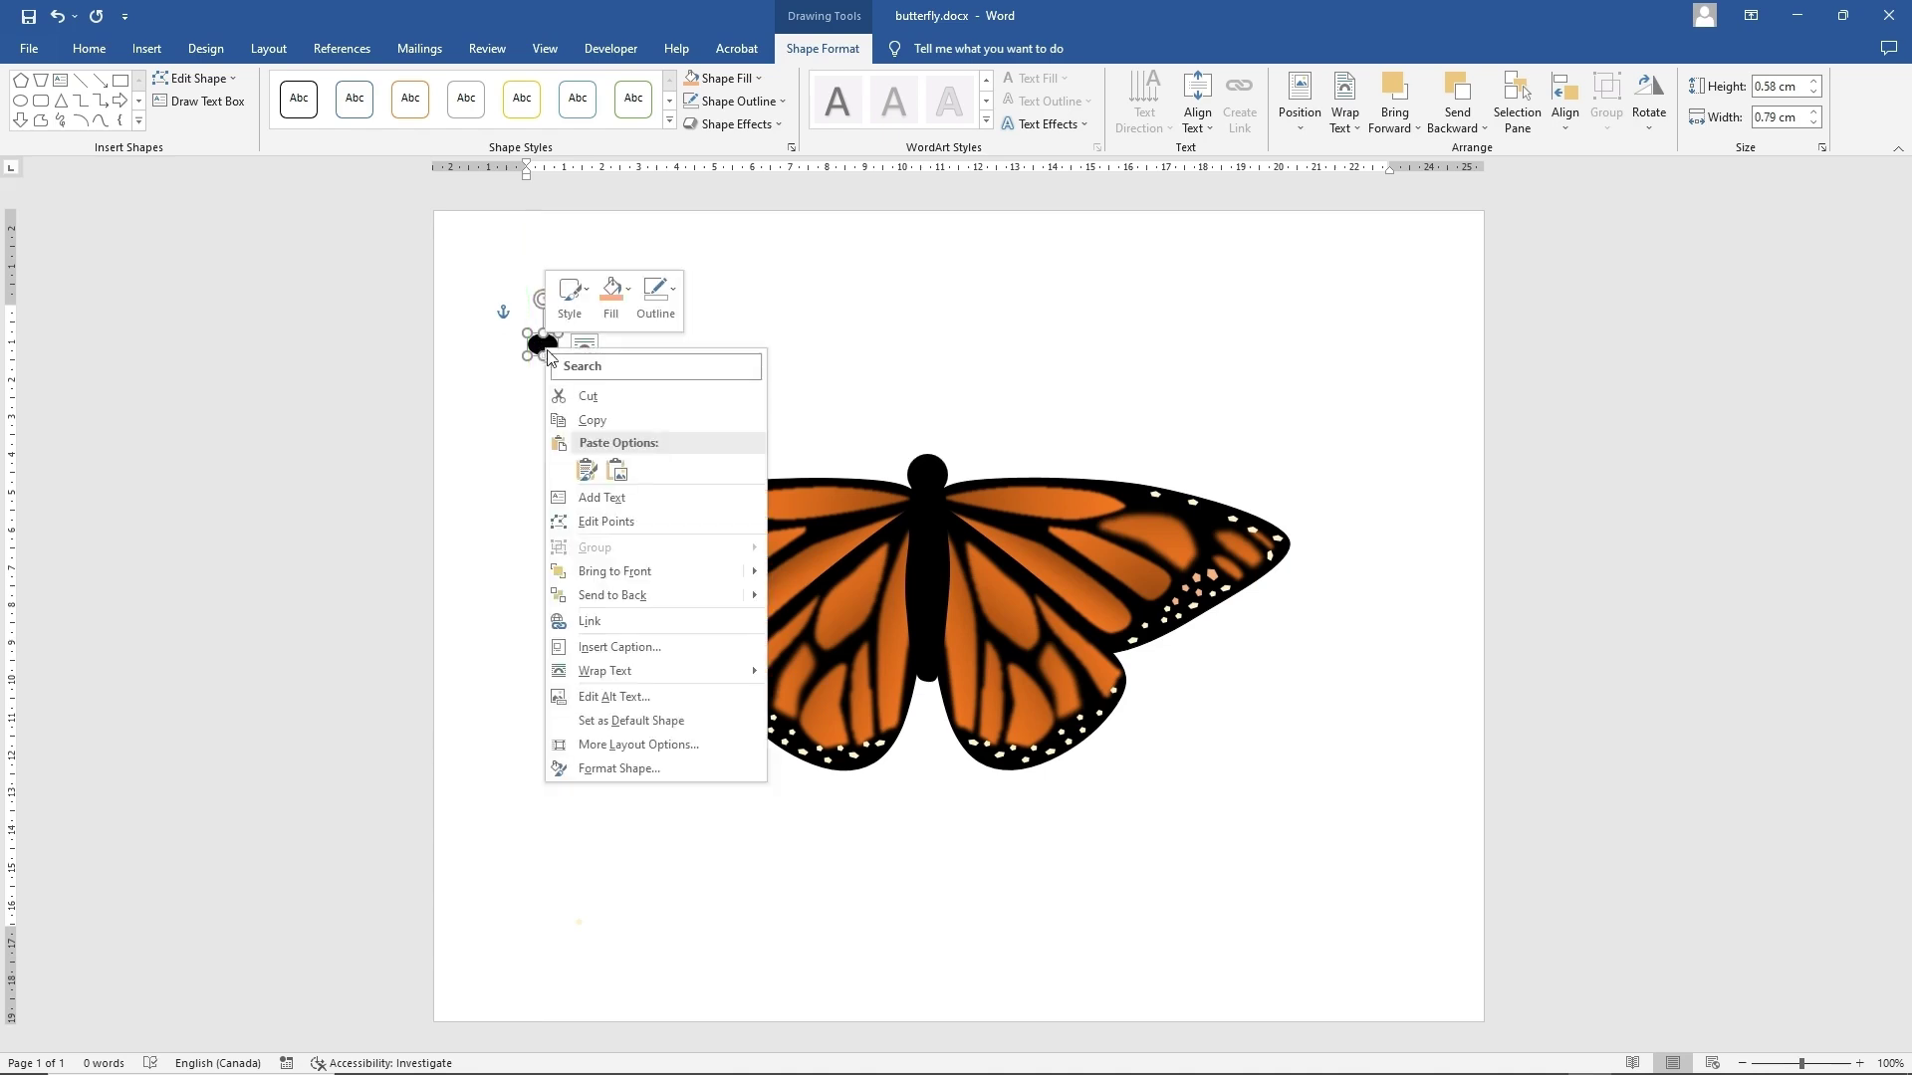
left_click(574, 418)
right_click(664, 348)
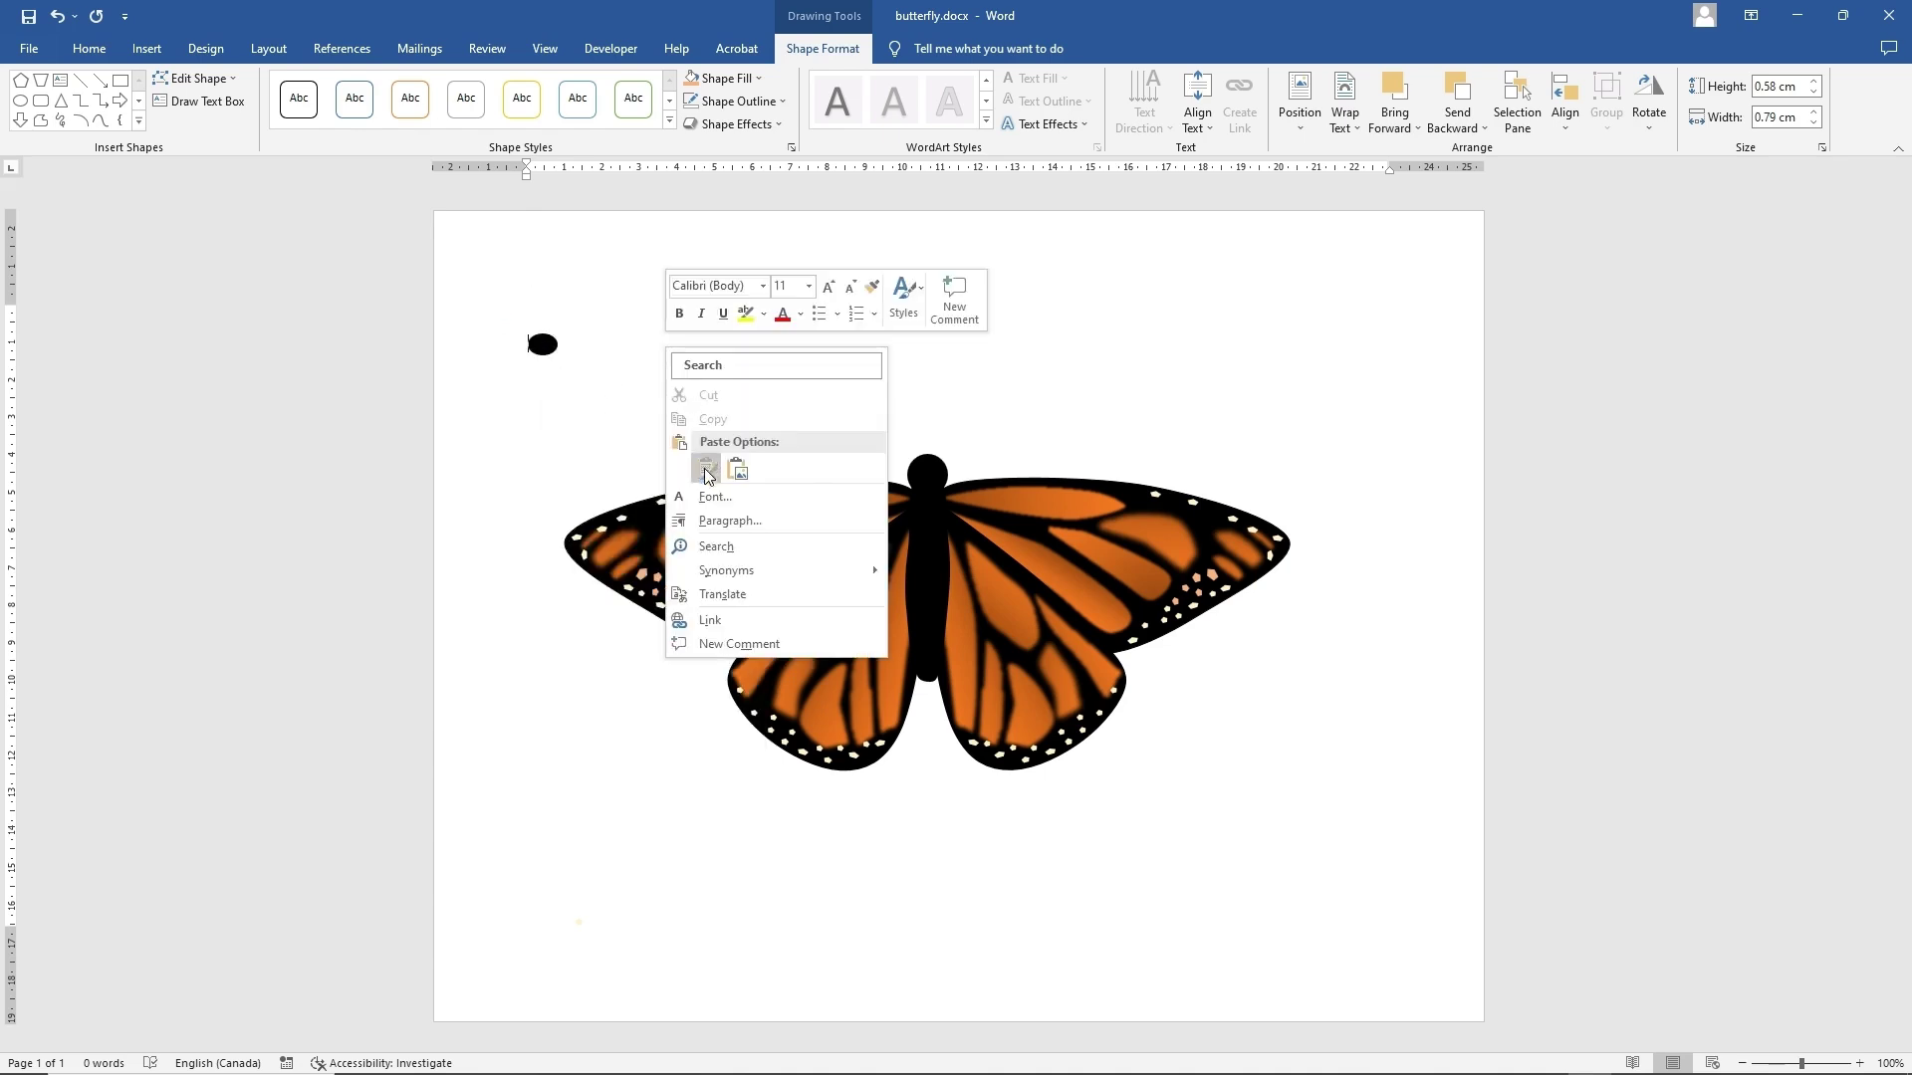
left_click(707, 469)
left_click_drag(607, 370, 940, 457)
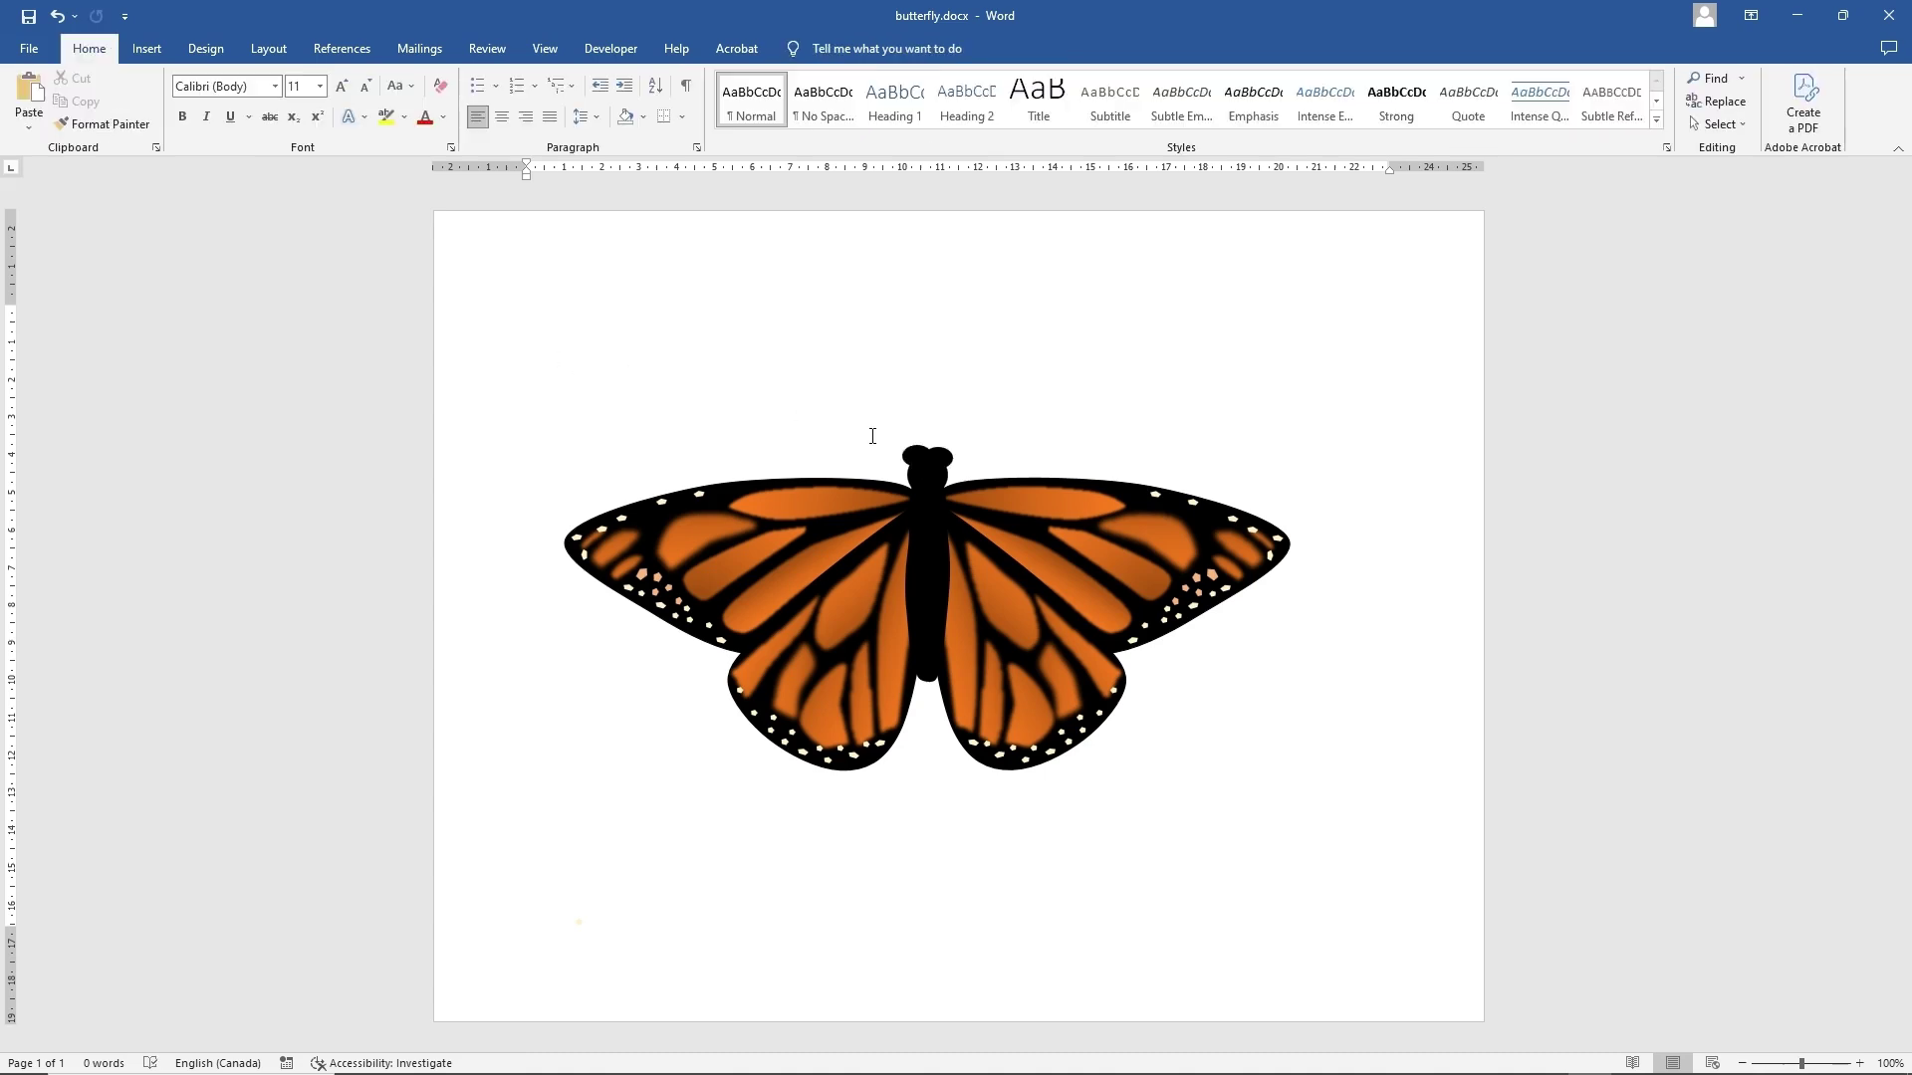
left_click(915, 458)
- Paste another small black oval, rotate it a quarter turn so it stands upright, and shrink it to a narrower shape
left_click(576, 316)
key("ctrl+v")
left_click(543, 345)
left_click_drag(543, 302, 572, 344)
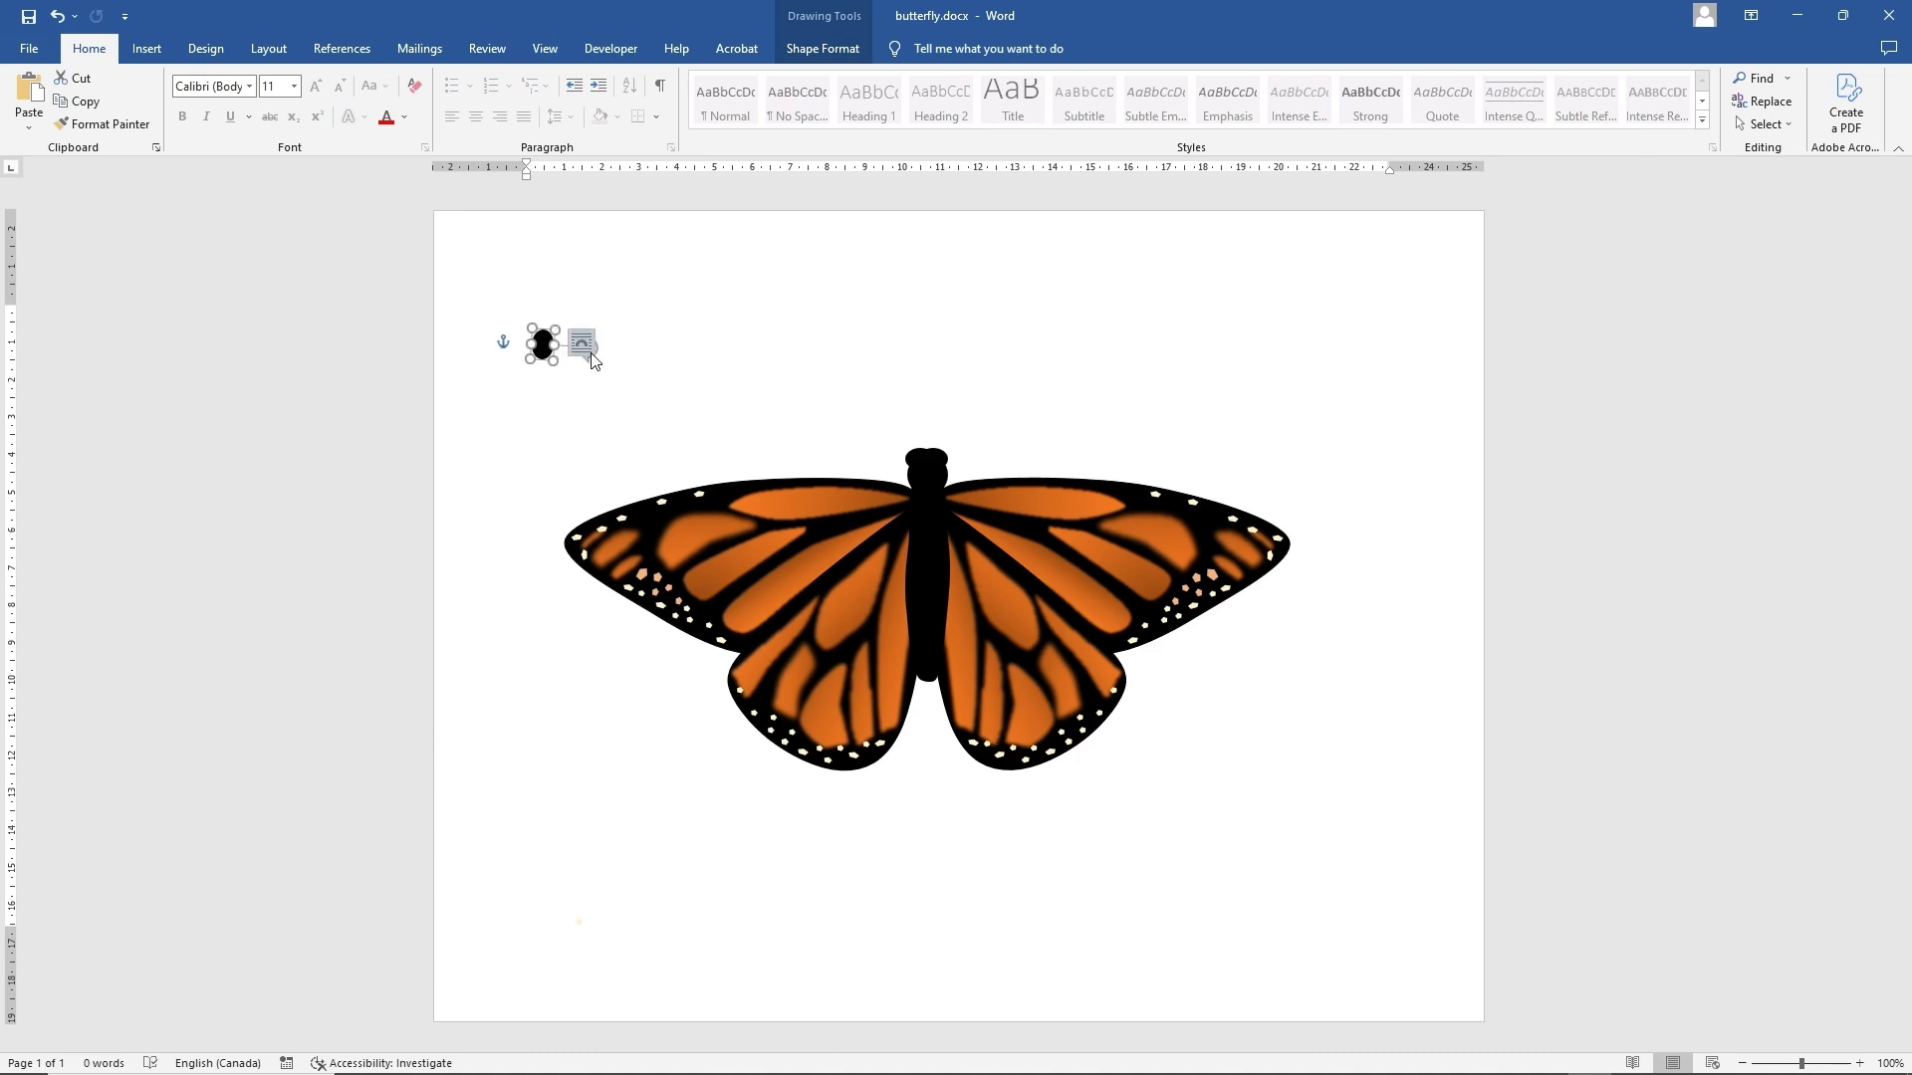
left_click(609, 363)
left_click(545, 346)
left_click_drag(554, 325, 540, 345)
- Duplicate the narrow upright oval and place one copy over each eye so that it projects slightly above the head
right_click(540, 351)
left_click(586, 430)
right_click(661, 349)
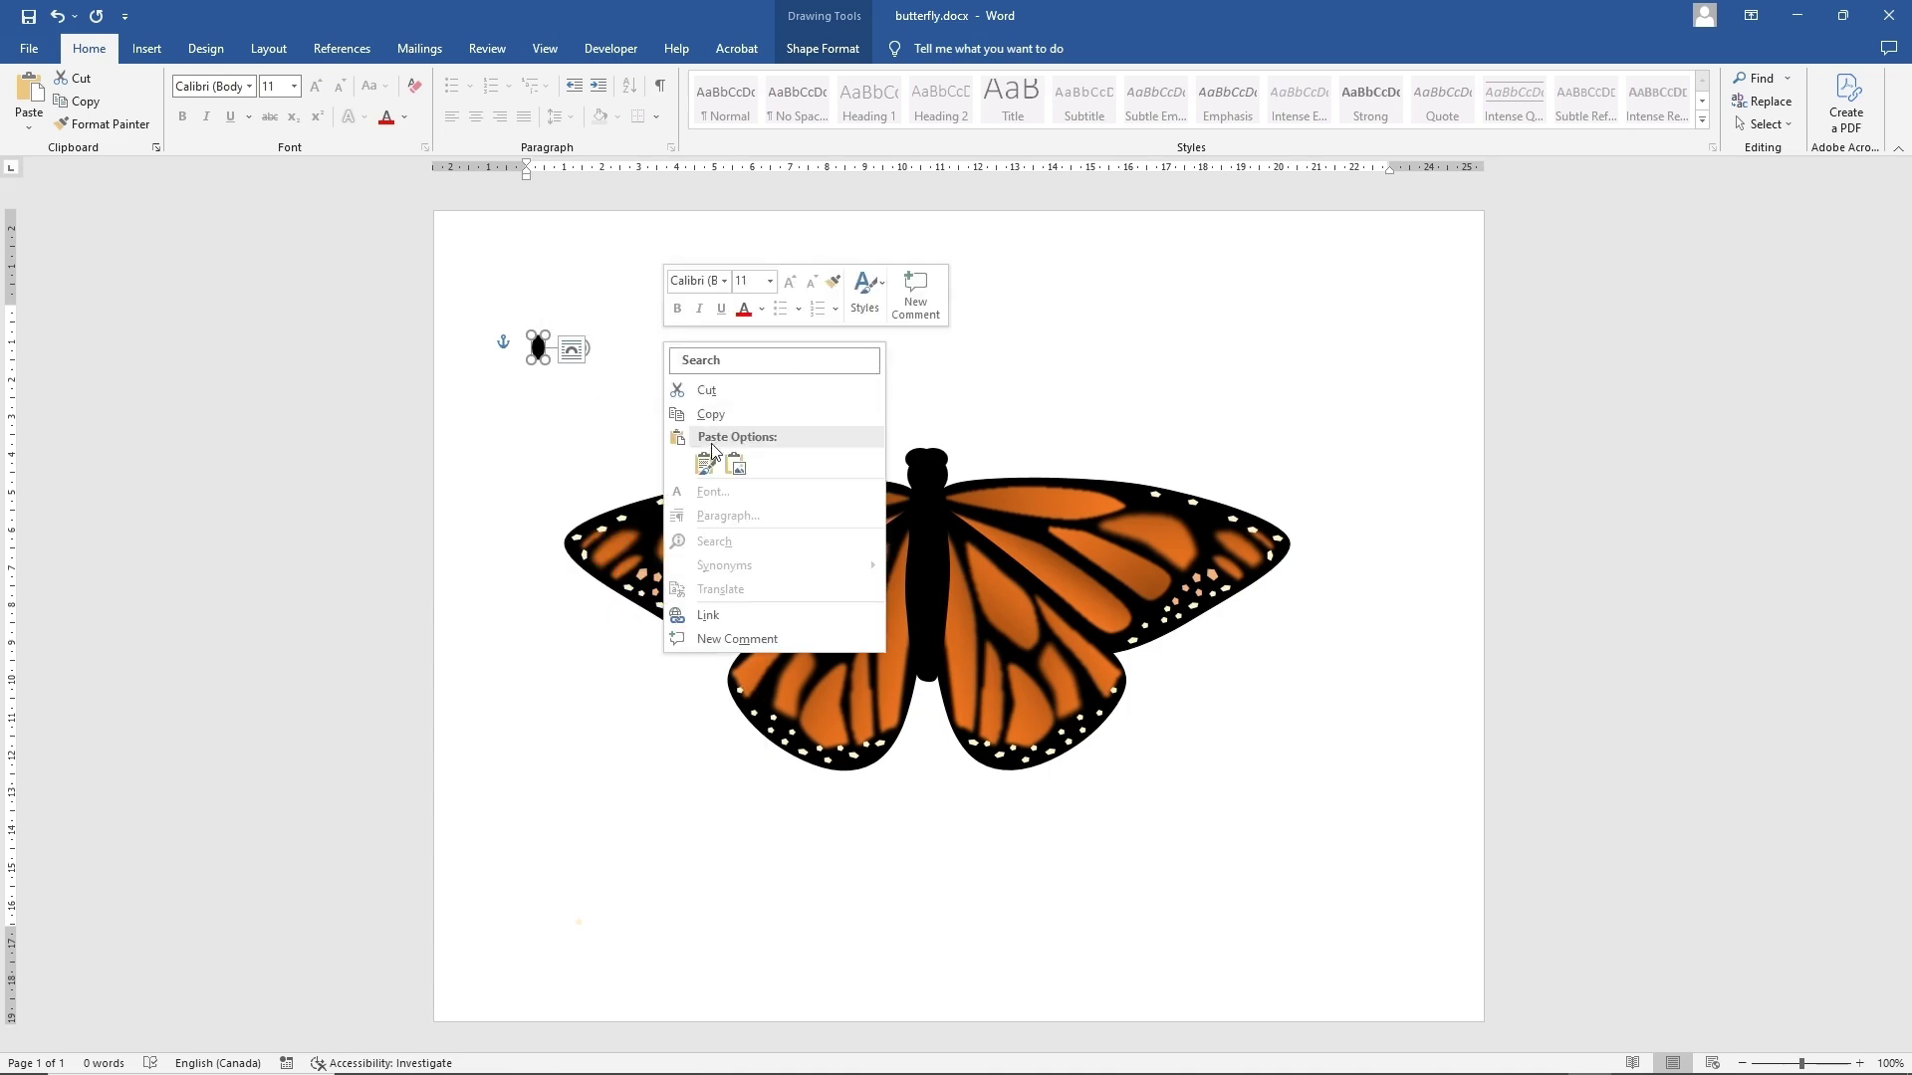
left_click(704, 463)
left_click(555, 366)
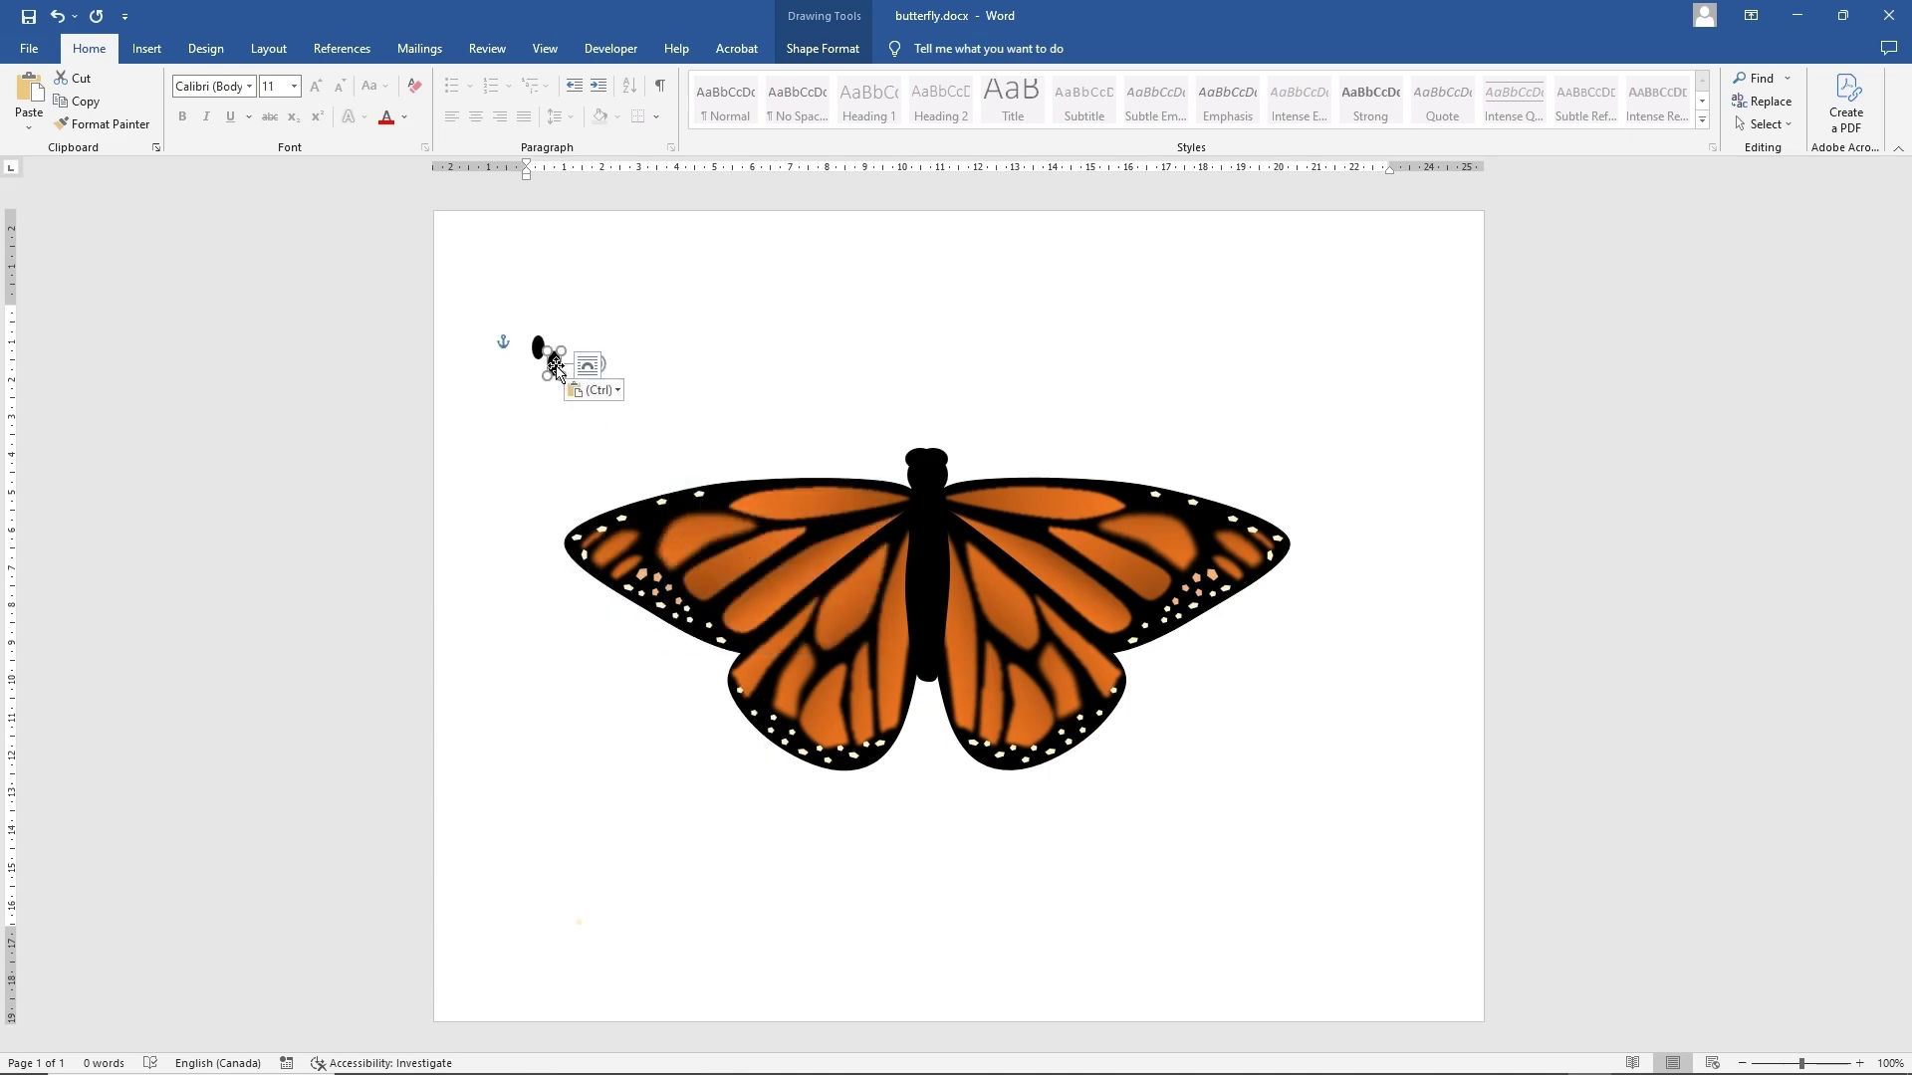
left_click_drag(556, 365, 938, 457)
left_click_drag(538, 350, 914, 456)
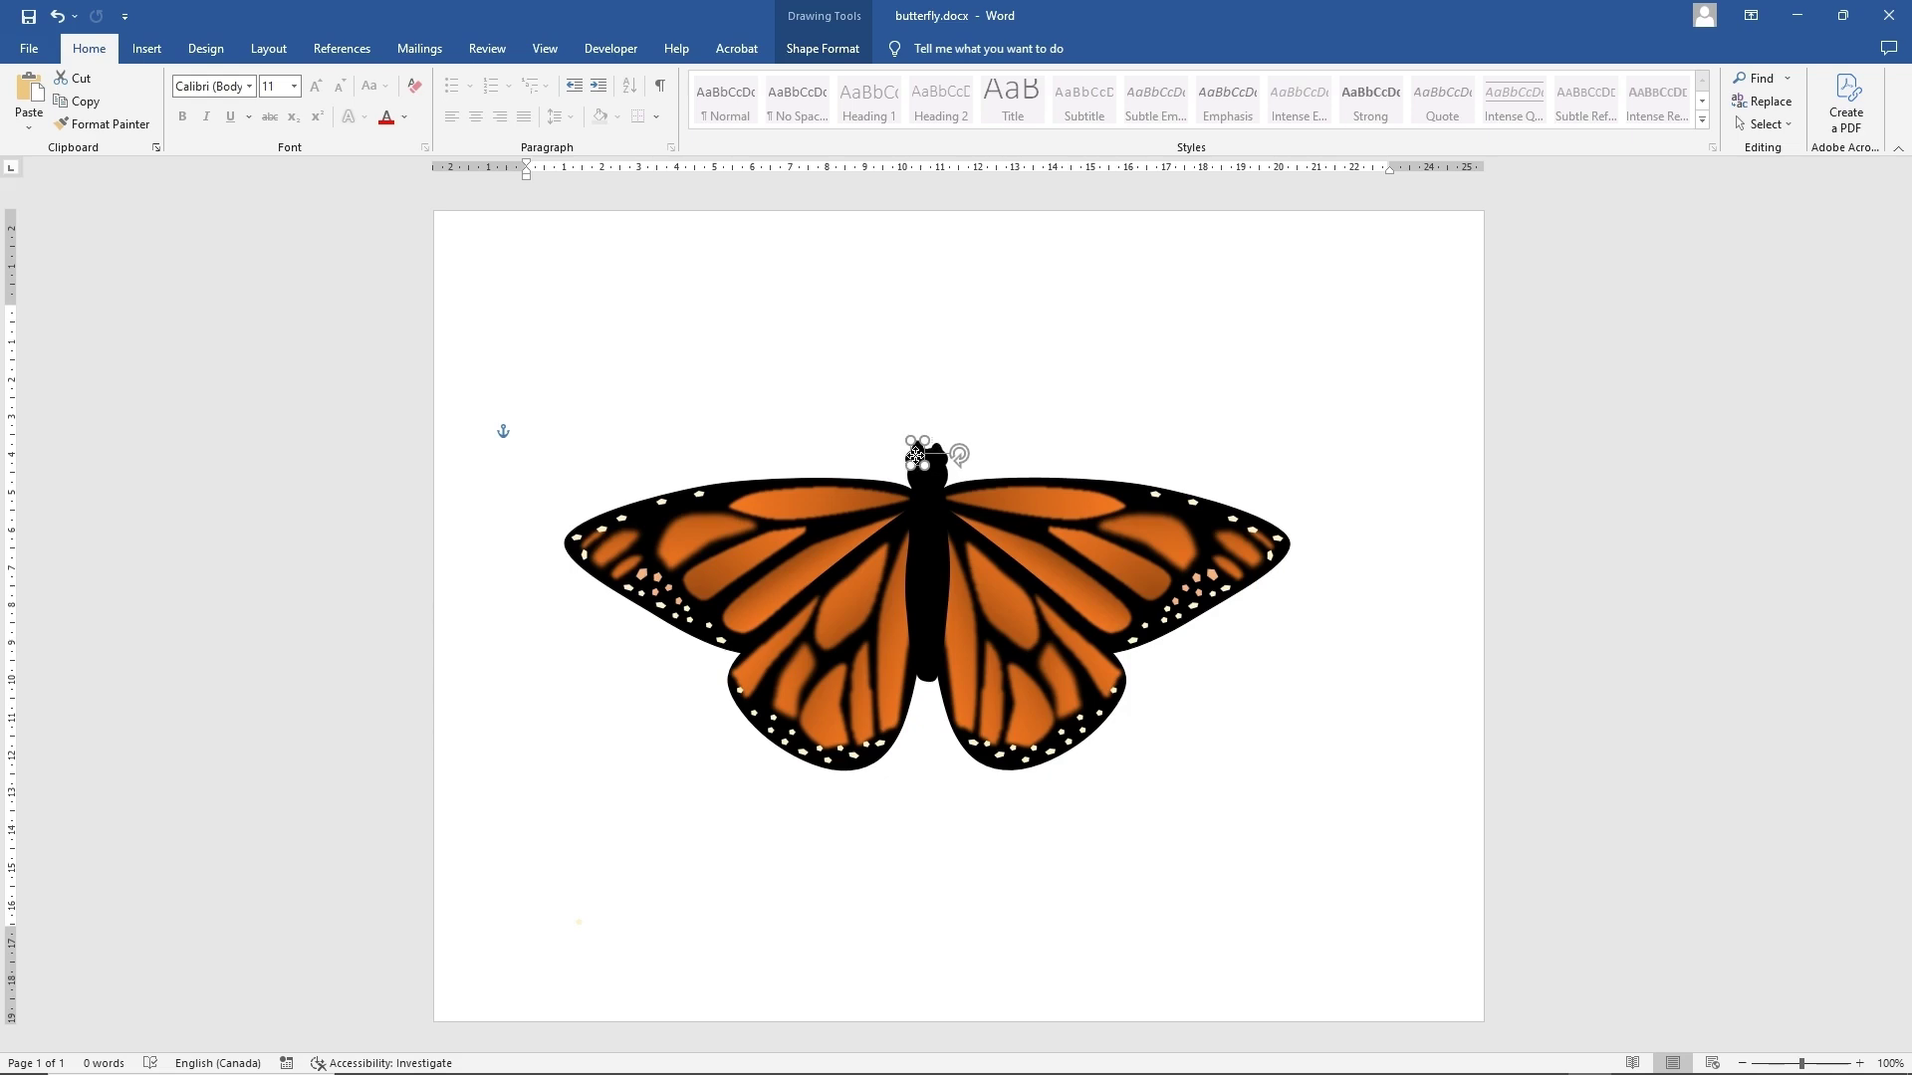
left_click_drag(915, 456, 917, 456)
left_click(854, 409)
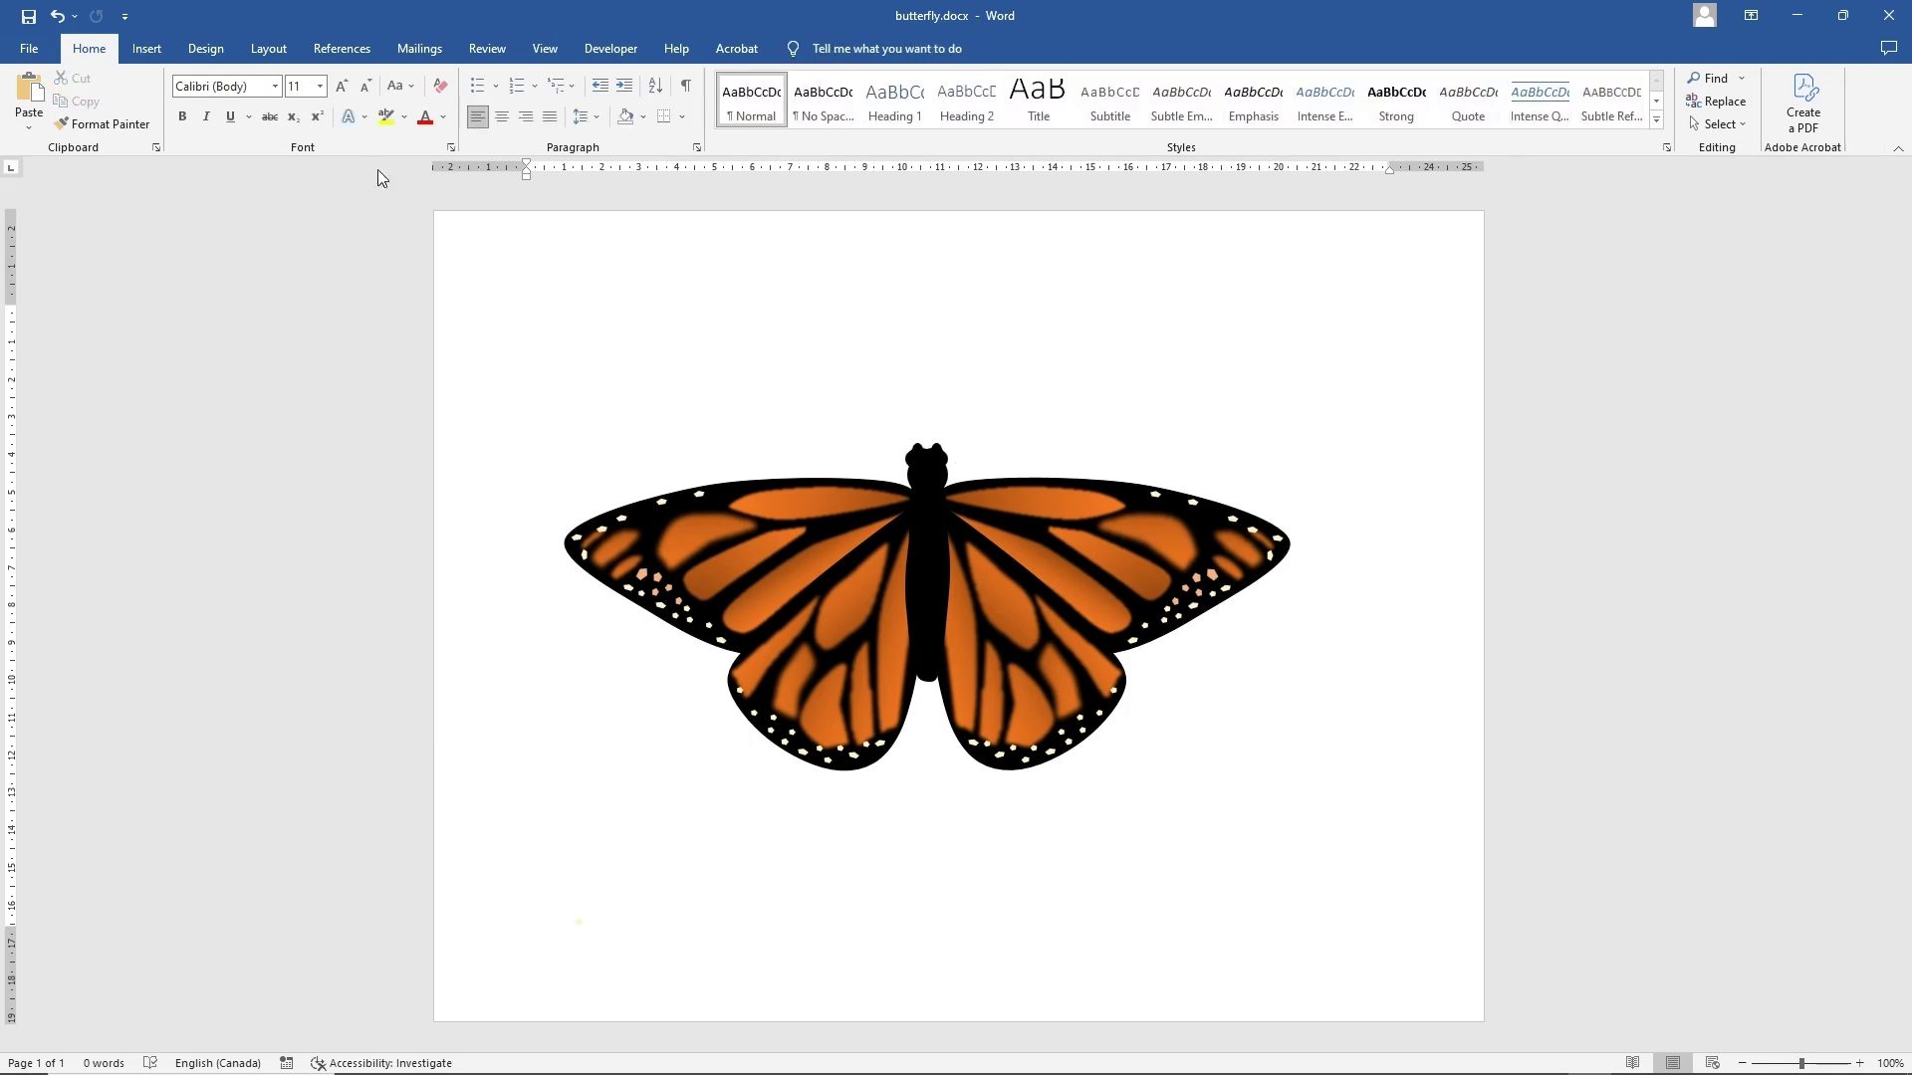
- Draw a freeform curve as the right antenna, rising from the head and hooking at its tip, about 1.67 by 2.65 cm
left_click(147, 48)
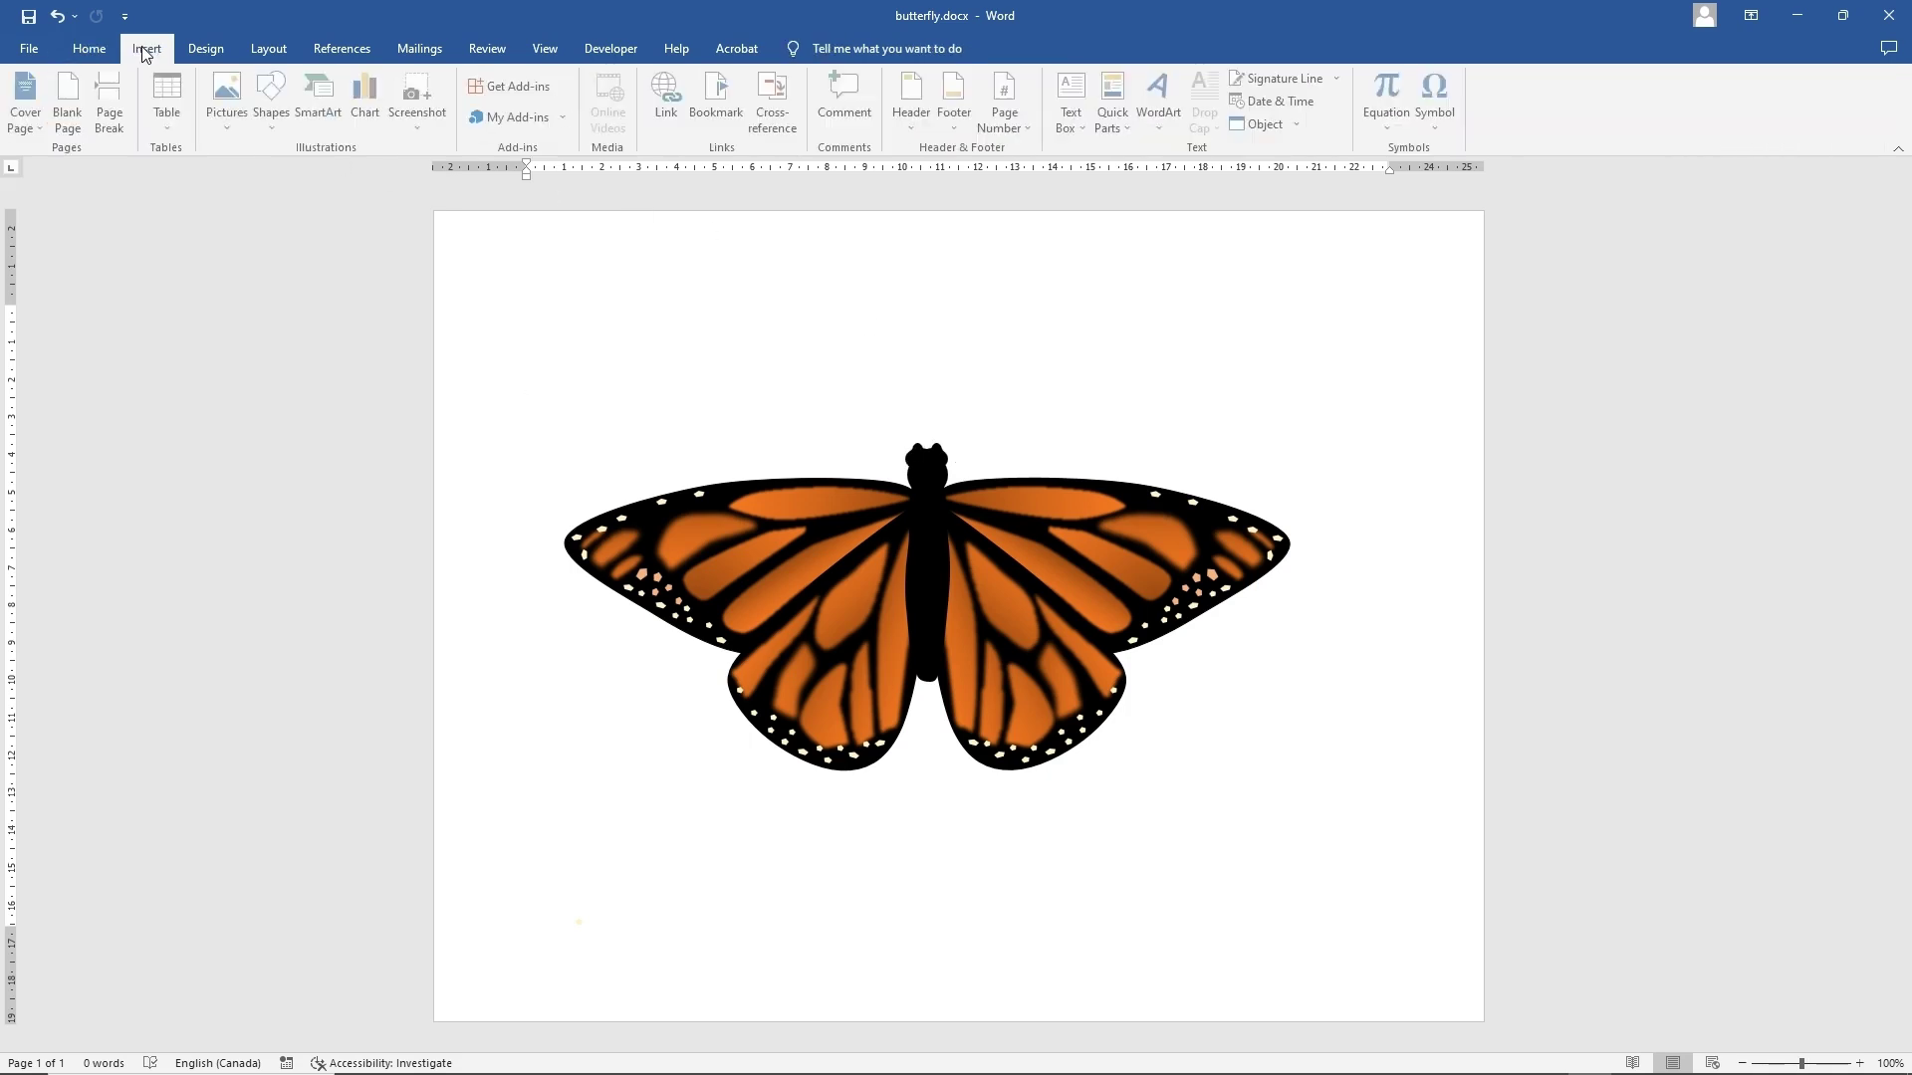
left_click(272, 99)
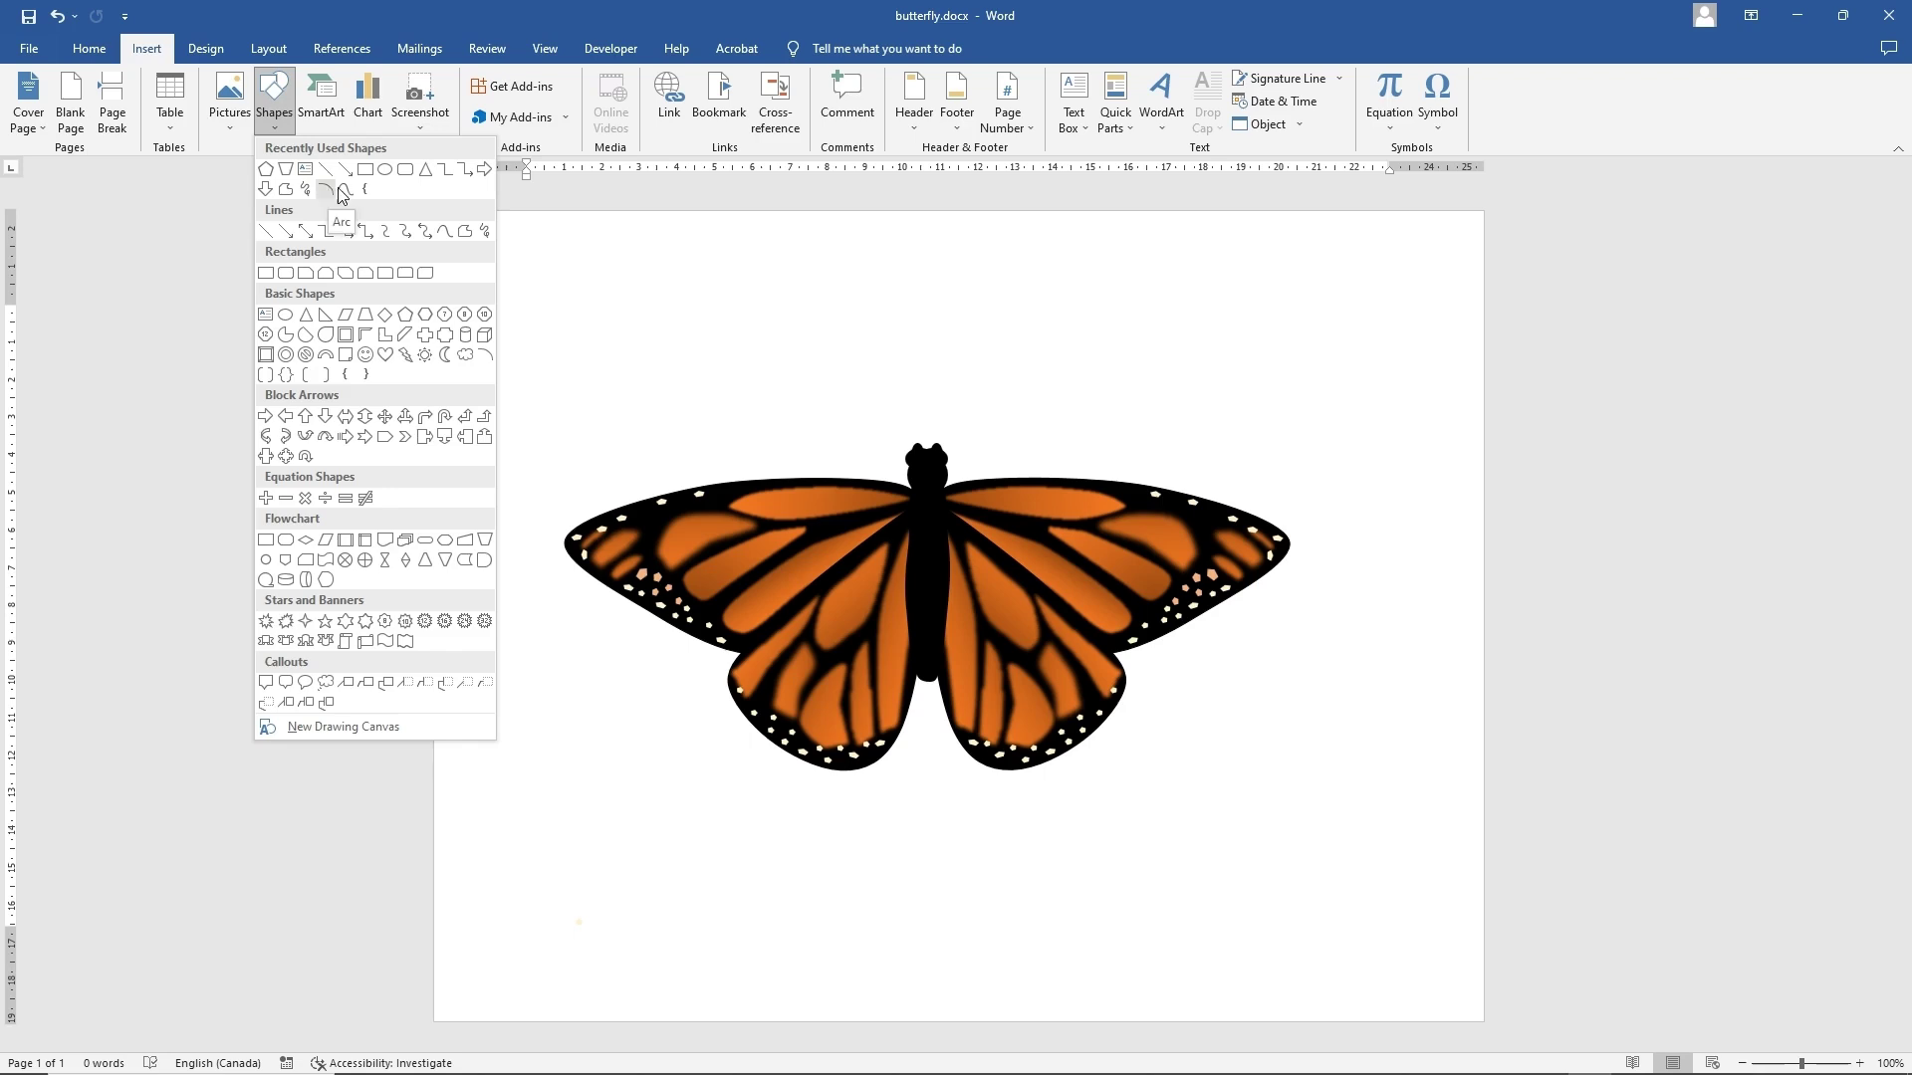
left_click(346, 190)
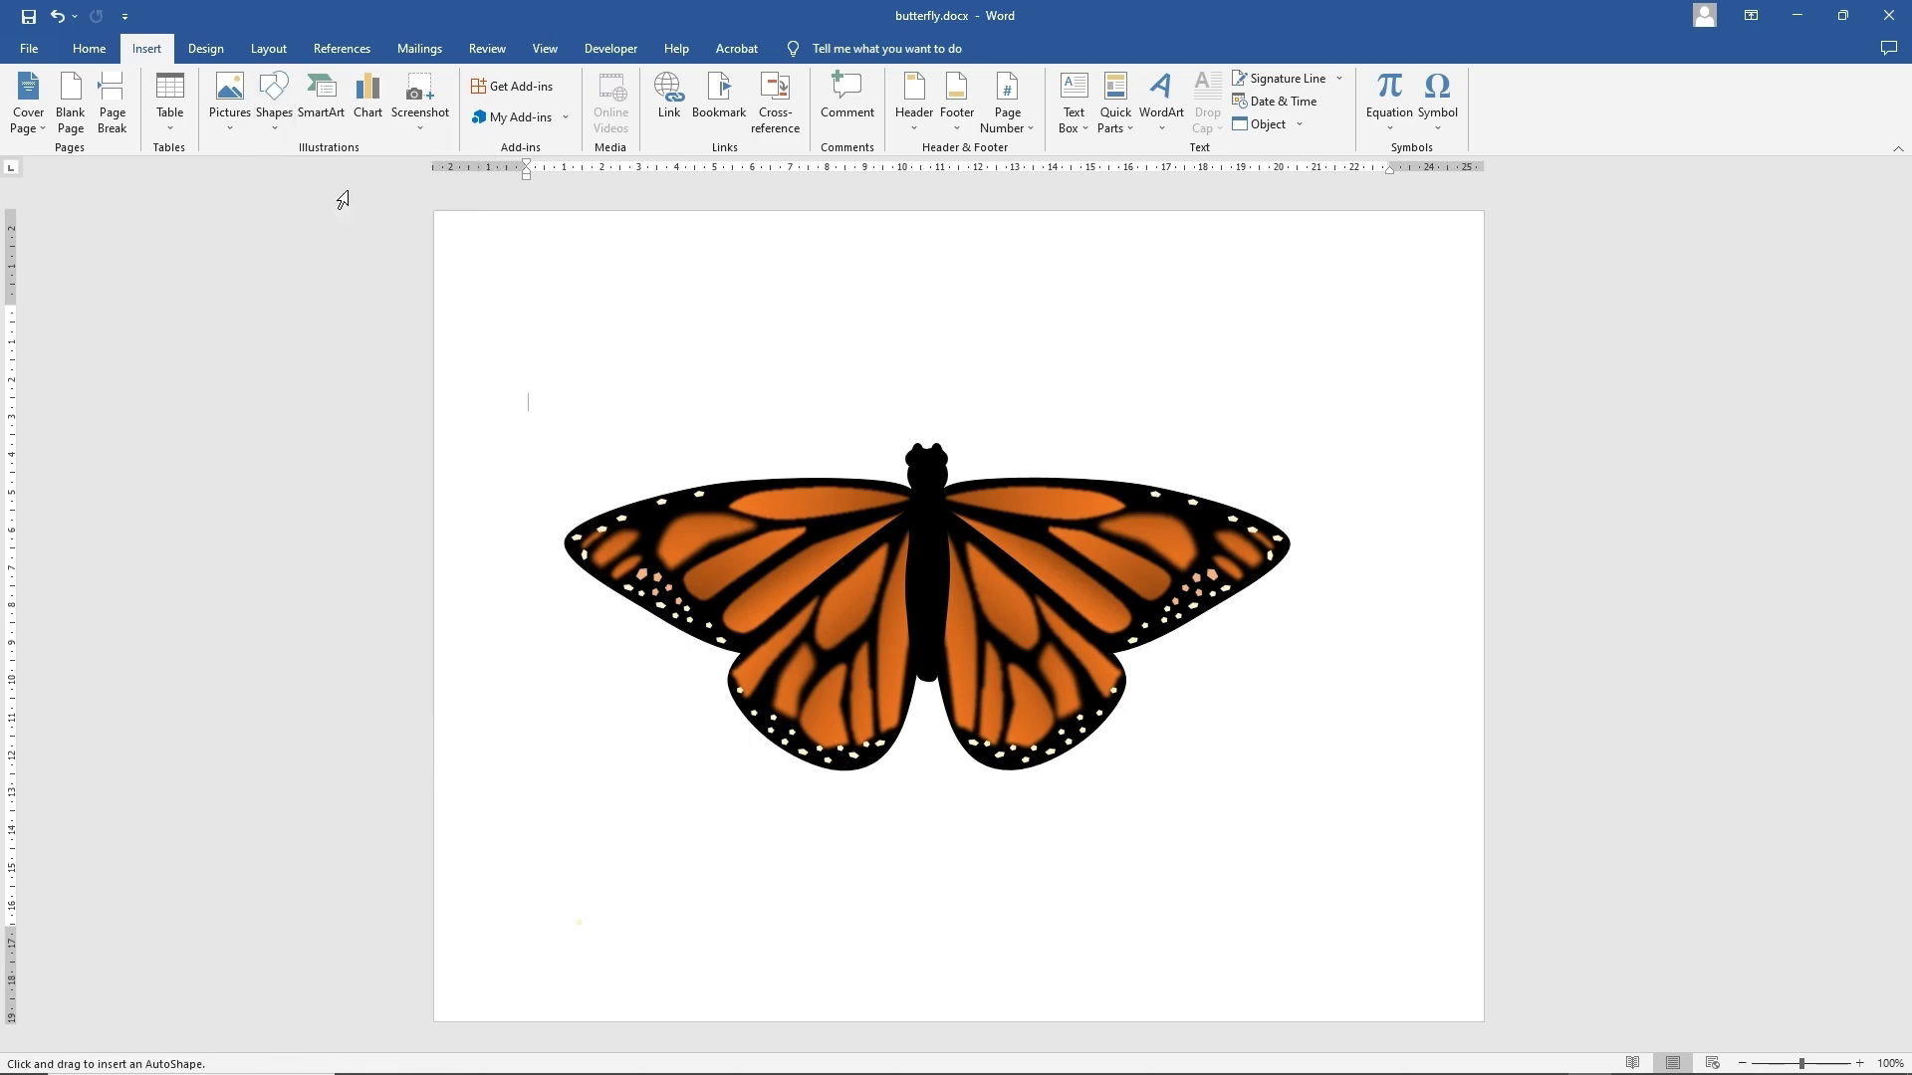
left_click(938, 444)
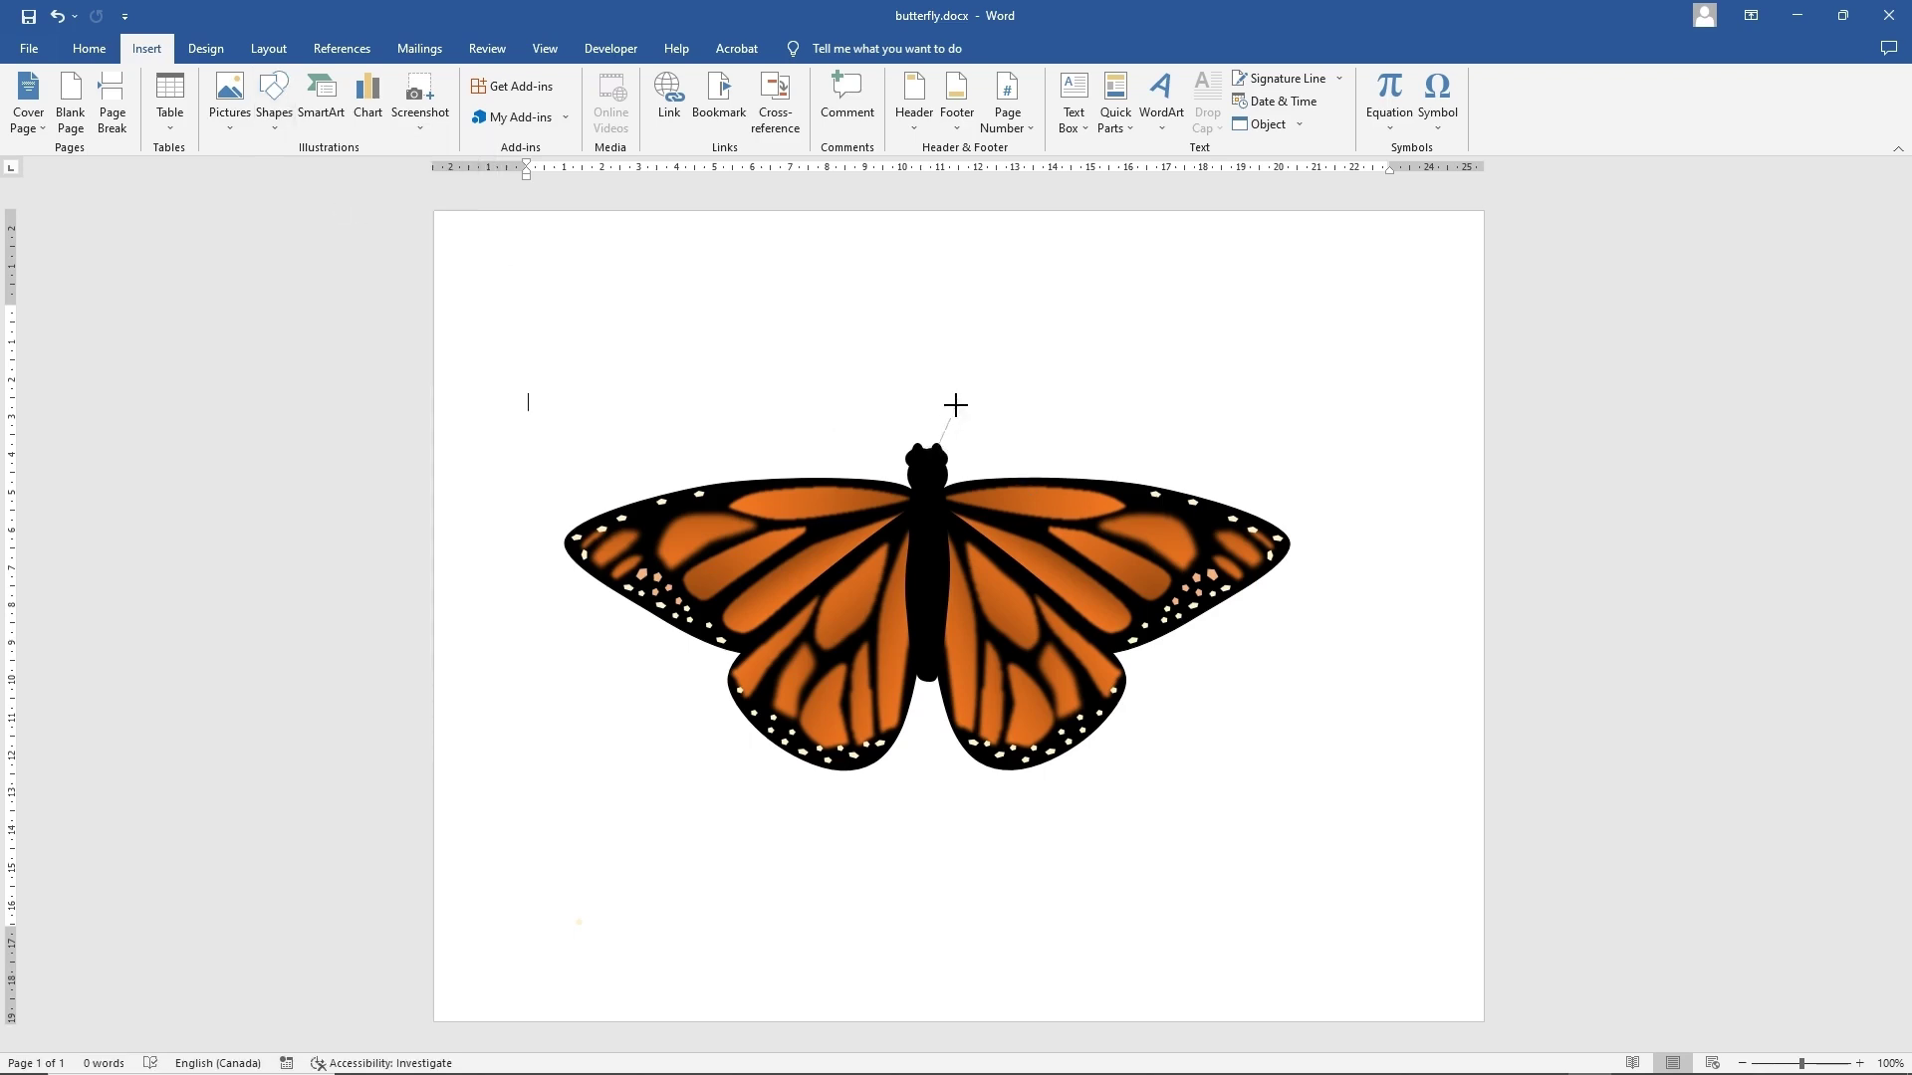
left_click(1023, 385)
double_click(1035, 398)
- Give the right antenna curve the solid black line style and a heavier outline weight
left_click(298, 100)
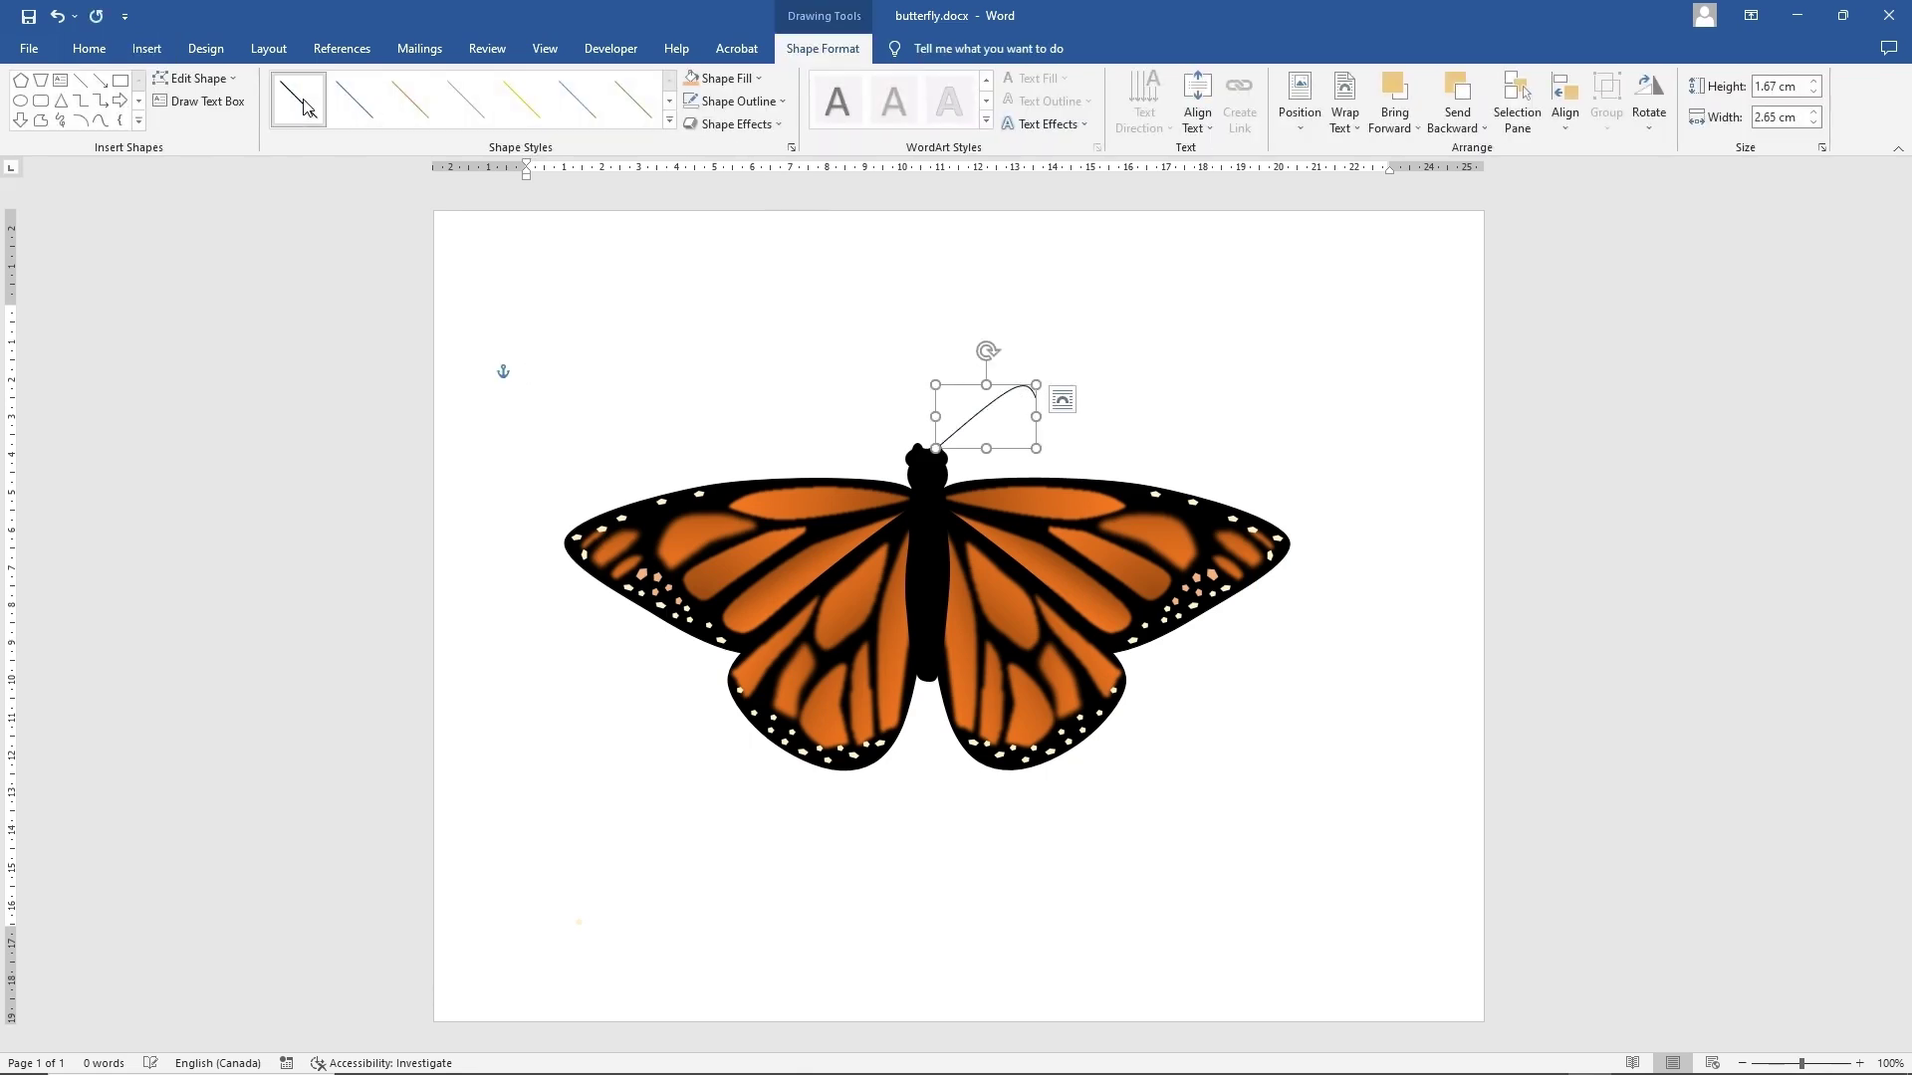
left_click(742, 101)
mouse_move(777, 325)
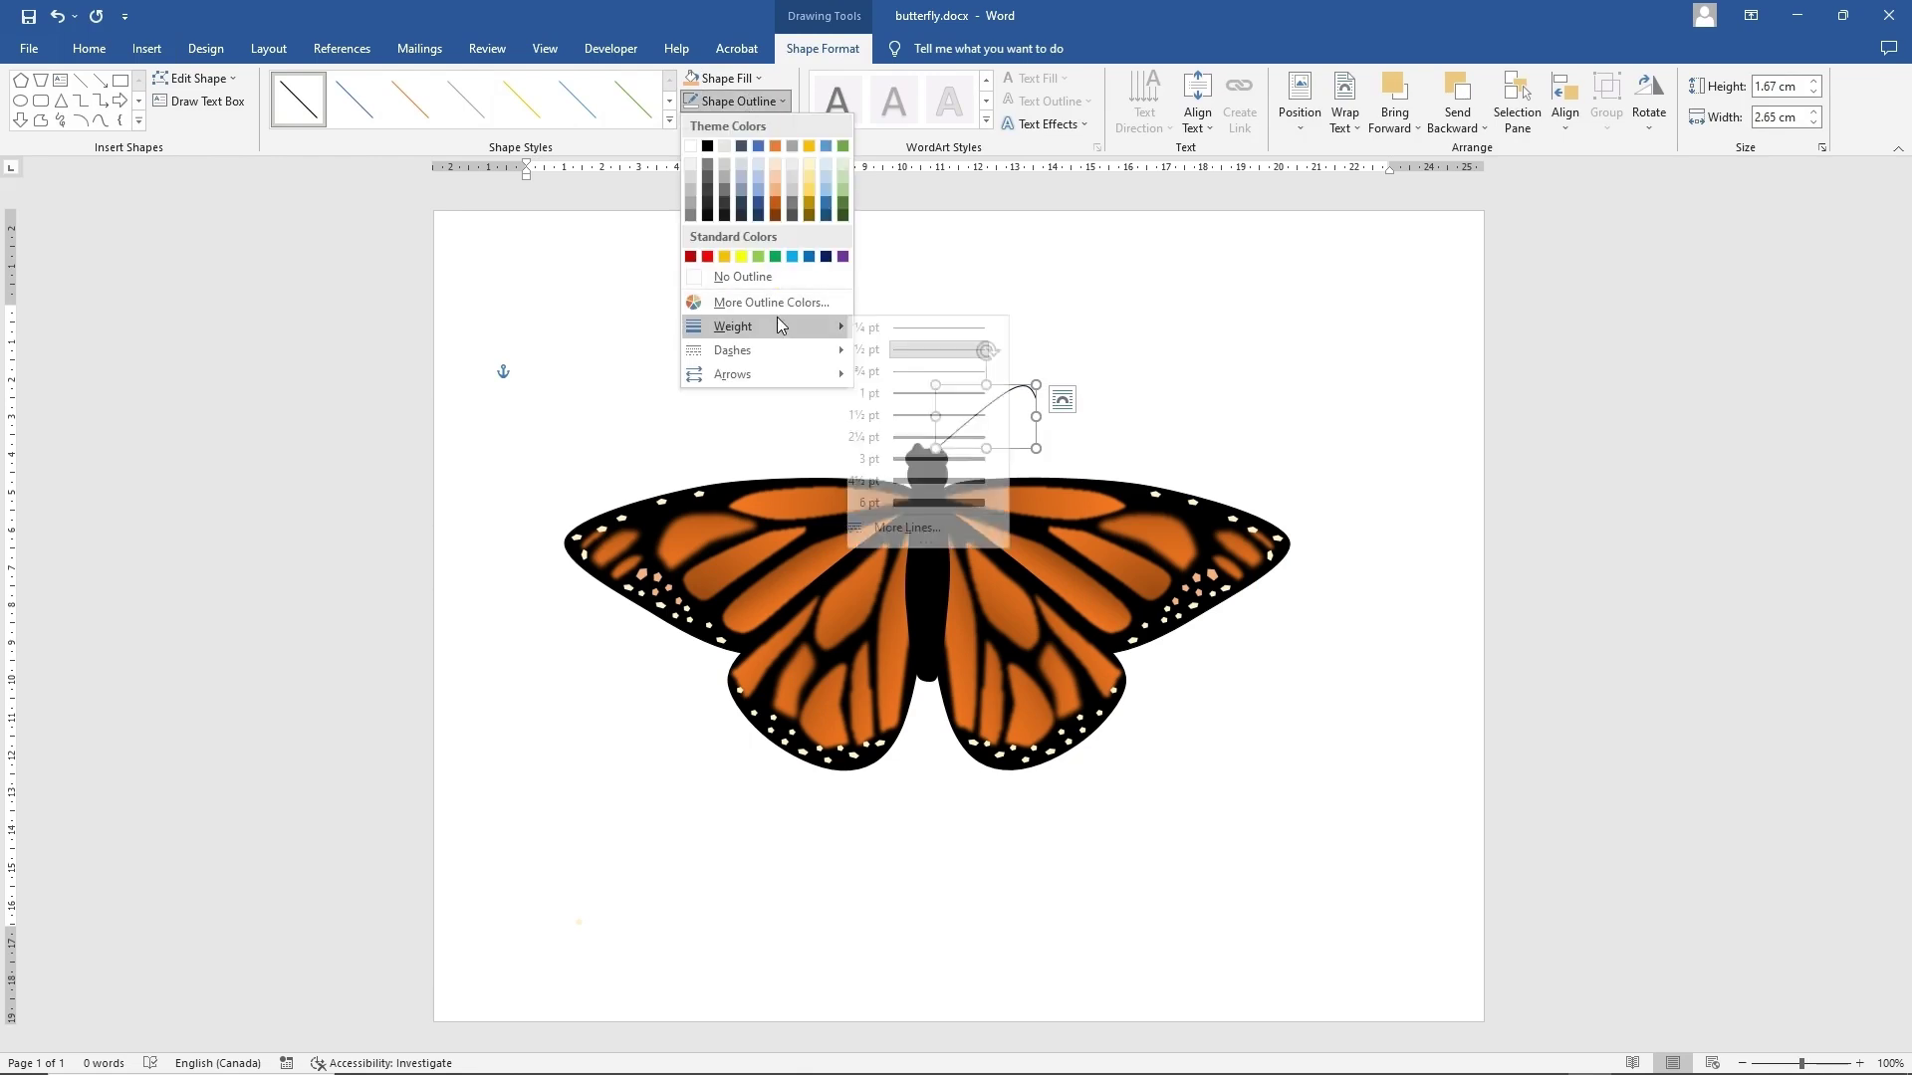
left_click(934, 431)
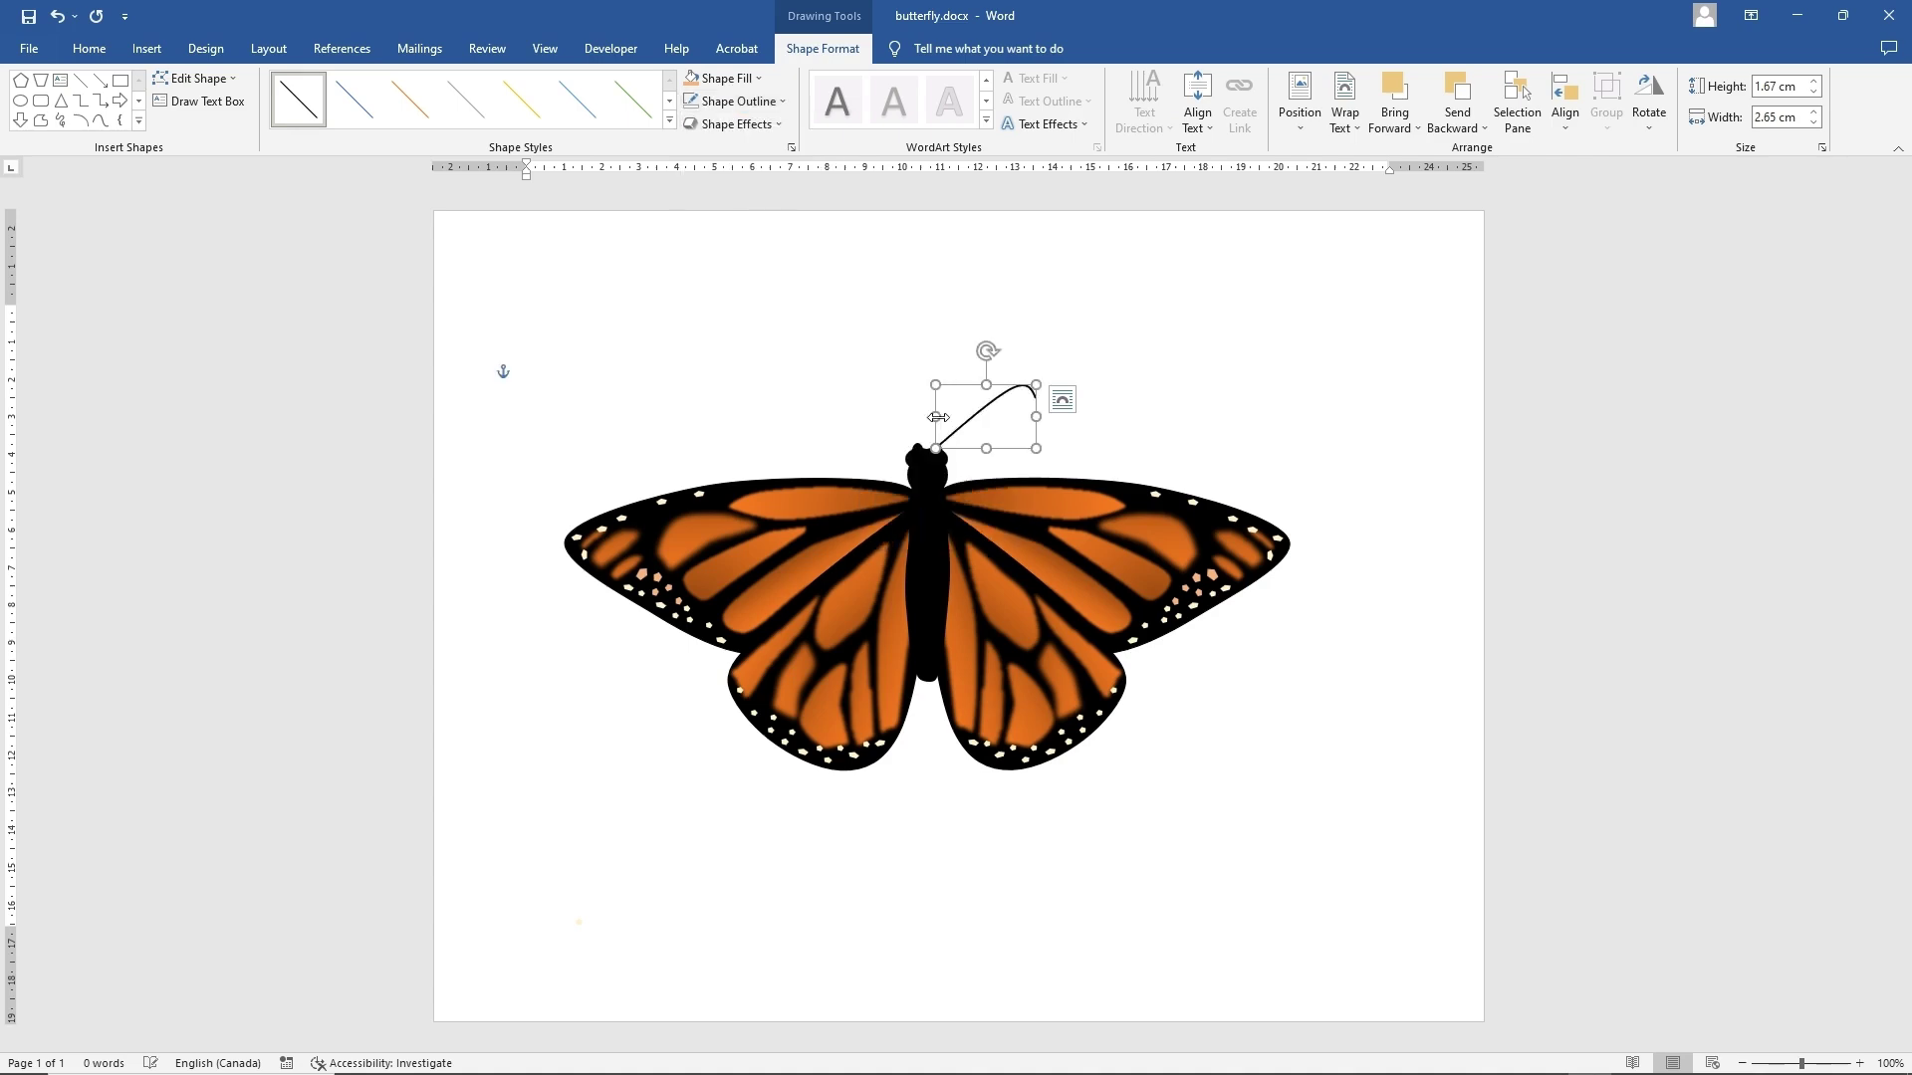
left_click(1087, 317)
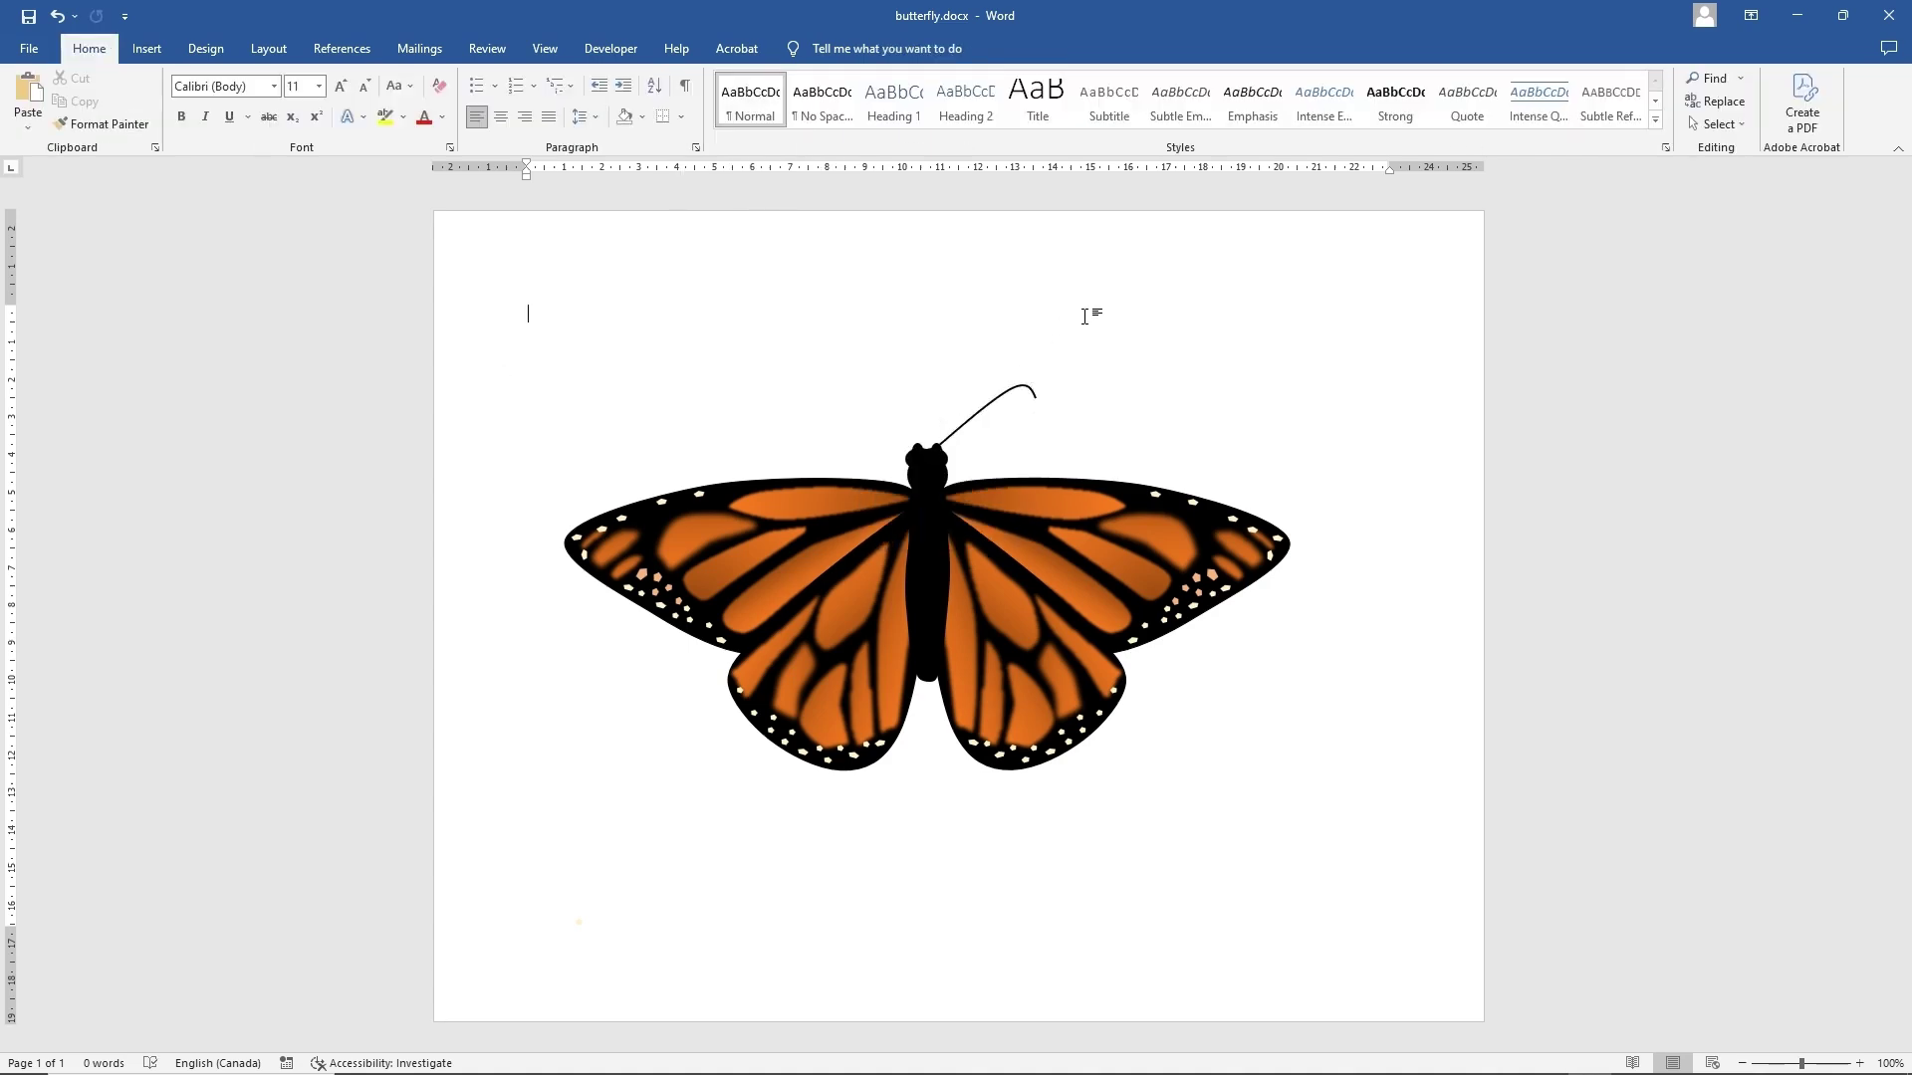
- Copy and paste the antenna curve, and flip the pasted copy horizontally into a mirror image
left_click(1015, 394)
right_click(1020, 389)
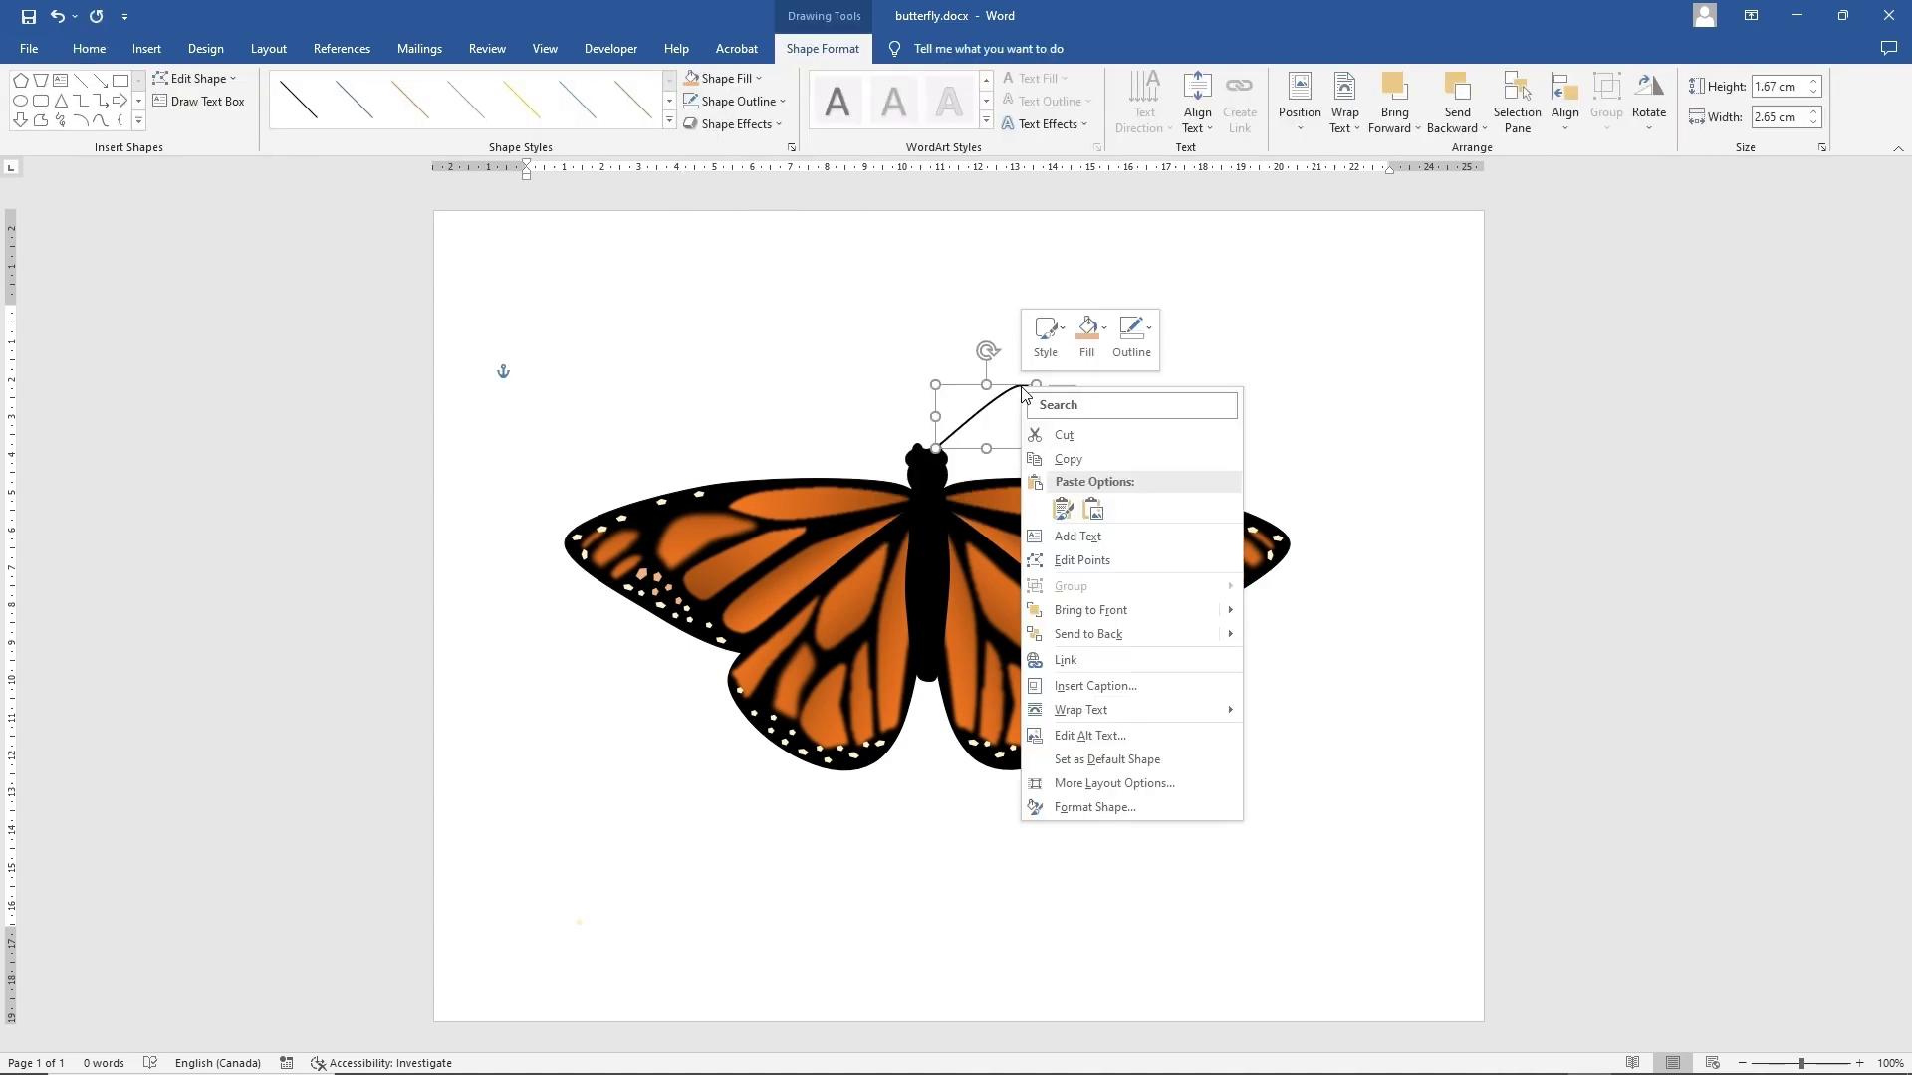
left_click(1084, 459)
right_click(1146, 358)
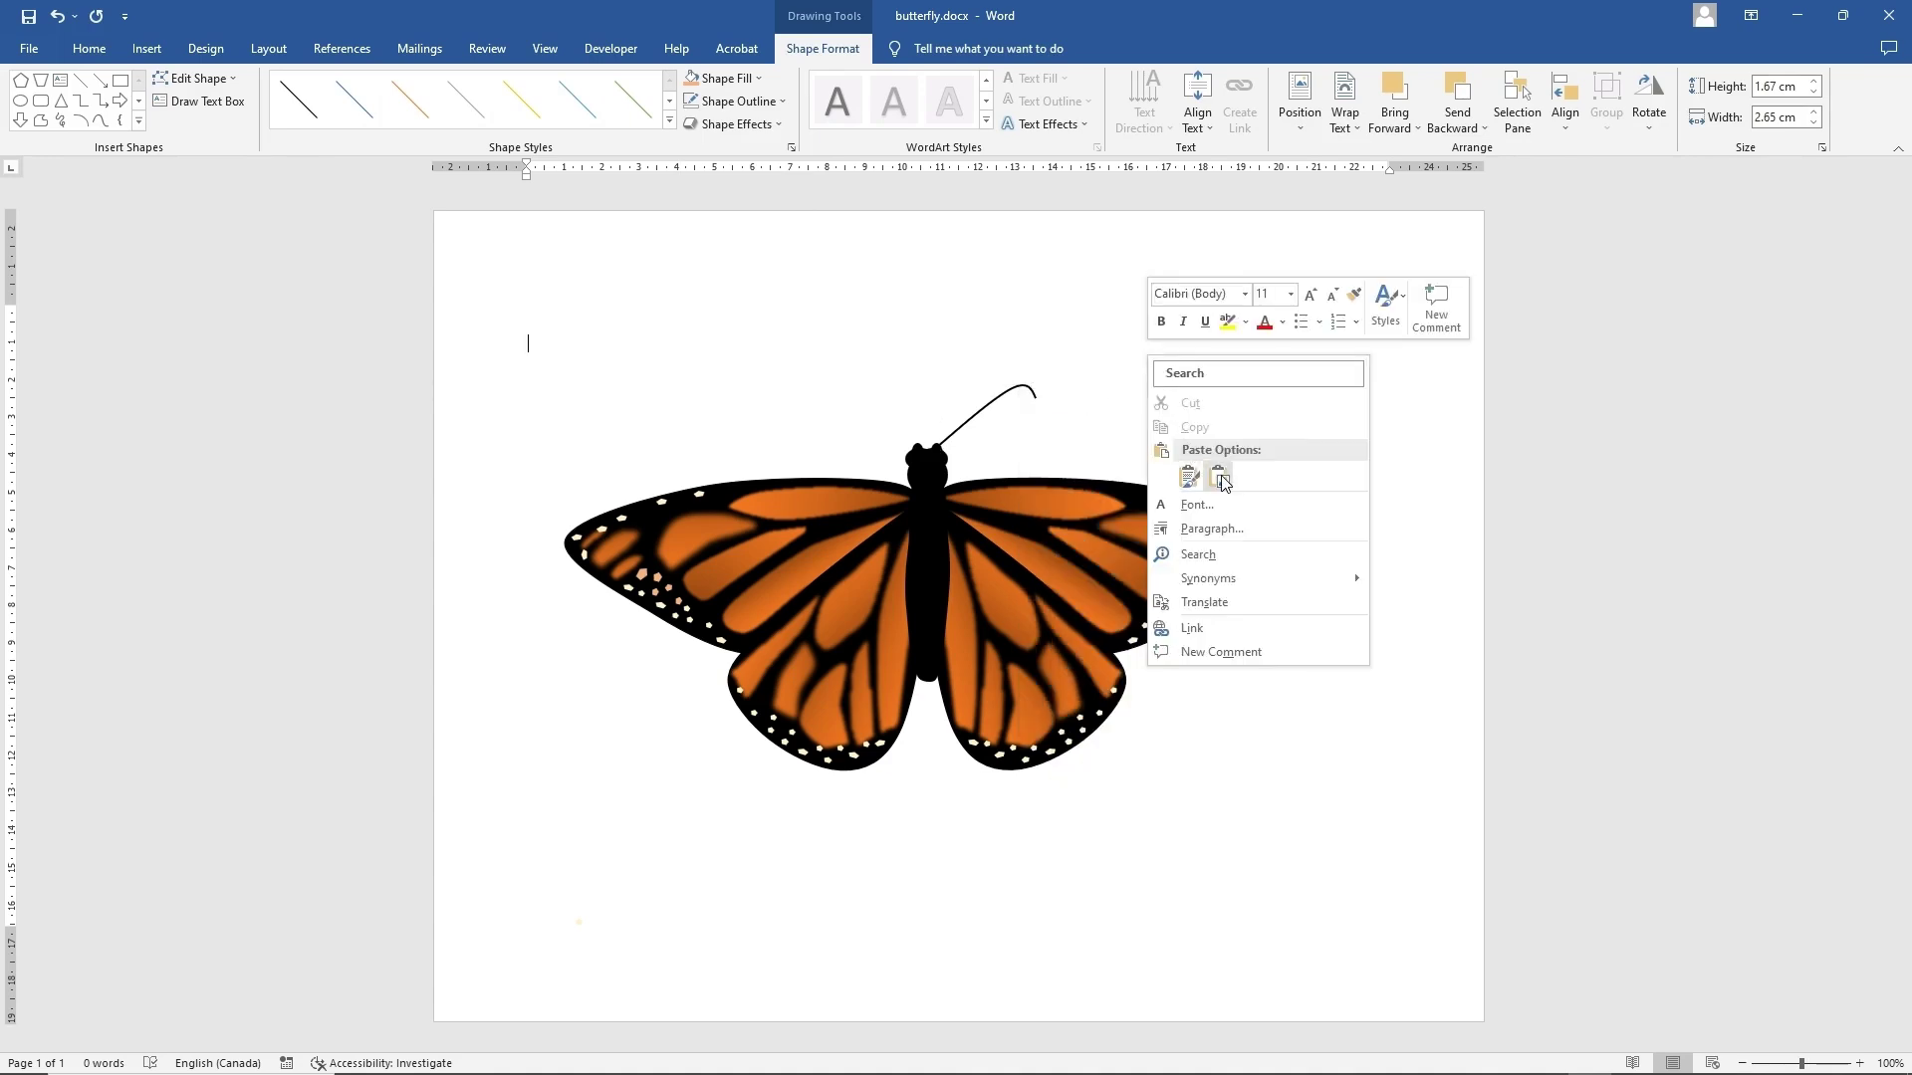
left_click(1189, 479)
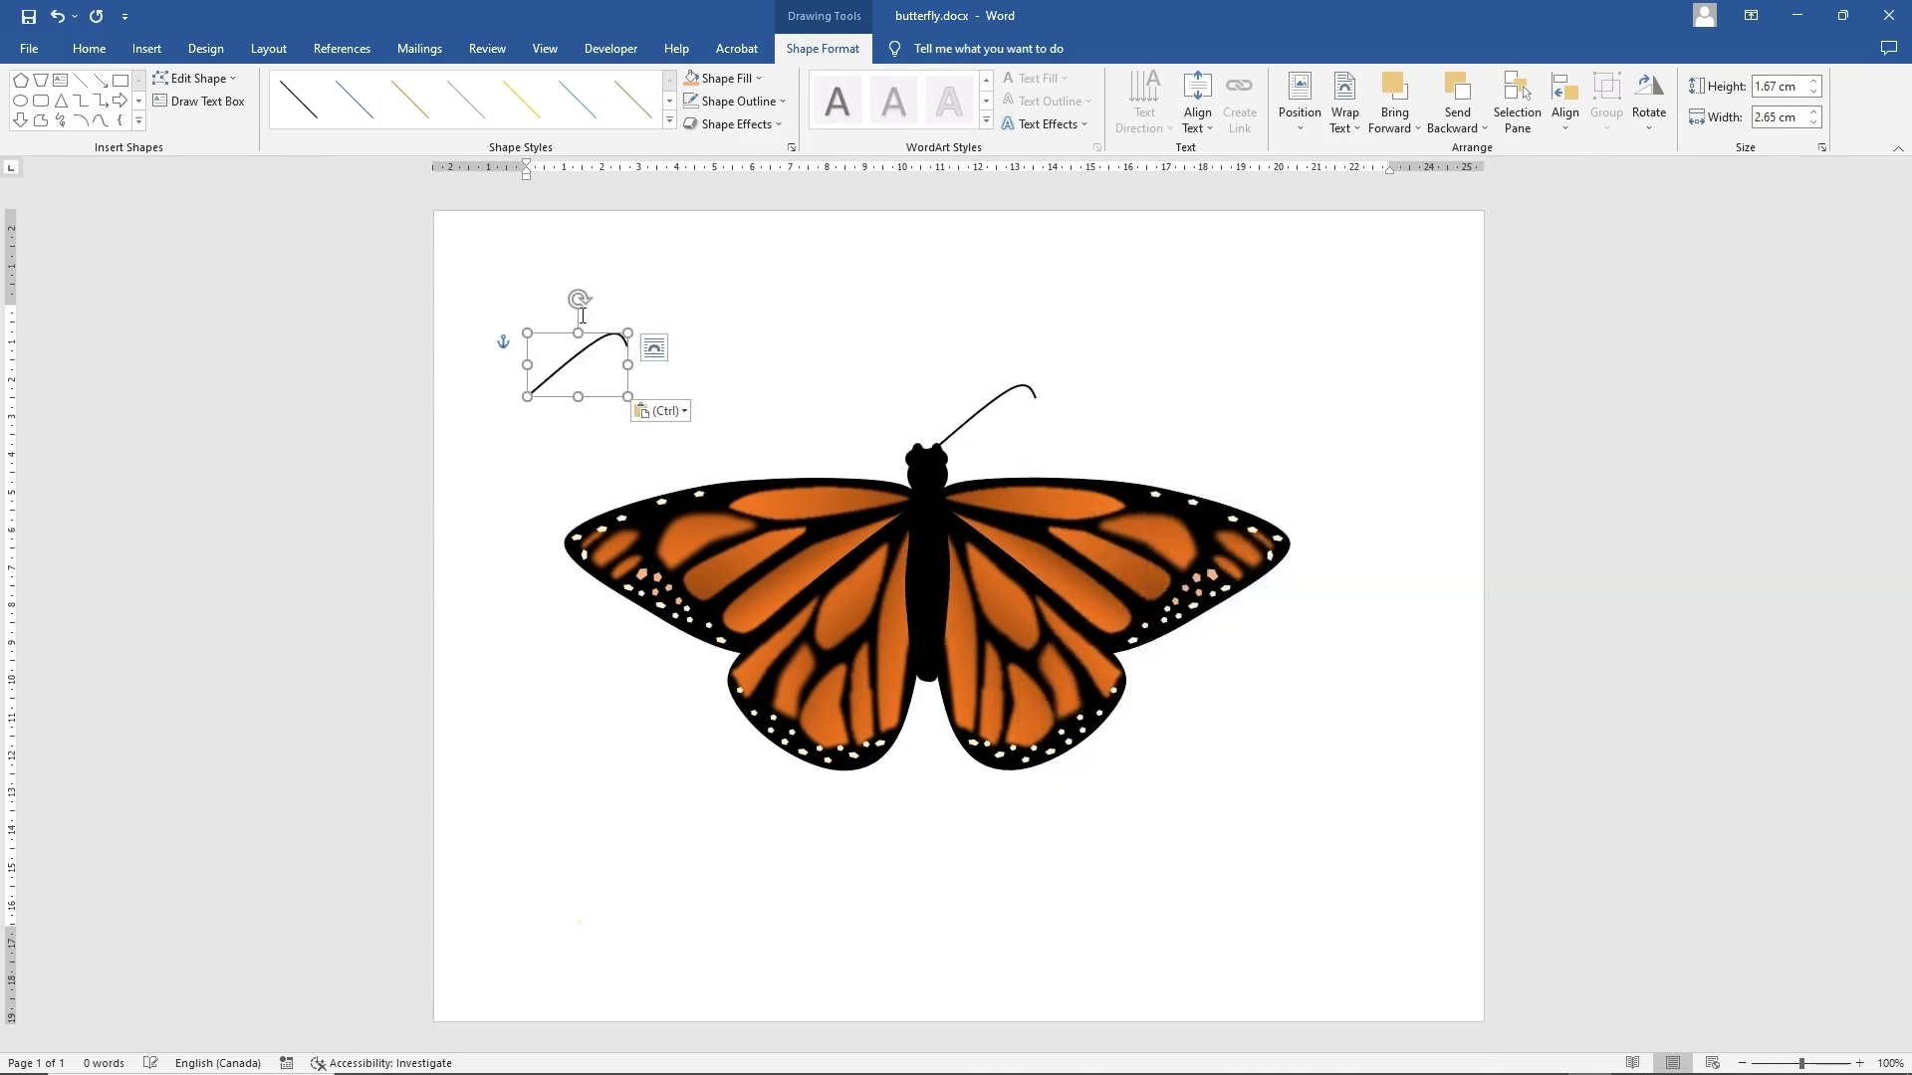
left_click_drag(526, 364, 726, 376)
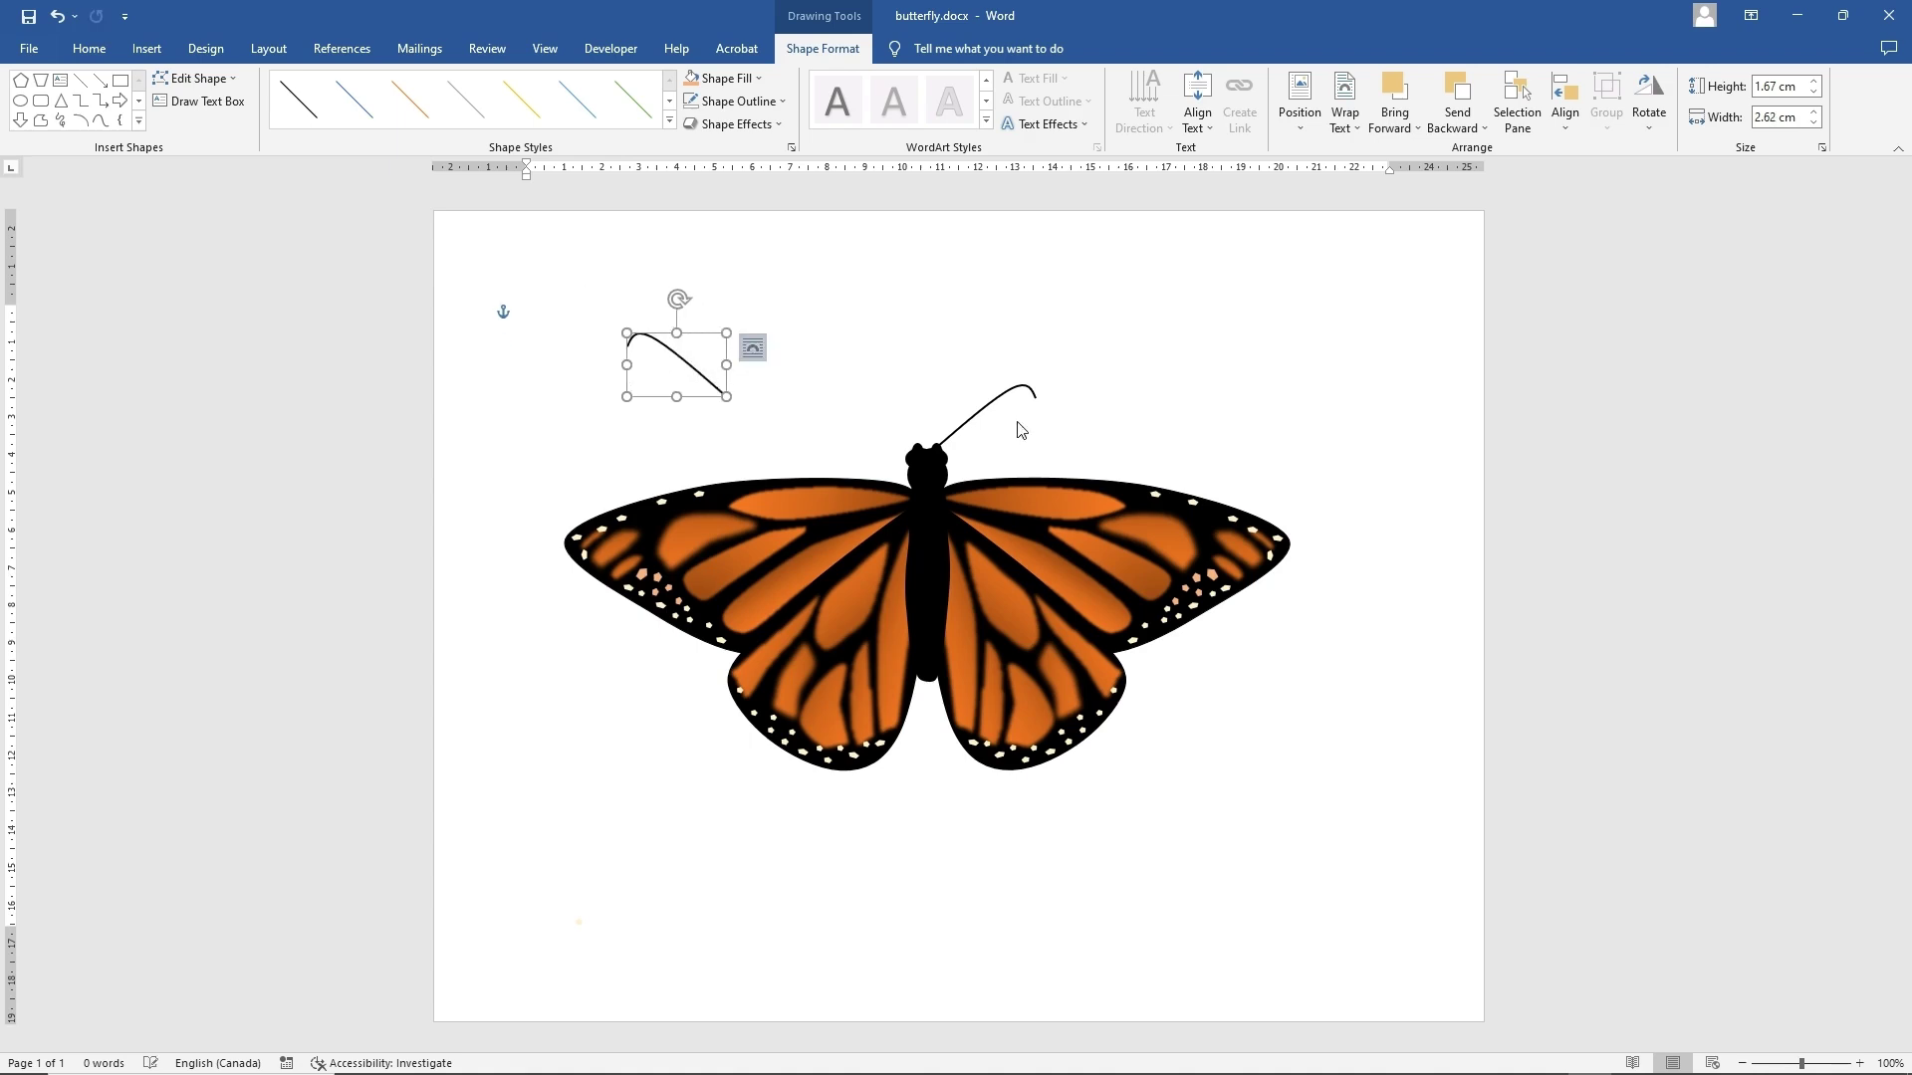
- Set the mirrored antenna's width to 2.65 cm and attach it to the left side of the head
left_click(986, 409)
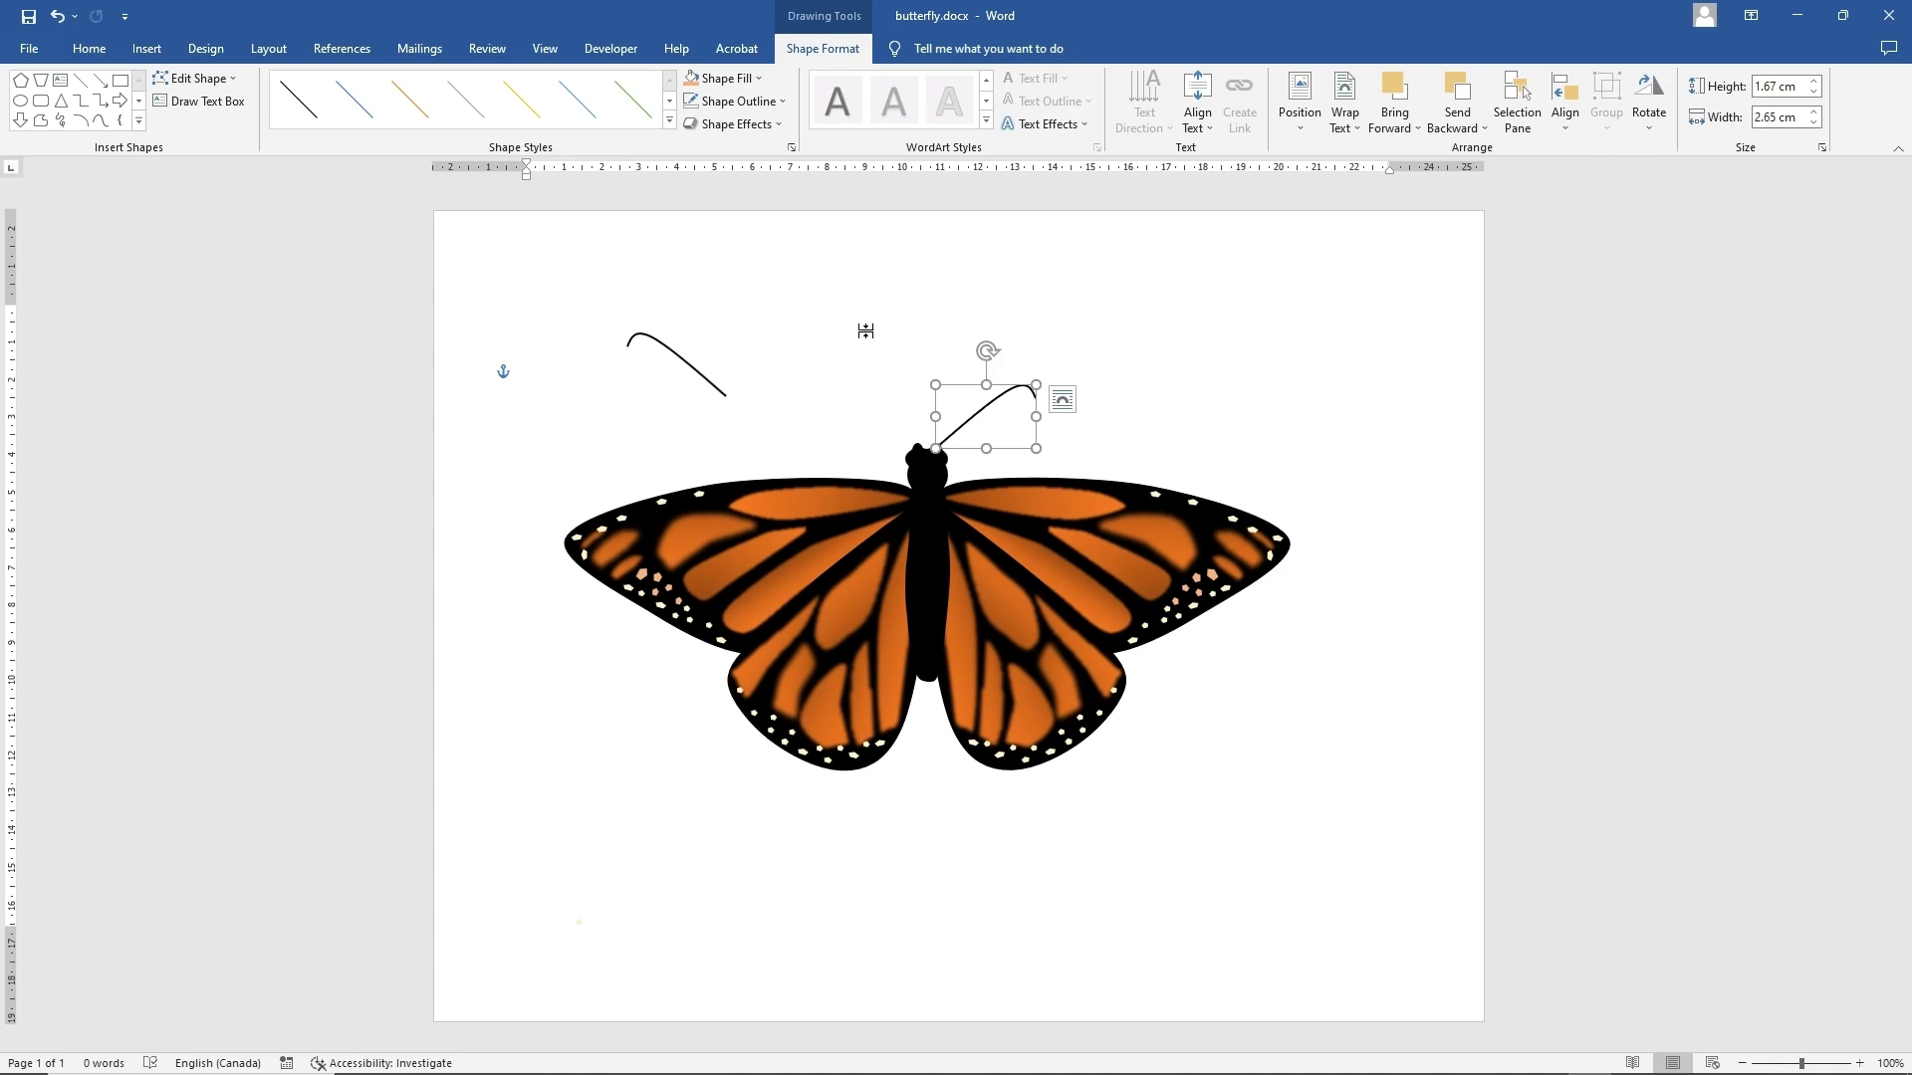
left_click(708, 377)
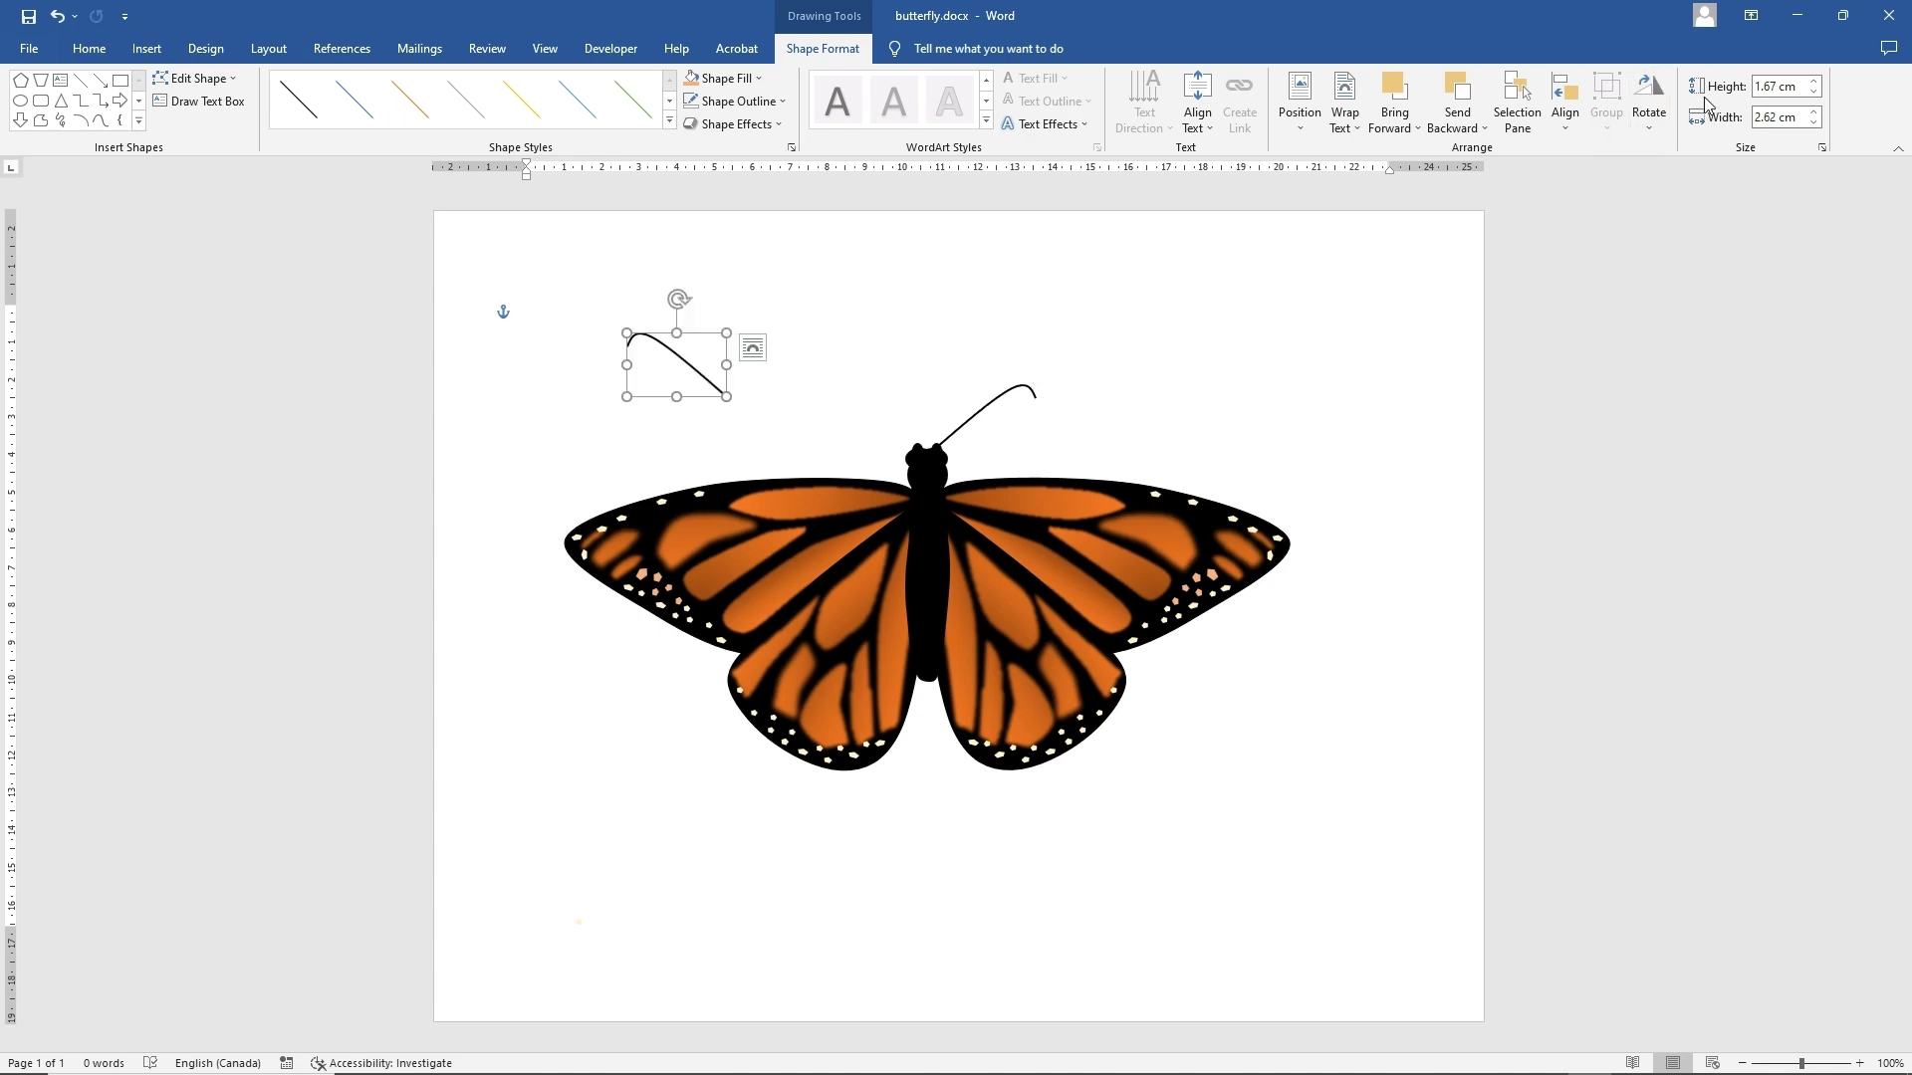
left_click(1780, 118)
type("2.65")
key("Return")
left_click_drag(703, 341, 896, 394)
left_click(1141, 445)
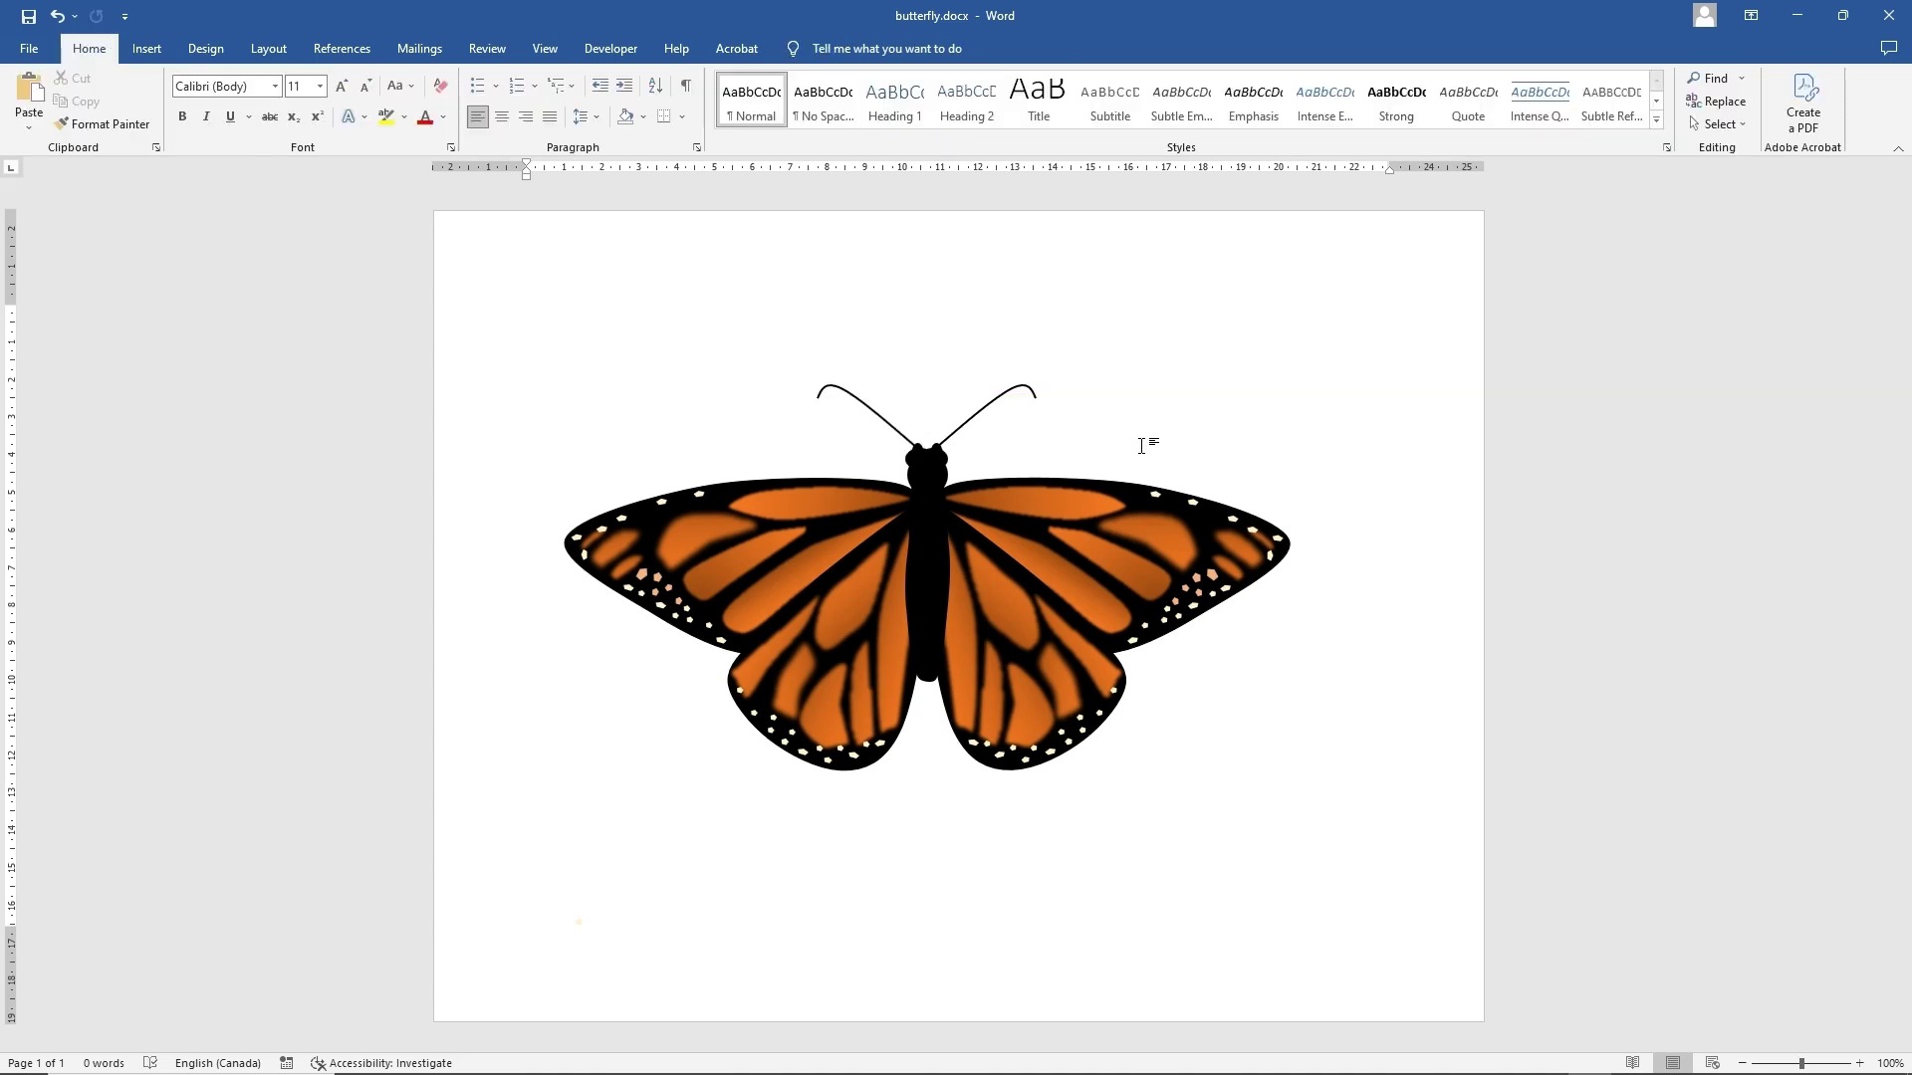
- Copy a small pale spot from the right hindwing's edge and paste four copies in the empty upper-left area of the page
left_click(1080, 717)
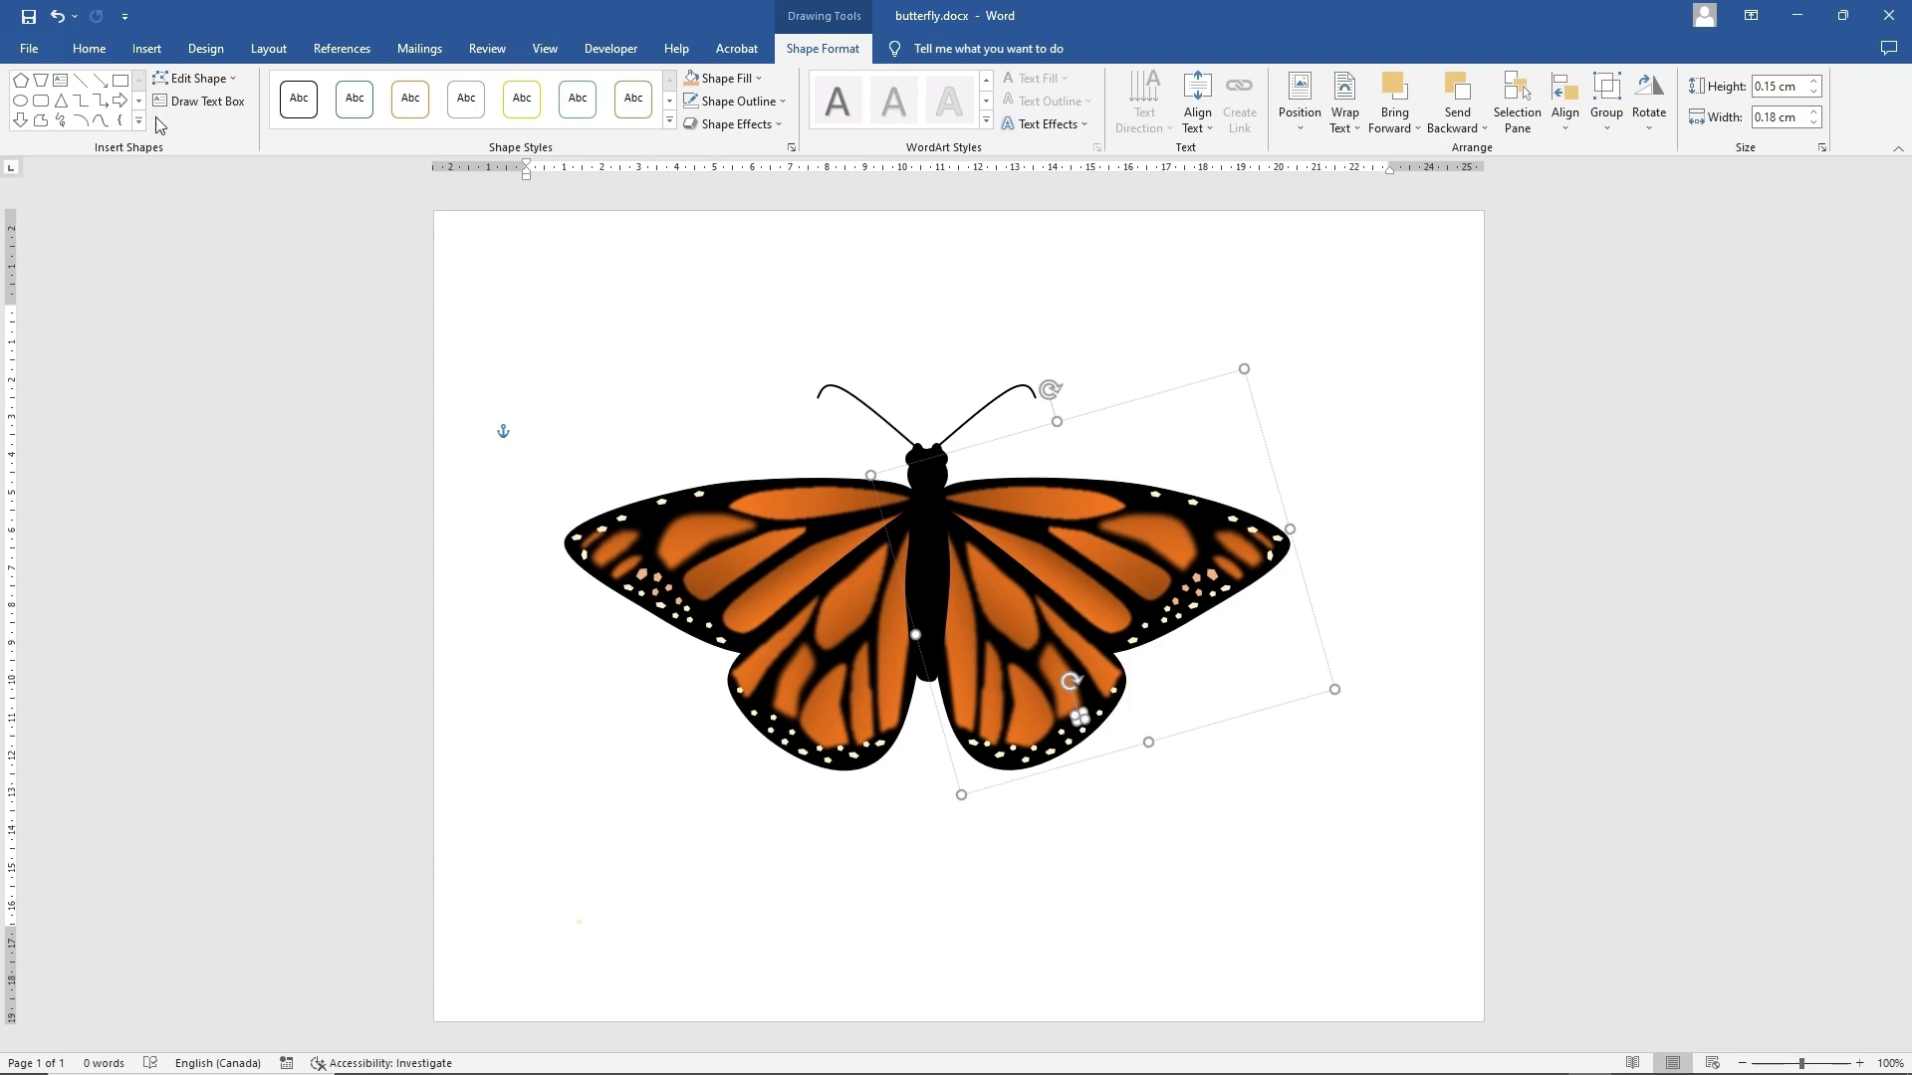
left_click(89, 48)
left_click(85, 103)
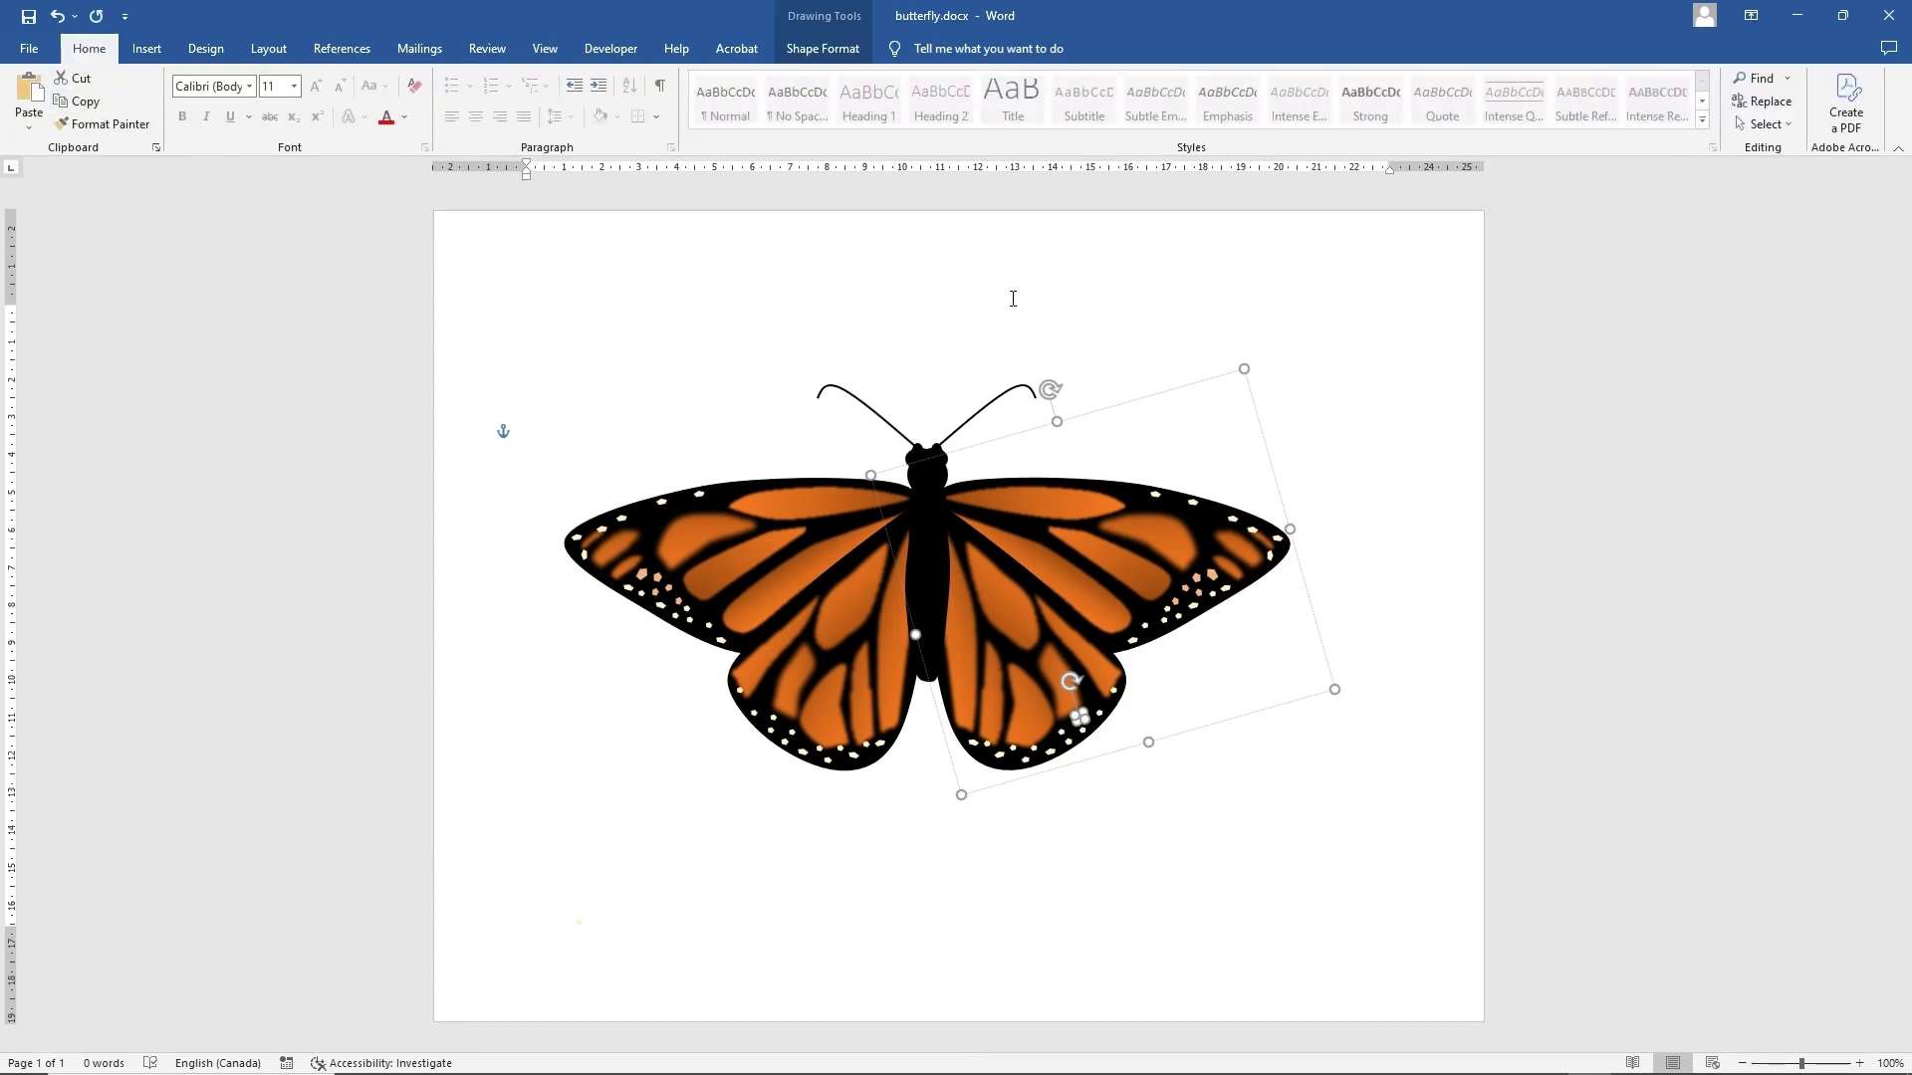
right_click(1129, 319)
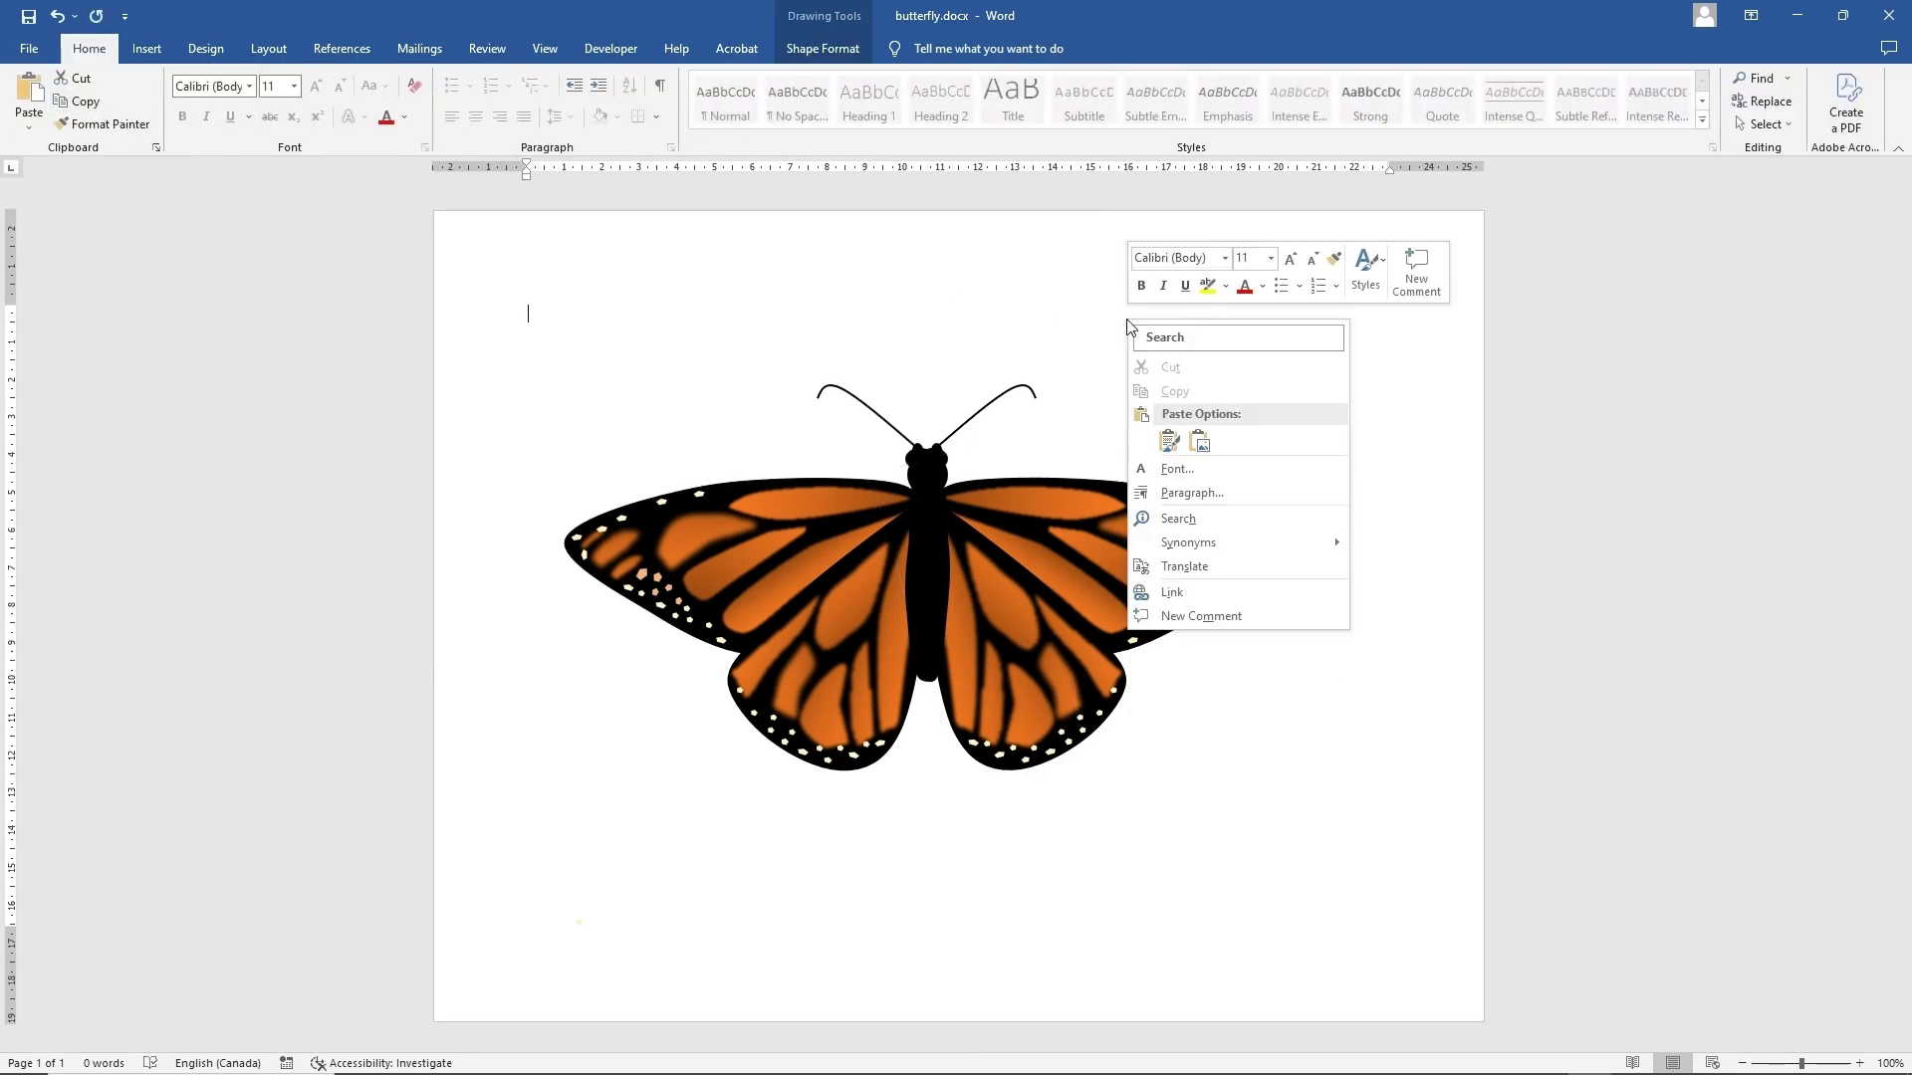
left_click(1169, 439)
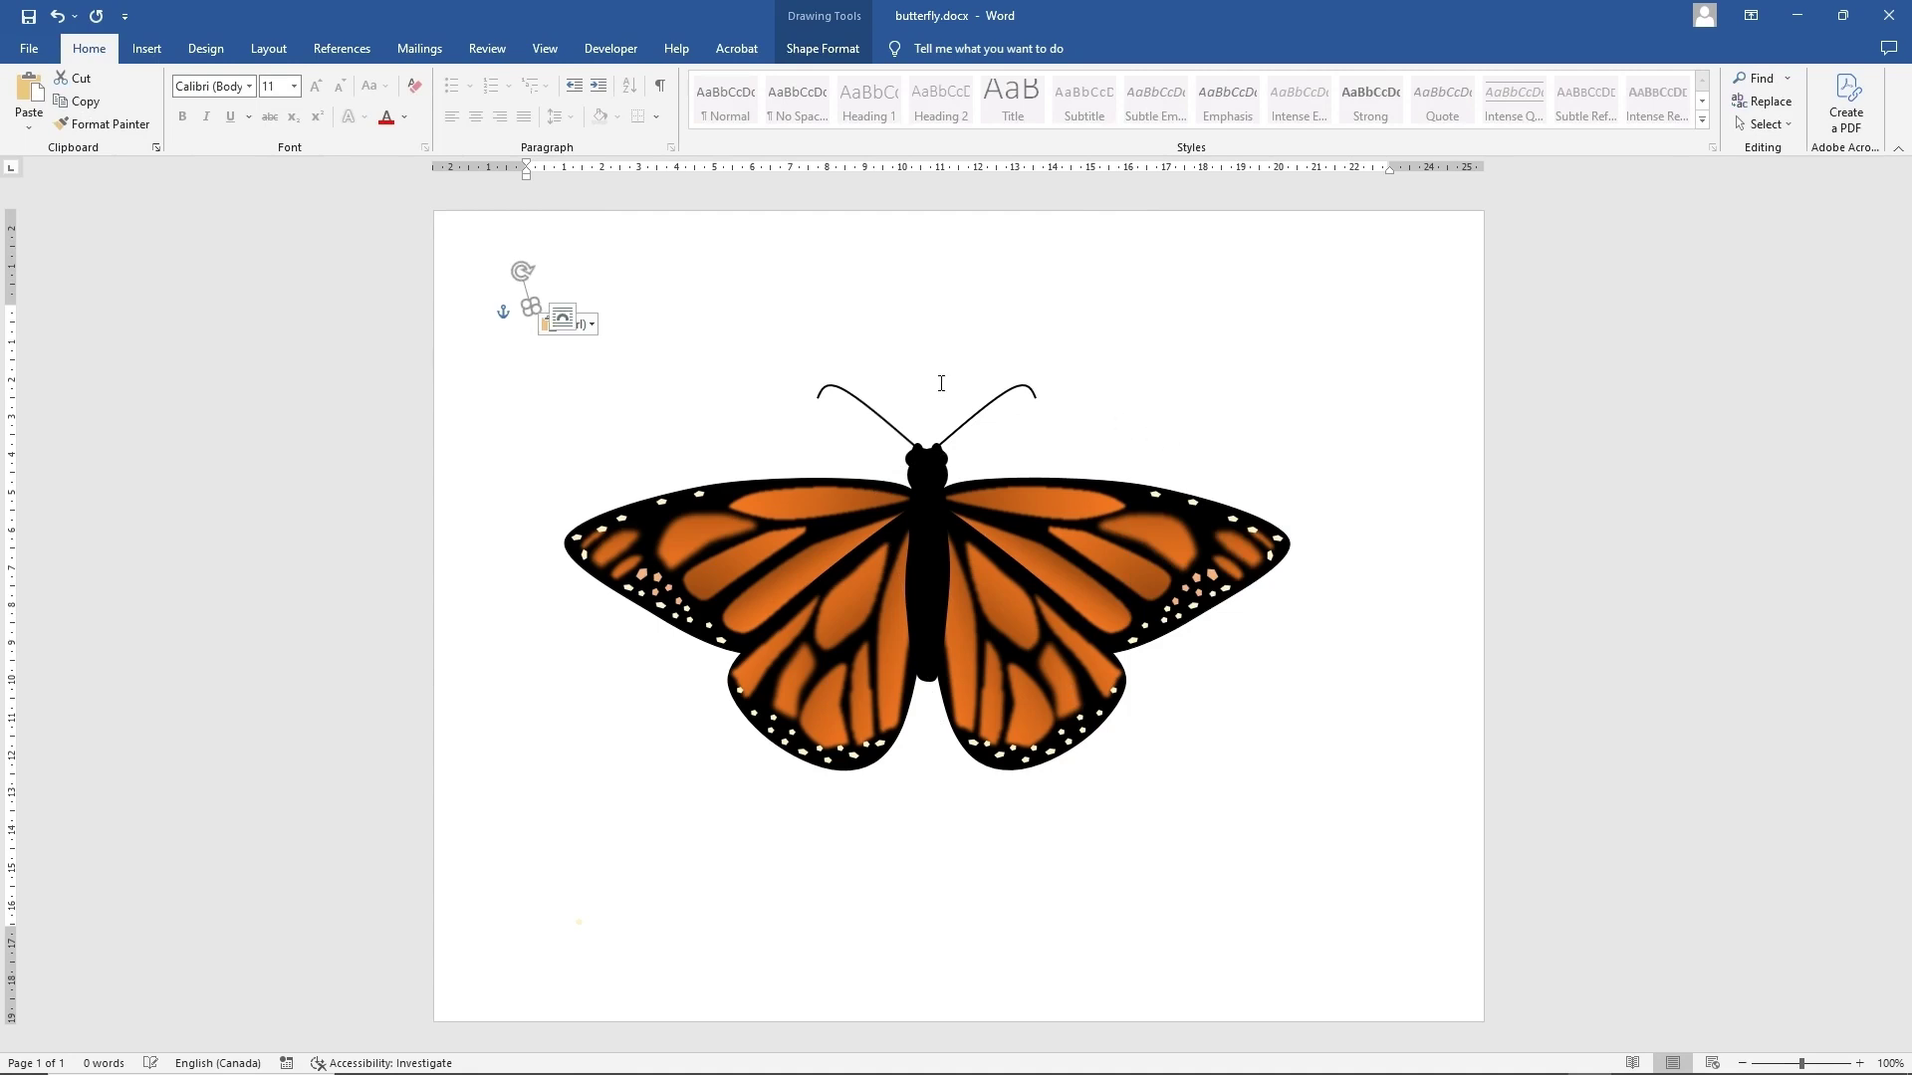
left_click(30, 92)
left_click(30, 92)
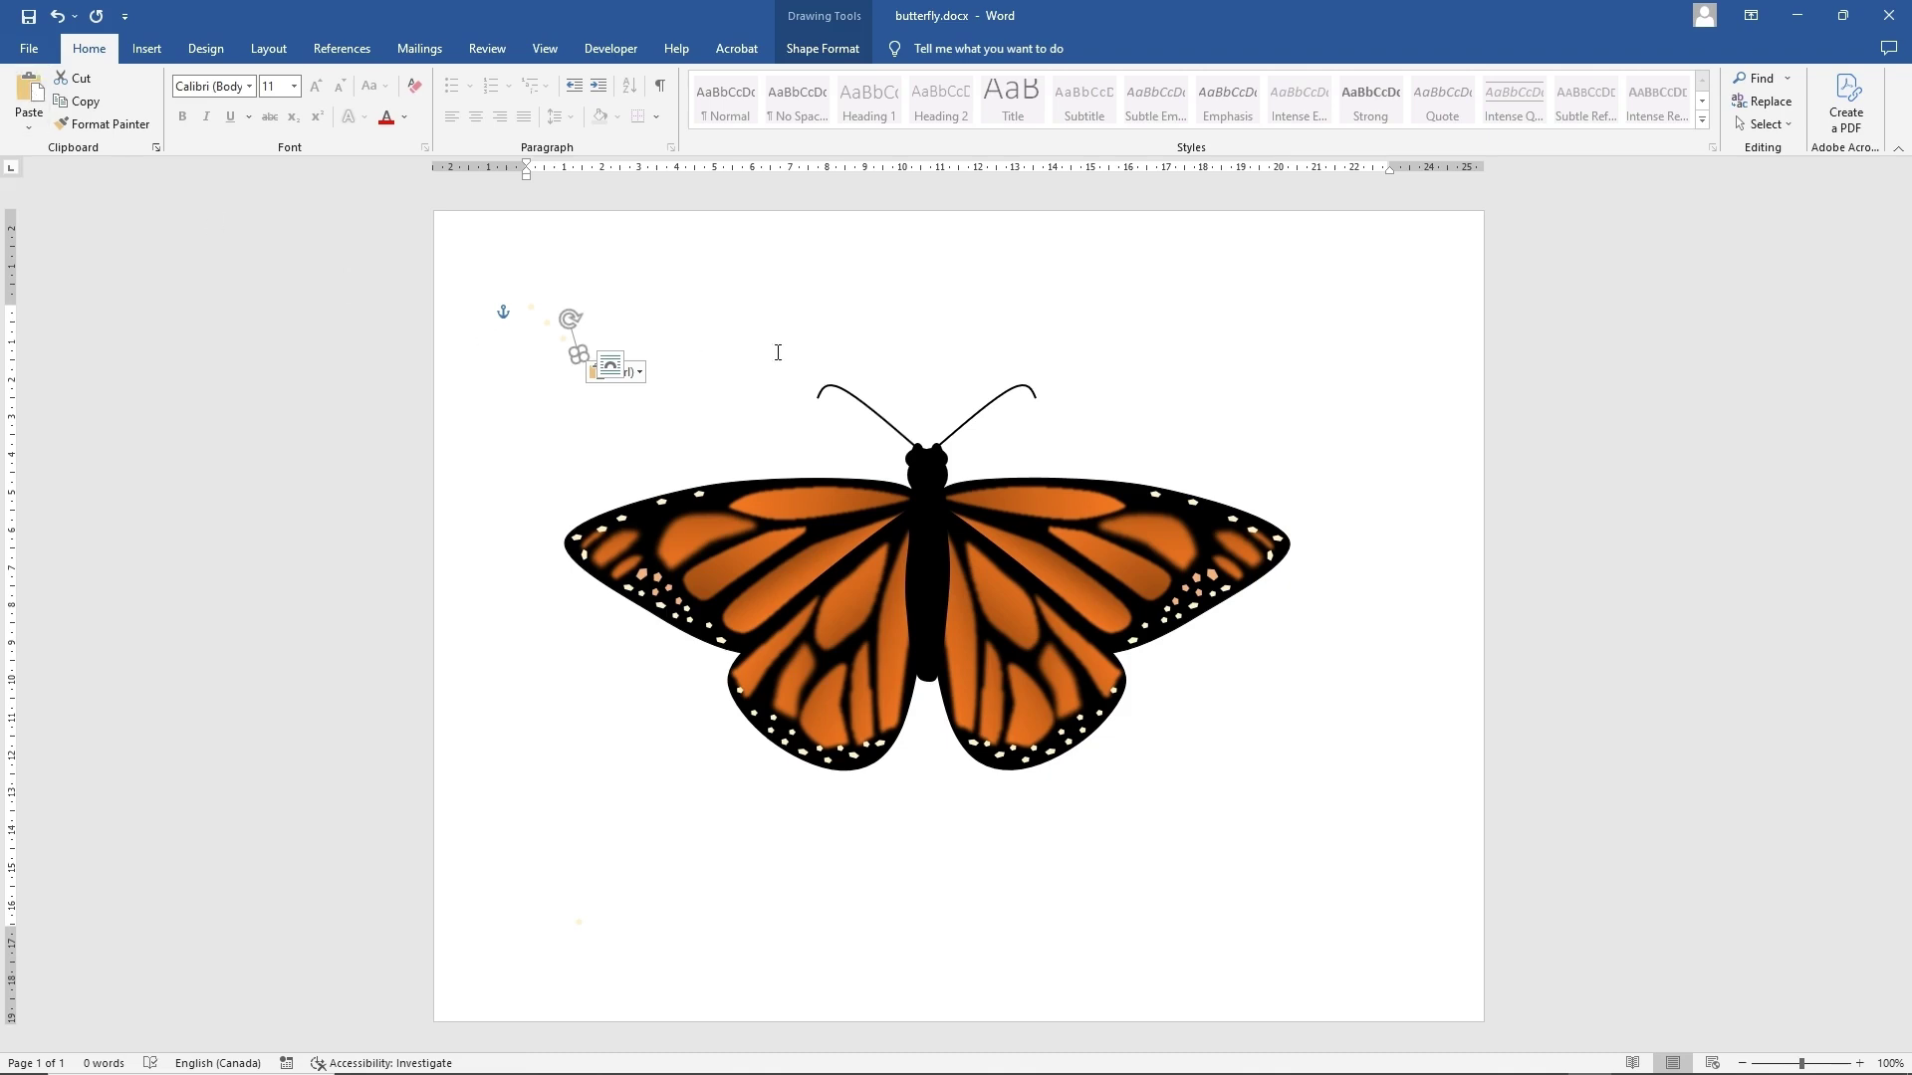
left_click(701, 336)
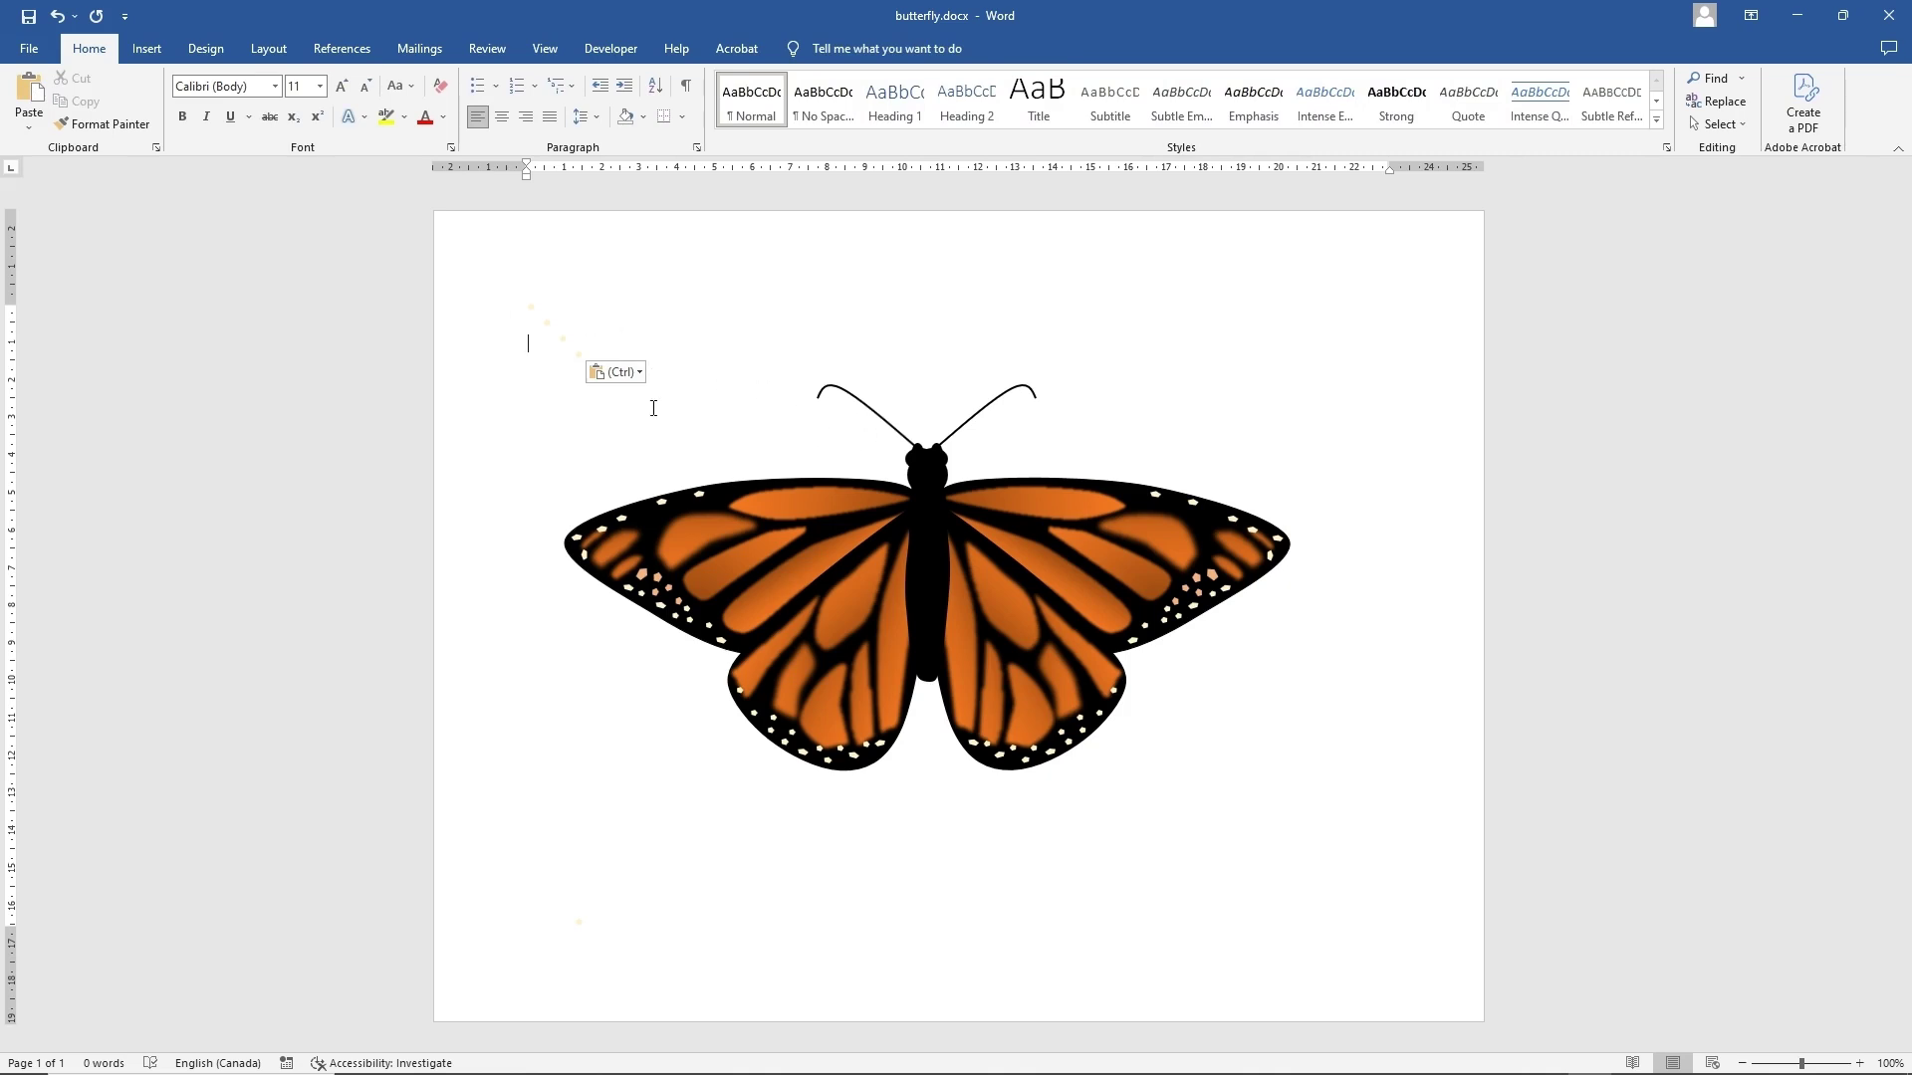
- Move the pasted pale spots onto the head, one on each eye and two on the head circle below
mouse_move(529, 307)
left_mouse_down()
mouse_move(722, 361)
mouse_move(919, 458)
left_mouse_up()
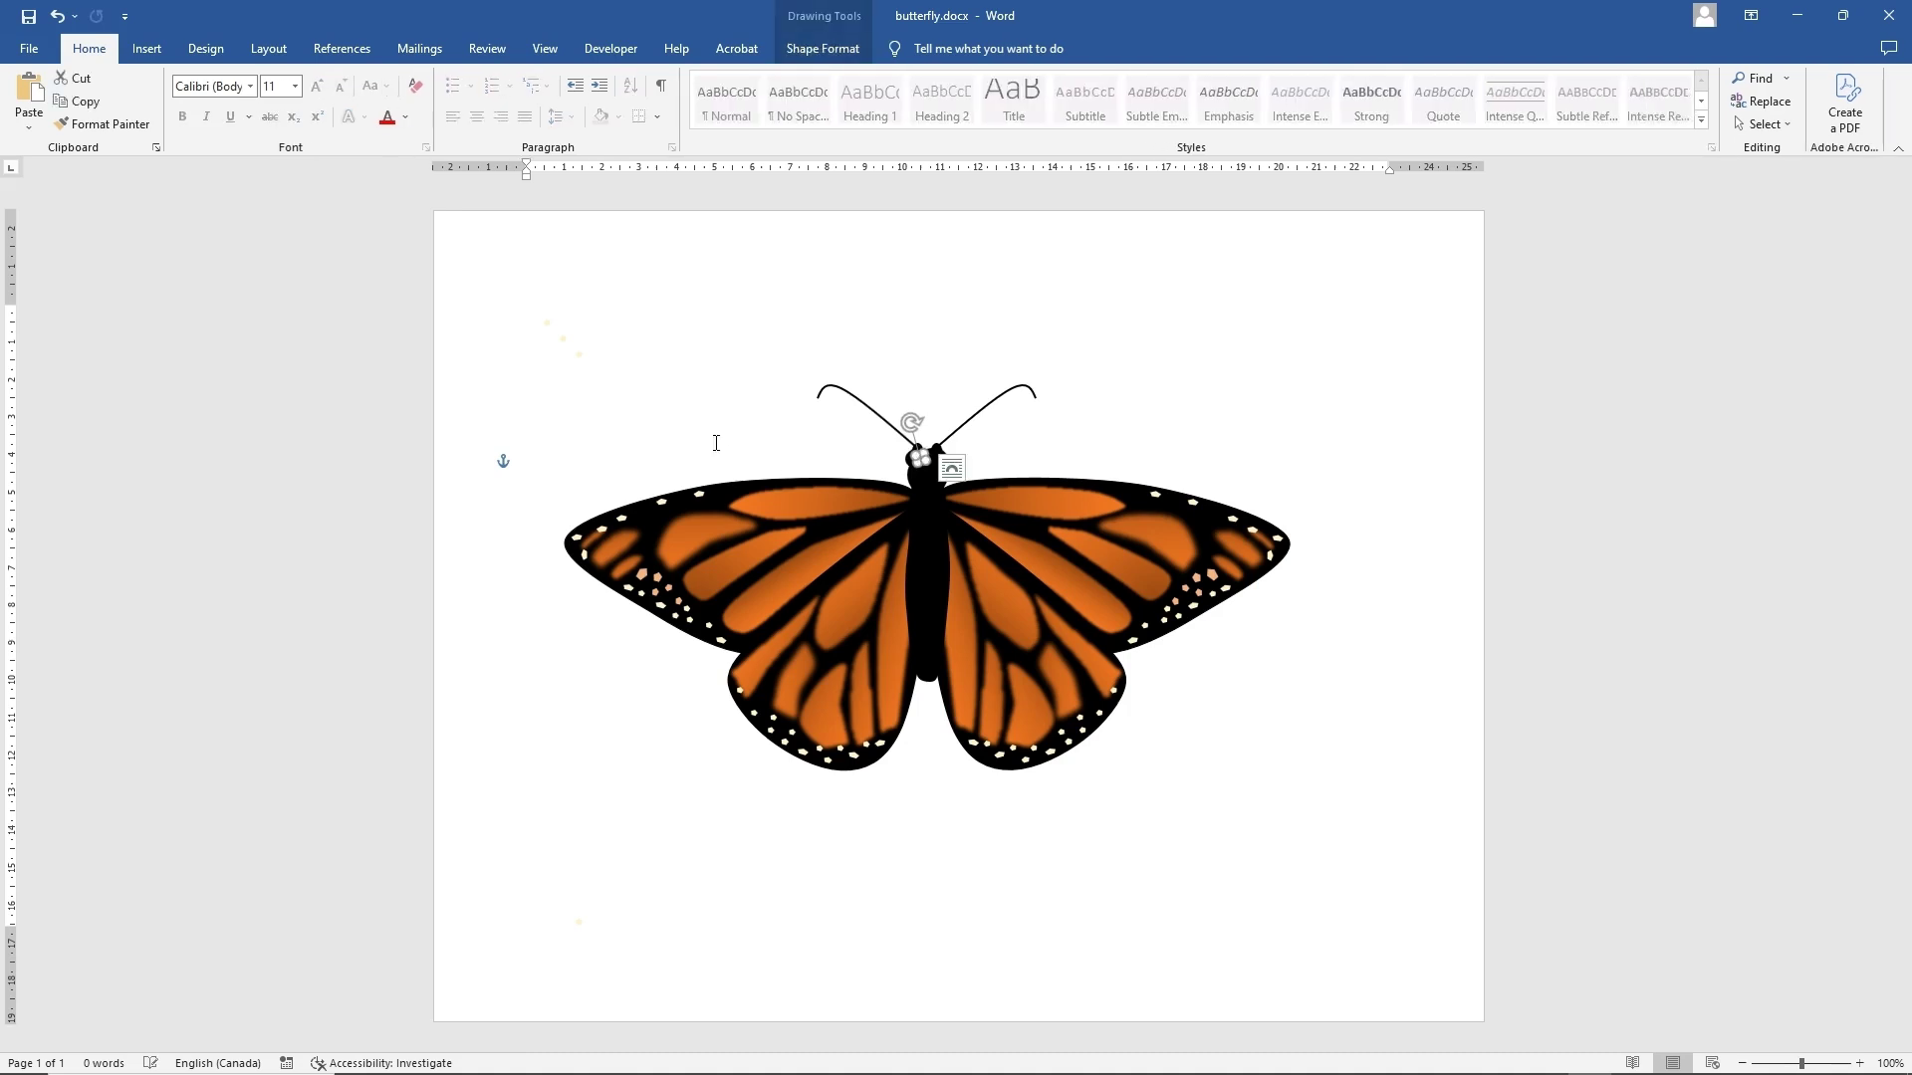
left_click_drag(547, 327, 936, 458)
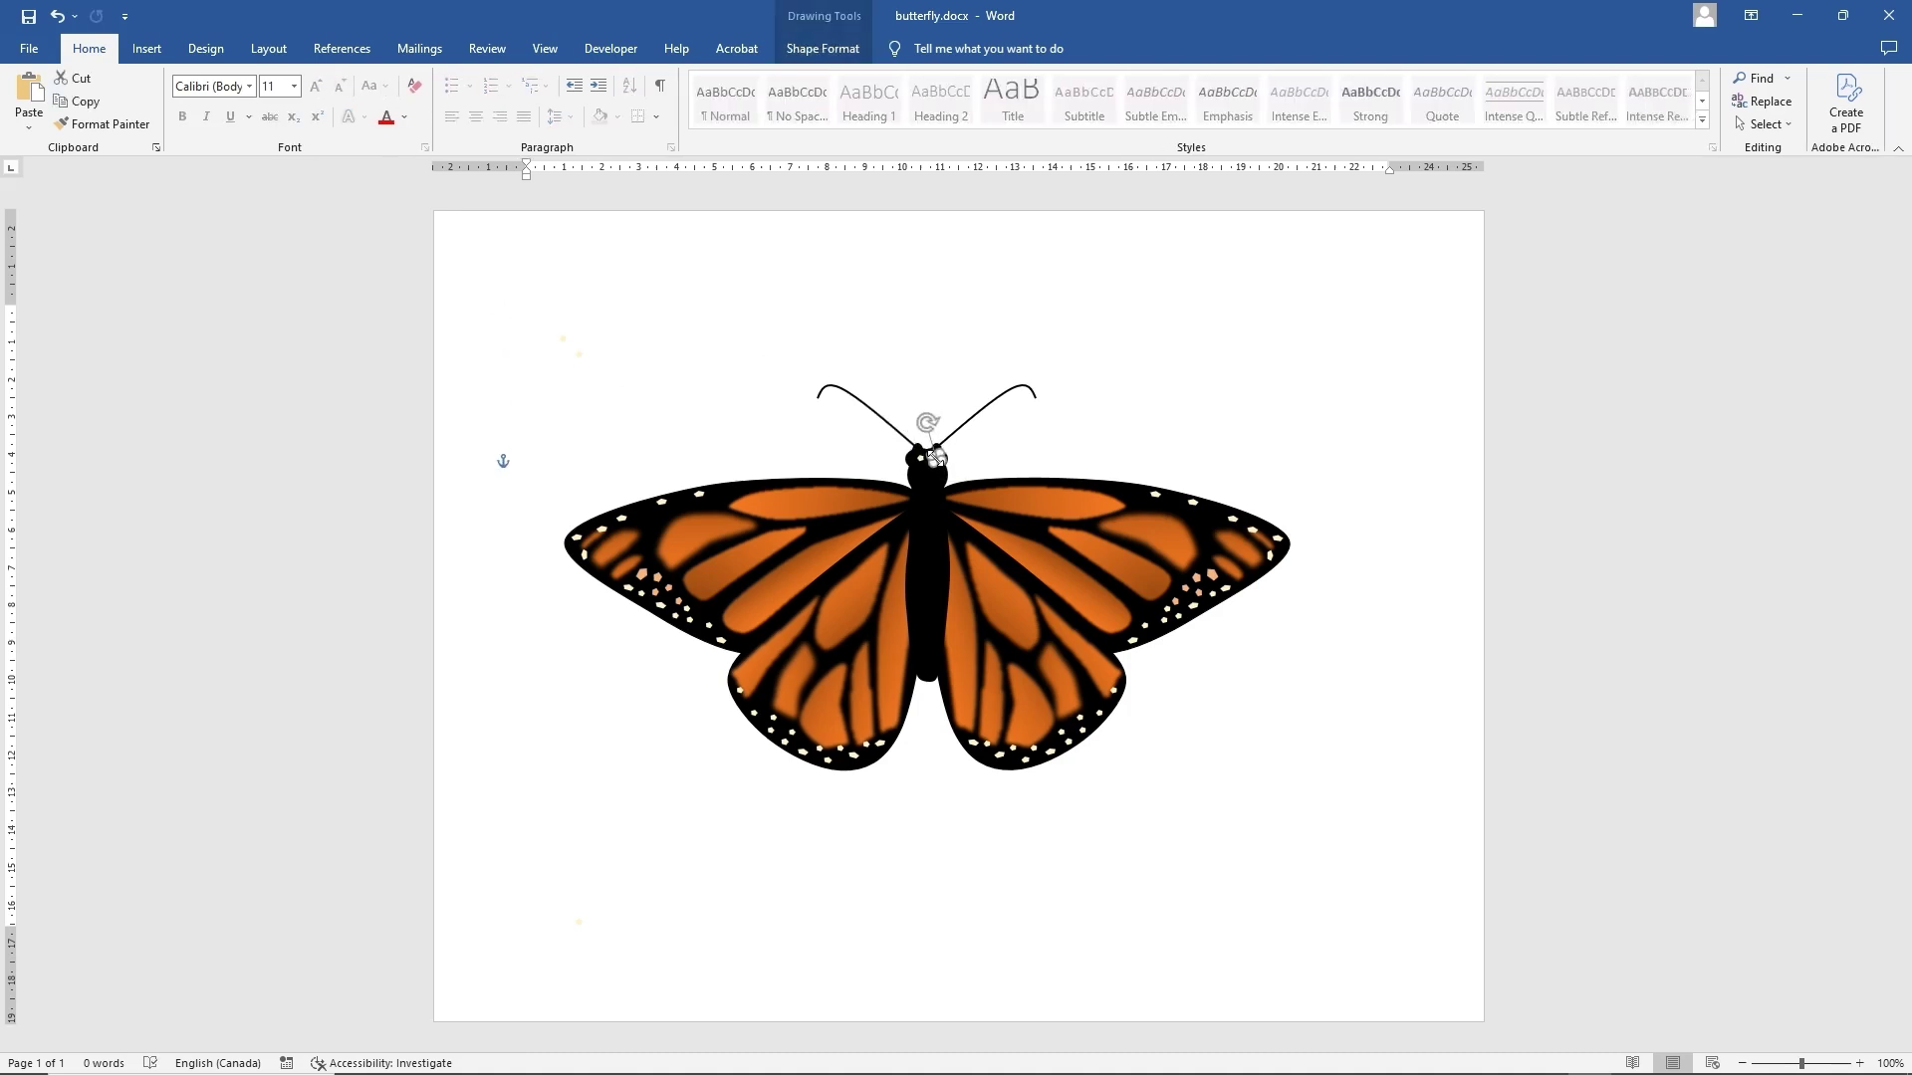
left_click_drag(563, 342, 894, 461)
left_click(1186, 327)
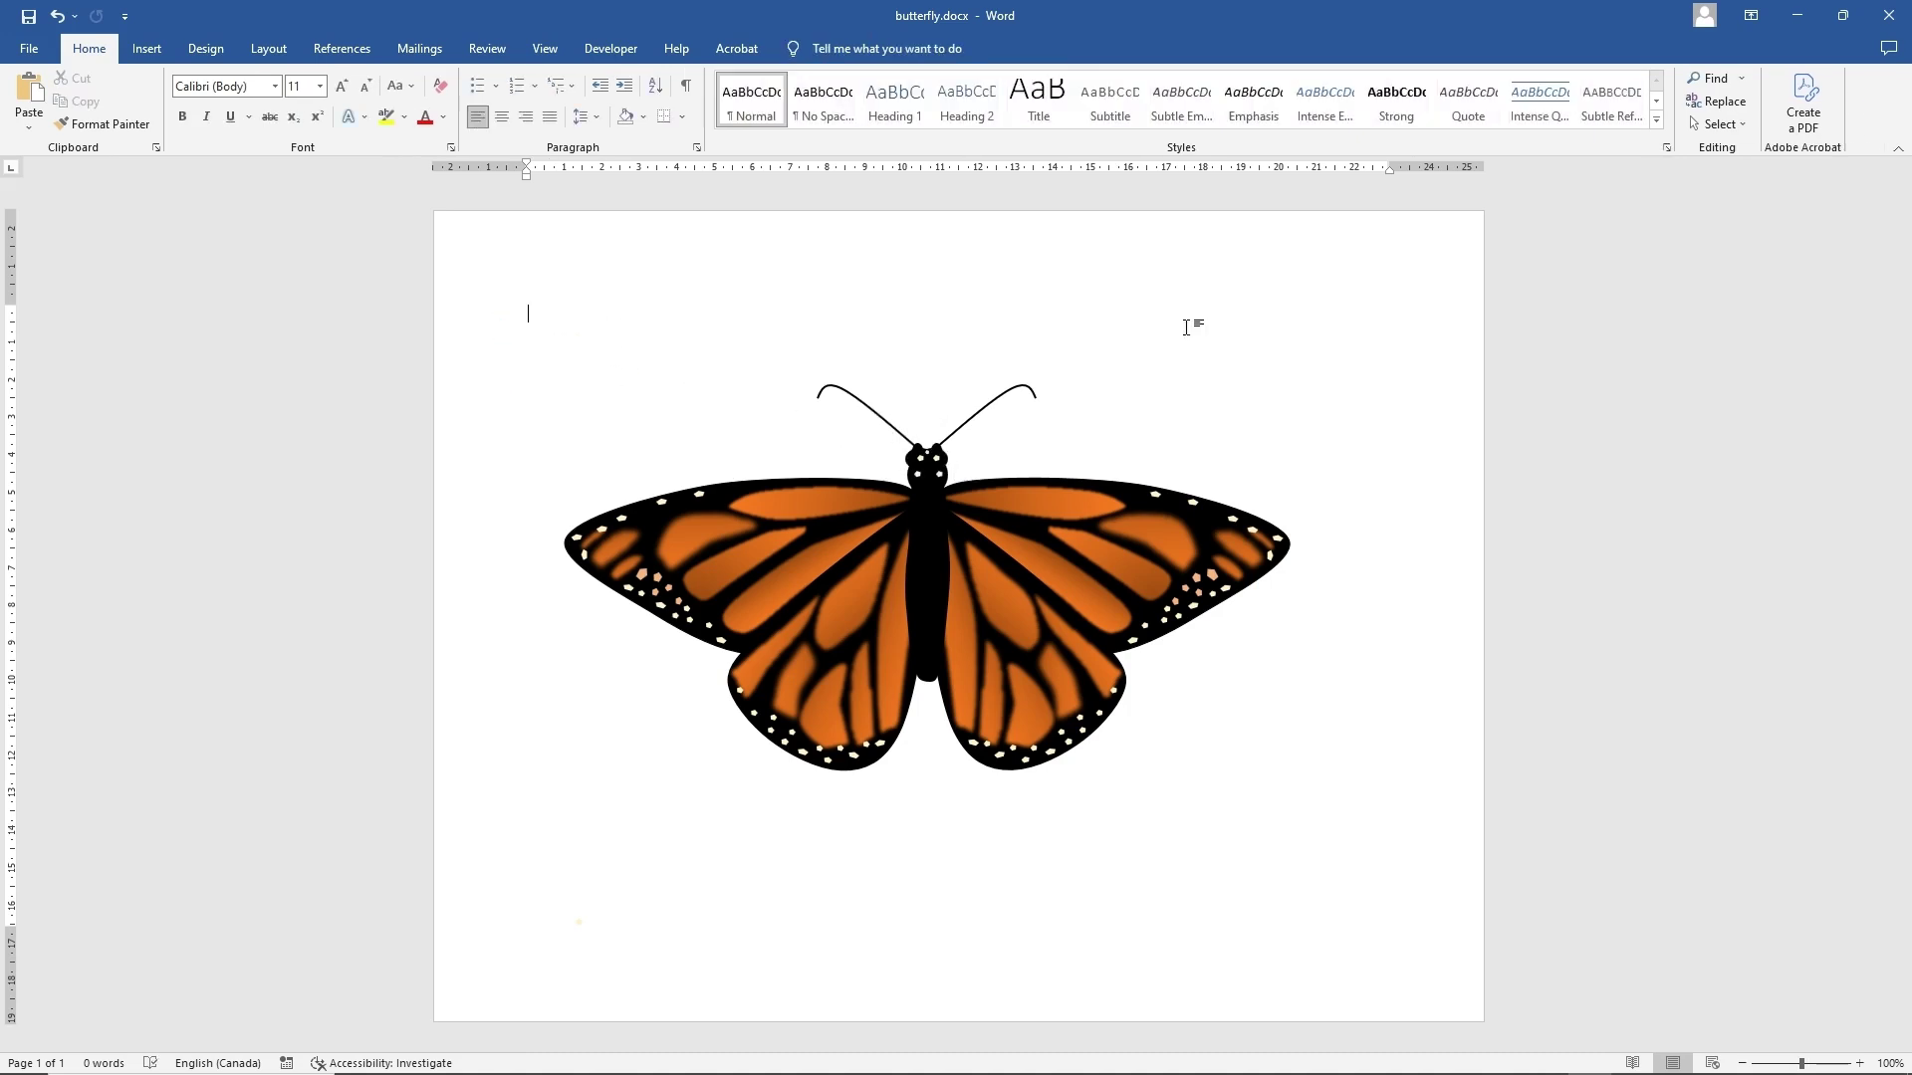
- Copy a pale spot from the right forewing's upper edge and paste two copies just above the head
left_click(1193, 508)
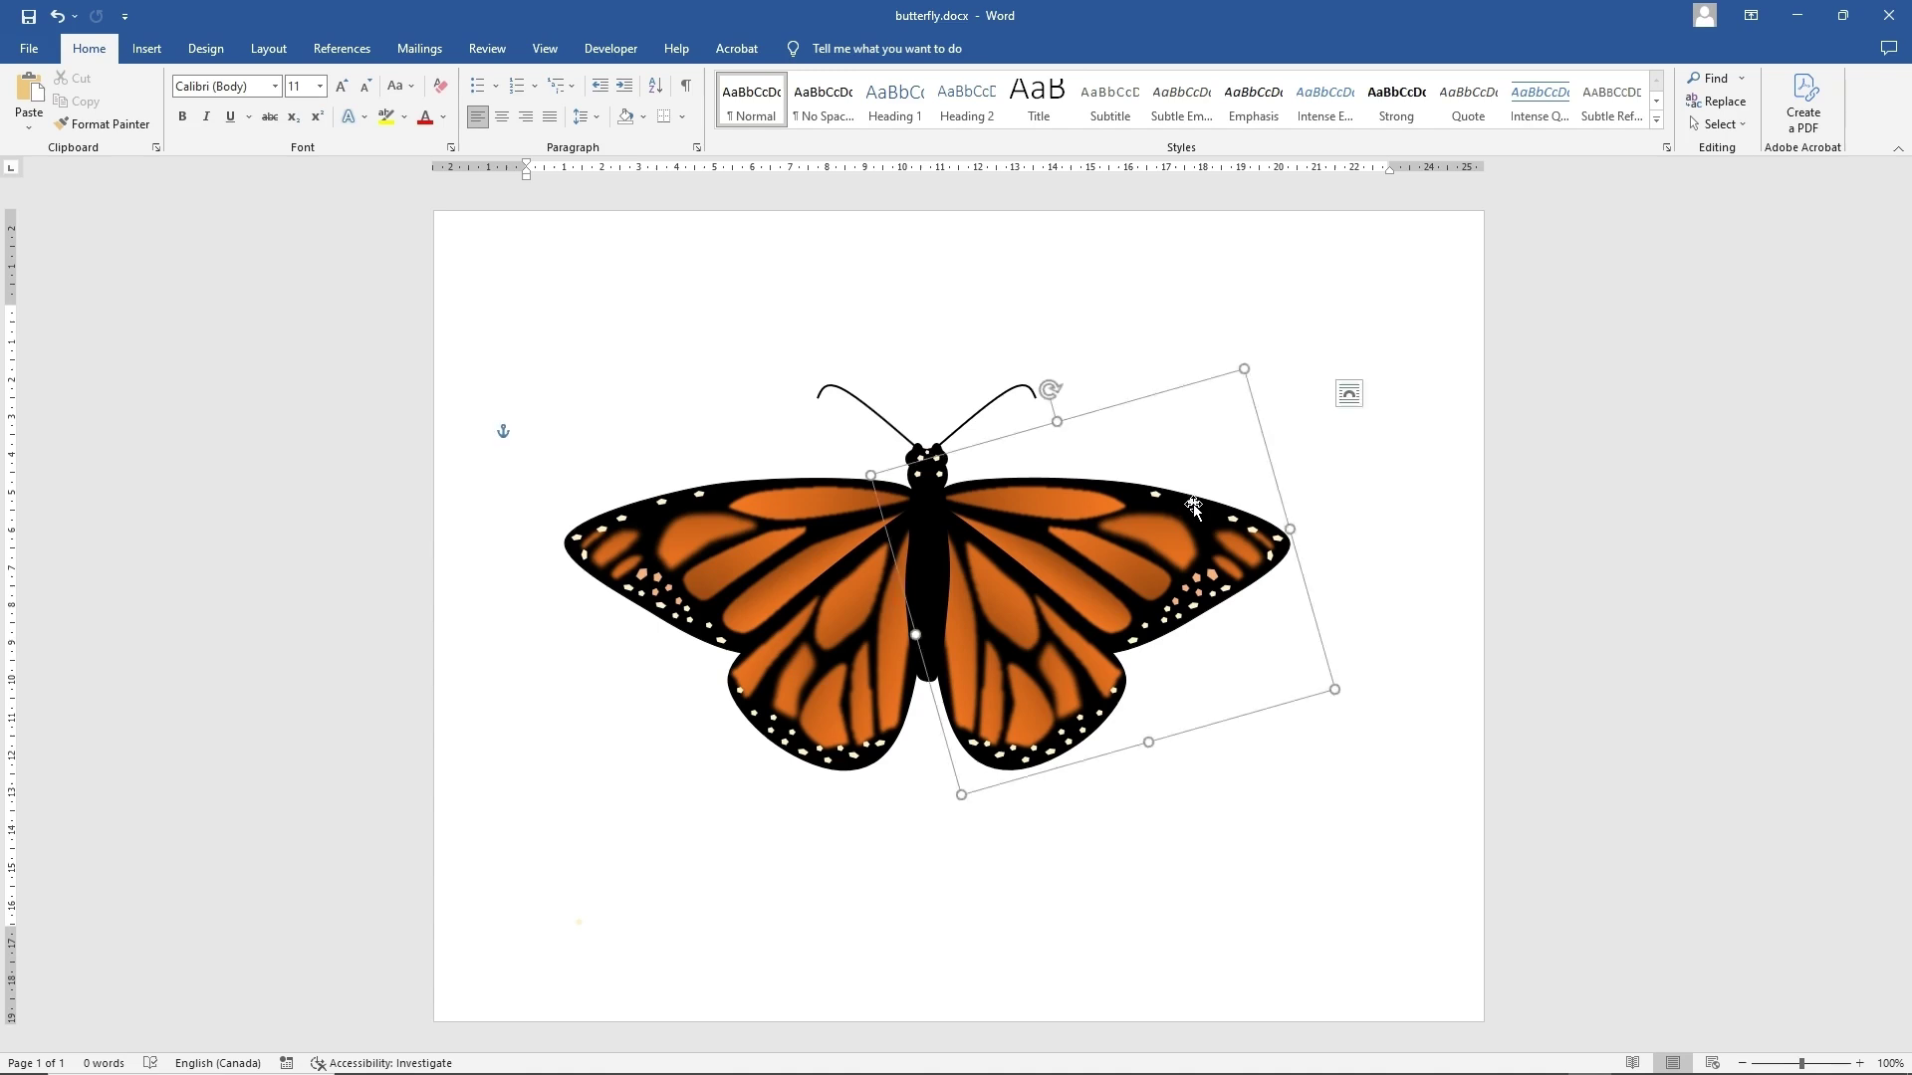
left_click(1193, 503)
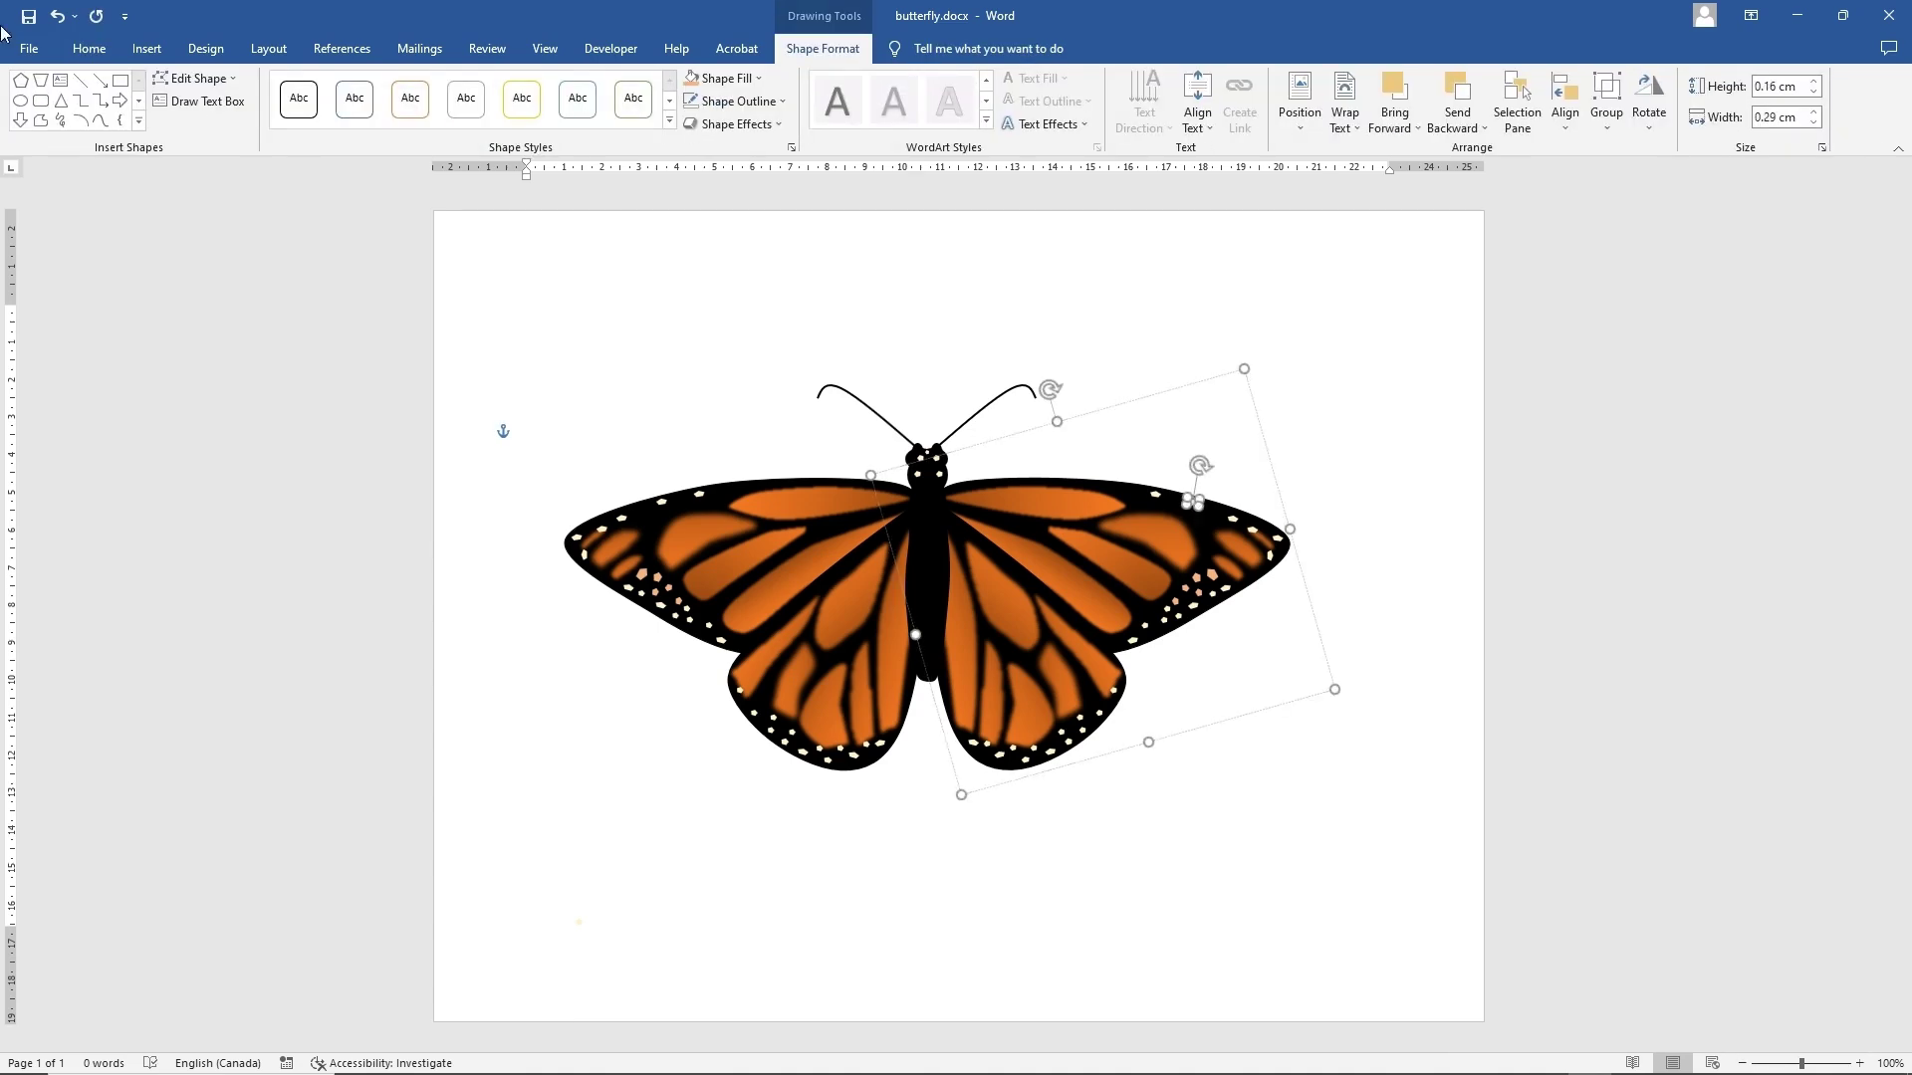
left_click(88, 48)
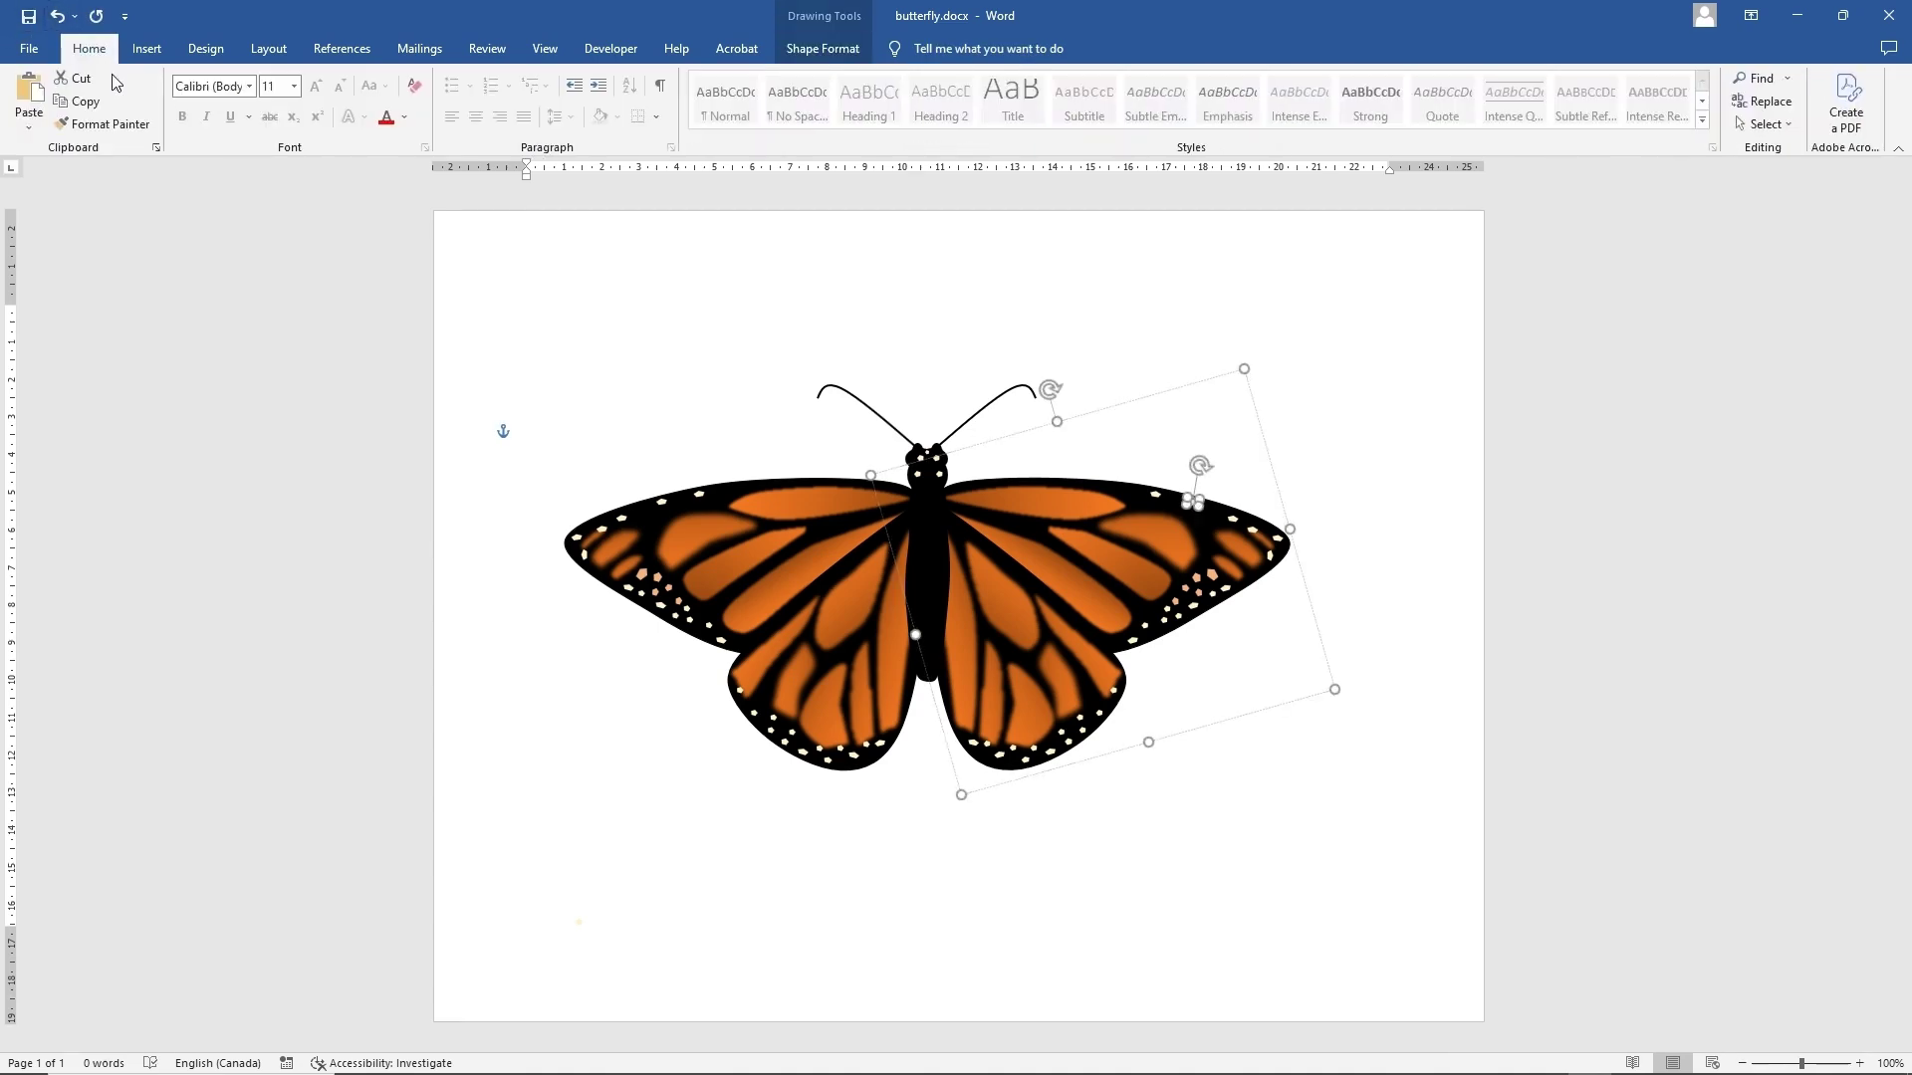
left_click(27, 90)
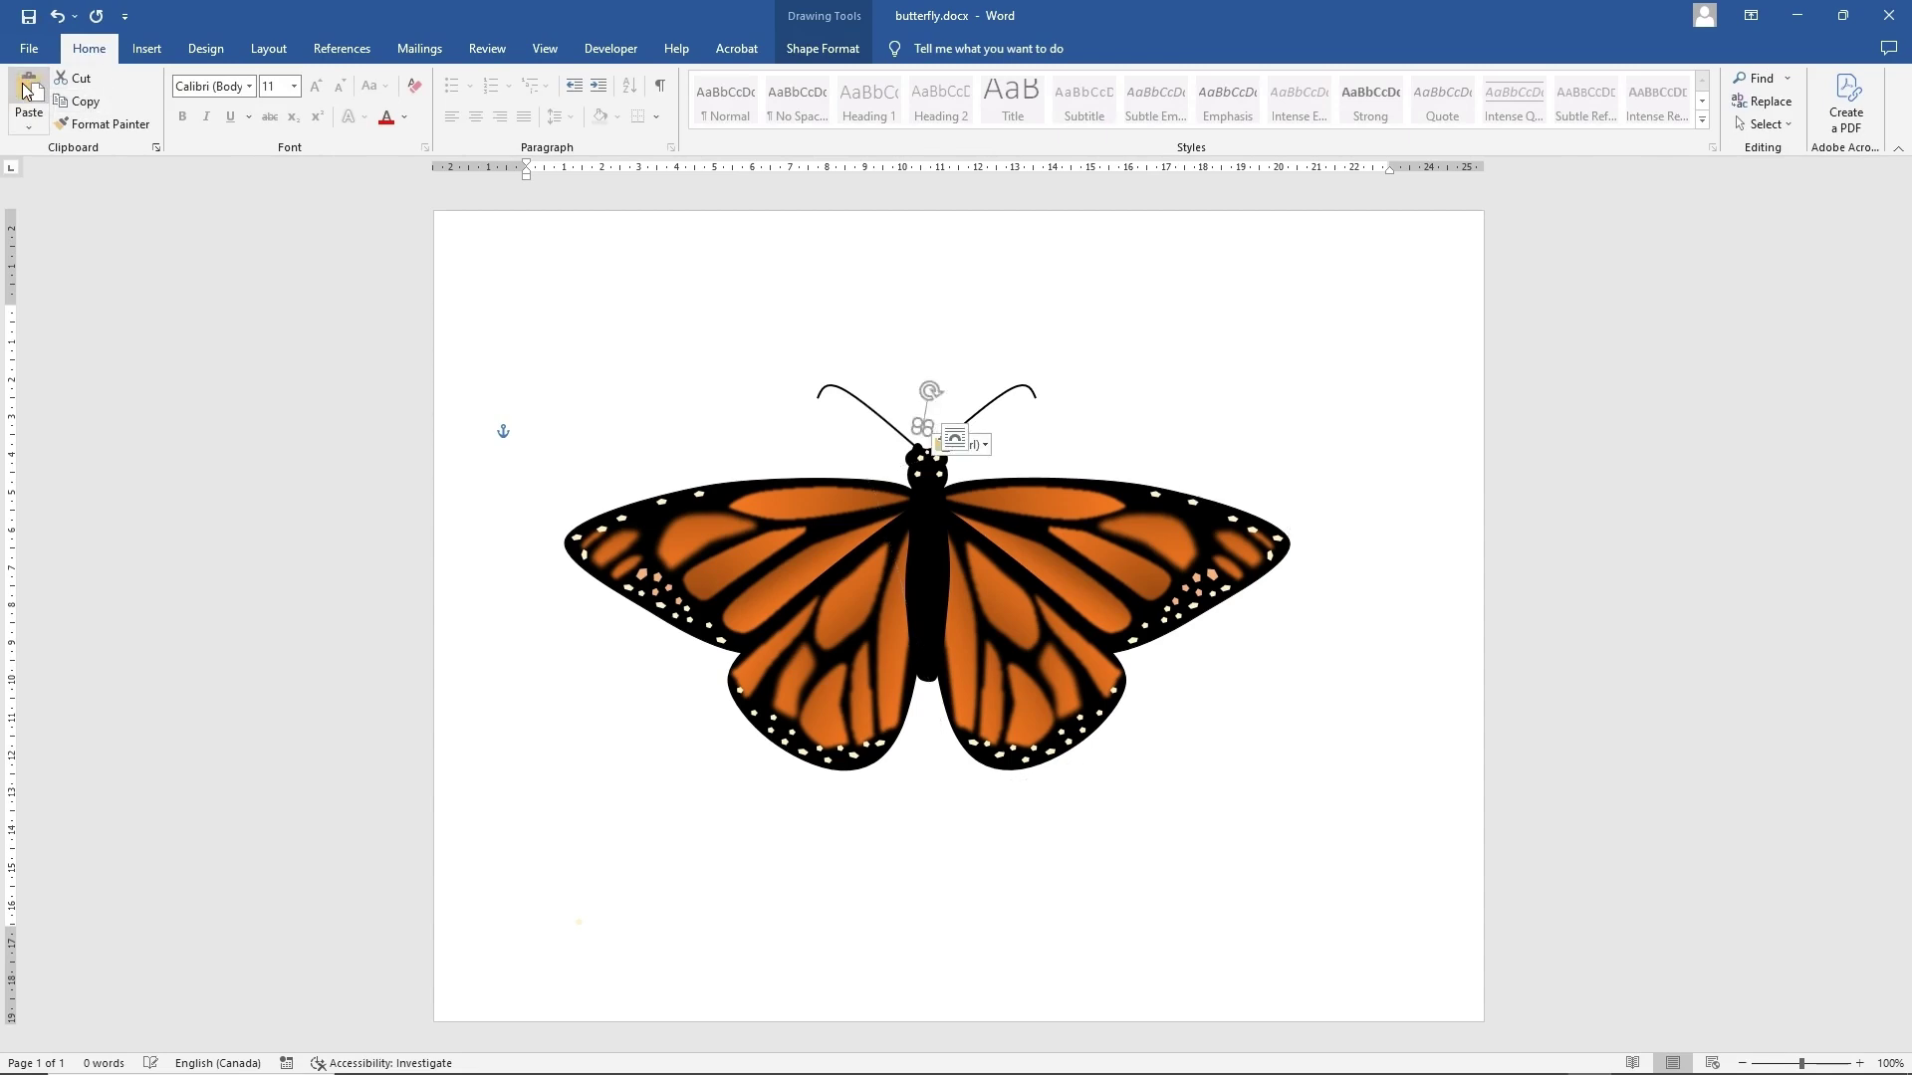
left_click(27, 89)
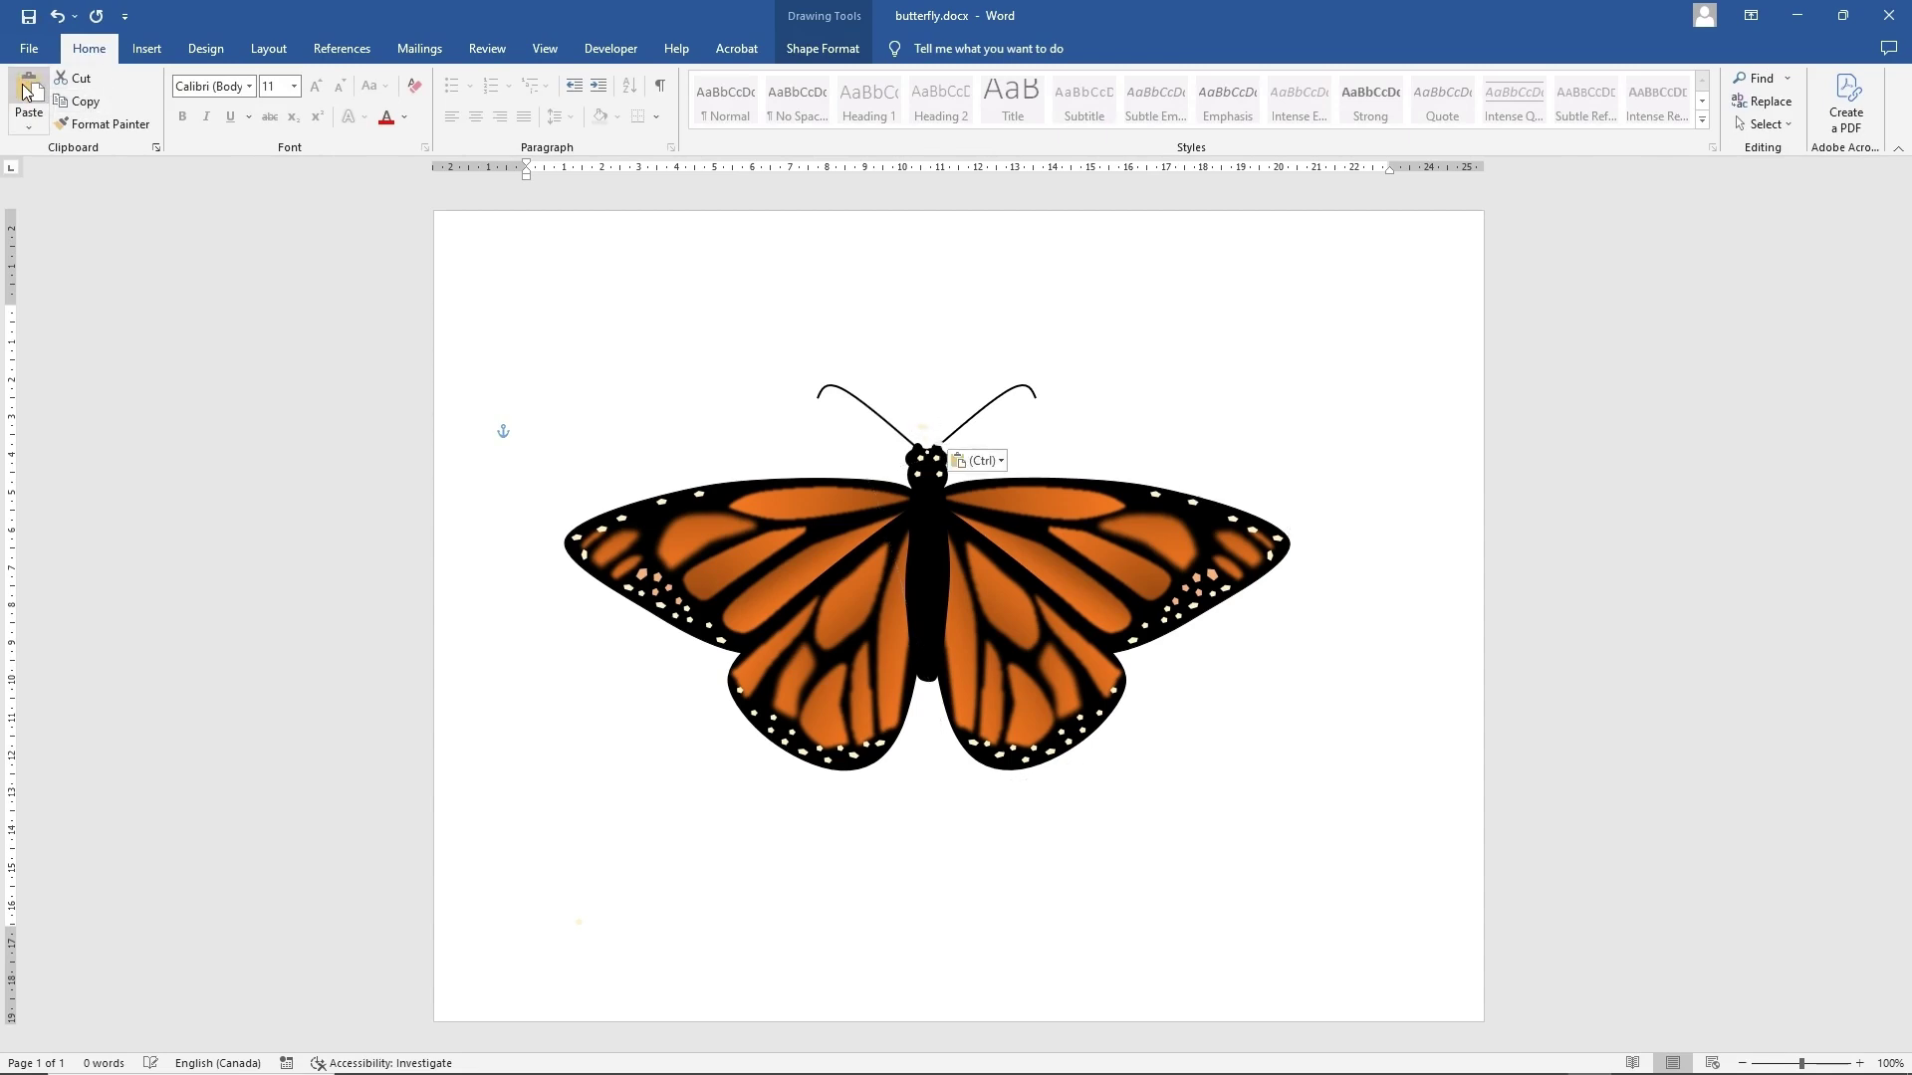
left_click(971, 406)
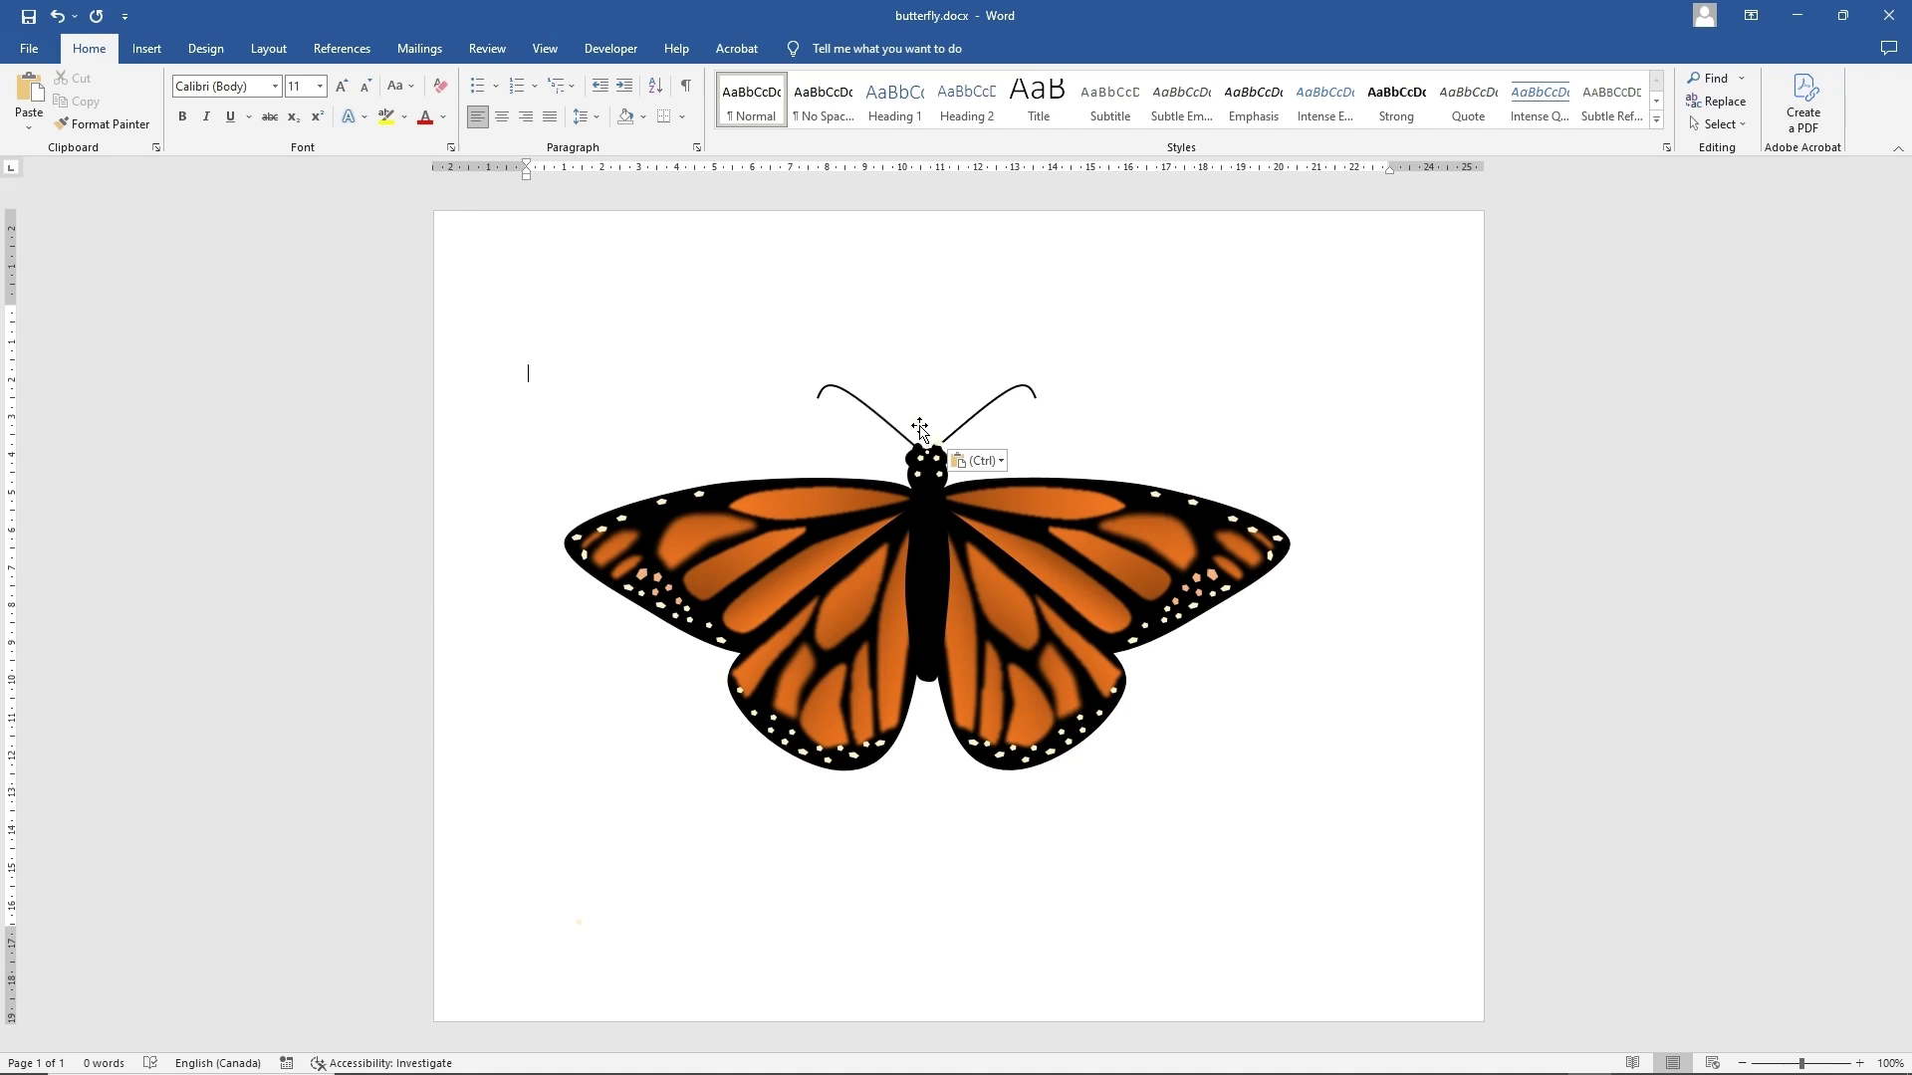
- Rotate the two pasted spots upright and set them side by side in the empty space between the antennae
left_click_drag(919, 428, 959, 363)
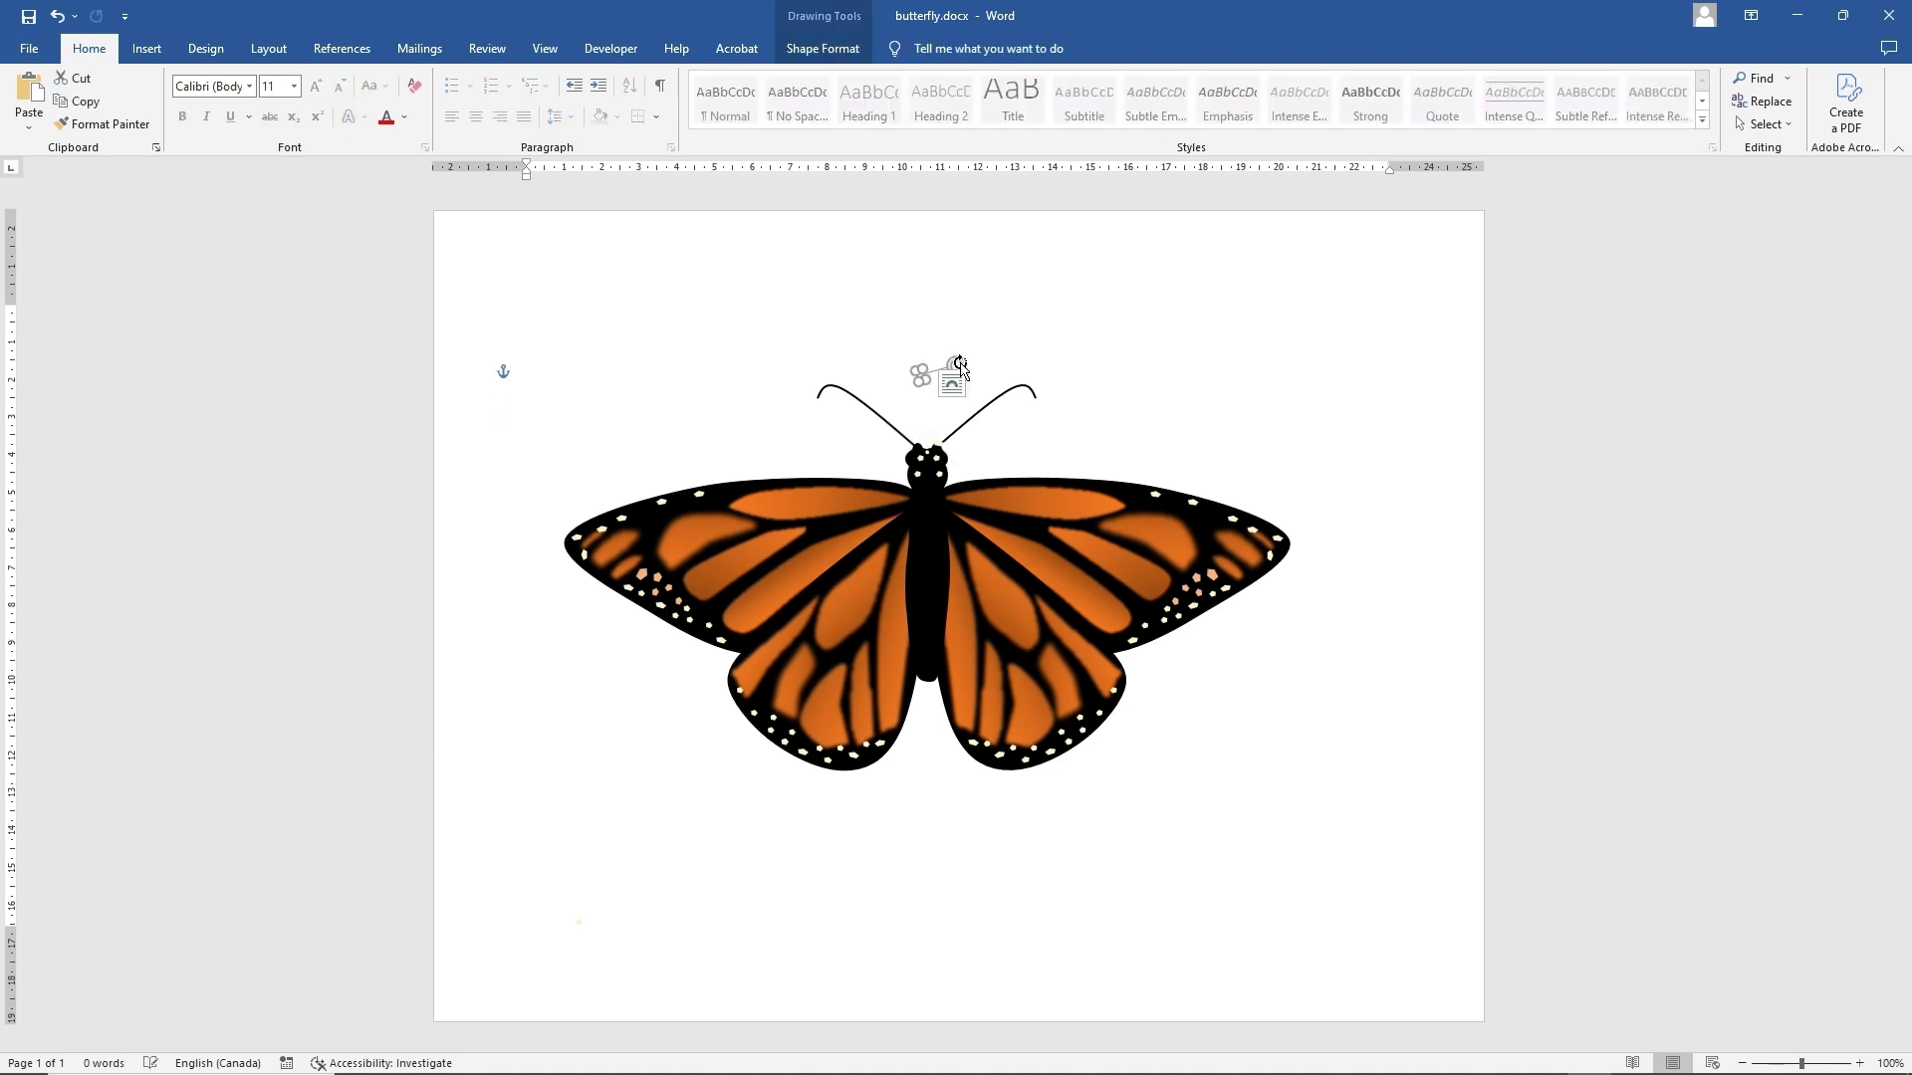
left_click(939, 444)
left_click(1048, 442)
left_click(948, 374)
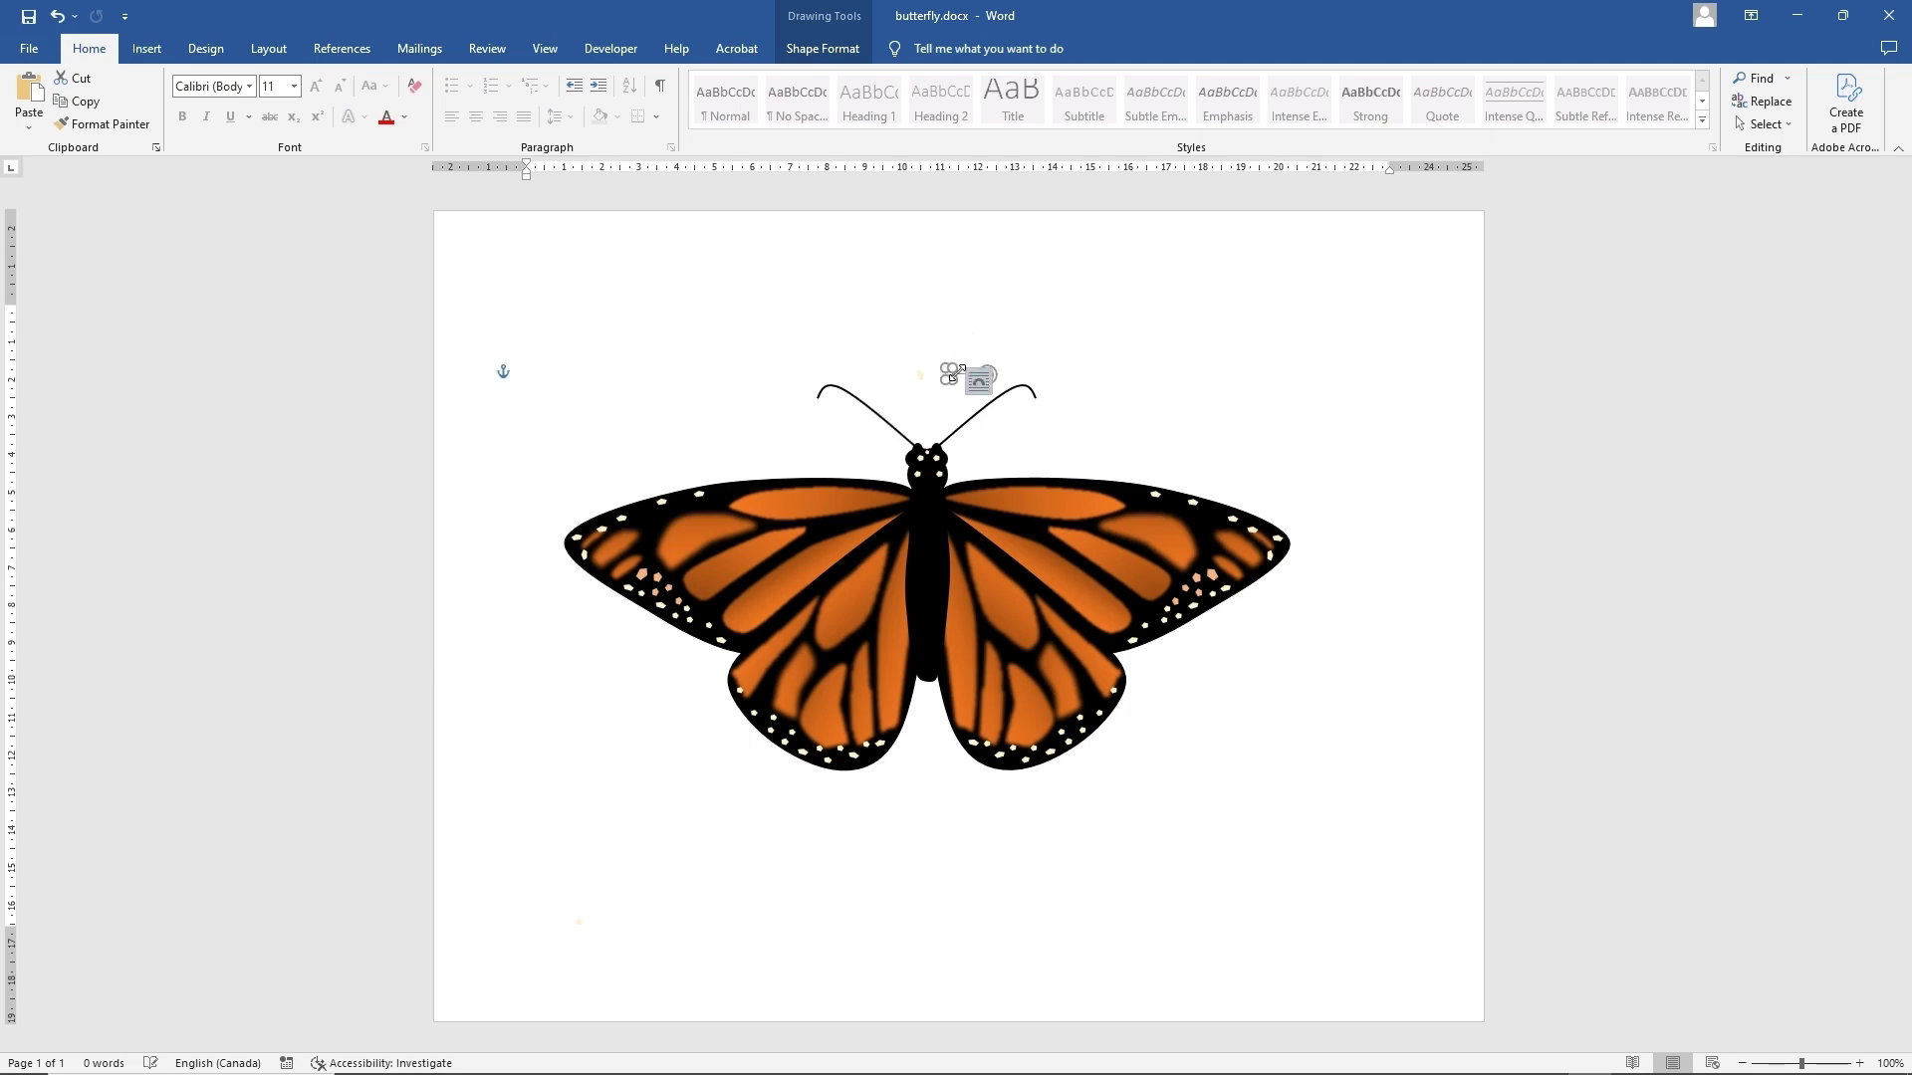
- Move the two upright spots onto the top of the body just below the head, one on each side
left_click_drag(921, 380, 912, 499)
key("Right")
left_click_drag(948, 381, 939, 499)
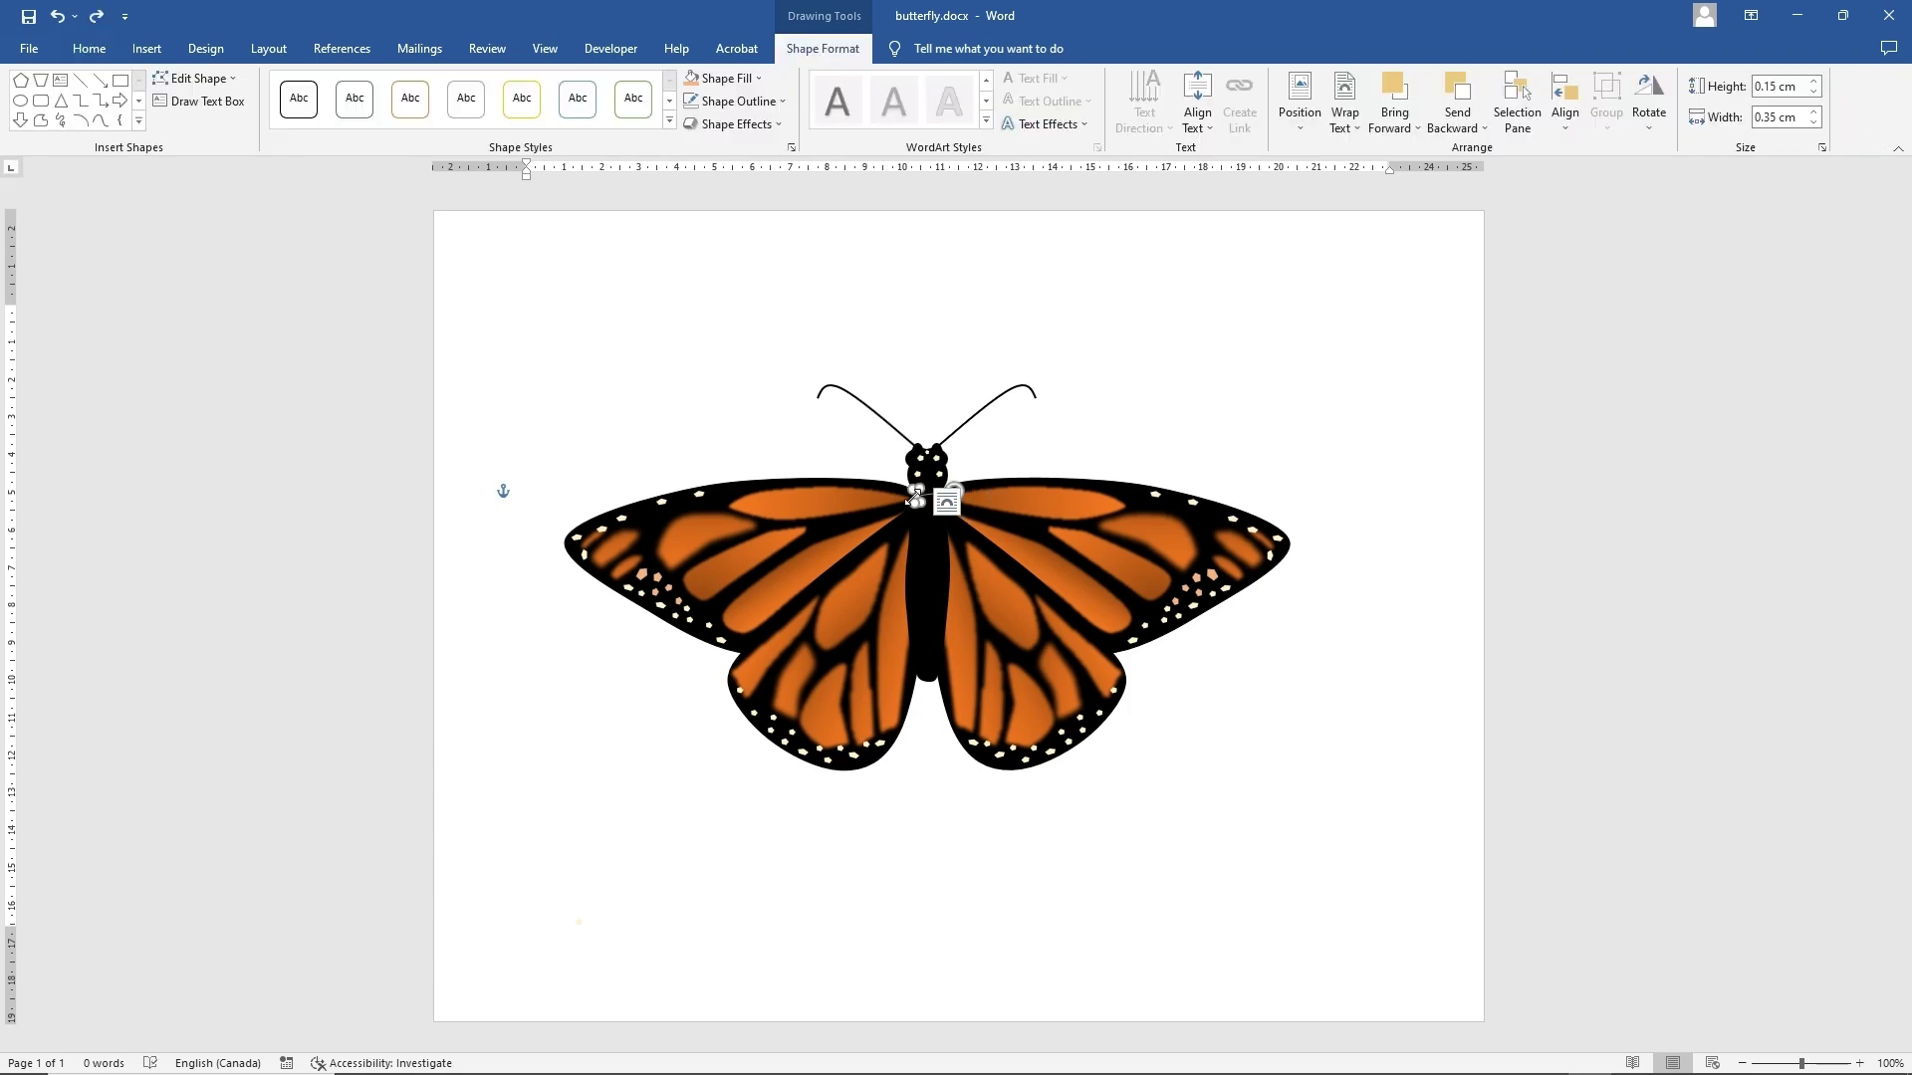
- Set the height of the left spot on the upper body to 0.18 cm
left_click(1776, 86)
type("0.18")
key("Return")
left_click(1131, 414)
- Set the right spot on the upper body to 0.18 cm high and 0.35 cm wide
left_click(939, 498)
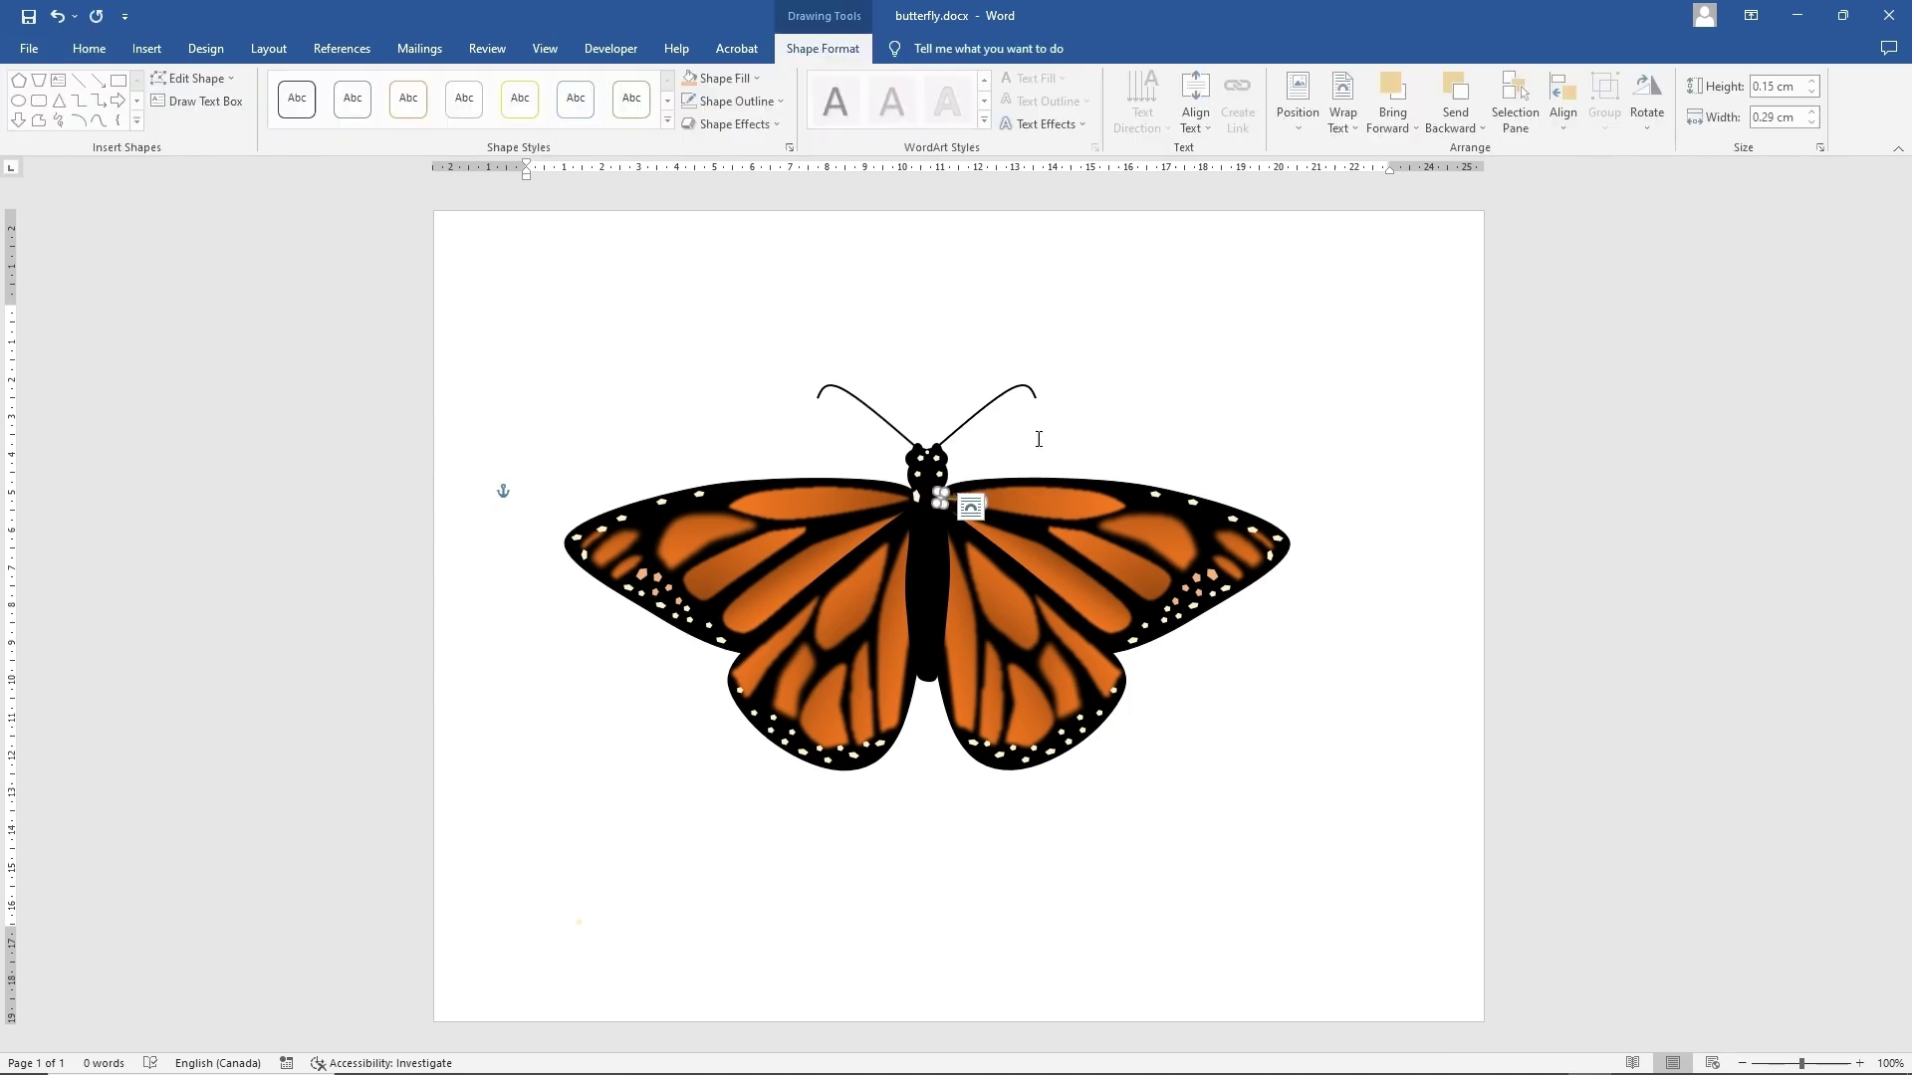
left_click(1792, 87)
type(".1")
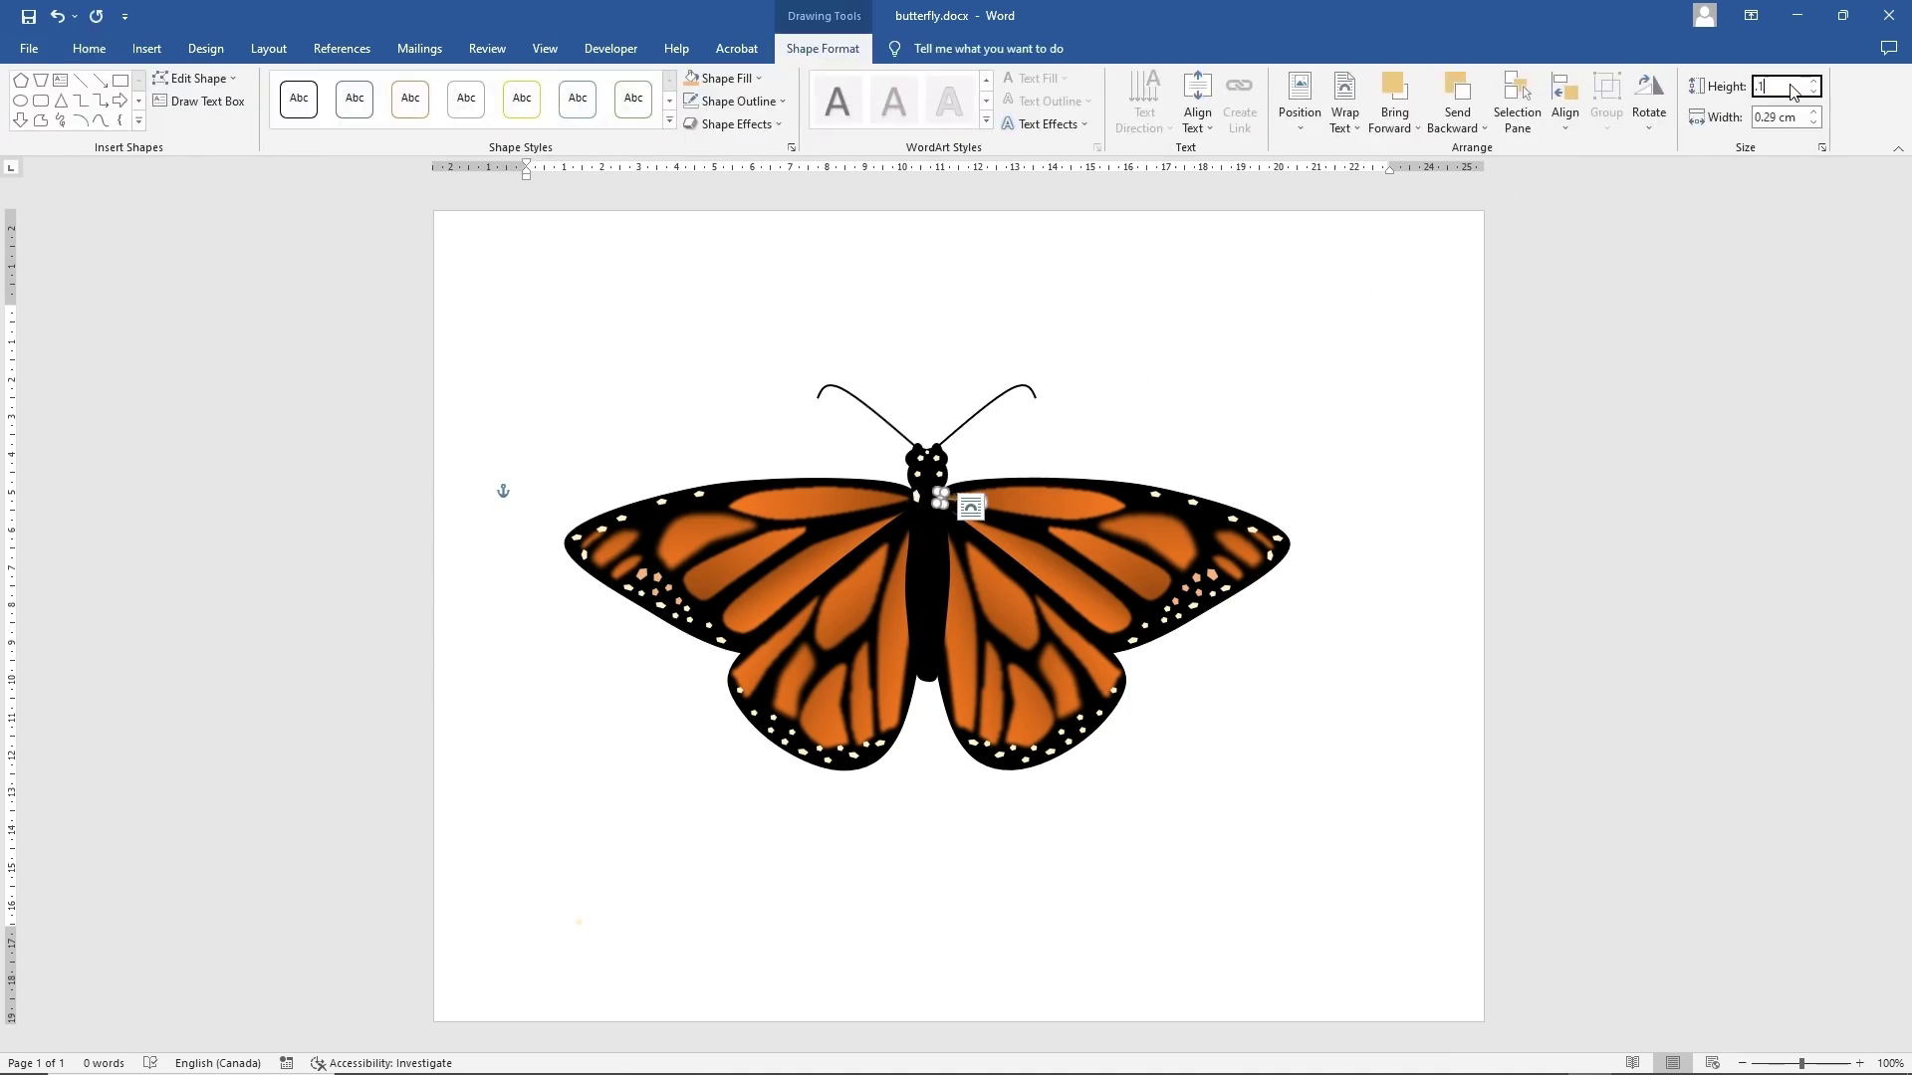
key("Return")
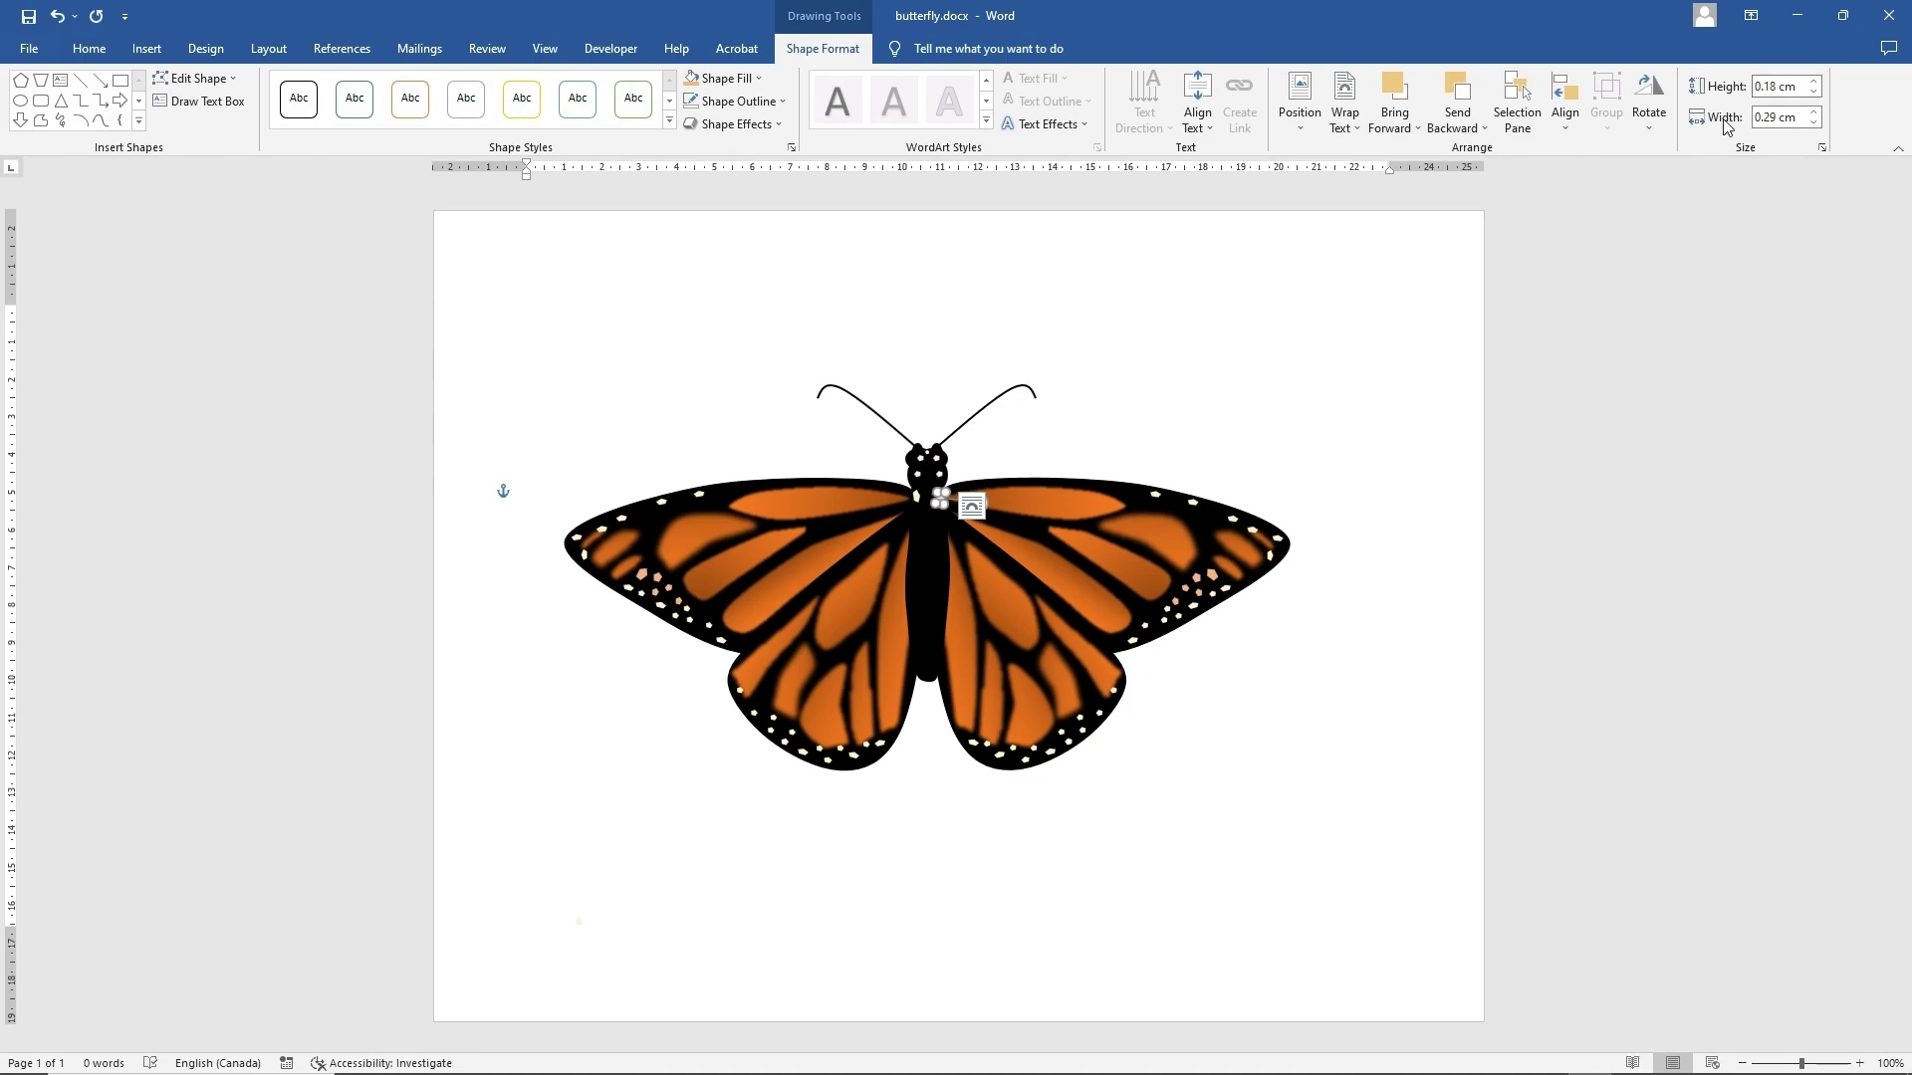
left_click(1788, 118)
type(".35")
key("Return")
left_click(1292, 365)
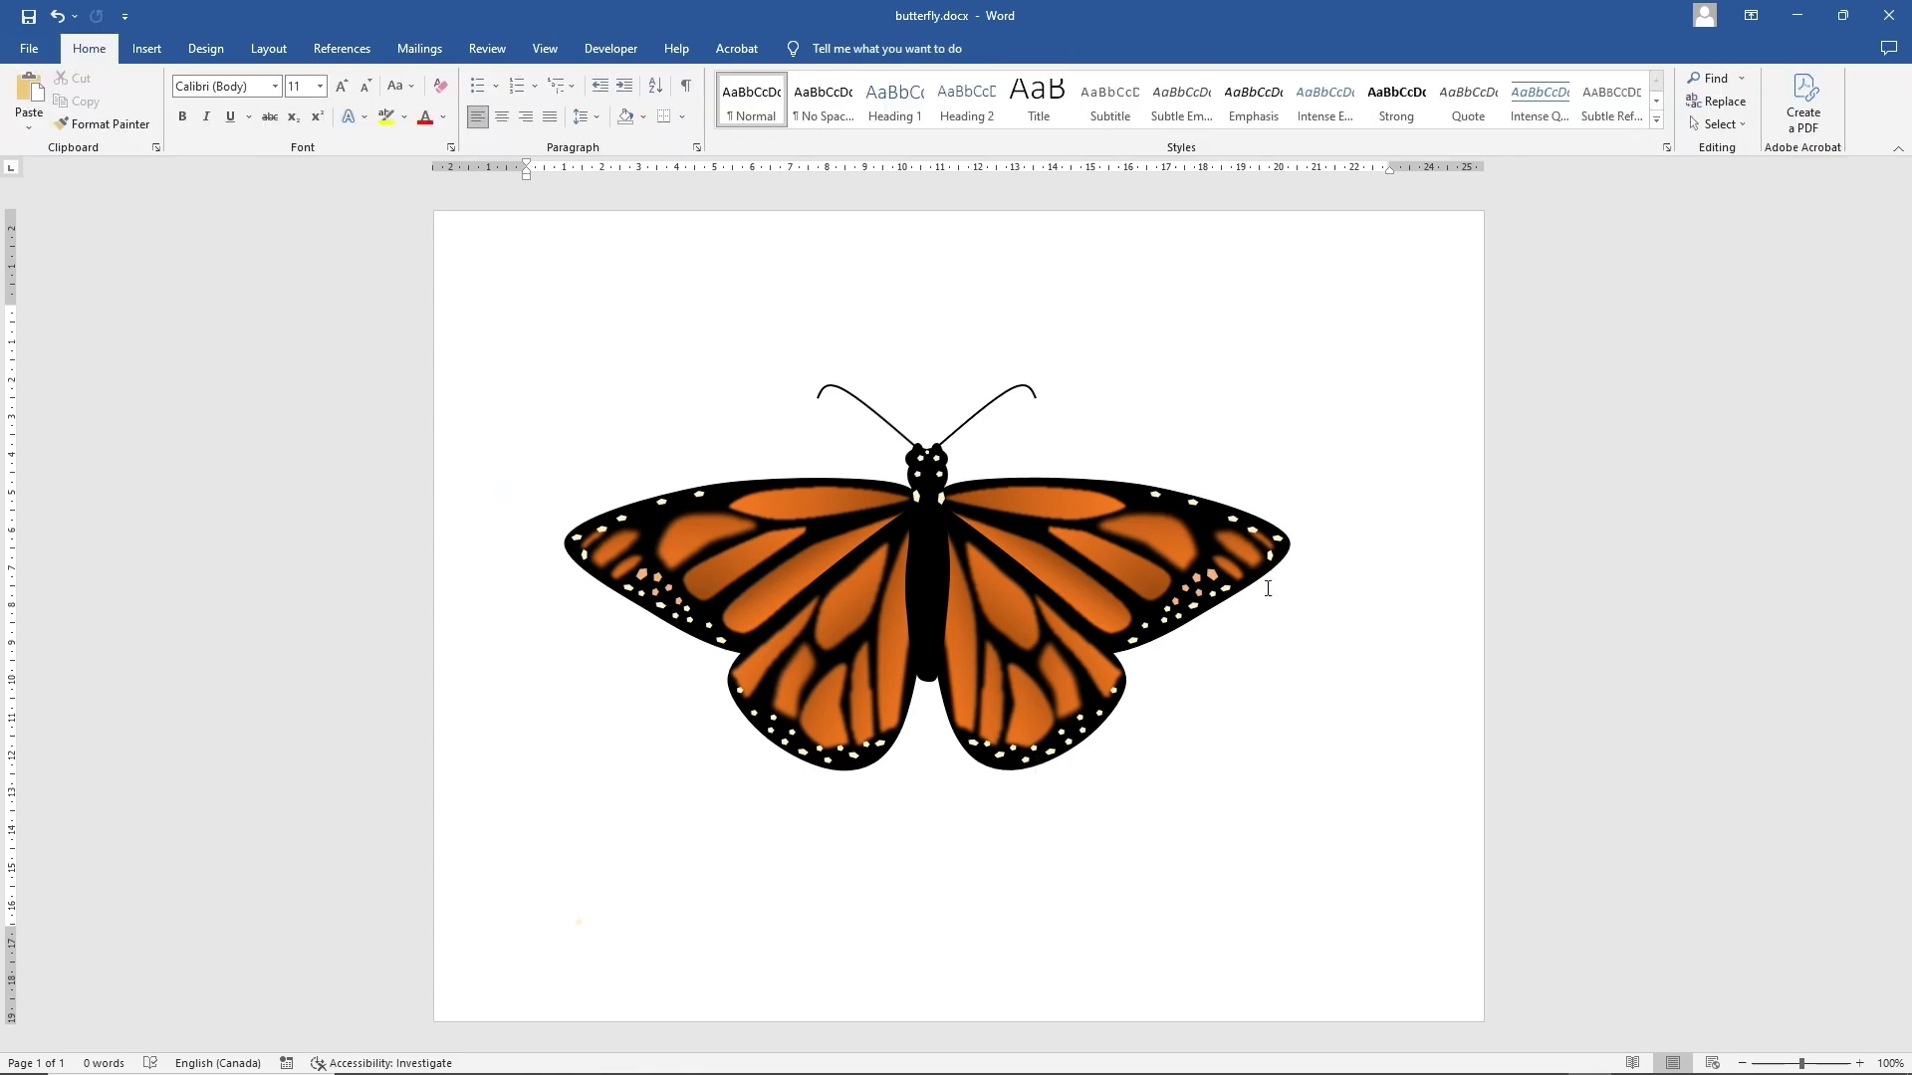
- Select the wings, body, head, antennae and spots together and group them into a single object
left_click(1693, 119)
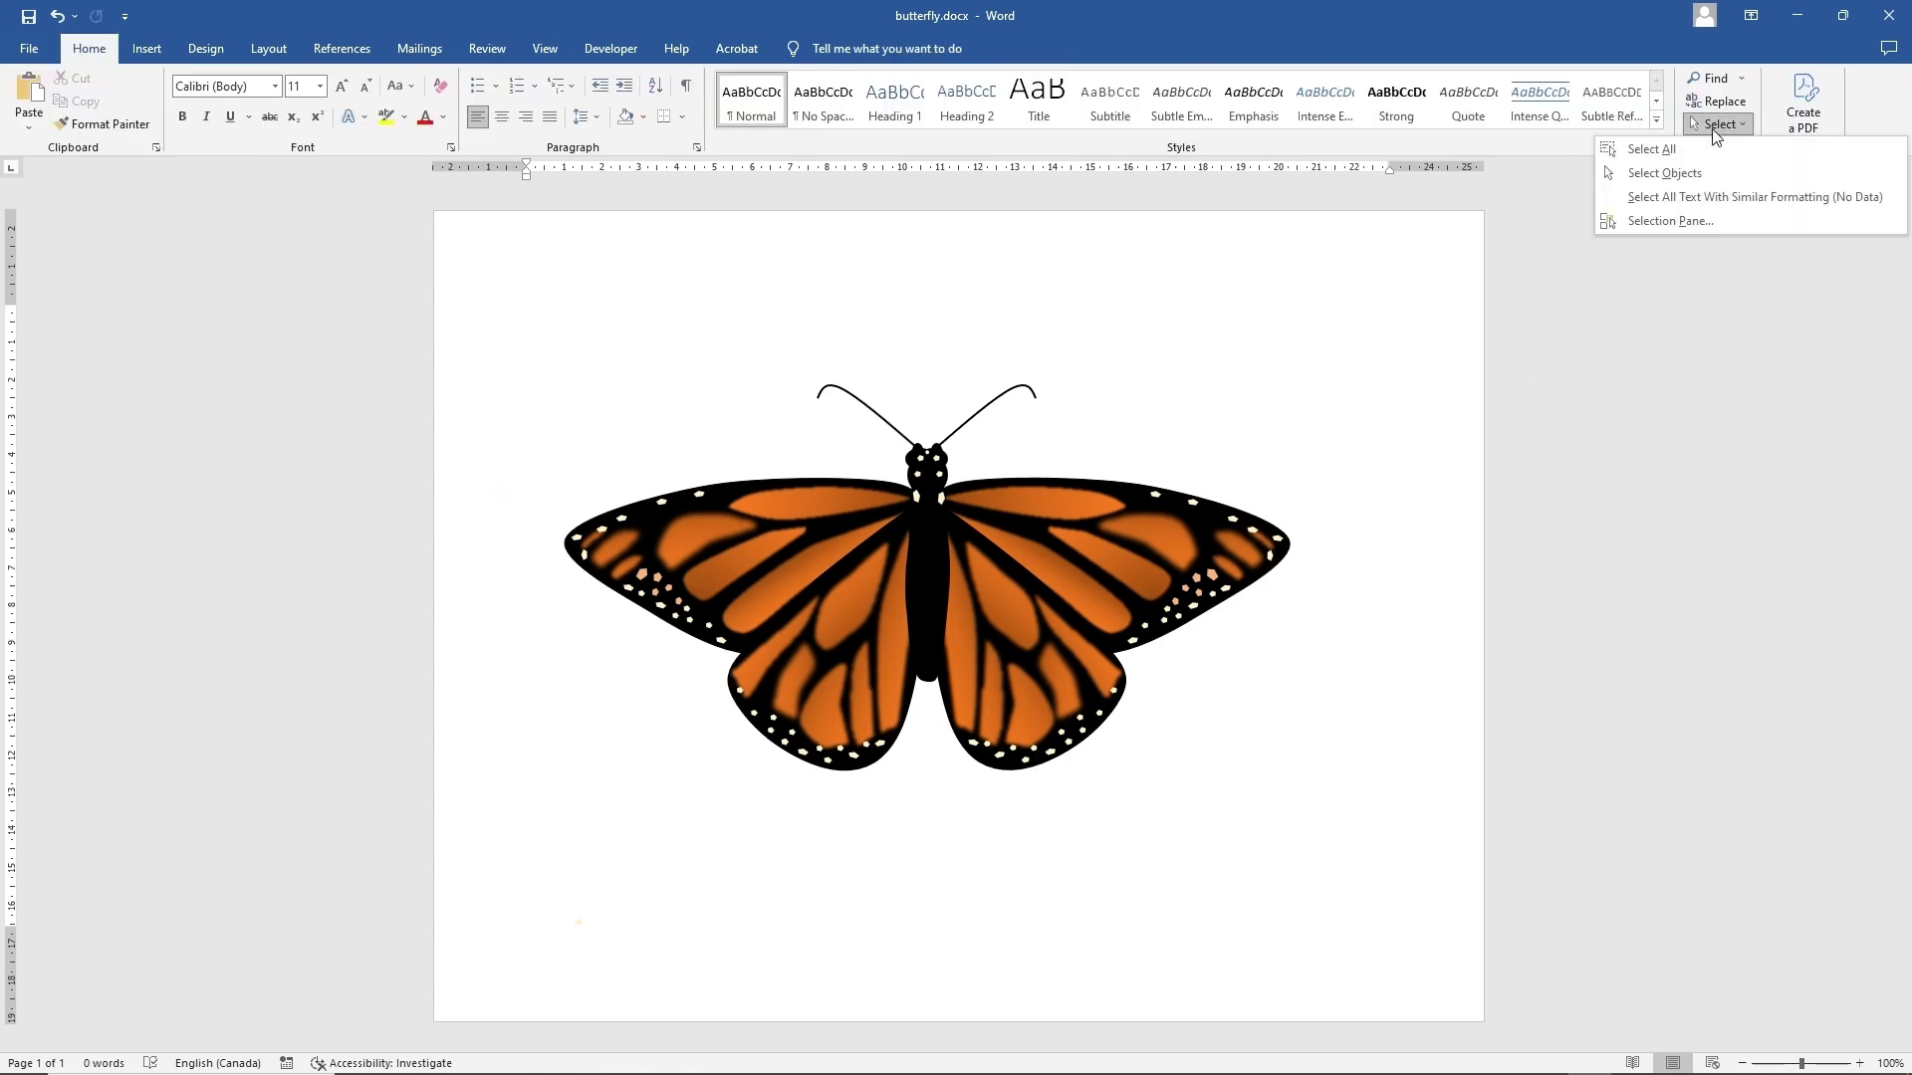
left_click(1678, 171)
left_click_drag(503, 324, 1352, 834)
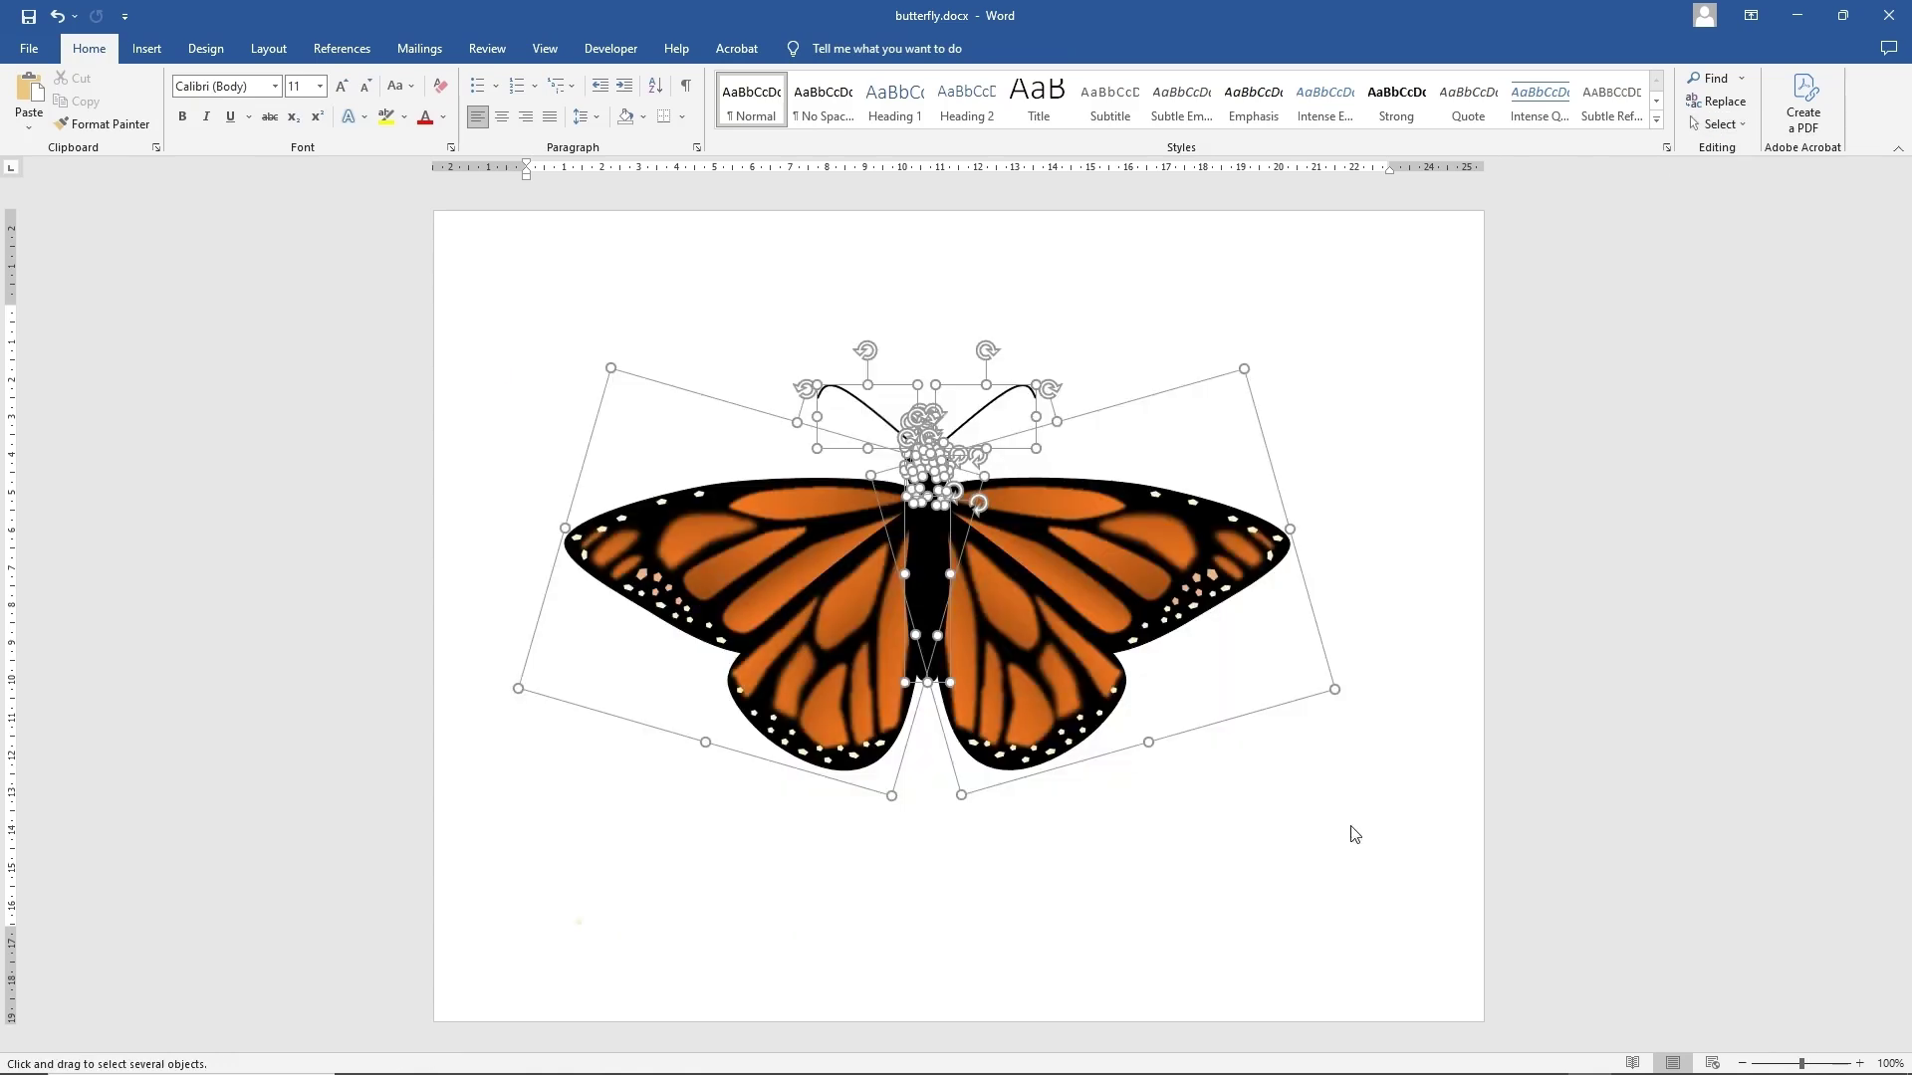
left_click(823, 47)
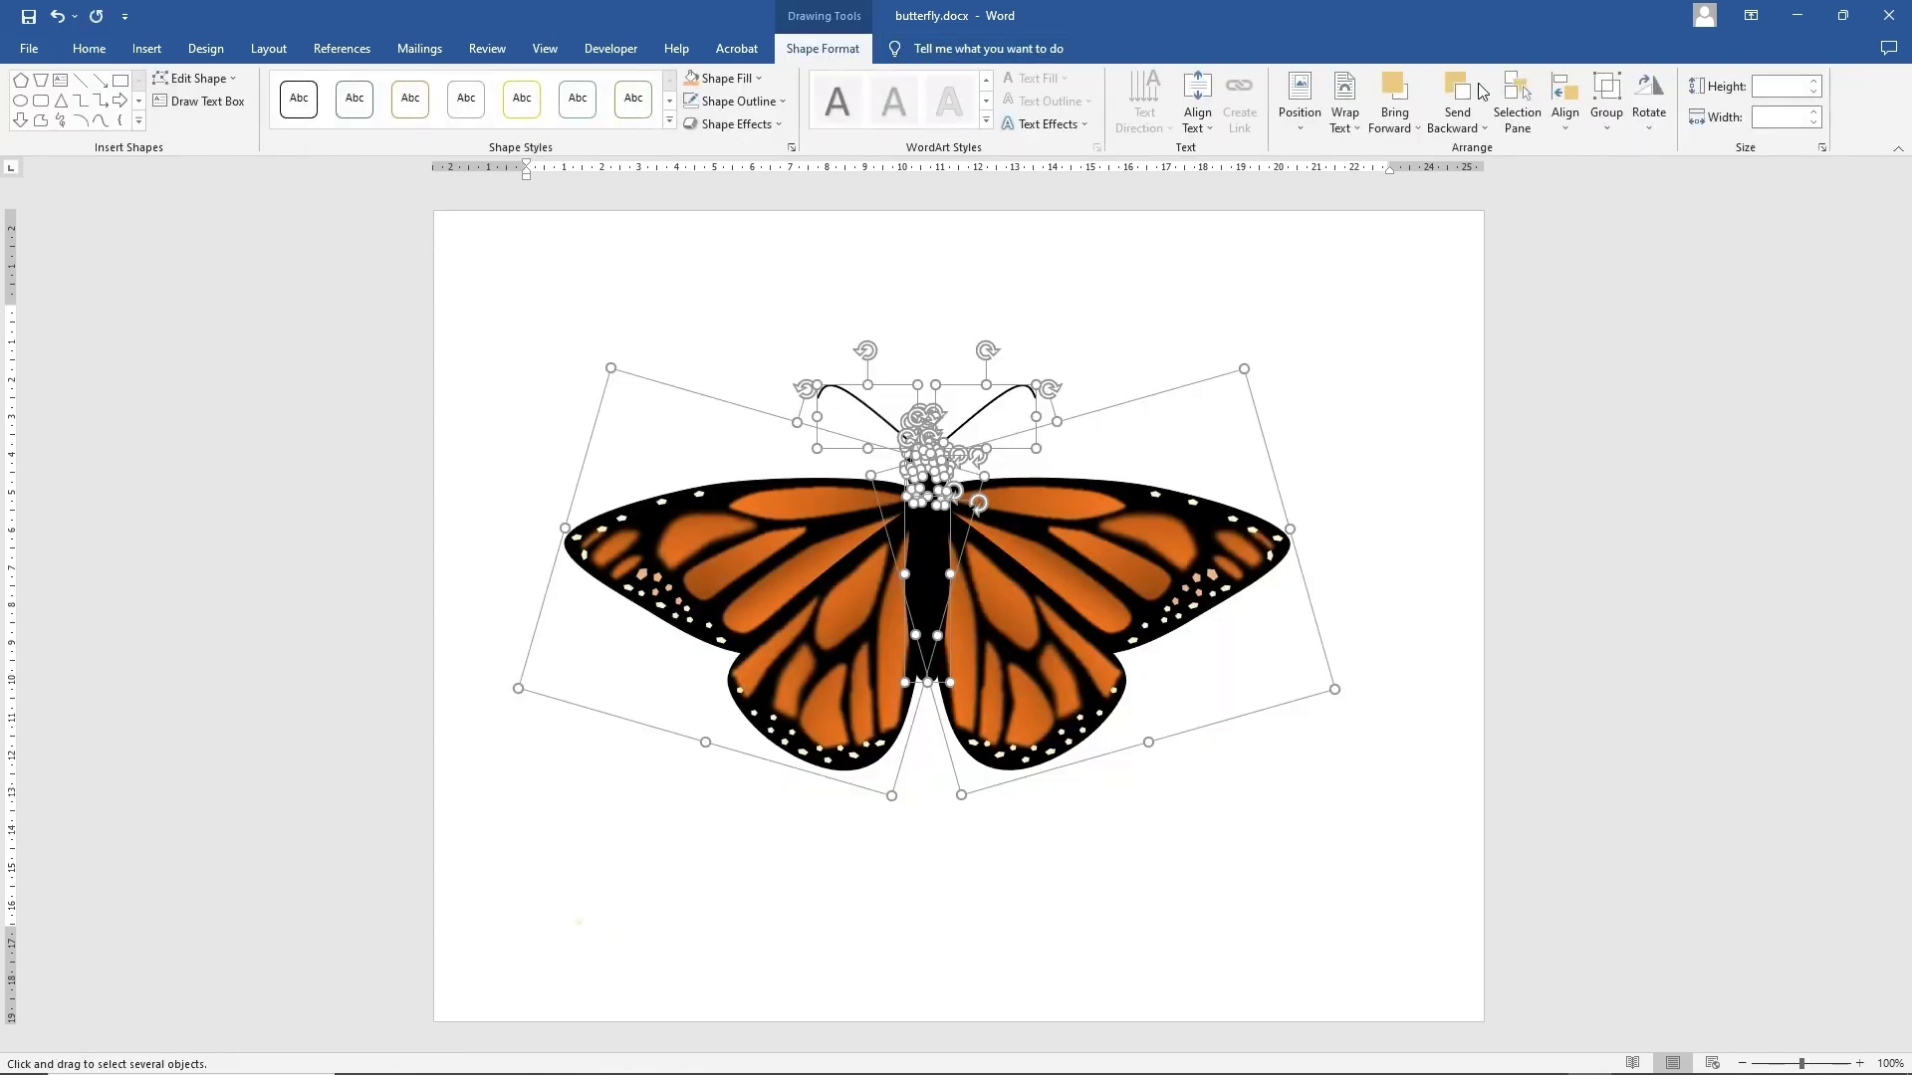
left_click(1606, 96)
left_click(1623, 149)
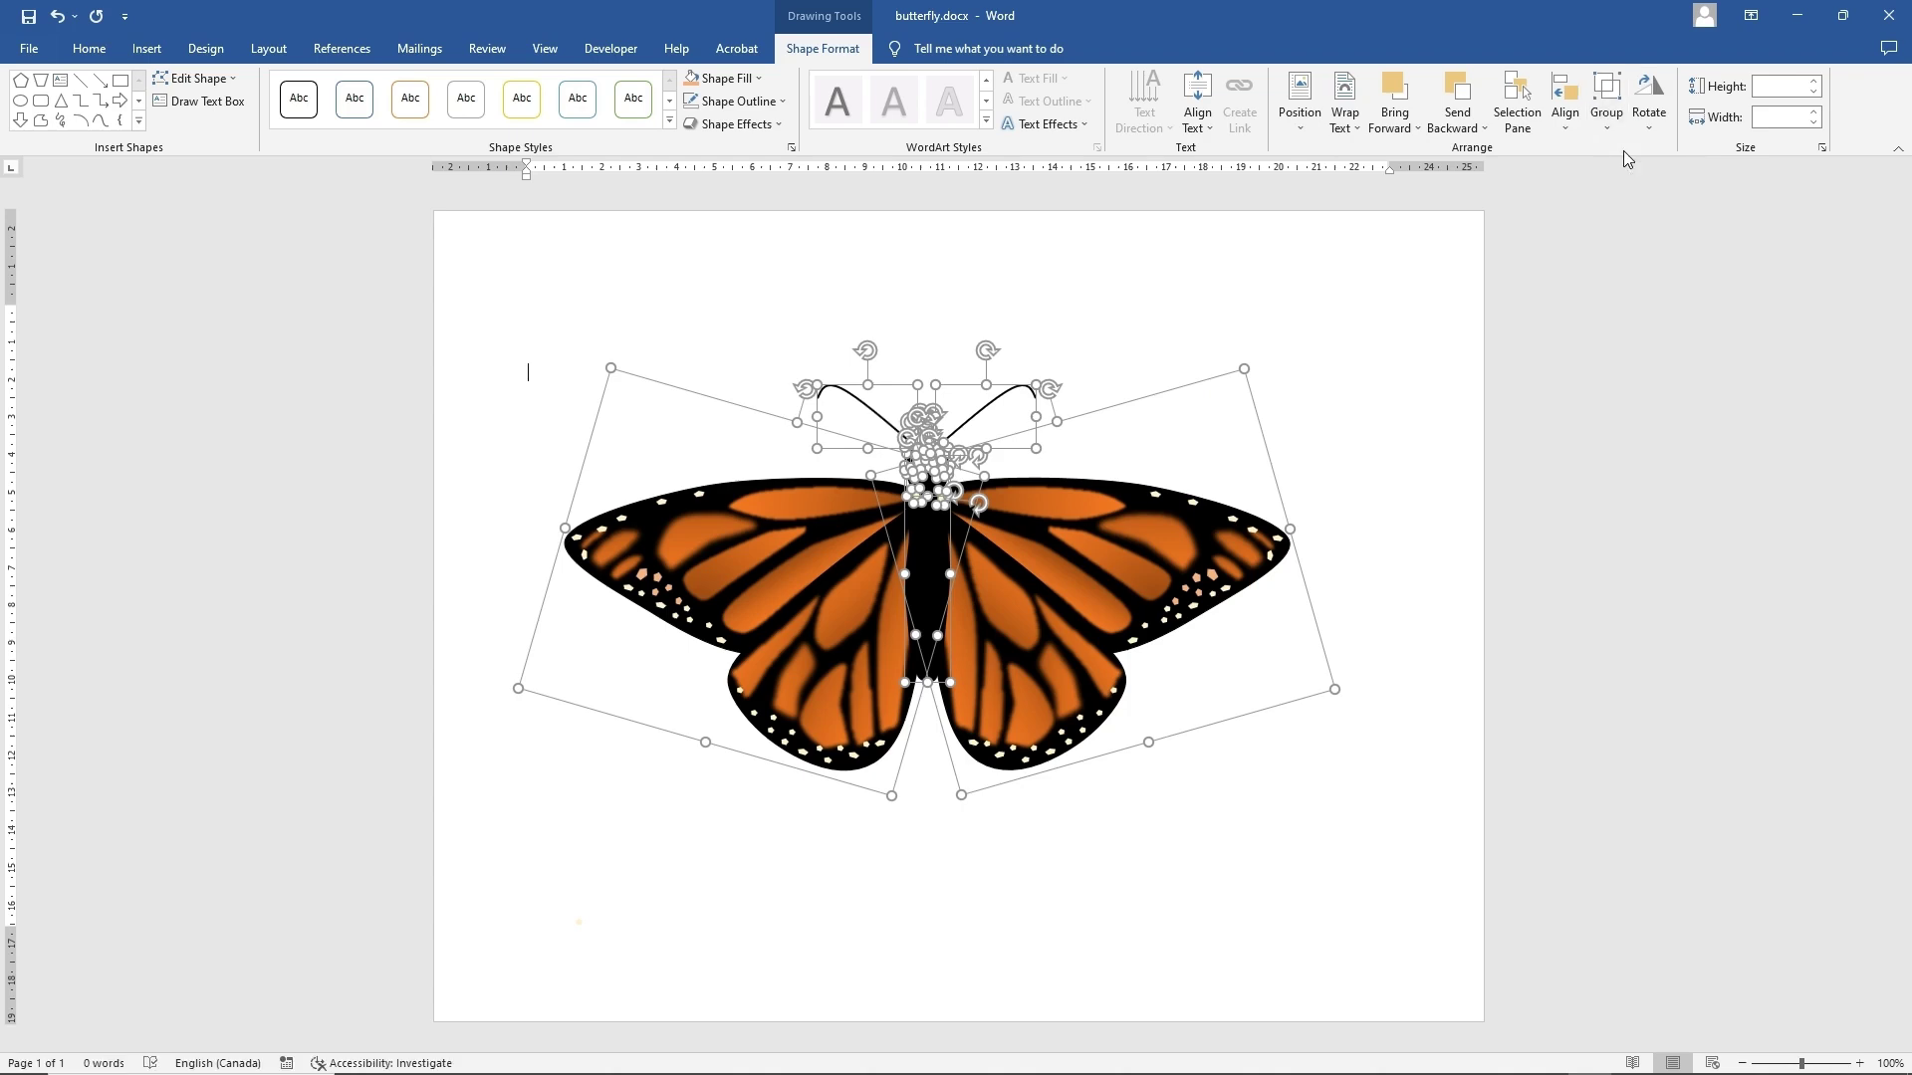
left_click(1315, 399)
left_click(1387, 649)
left_click(1322, 331)
- Move the grouped butterfly up and slightly right so it sits centred in the upper part of the page, and deselect it
left_click_drag(1115, 543, 1081, 374)
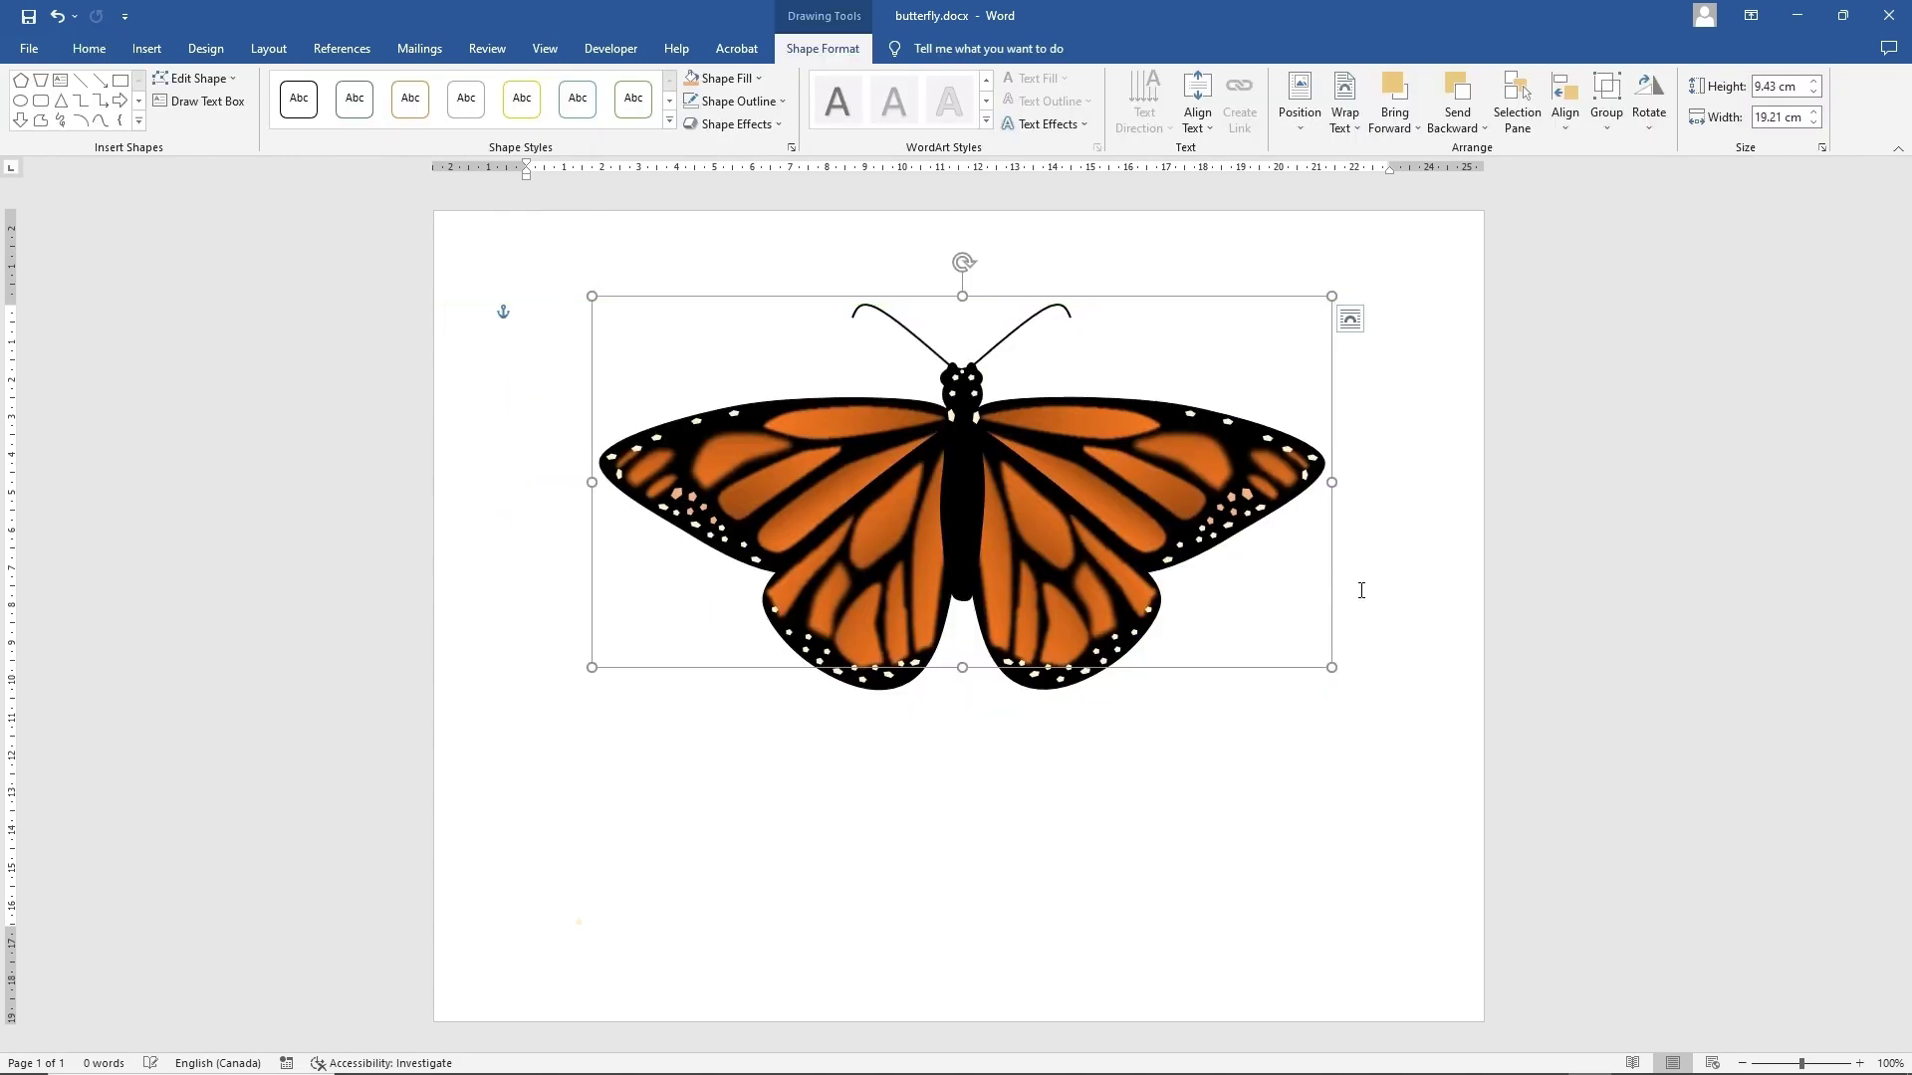
left_click(1404, 610)
left_click(1178, 781)
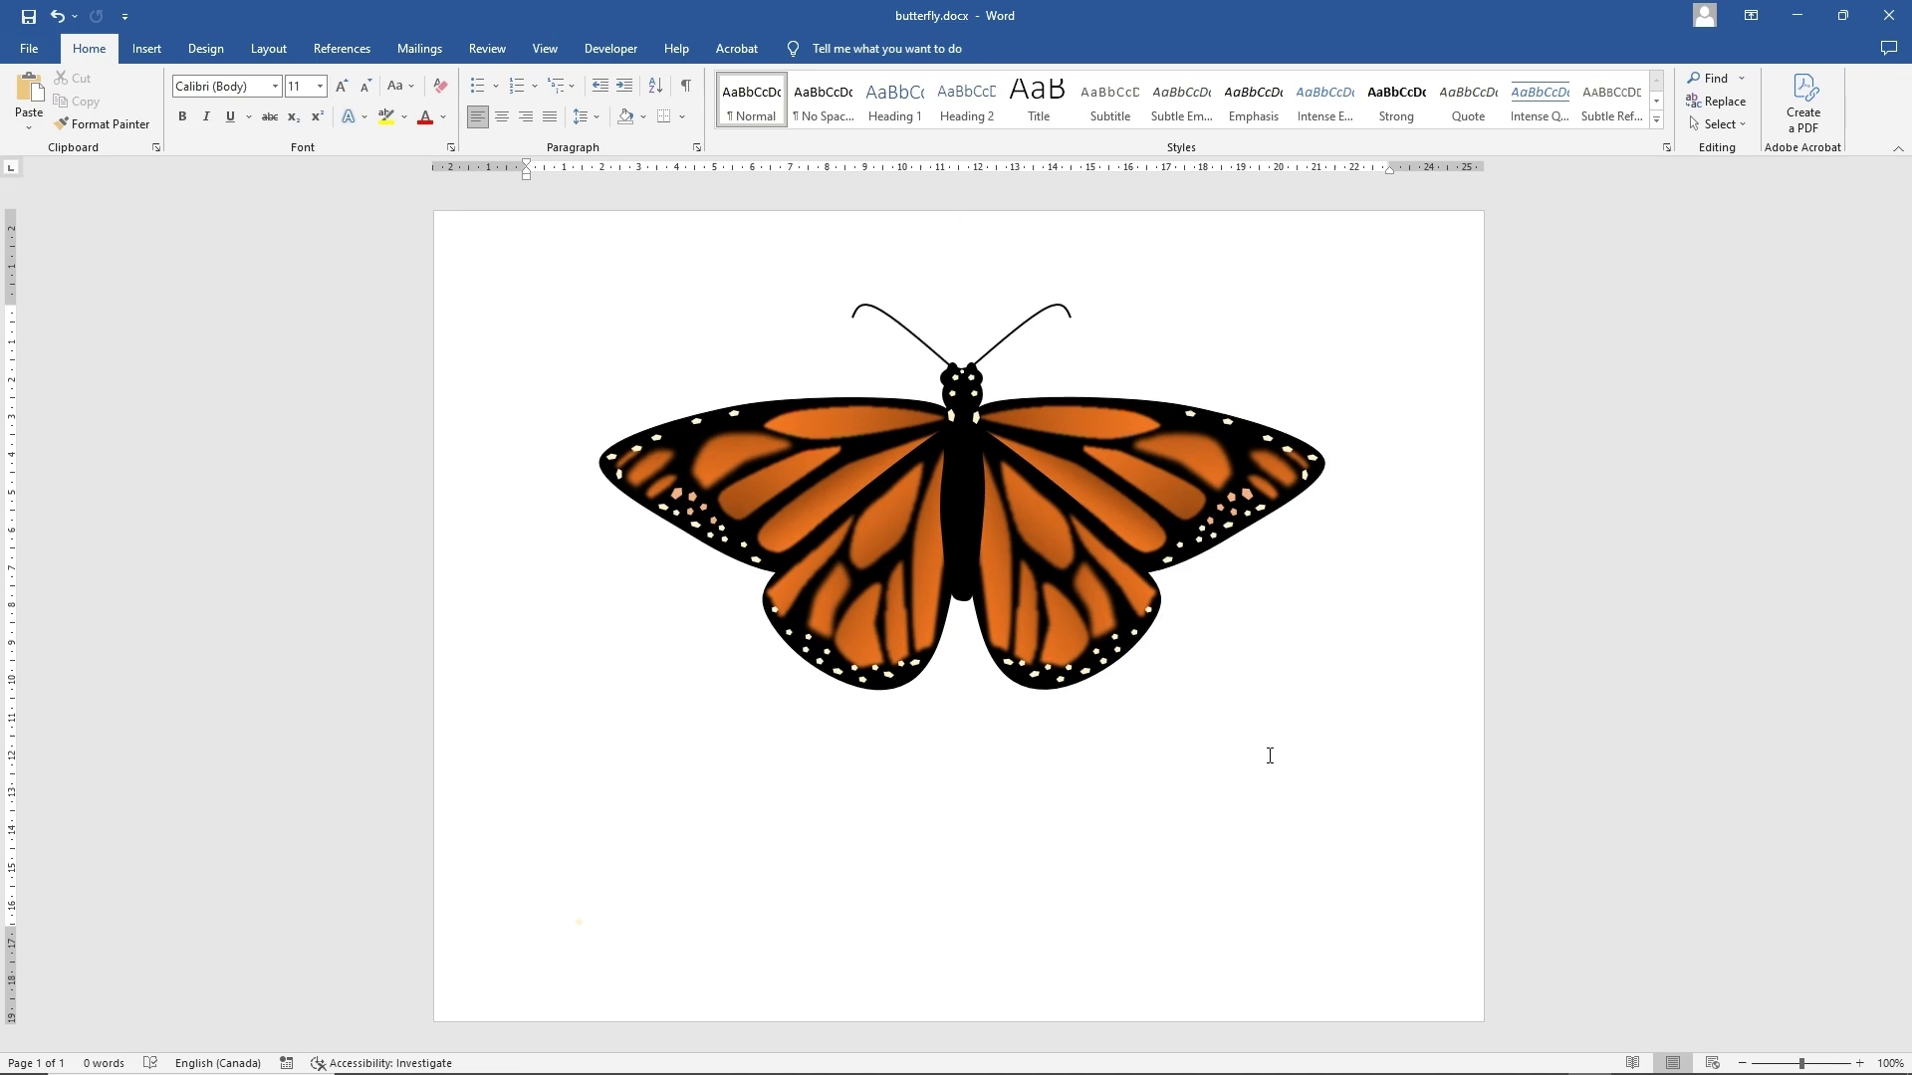